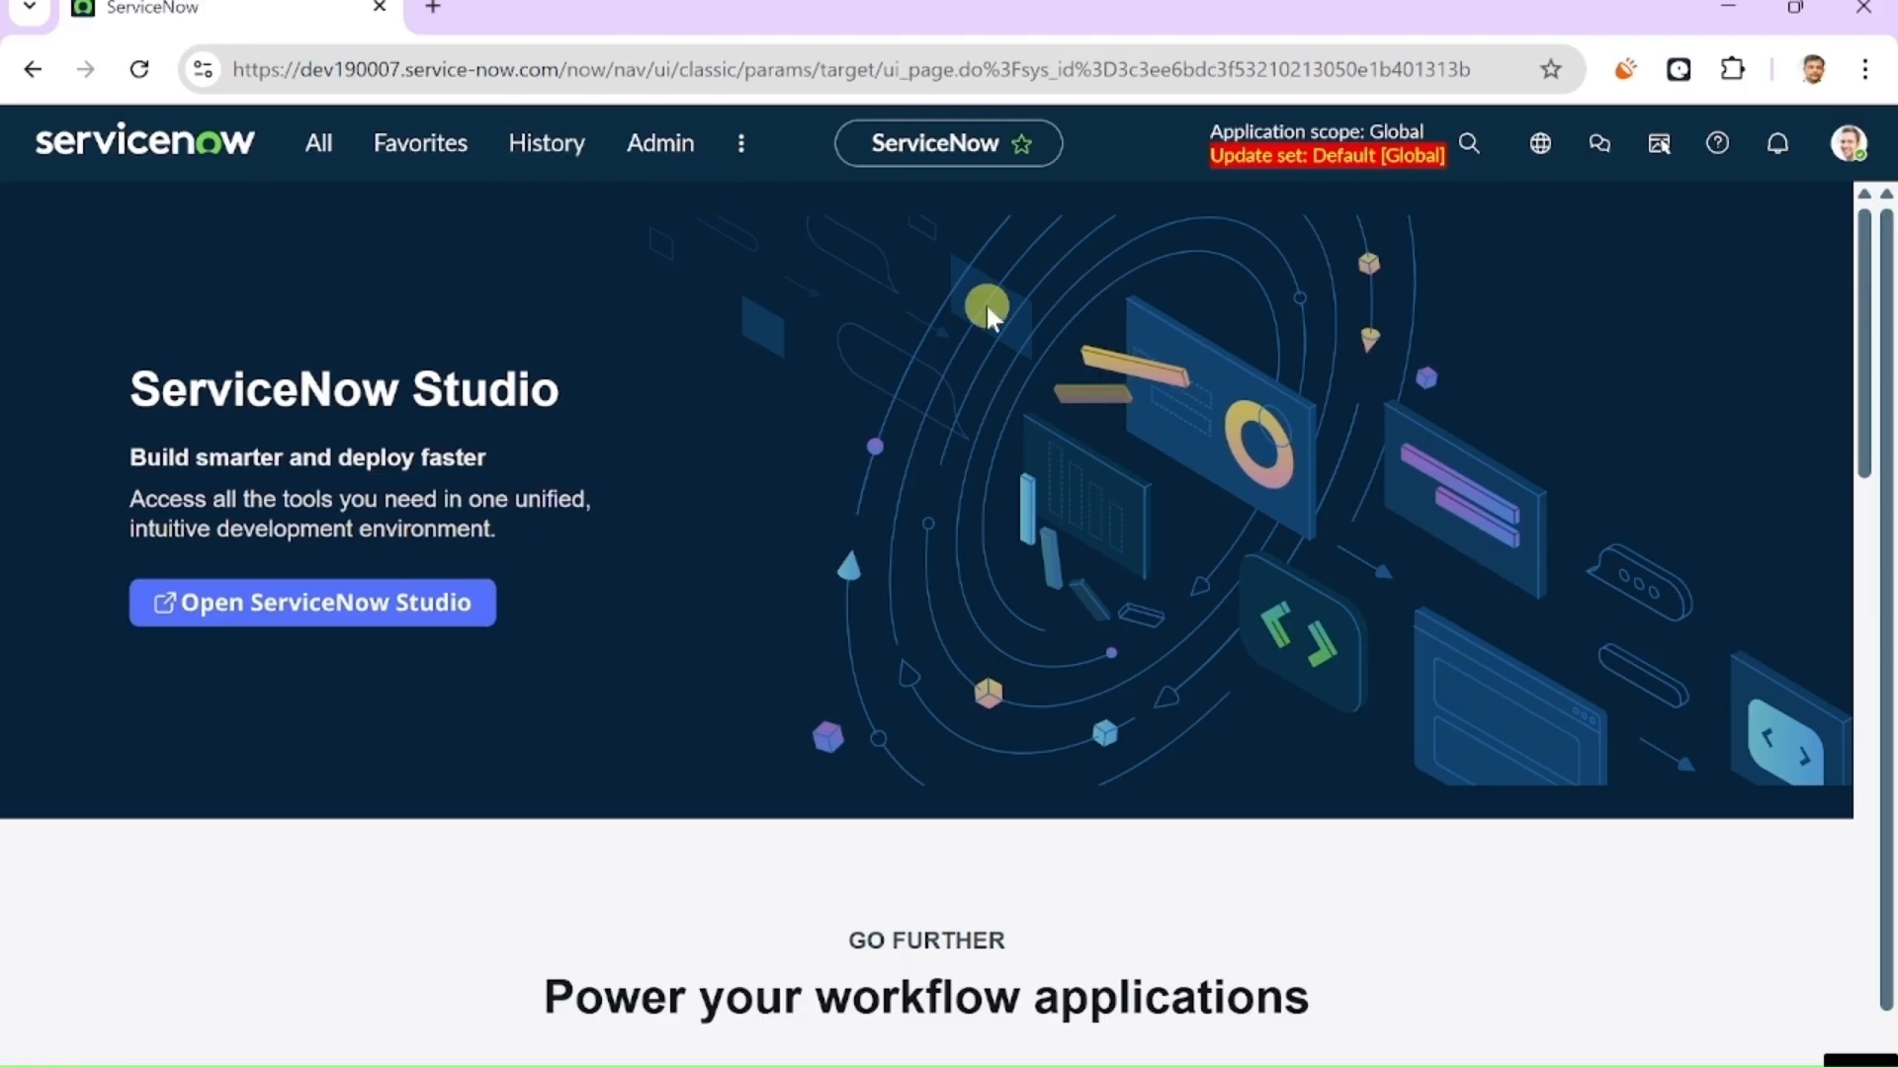
- Find the System UI module for UI Policies with the filter "Ui poli" and check the list's total record count
click(322, 148)
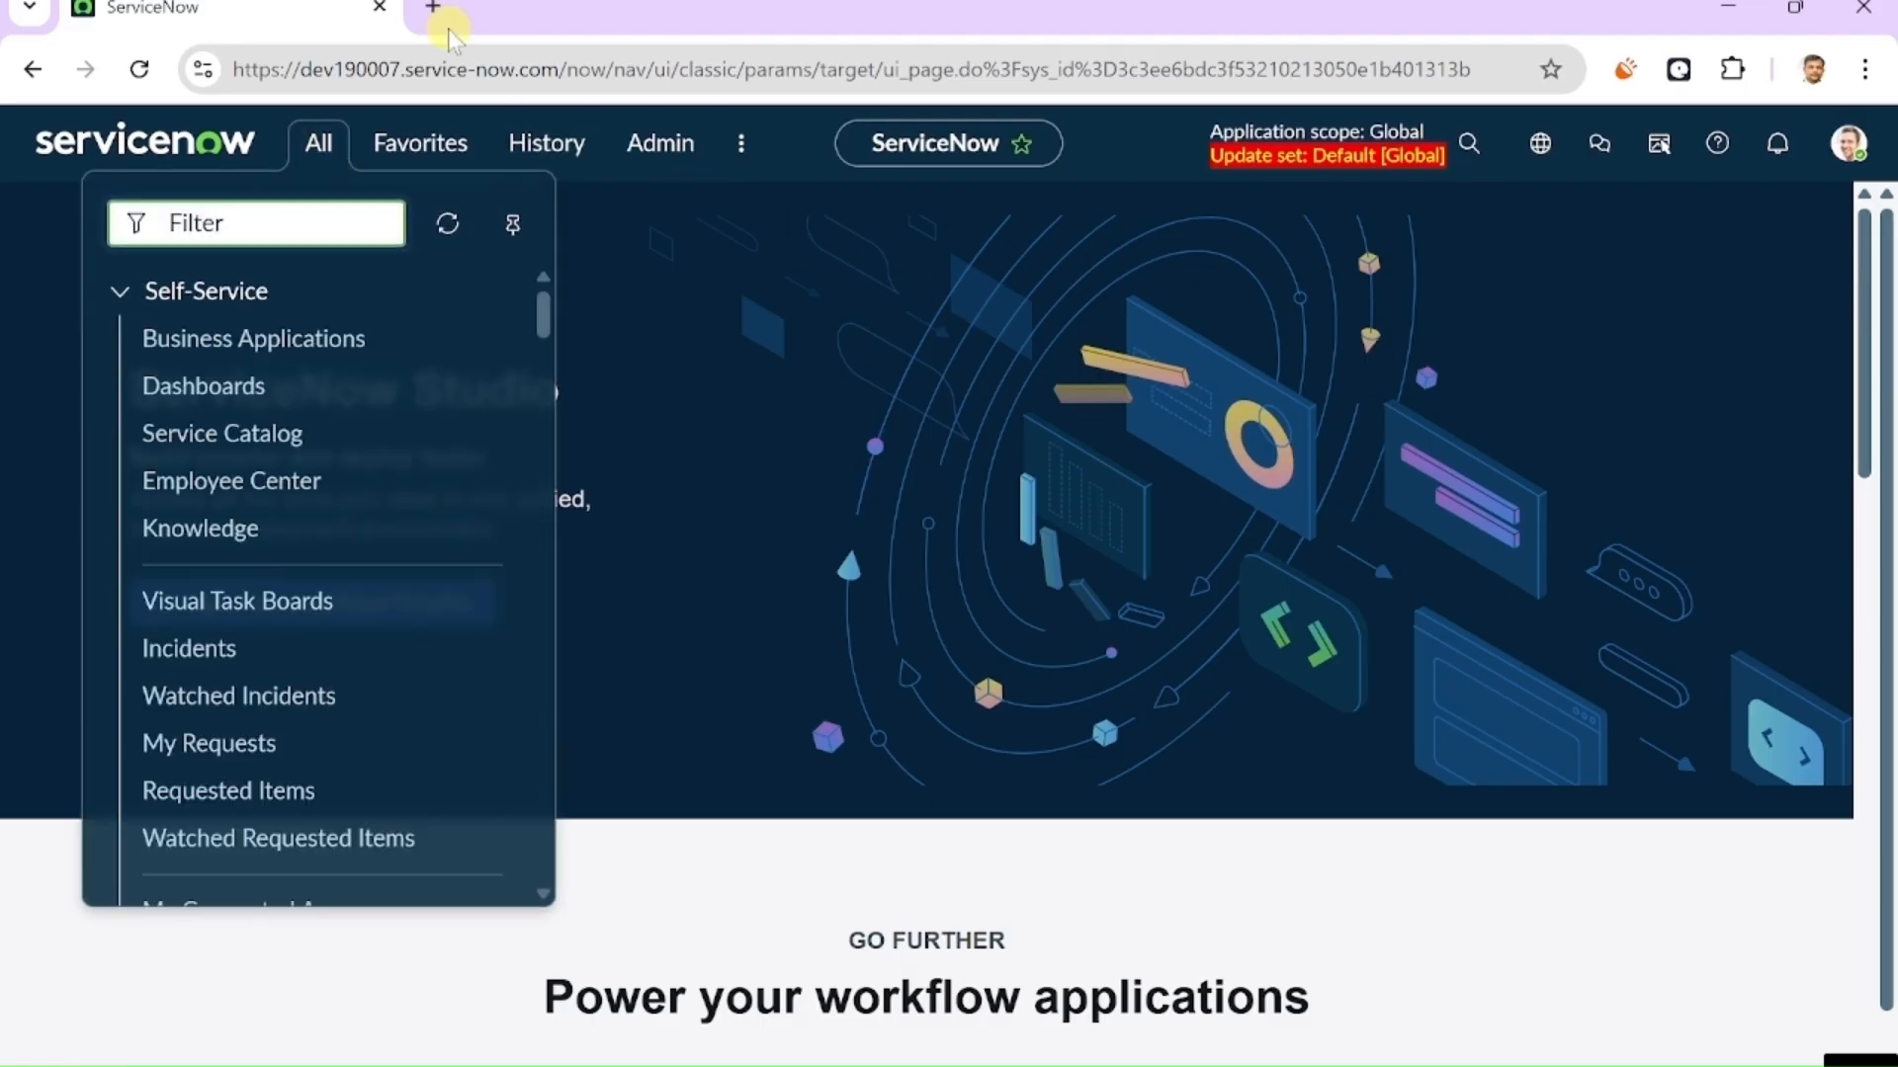
text(Ui poli)
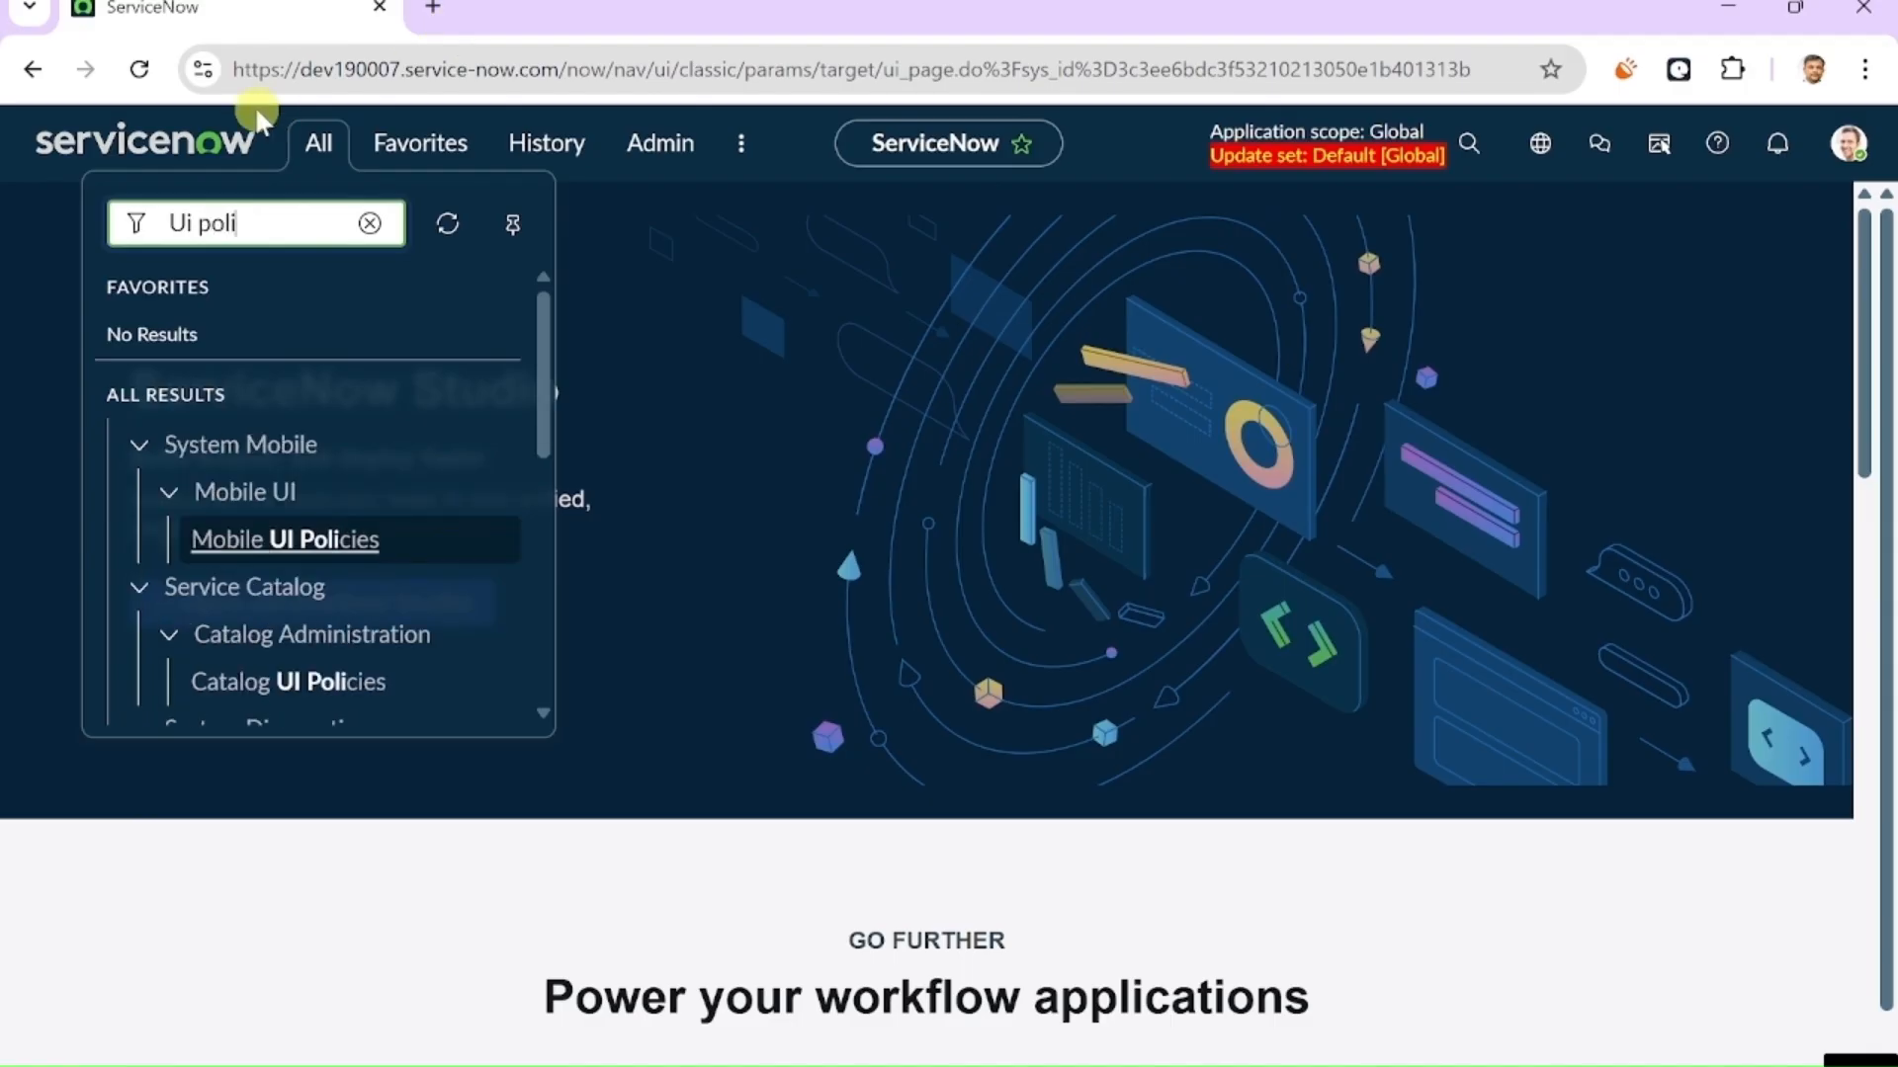
click(547, 438)
drag(547, 438, 551, 572)
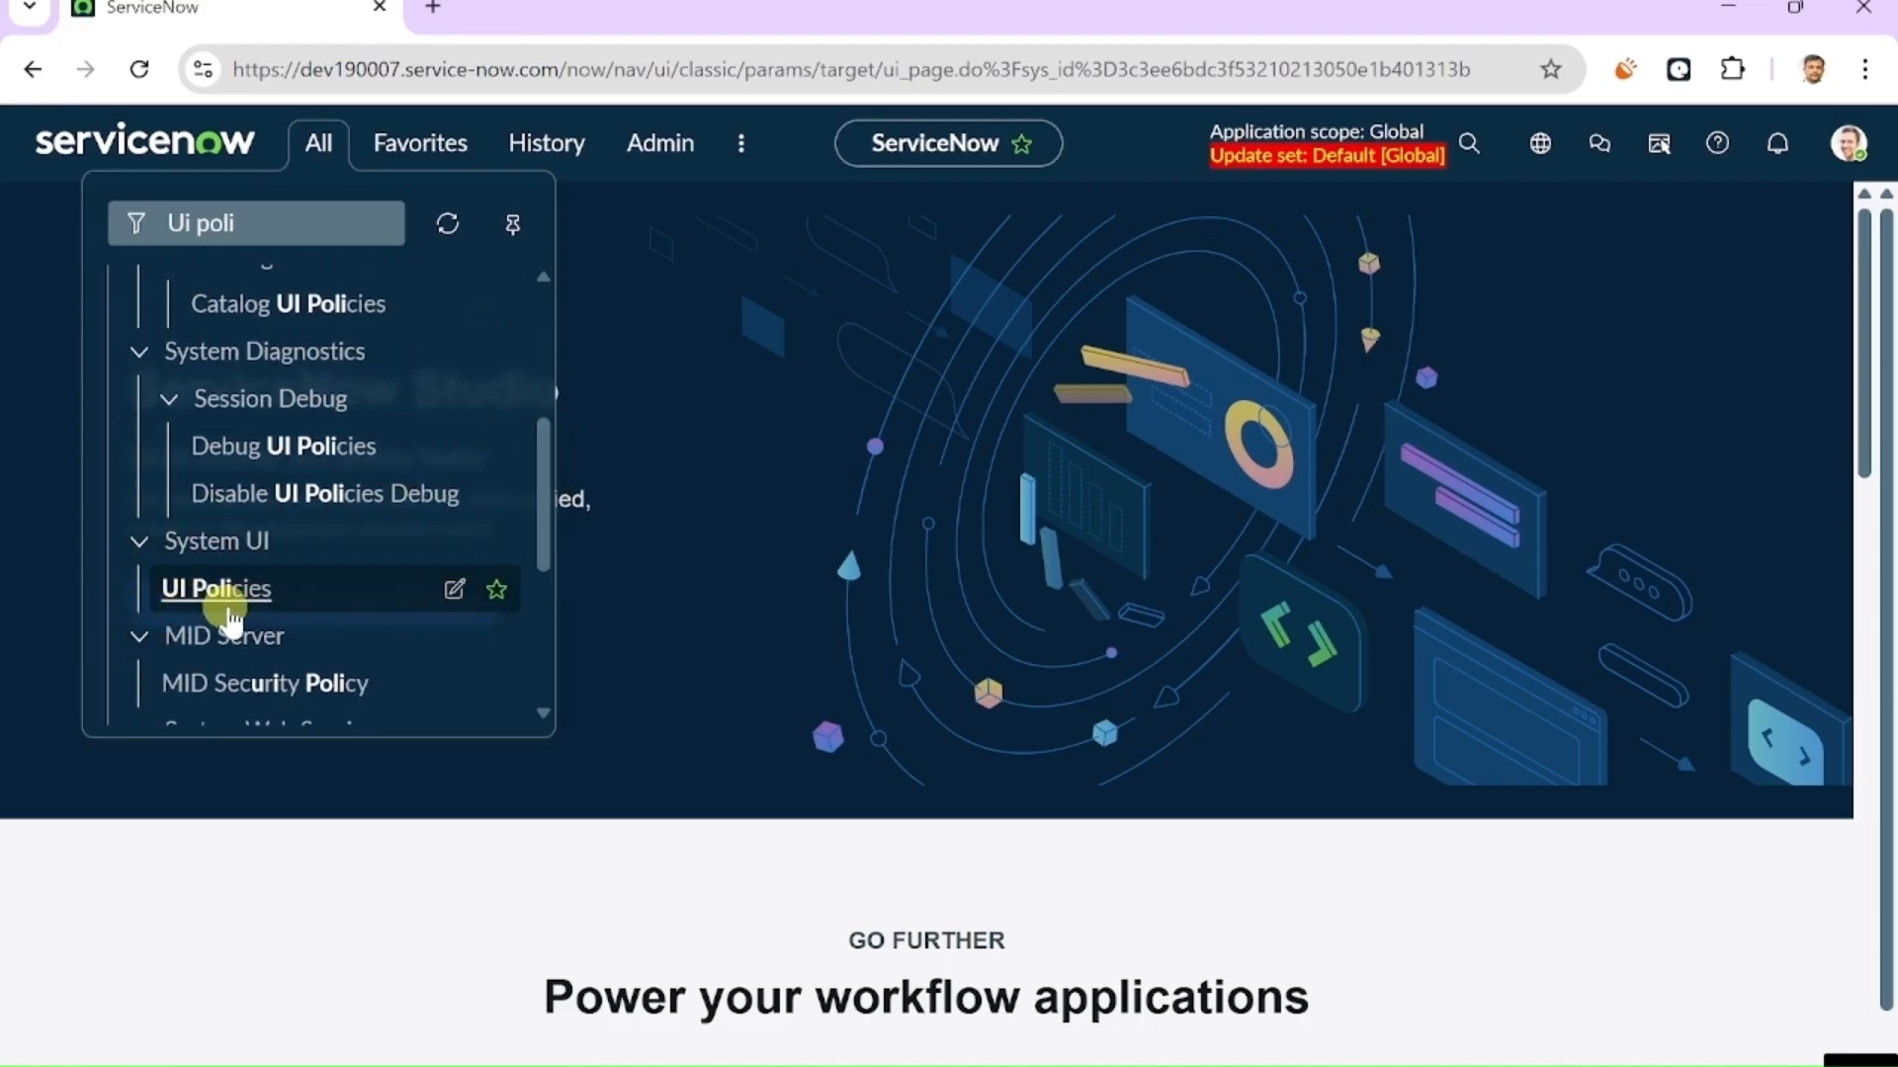
click(226, 599)
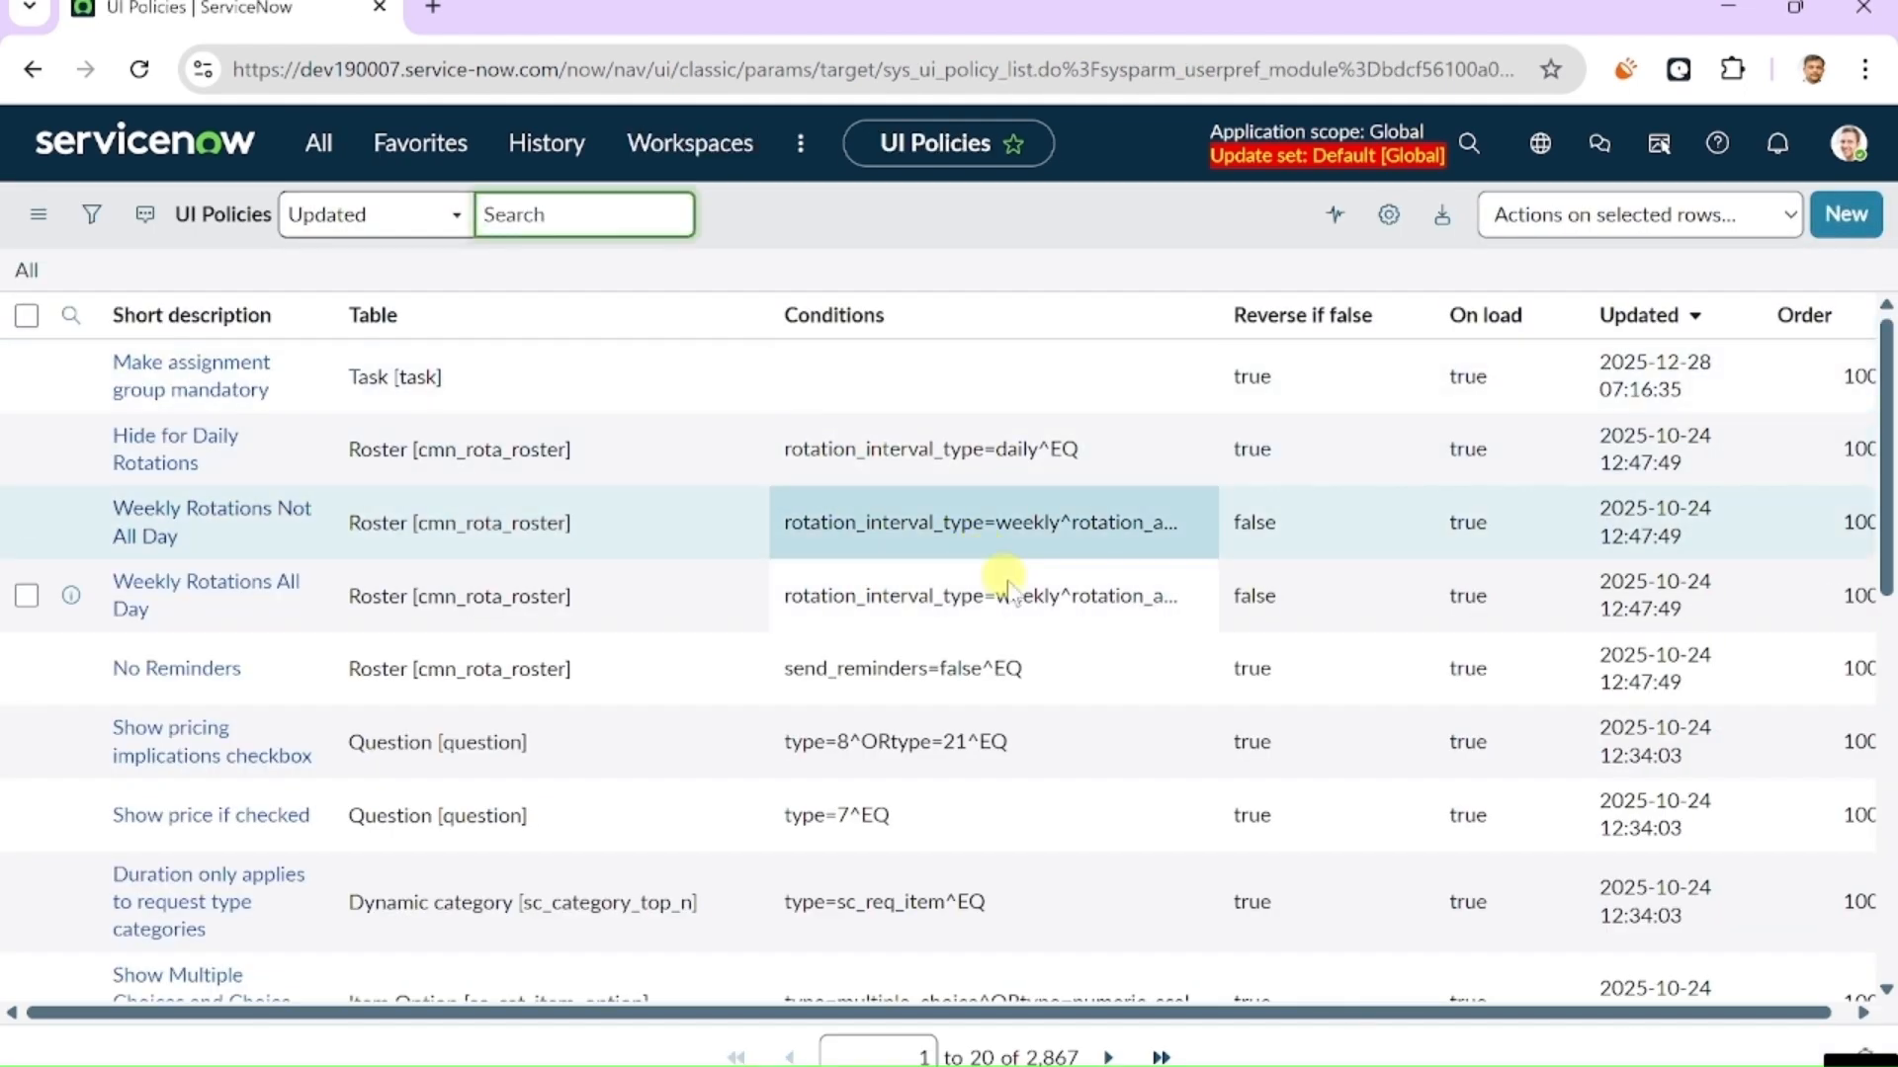
scroll(692, 553, down, 3)
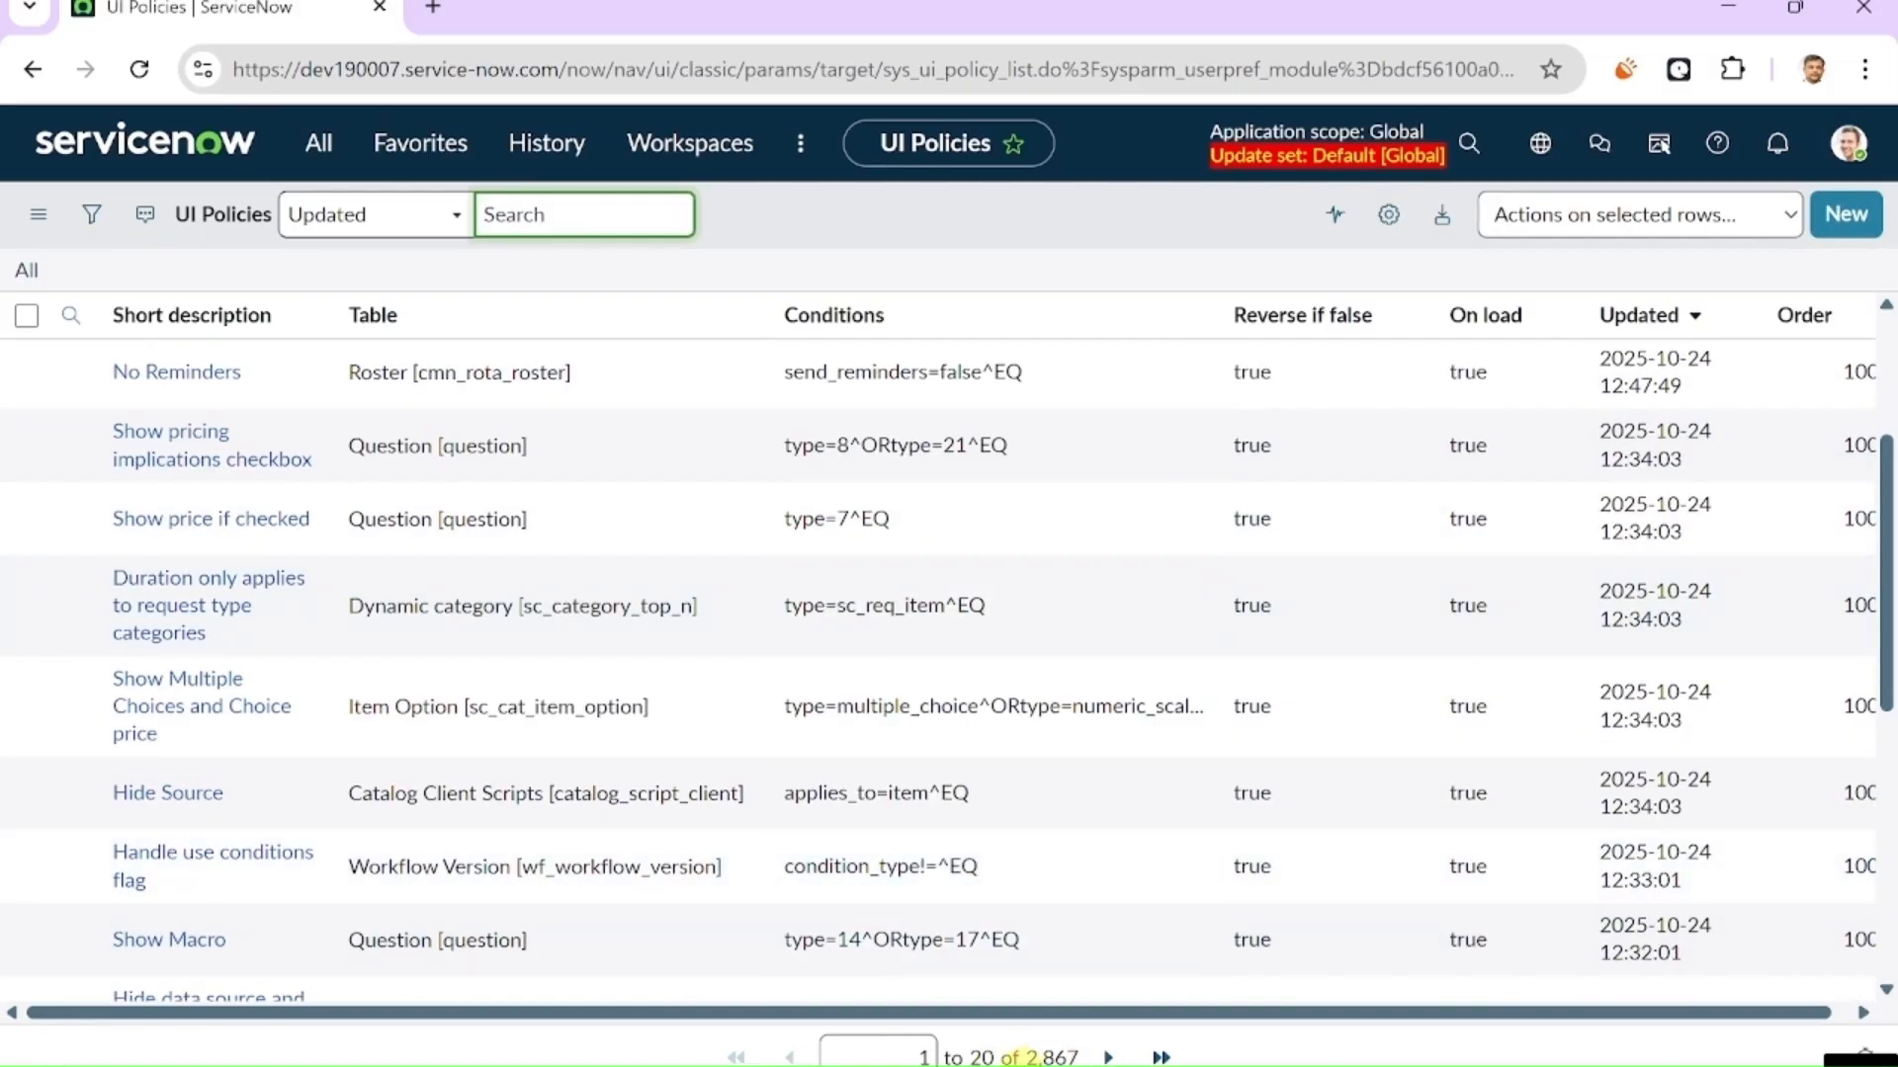
click(1030, 1056)
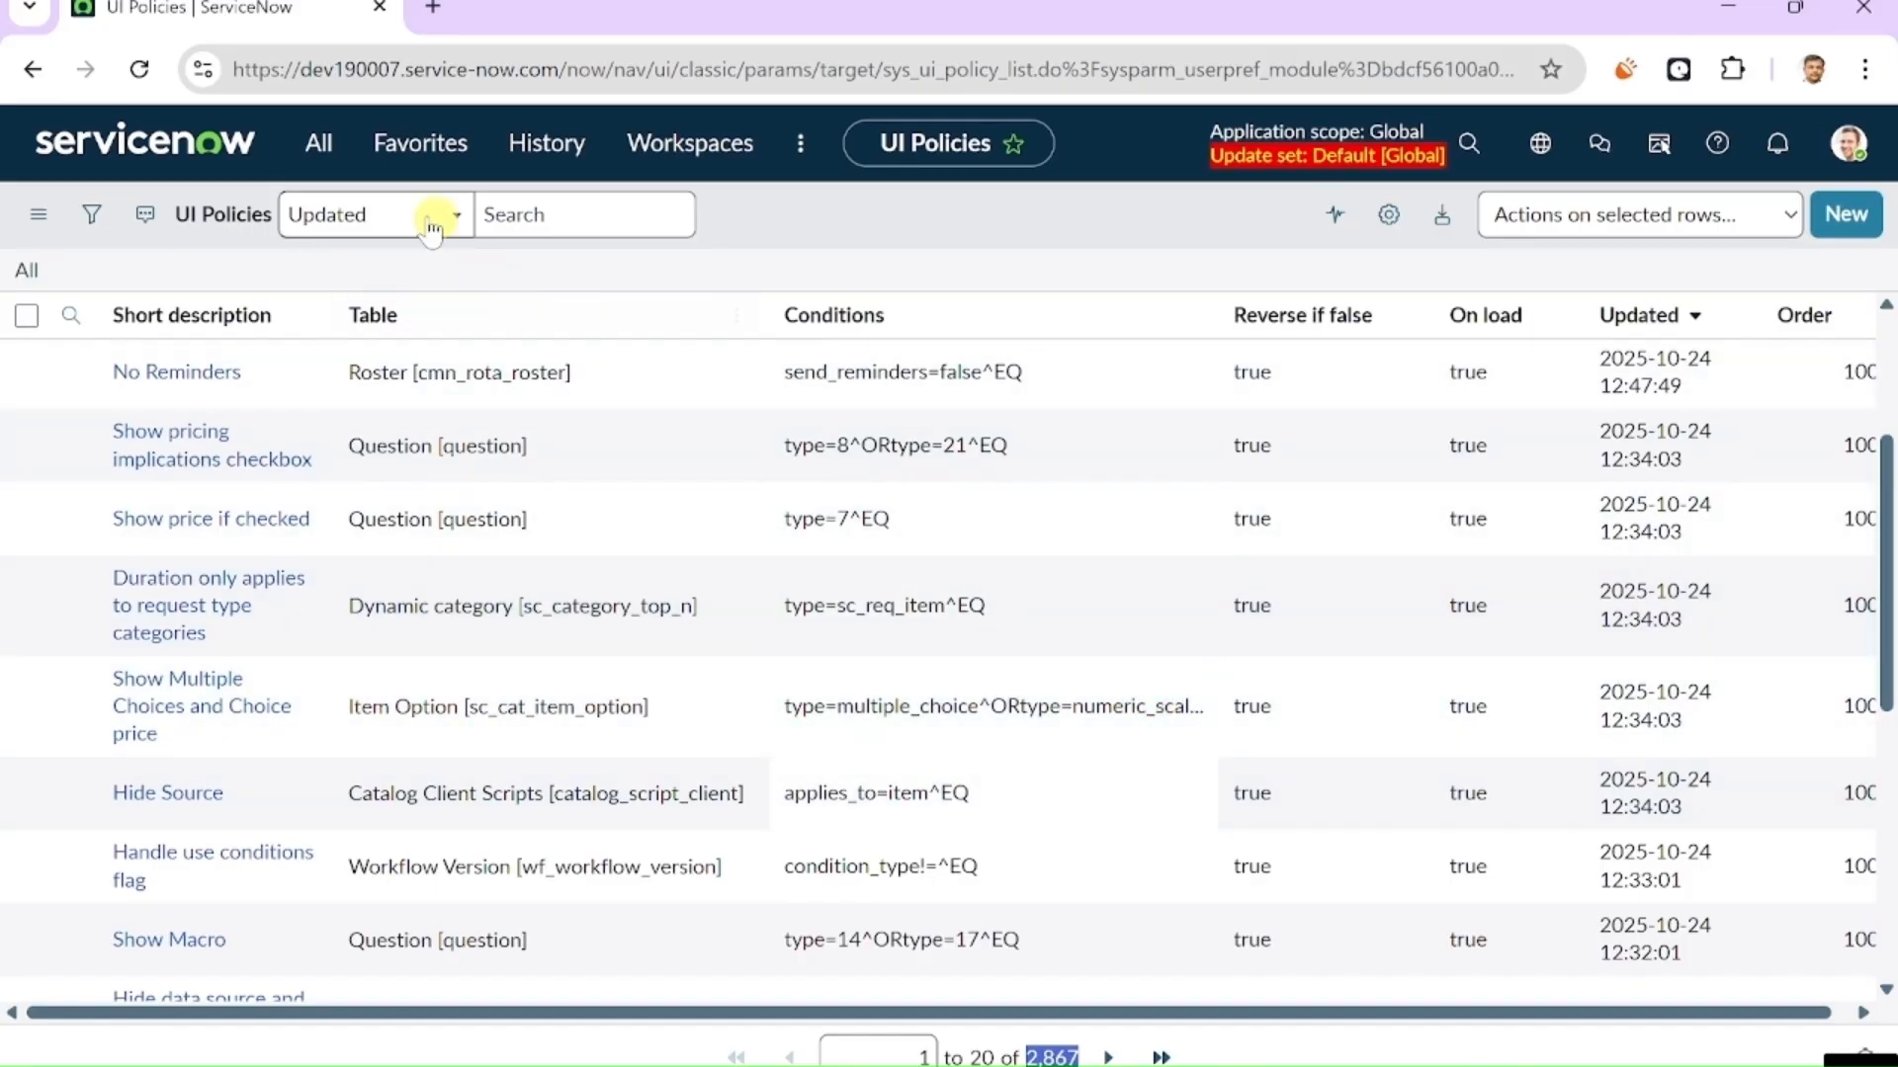
- Open the list of all incidents and open incident INC0009009
click(322, 148)
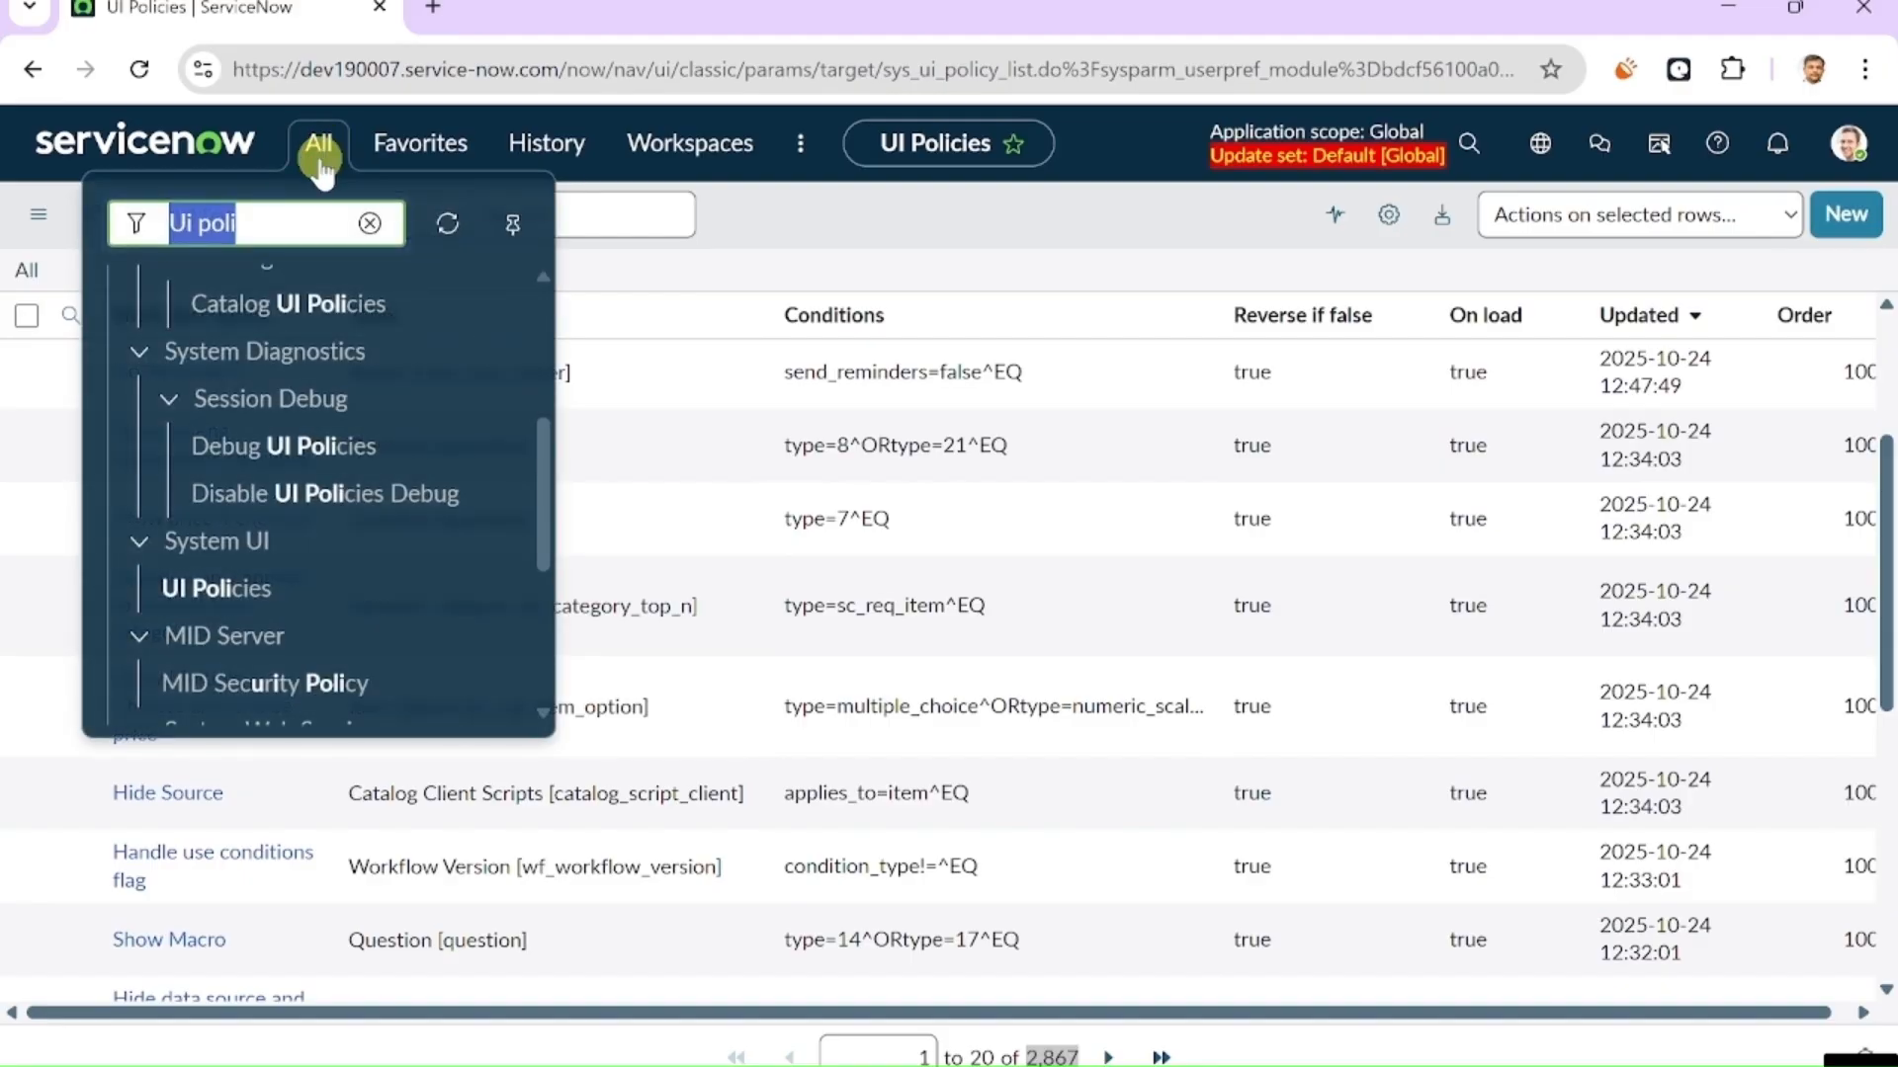
text(all)
click(178, 543)
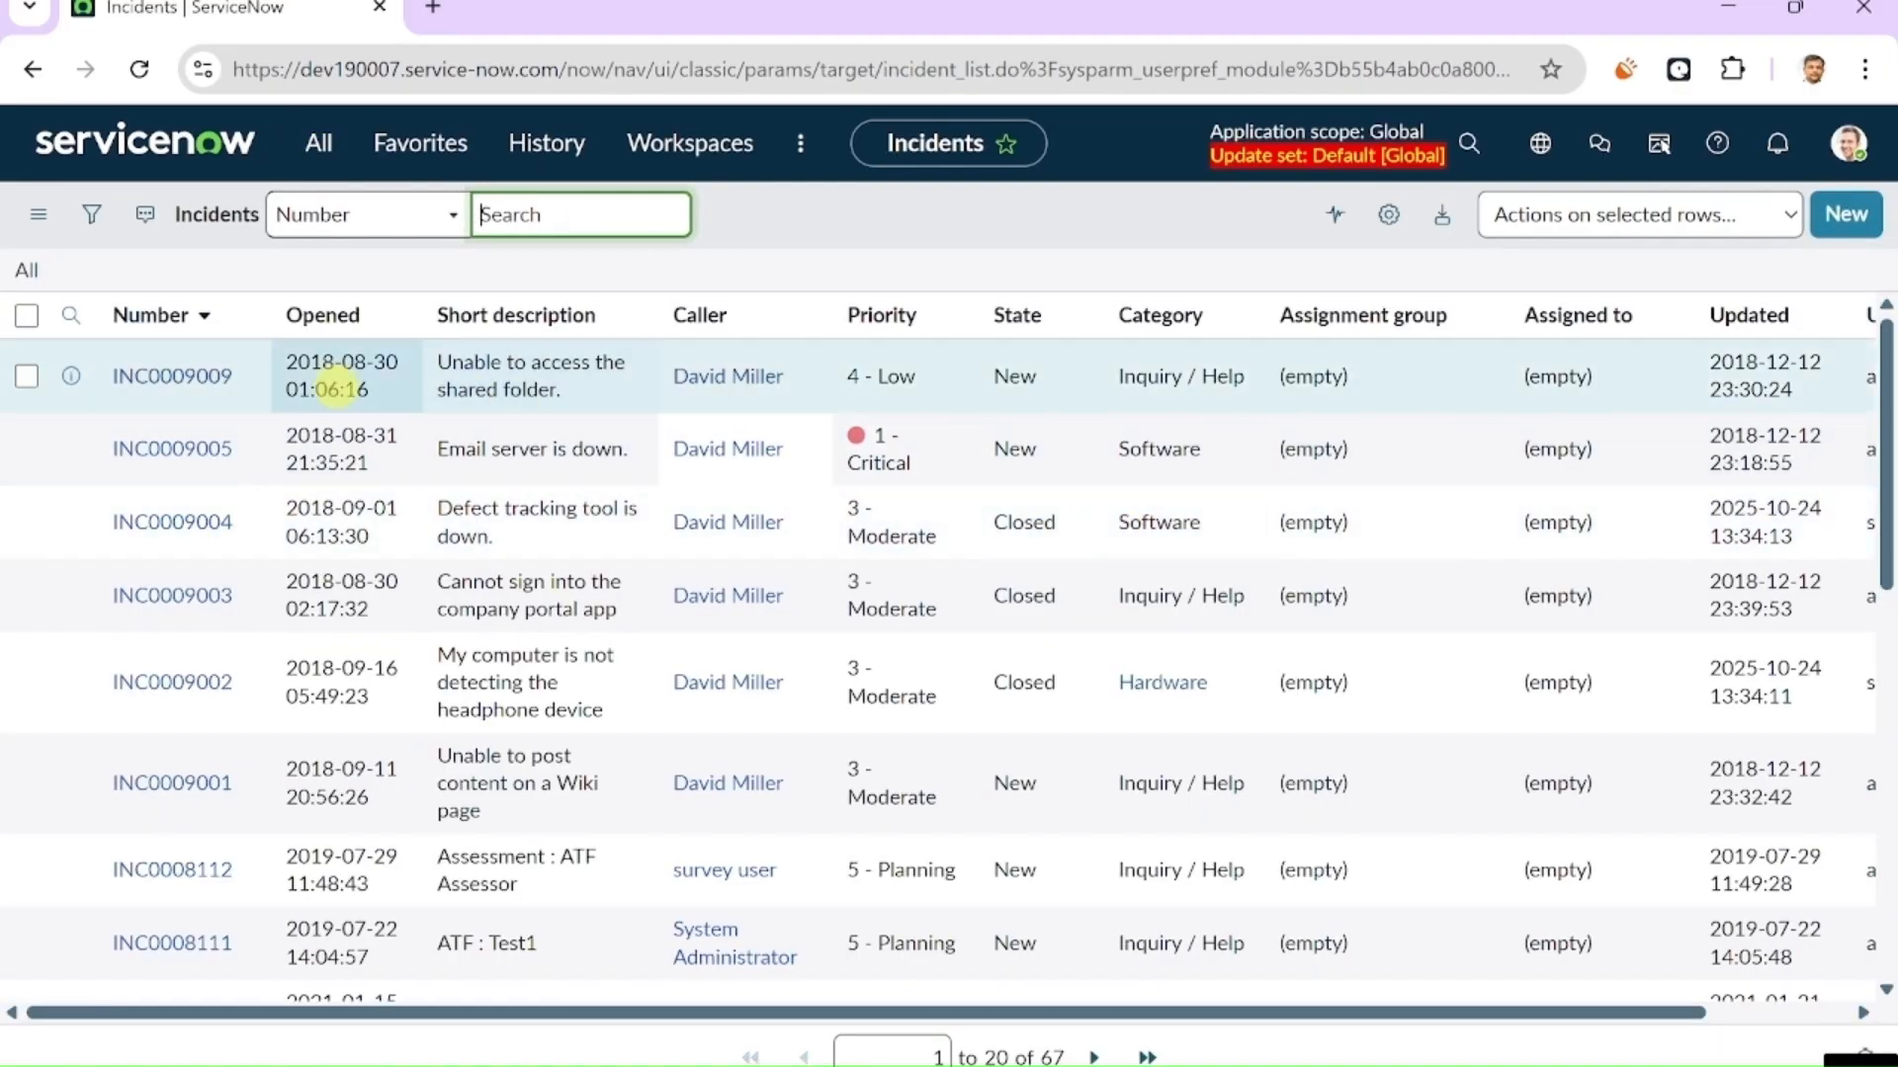
click(172, 377)
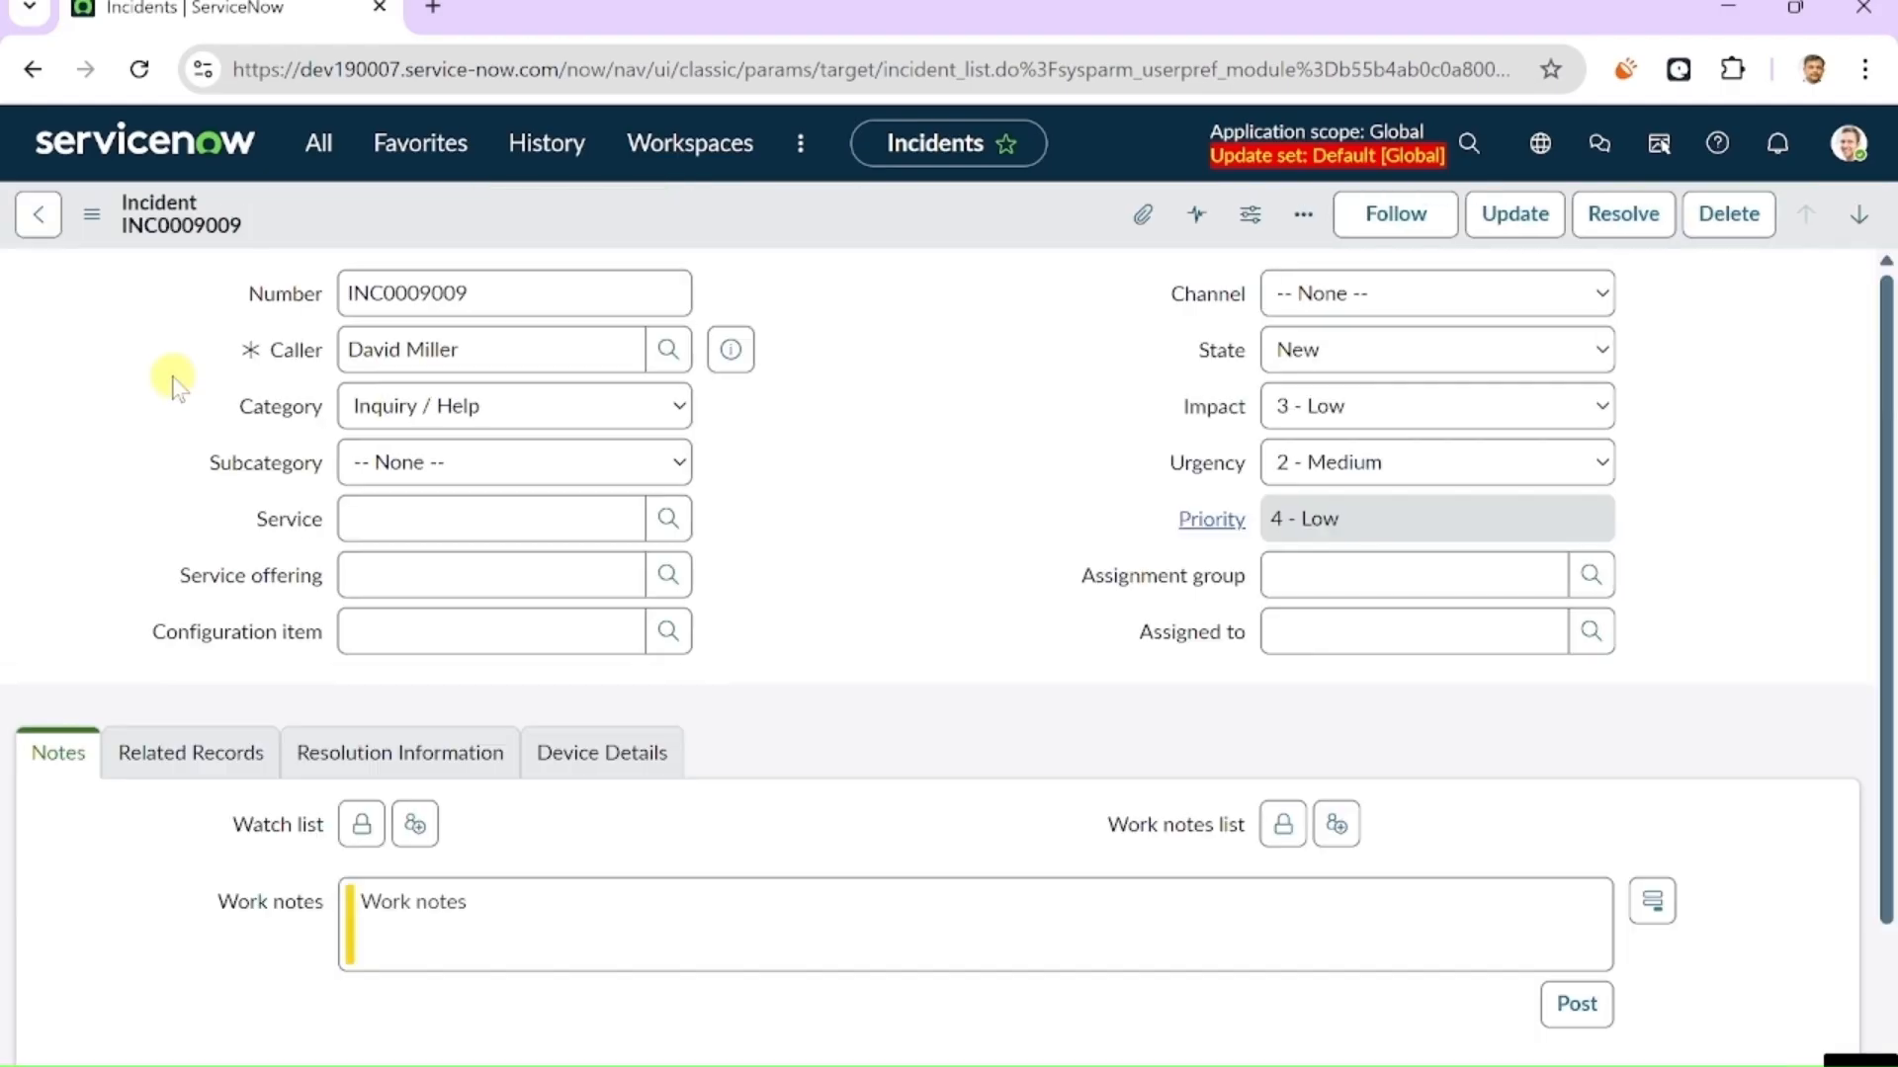
- Open the UI policies configured for the incident form
right_click(852, 207)
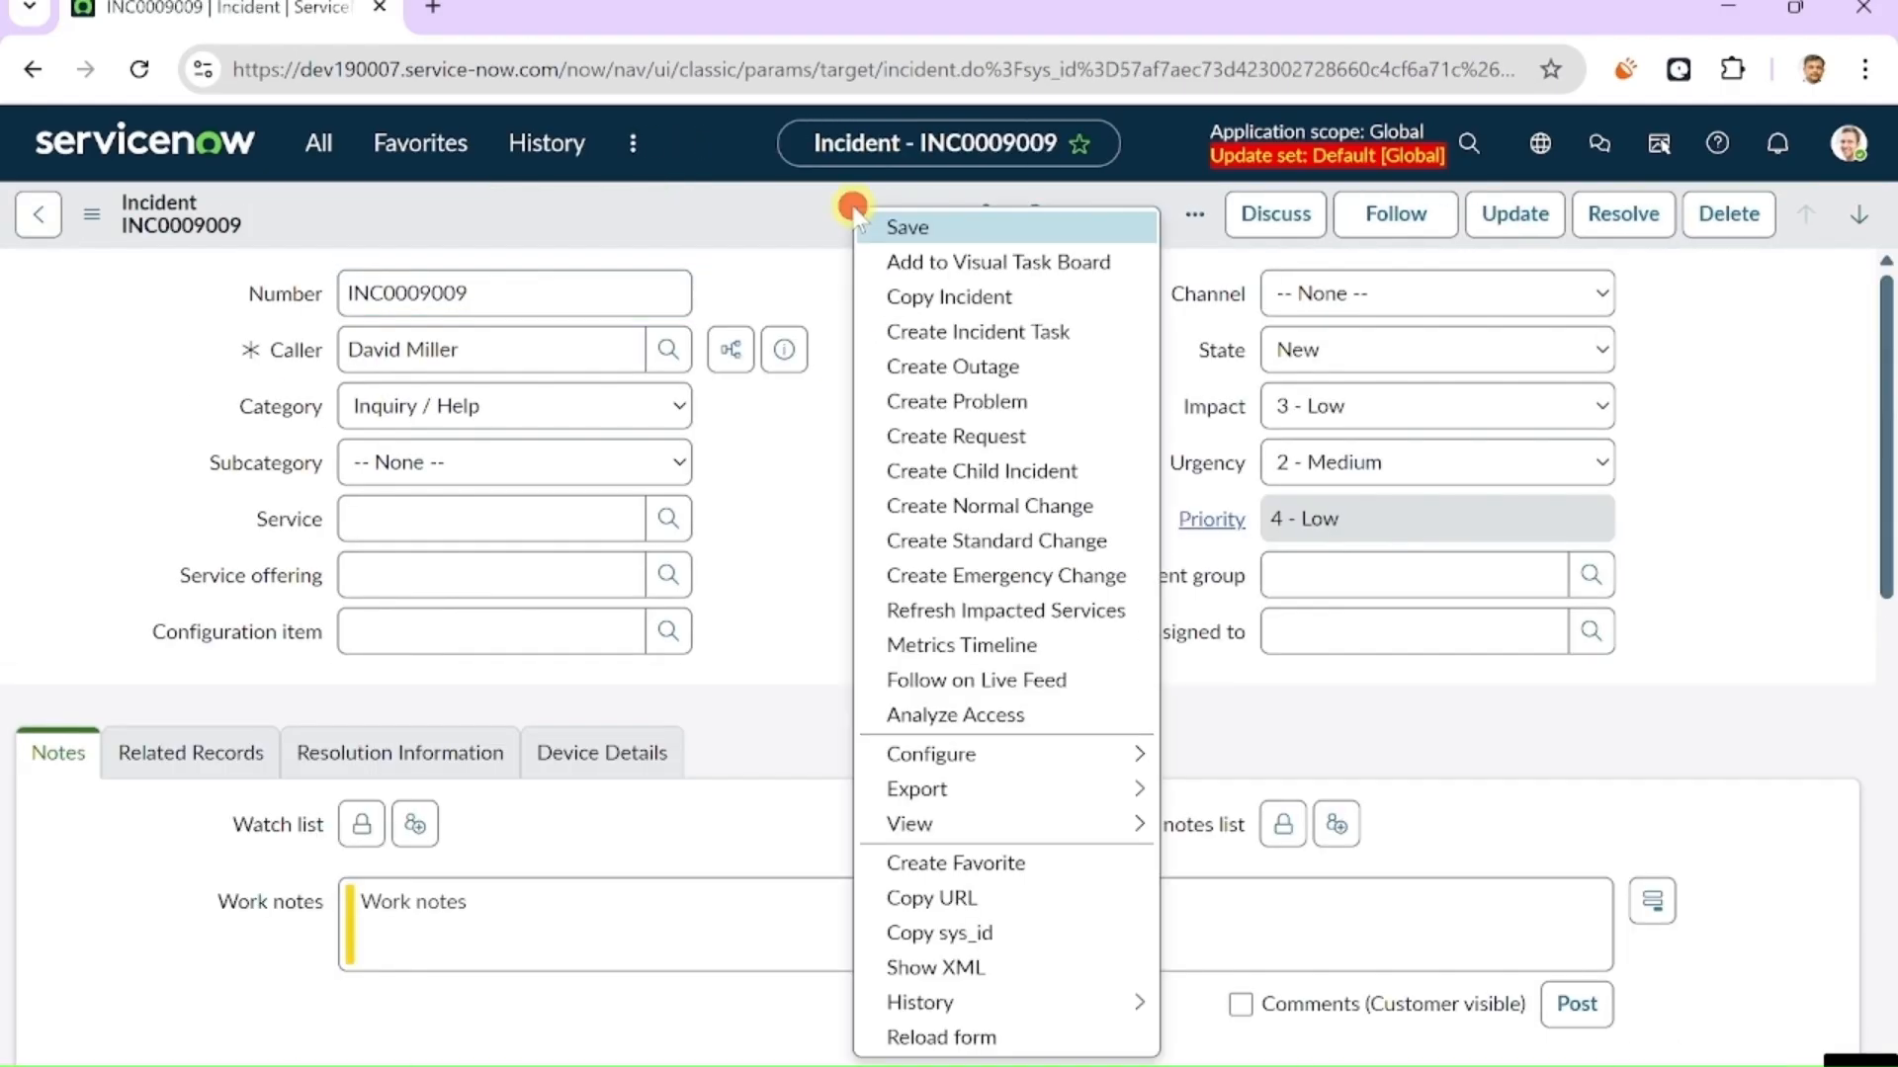
mouse_move(994, 761)
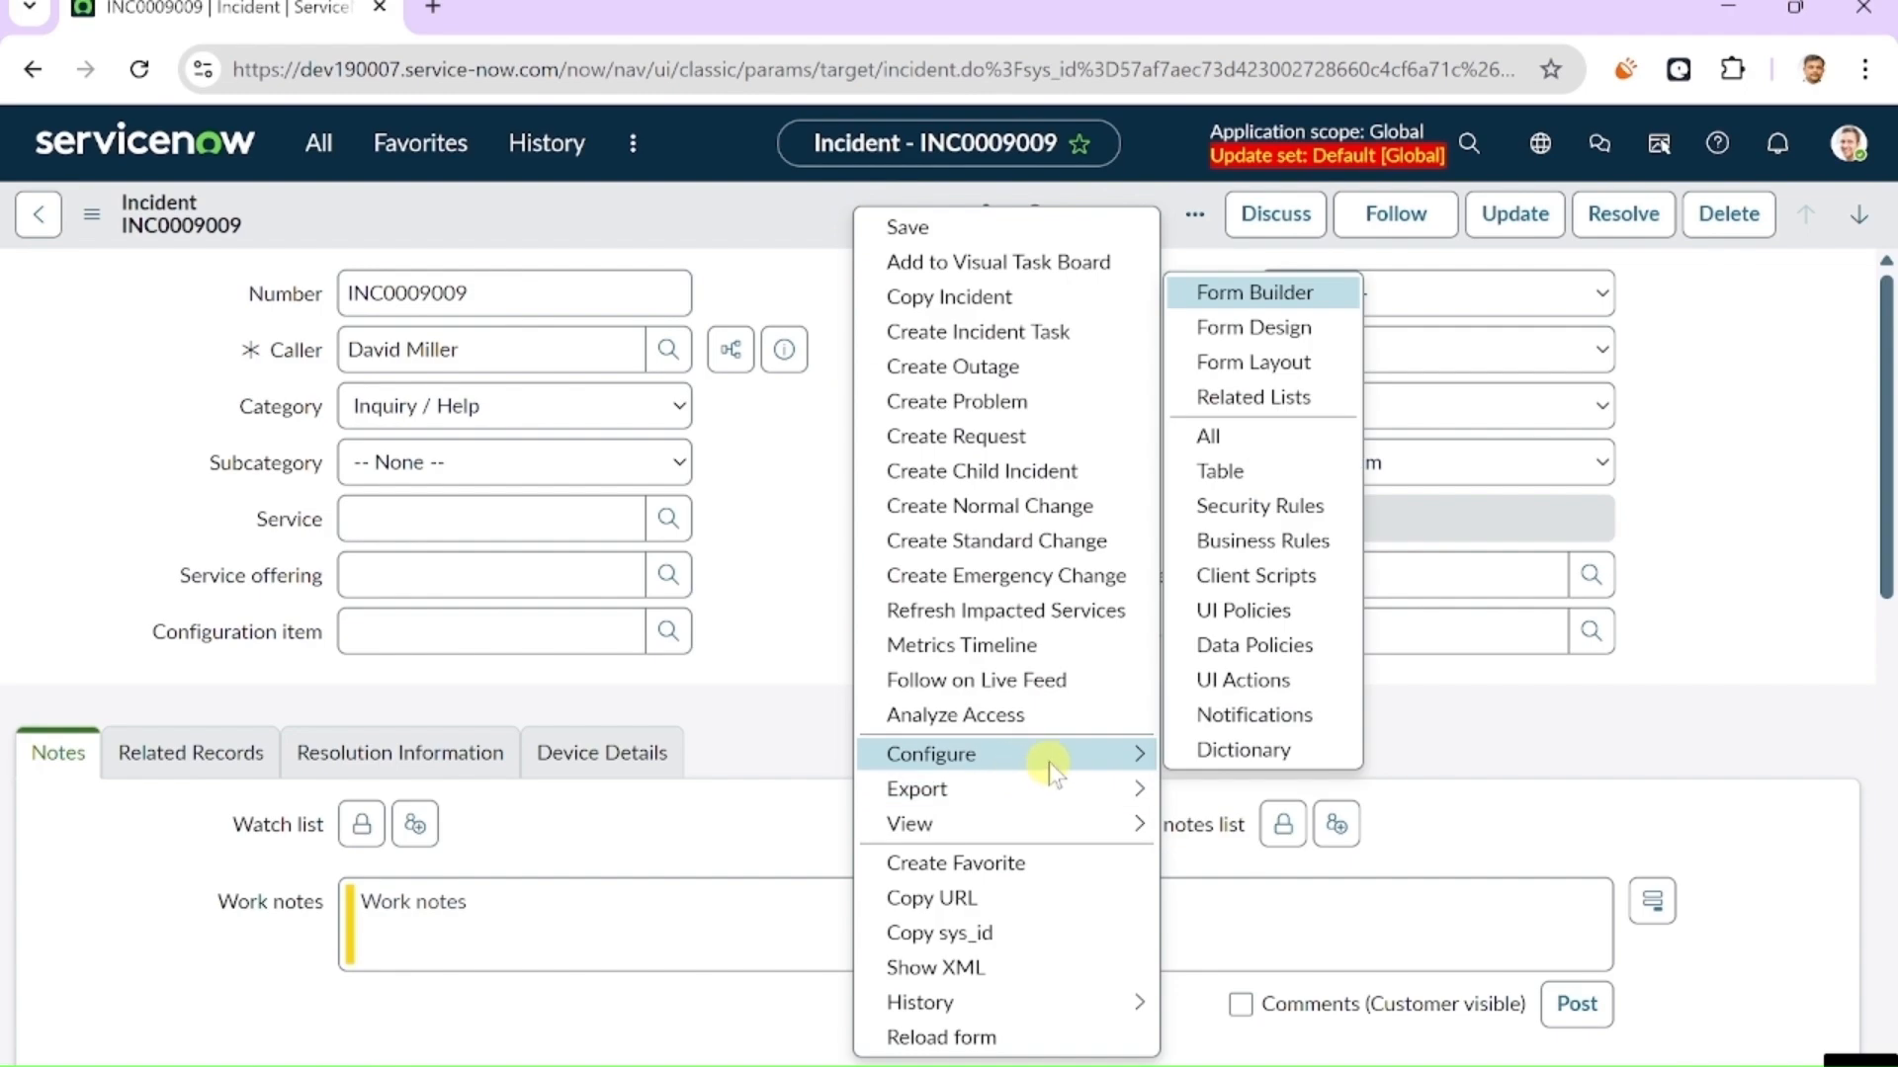
click(1264, 619)
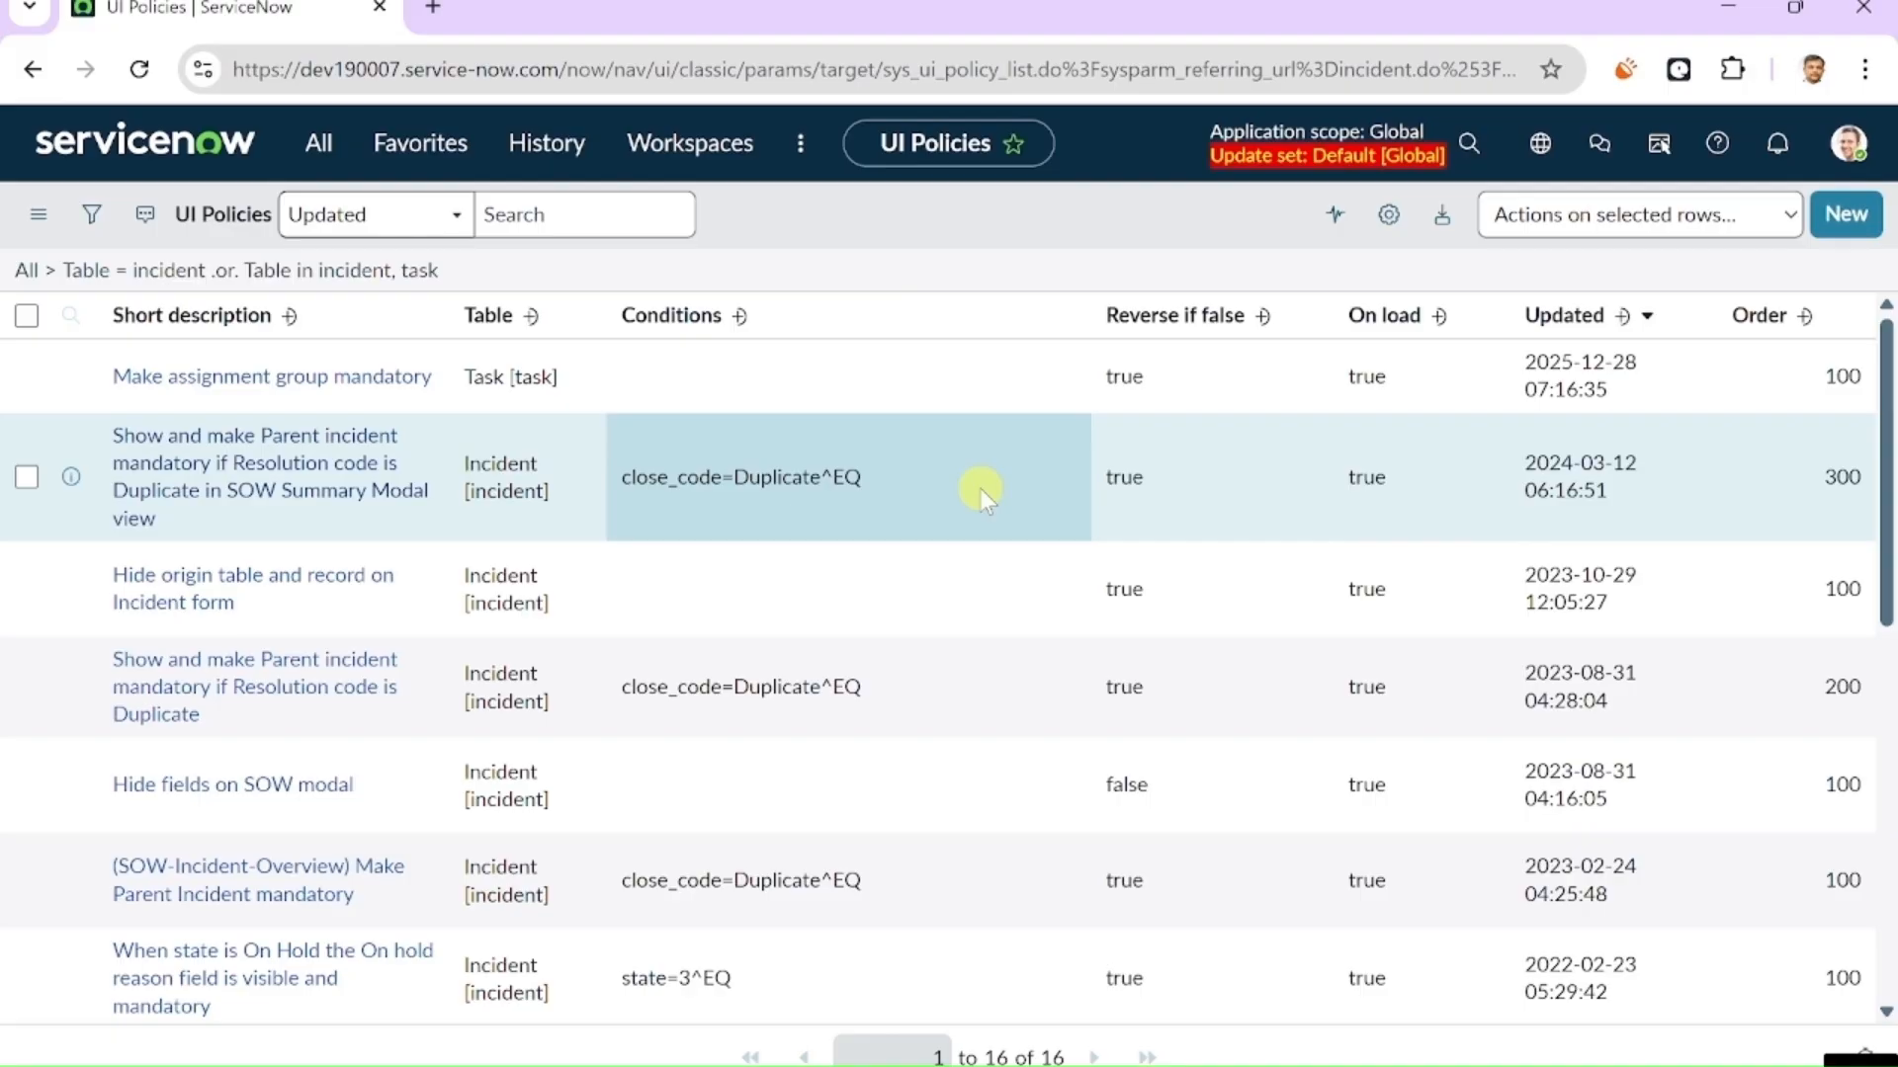
- Examine the incident table's UI policies, including their table, conditions, reverse if false, on load, updated and order columns
scroll(759, 608, down, 3)
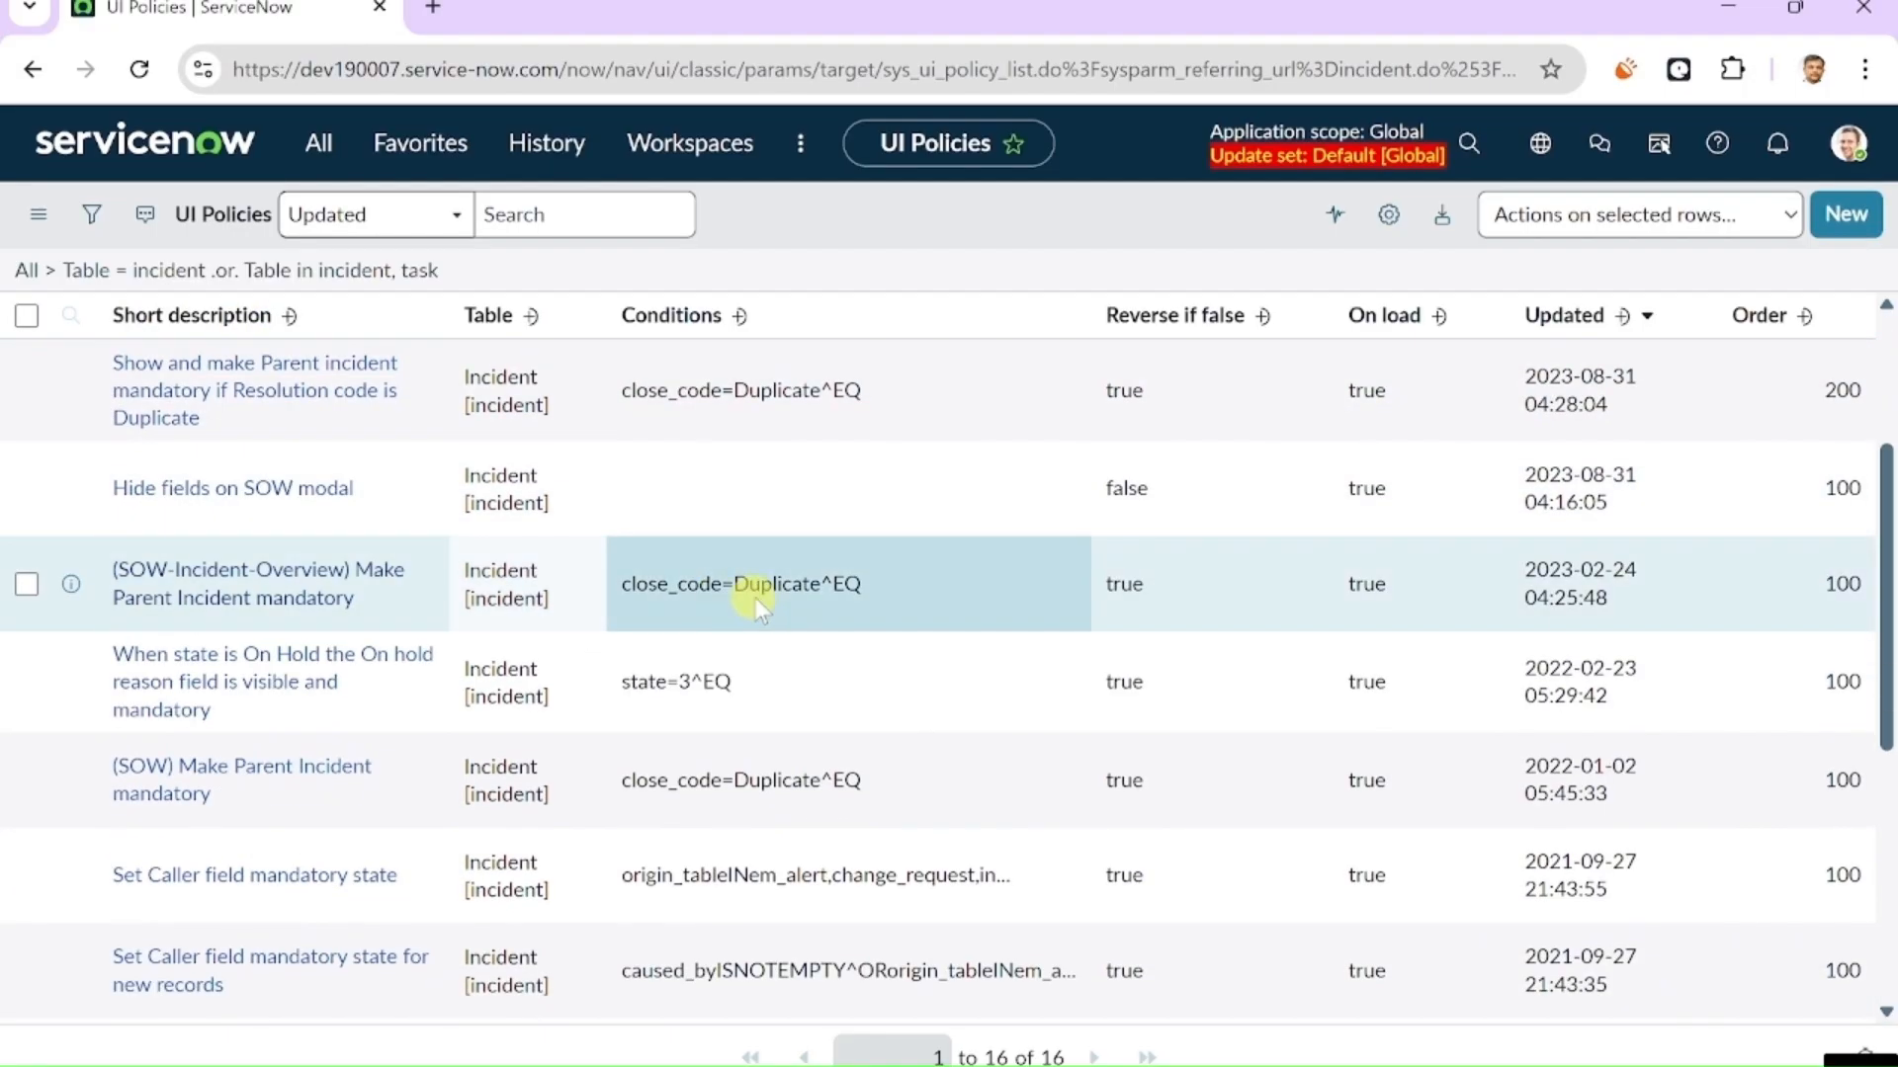
scroll(759, 608, up, 3)
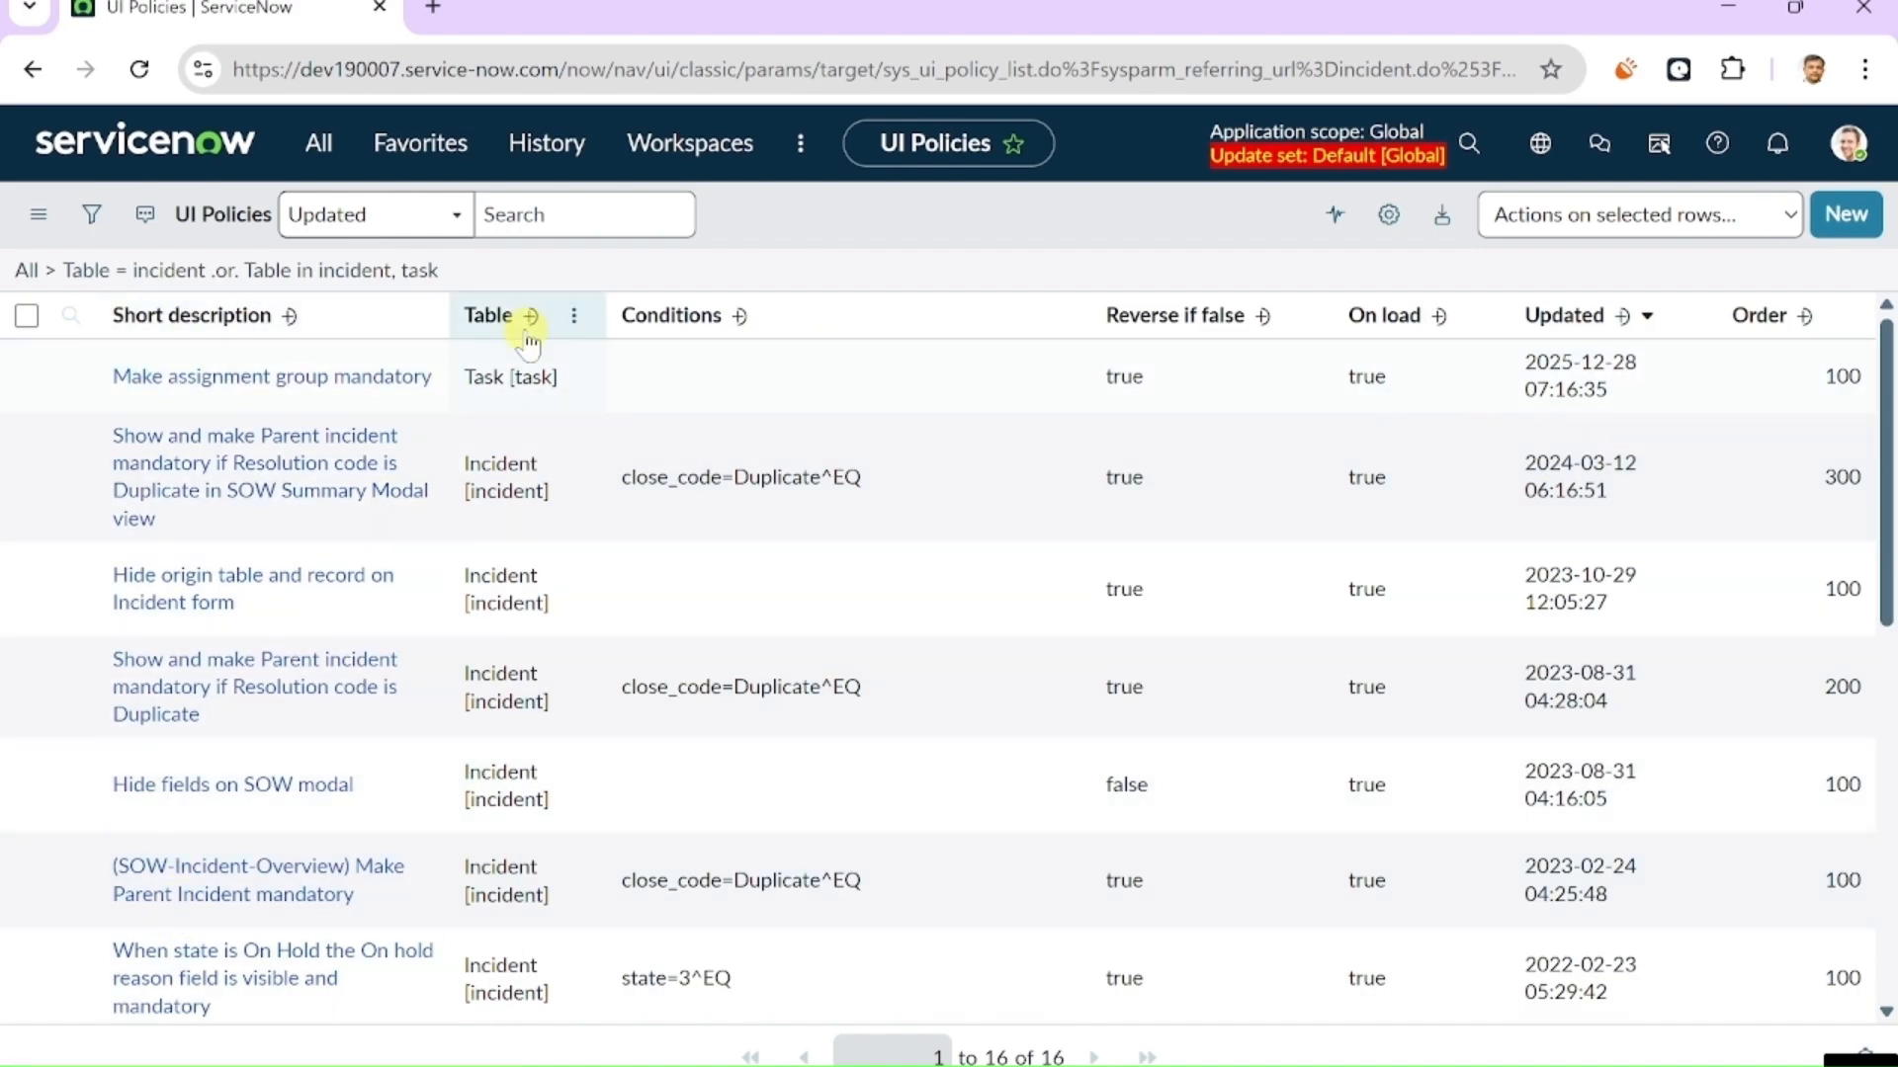
scroll(507, 613, down, 1)
scroll(500, 711, up, 1)
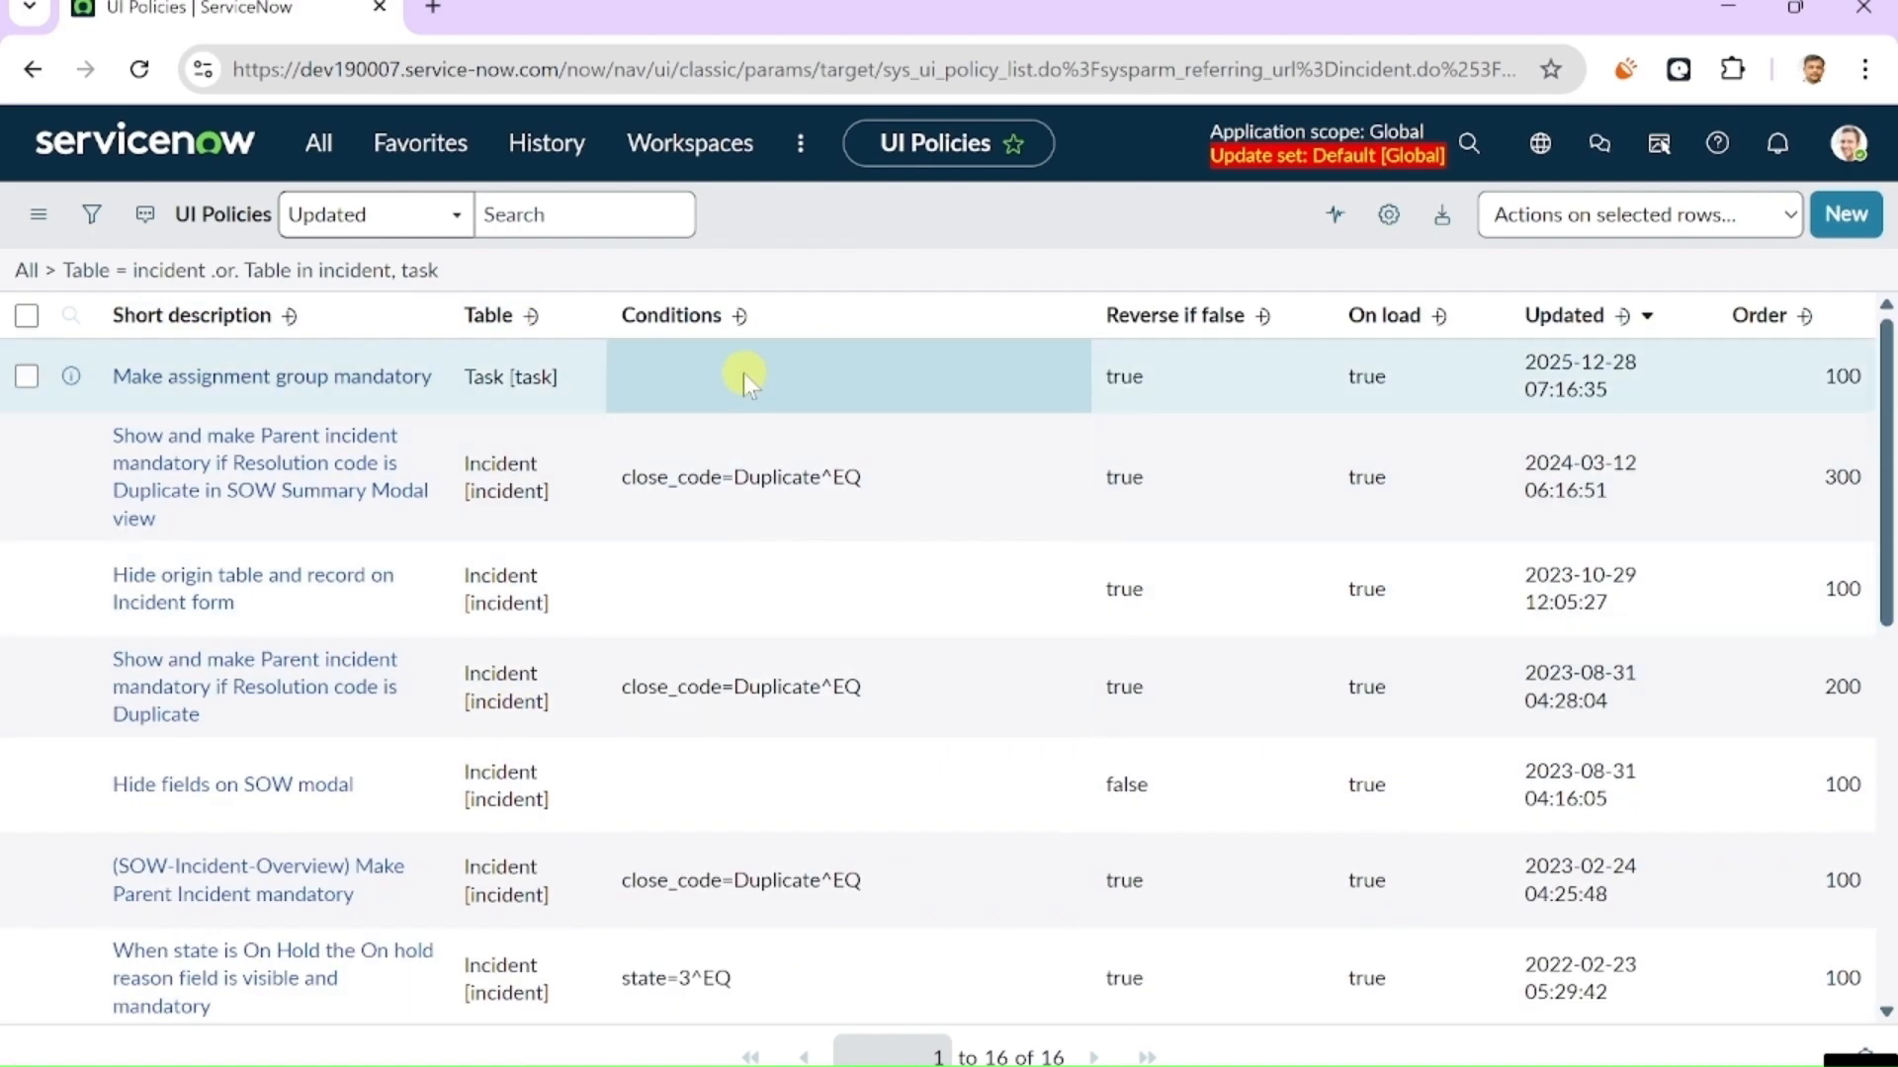
scroll(751, 576, down, 5)
scroll(728, 721, up, 5)
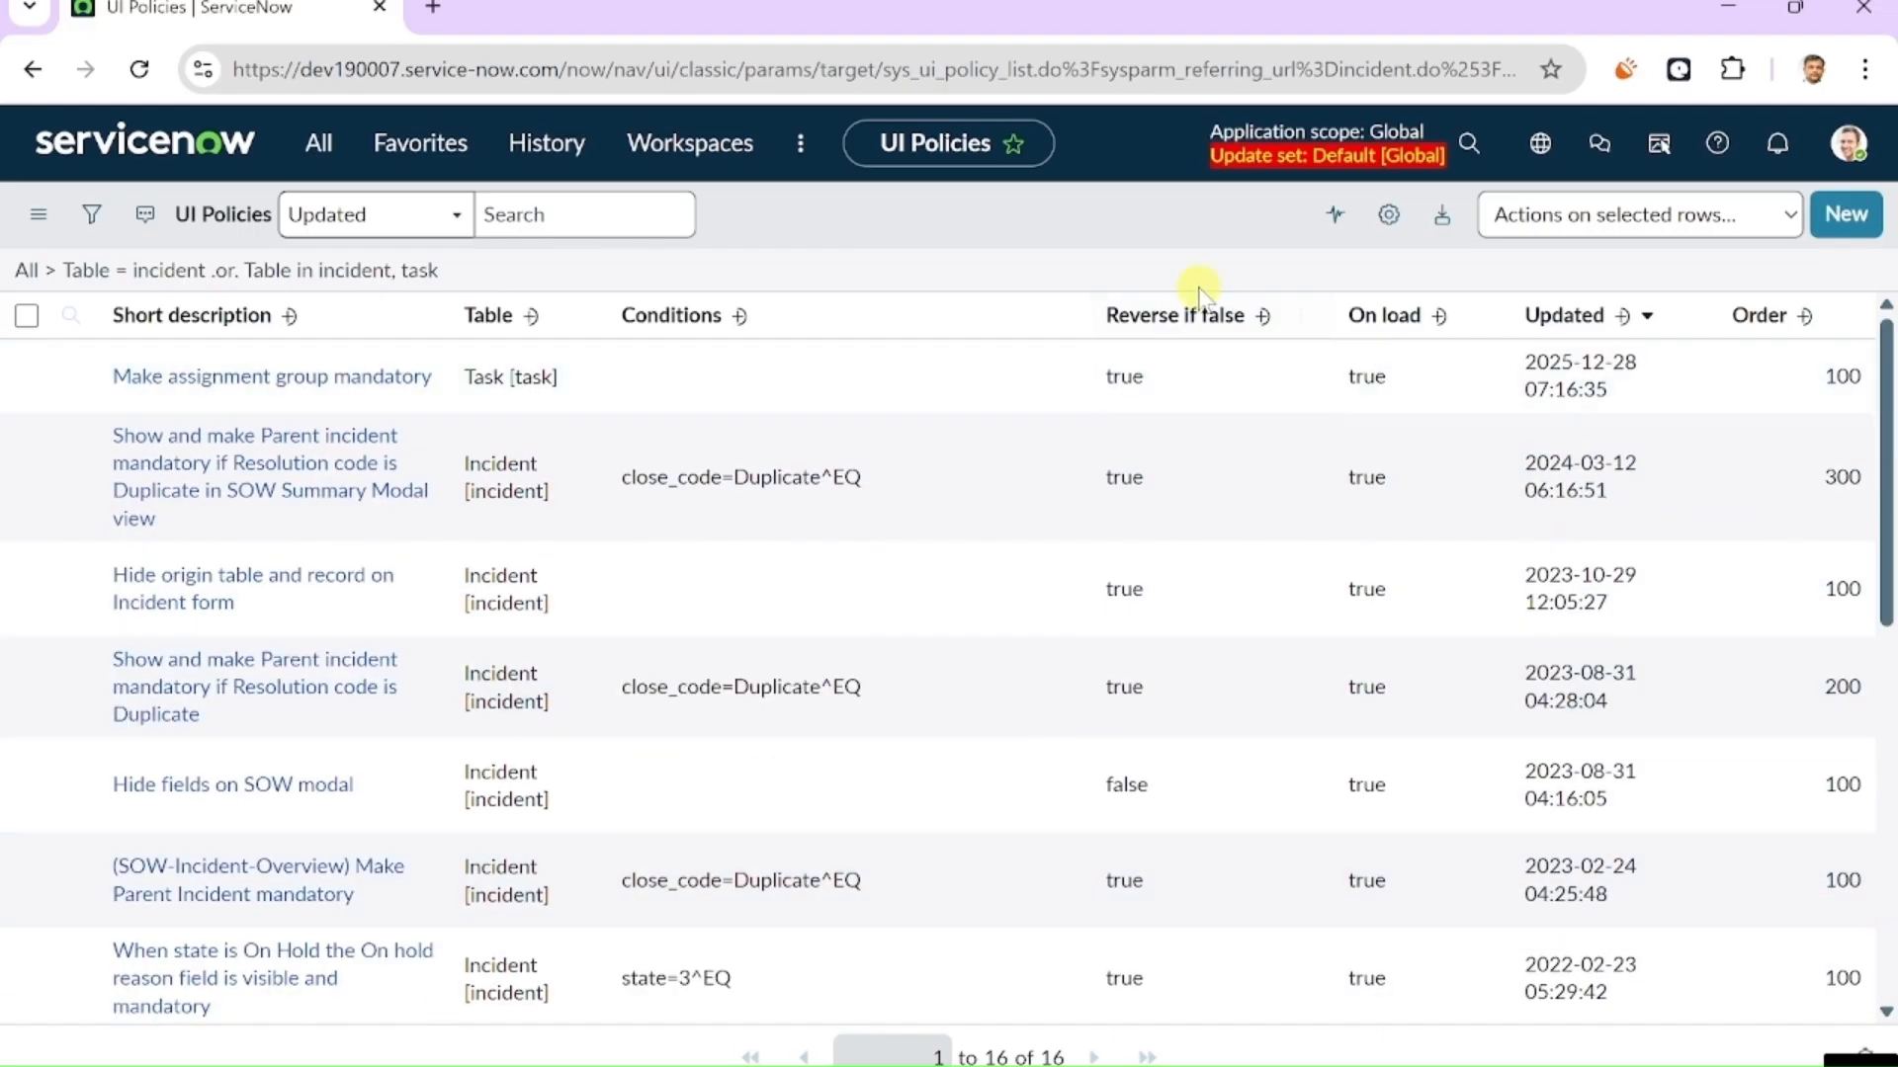
scroll(1148, 350, down, 3)
scroll(1145, 790, up, 3)
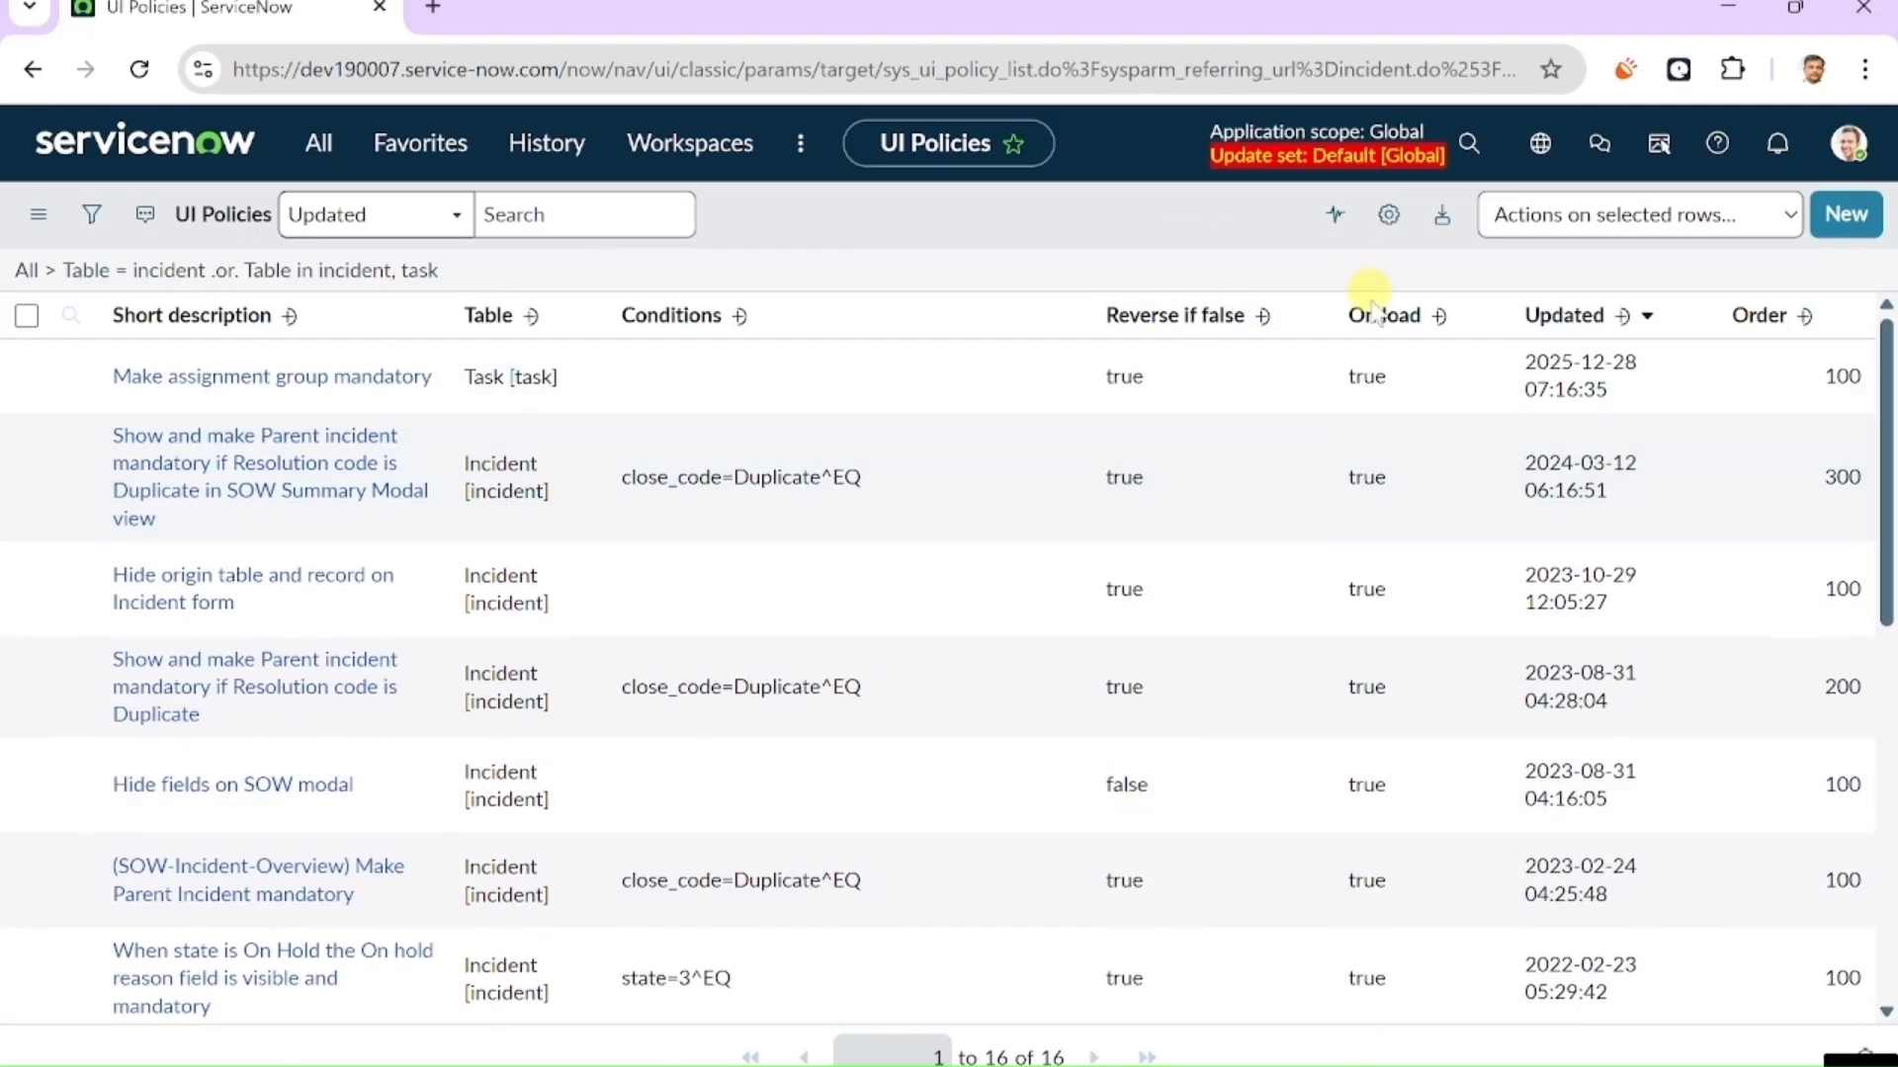
scroll(1338, 508, down, 4)
scroll(1347, 804, up, 4)
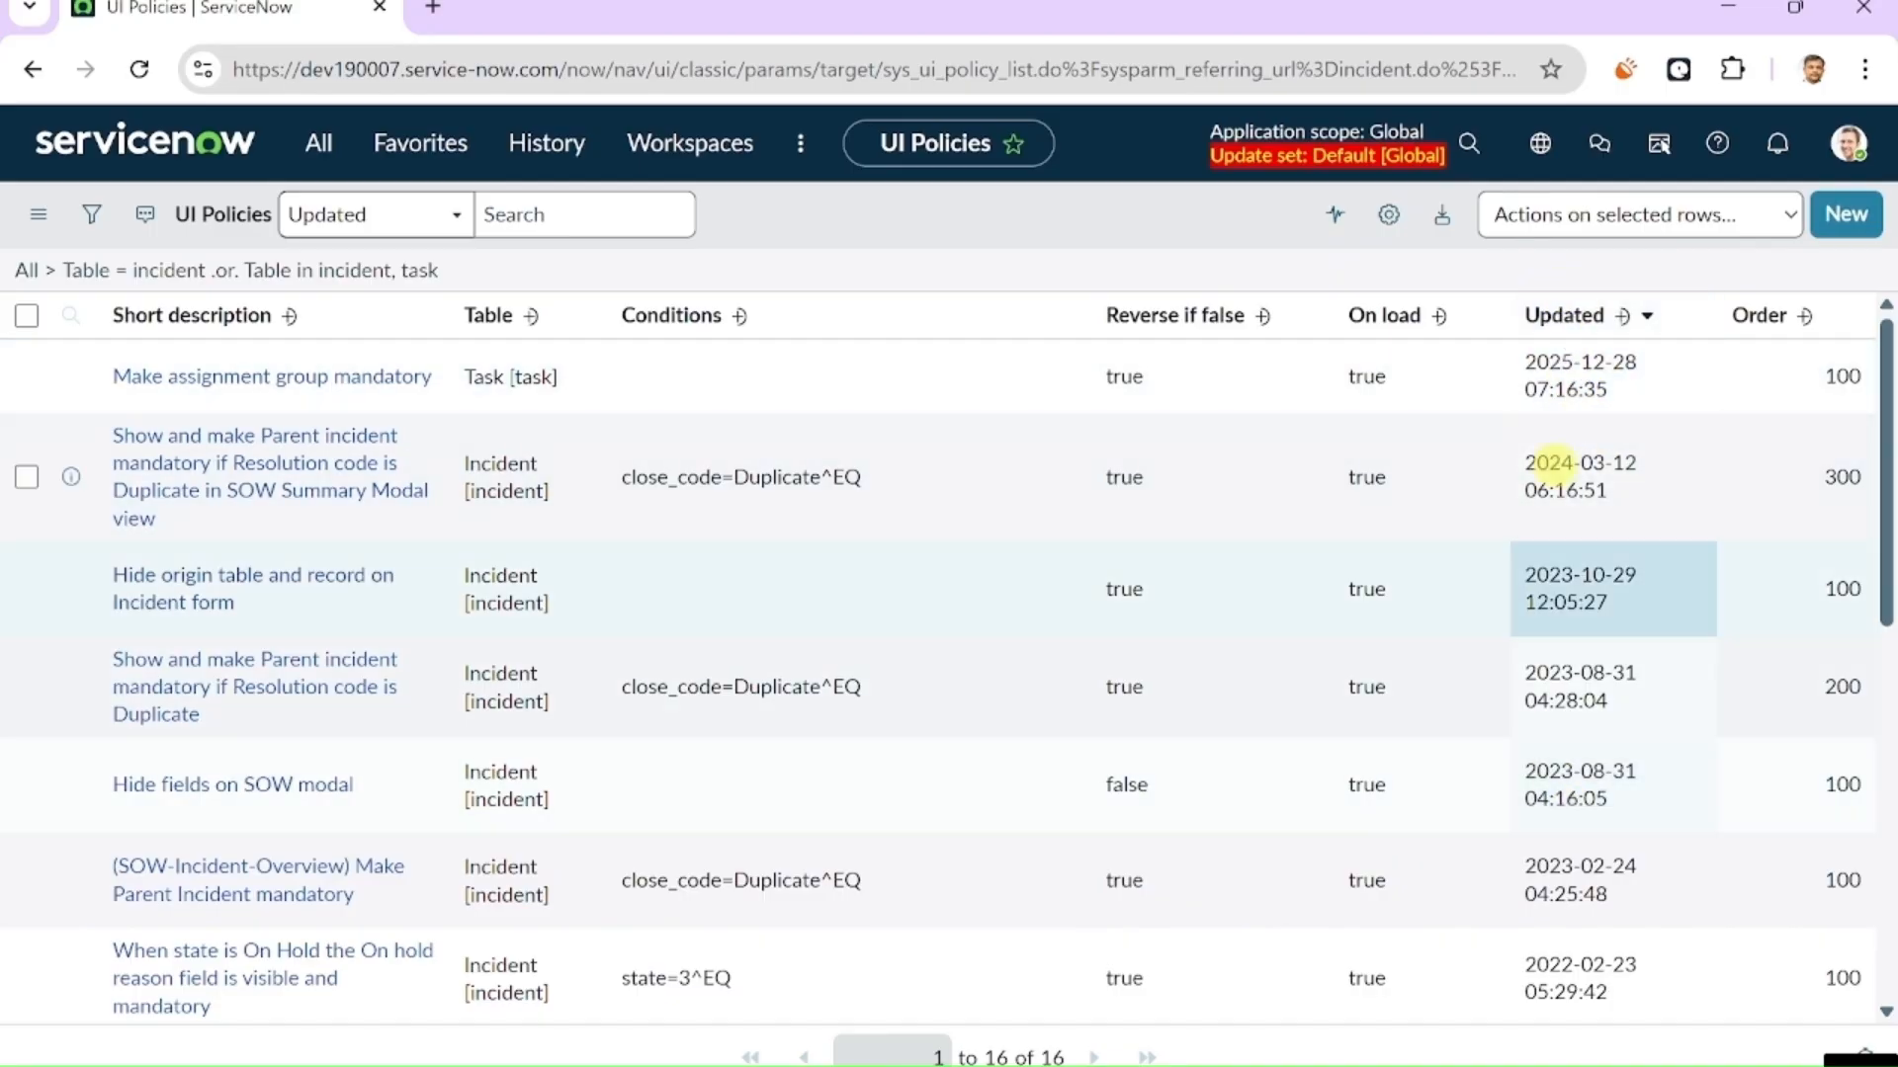
scroll(1834, 454, down, 3)
scroll(1833, 642, up, 3)
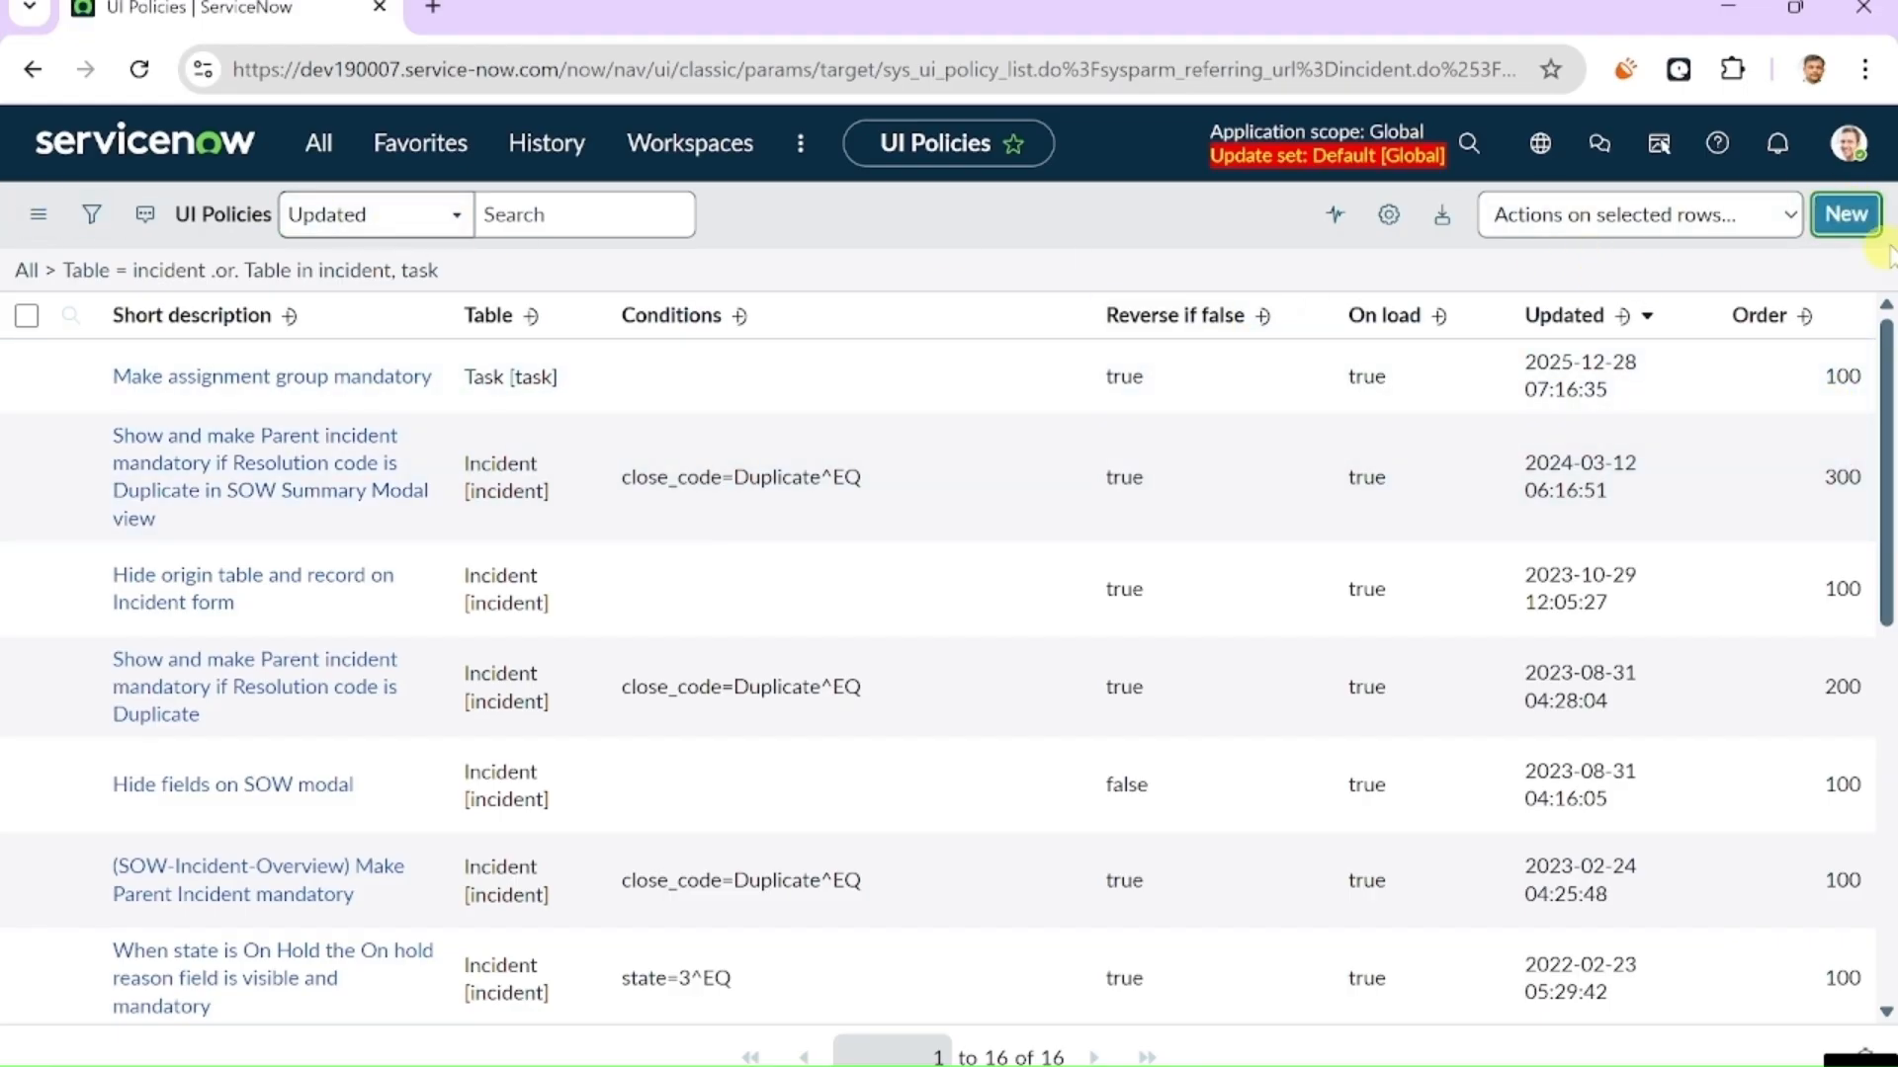
- Switch to the Notepad requirements and copy the line "Make Assignment Group mandatory when Priority is Critical" without its period
click(1848, 213)
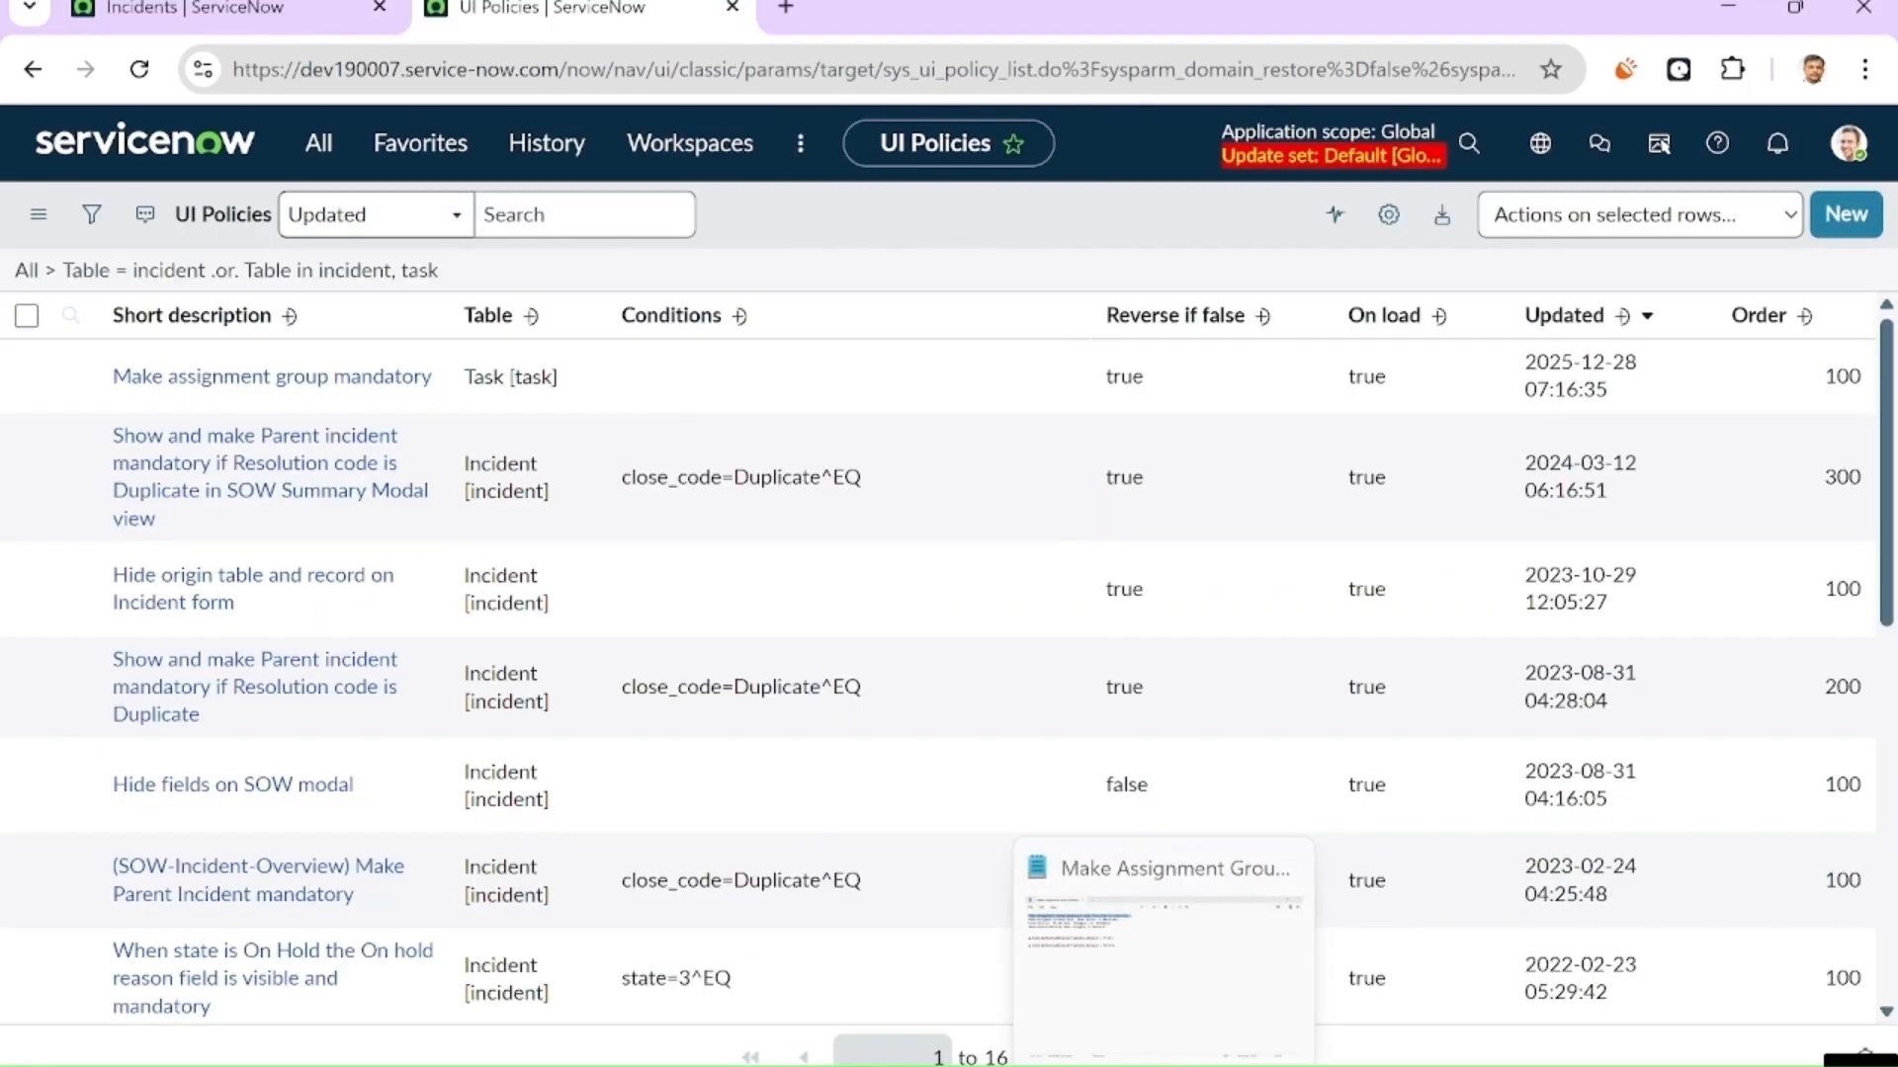
click(1164, 948)
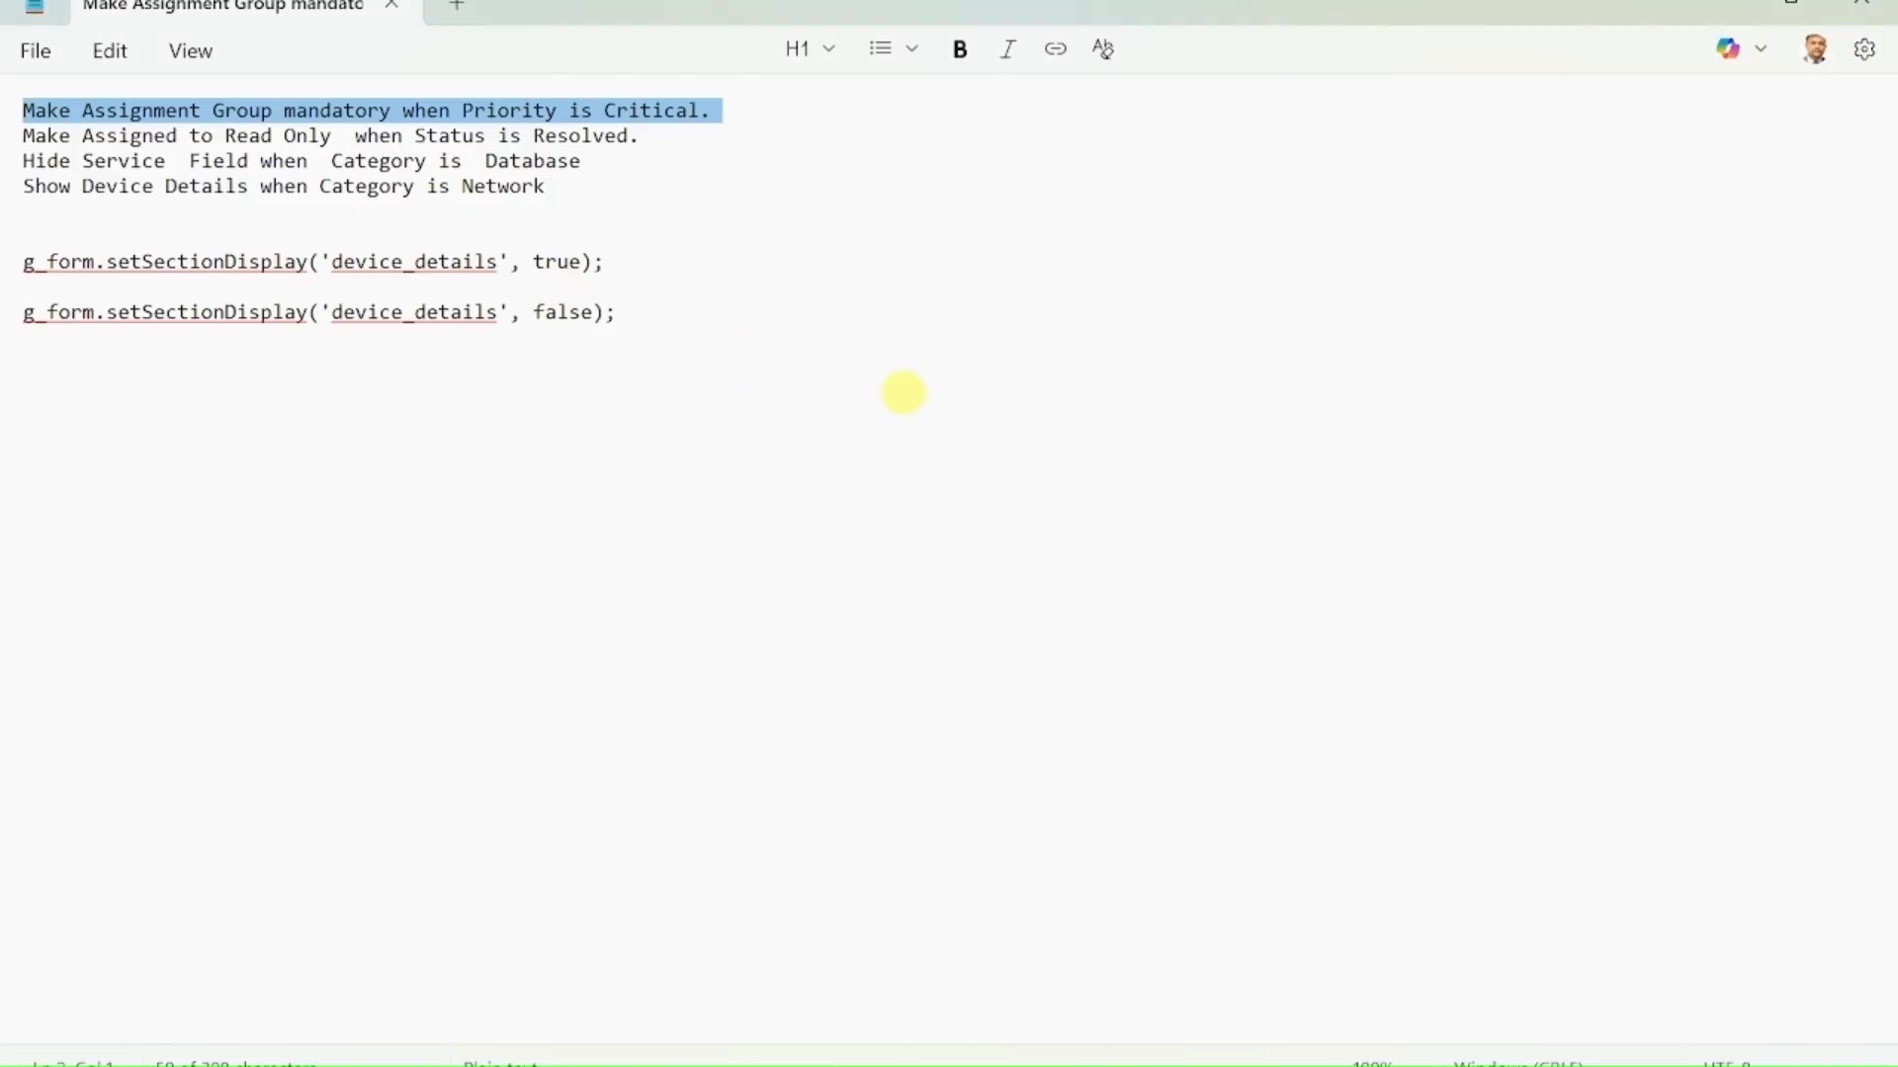
click(996, 418)
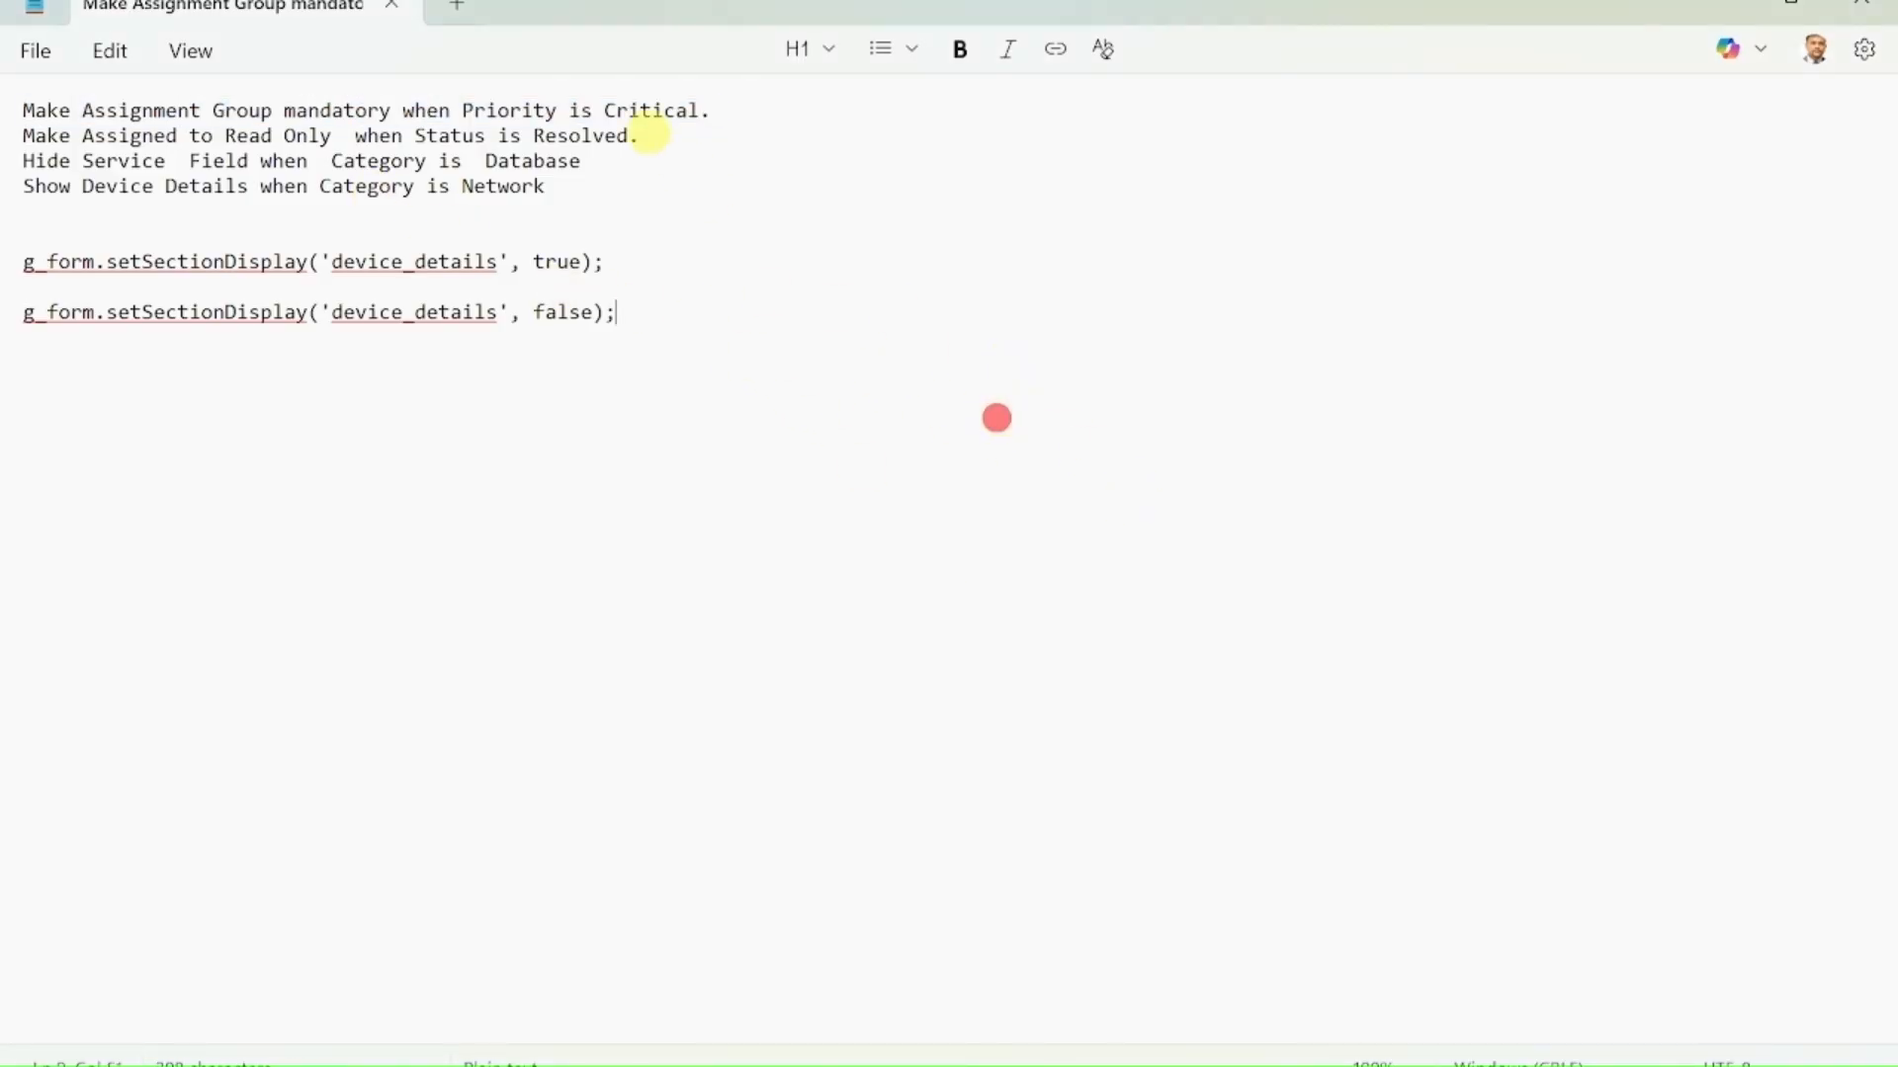
drag(698, 109, 24, 110)
key(ctrl+c)
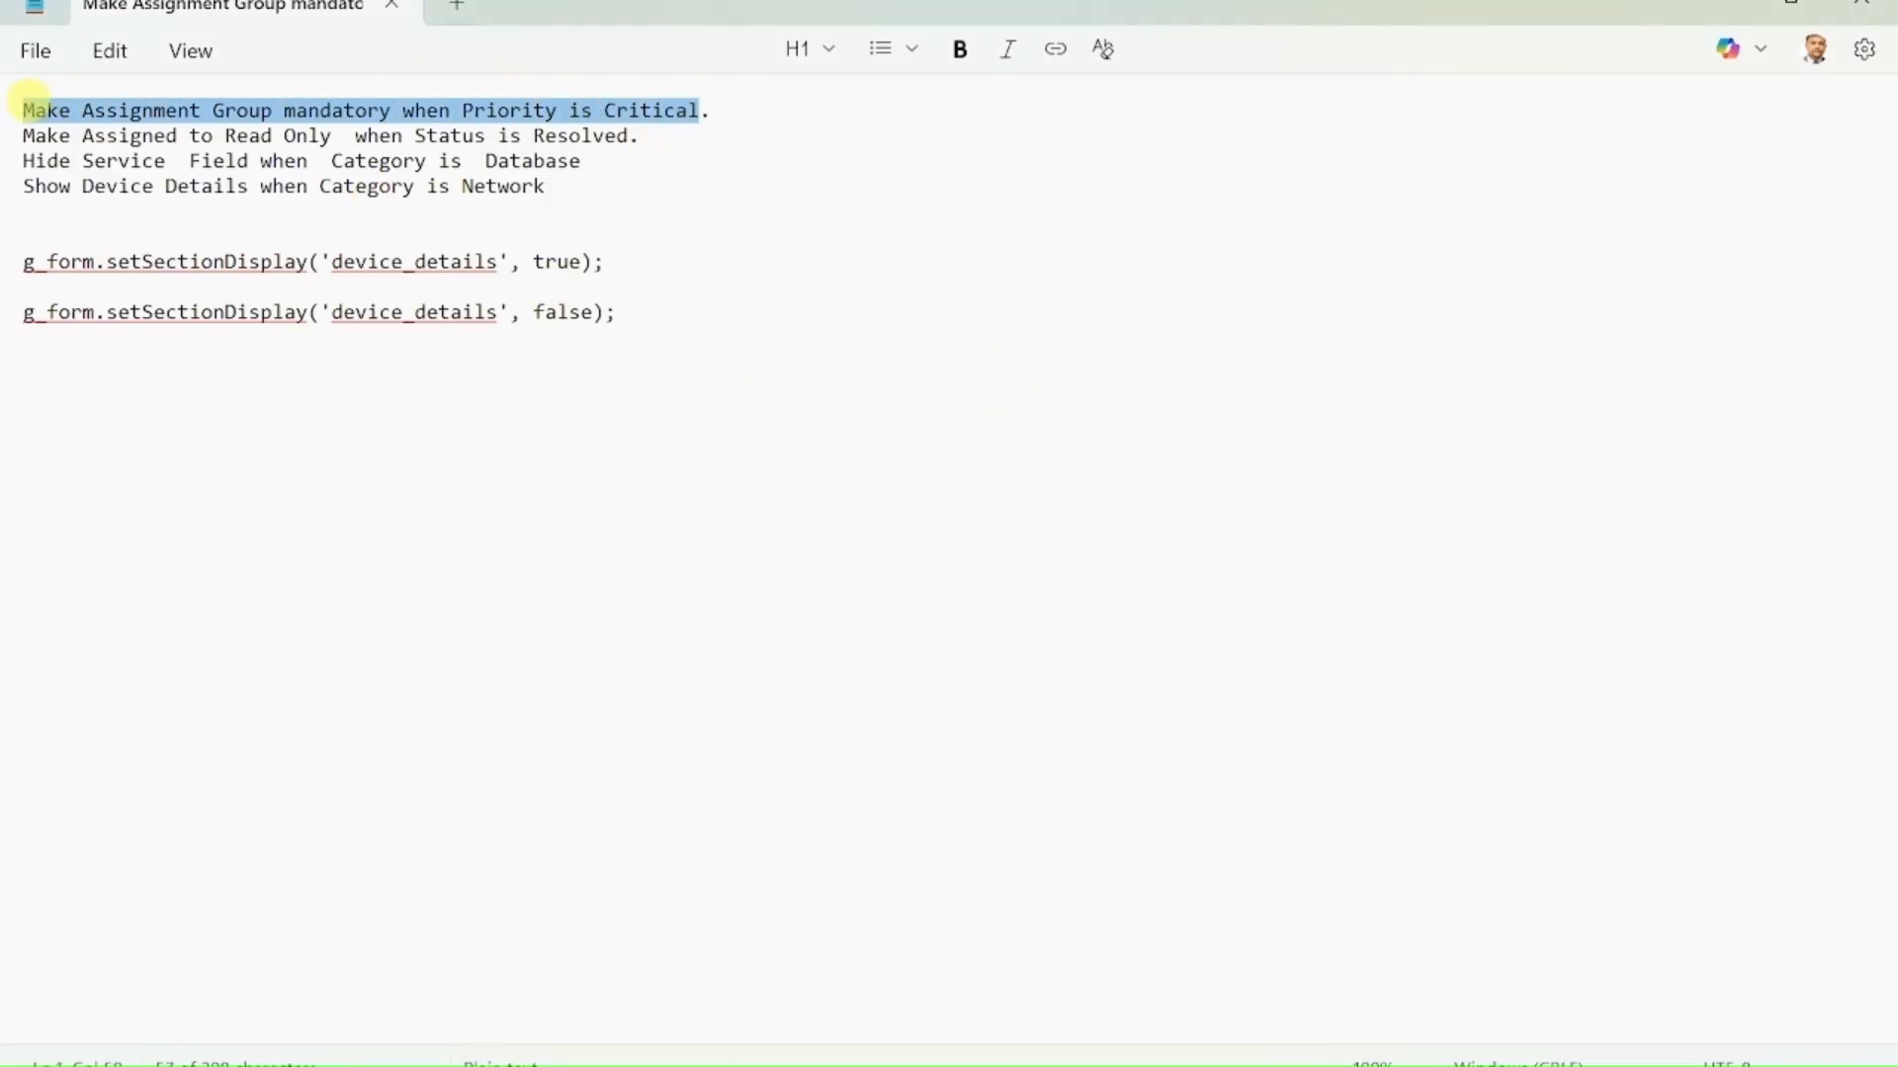
- Return to the browser and start a new UI policy with the short description "Make Assignment Group mandatory when Priority is Critical"
click(664, 1050)
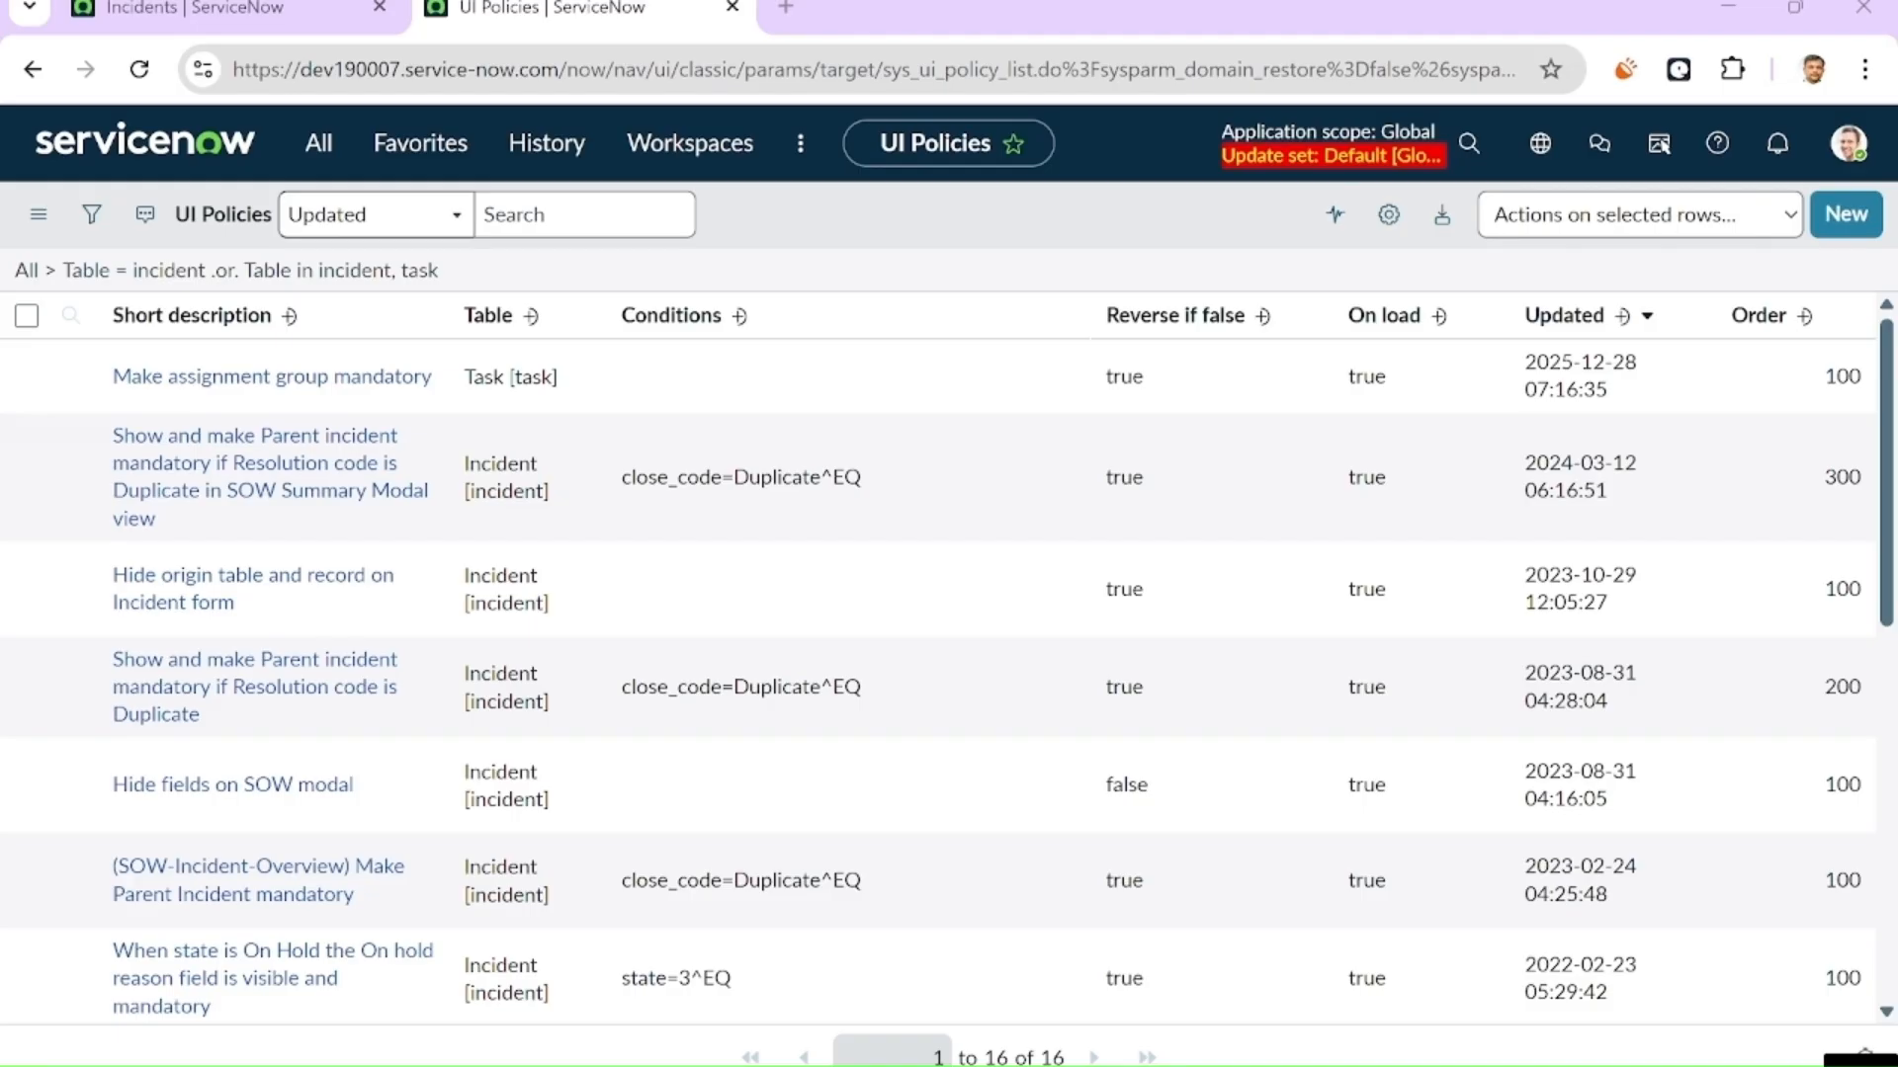
click(1871, 223)
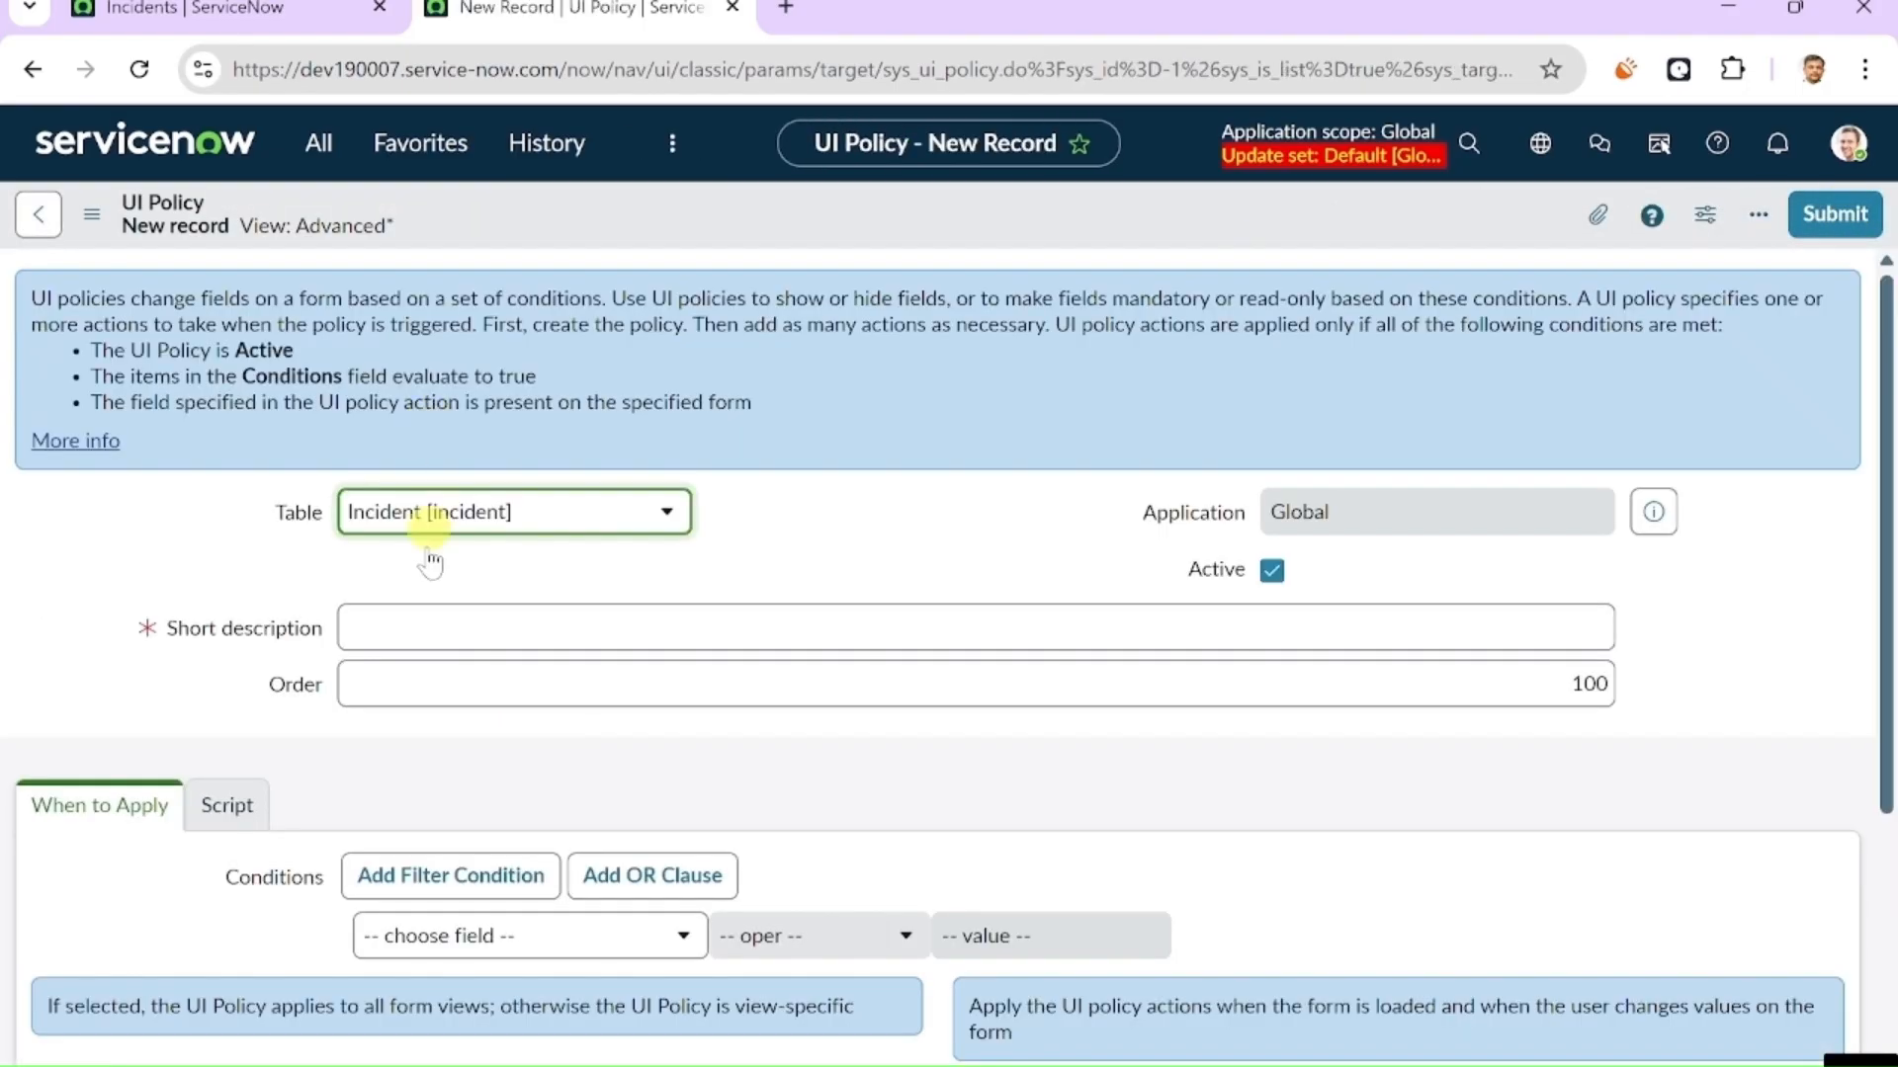
click(422, 620)
key(ctrl+v)
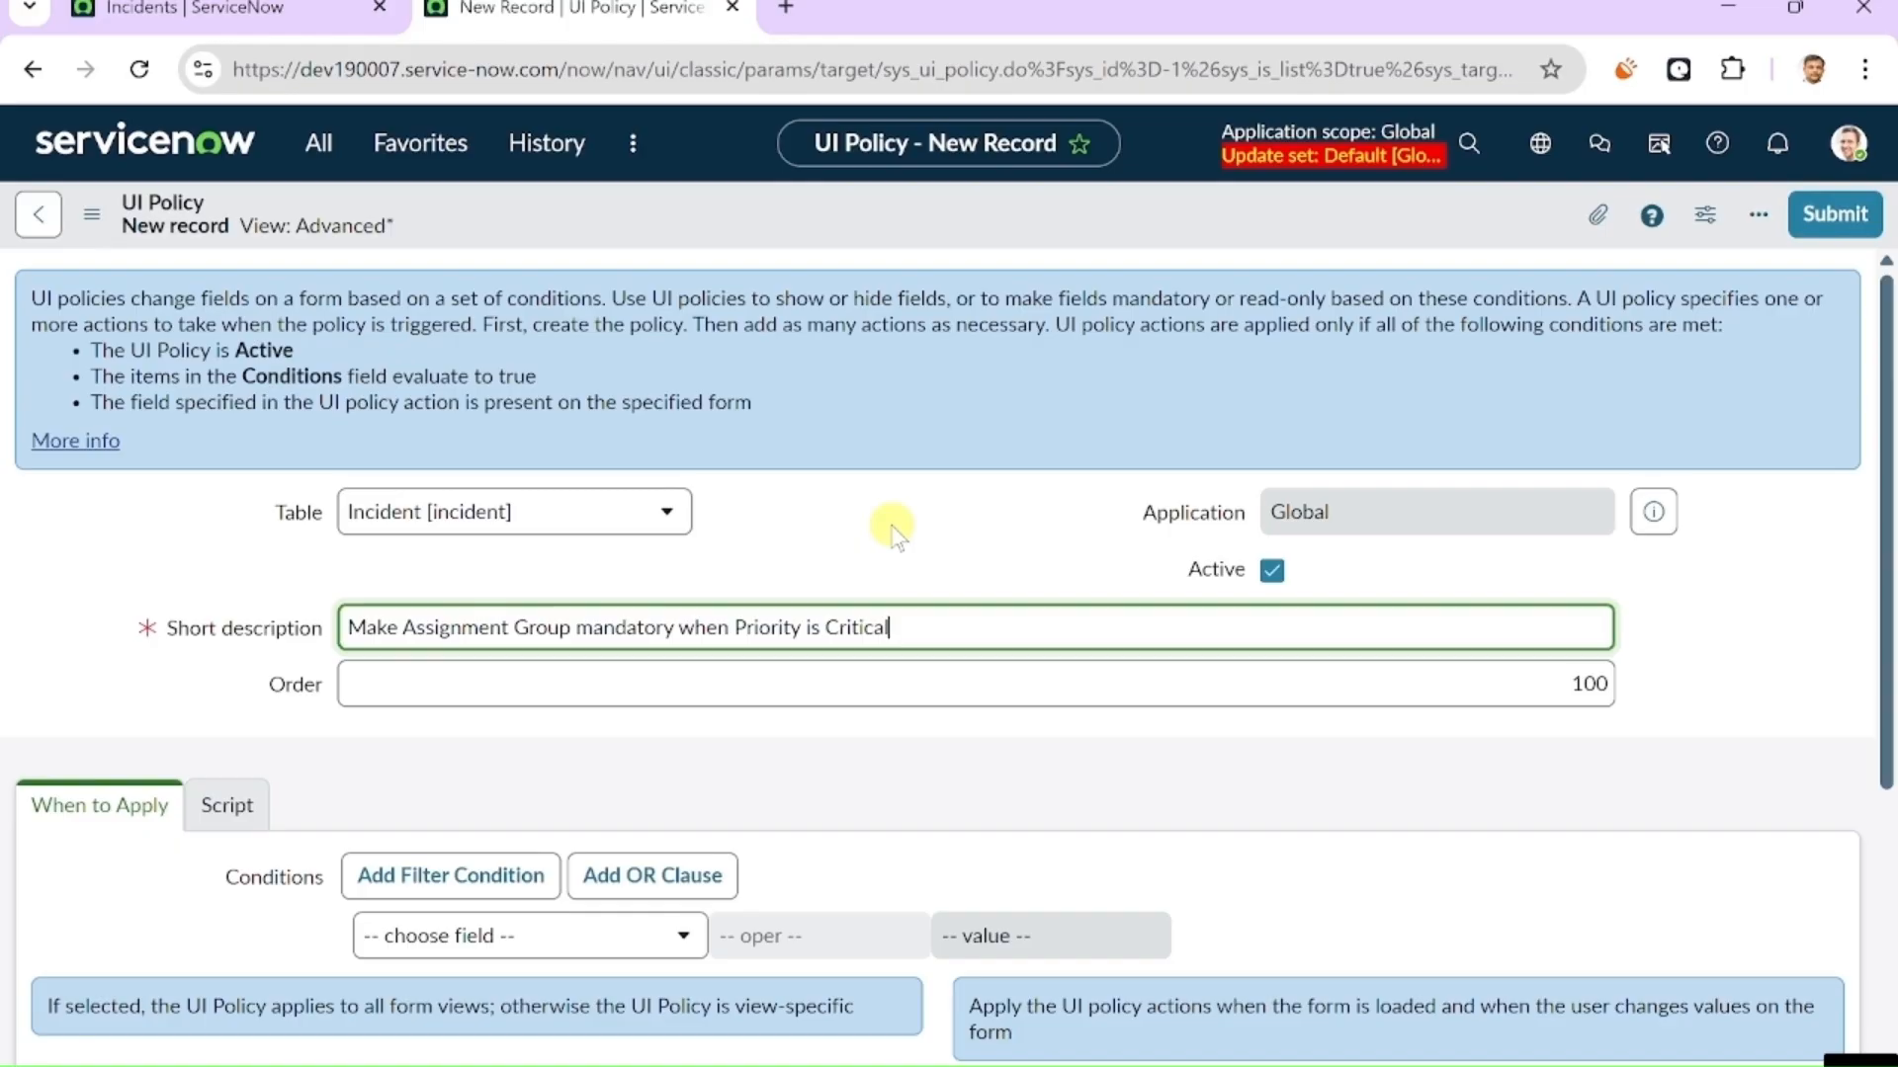
- Set the new UI policy's order to 300
scroll(899, 539, down, 1)
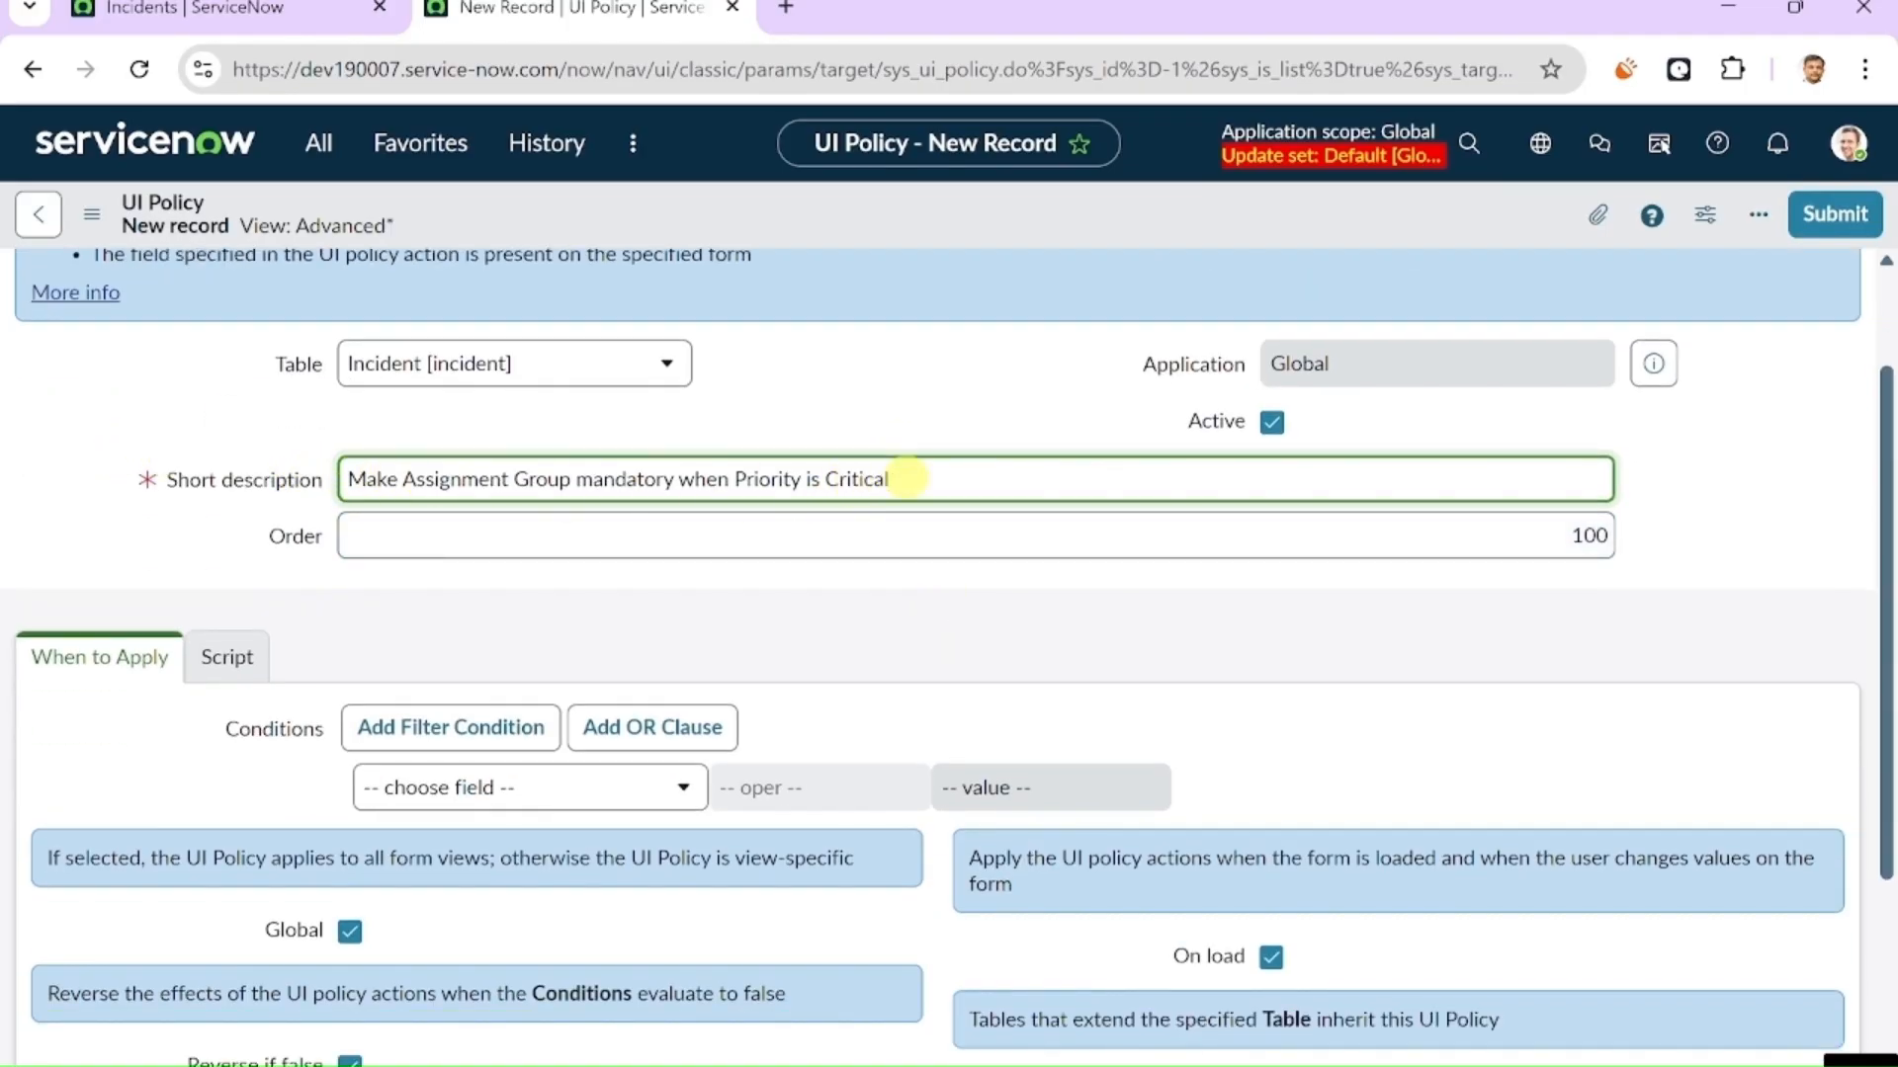
click(1582, 536)
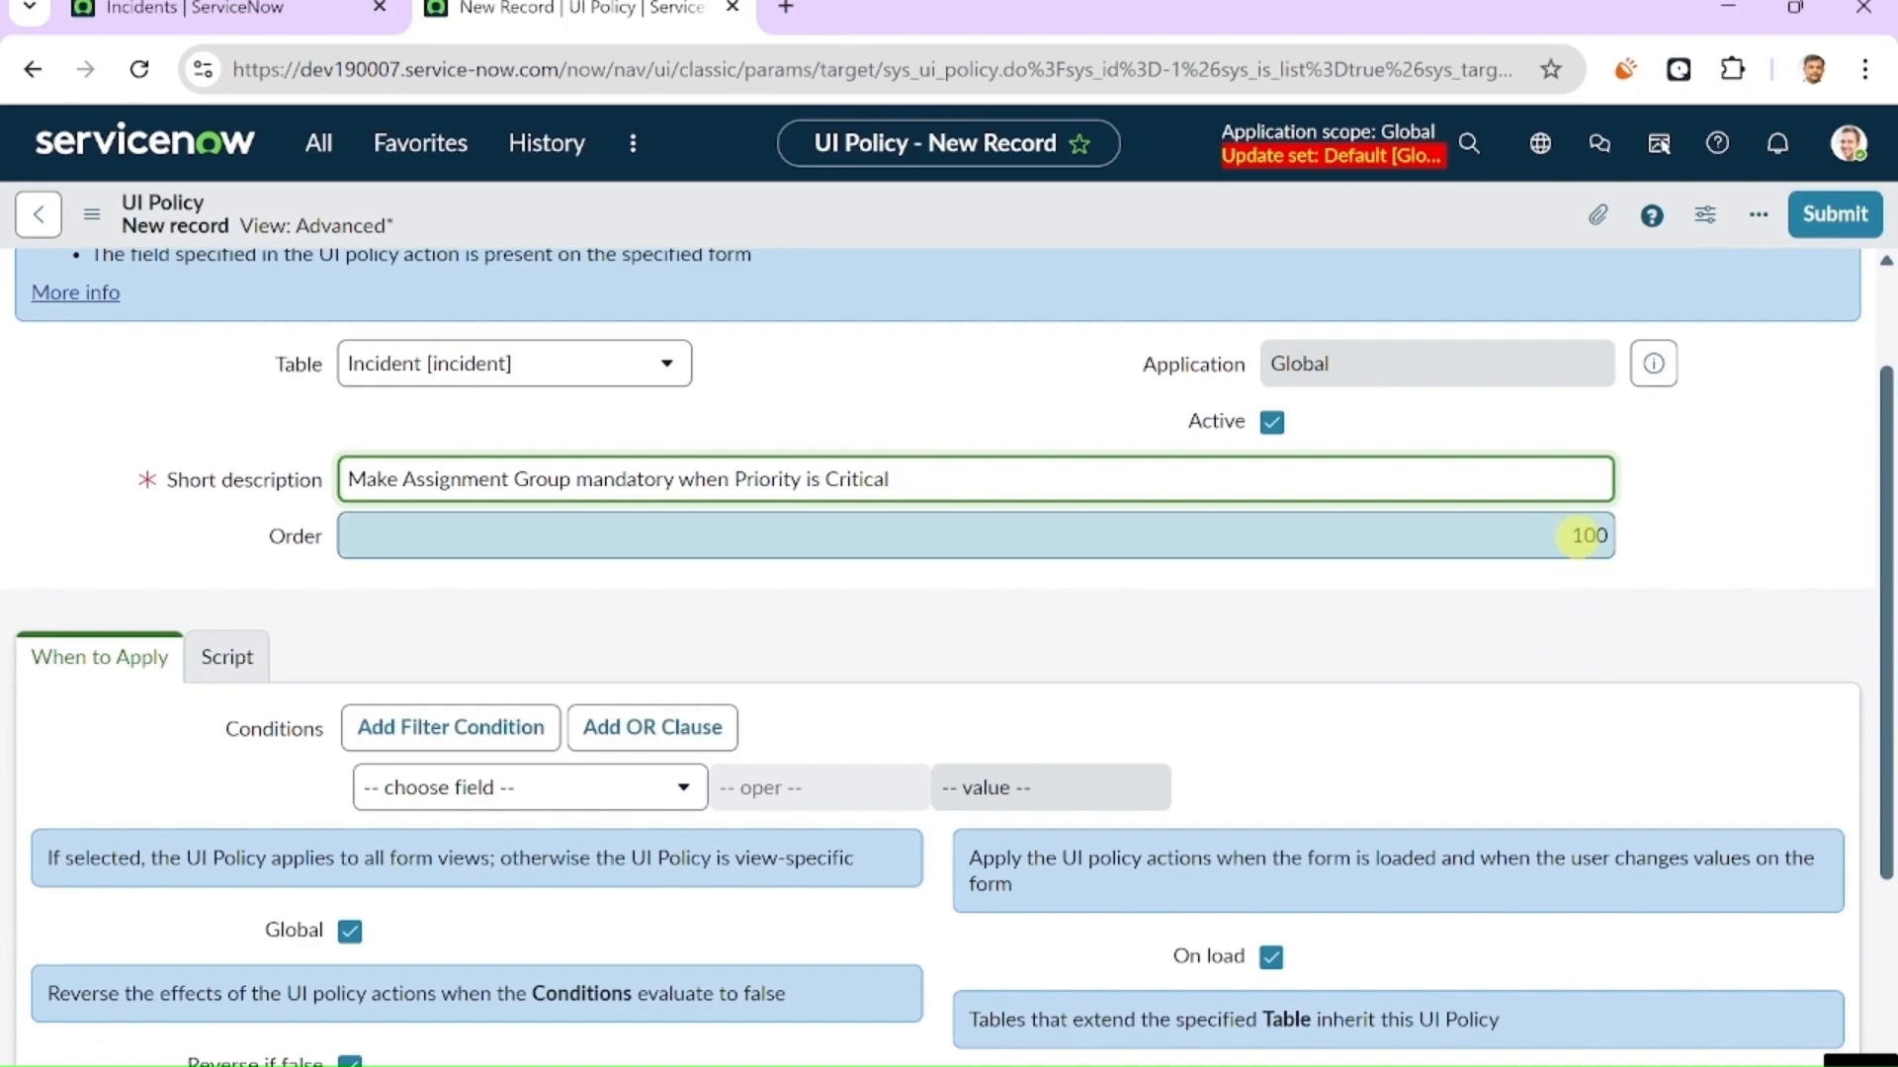
click(1586, 534)
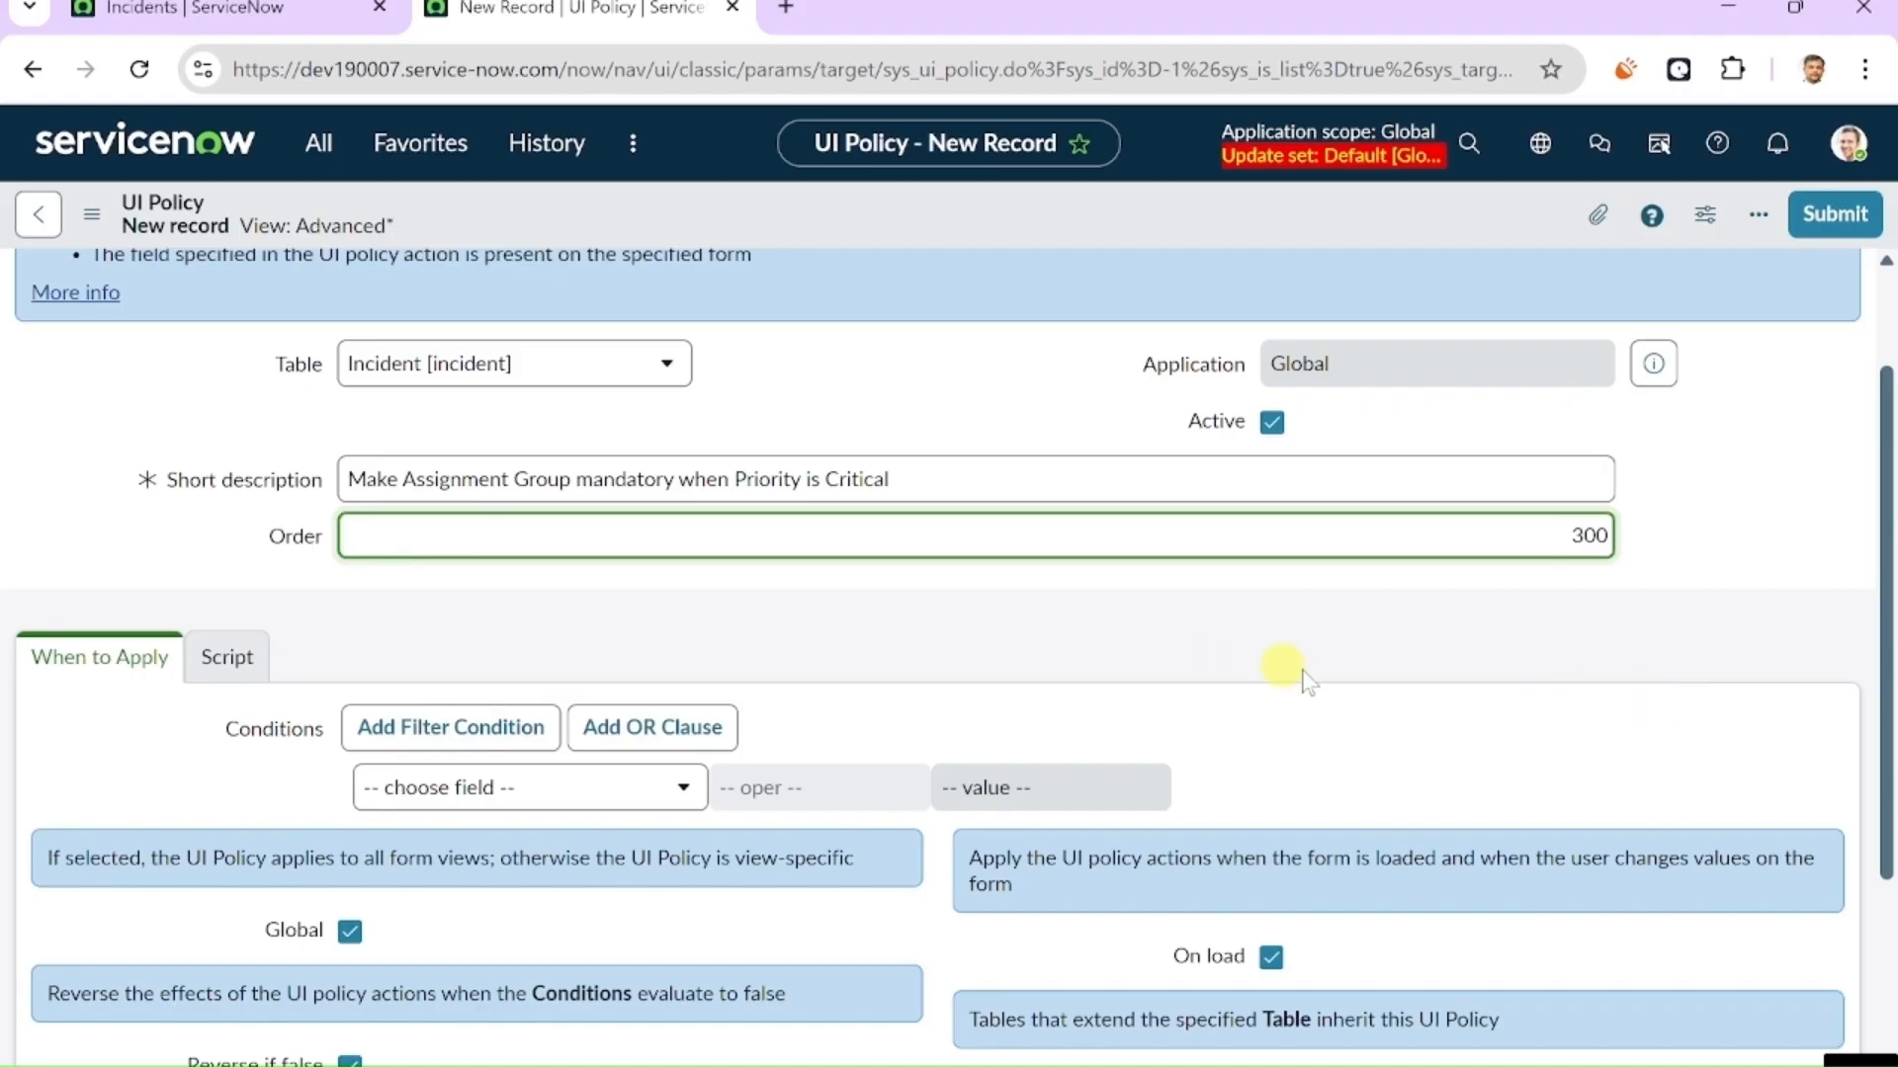
click(1712, 525)
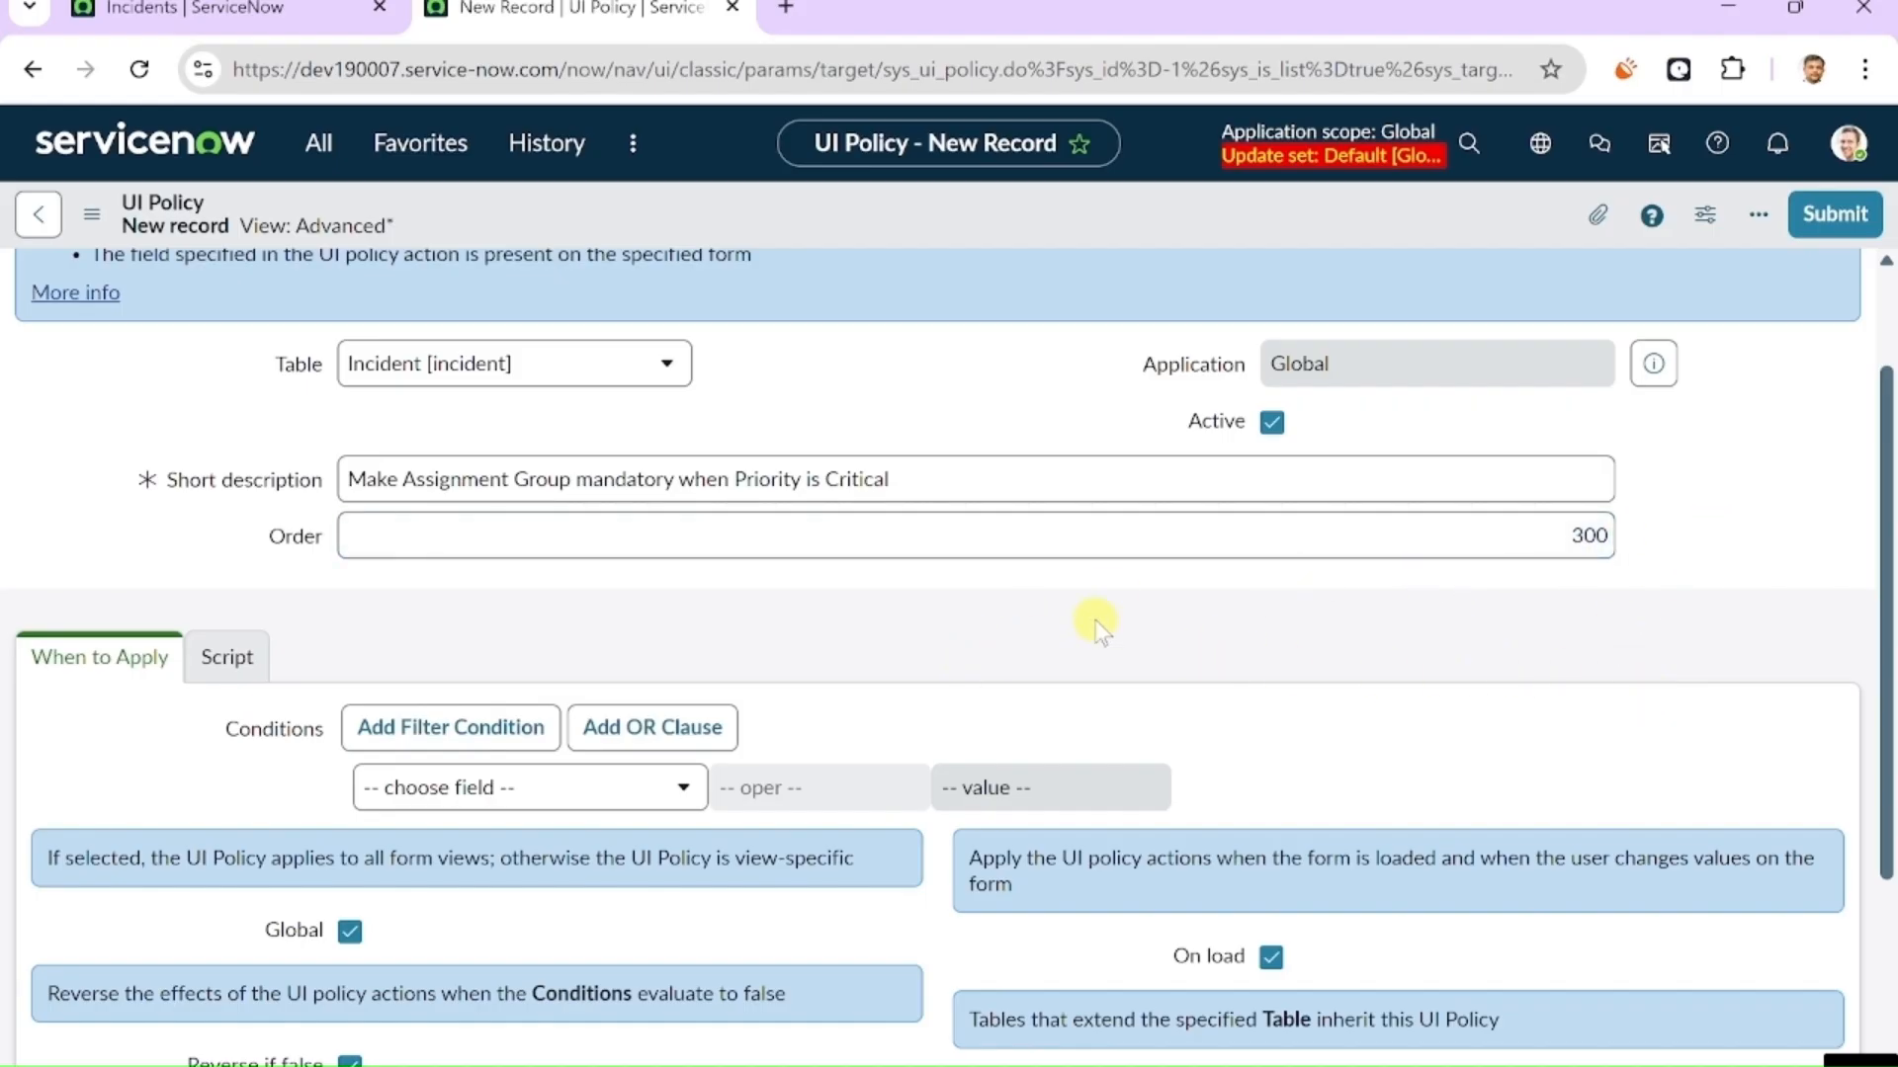
- Set the UI policy's condition to Priority is 1 - Critical and save the record while keeping its form open
scroll(1099, 624, up, 2)
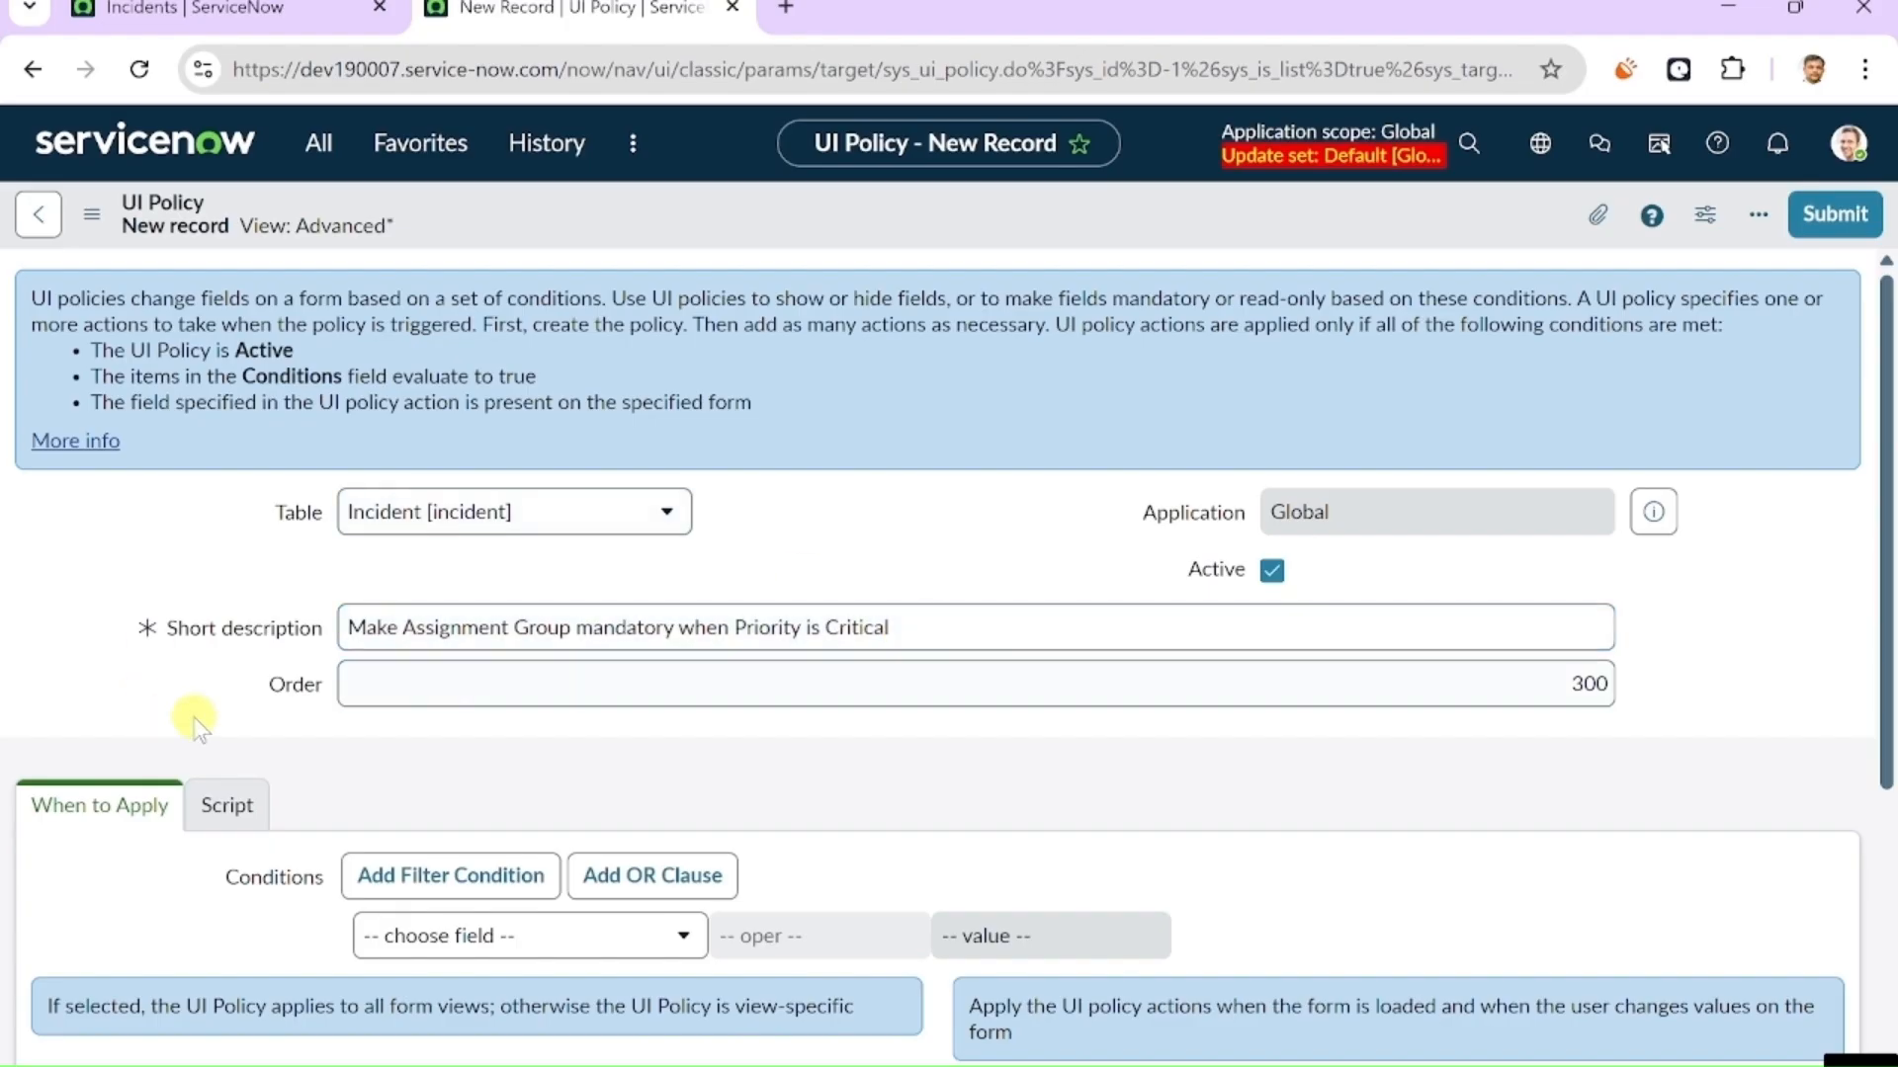
scroll(497, 753, down, 2)
scroll(174, 950, down, 2)
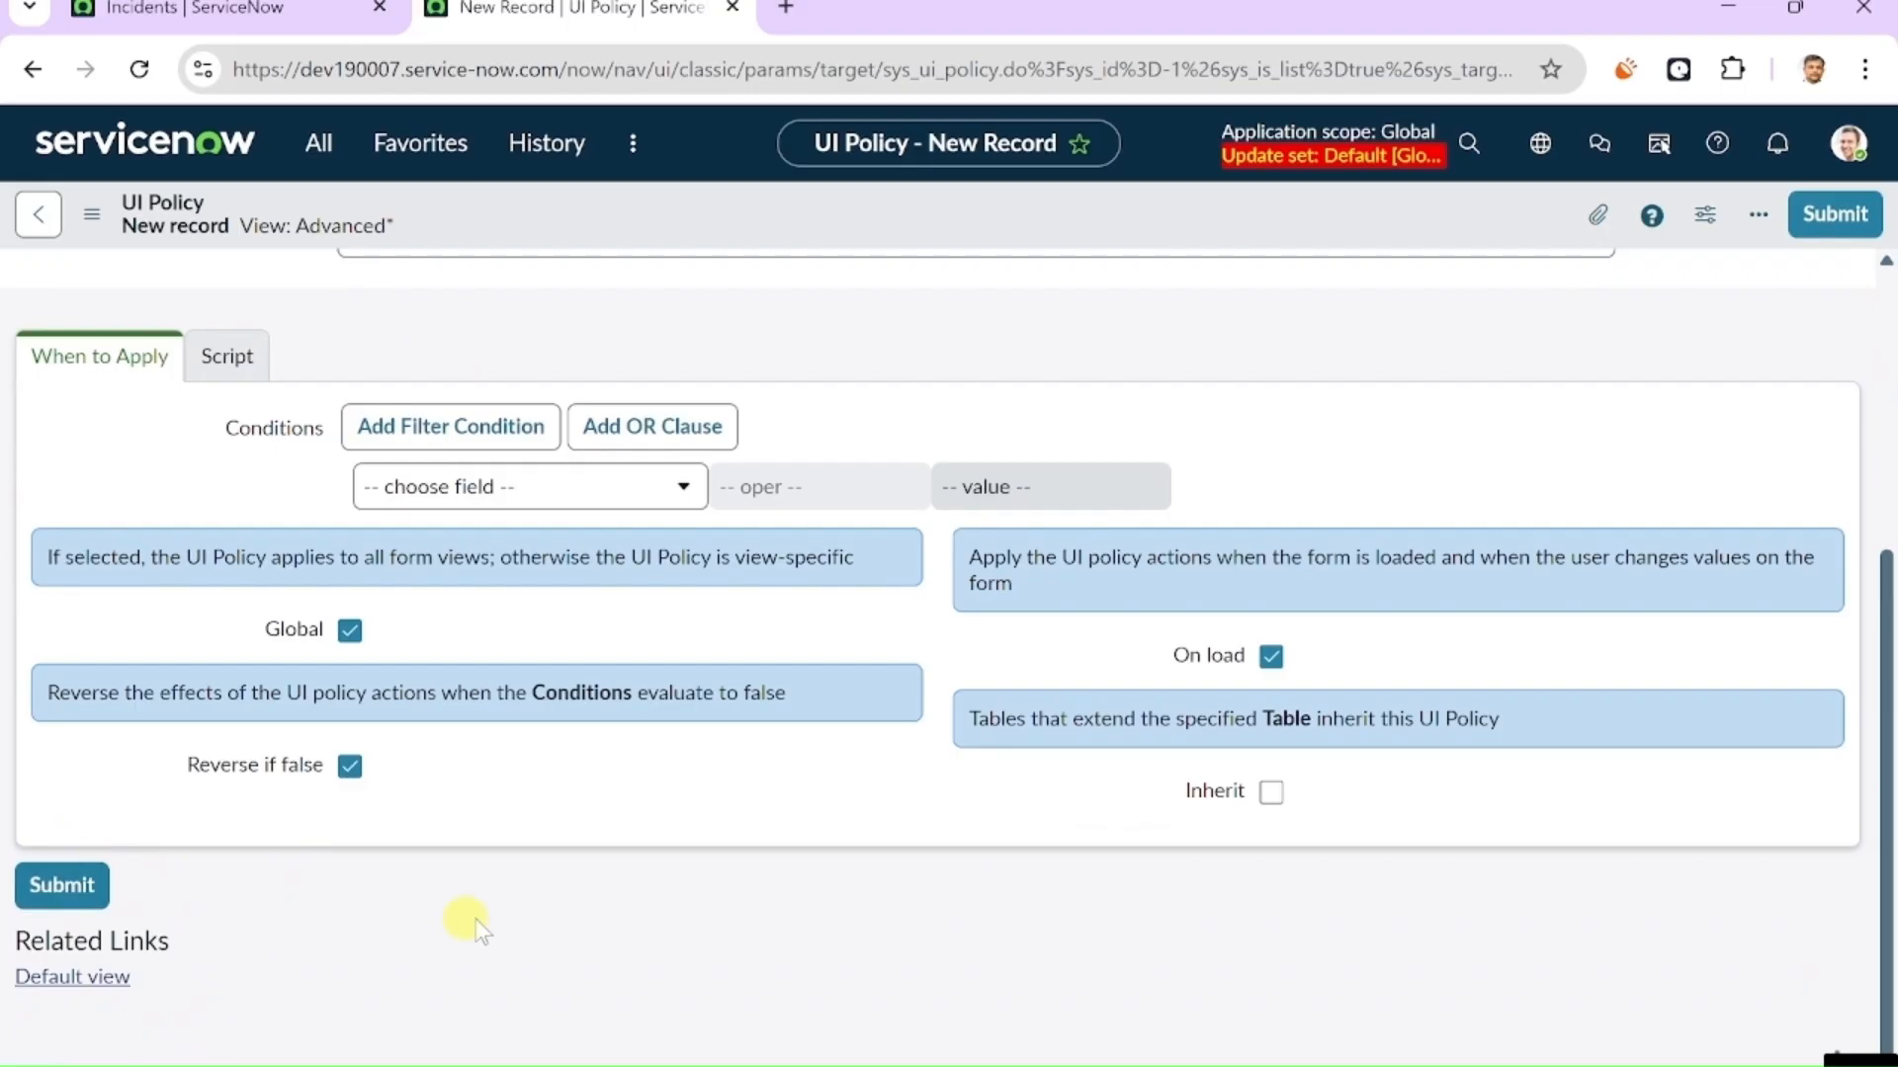
scroll(635, 880, up, 4)
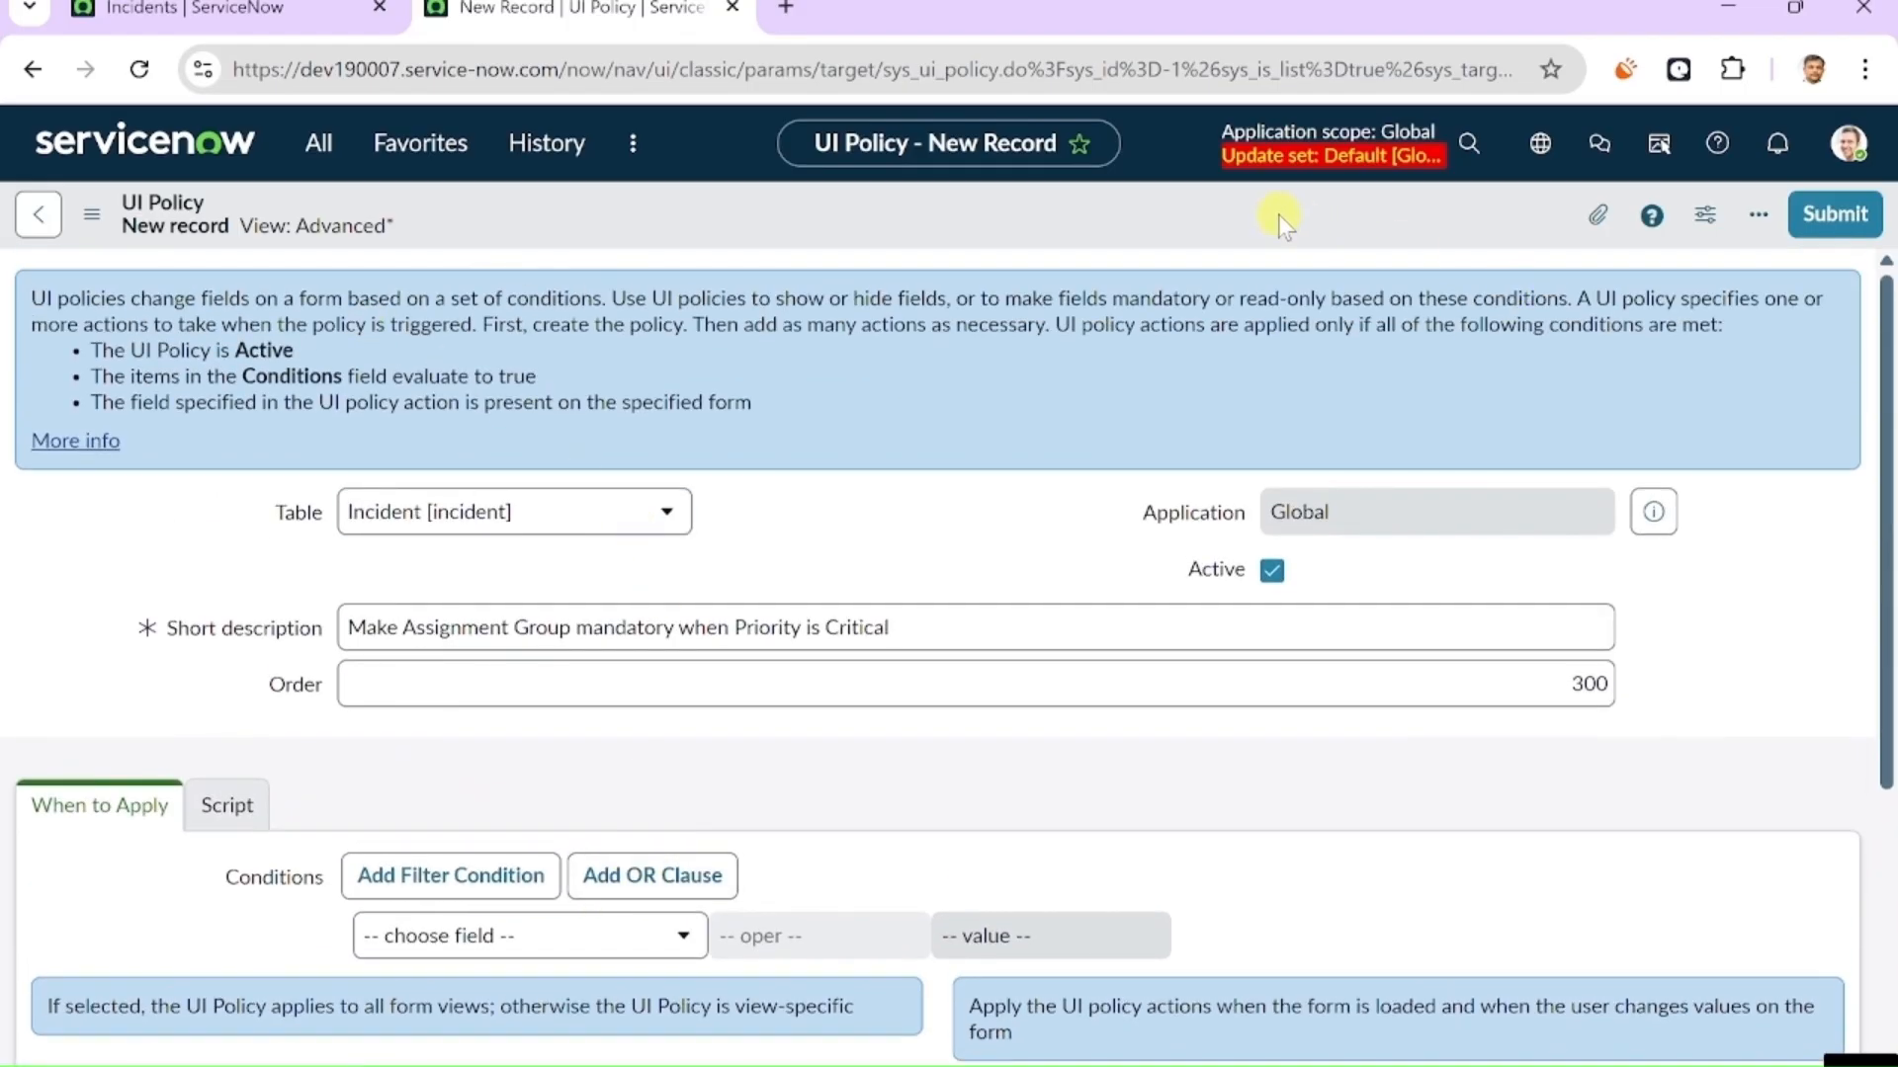
scroll(805, 796, down, 3)
click(678, 645)
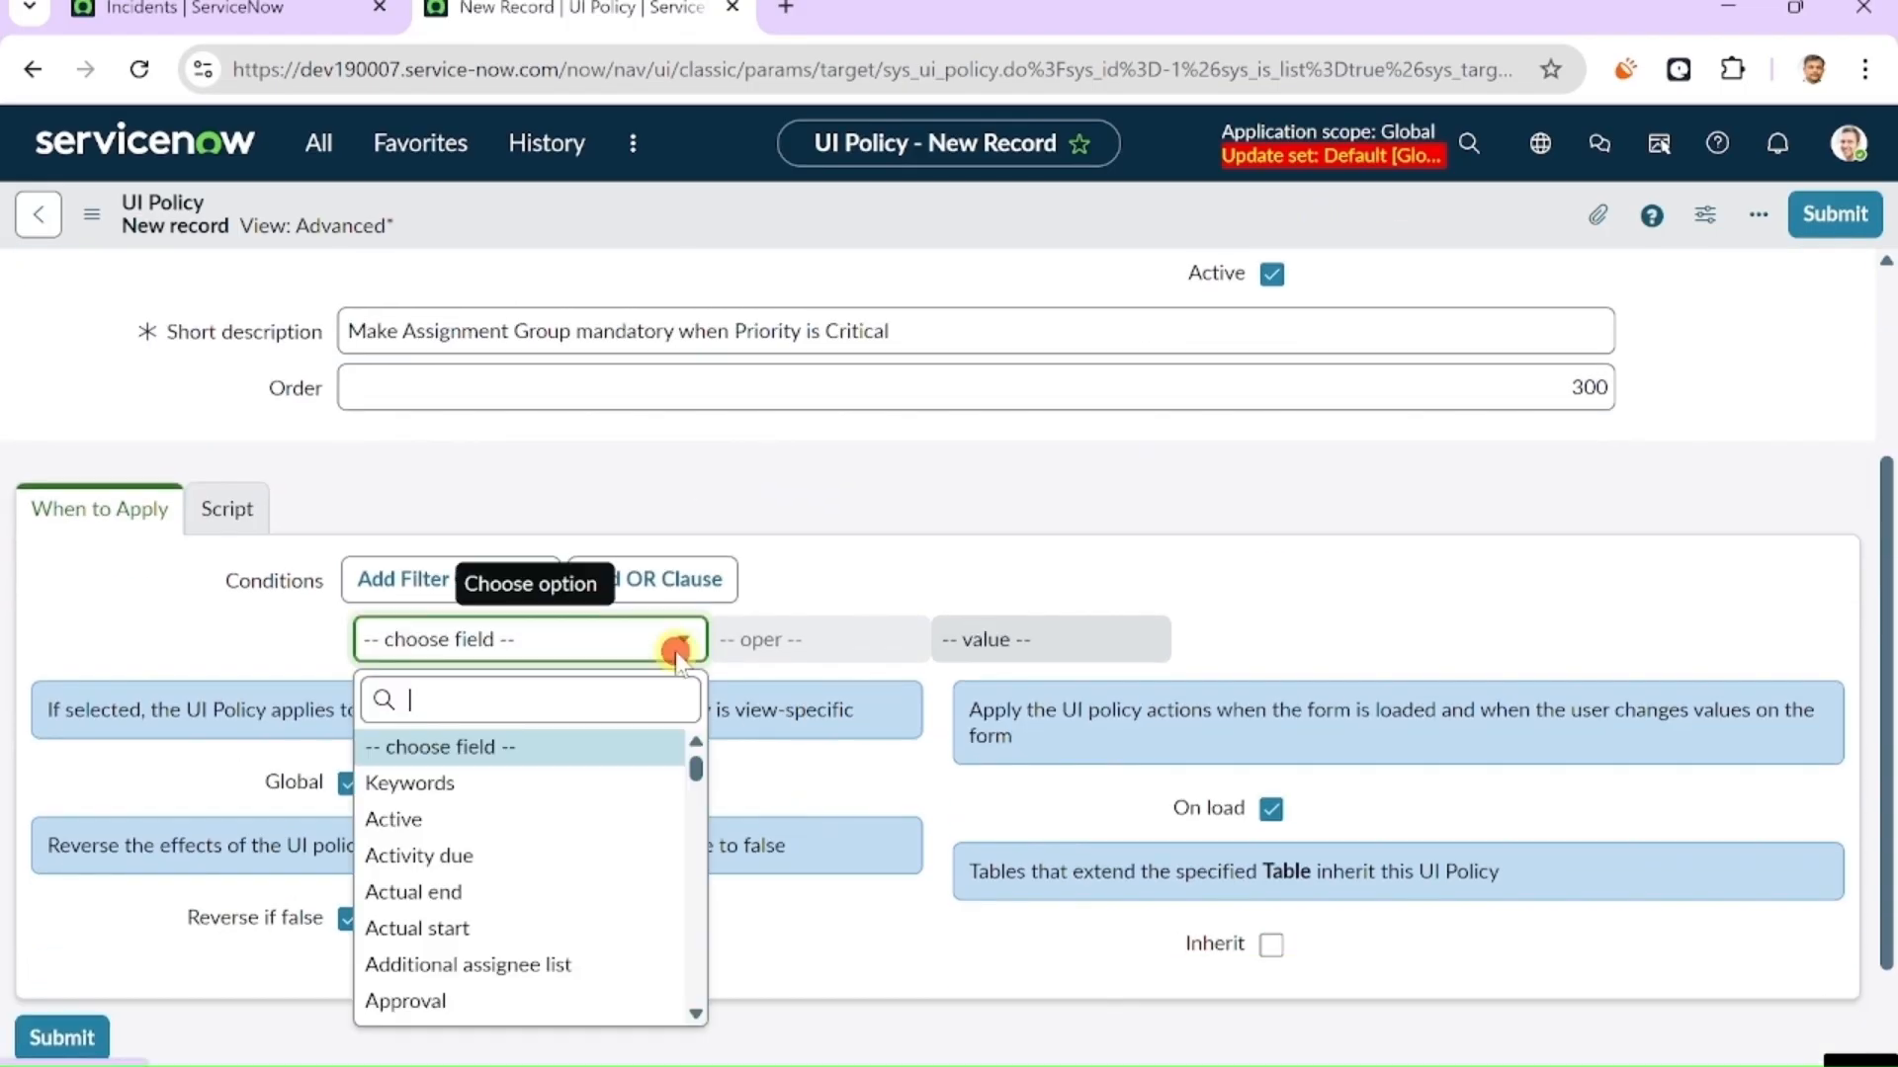
text(pr)
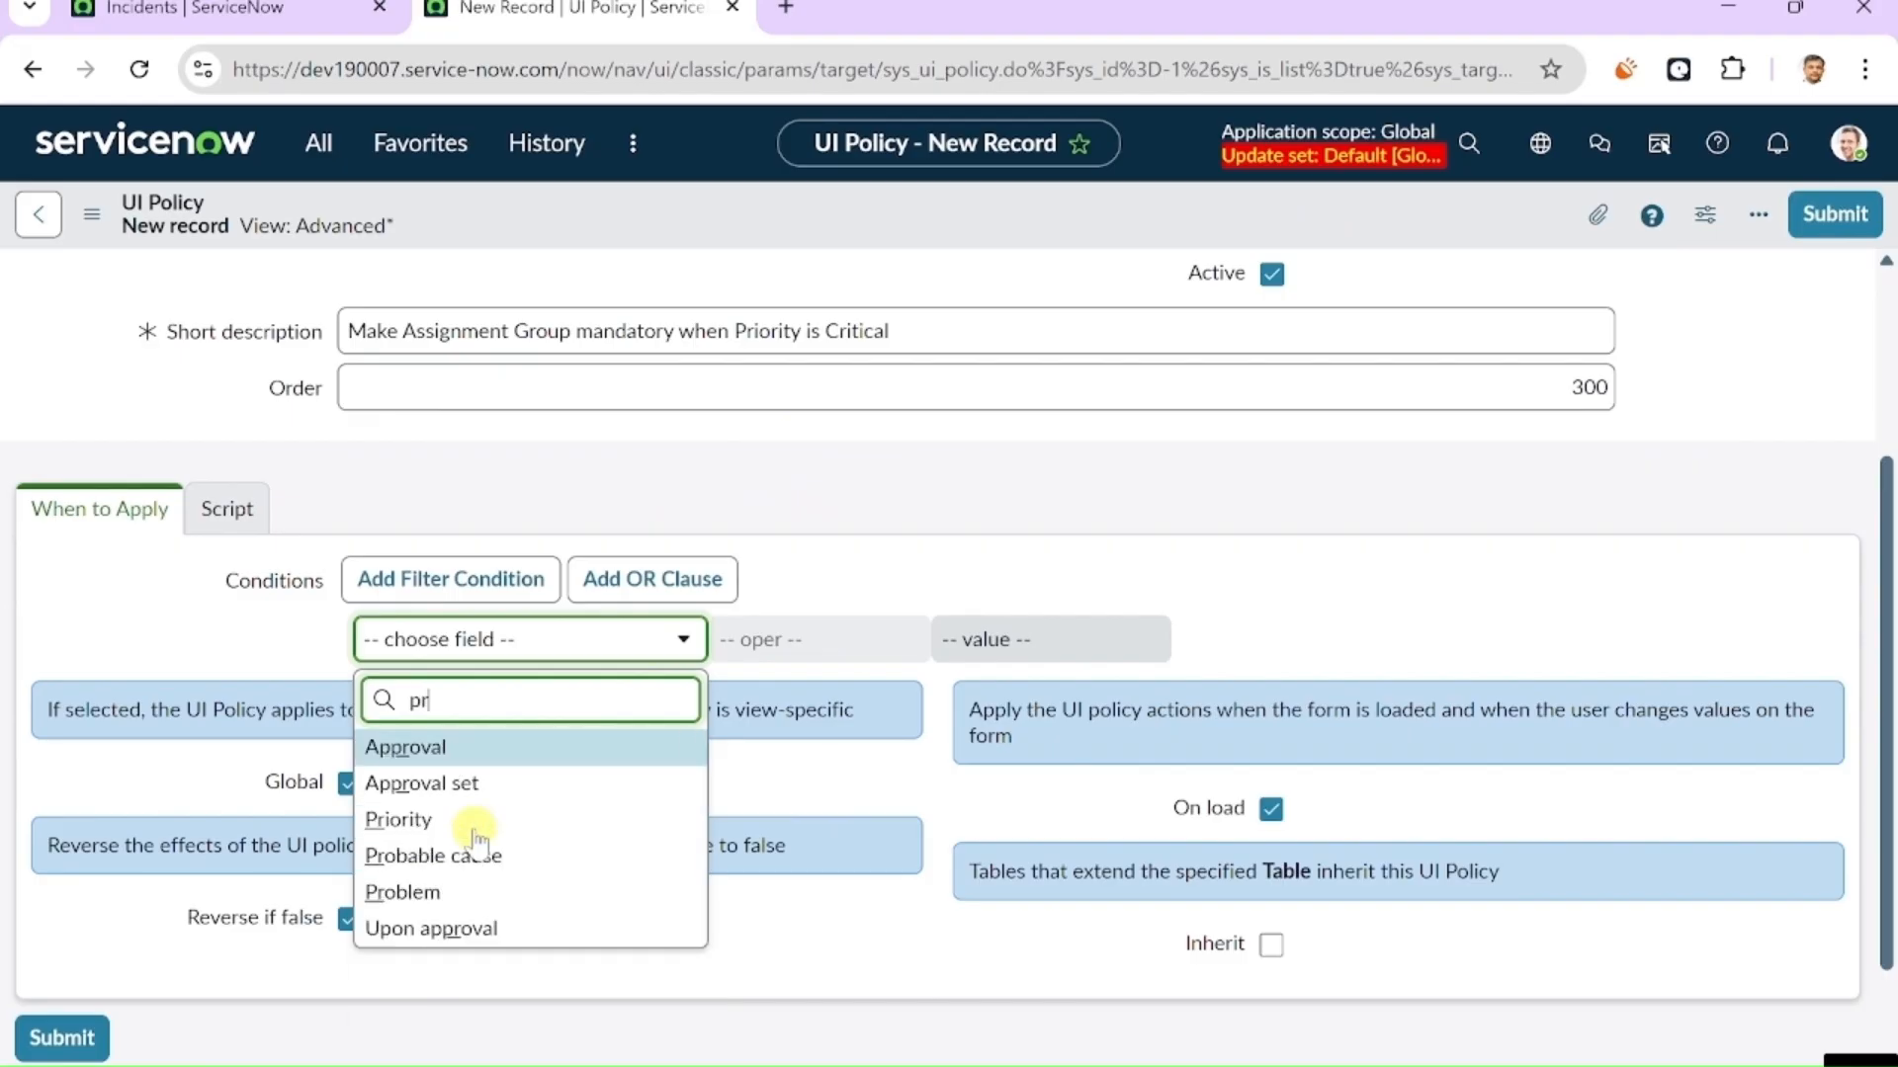
click(400, 819)
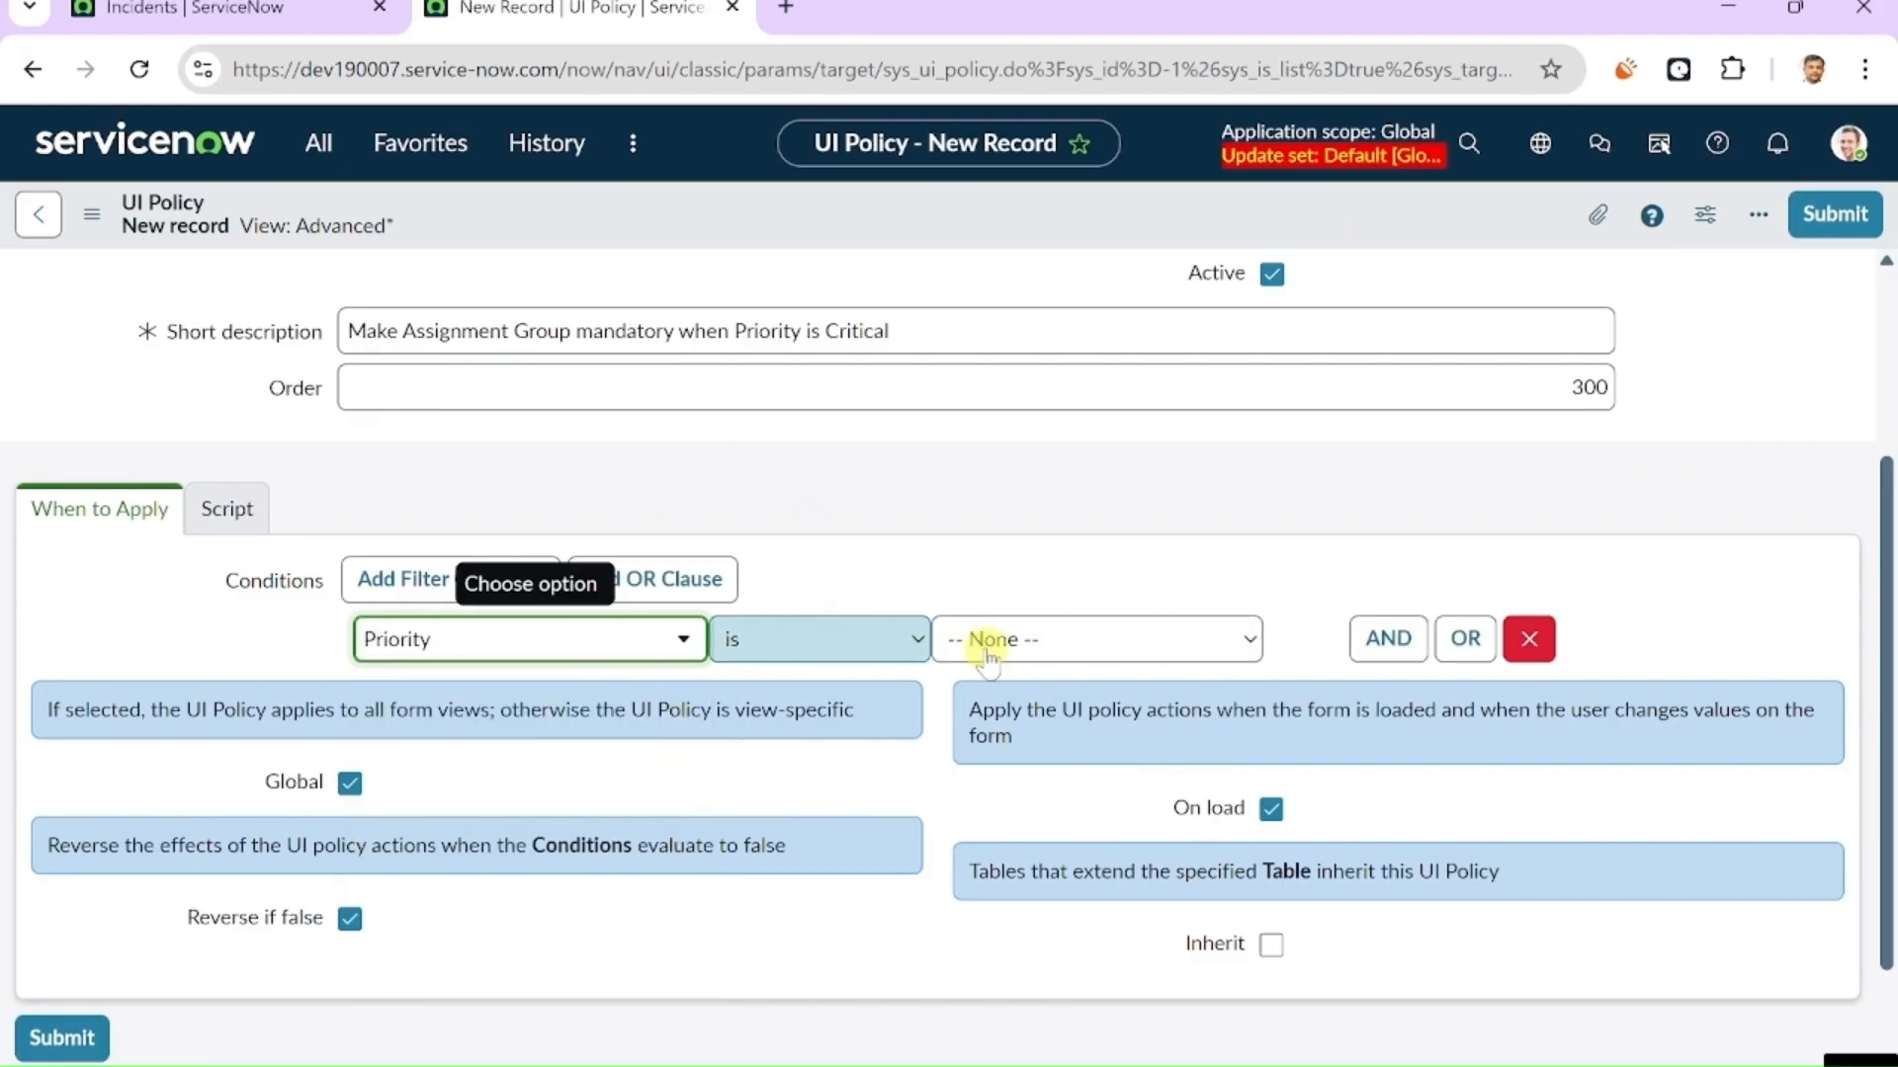
click(1067, 643)
click(1008, 720)
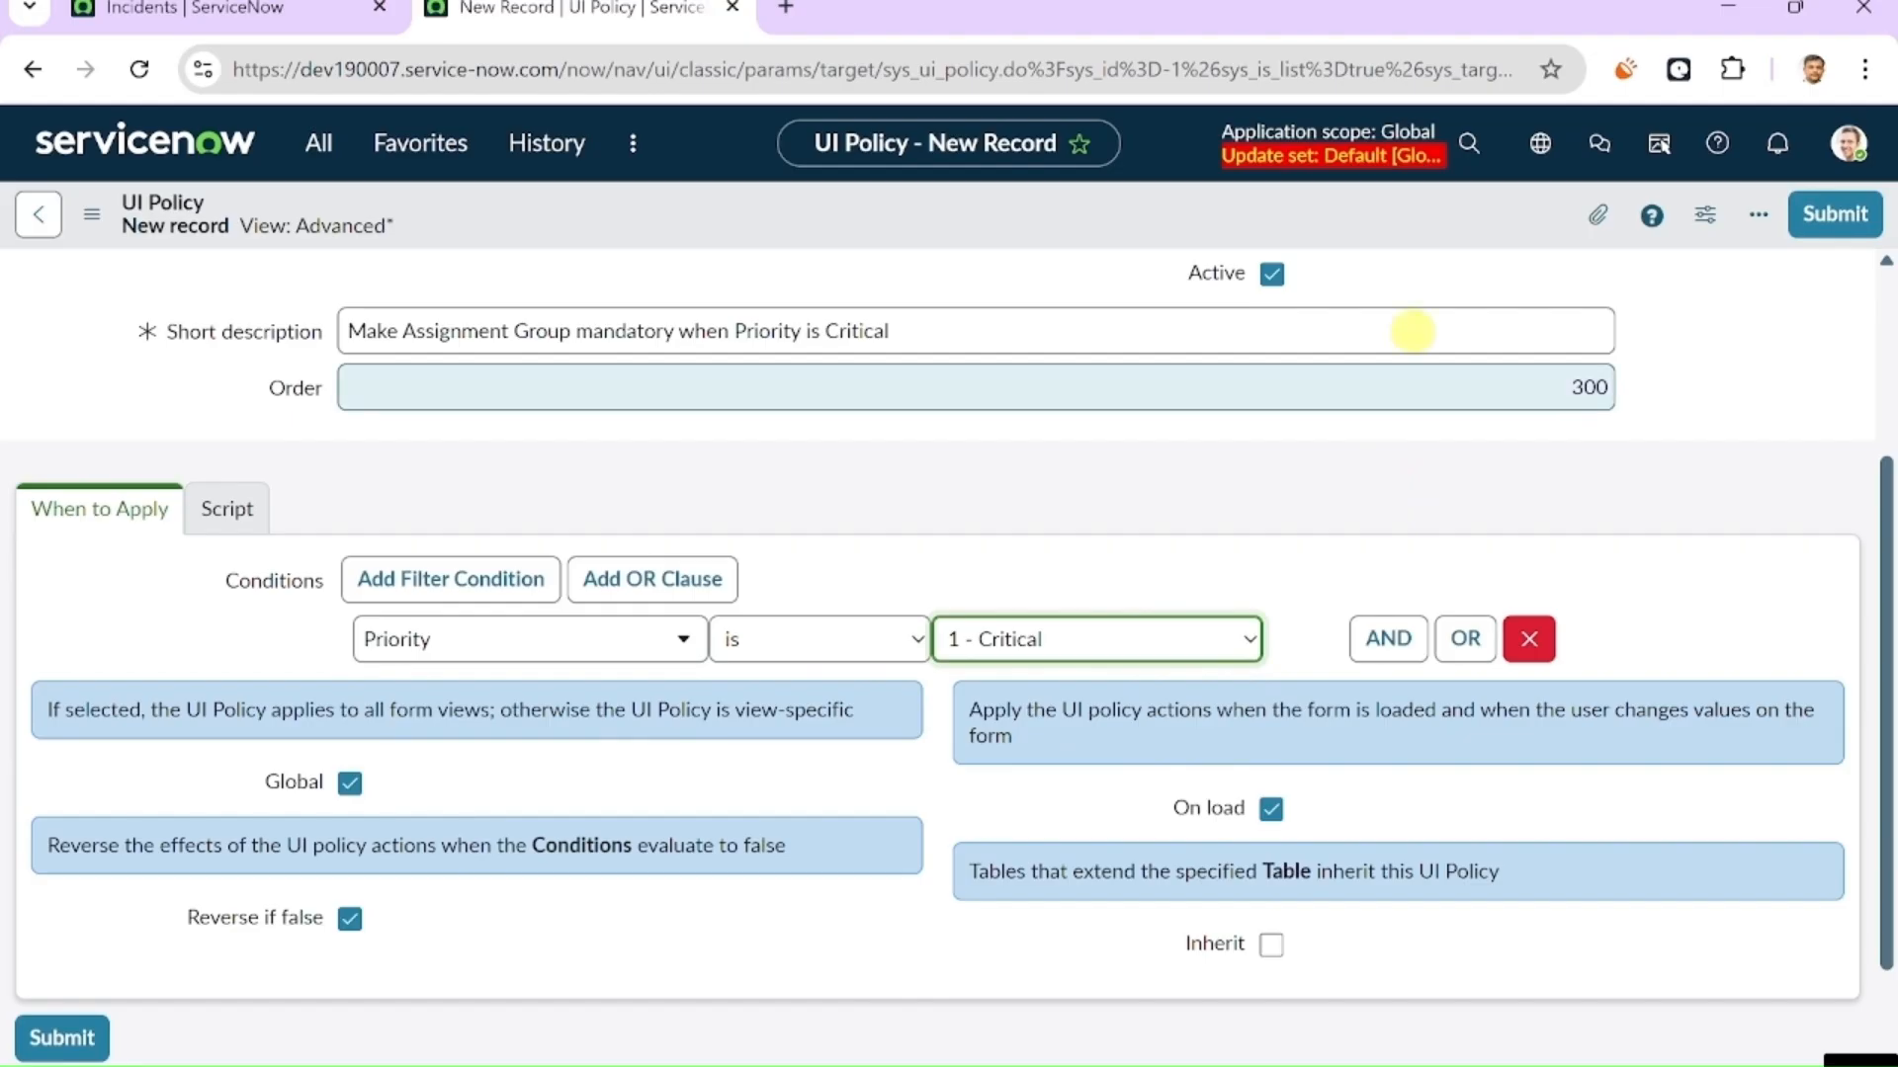
right_click(1417, 235)
click(1435, 247)
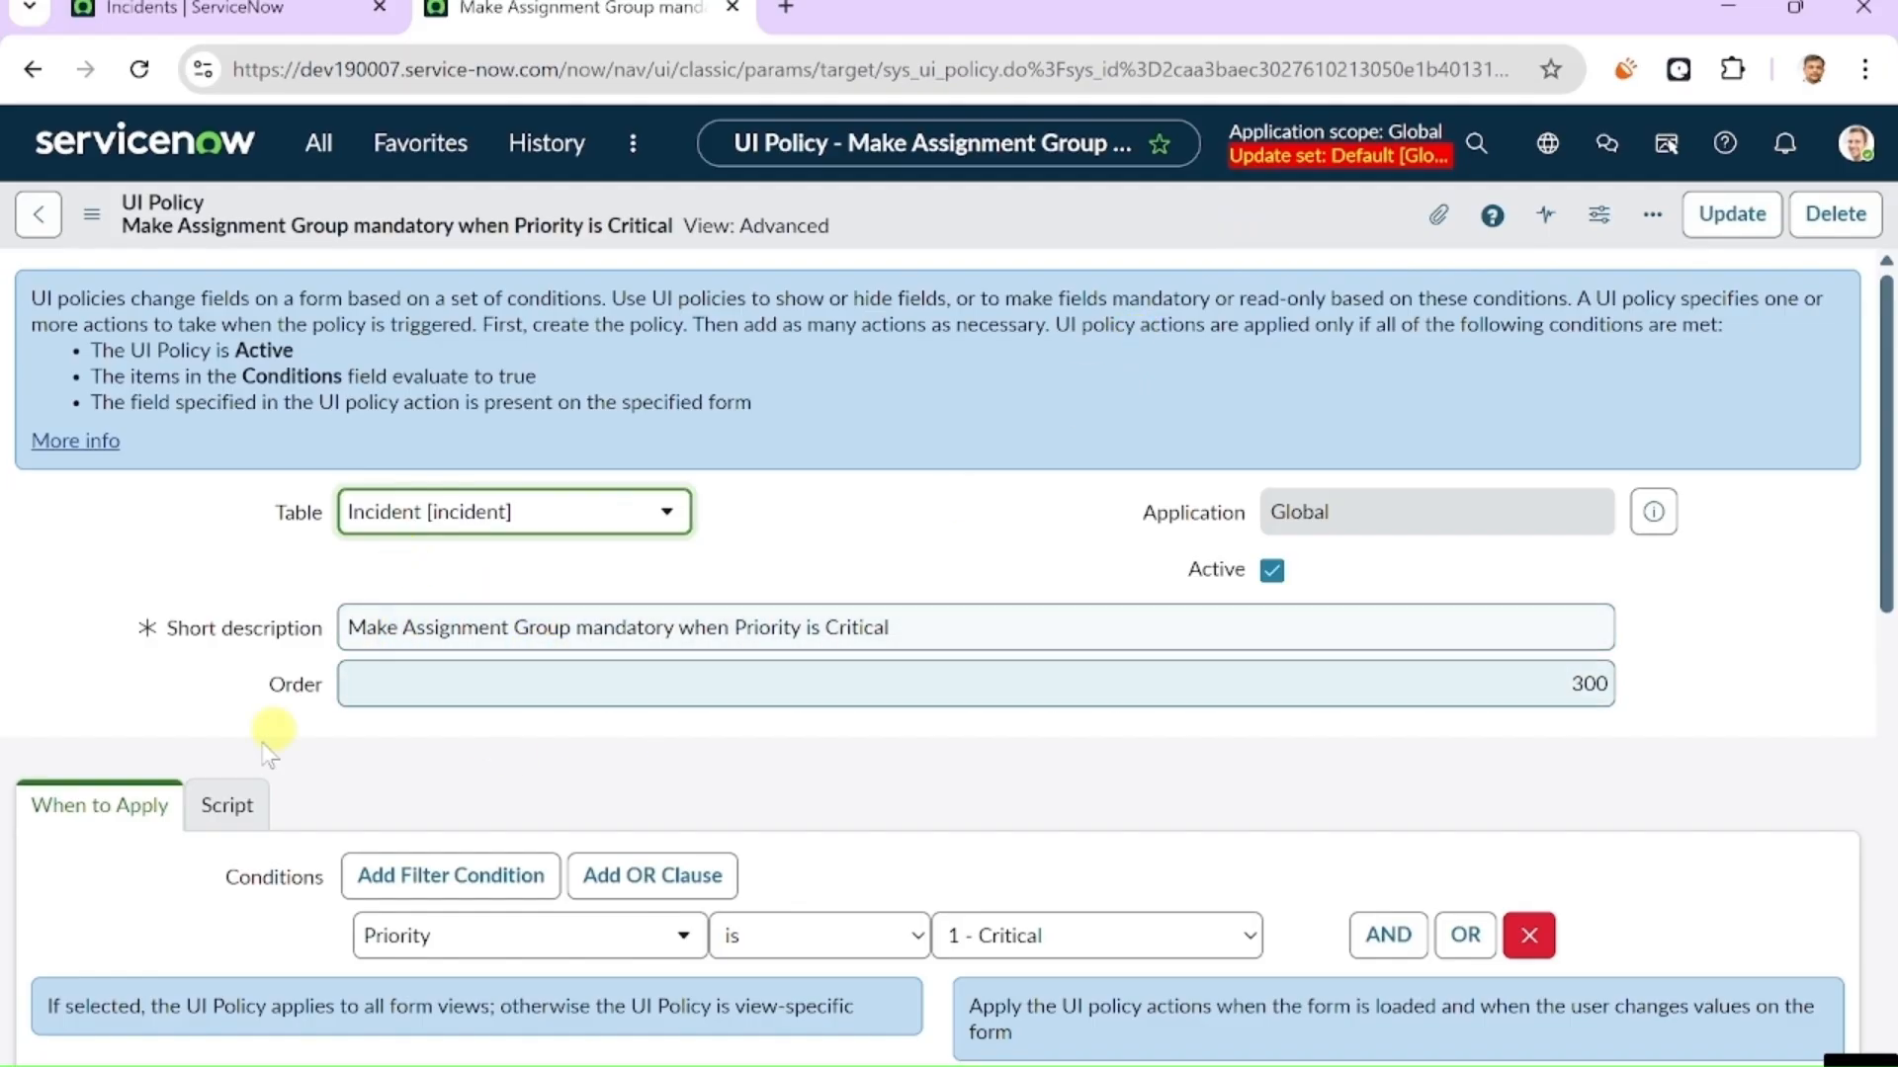
- Examine the saved UI policy's condition settings, script options and UI Policy Actions list
scroll(813, 721, down, 3)
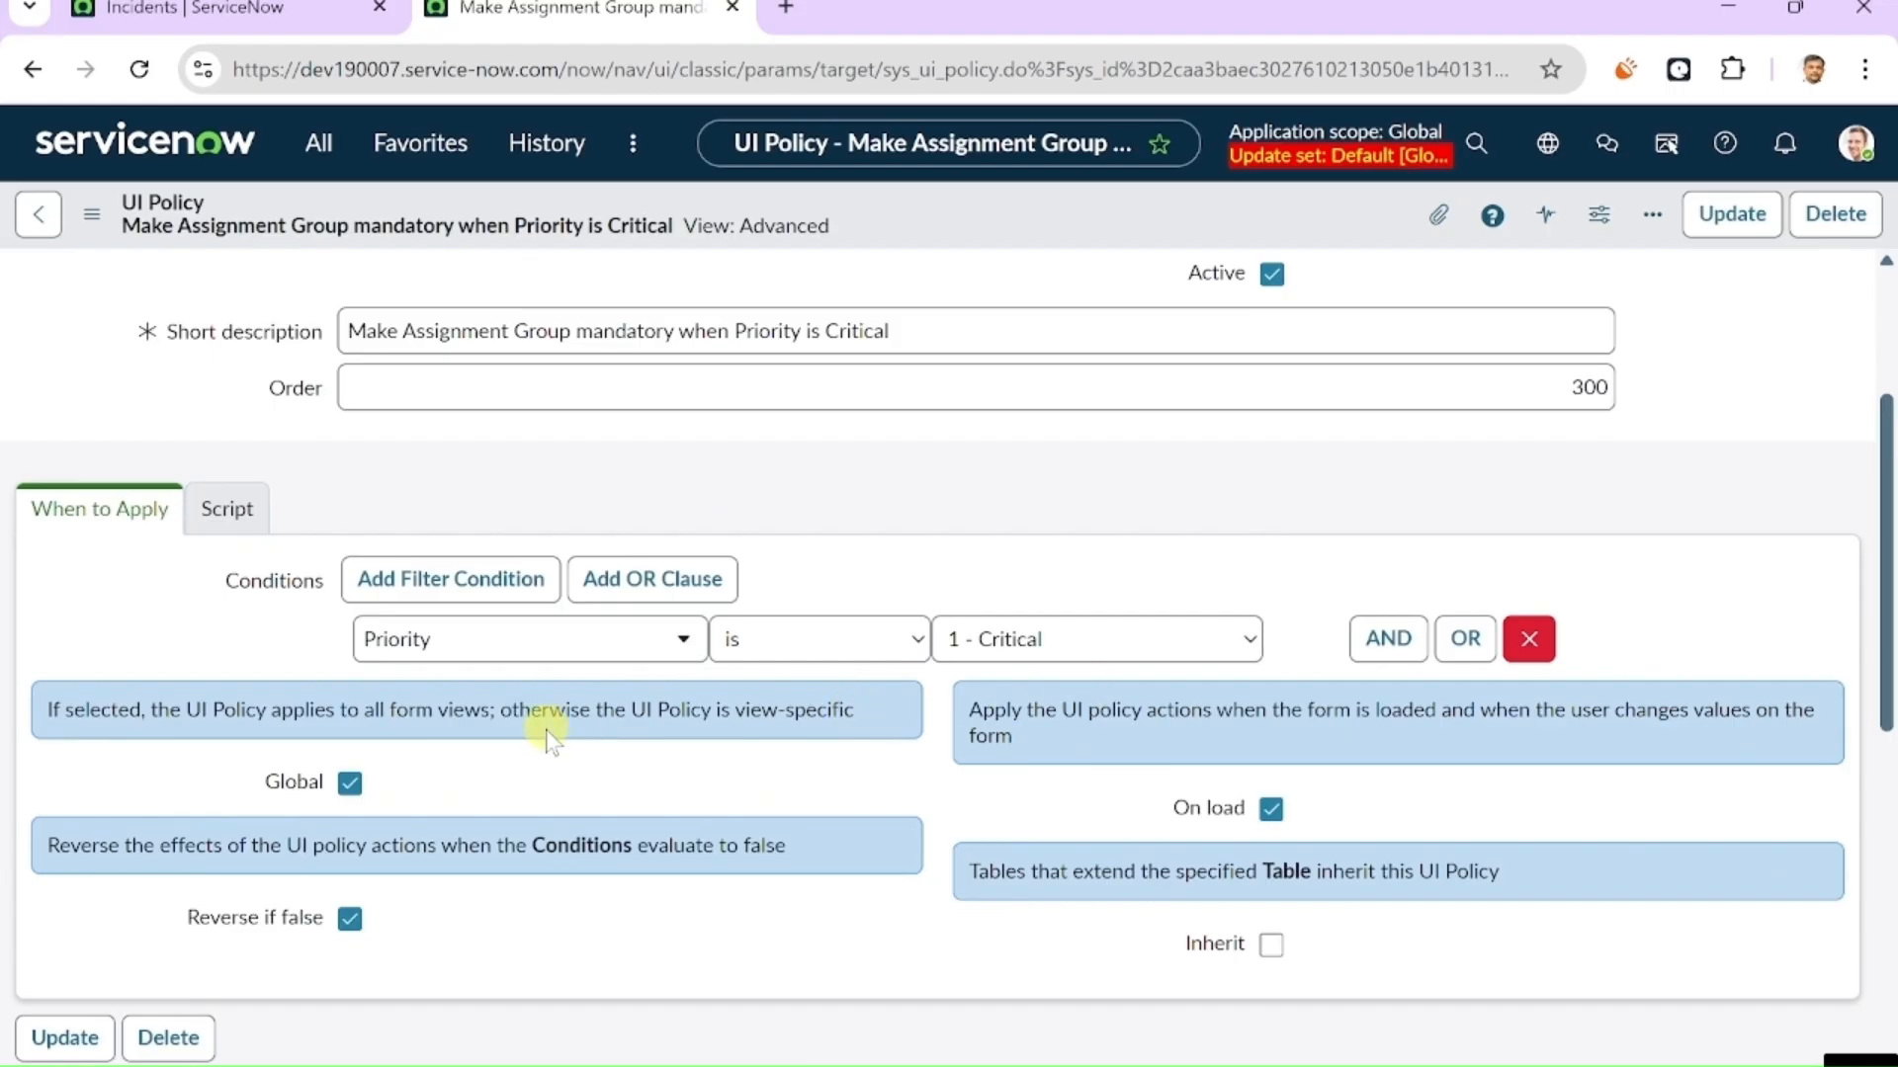
scroll(550, 722, down, 5)
scroll(563, 788, down, 3)
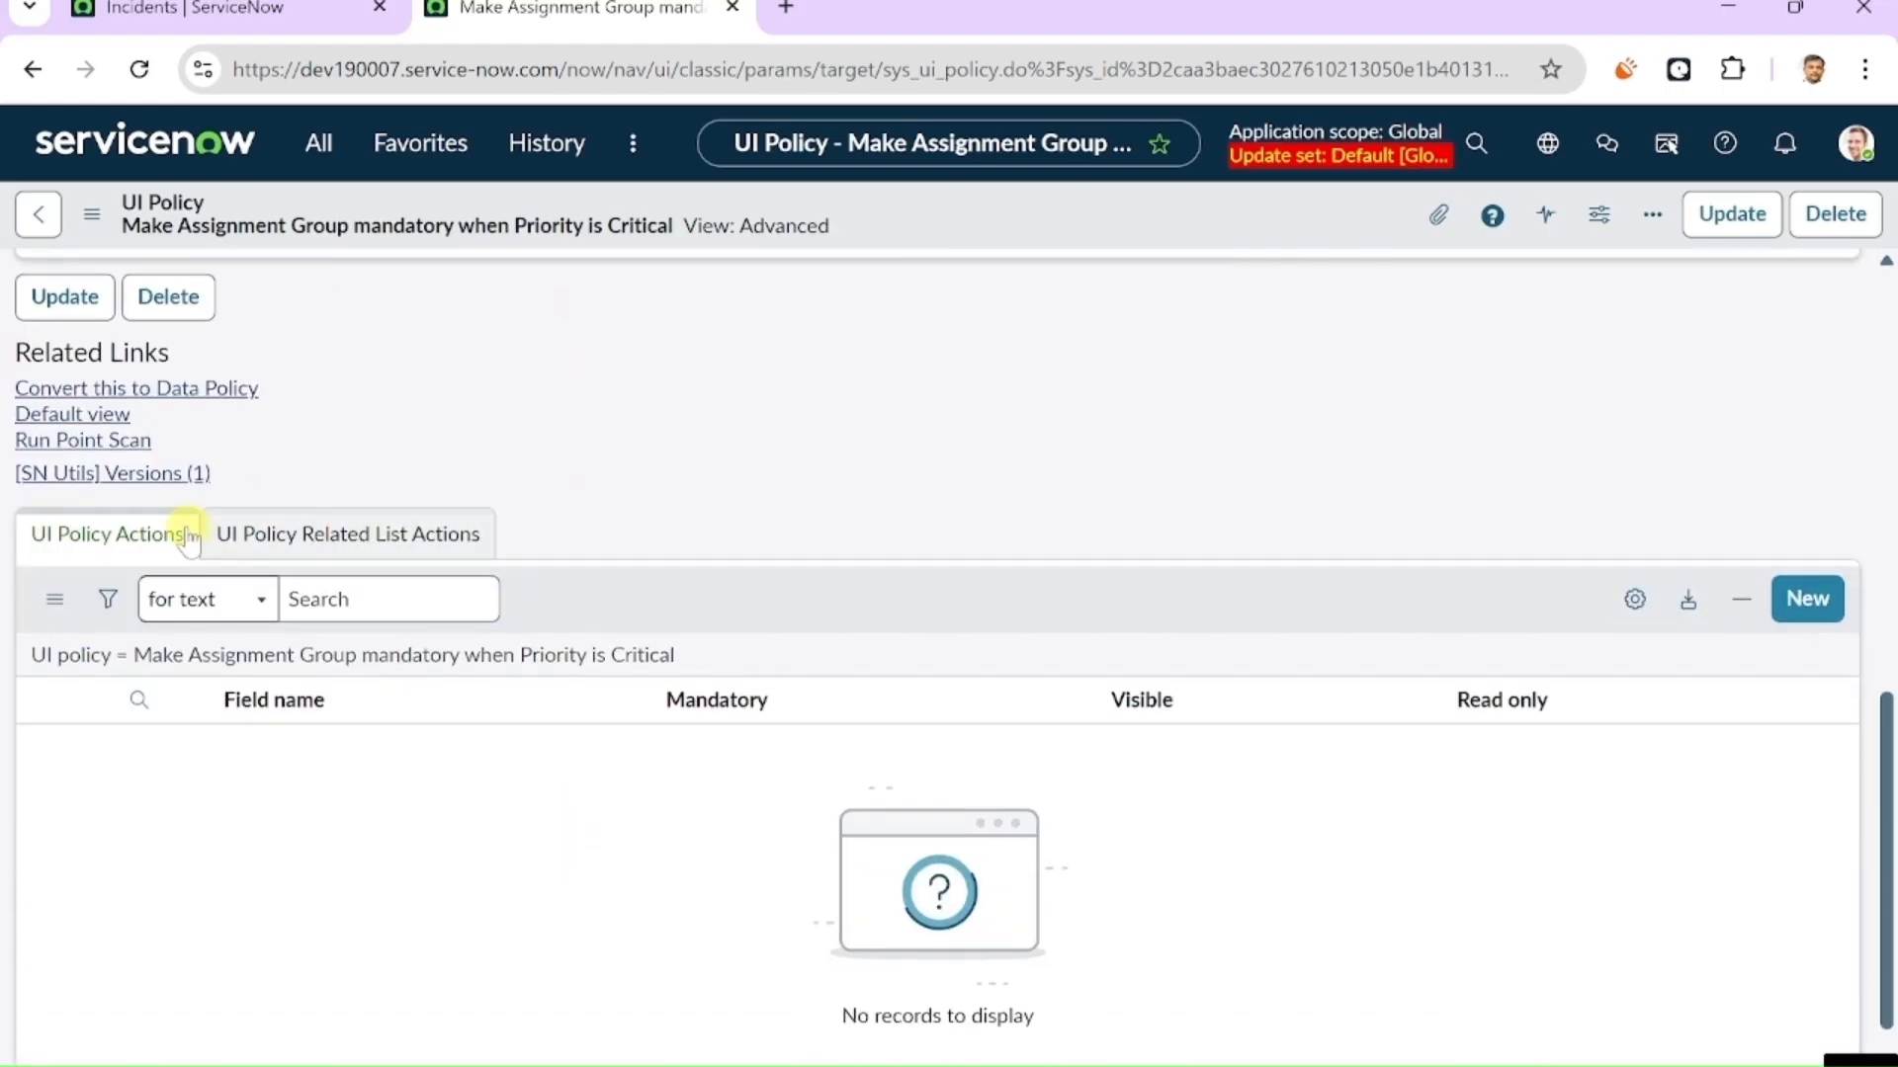
click(194, 537)
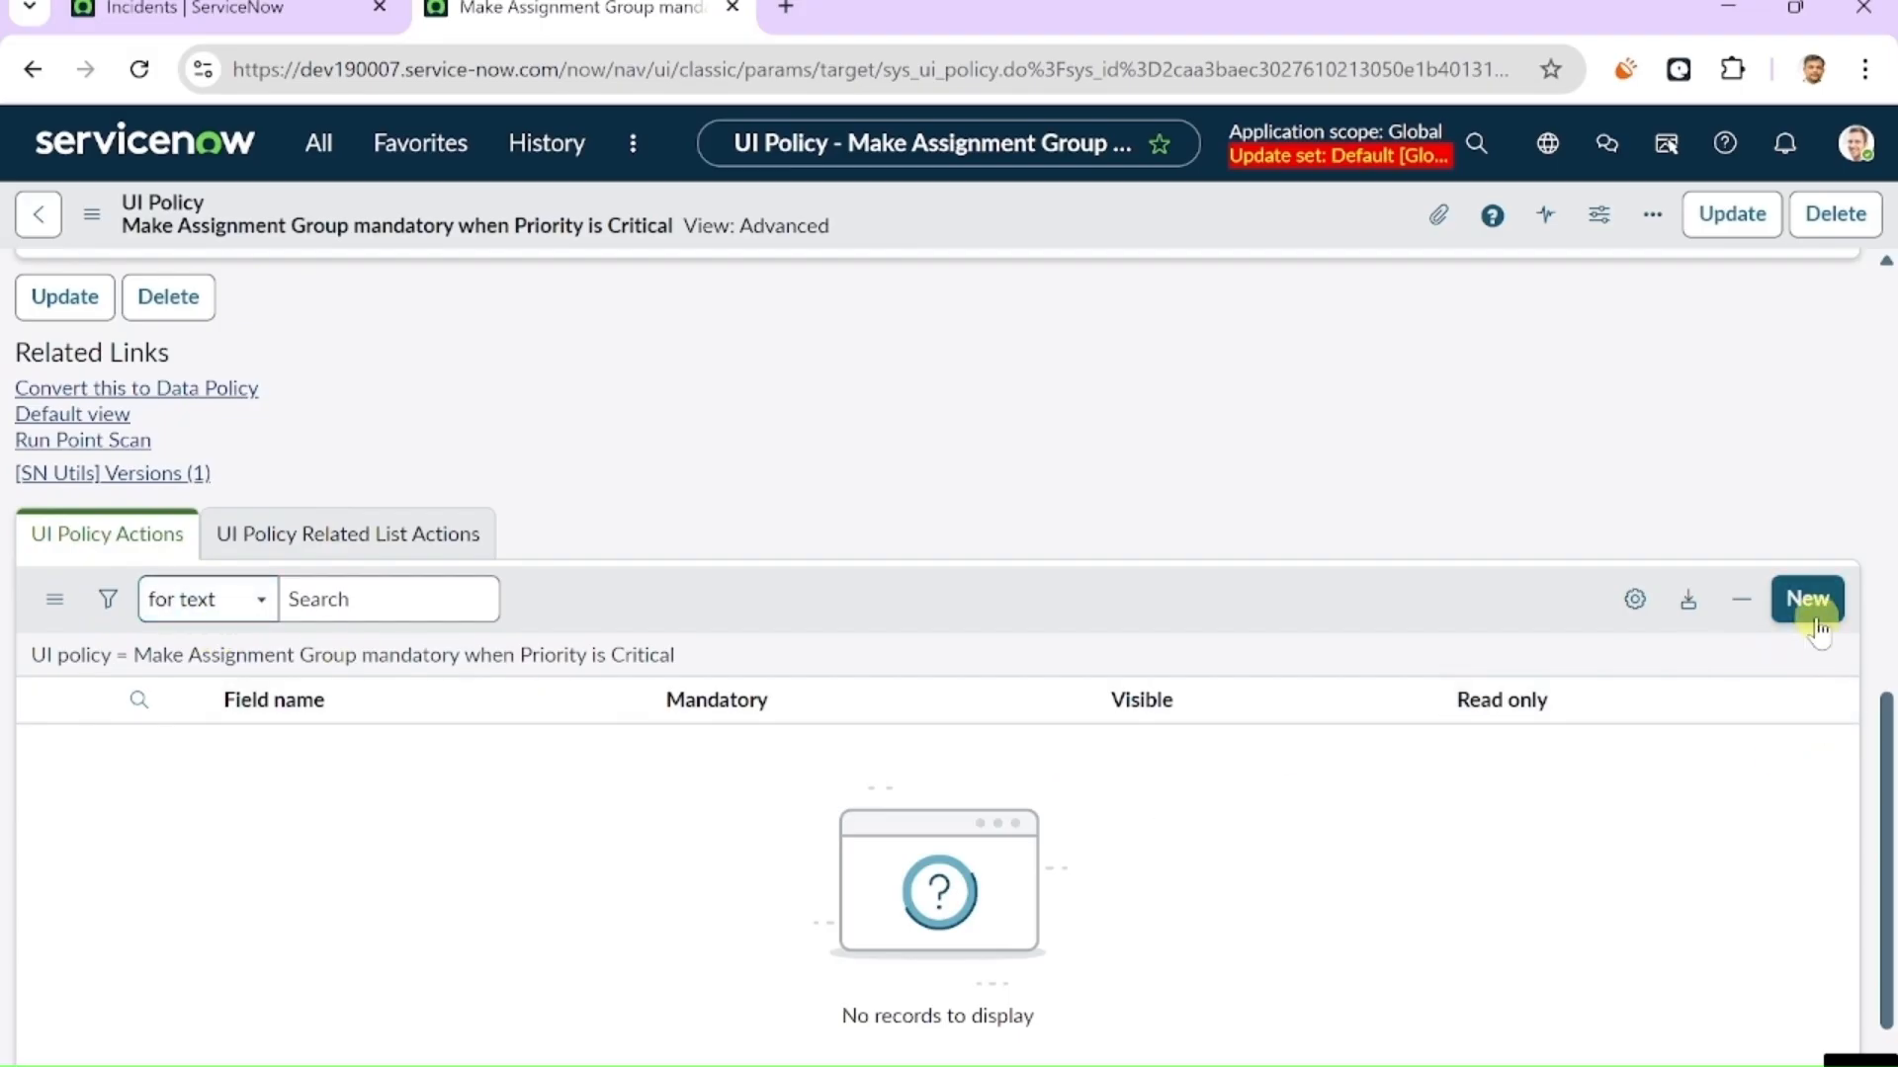
scroll(1250, 636, up, 10)
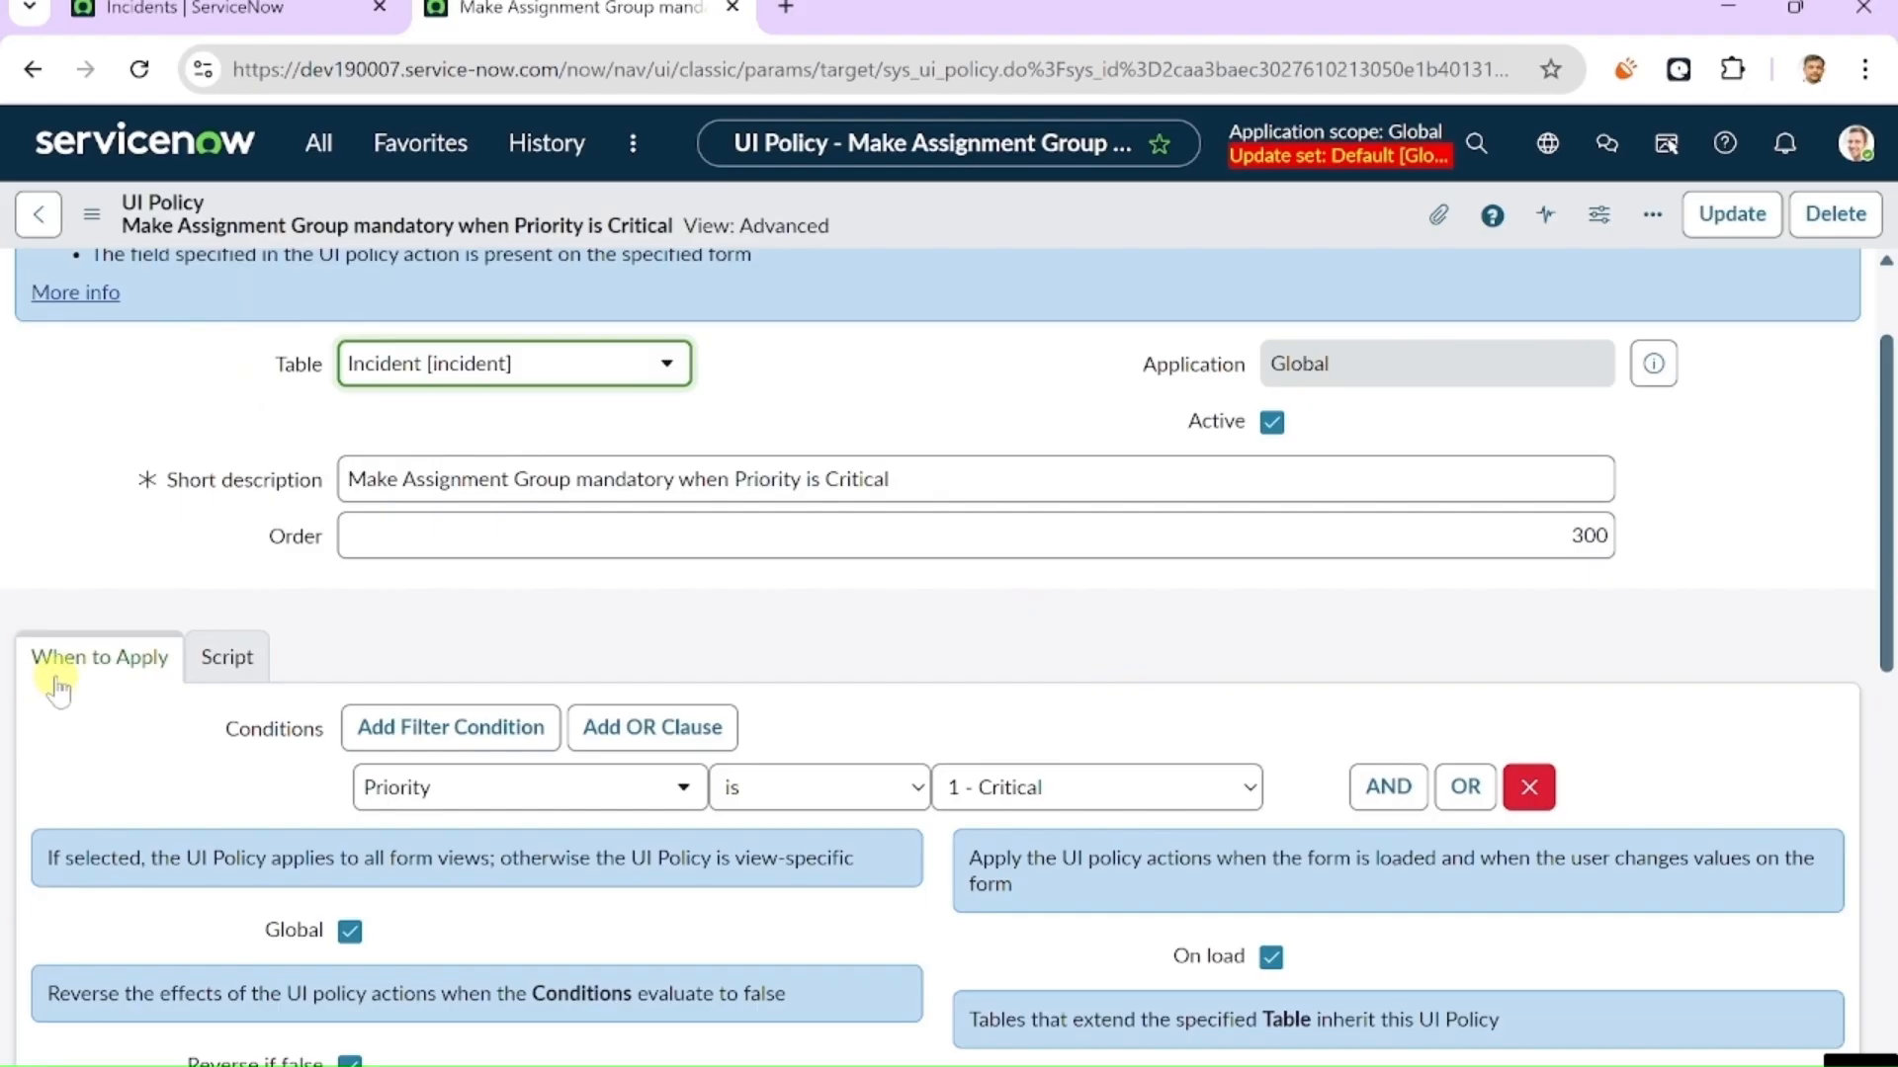
click(226, 687)
click(230, 660)
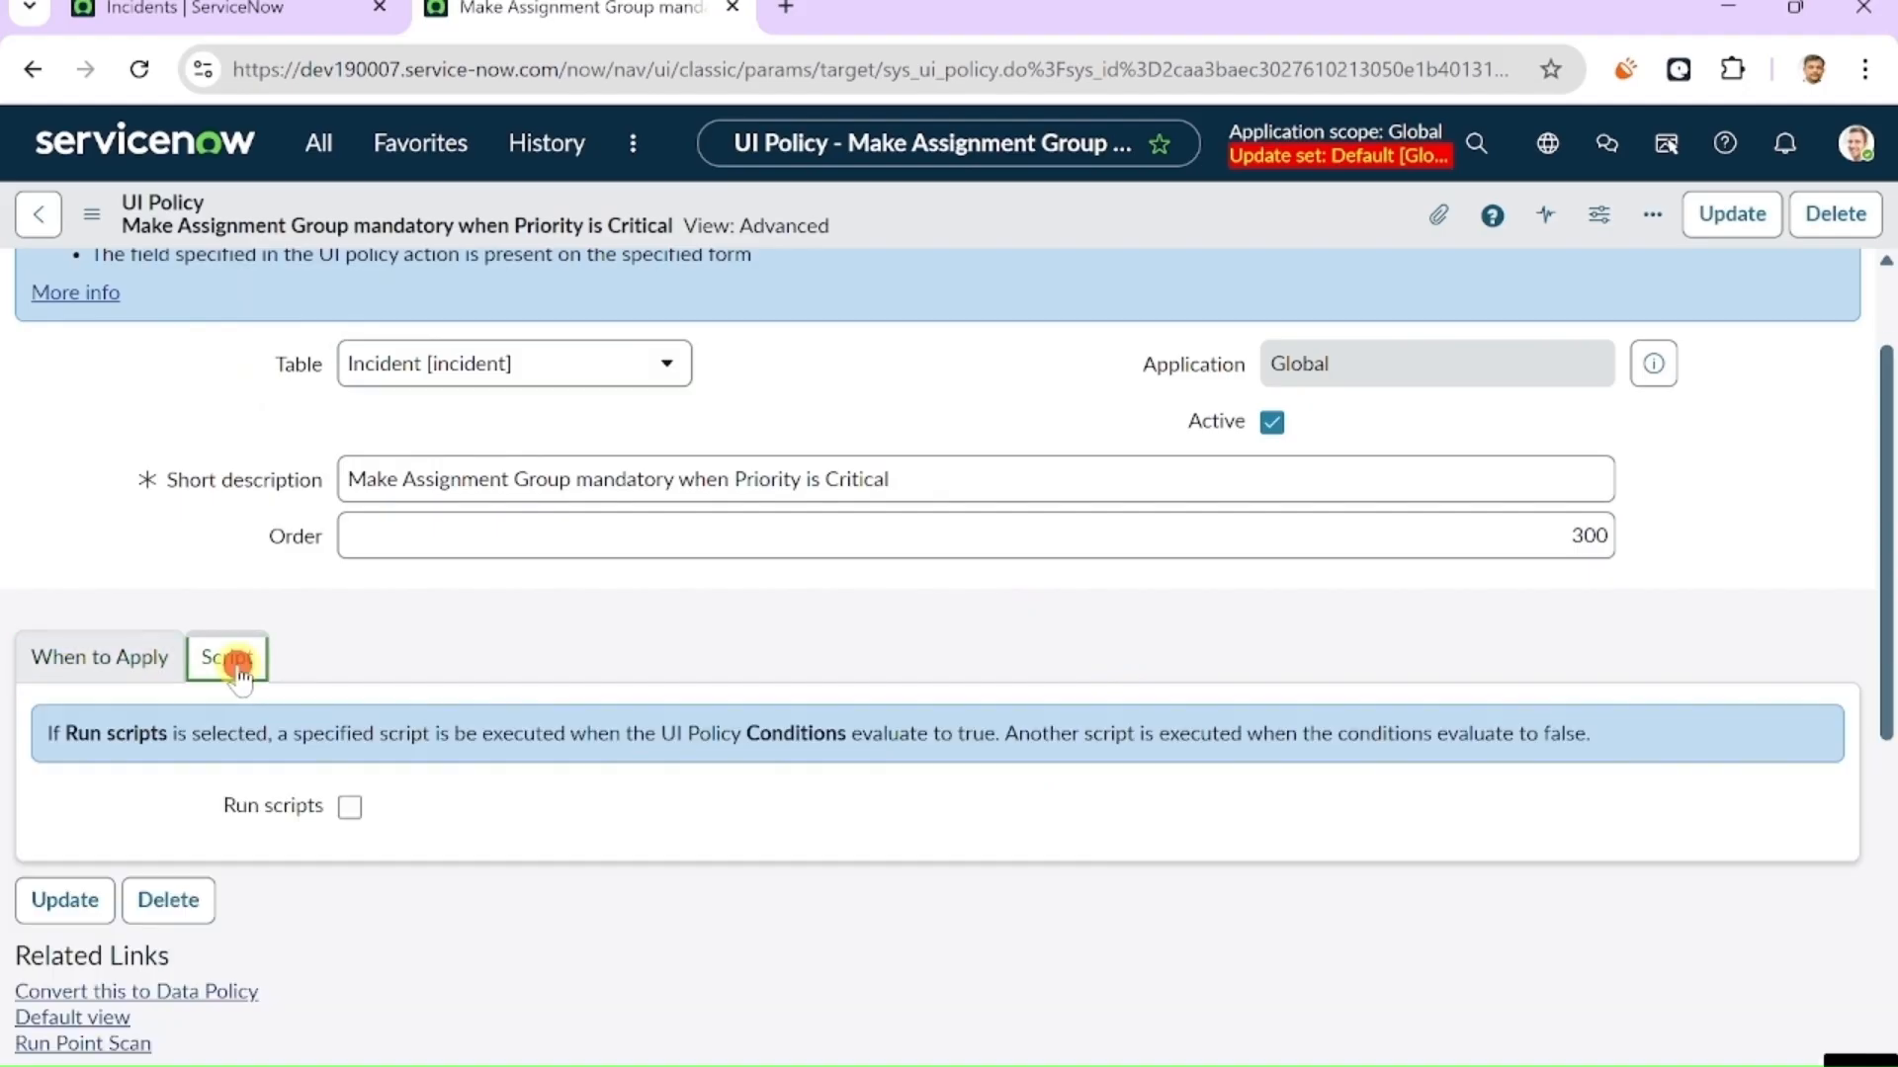
click(116, 680)
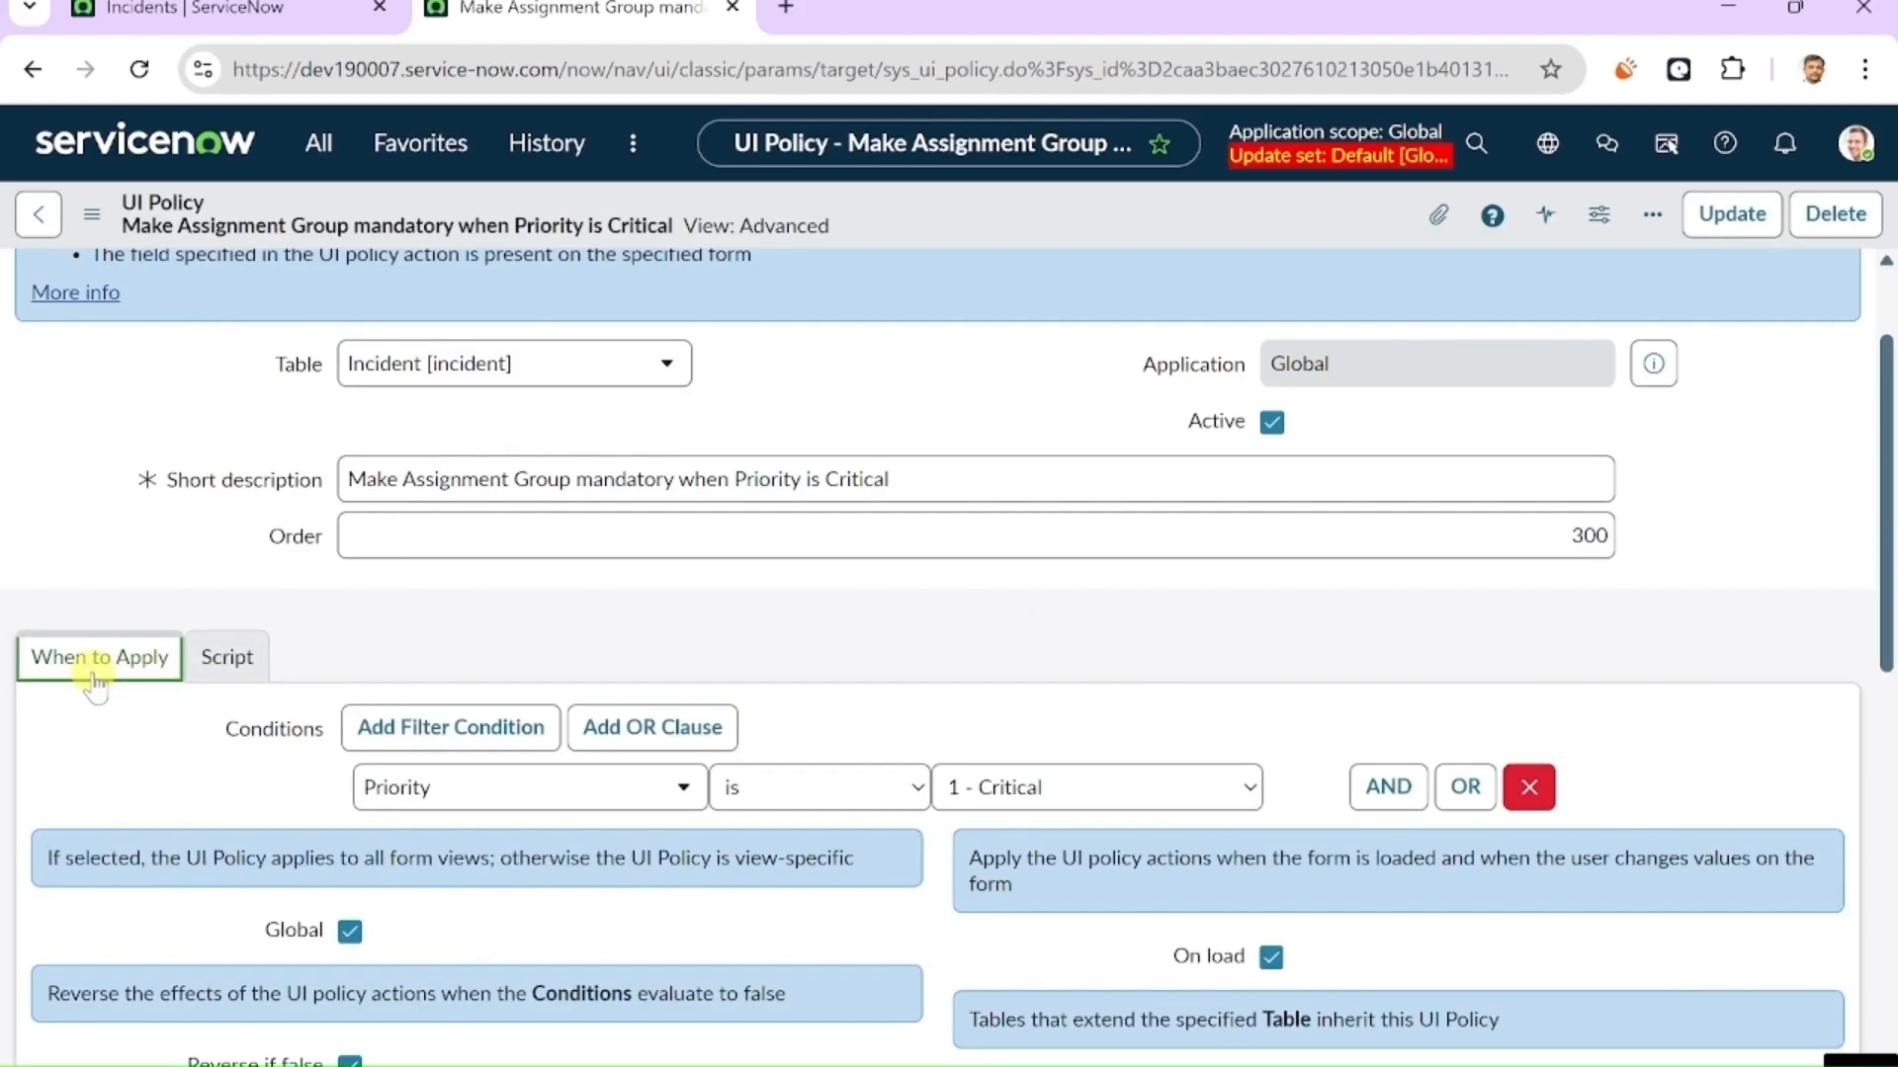
scroll(472, 657, down, 10)
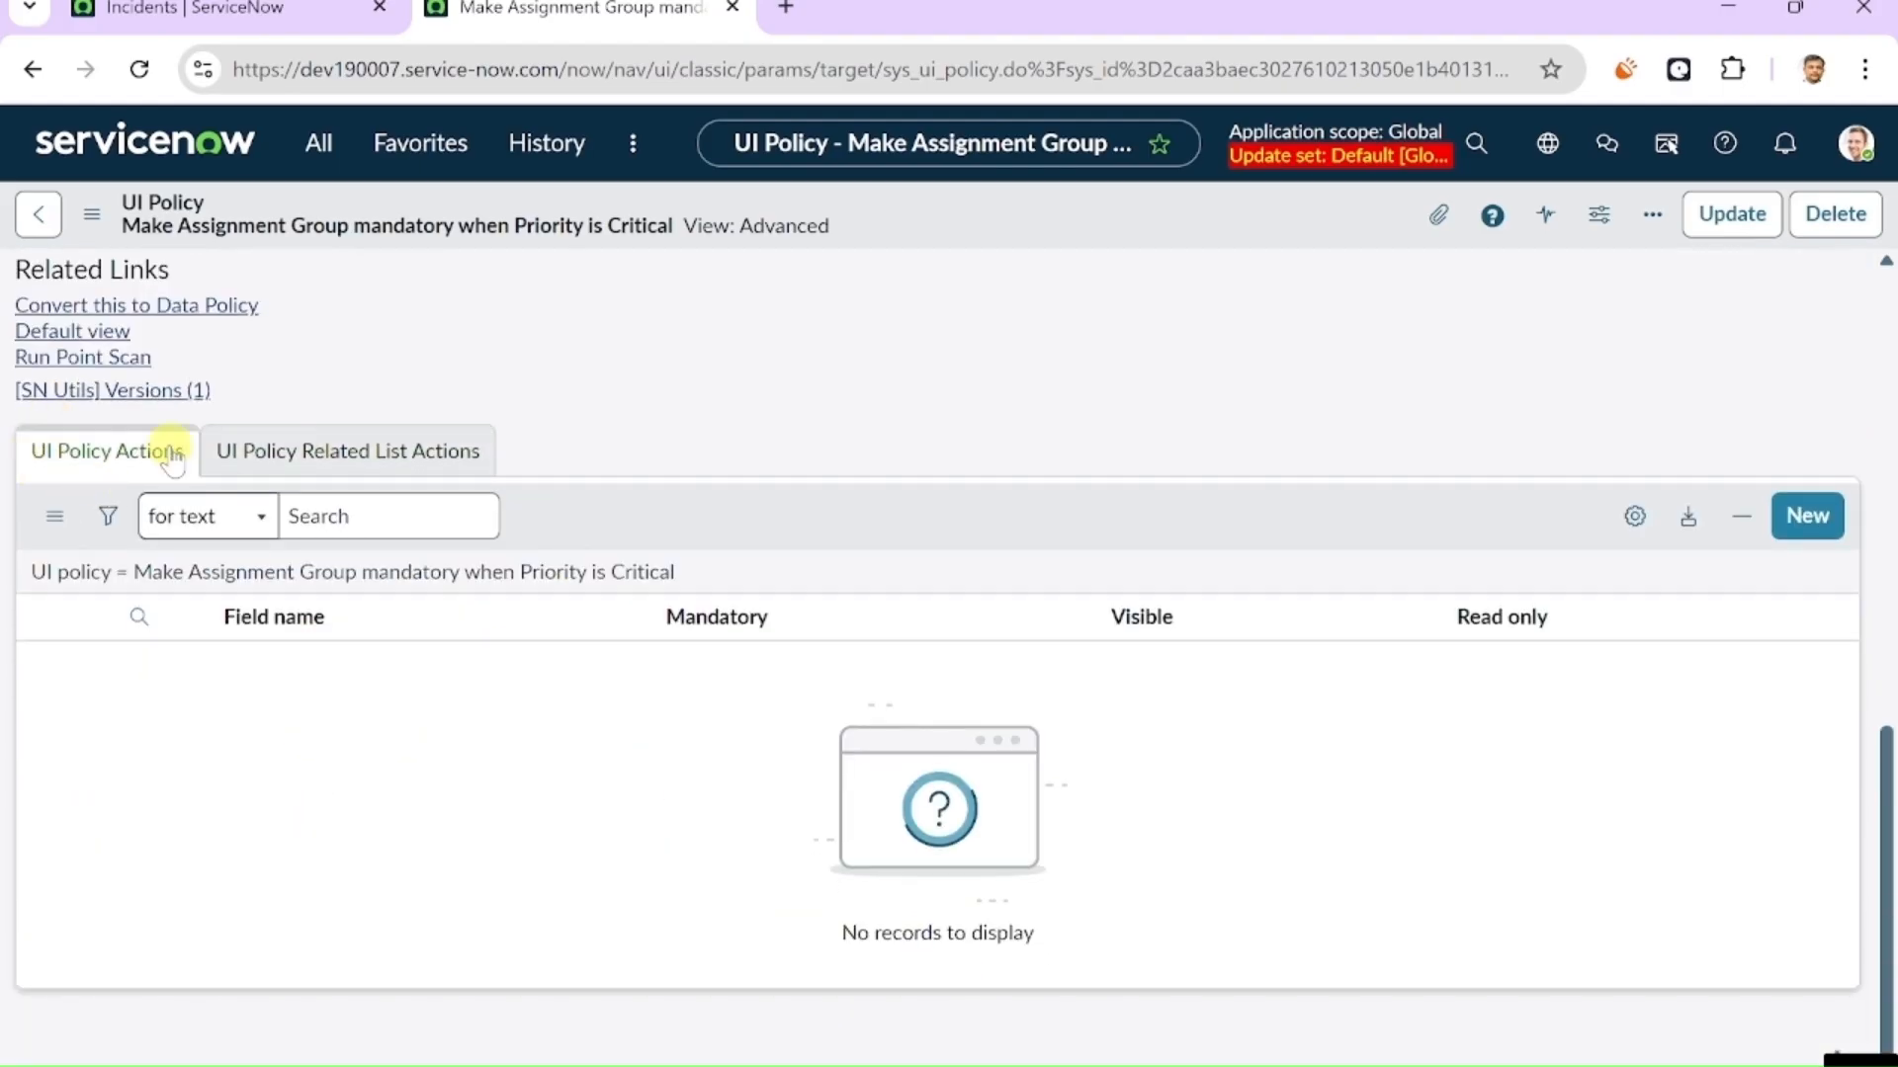
scroll(360, 555, up, 10)
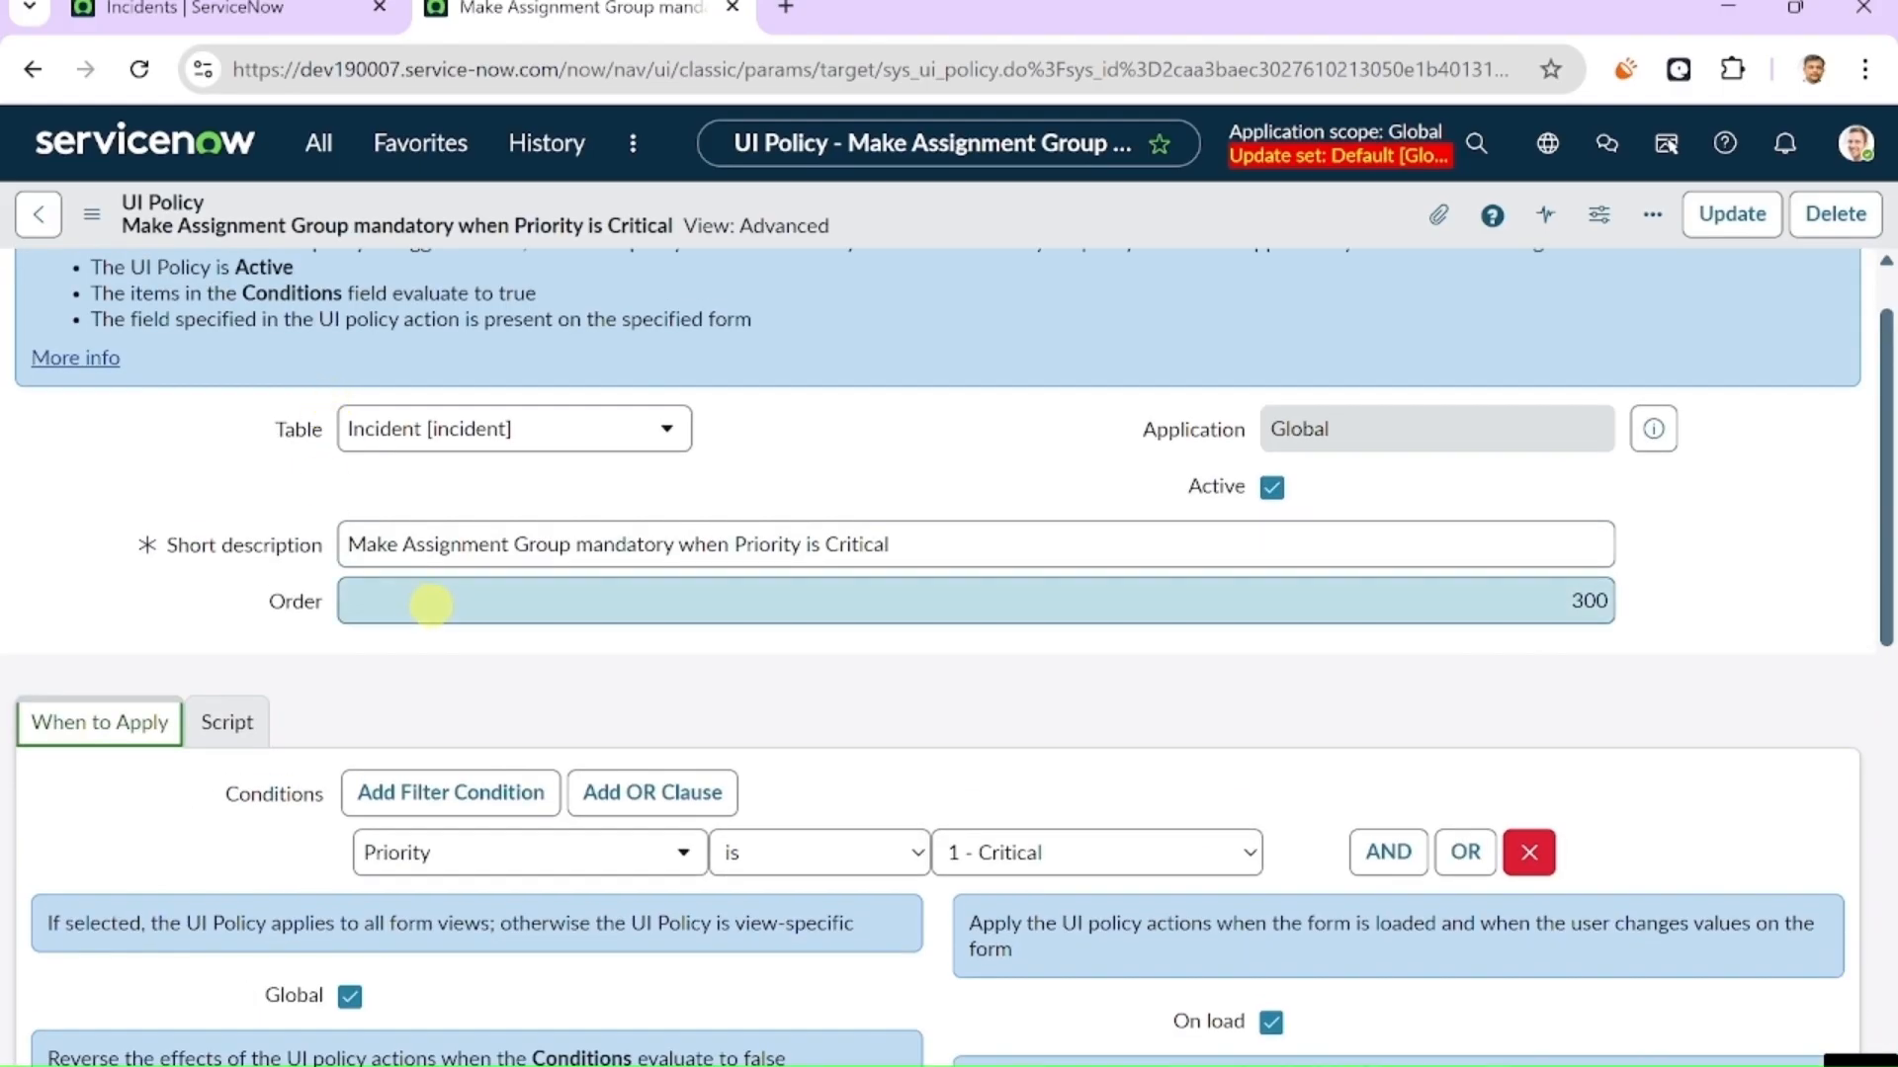
scroll(431, 604, up, 1)
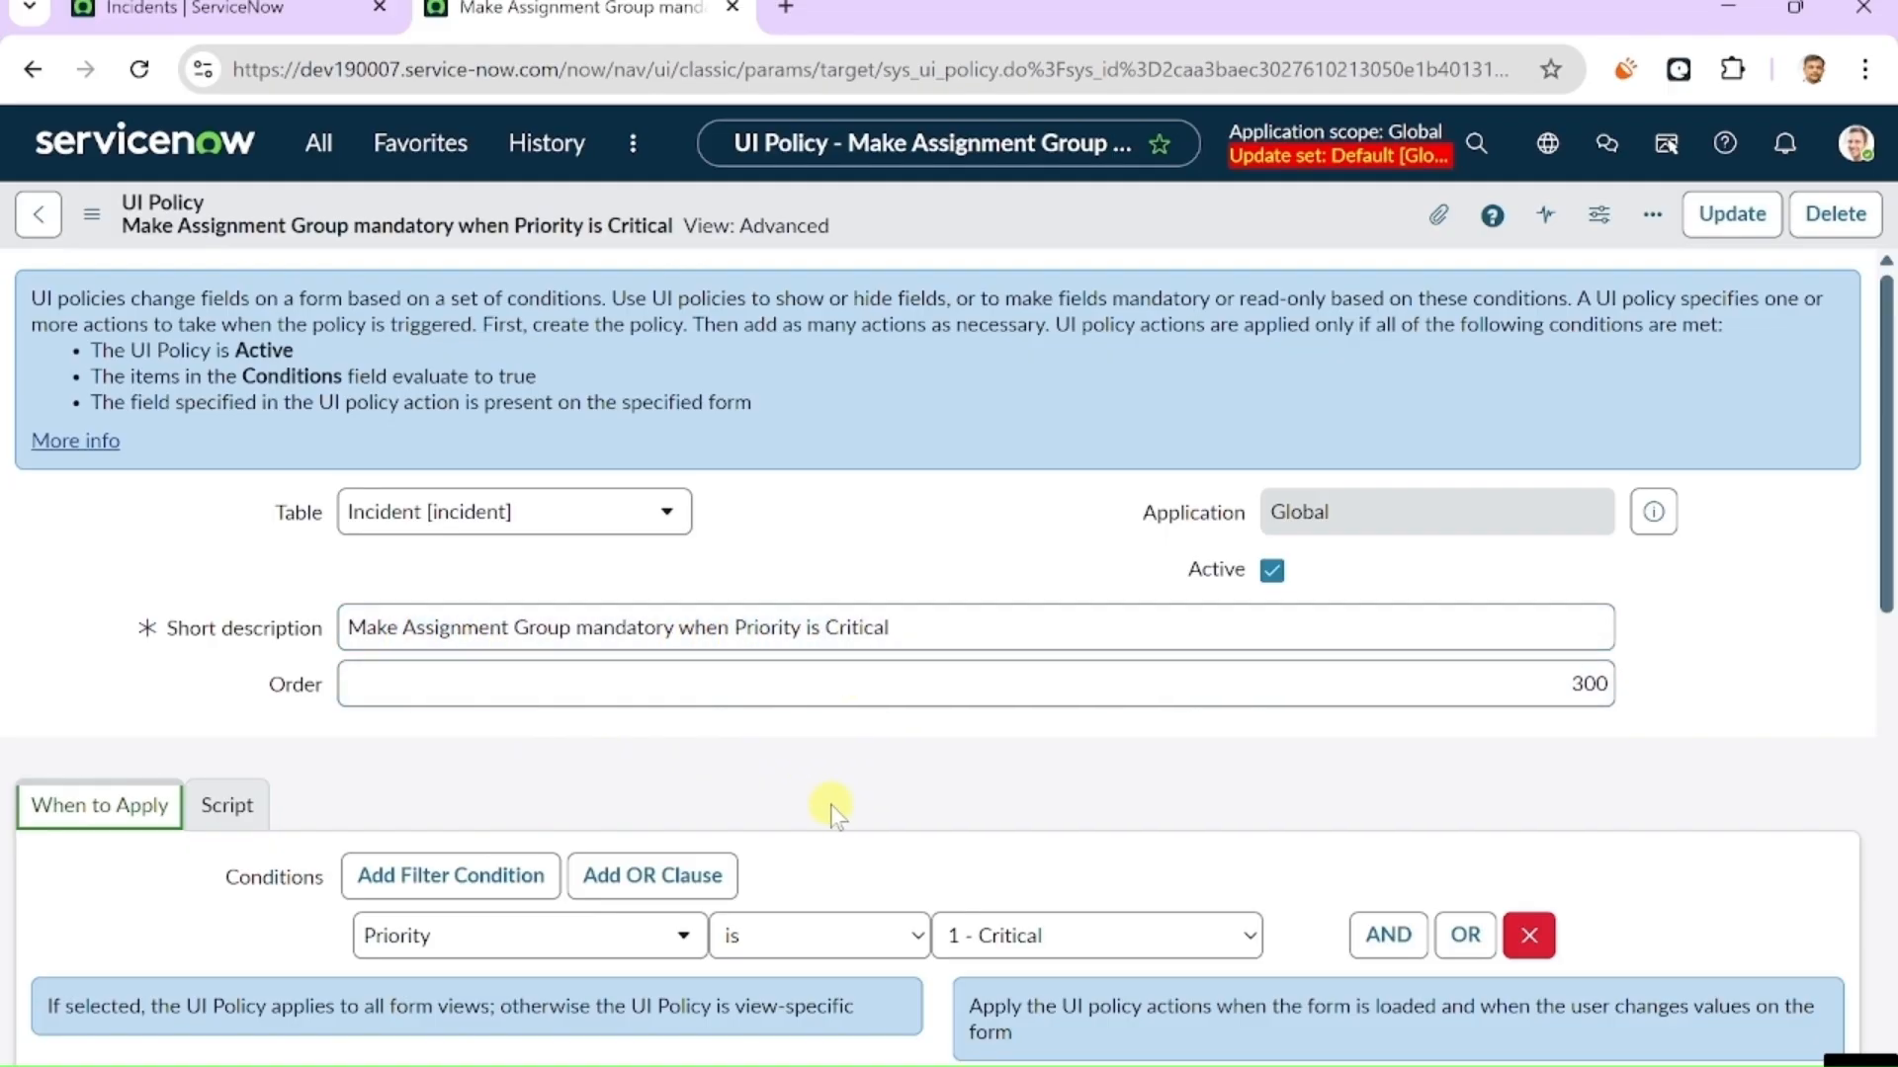
scroll(830, 804, down, 1)
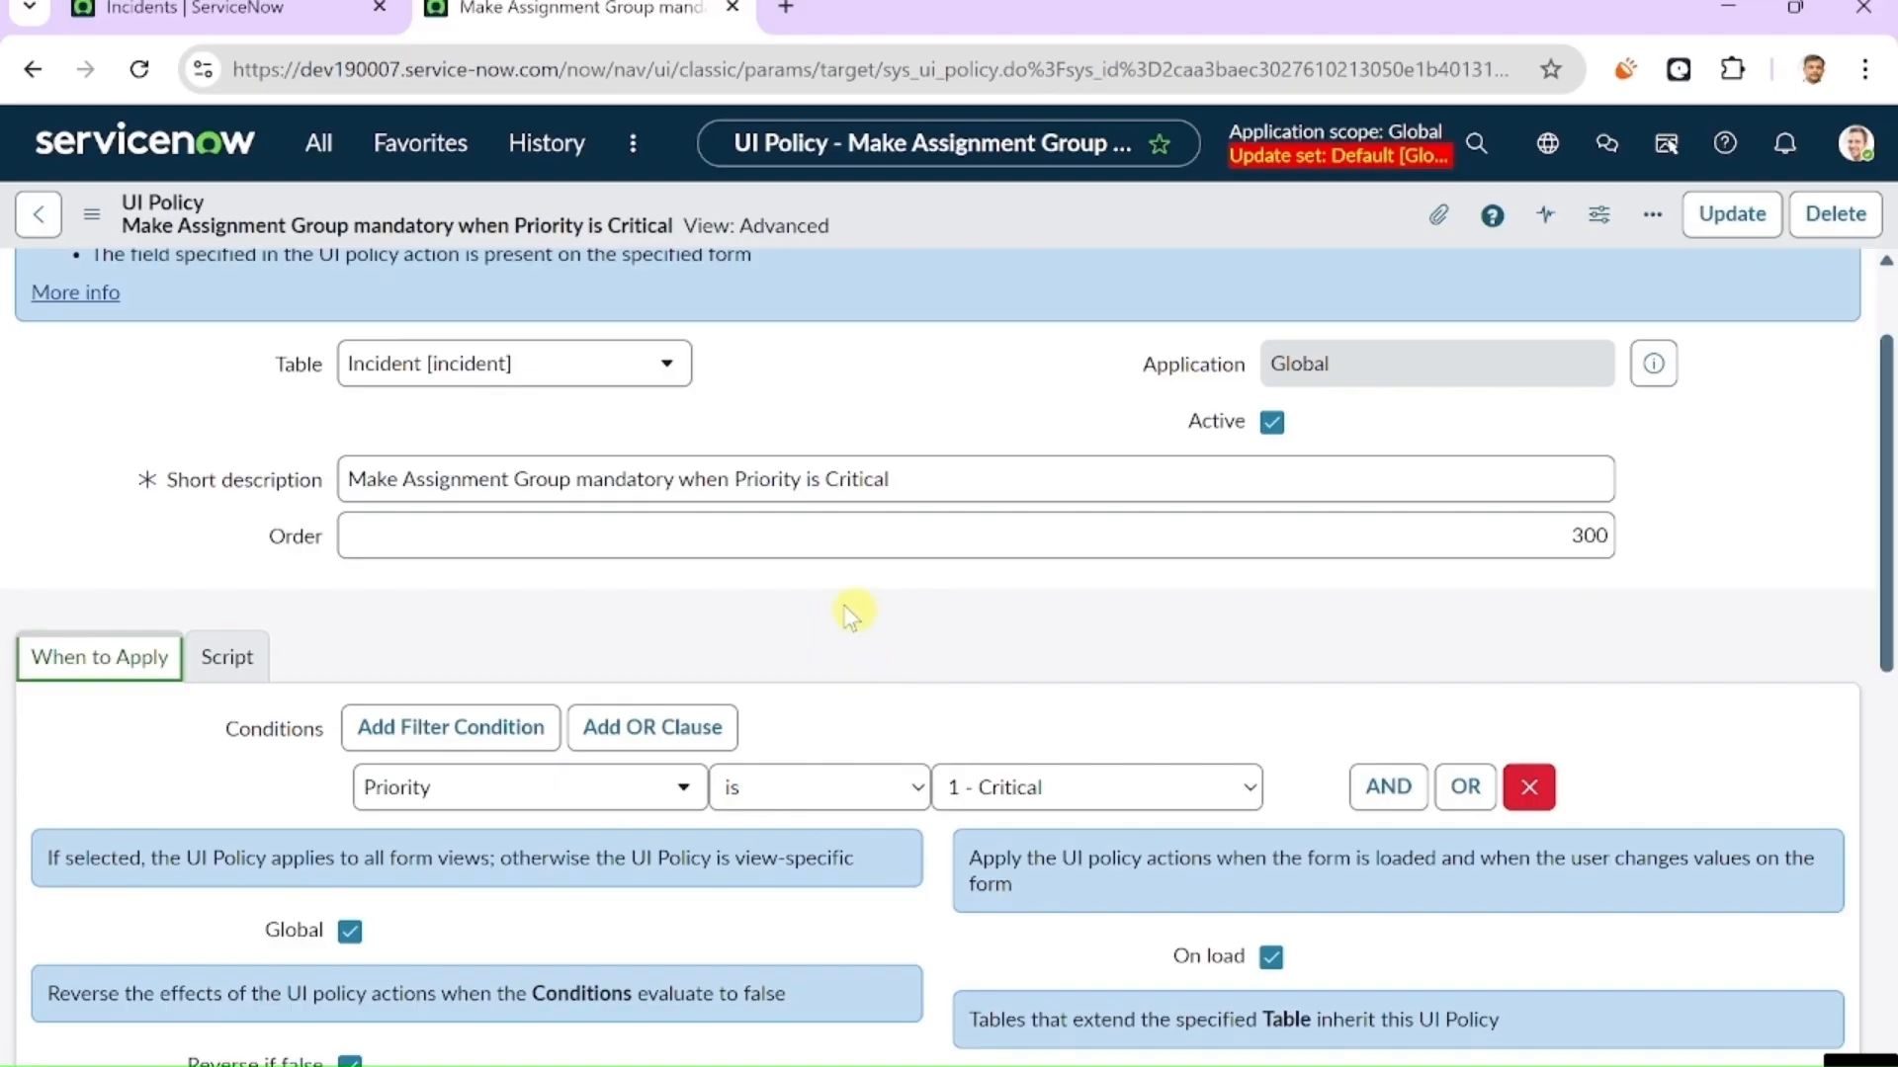
- Compare the "mandatory" and "Priority is Critical" parts of the short description with the policy's condition and its UI policy actions
double_click(899, 481)
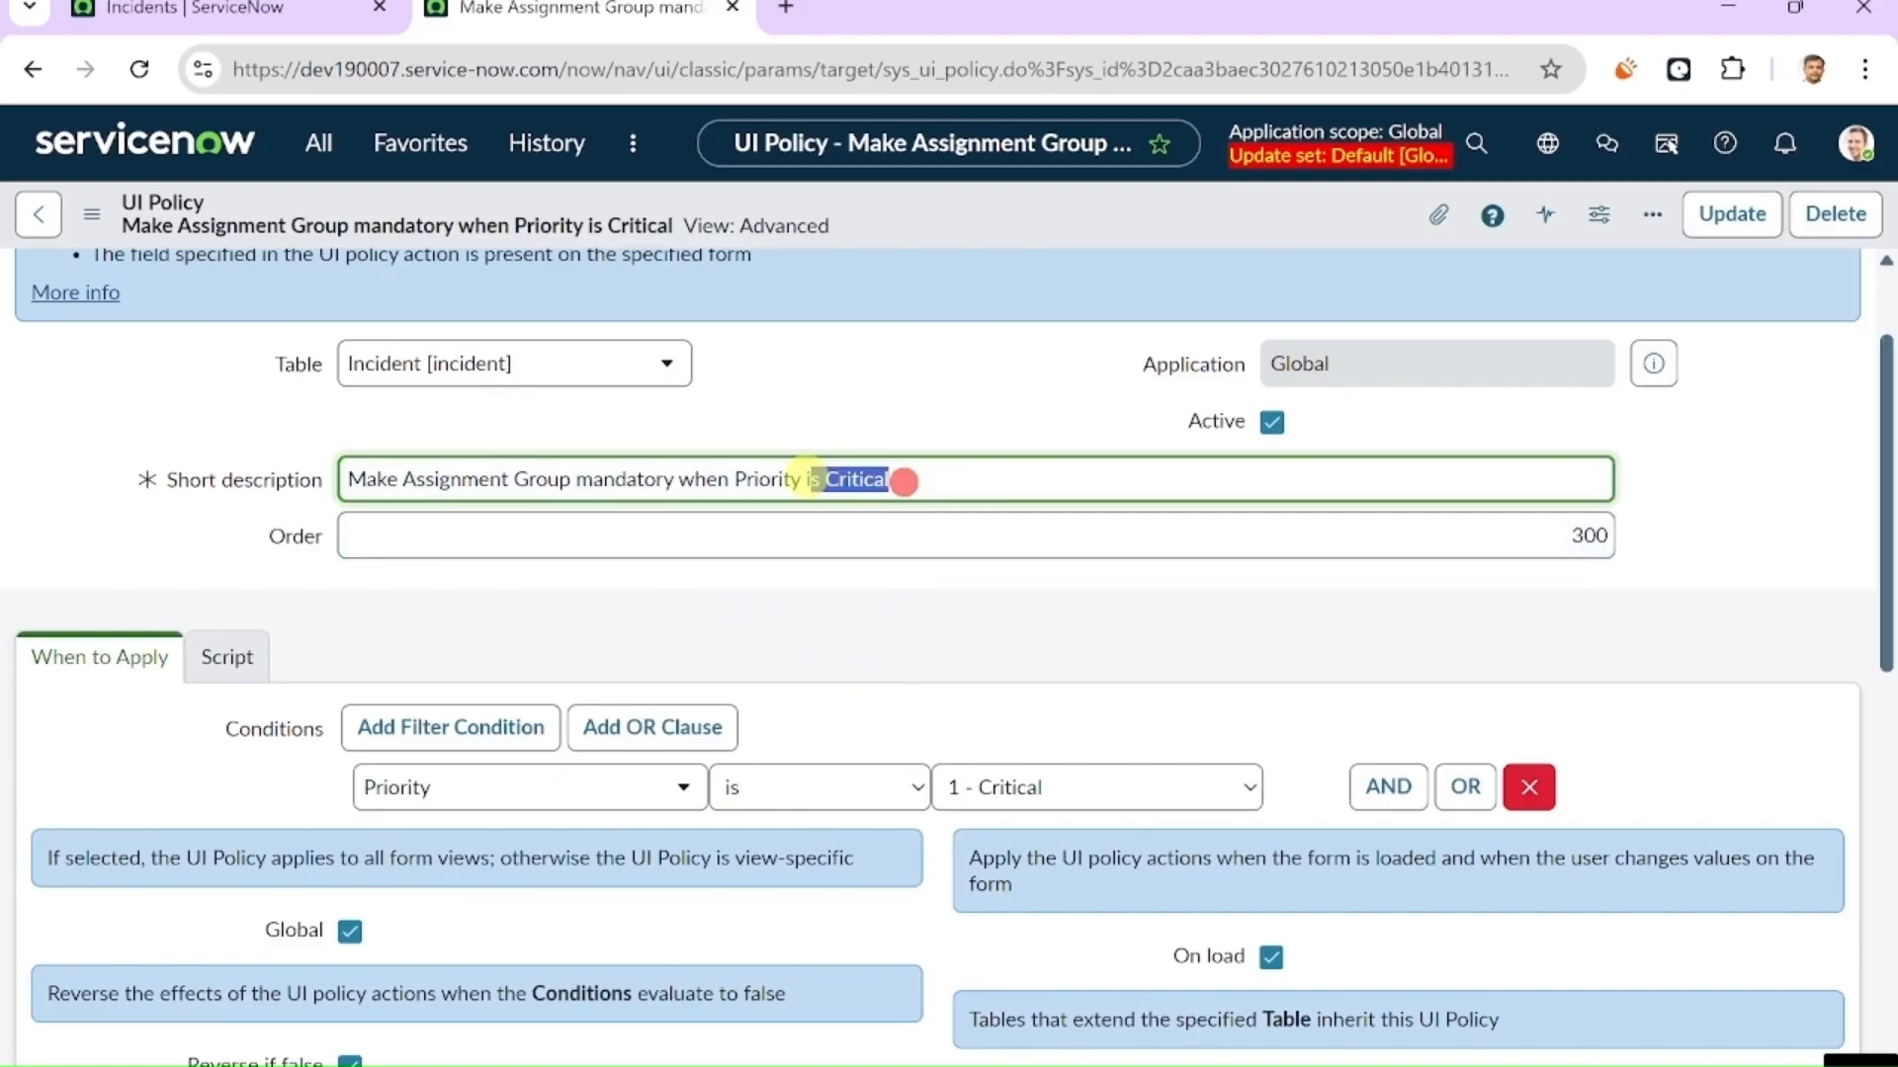
drag(898, 481, 739, 481)
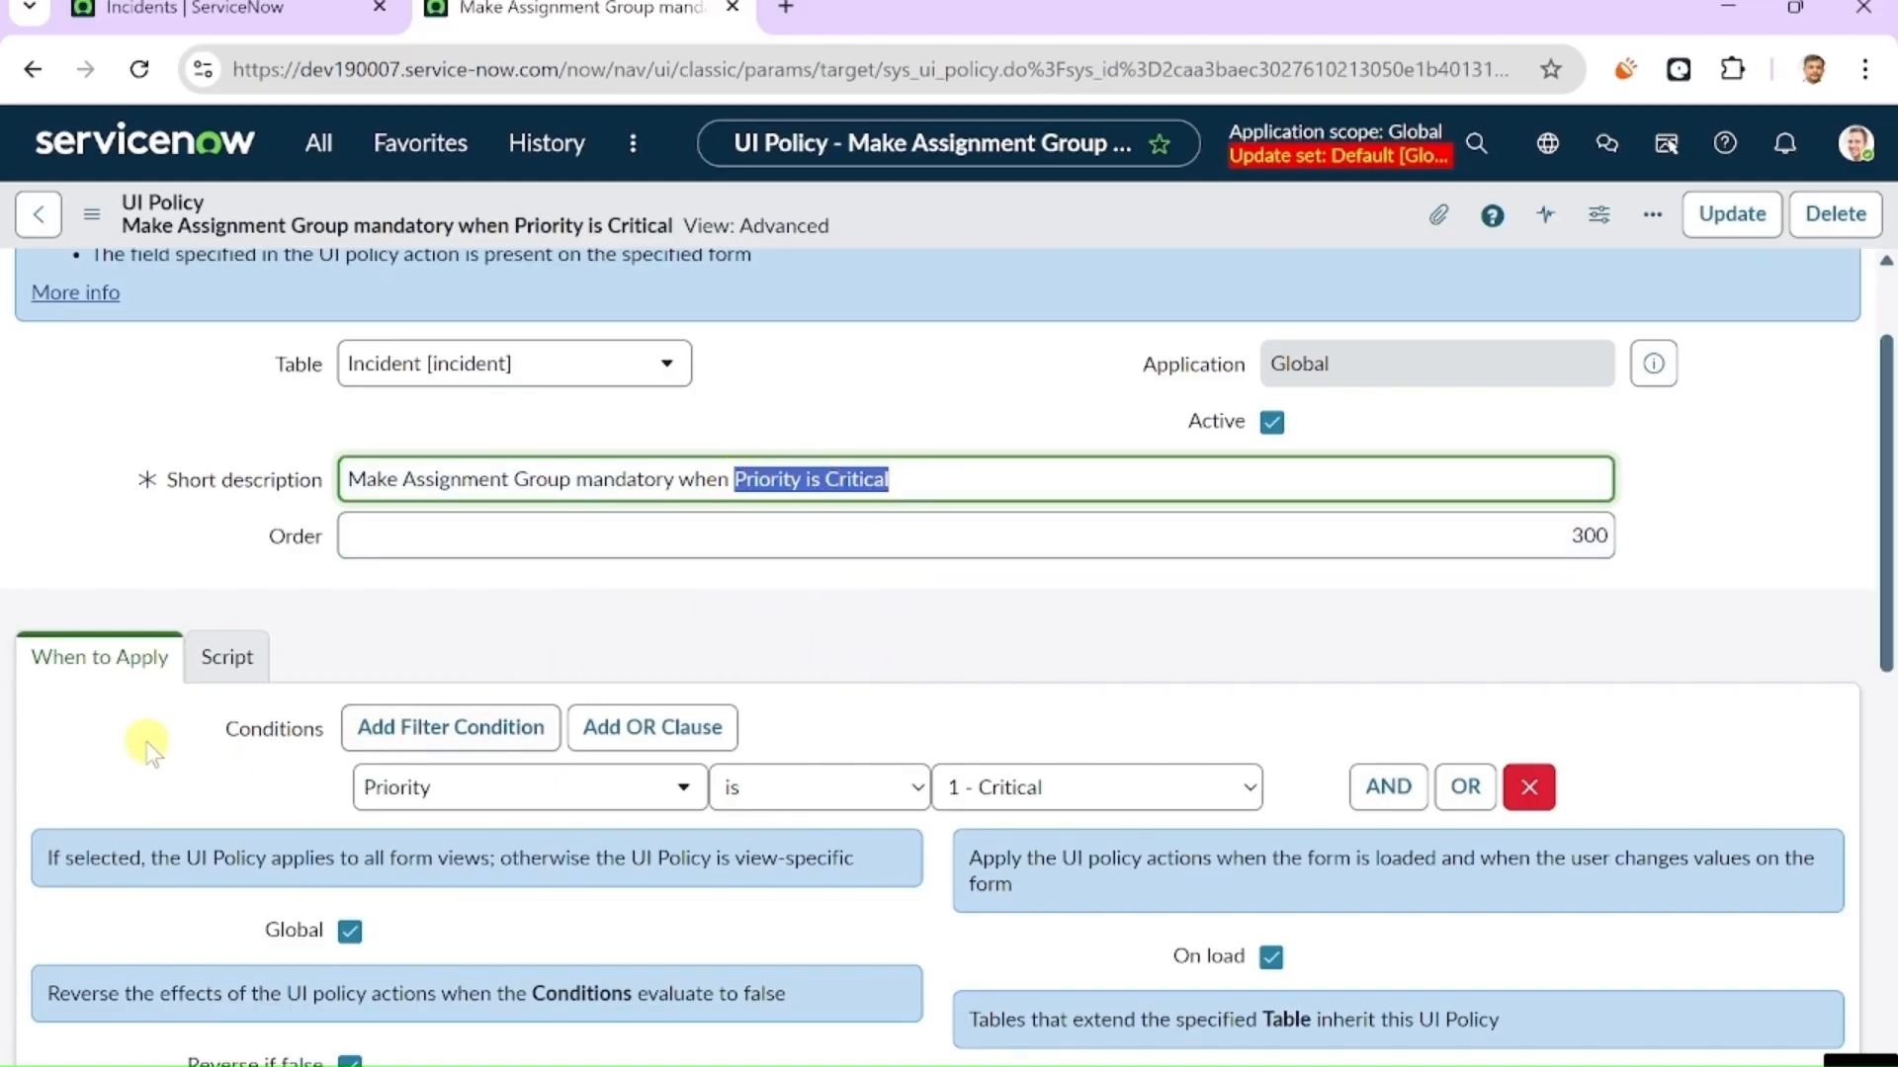
click(682, 480)
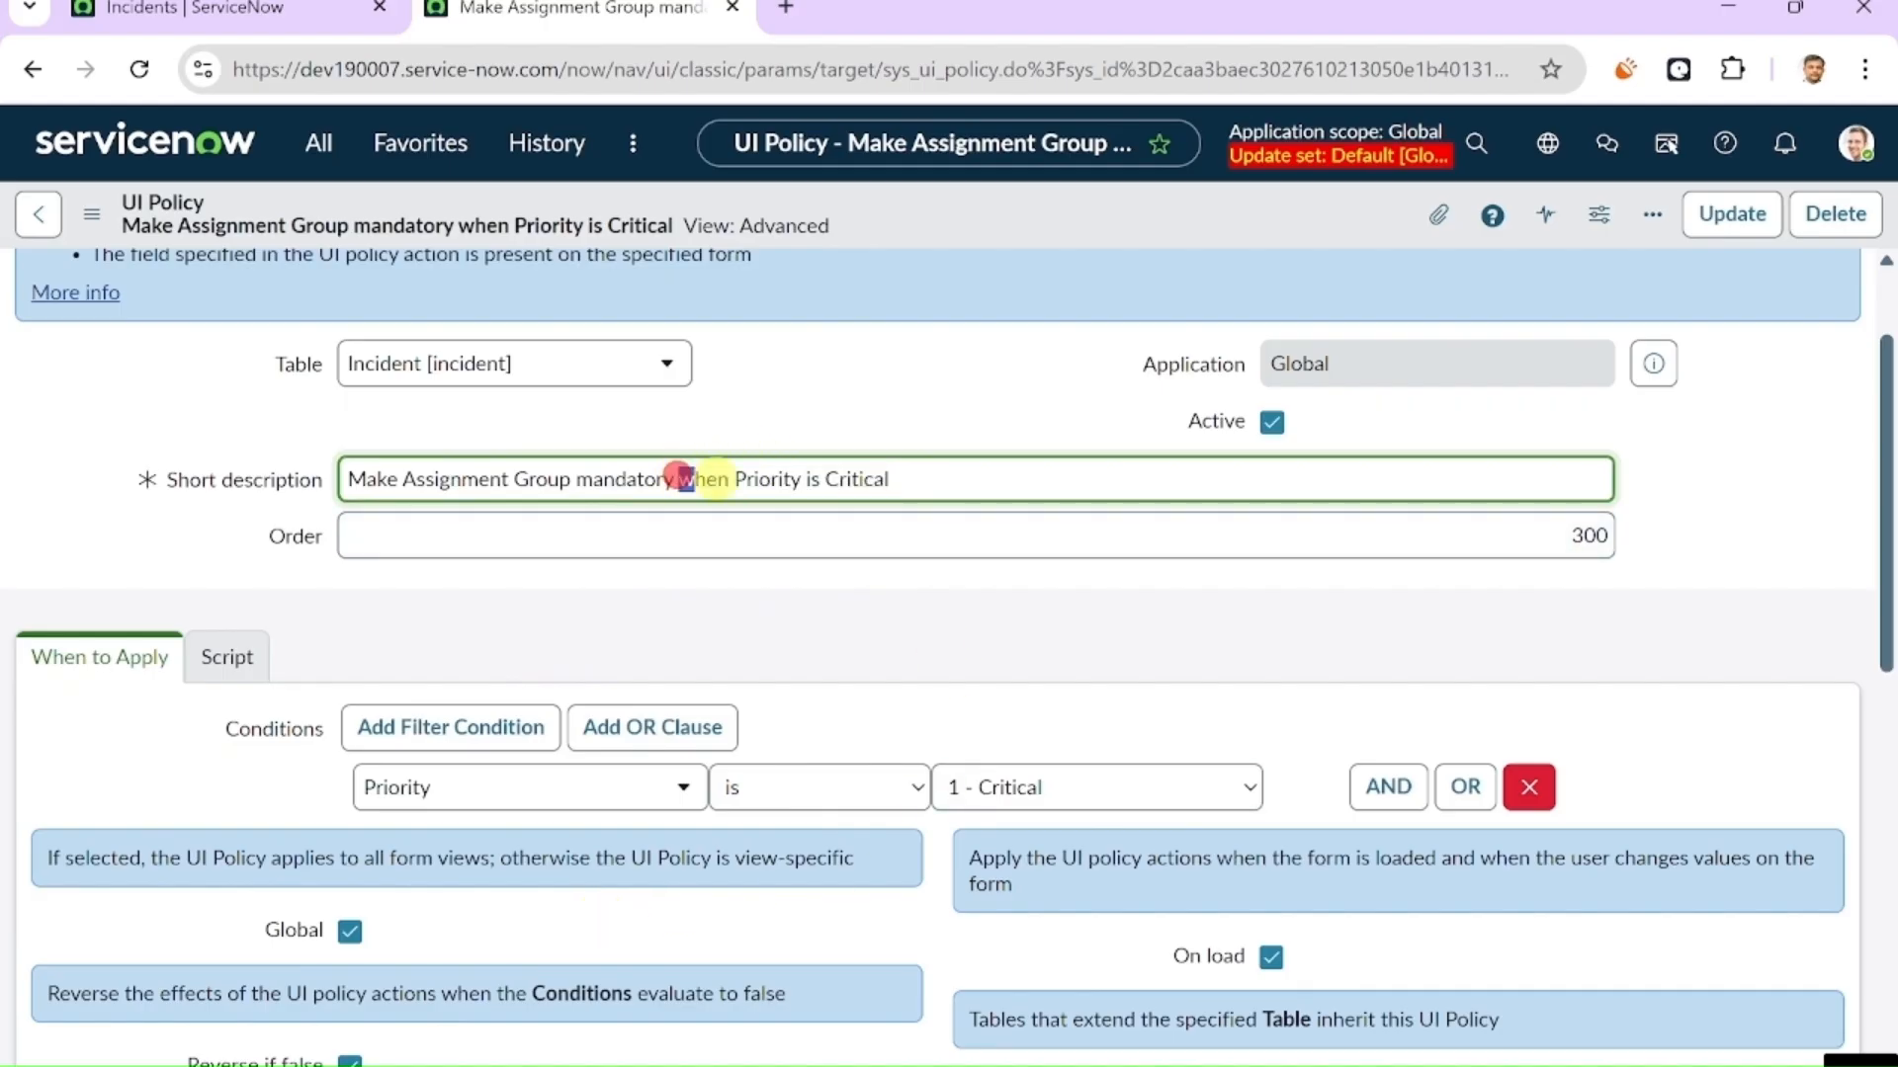
drag(715, 481, 903, 482)
click(901, 481)
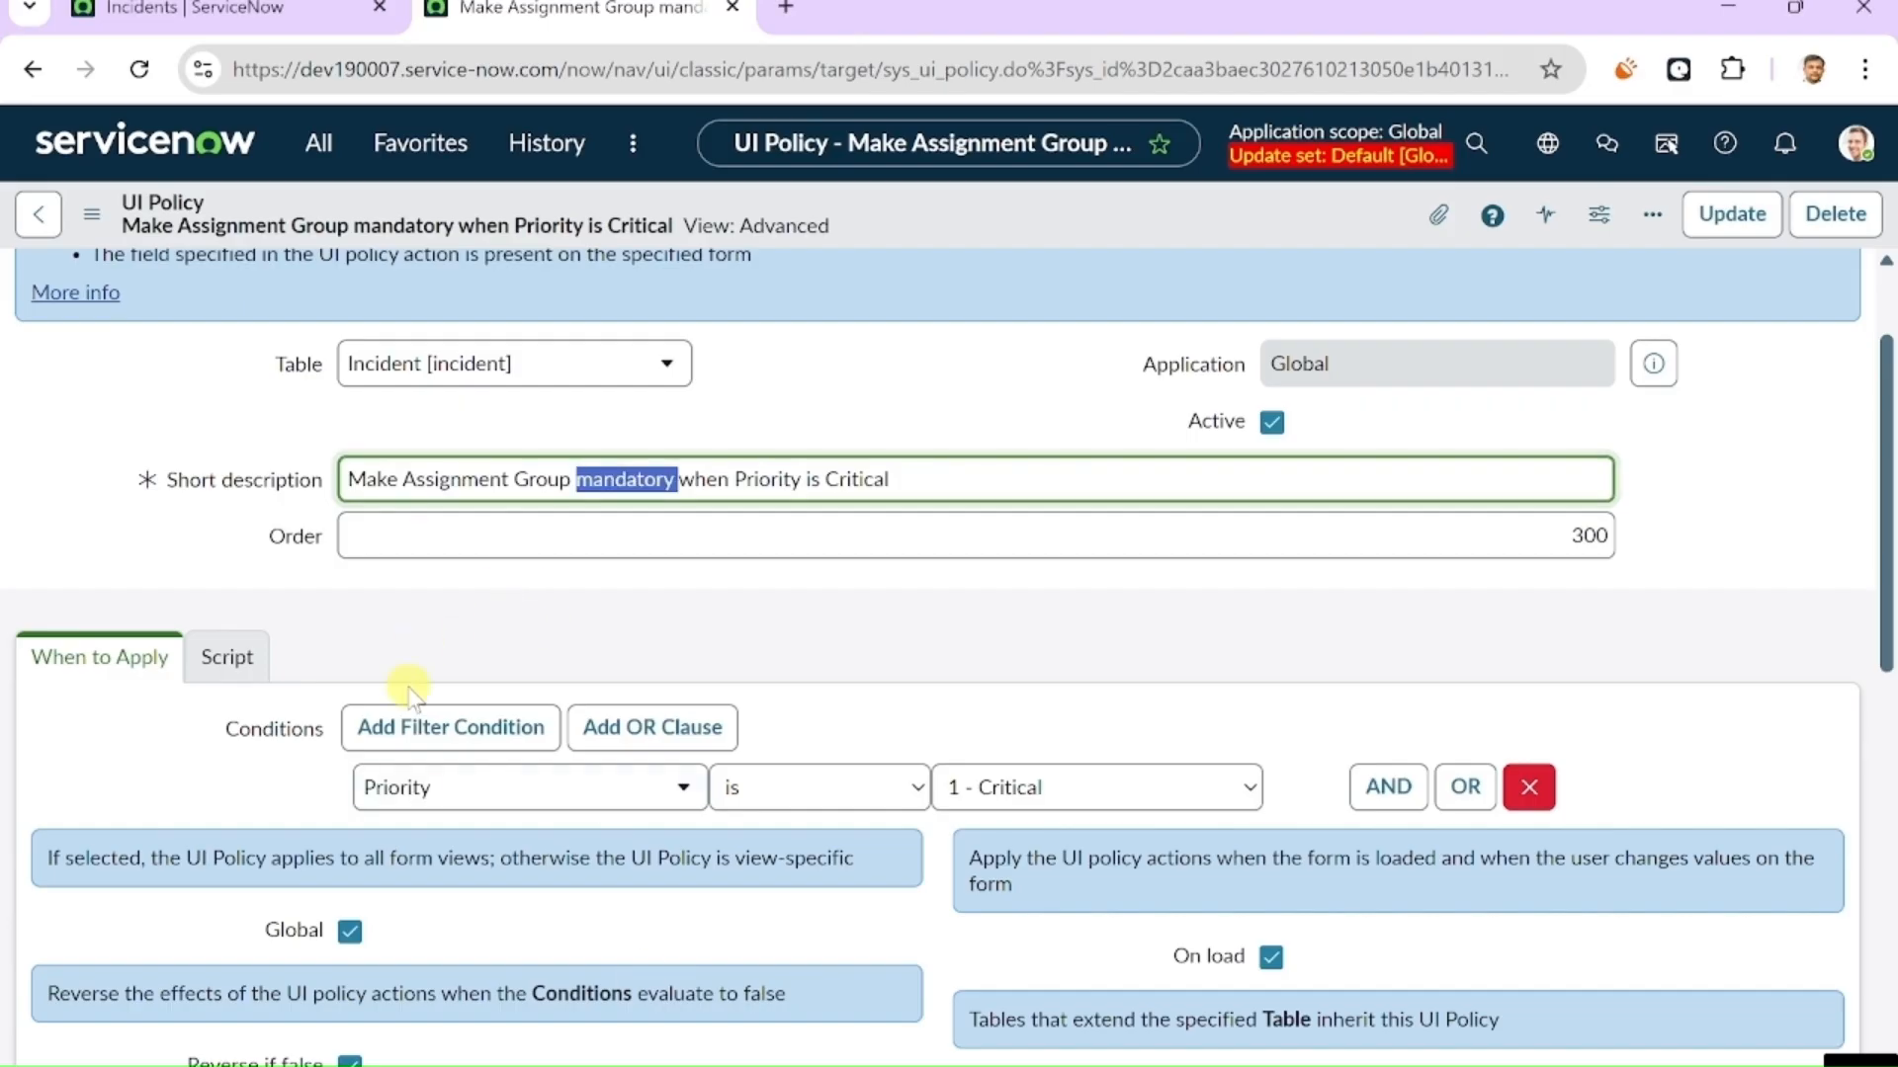
scroll(494, 796, down, 10)
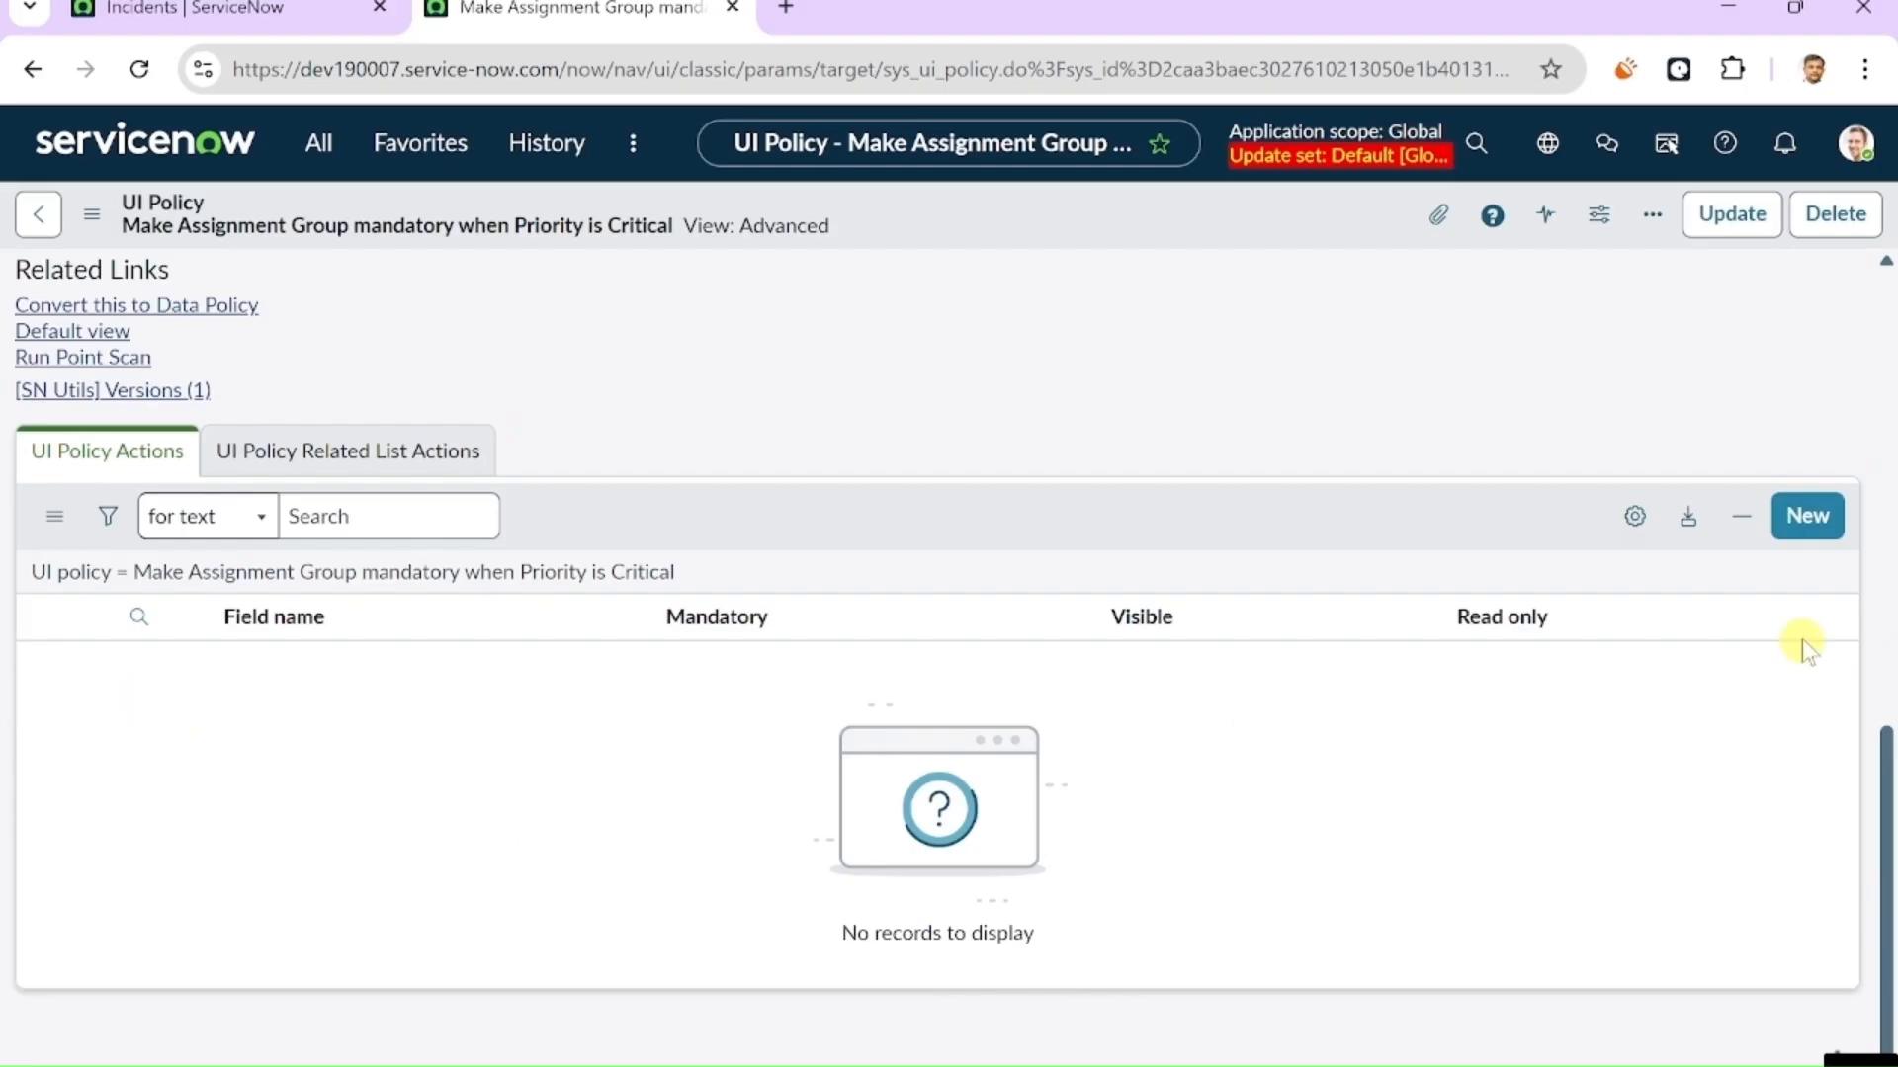
scroll(998, 672, up, 10)
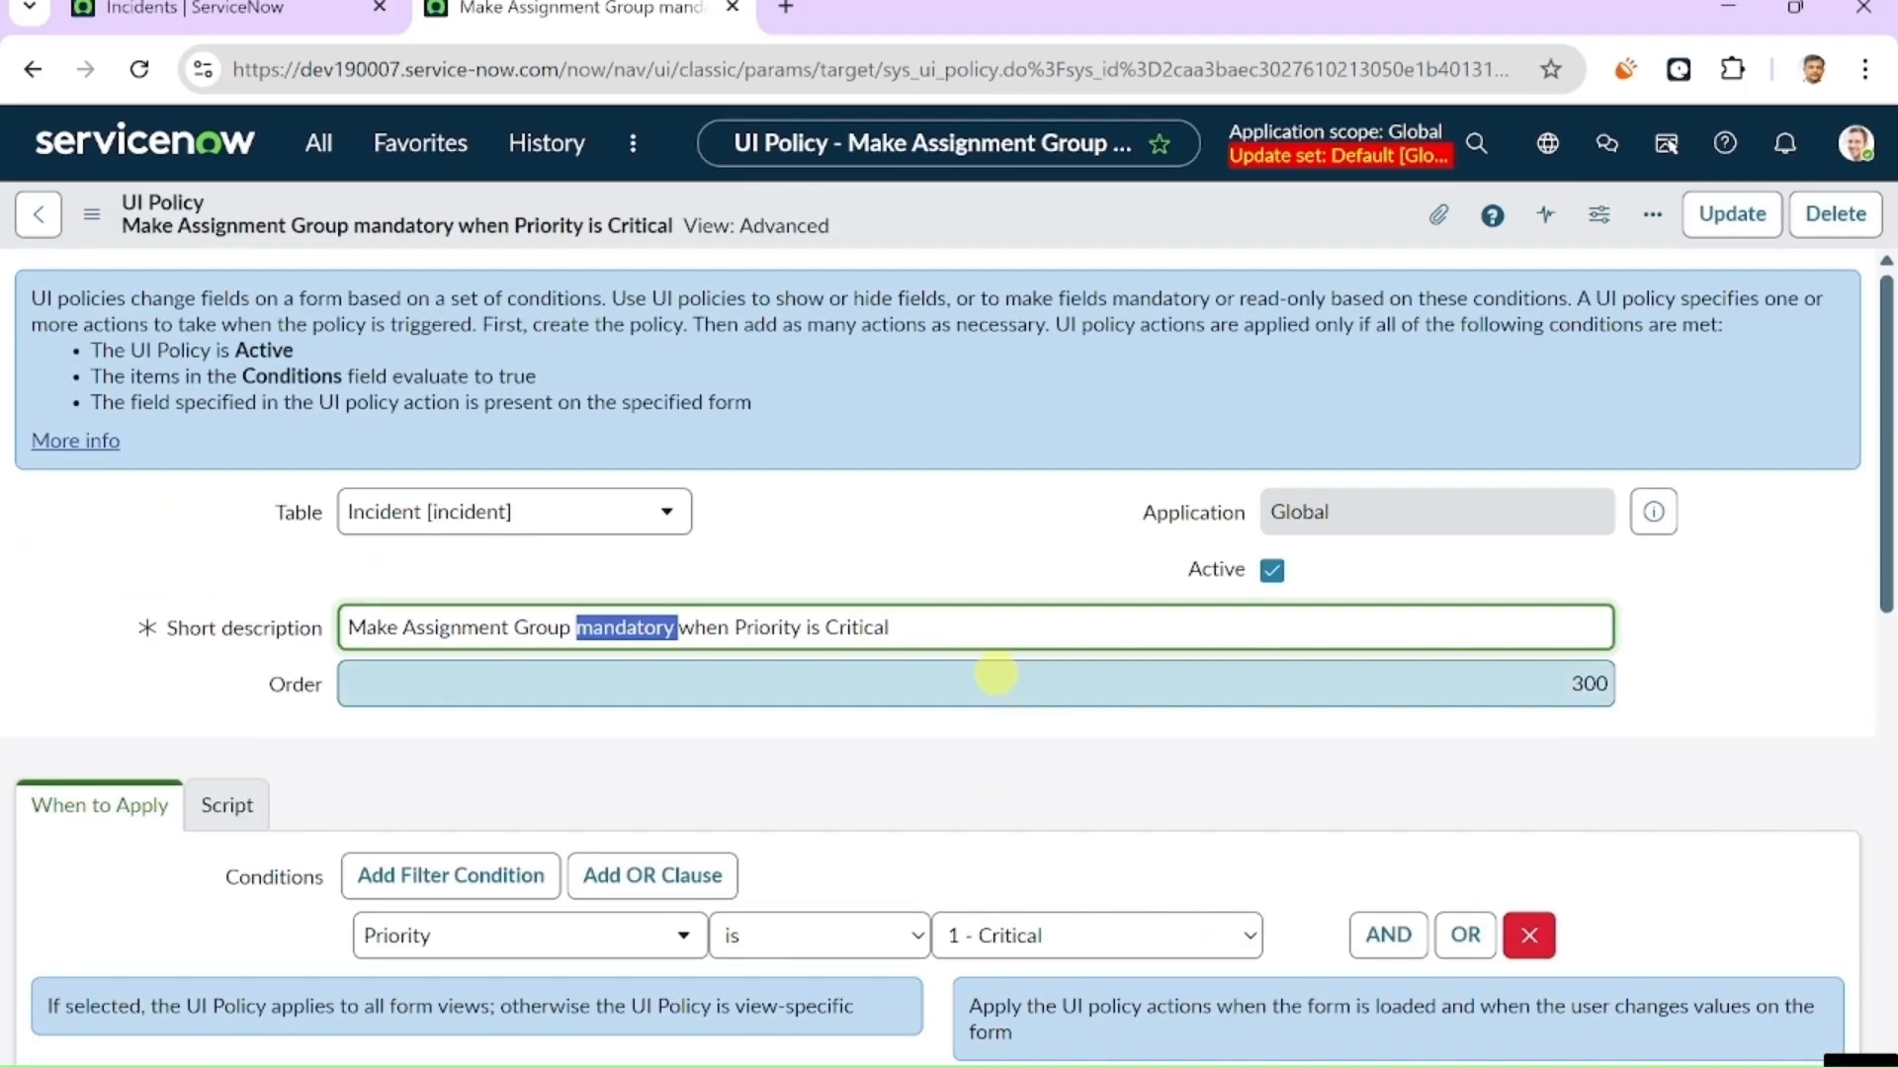
click(918, 627)
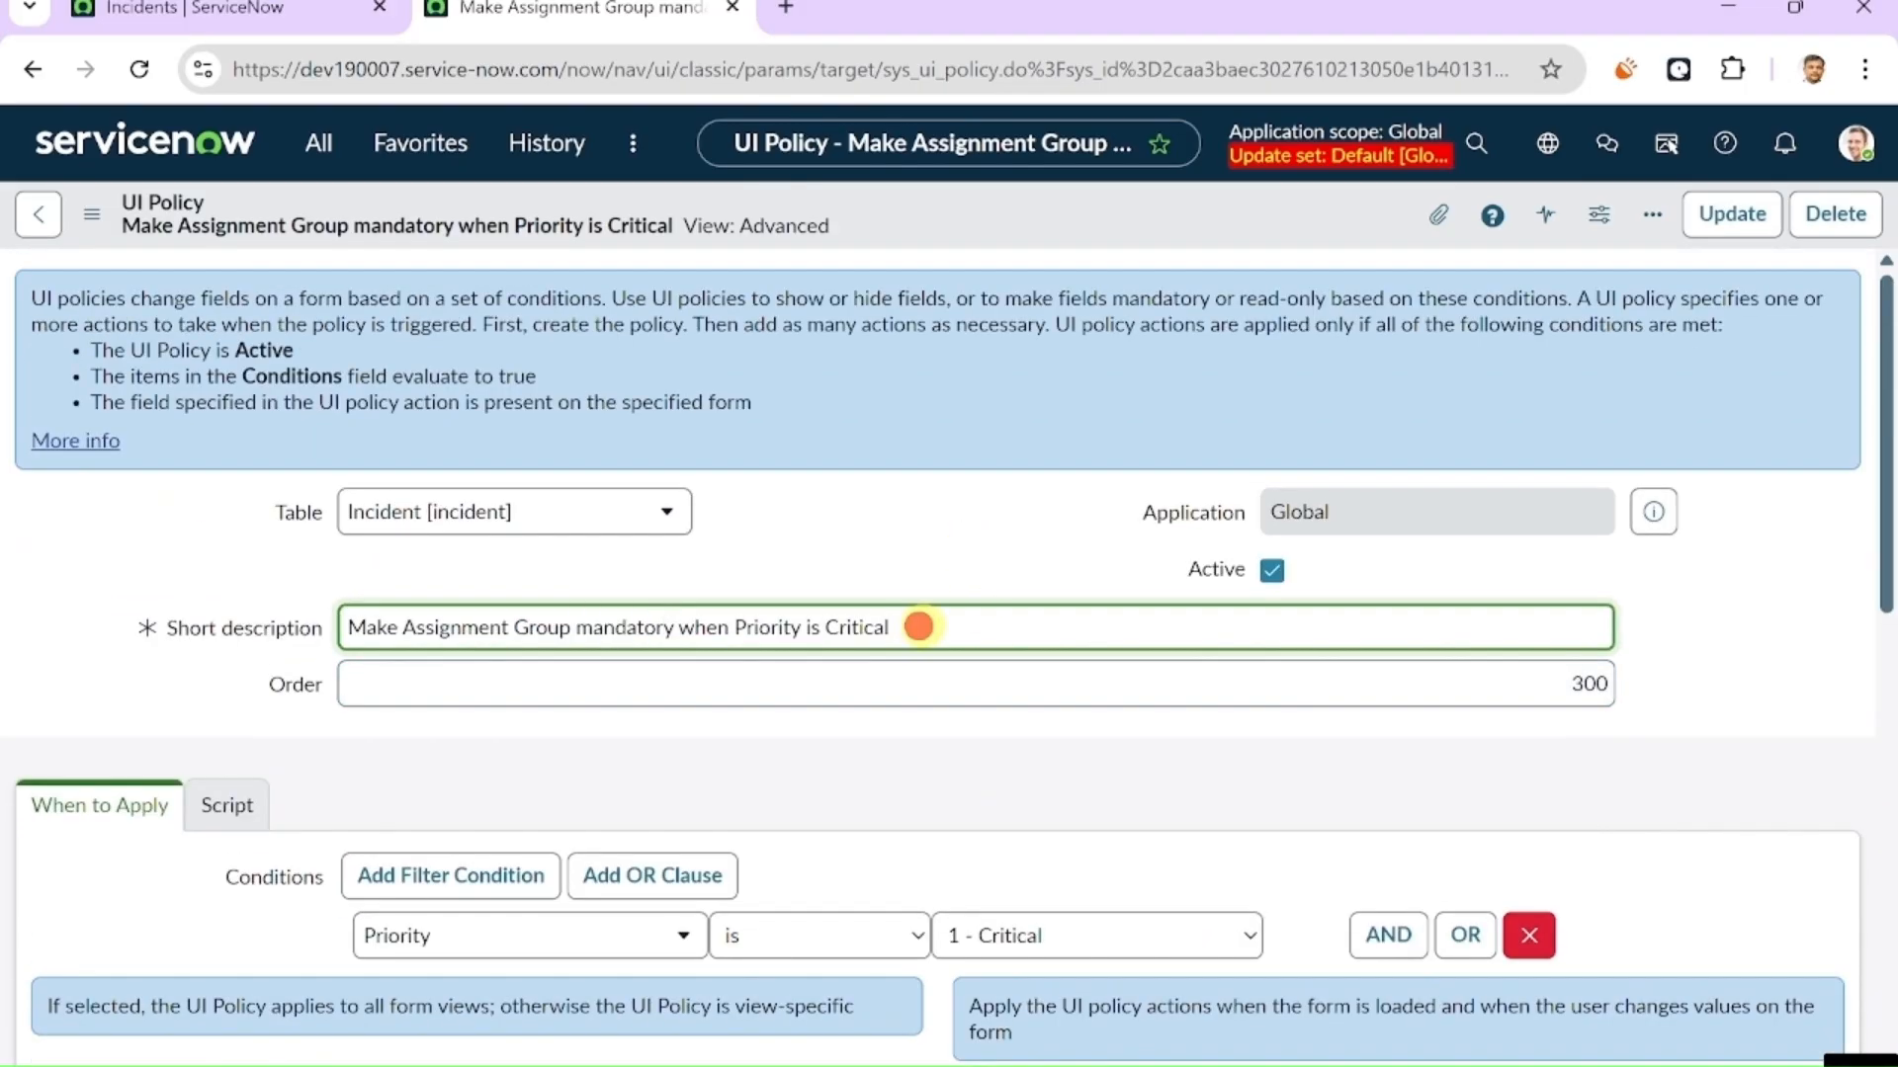
drag(922, 626, 770, 627)
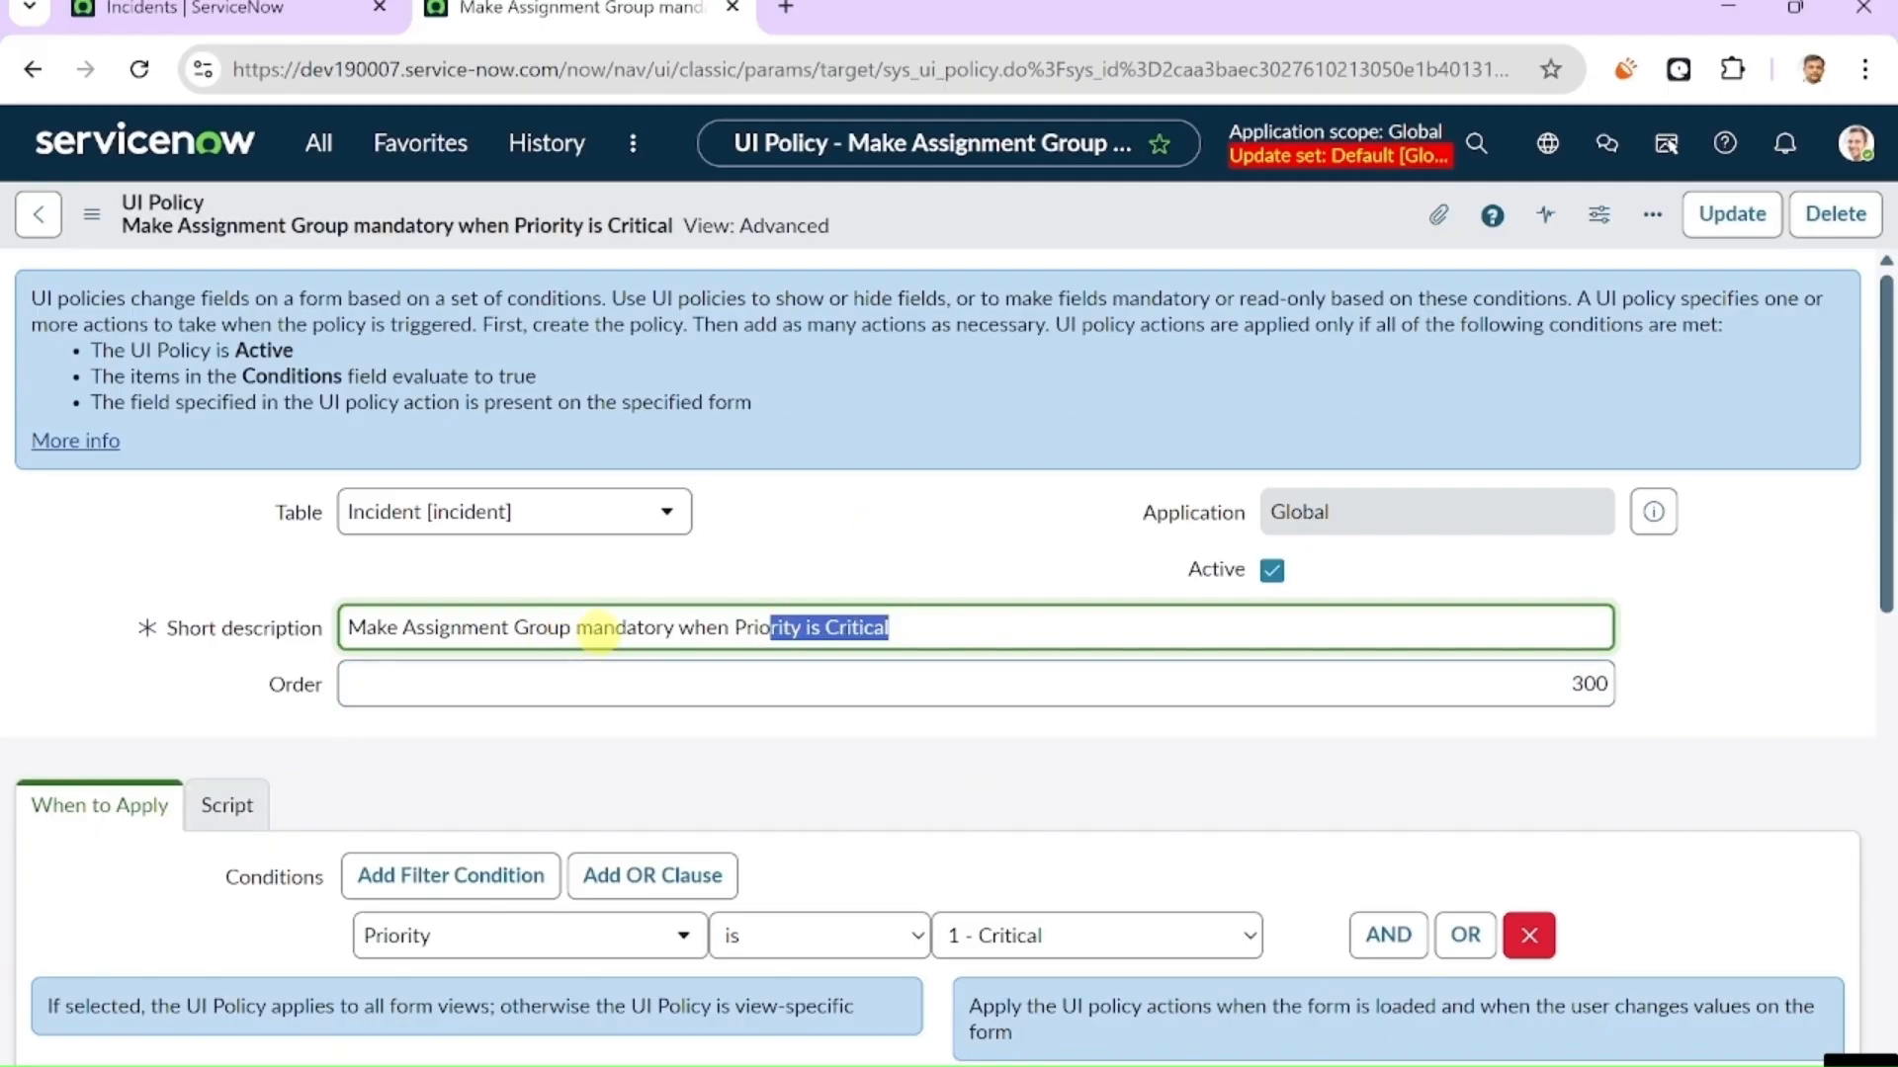
scroll(638, 644, down, 10)
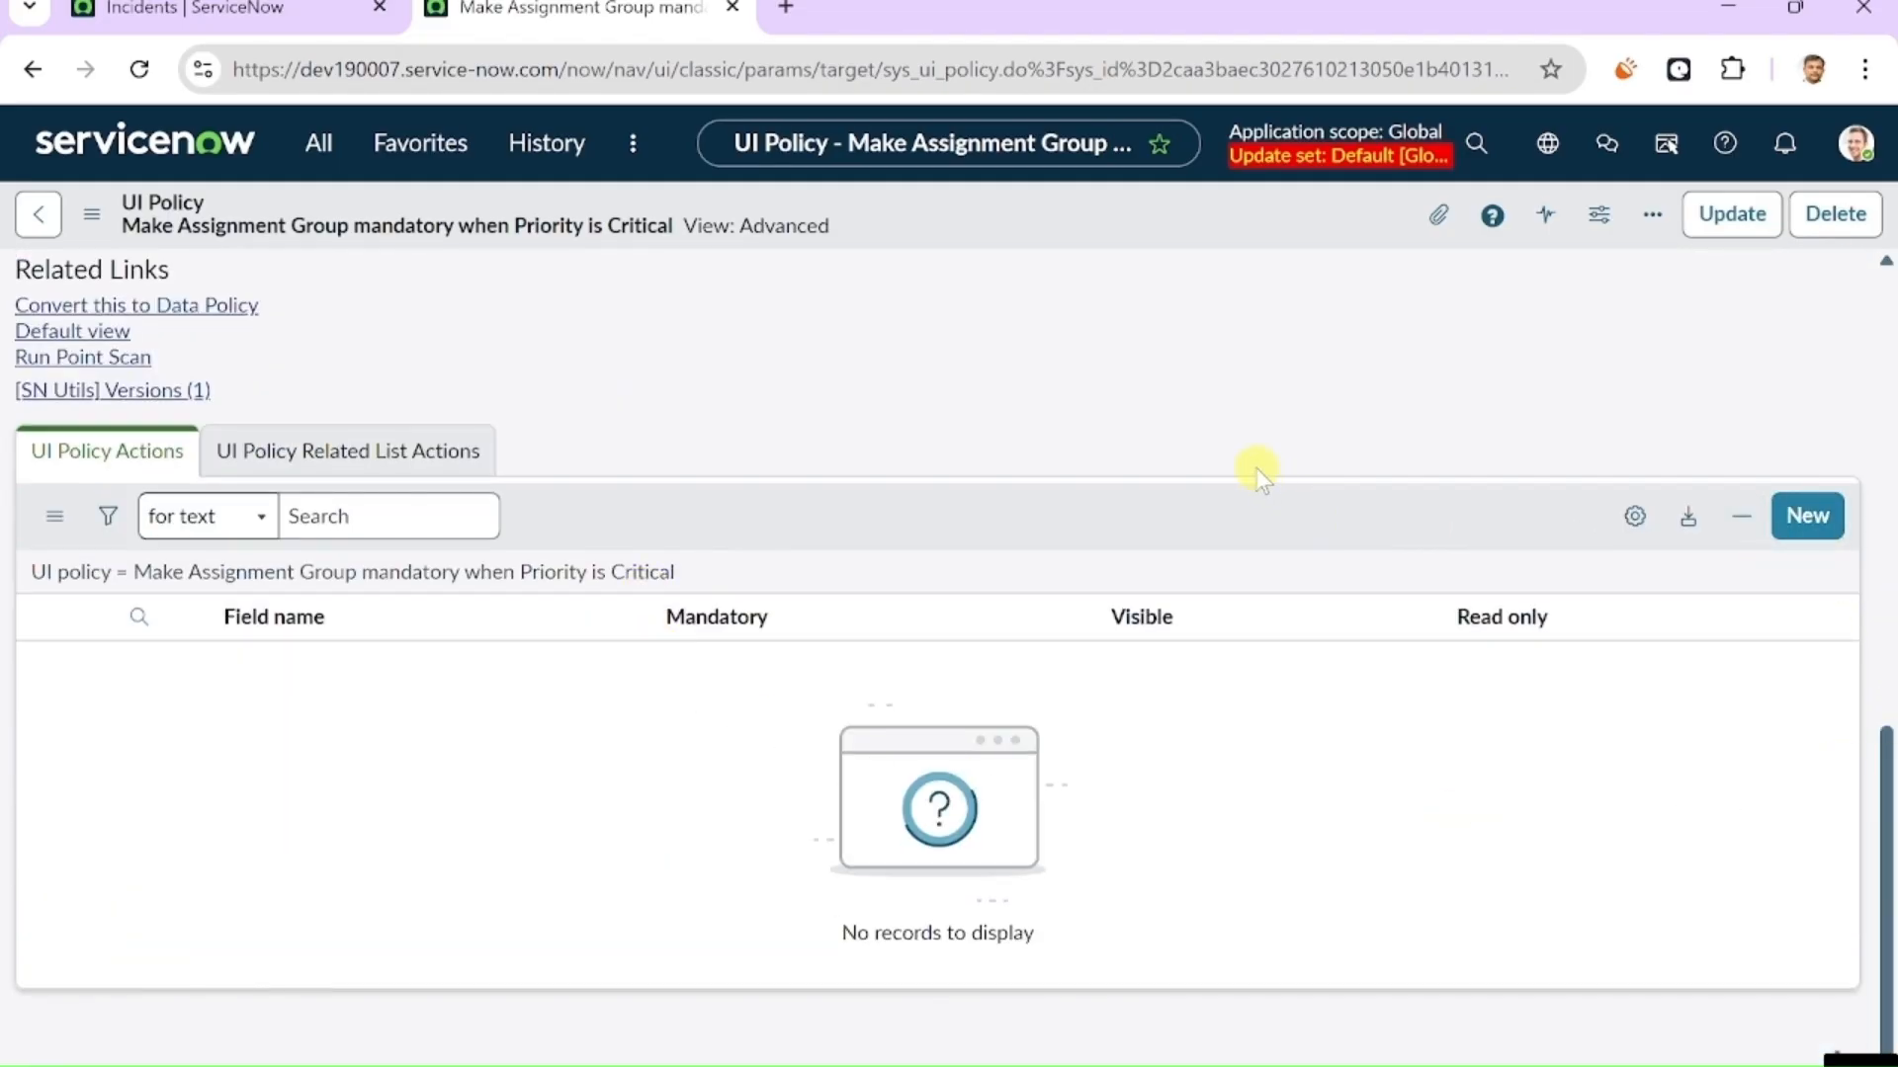
scroll(1376, 786, up, 5)
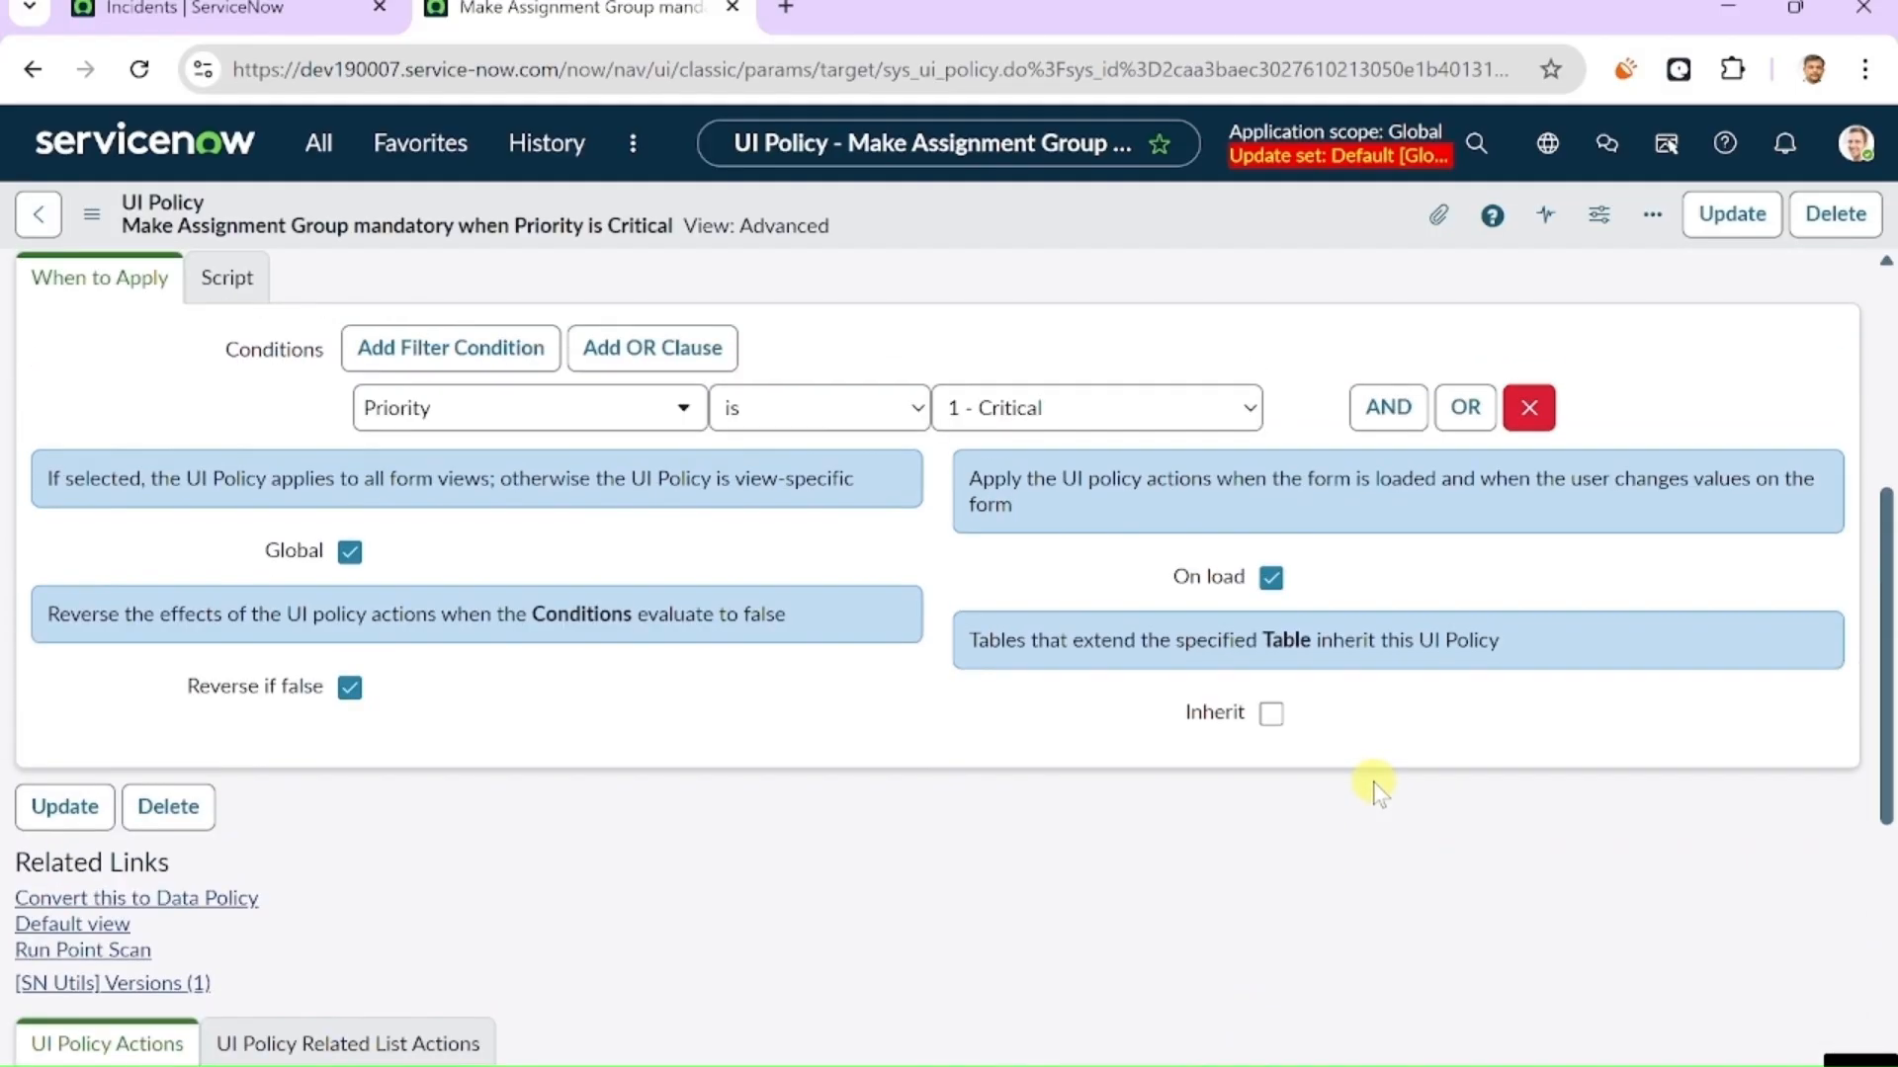
scroll(1016, 815, up, 4)
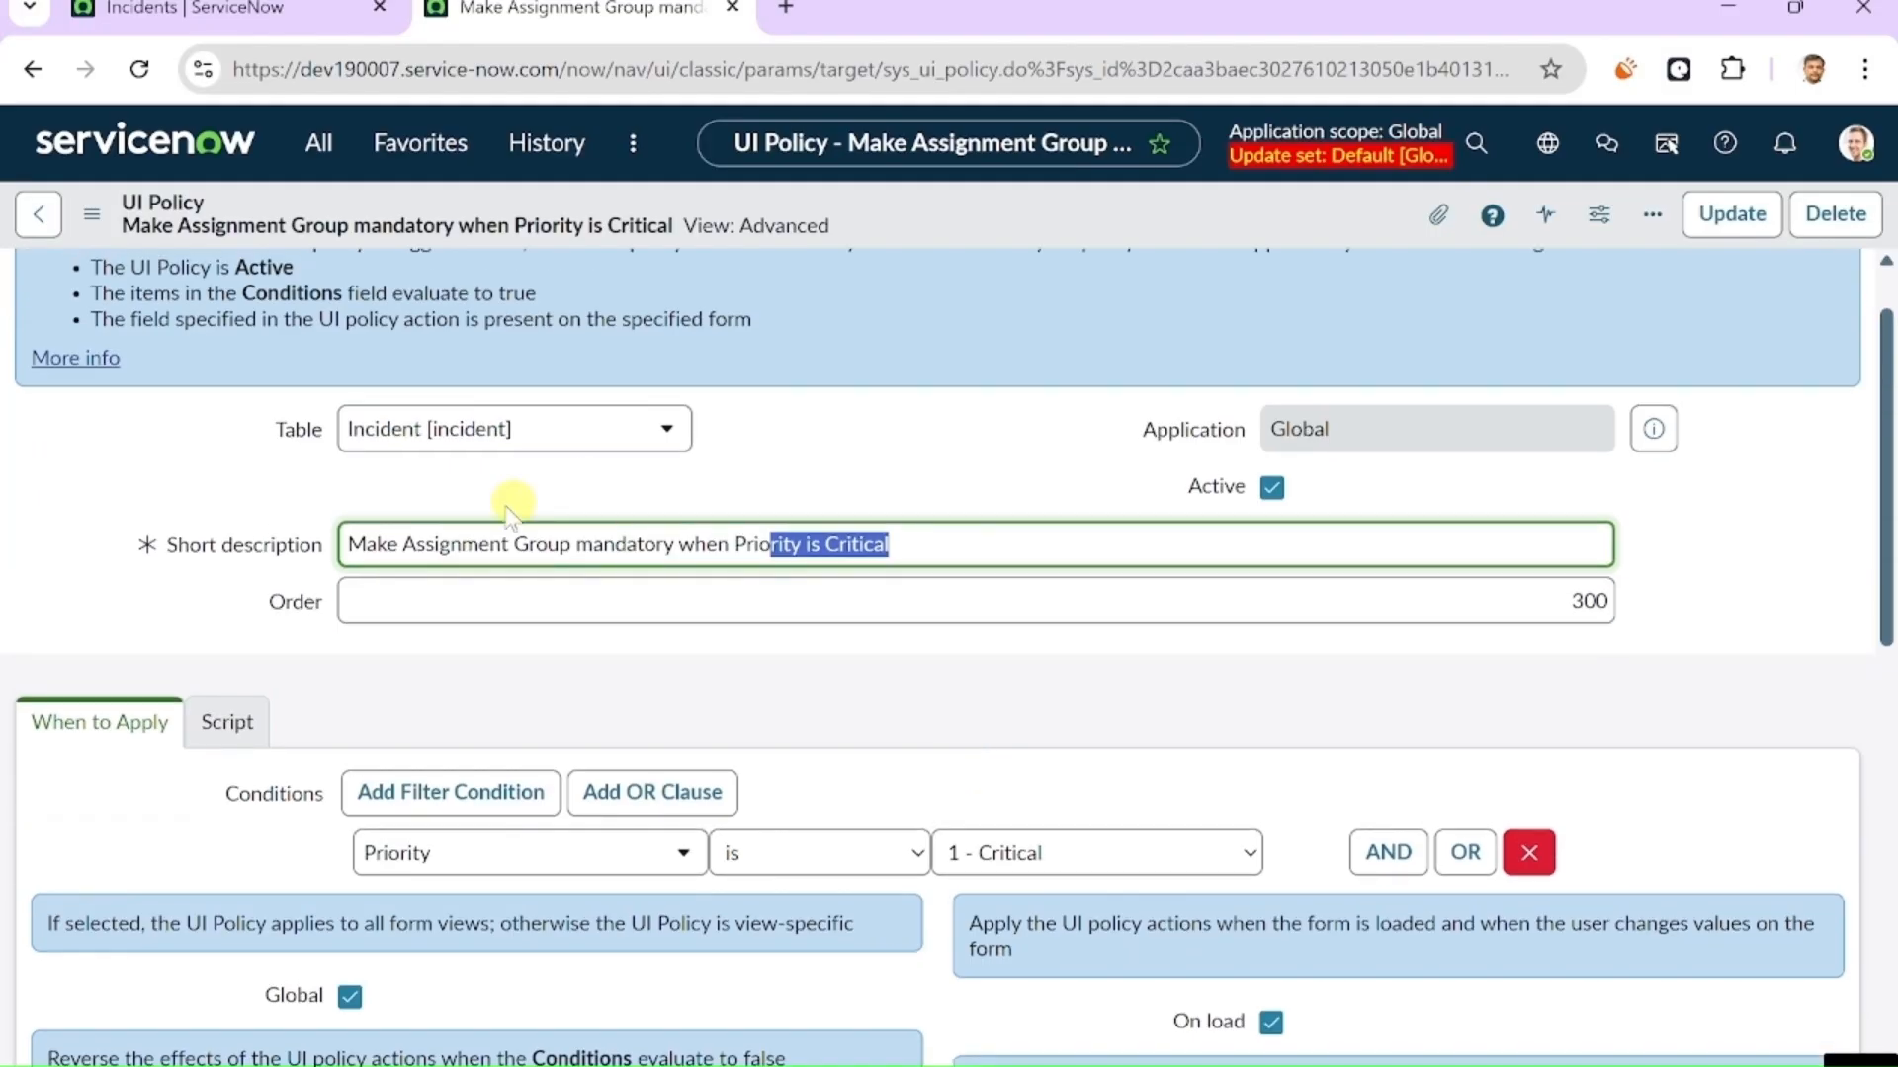
scroll(1038, 657, up, 1)
scroll(991, 593, down, 3)
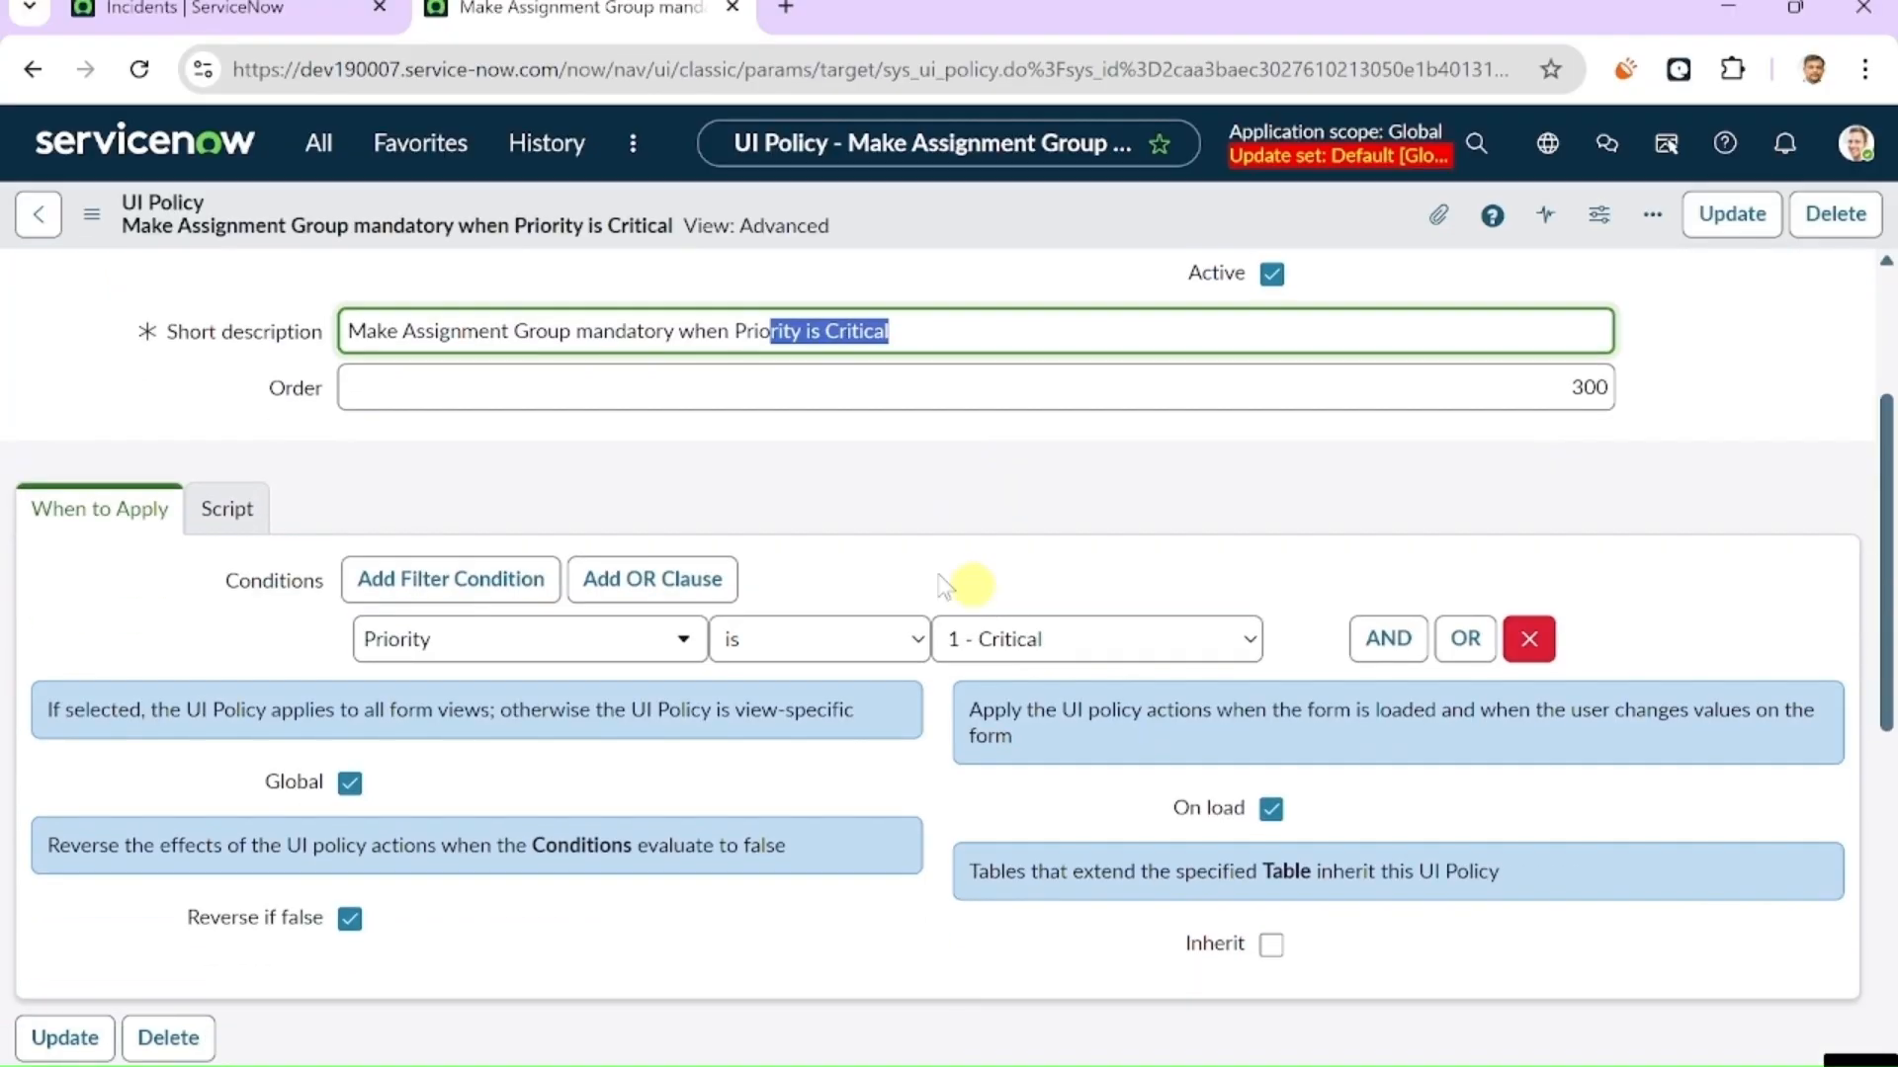
- Add a UI policy action for the Assignment group field with Mandatory set to True, and save it
scroll(487, 597, down, 8)
scroll(487, 605, up, 4)
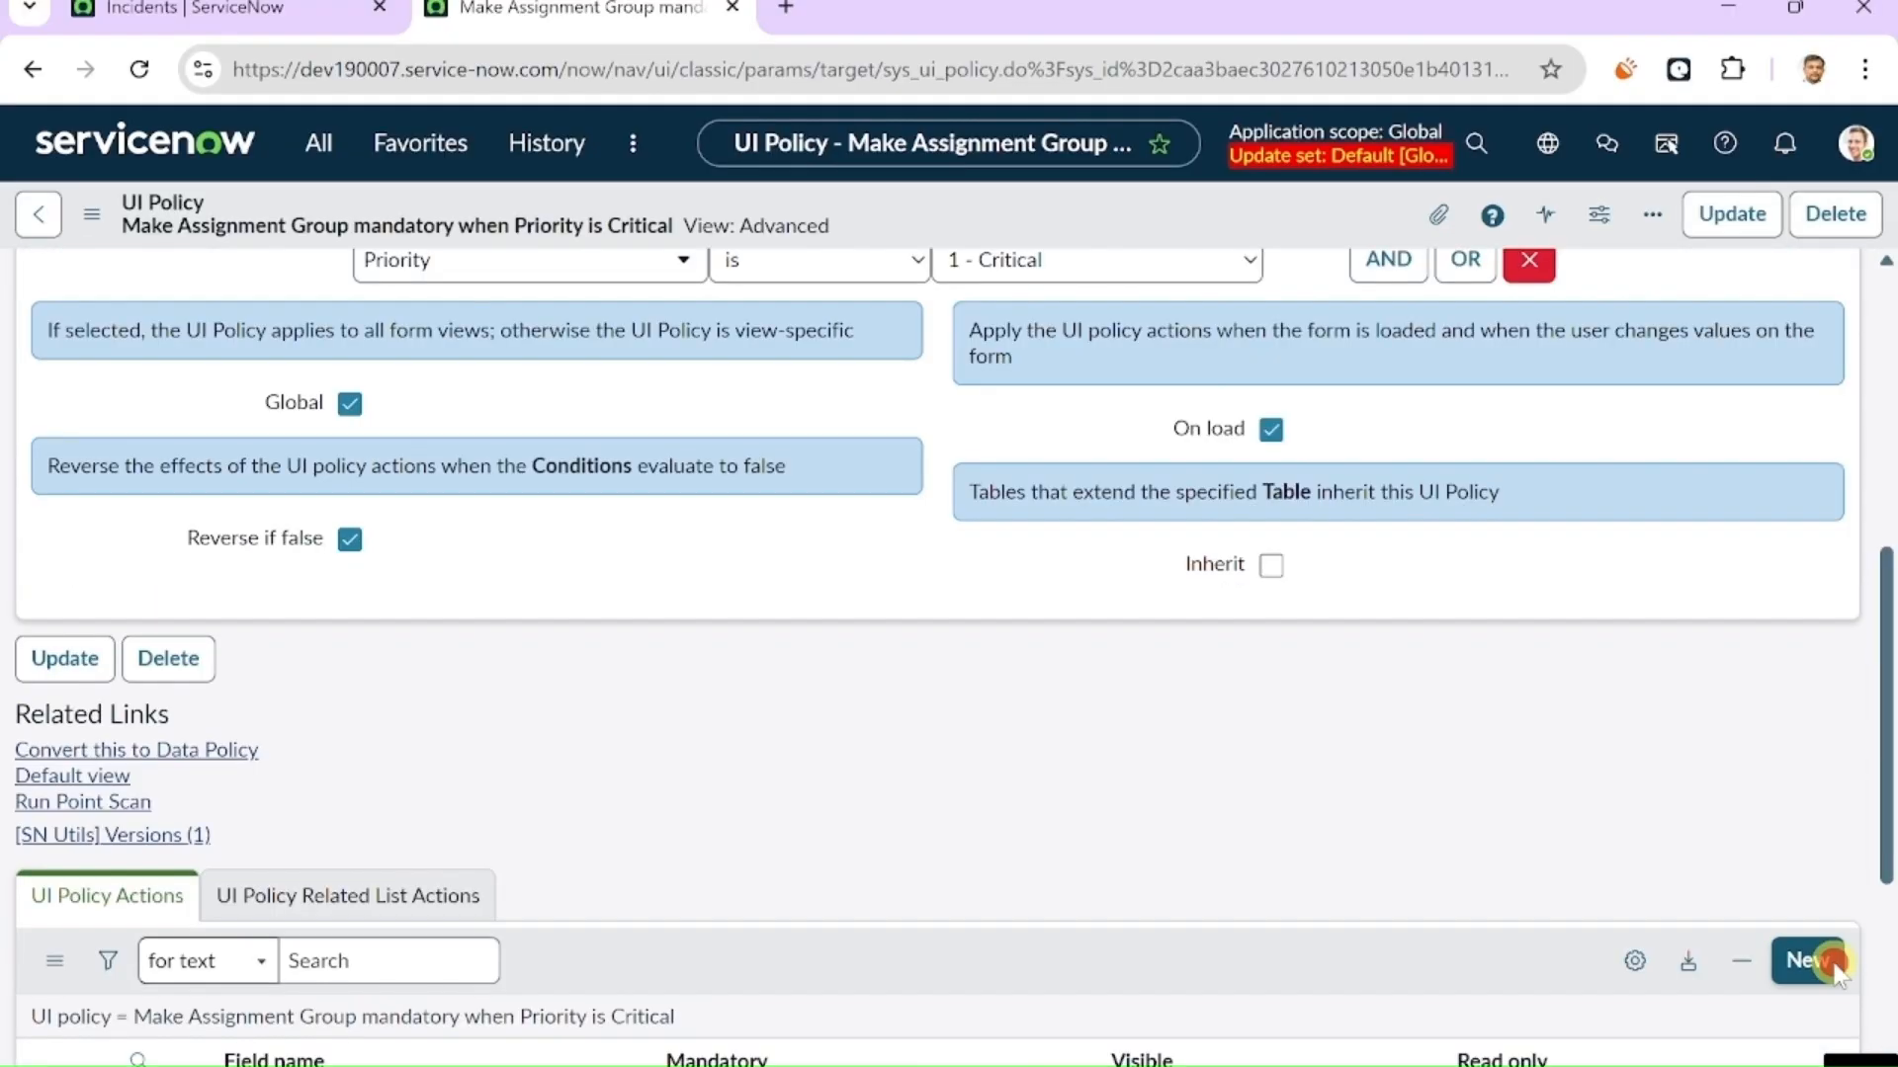
click(1810, 960)
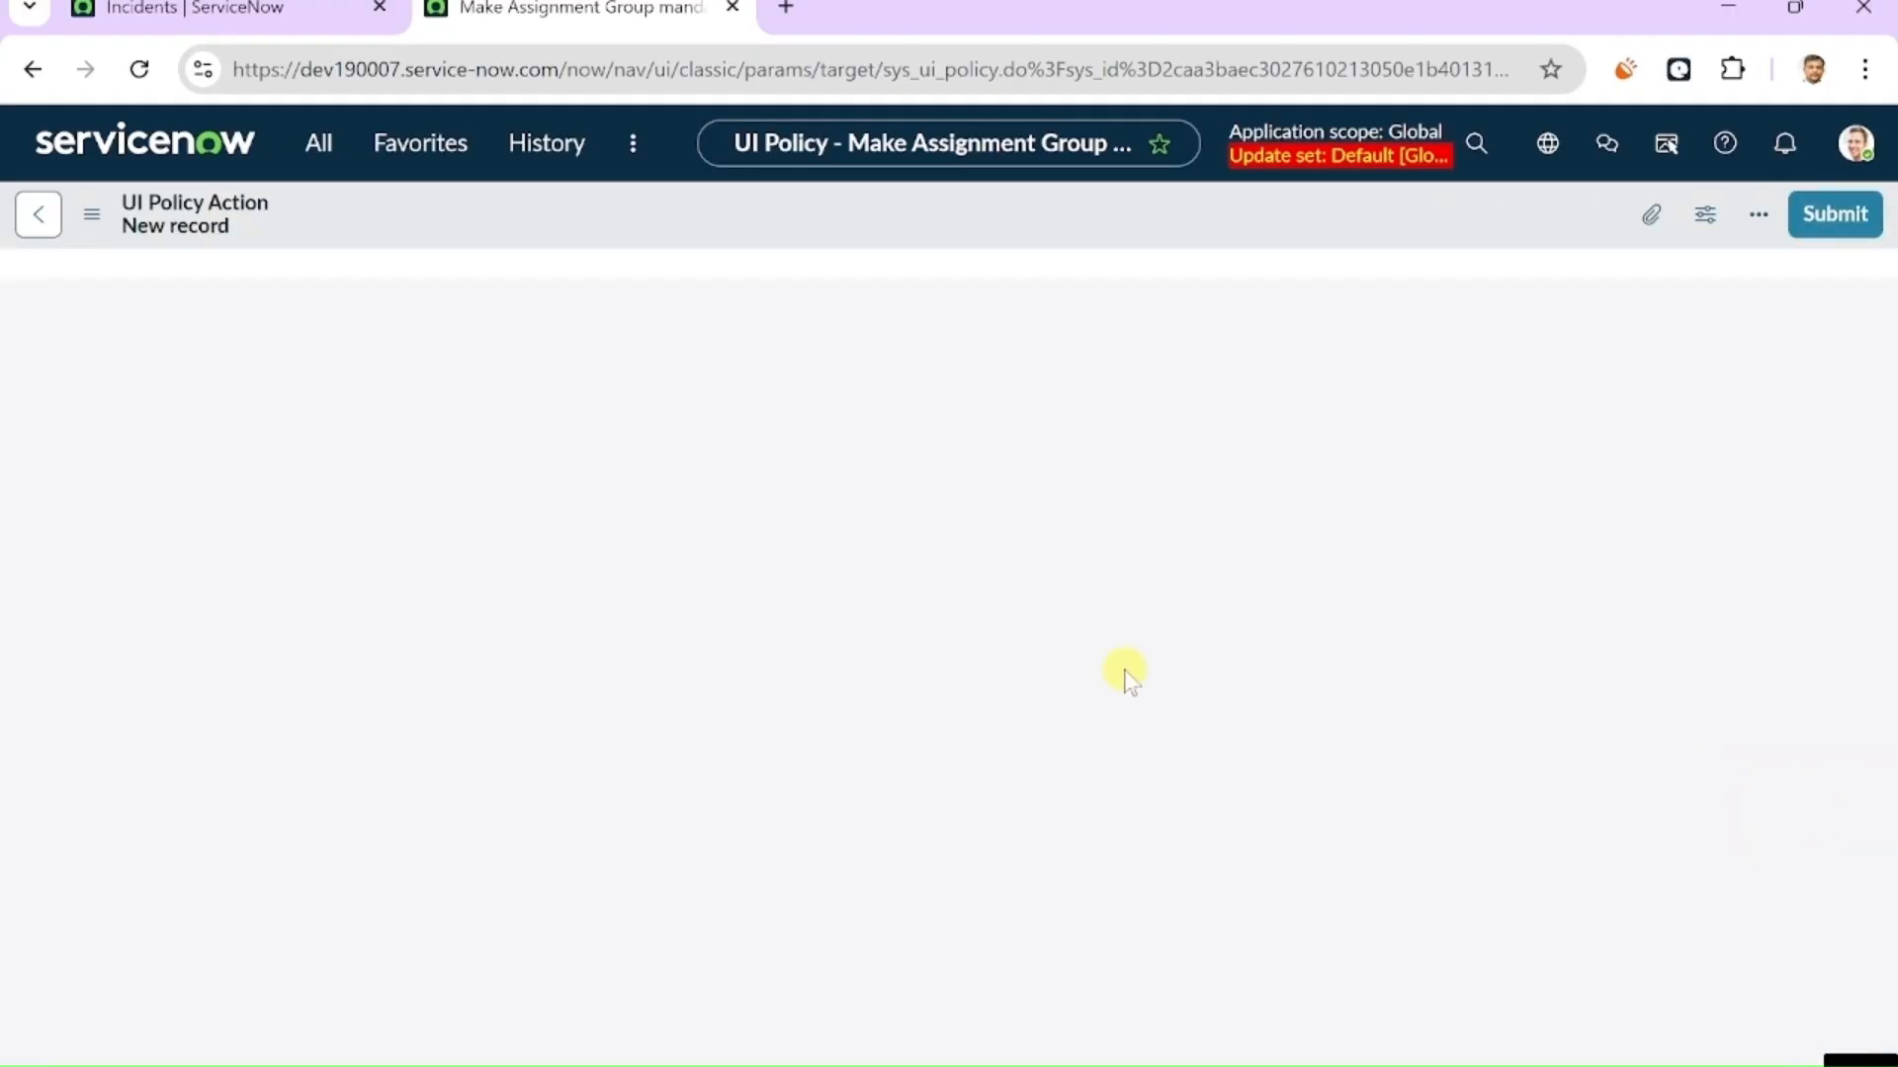
click(680, 499)
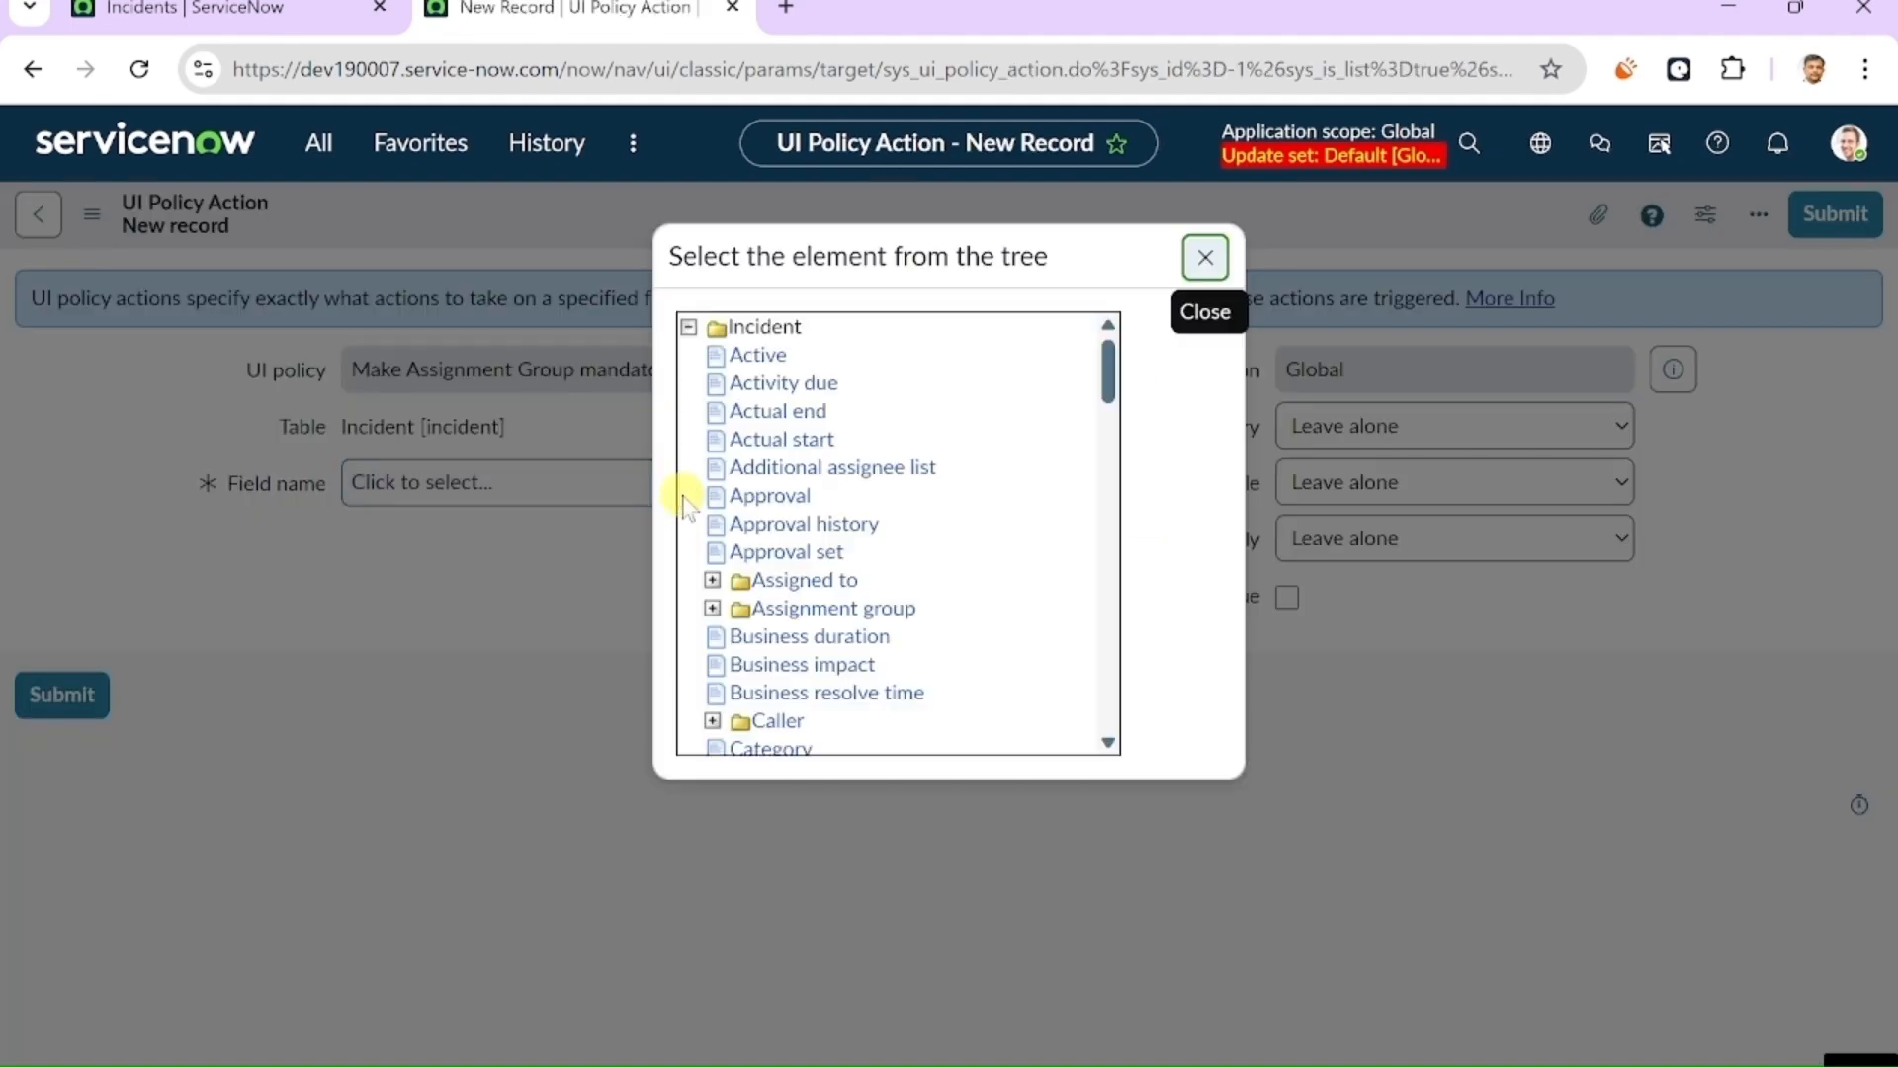
click(869, 610)
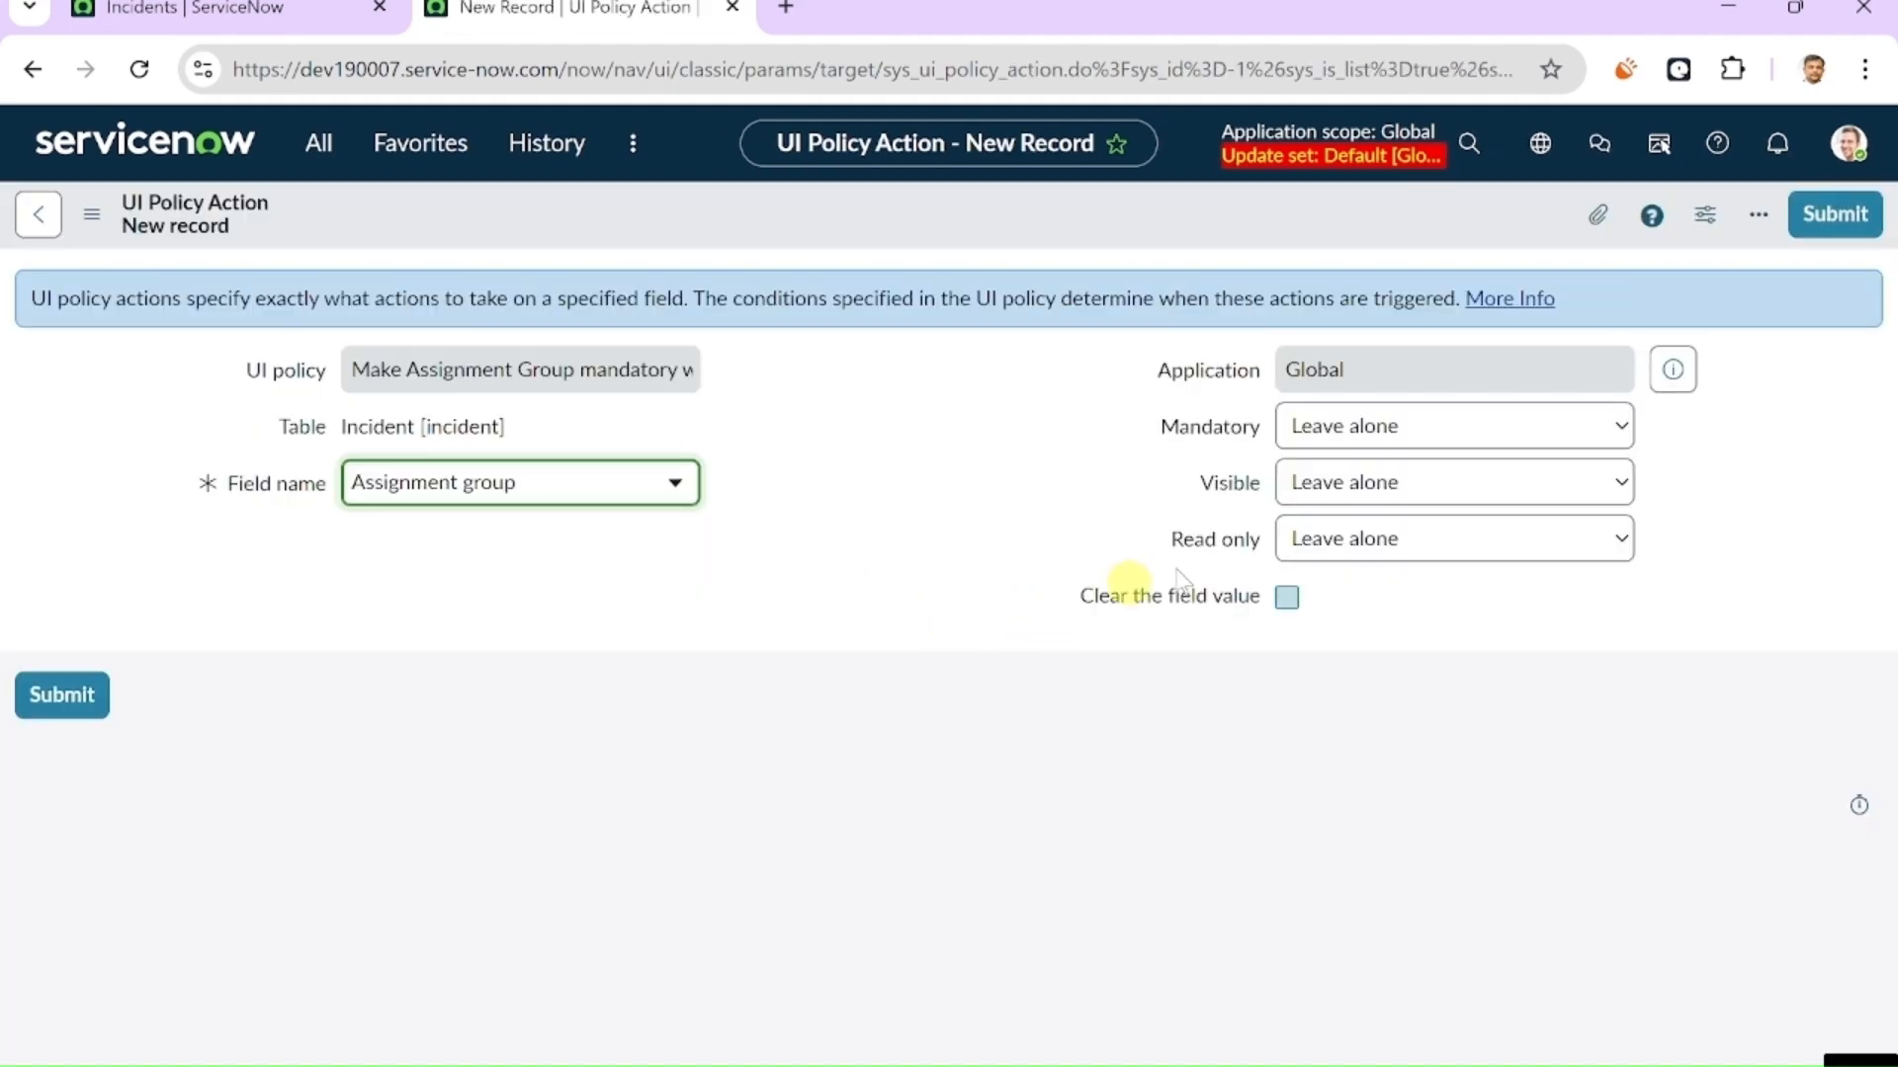
click(1388, 428)
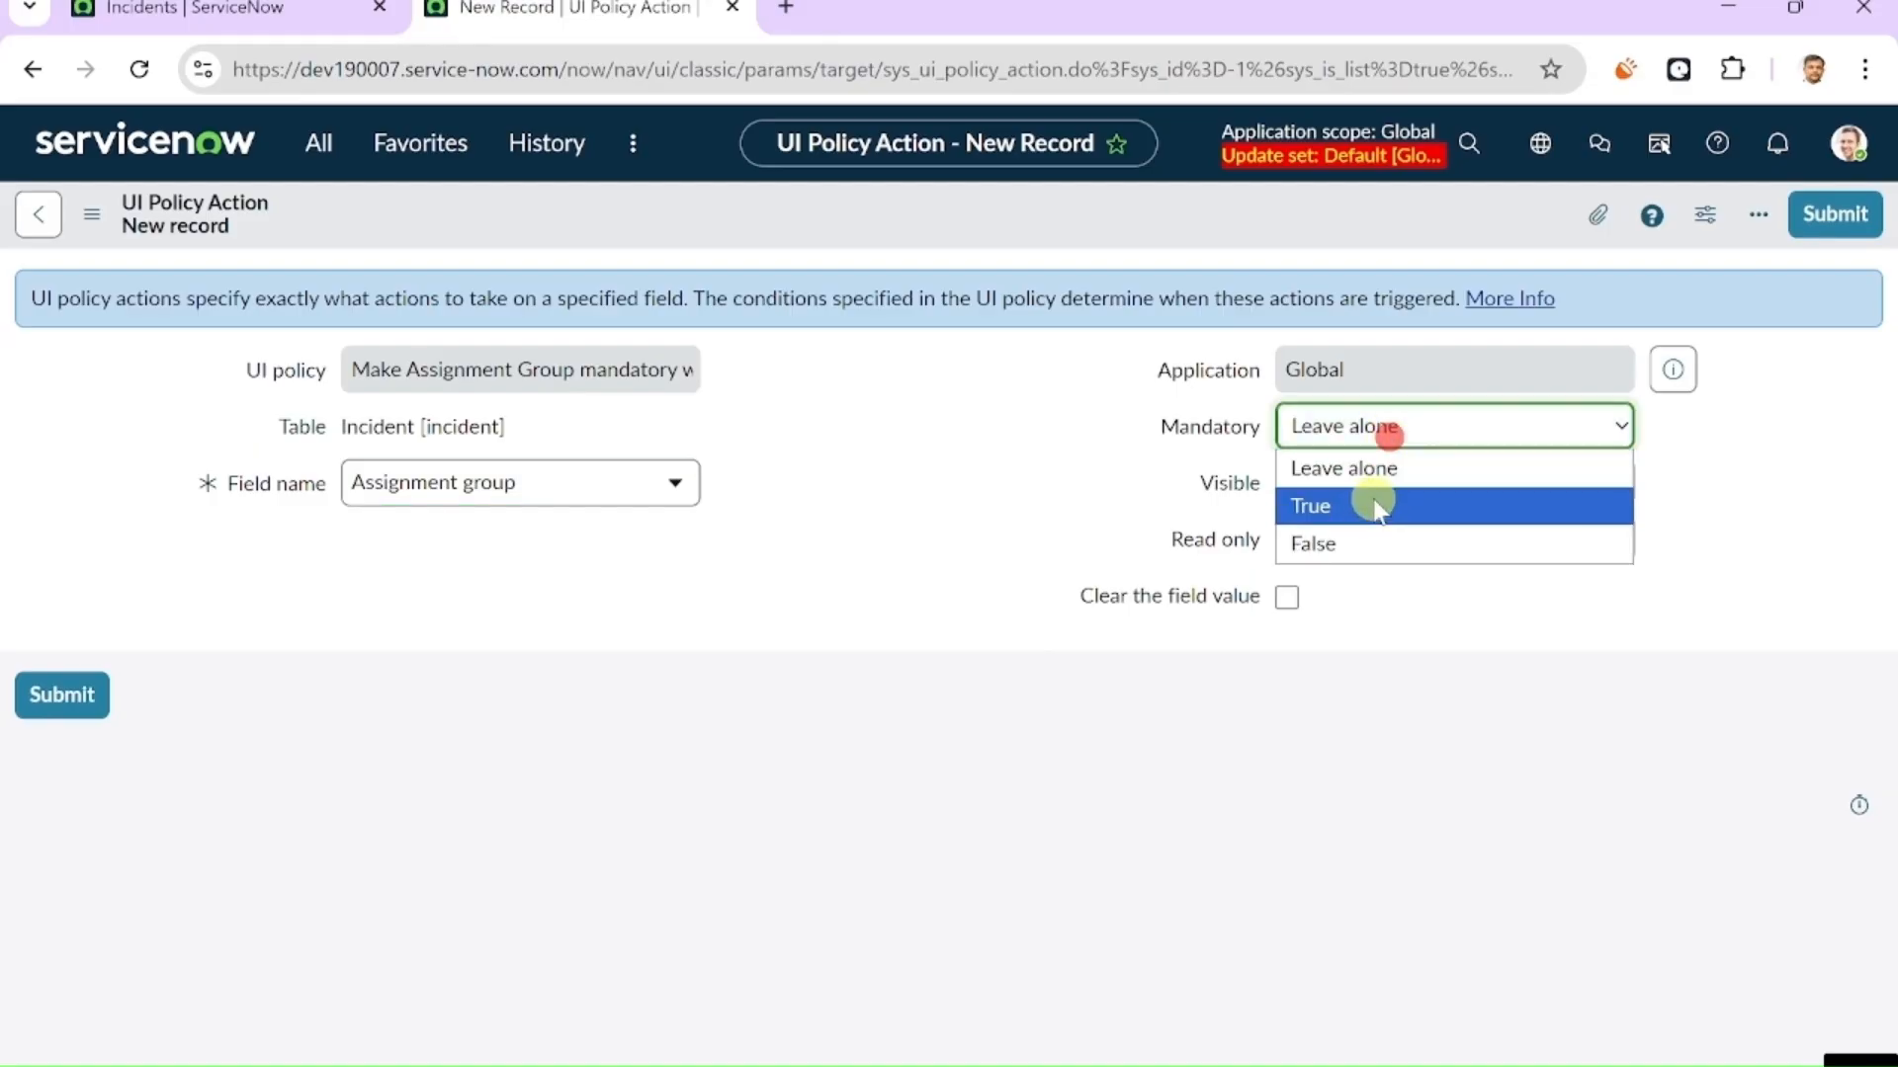
click(1365, 503)
right_click(1337, 234)
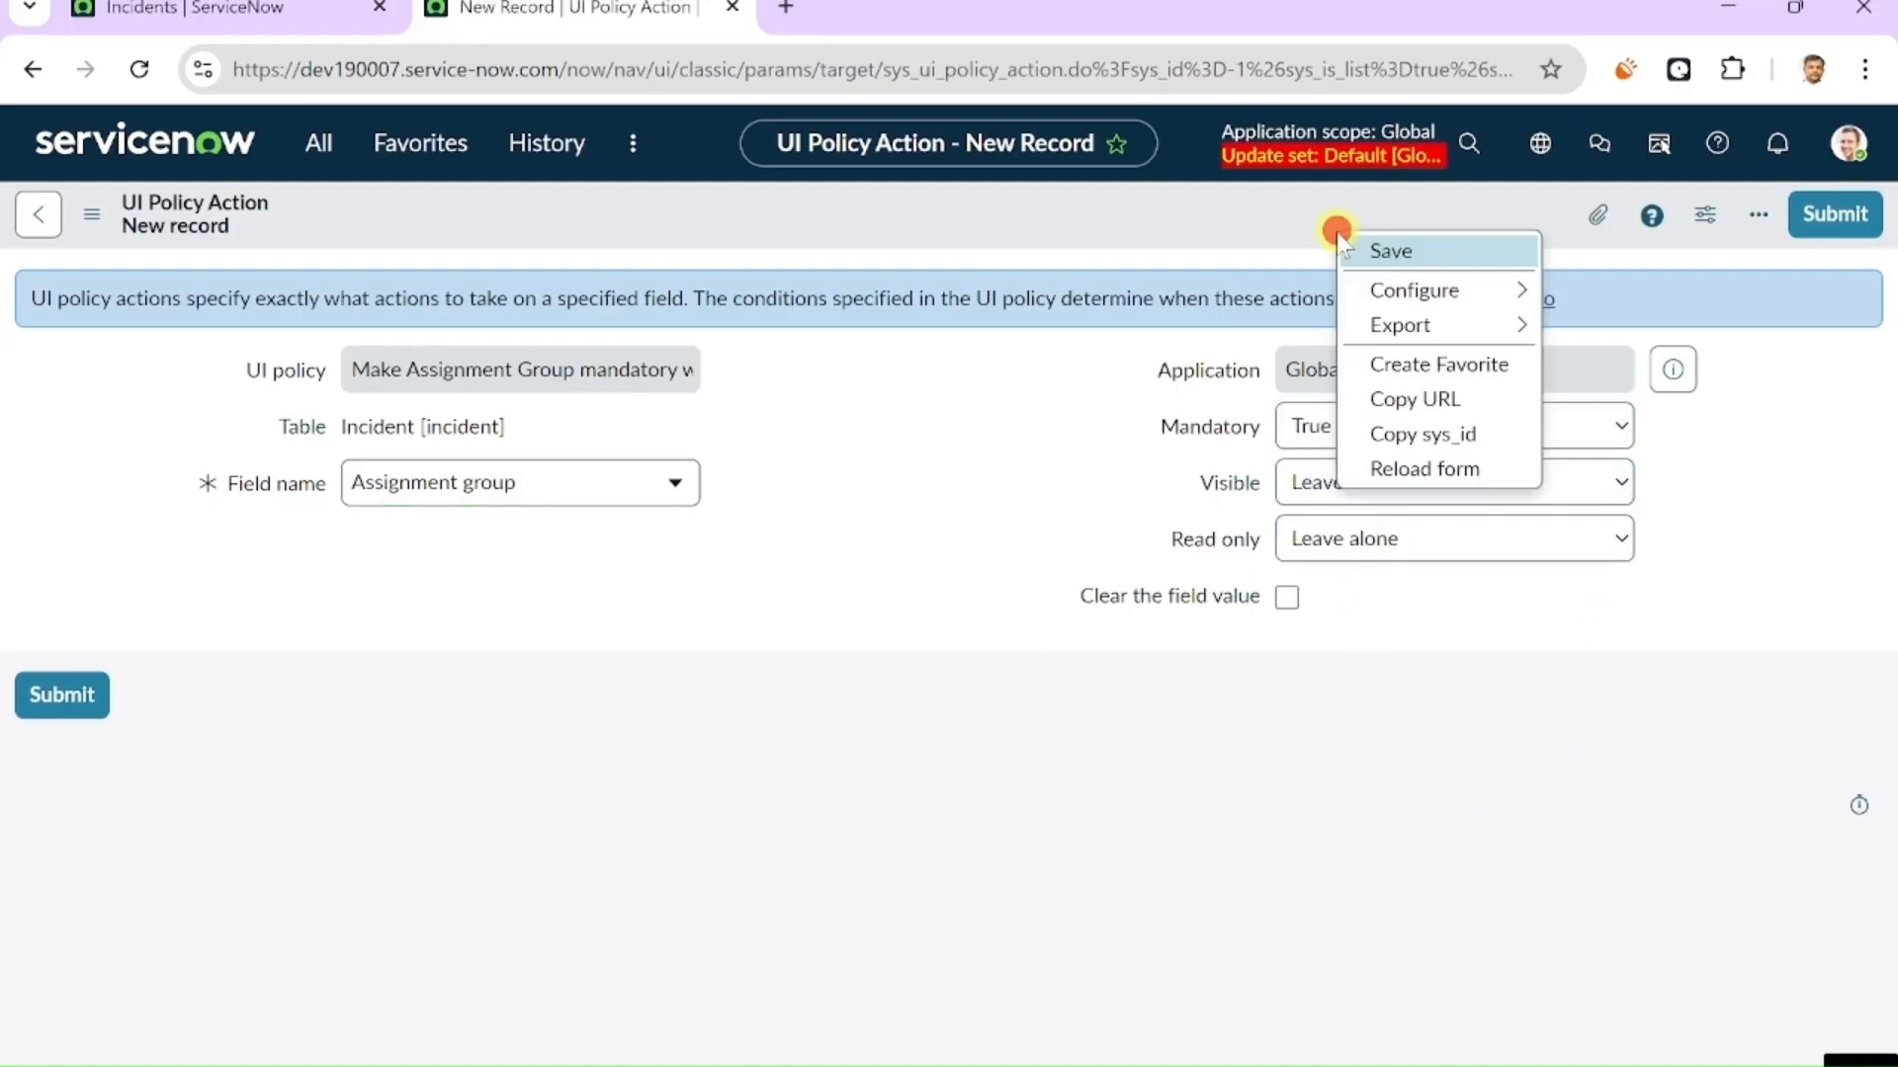
click(1374, 253)
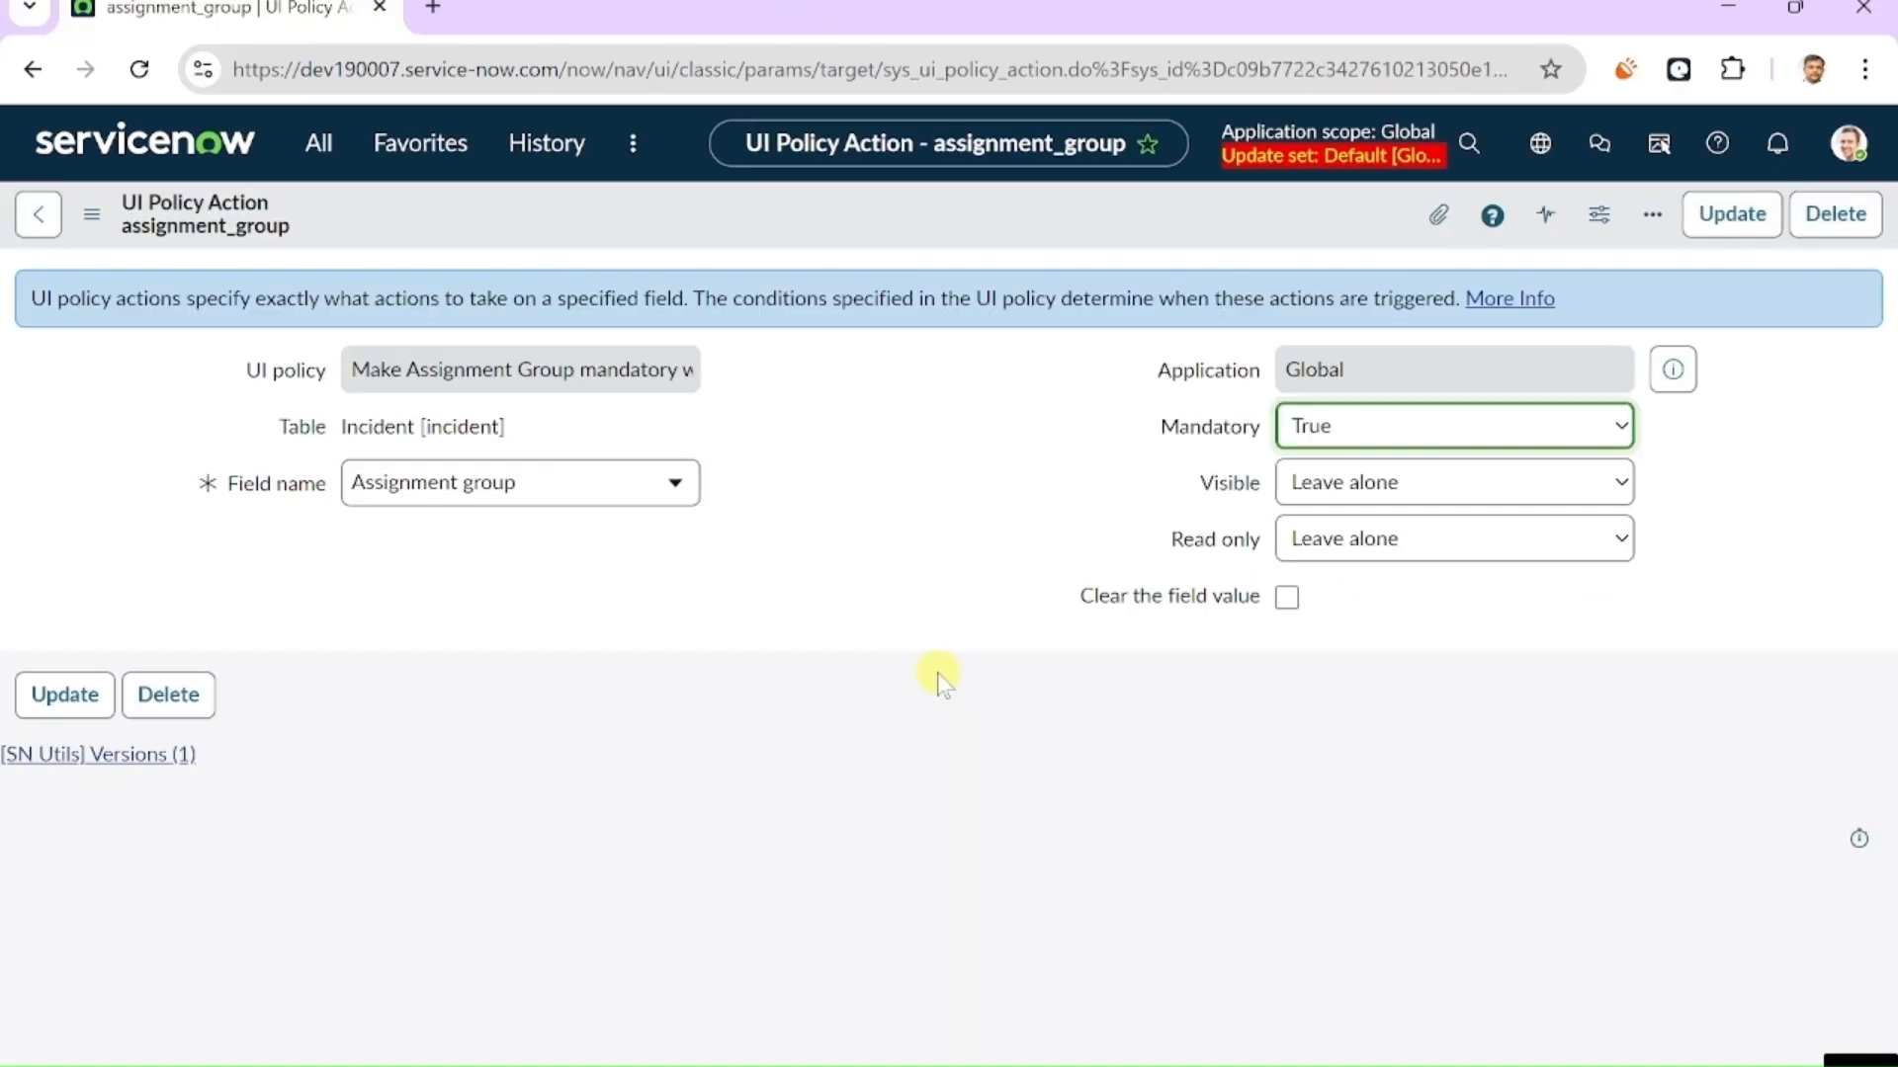
- Reopen the "Make Assignment Group mandatory when Priority is Critical" policy from the UI Policies list and review its condition and assignment_group action
click(41, 216)
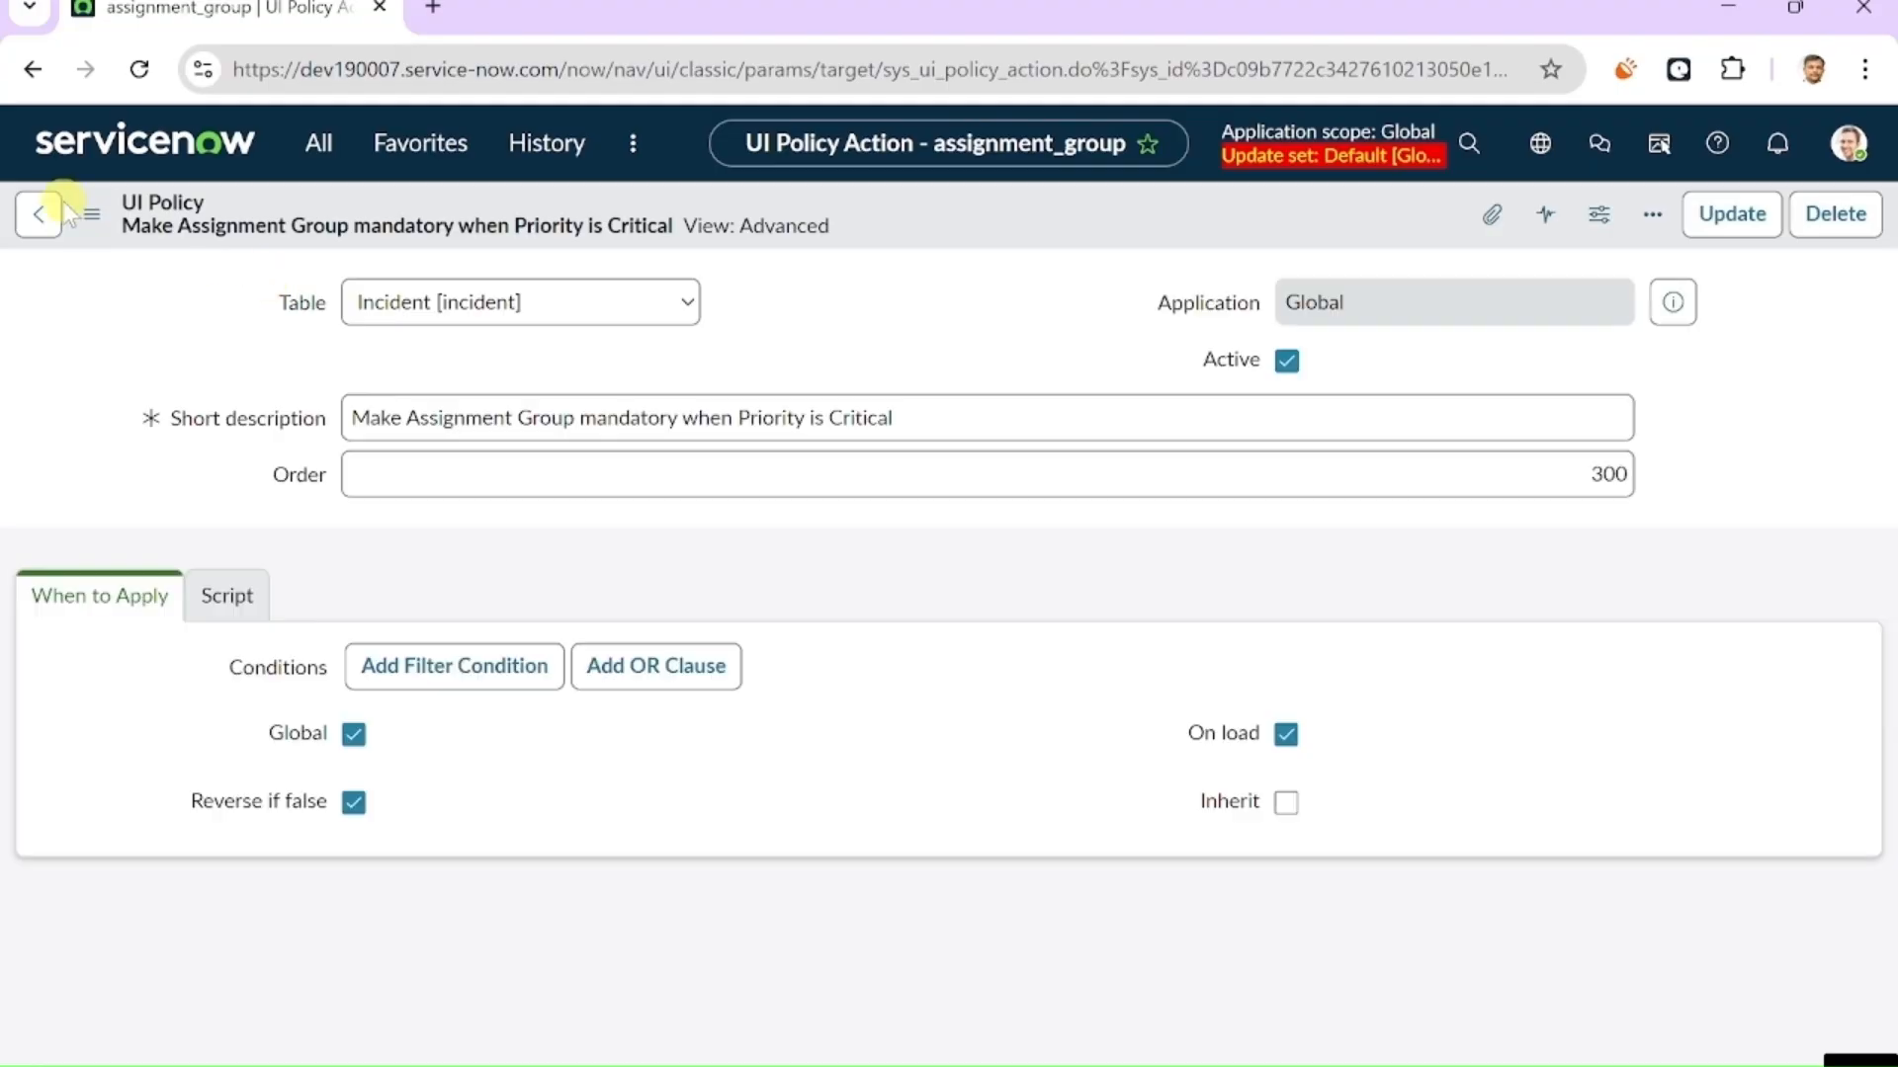
click(50, 213)
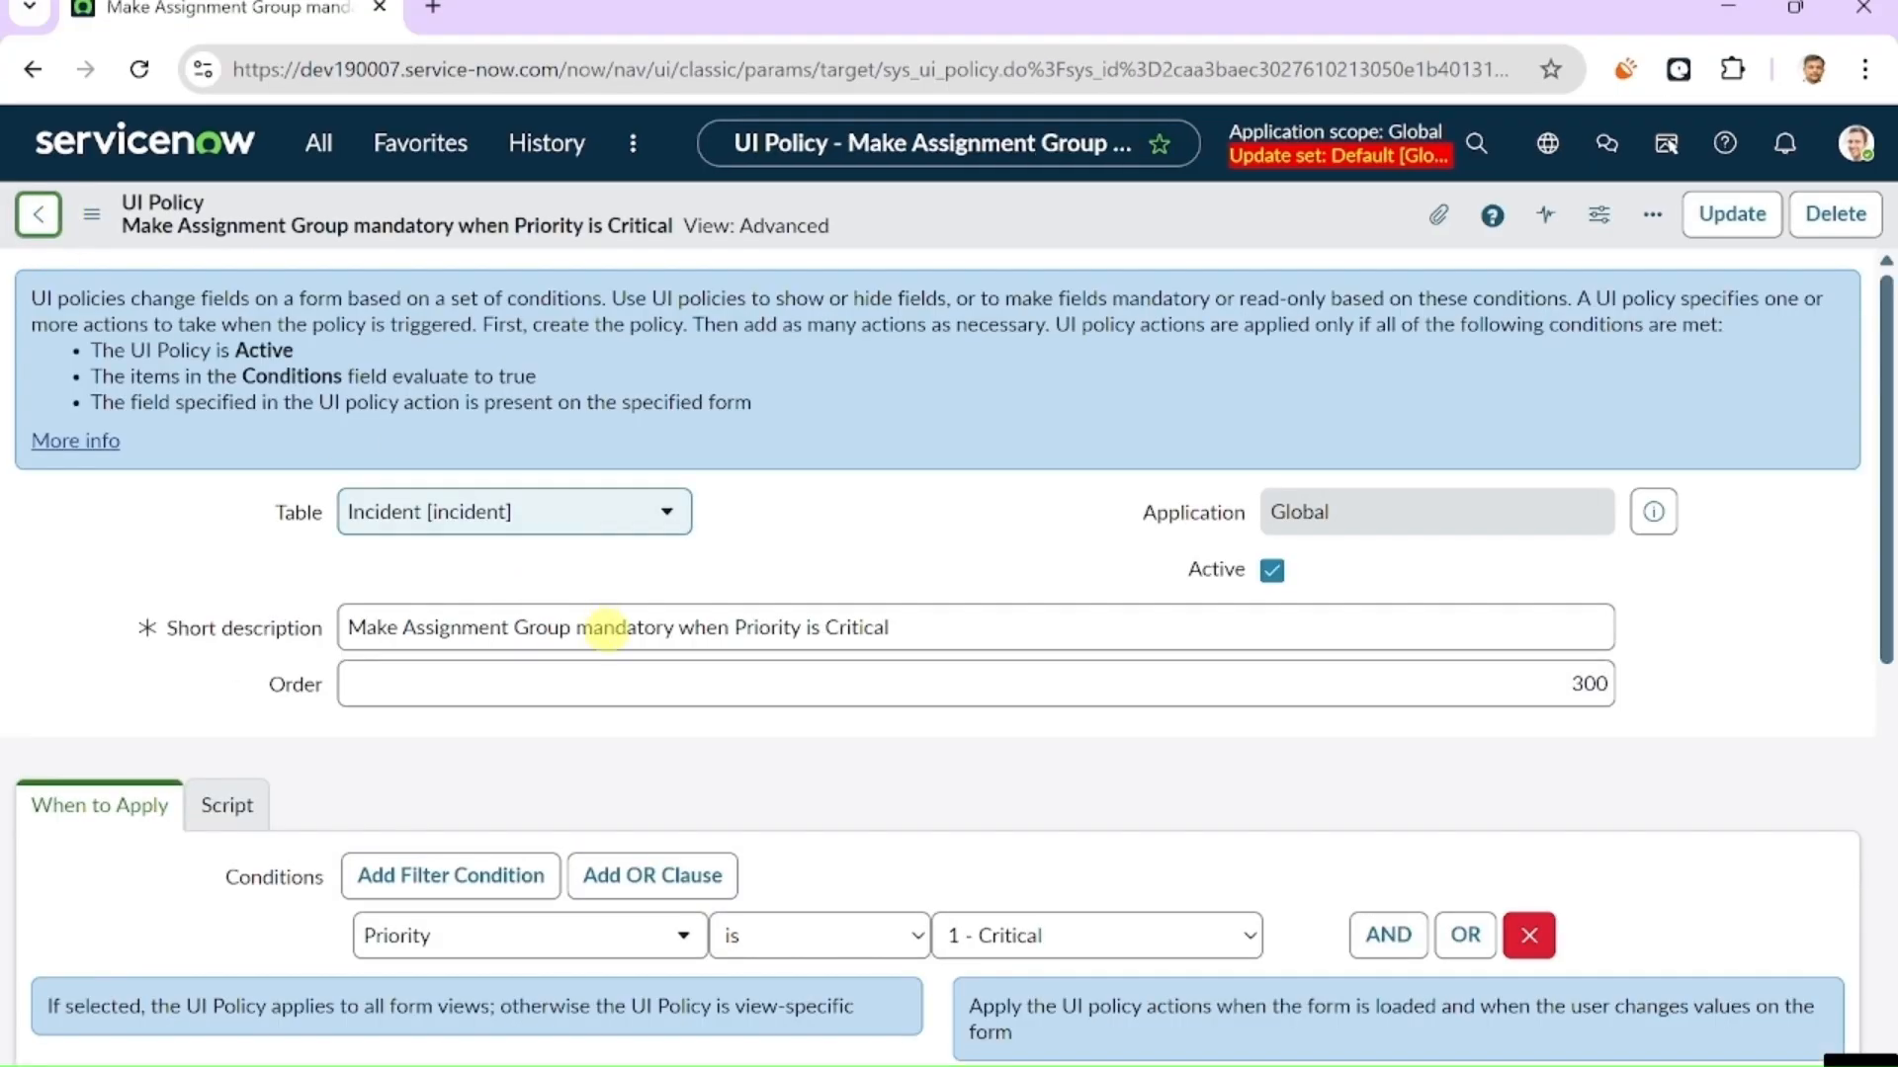
click(32, 212)
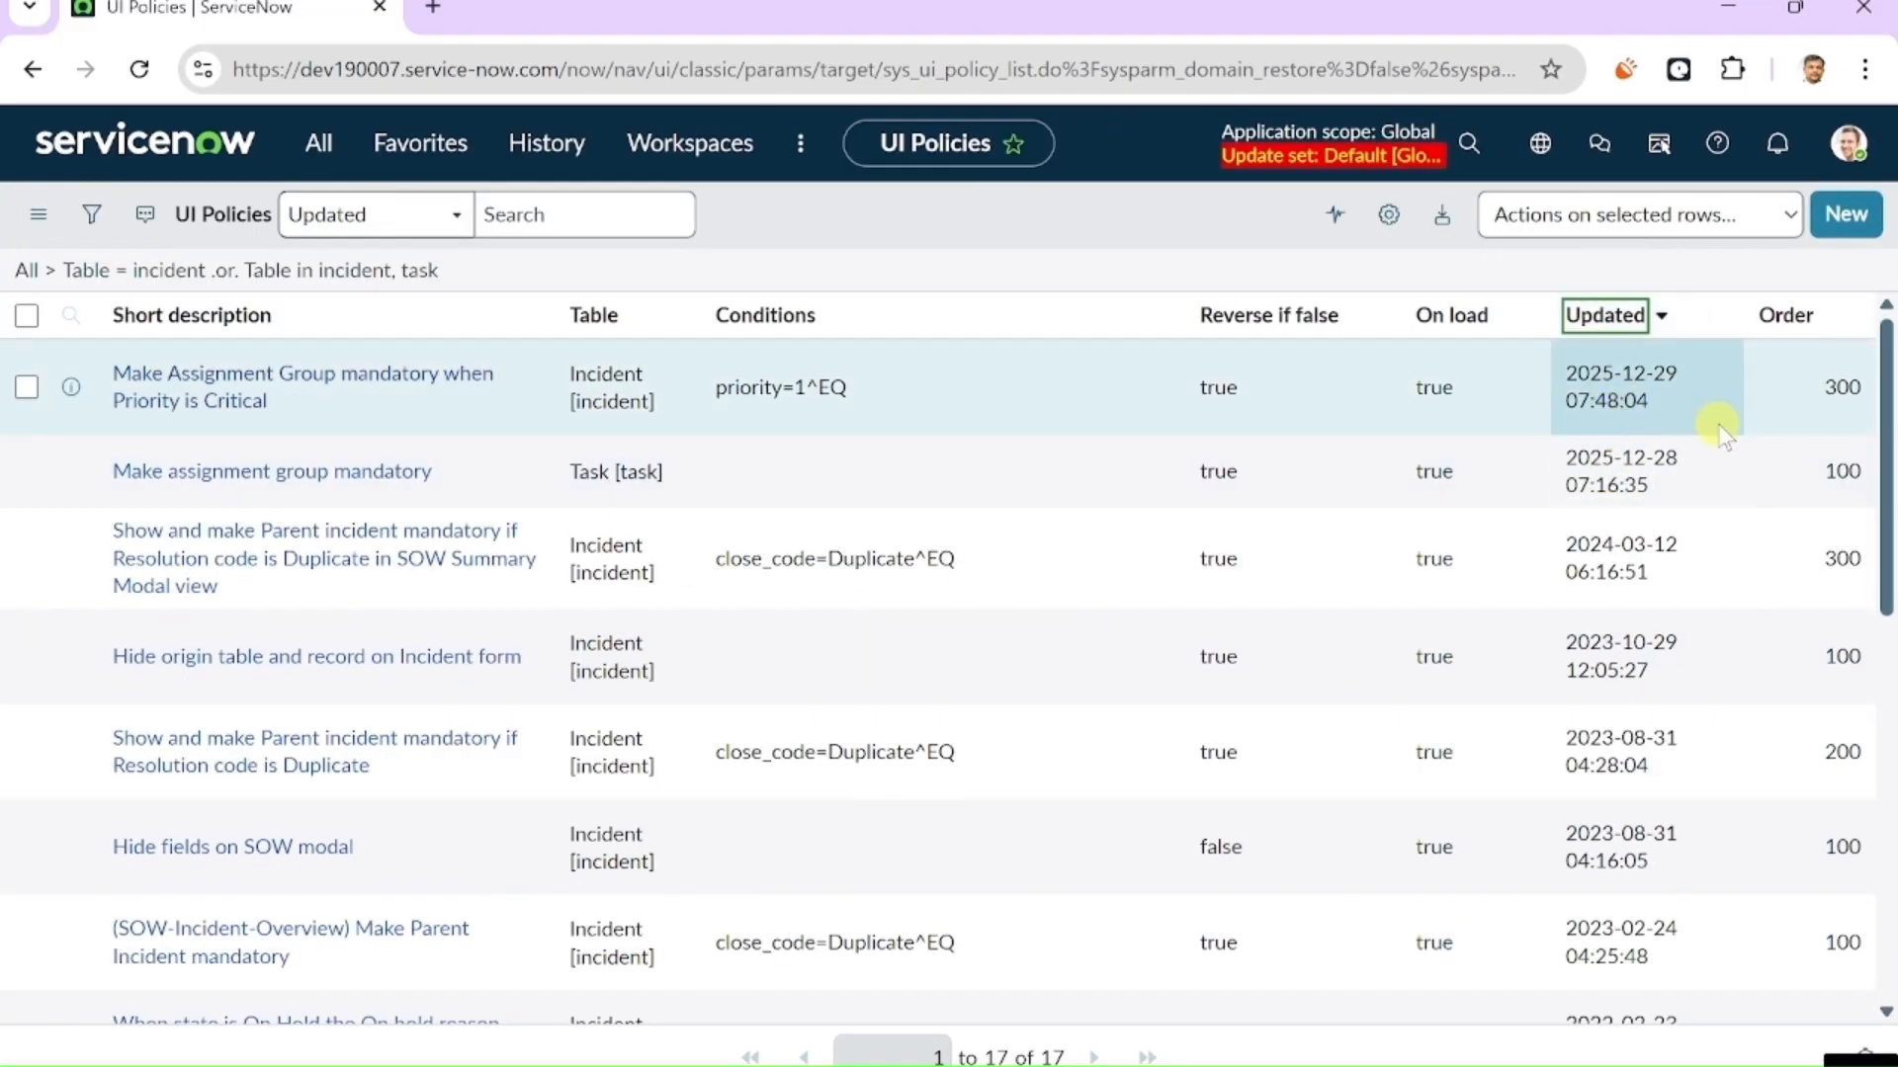
click(249, 378)
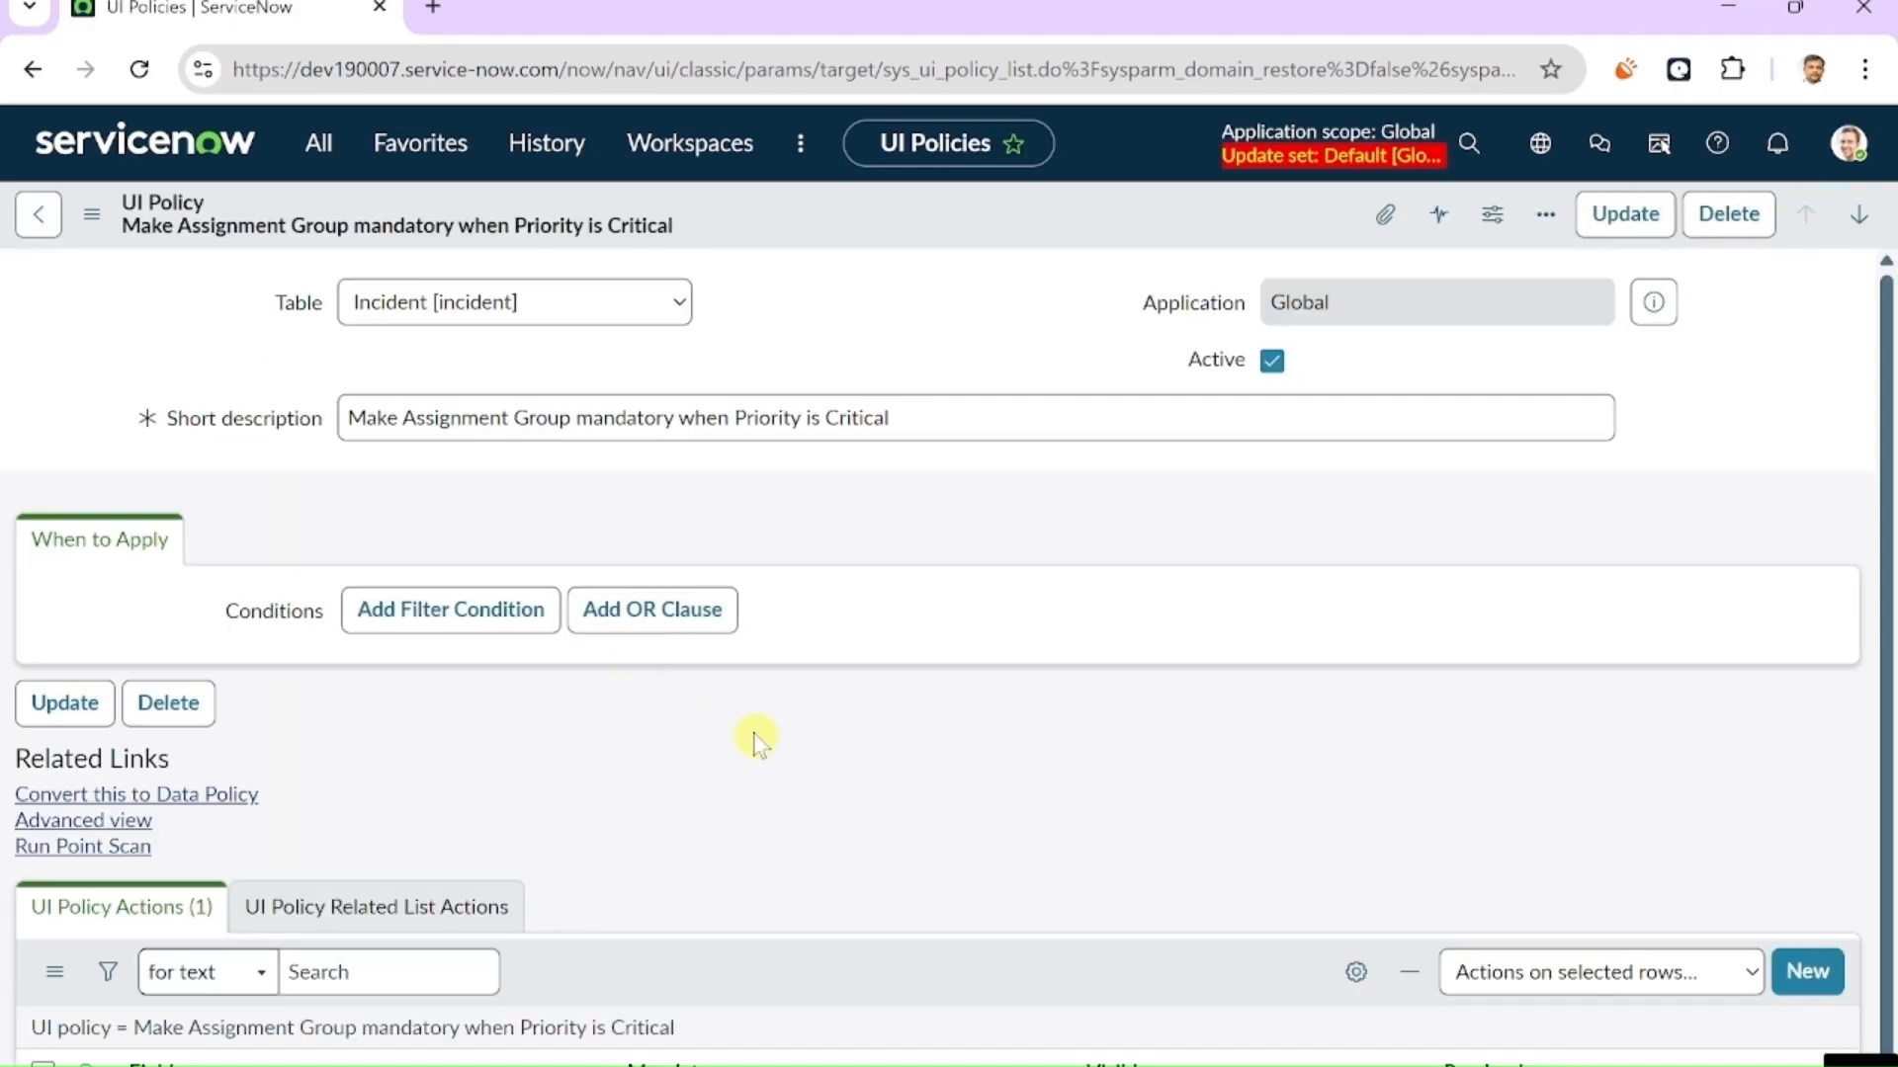
scroll(763, 721, down, 2)
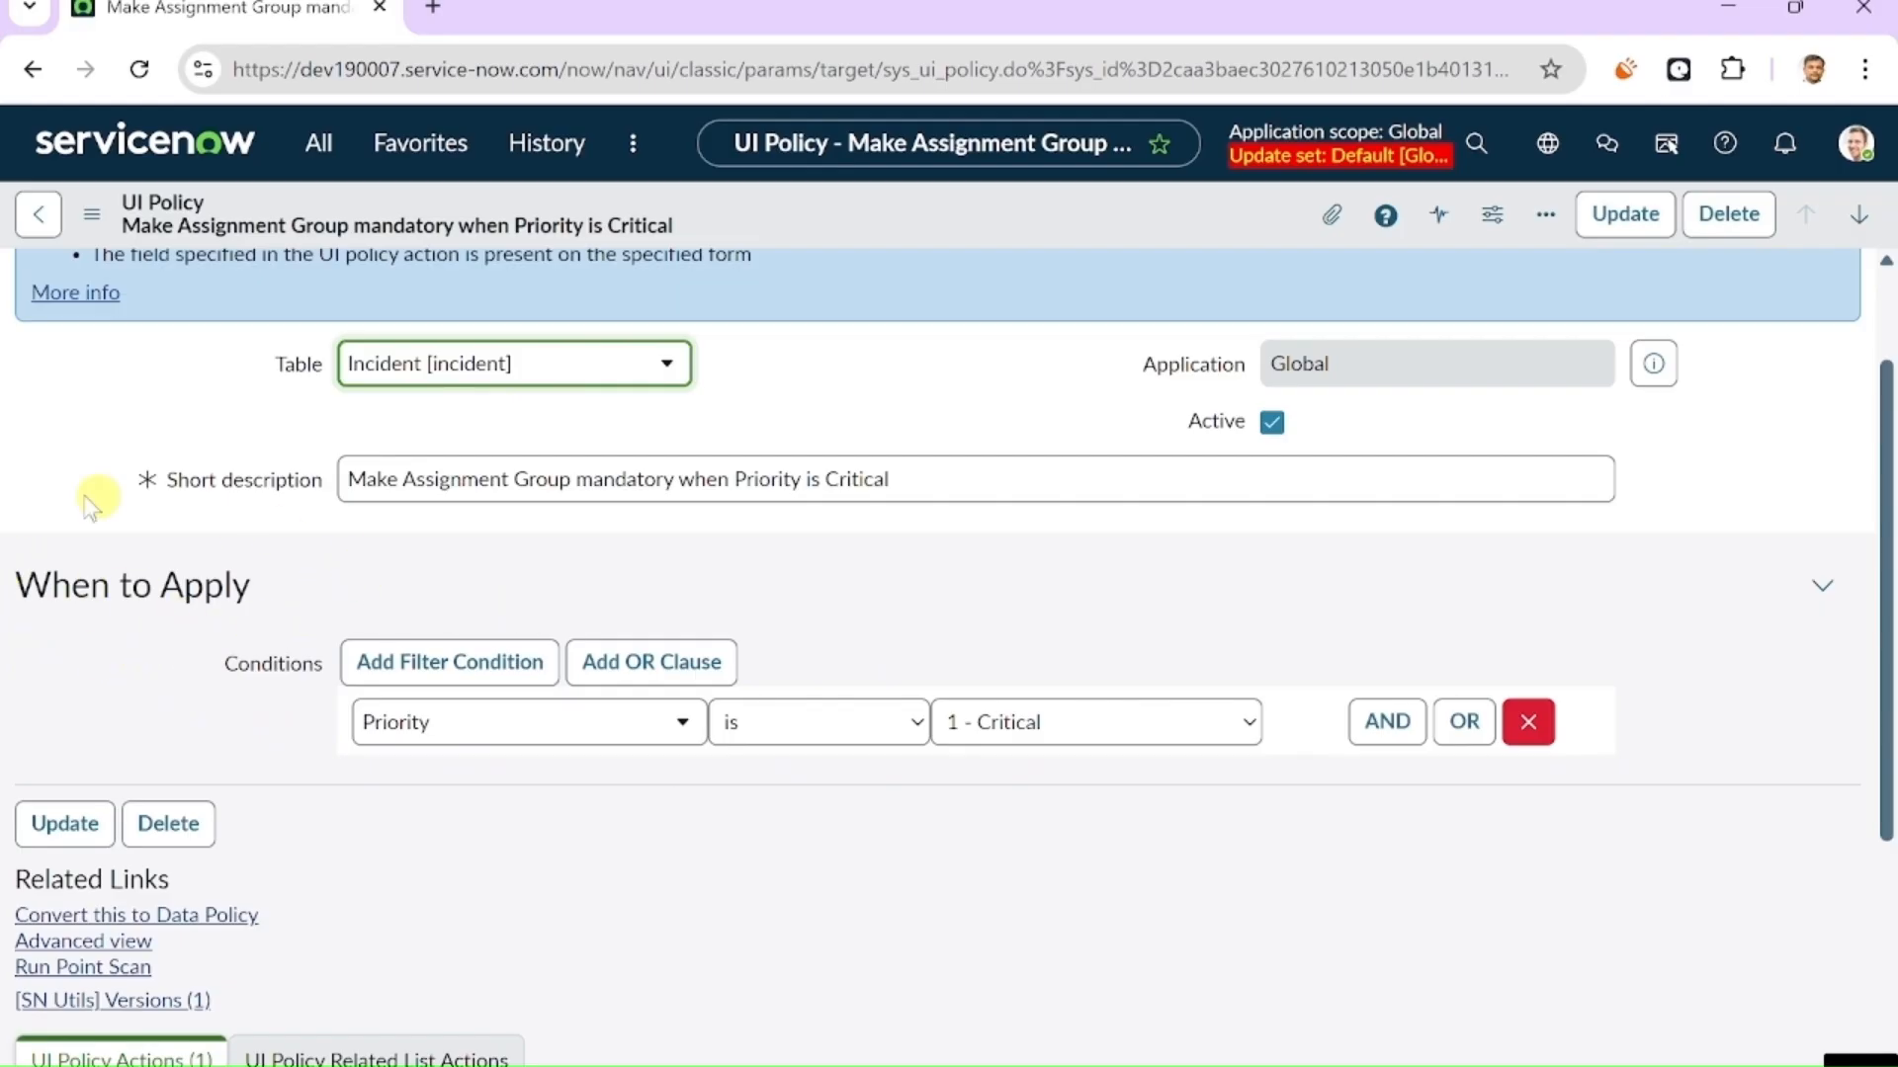
scroll(669, 847, down, 5)
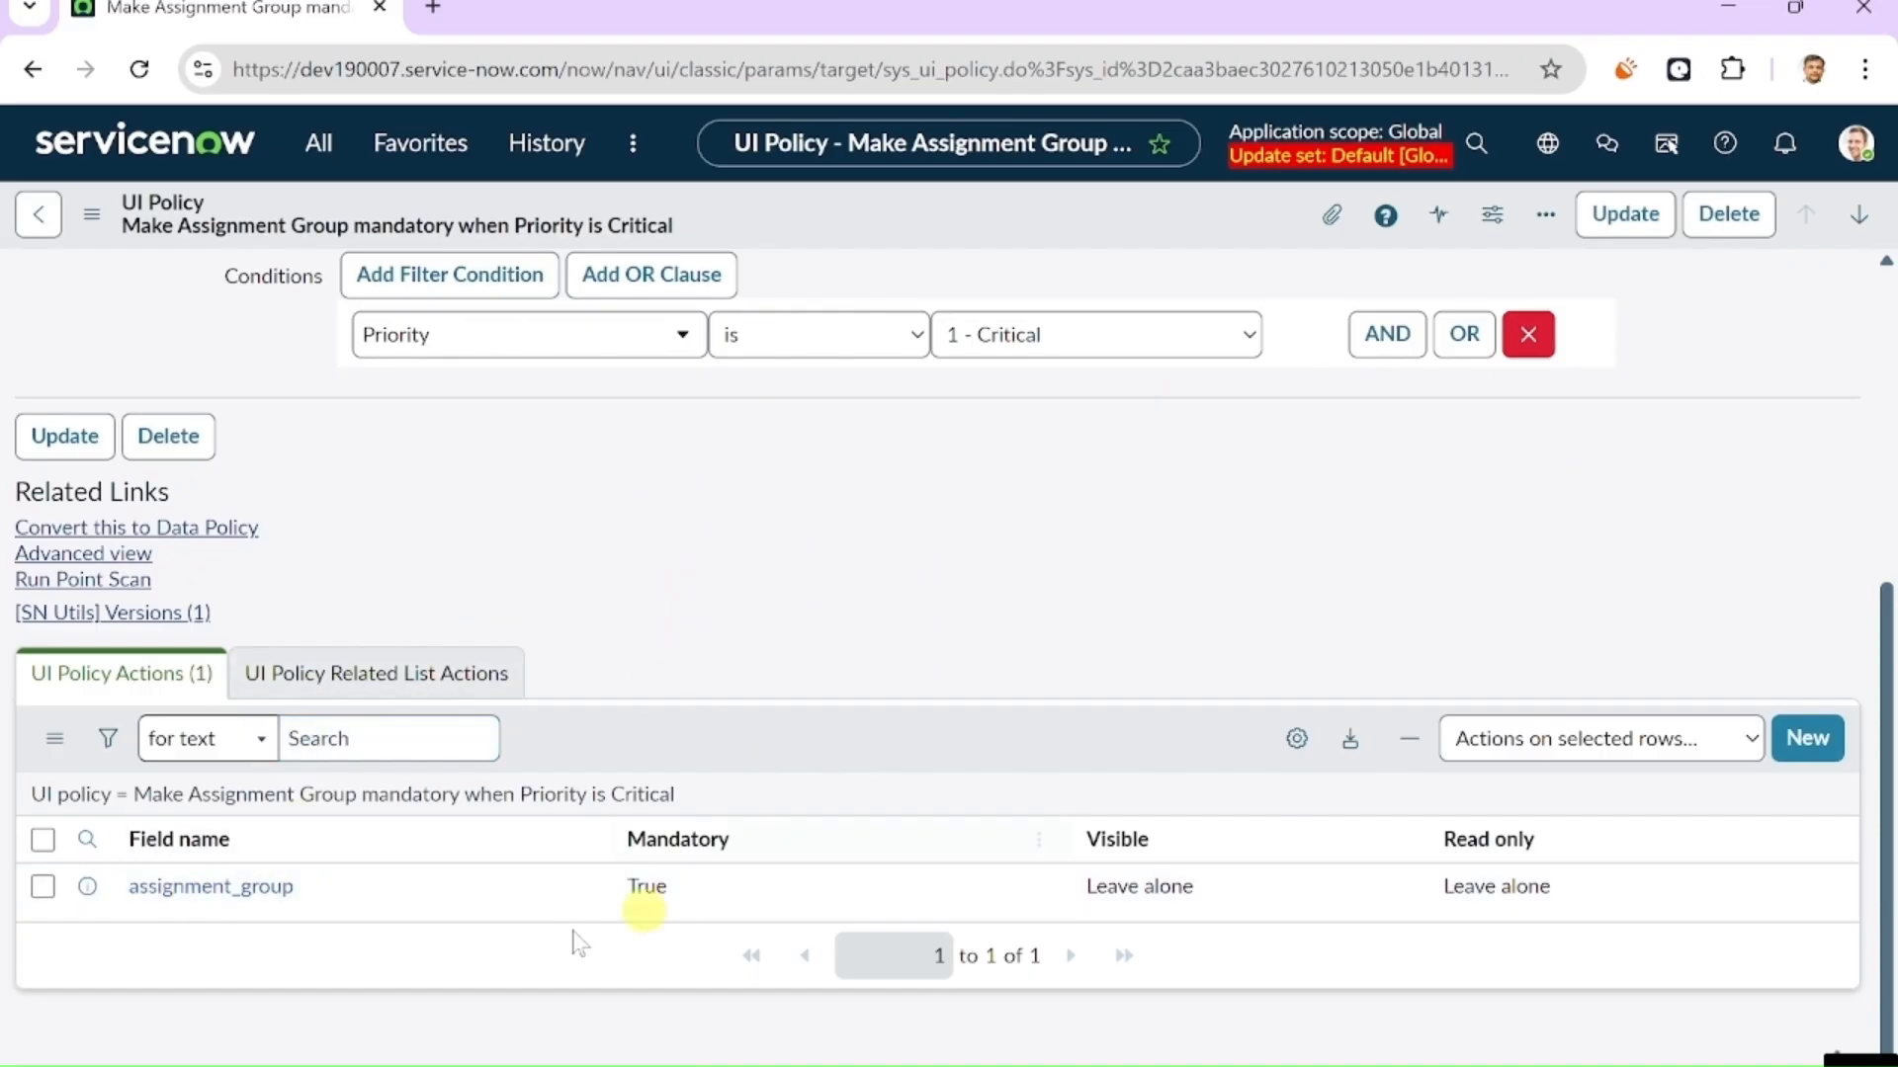
click(247, 889)
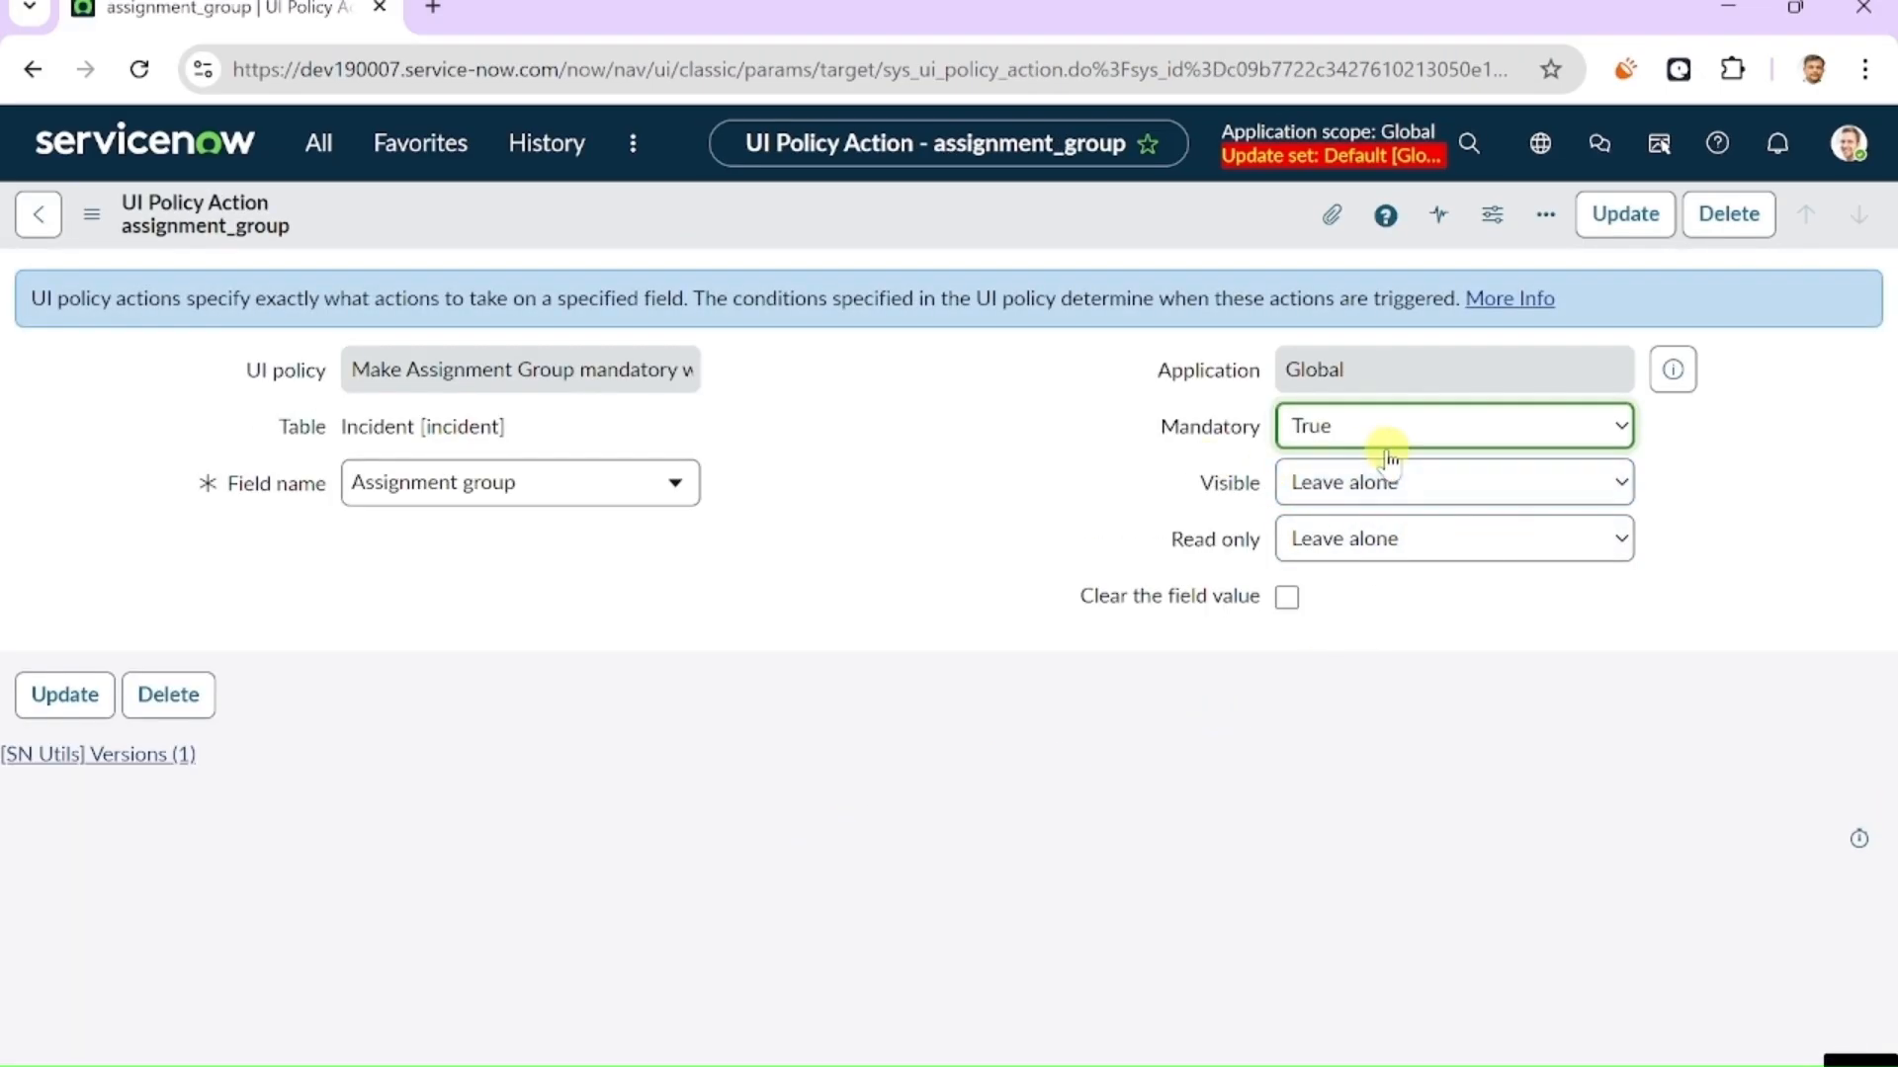
click(38, 215)
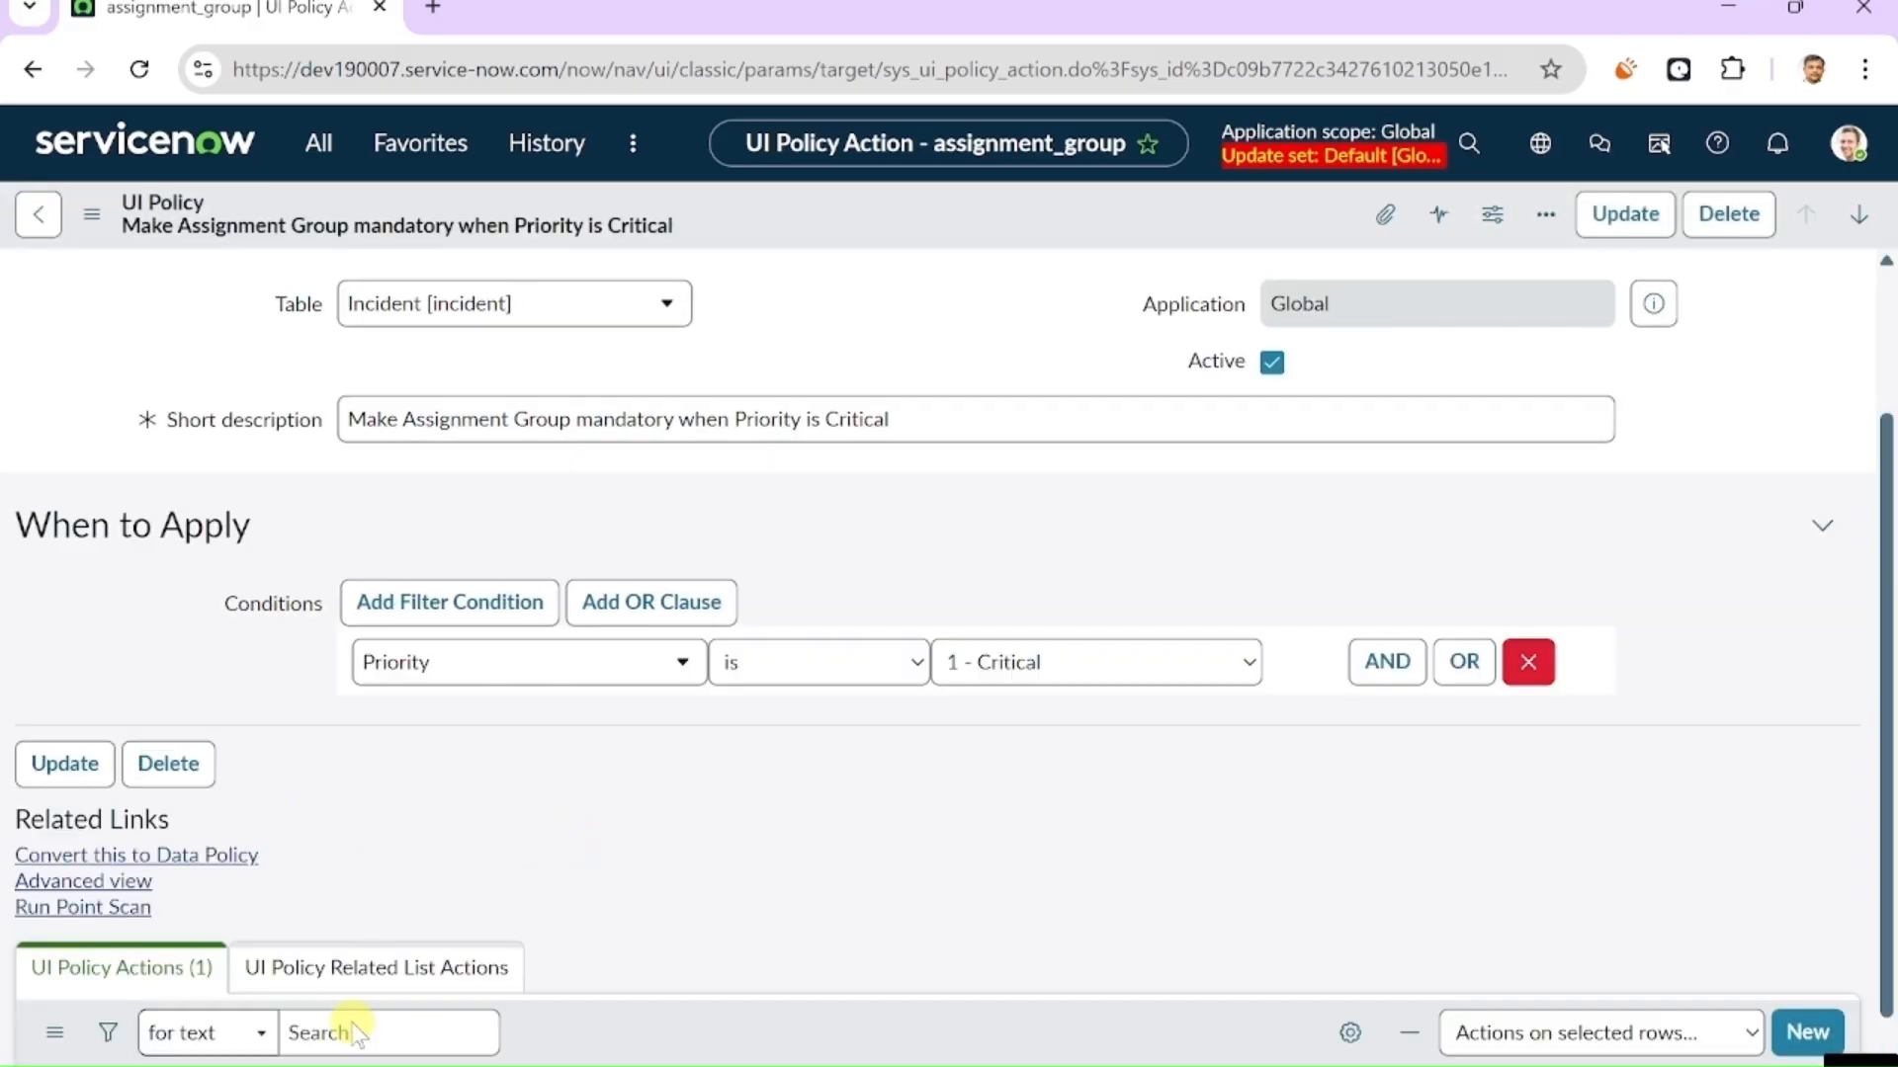
scroll(603, 880, down, 3)
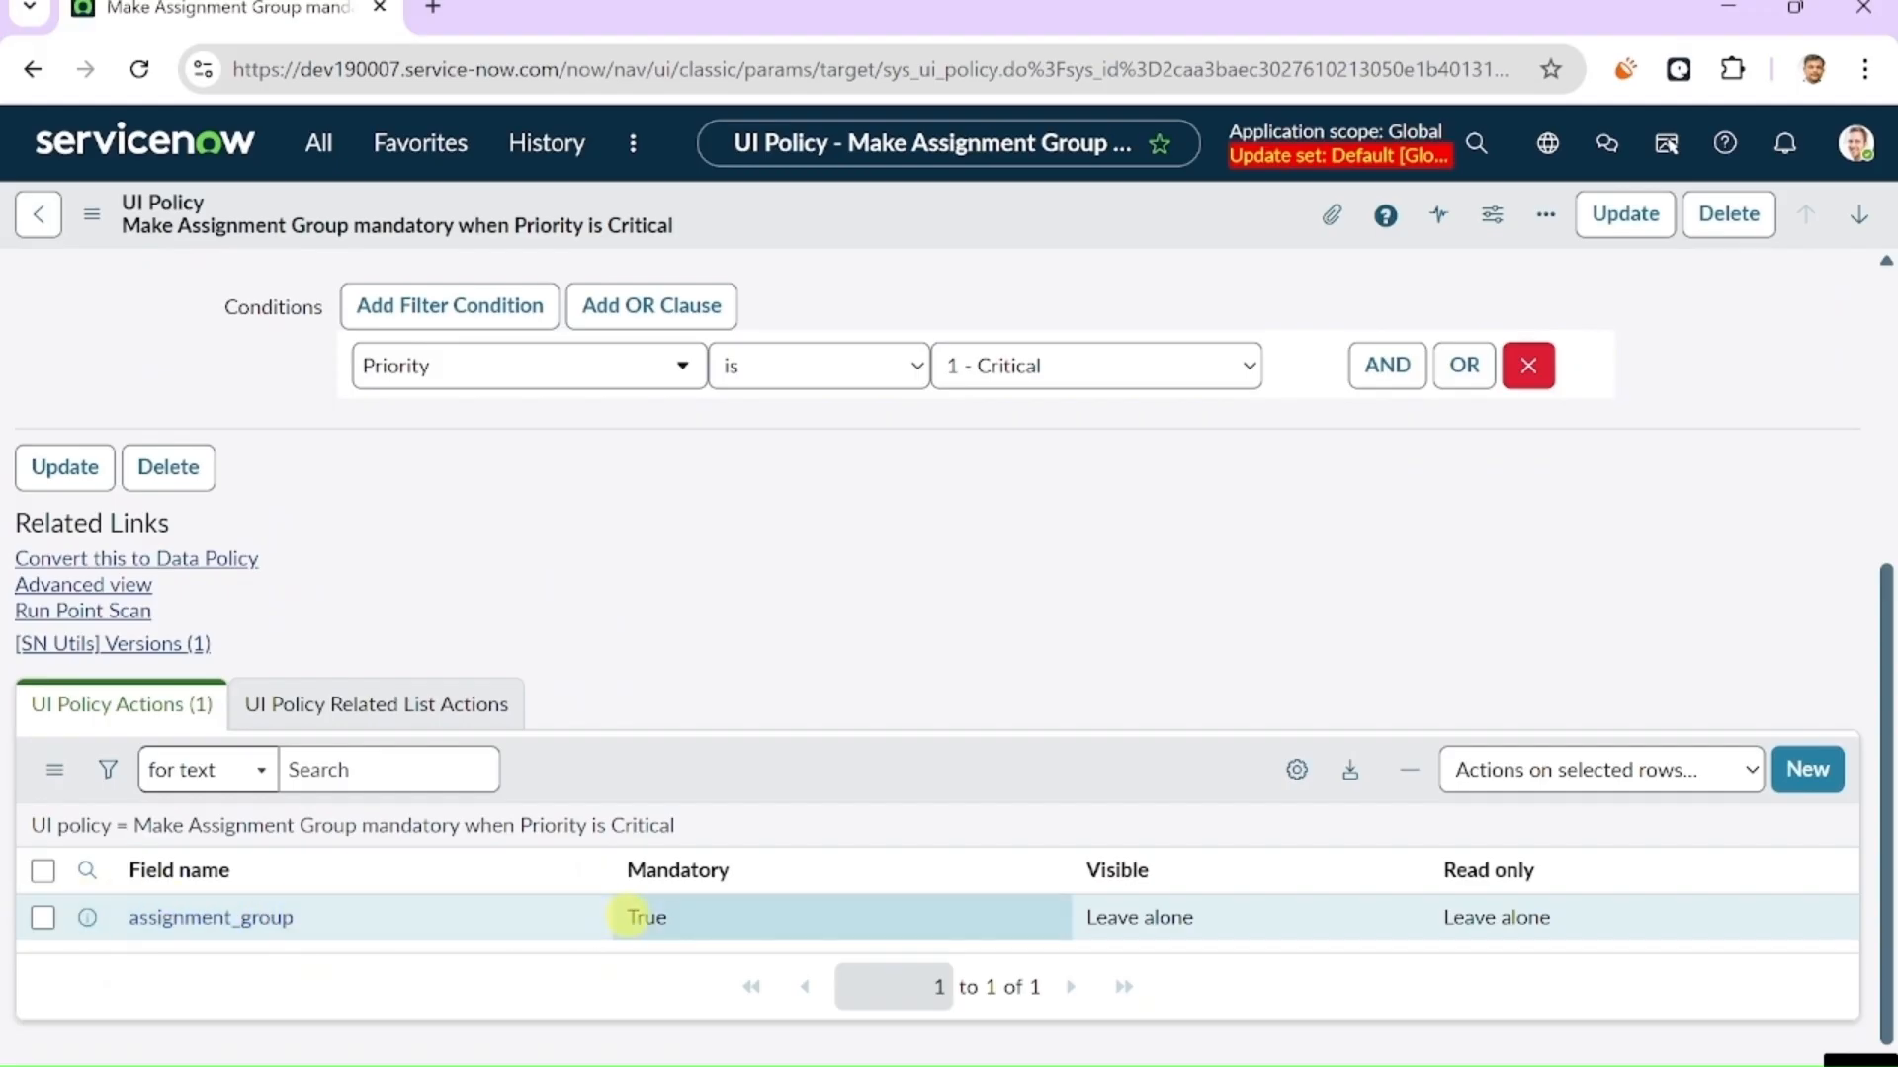
scroll(441, 610, up, 5)
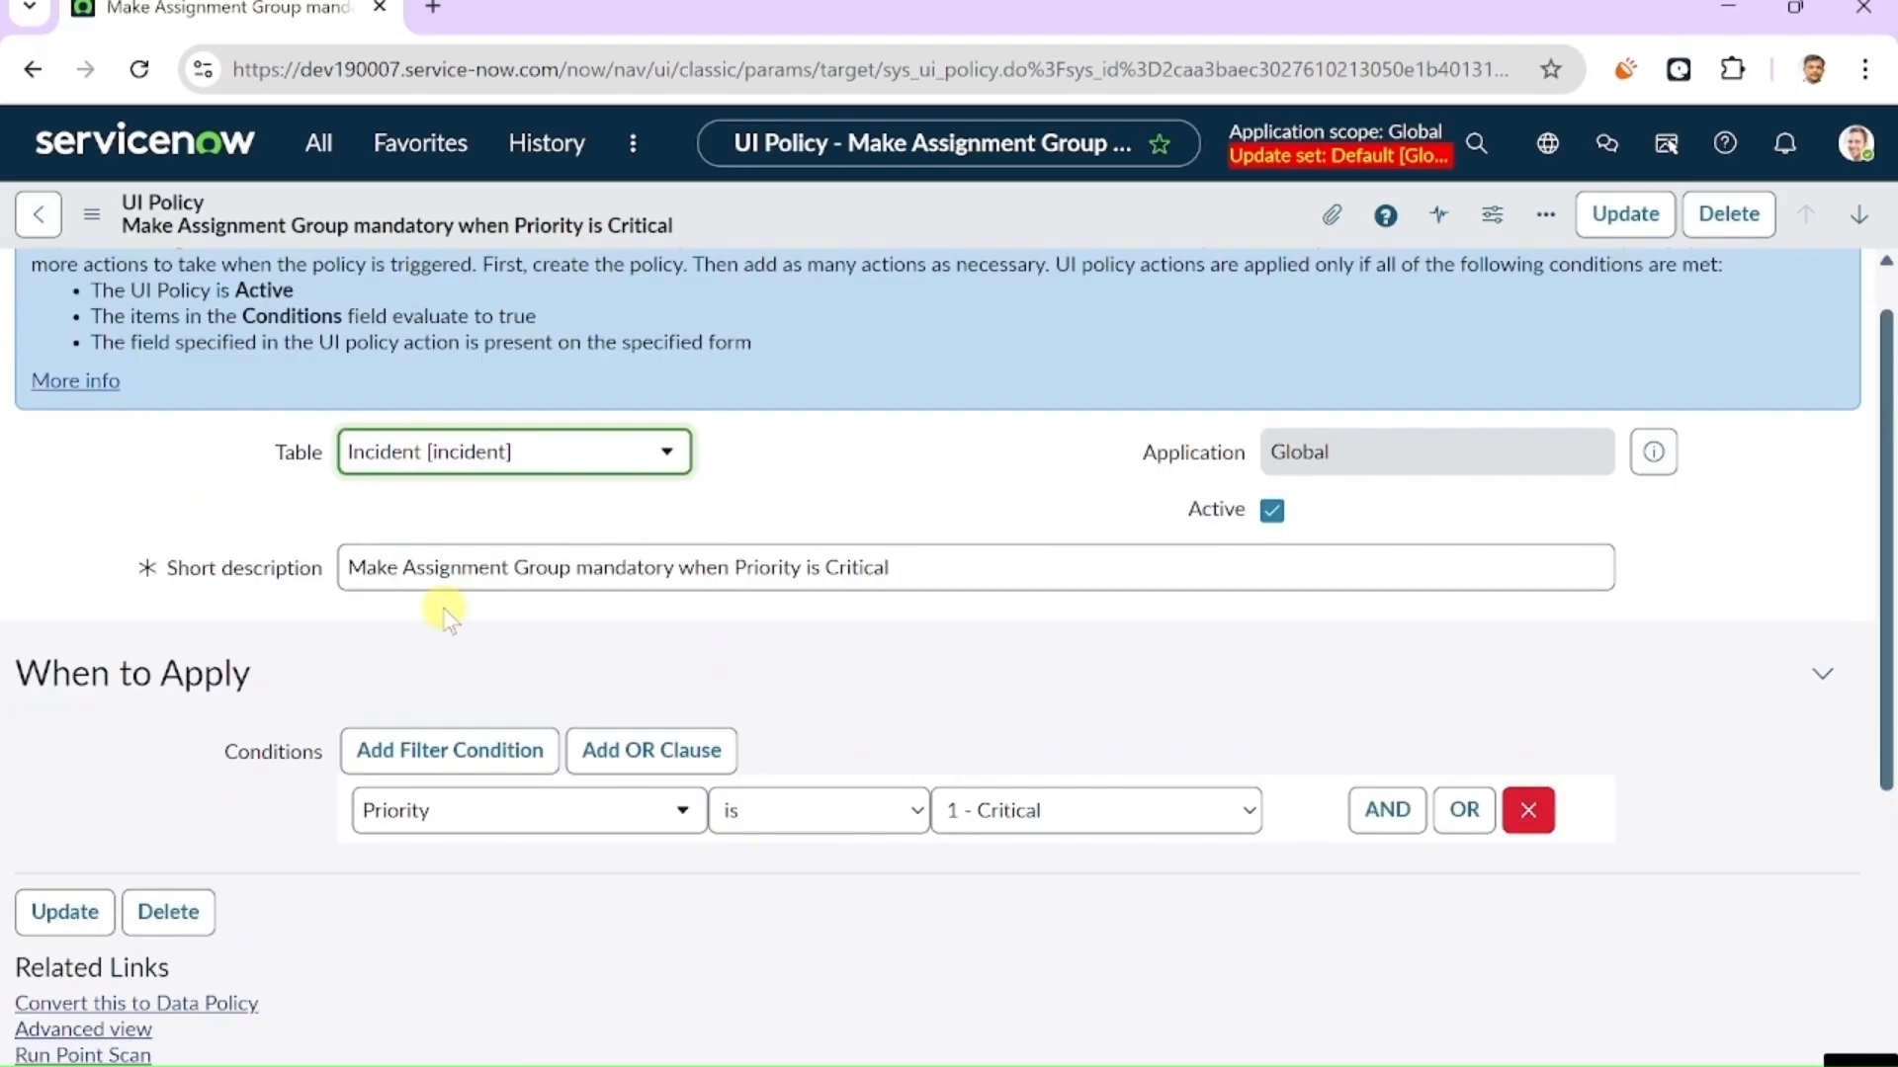
- Duplicate the browser tab and start a new incident from the list of all incidents in the copy
right_click(269, 14)
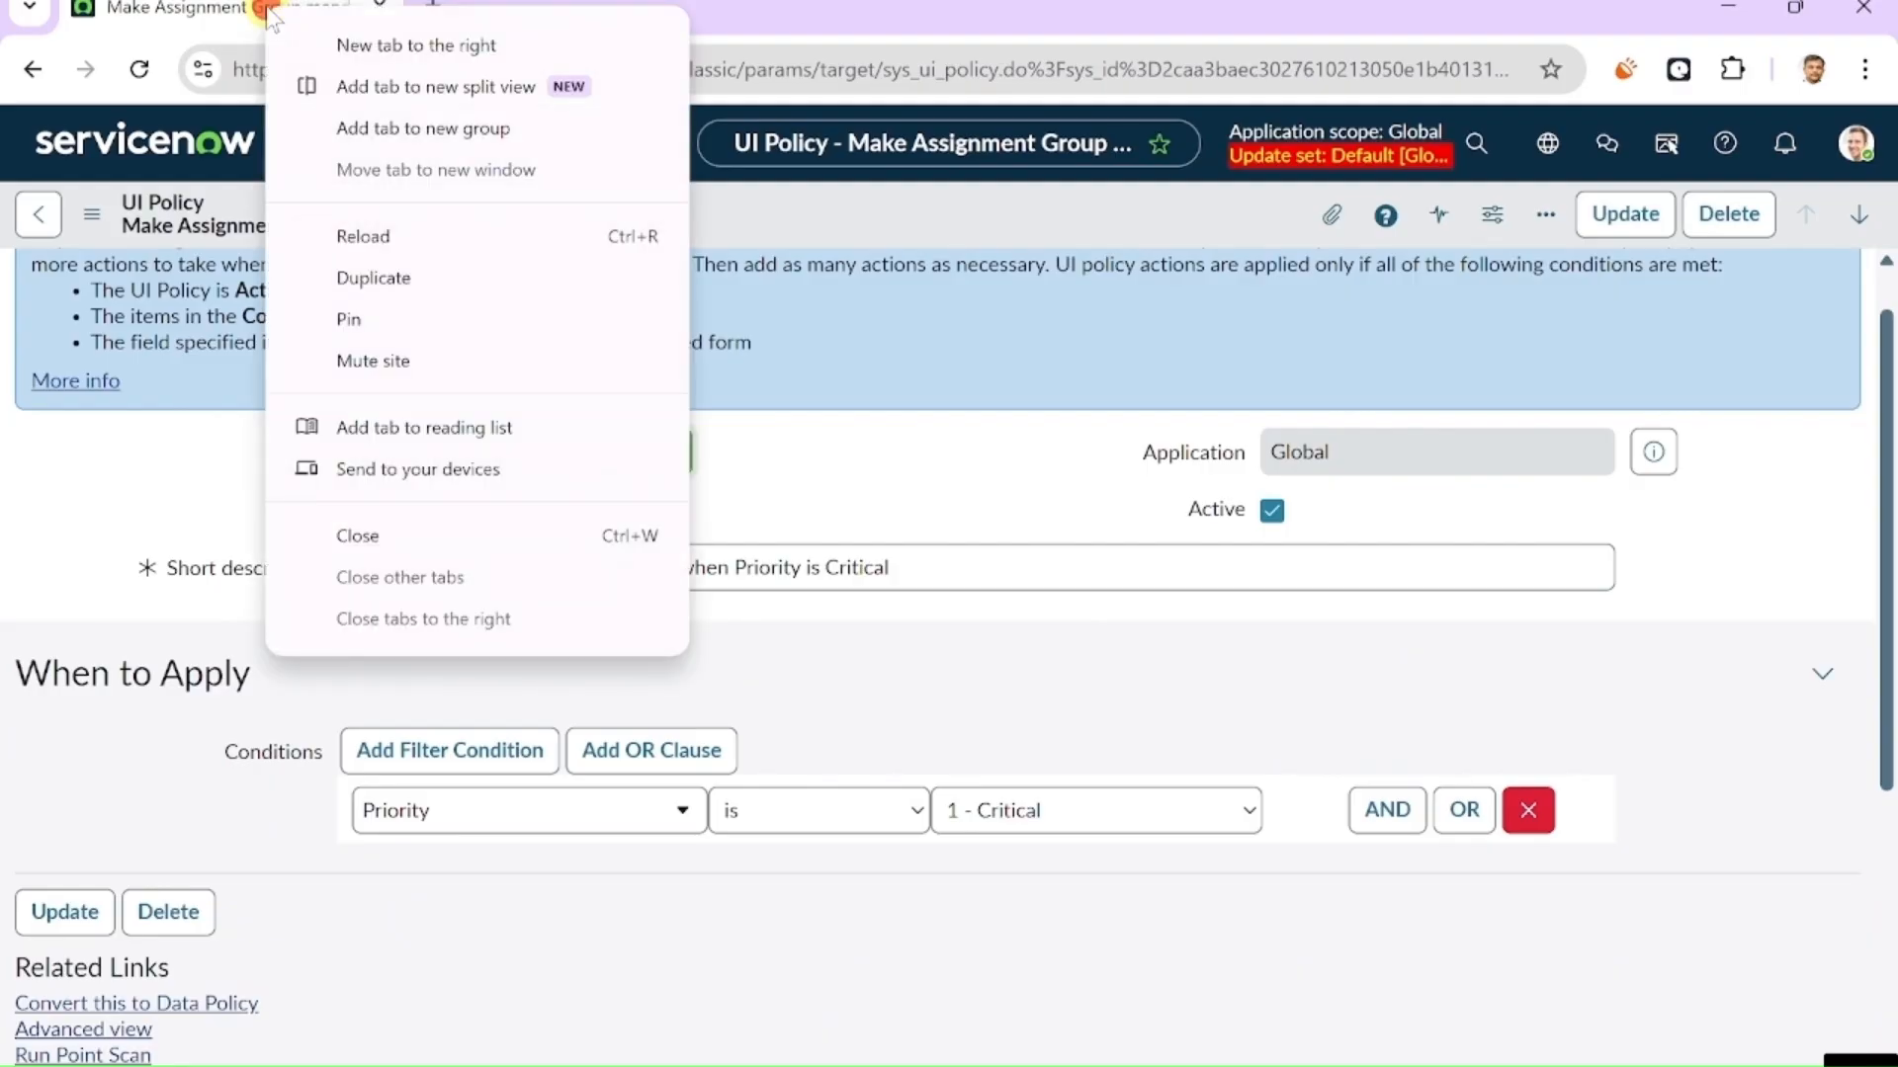
click(363, 273)
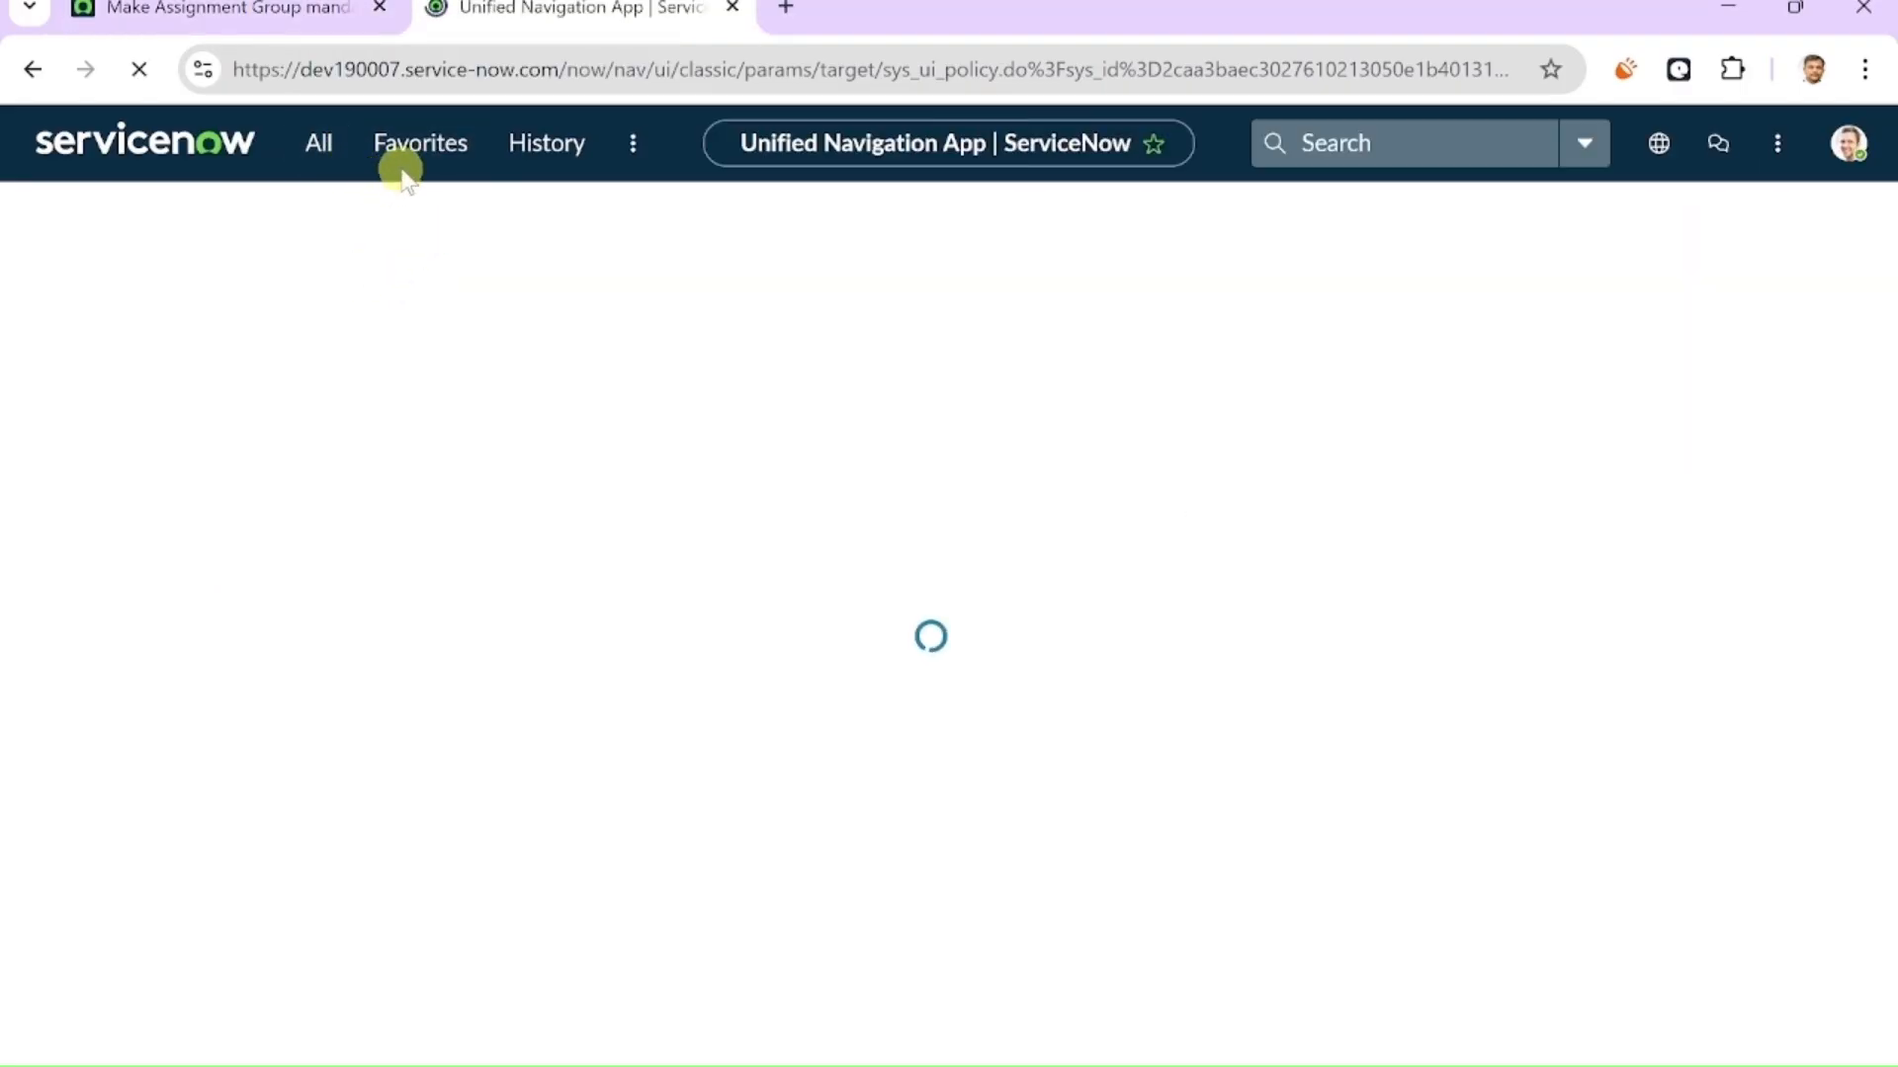
click(318, 158)
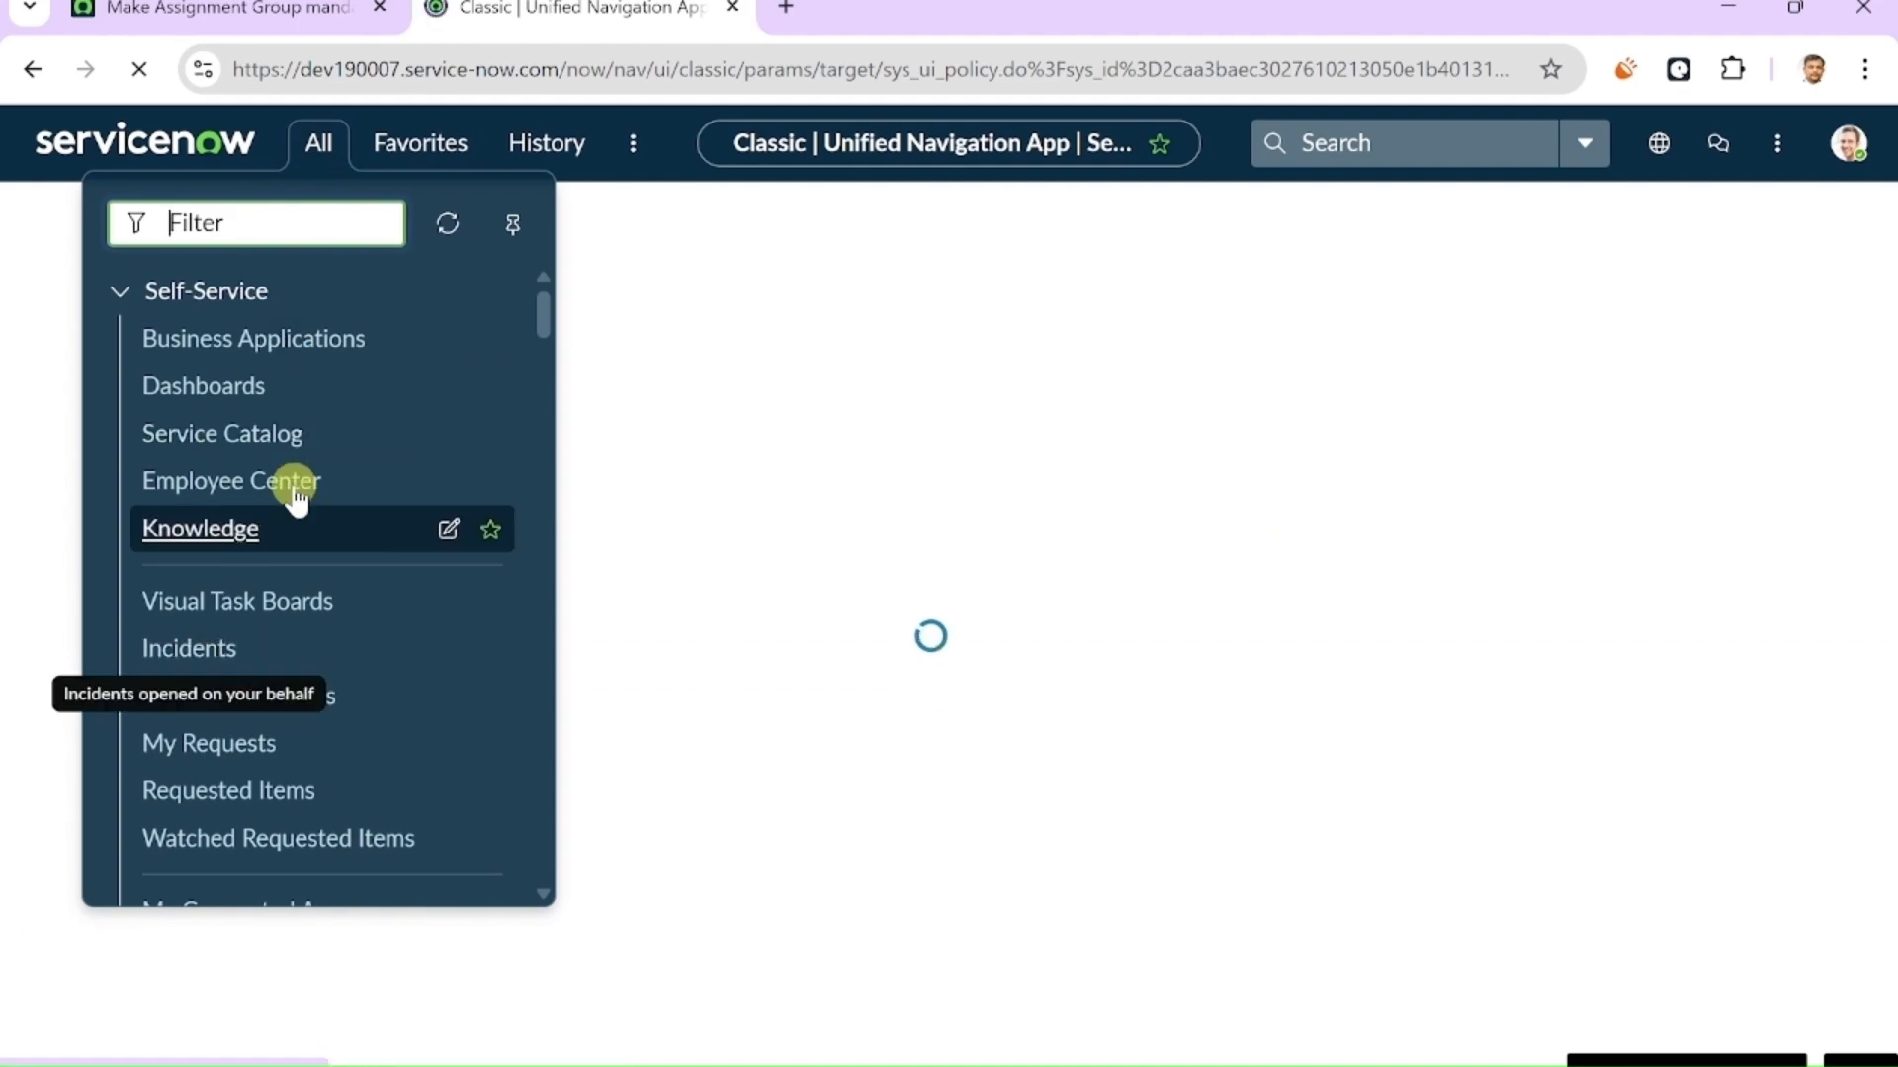
text(all)
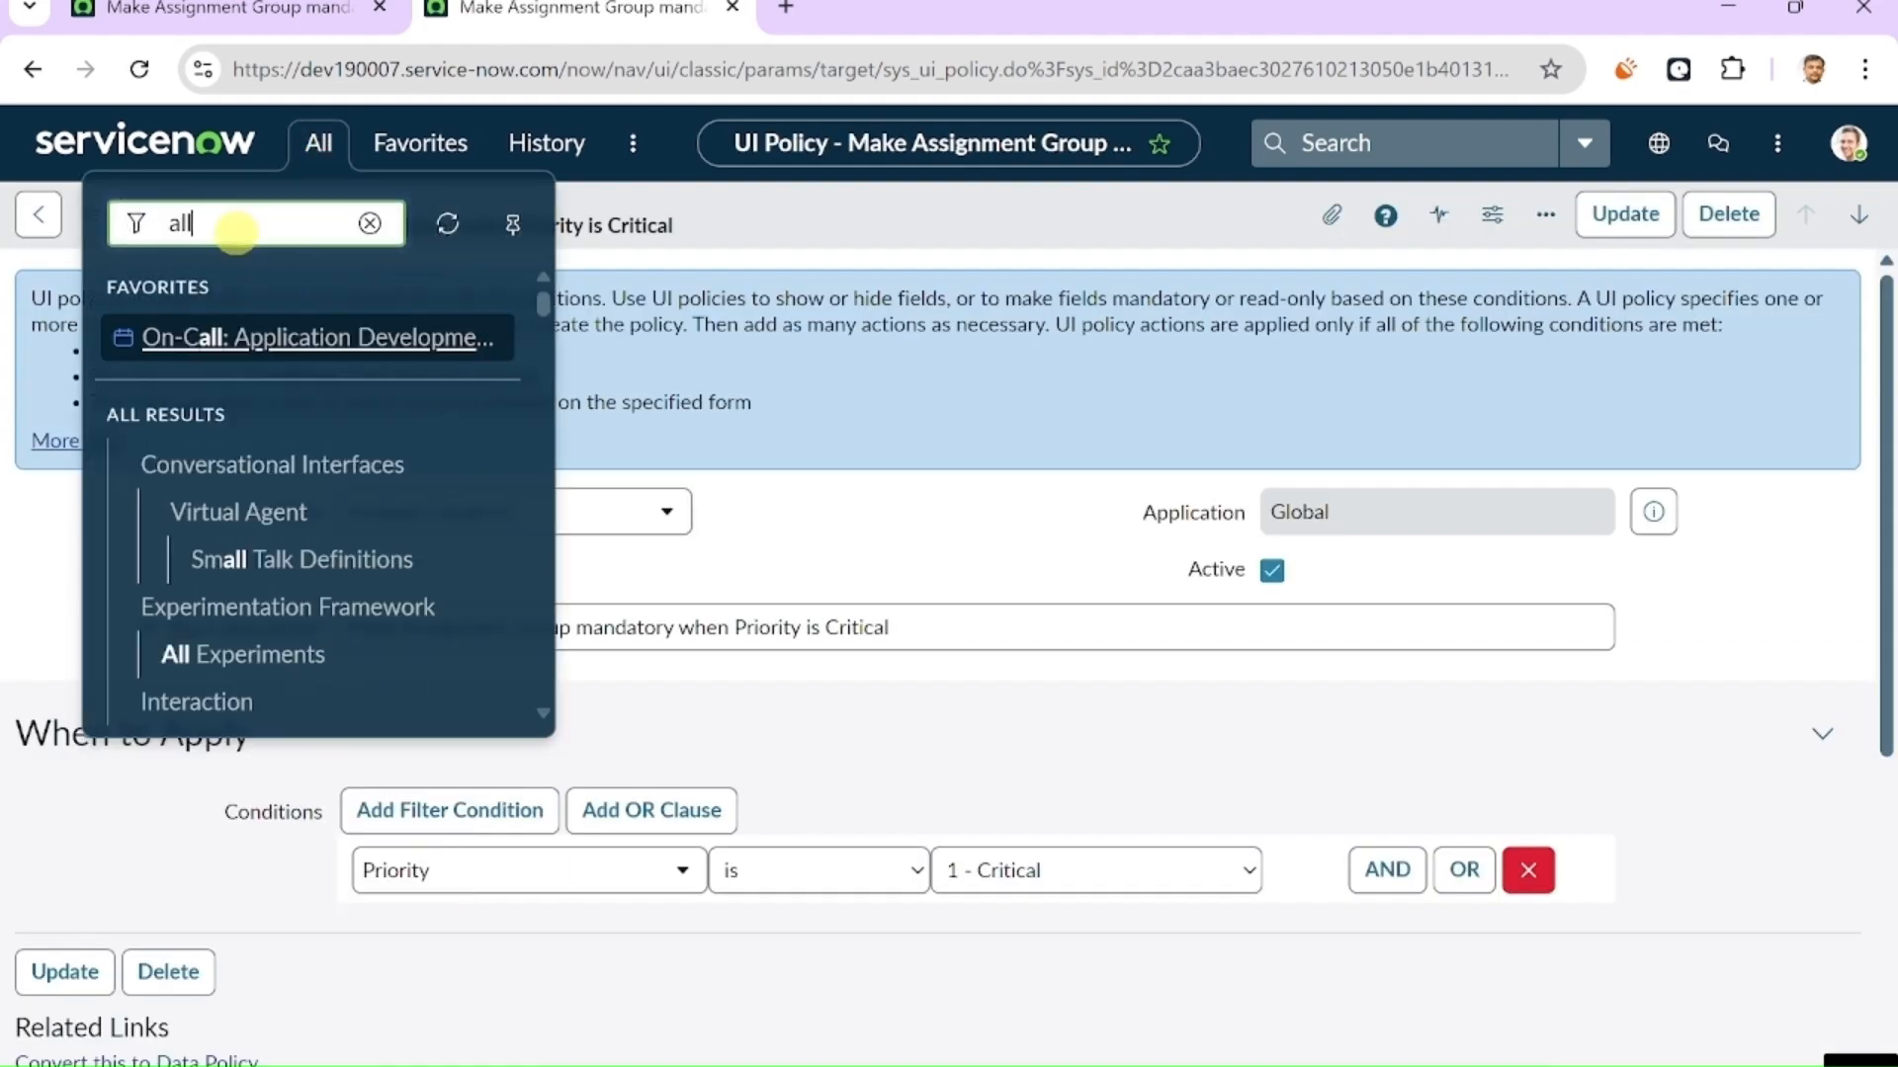
scroll(326, 524, down, 5)
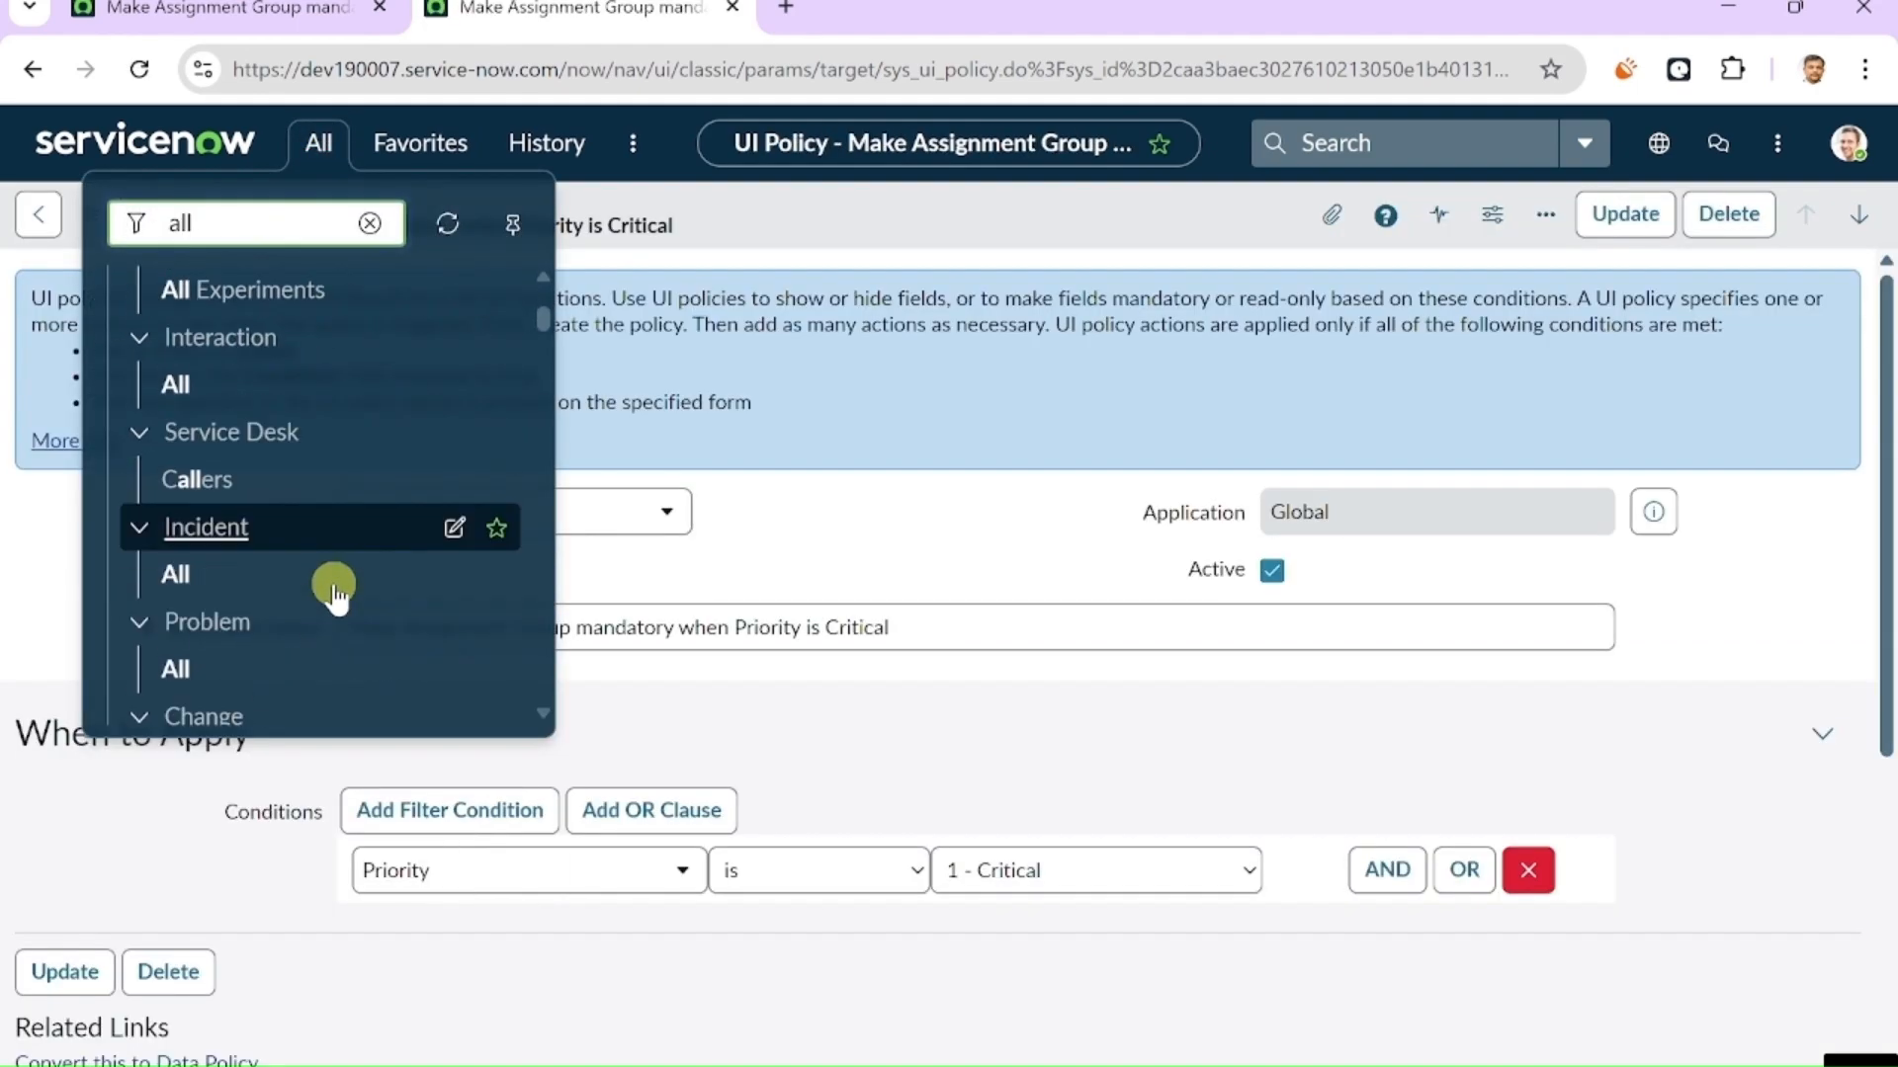
click(185, 497)
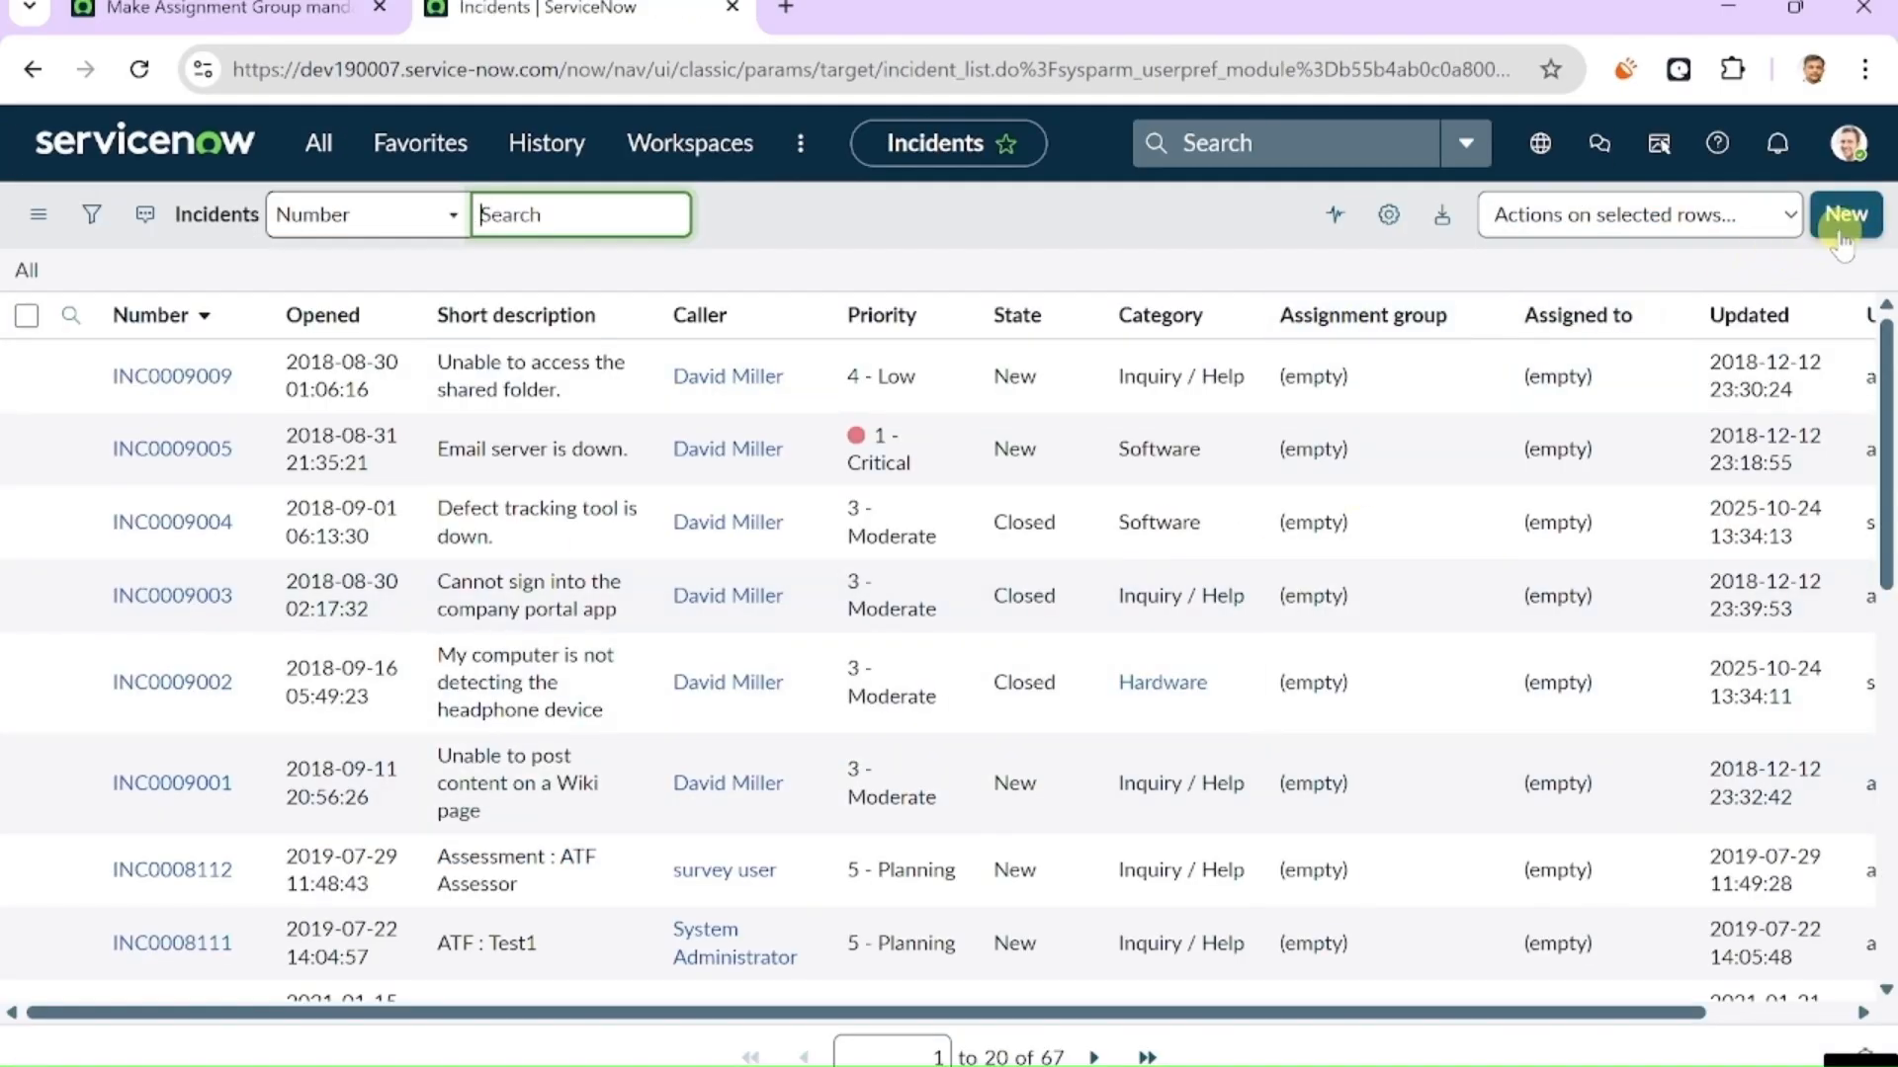
click(1845, 217)
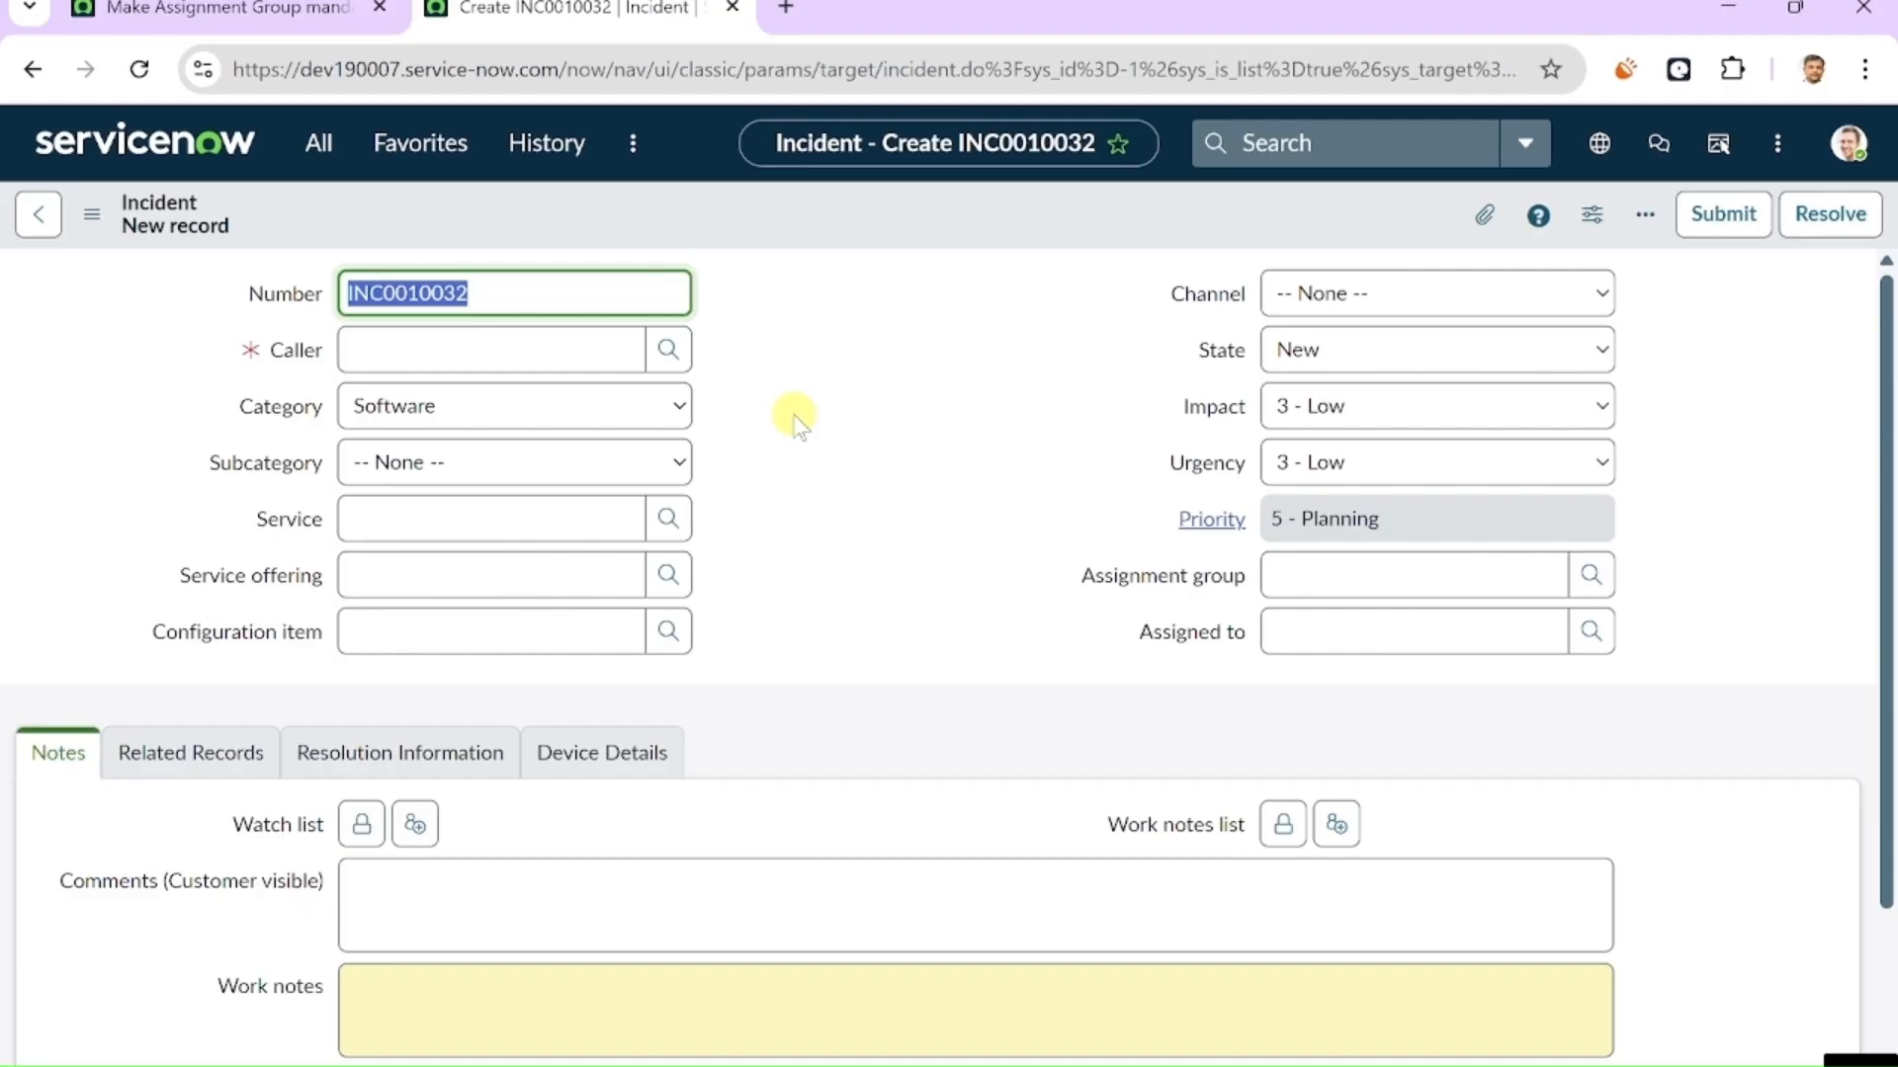
- Set both Impact and Urgency to 1 - High on the new incident to test the Assignment group policy
click(1389, 409)
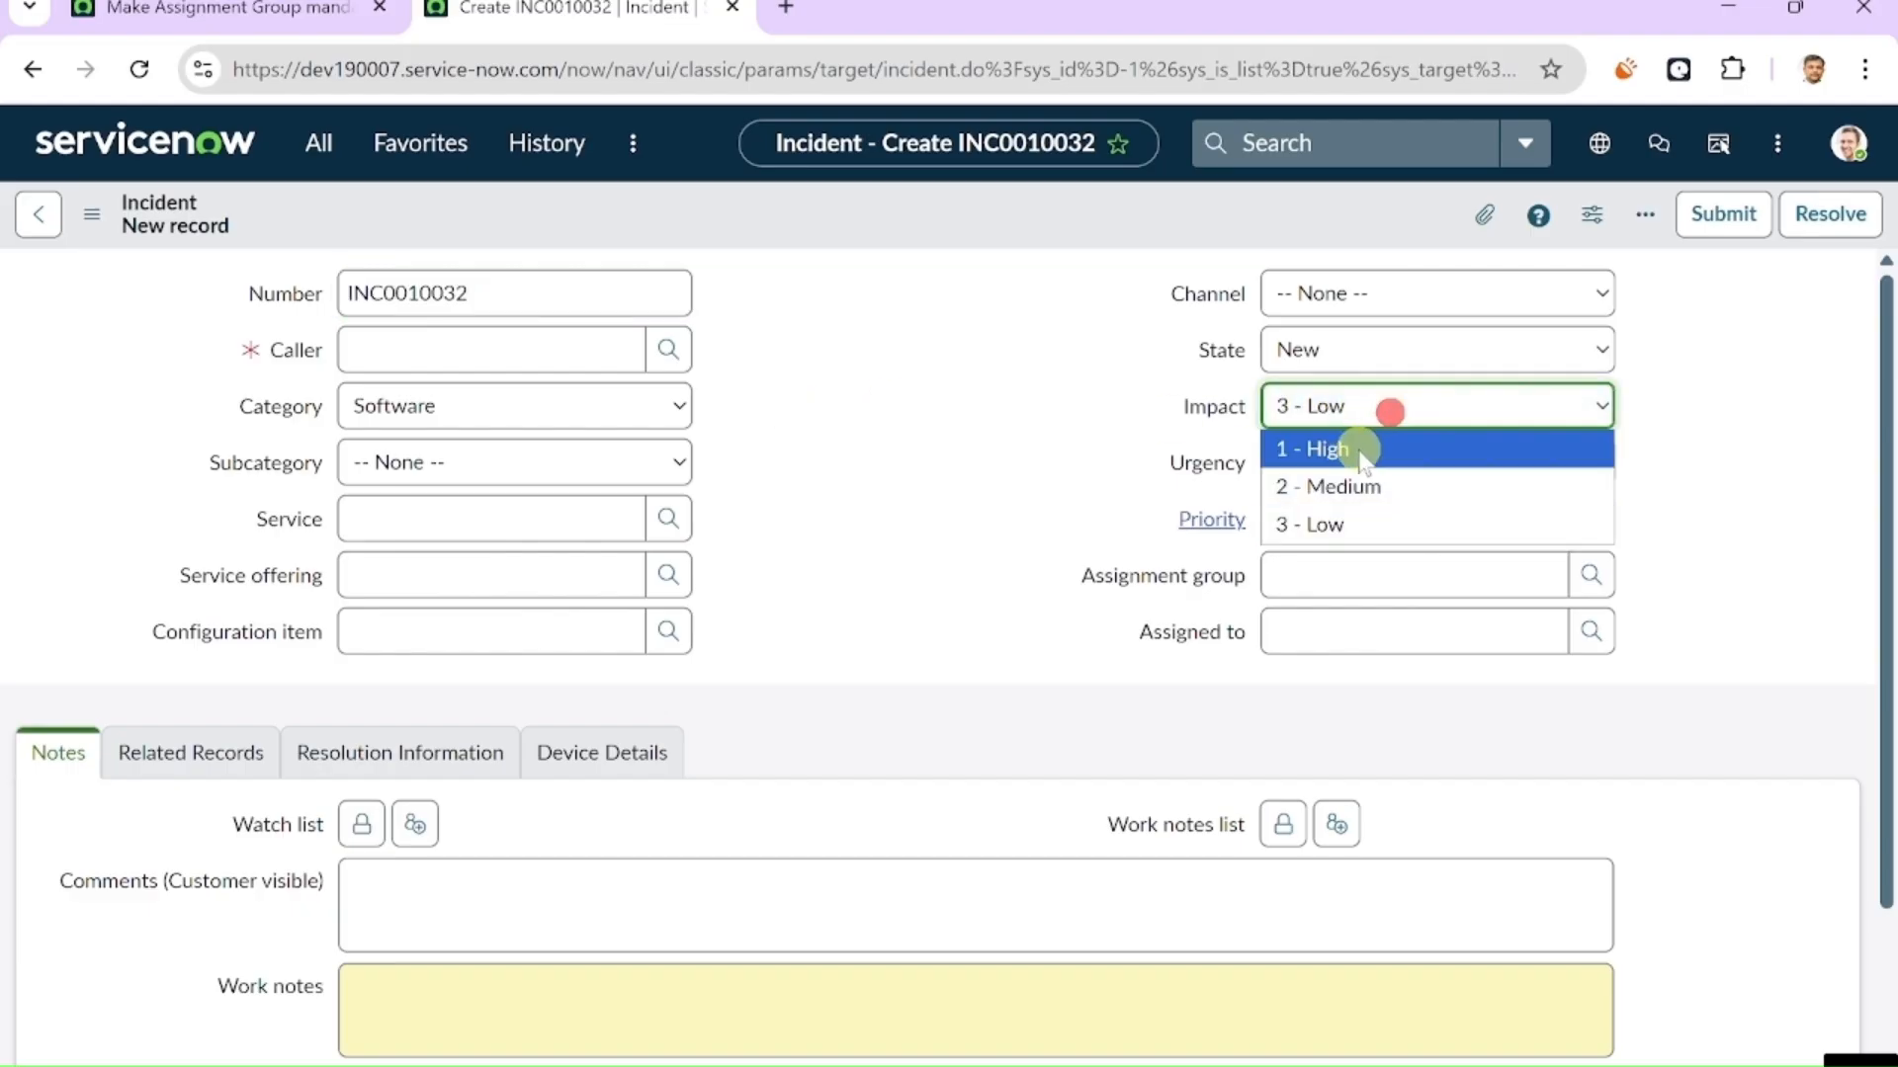
click(1359, 451)
click(1419, 459)
click(1341, 499)
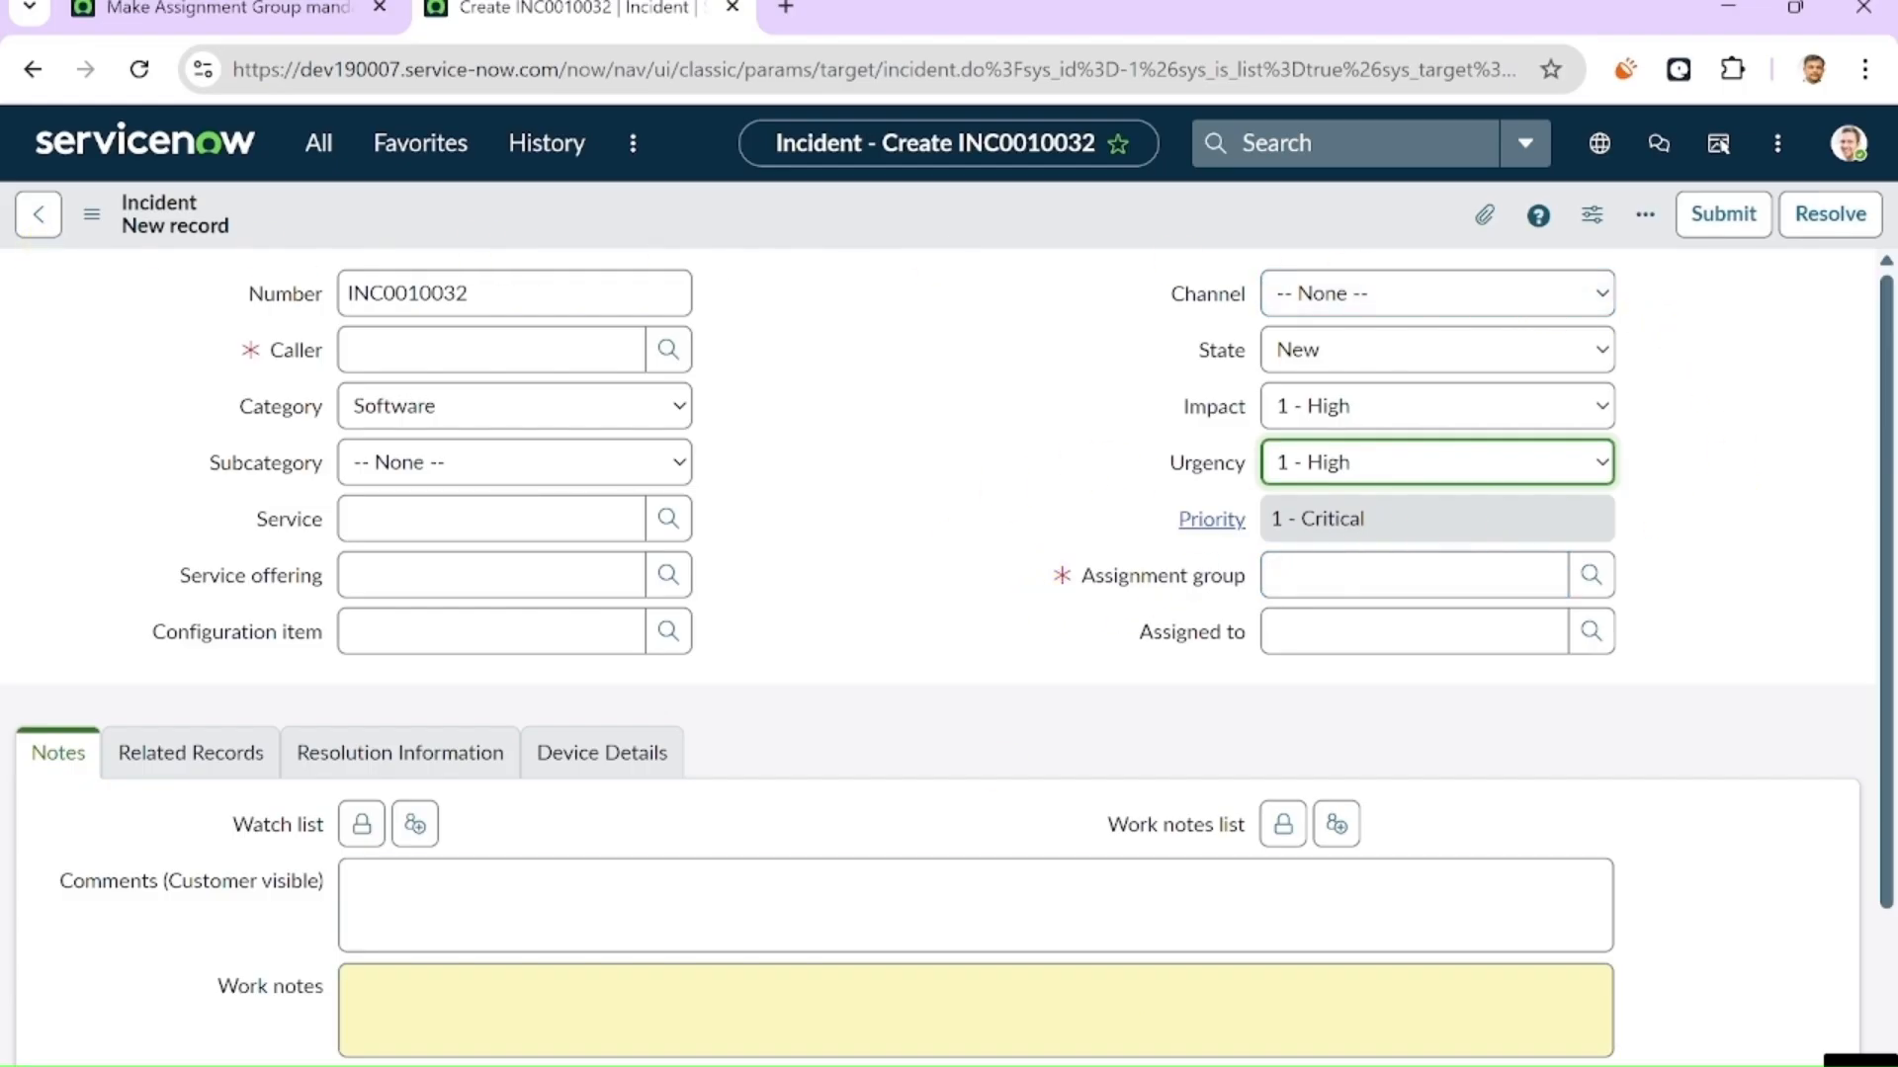
- Switch to the Notepad requirements and copy the line "Make Assigned to Read Only when Status is Resolved"
key(alt+Tab)
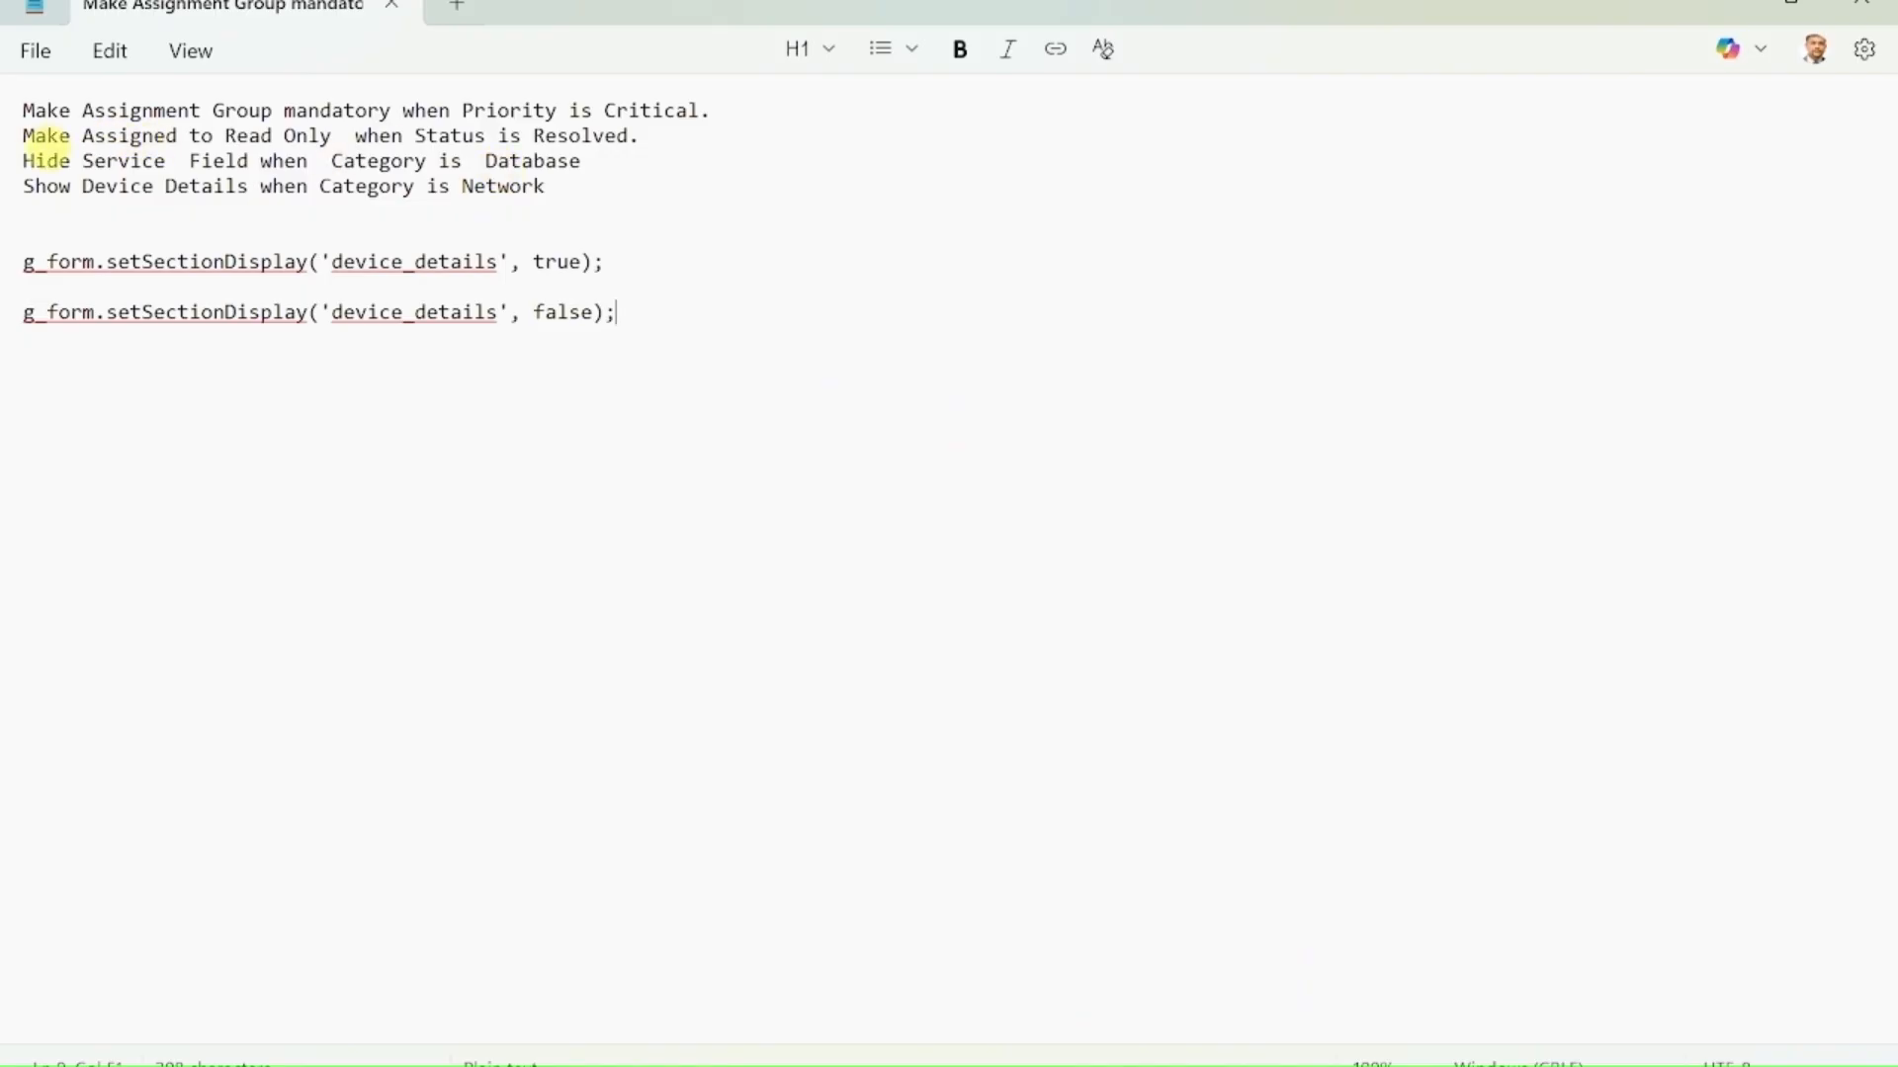
triple_click(20, 138)
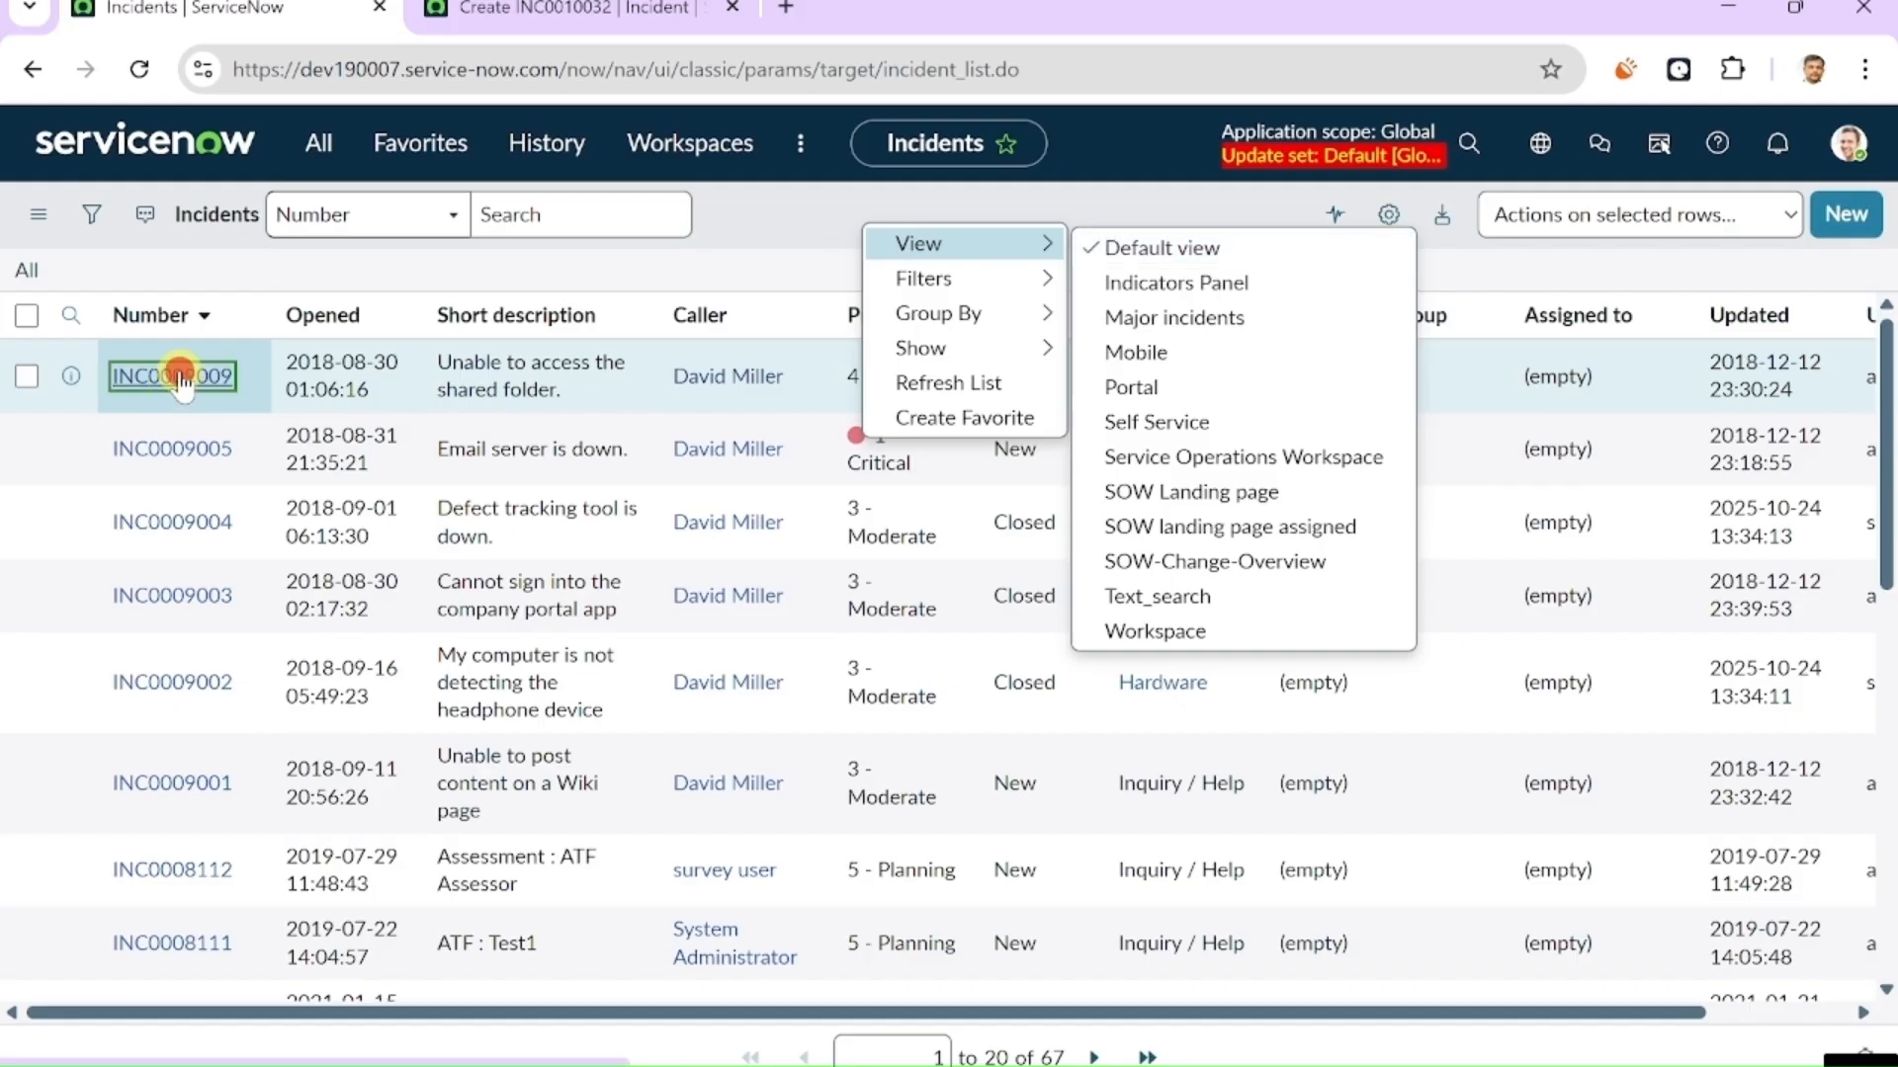
- Switch back to the browser, open the first incident in the list and bring up the UI policies configured for its form
click(170, 373)
right_click(855, 209)
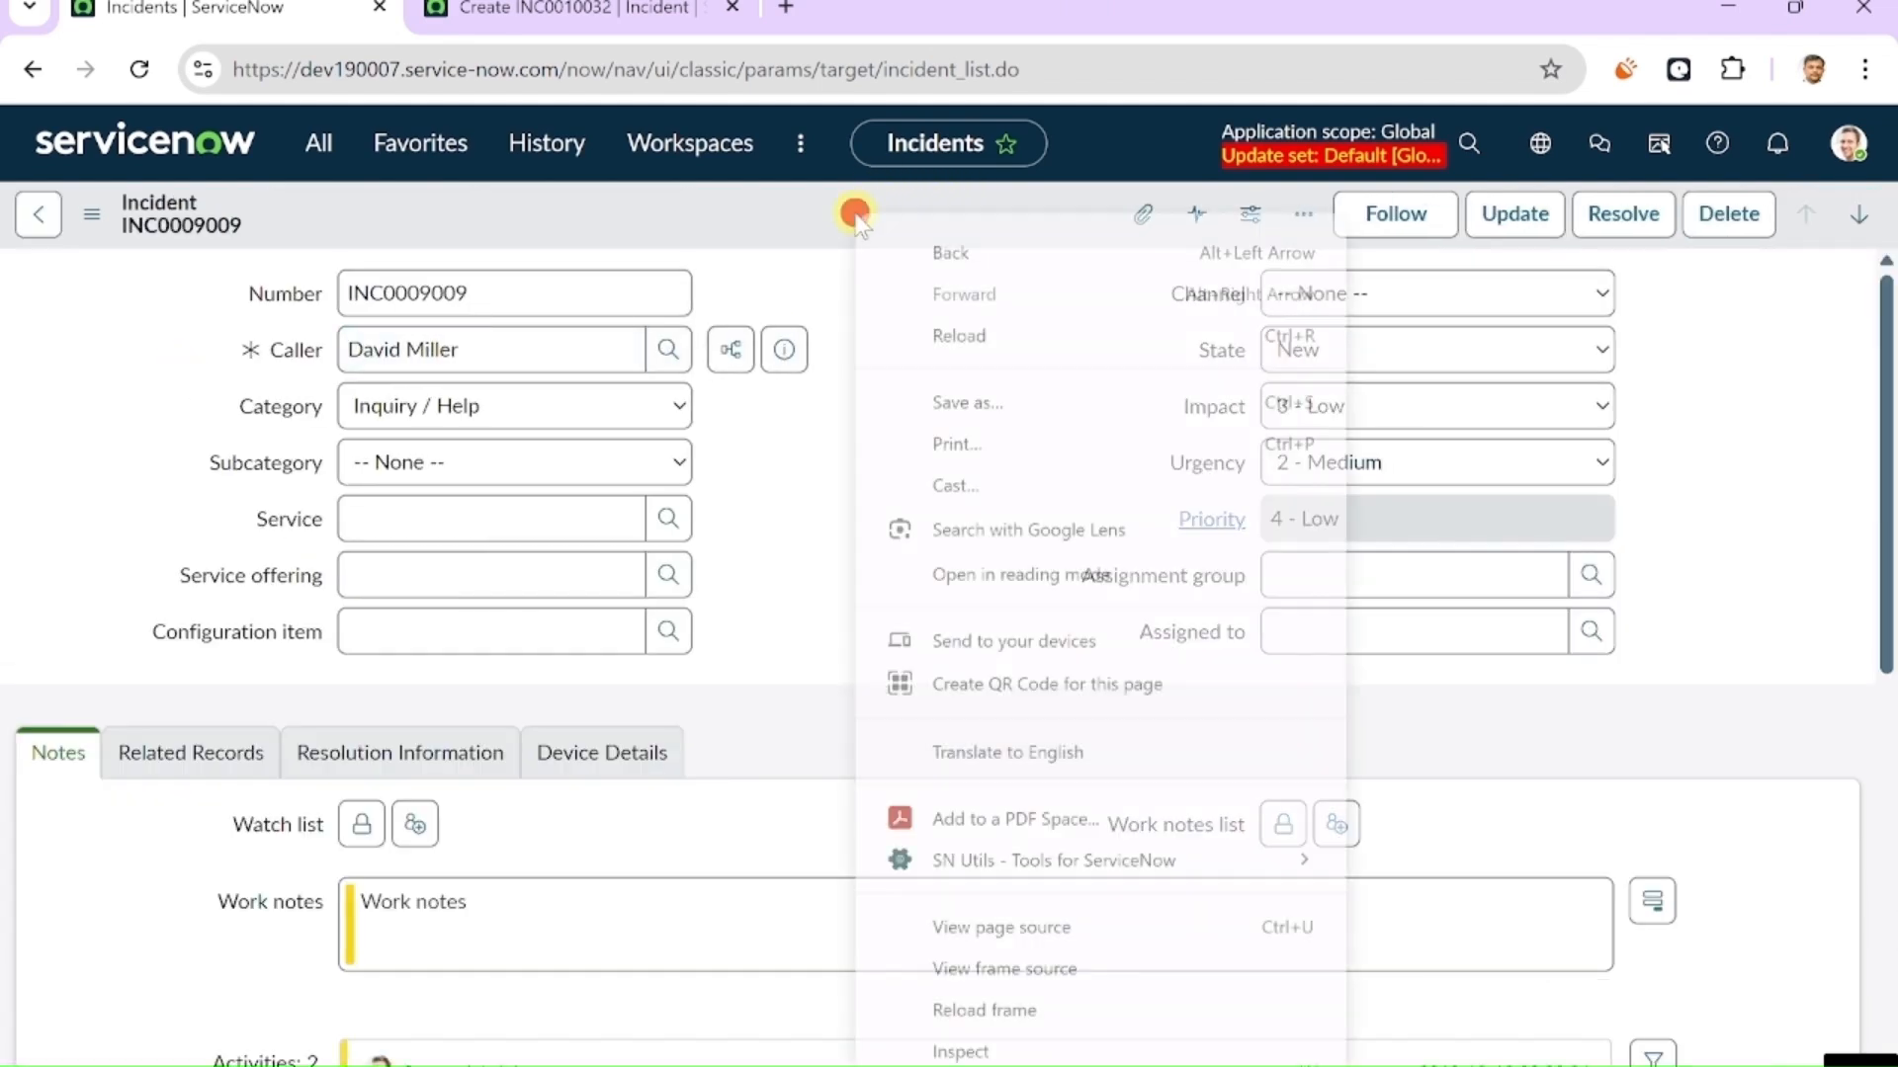
click(806, 203)
right_click(806, 203)
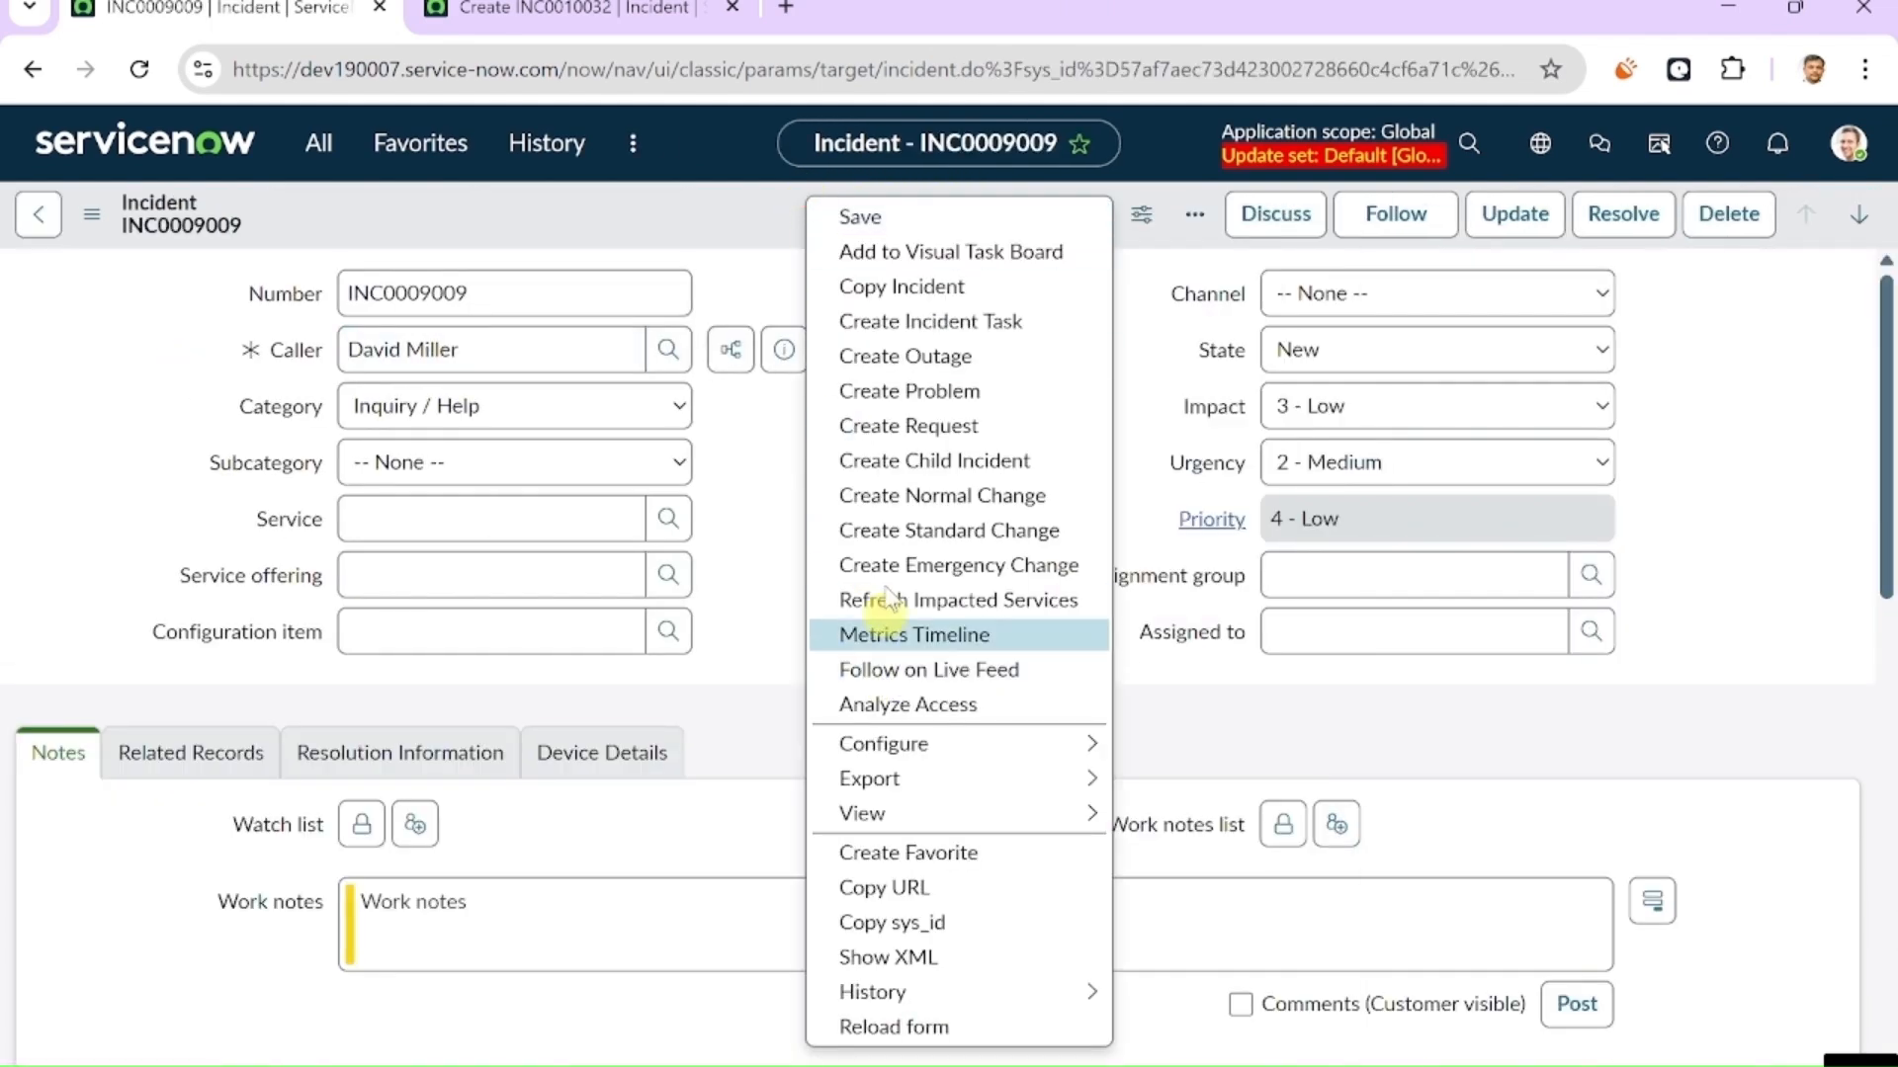
mouse_move(947, 761)
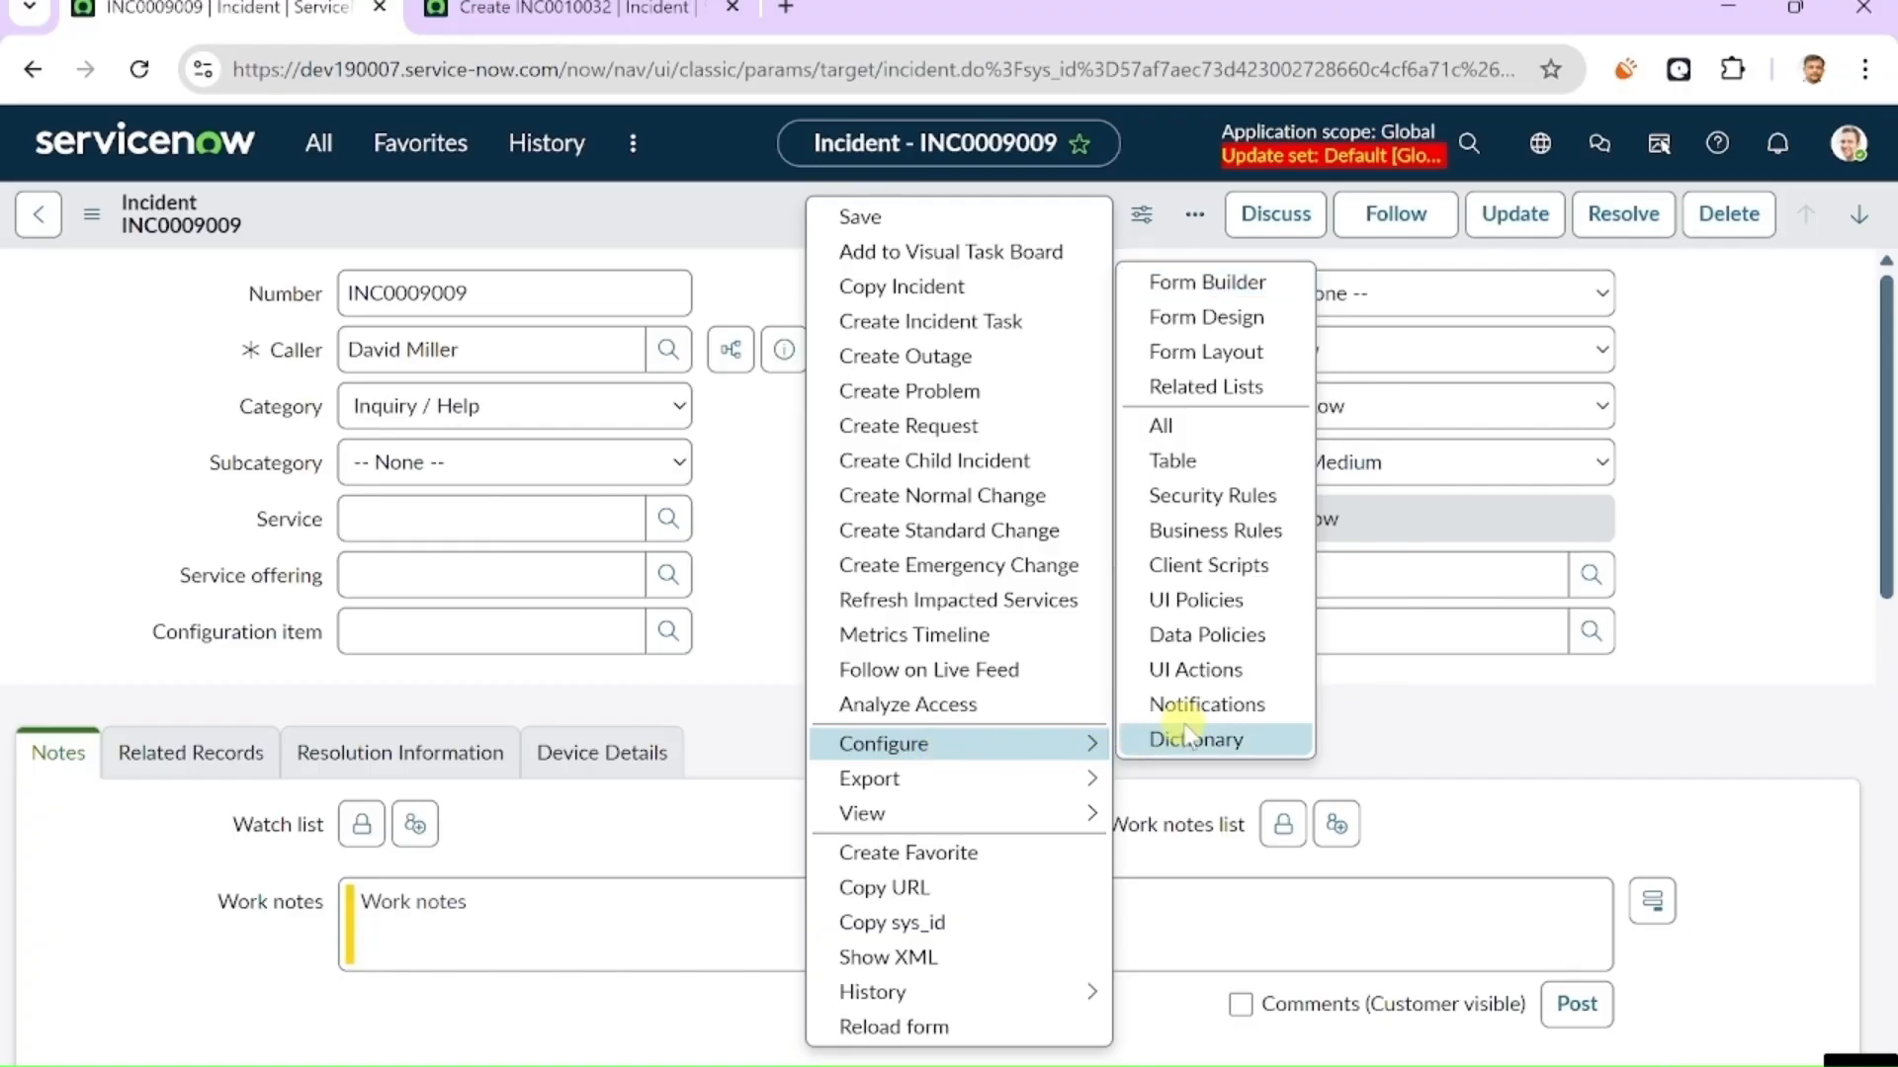
click(1241, 603)
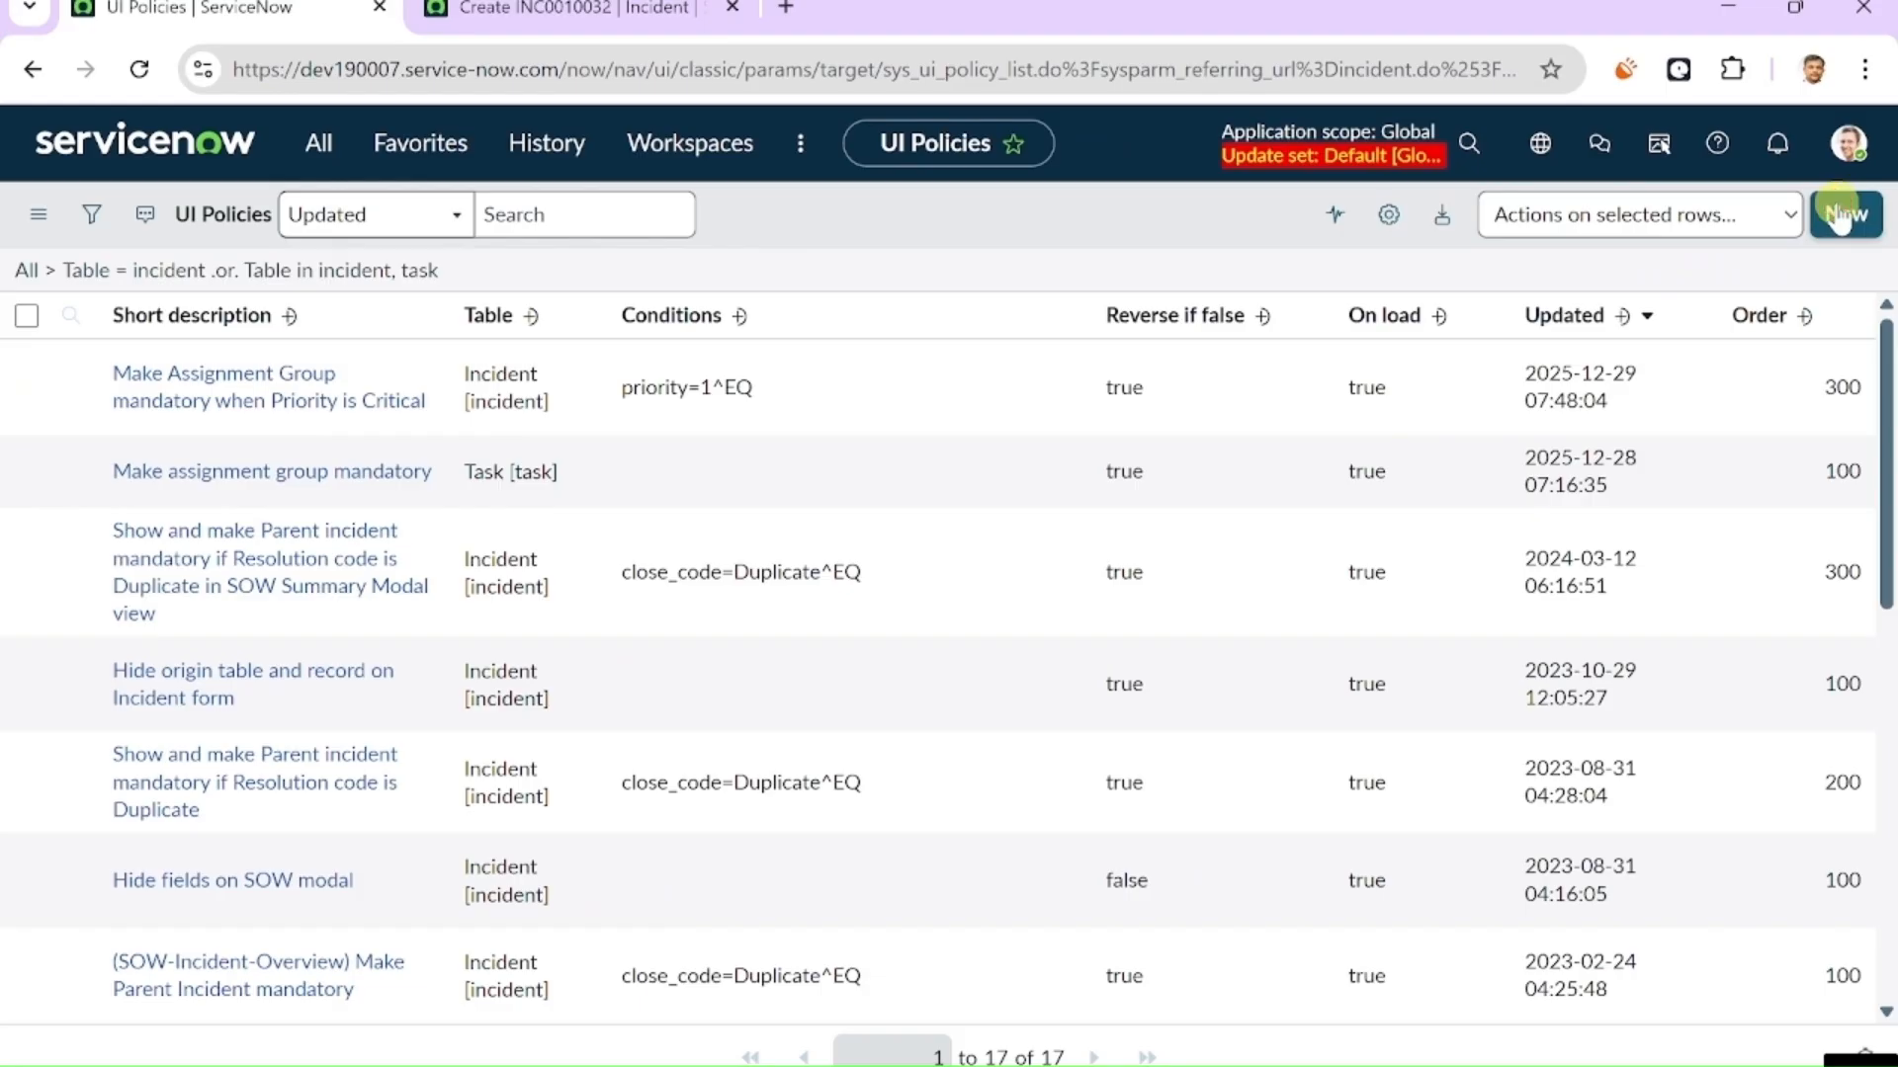
- Start a new UI policy on the Incident table with the short description "Make Assigned to Read Only when Status is Resolved"
click(1839, 216)
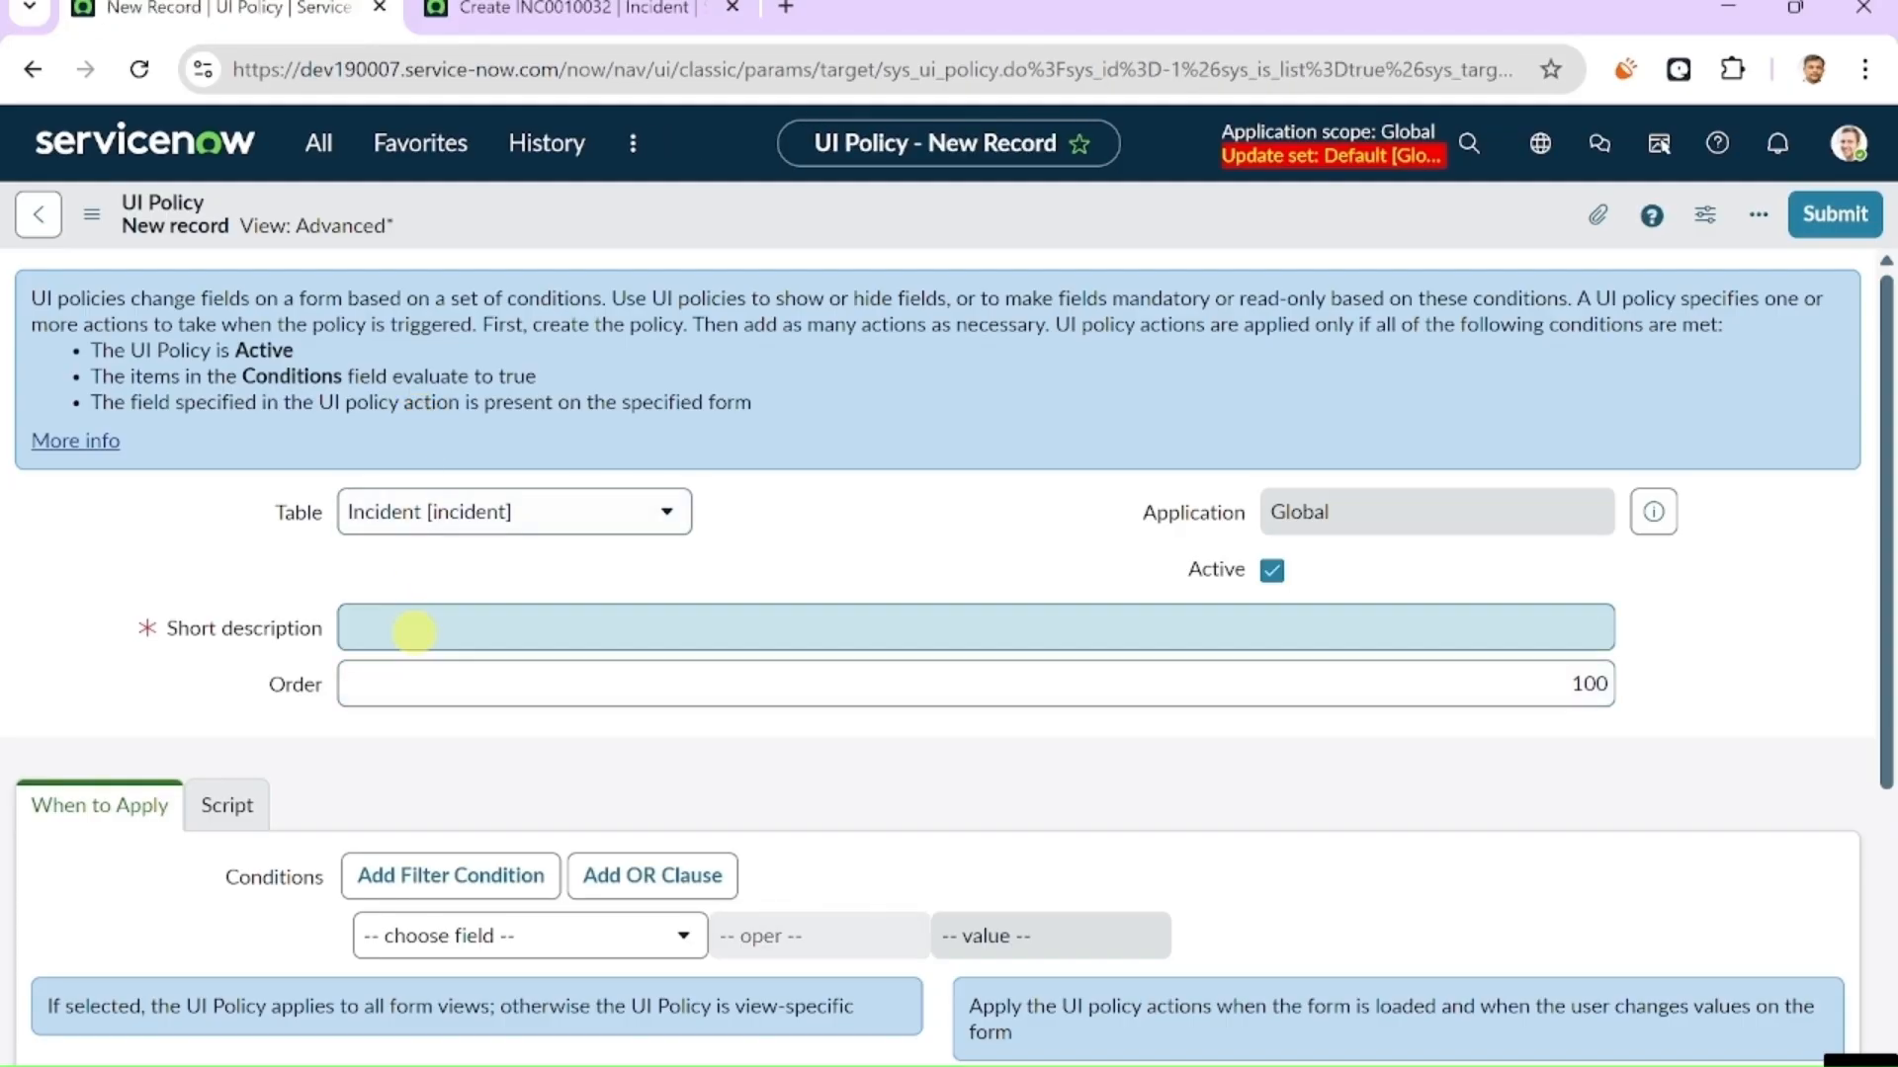
click(412, 633)
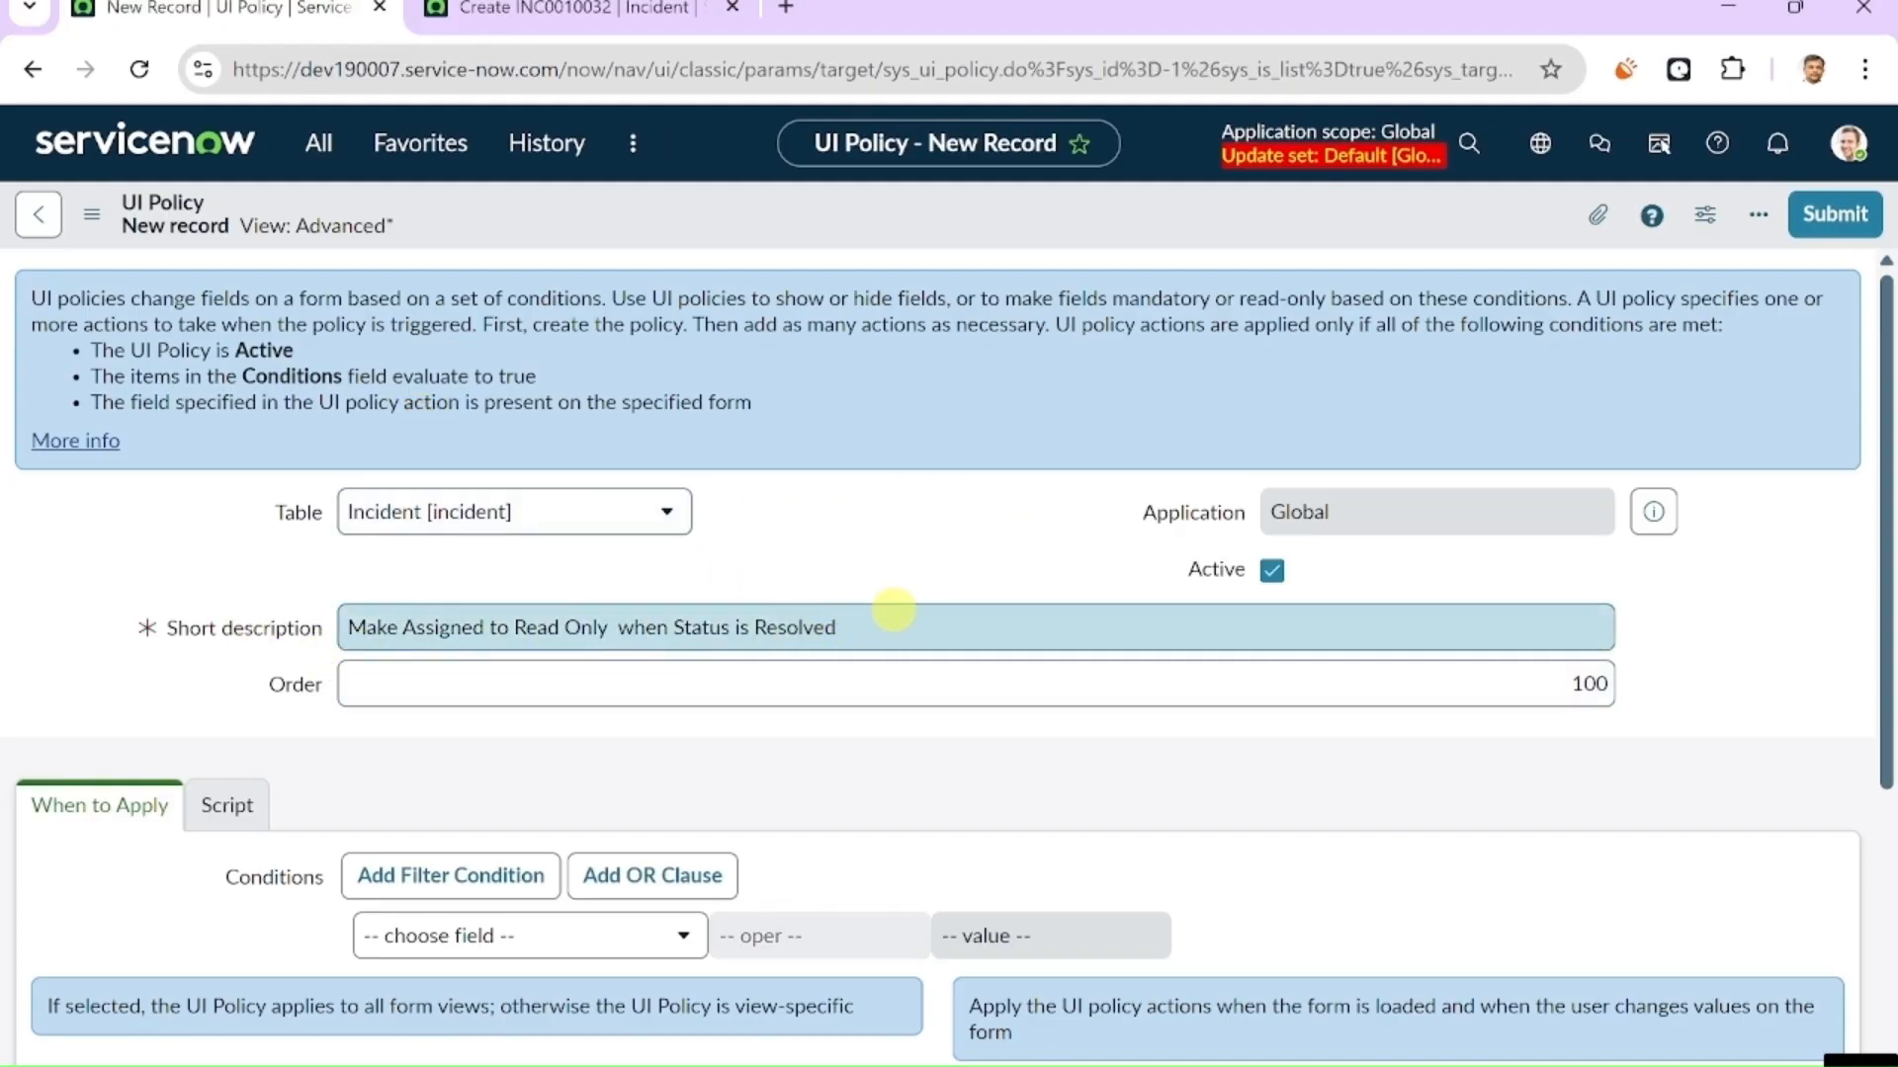
scroll(893, 610, down, 1)
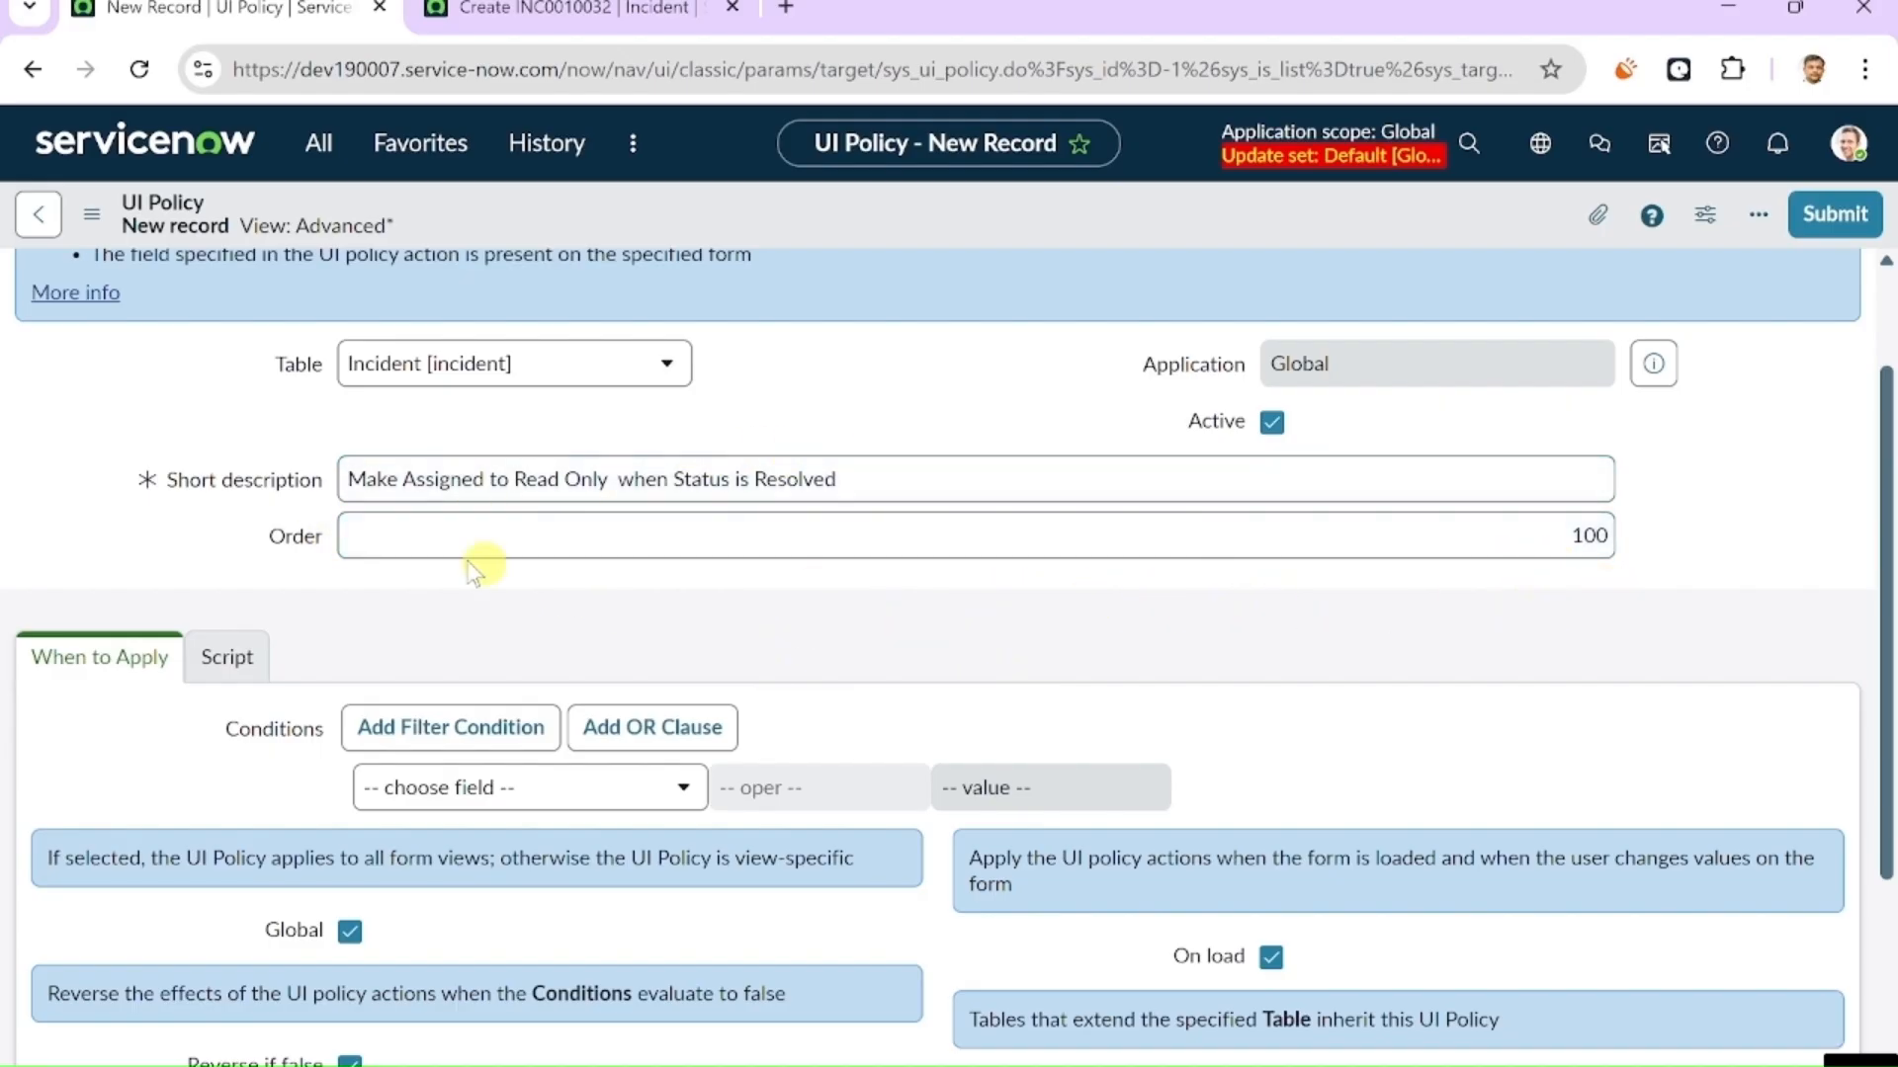
- Set the new UI policy's Order to 400
click(1581, 535)
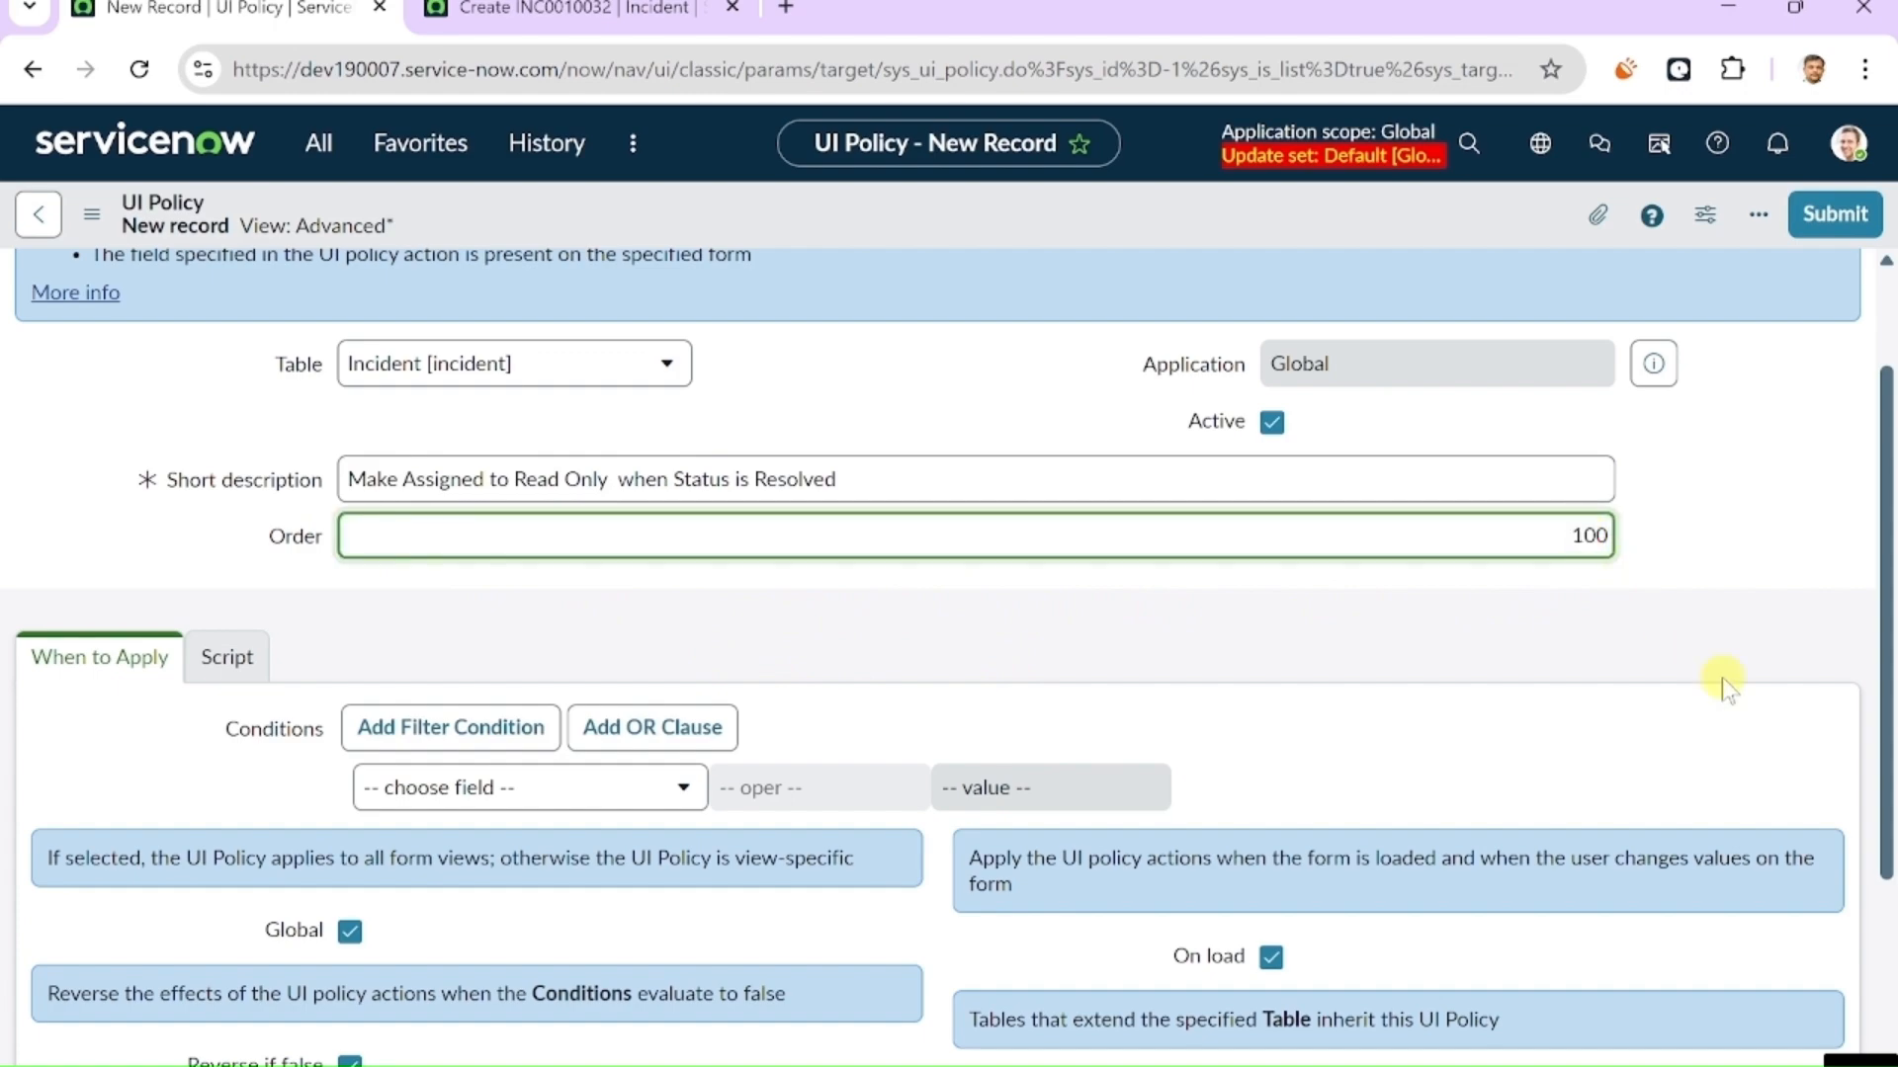
key(BackSpace)
text(4)
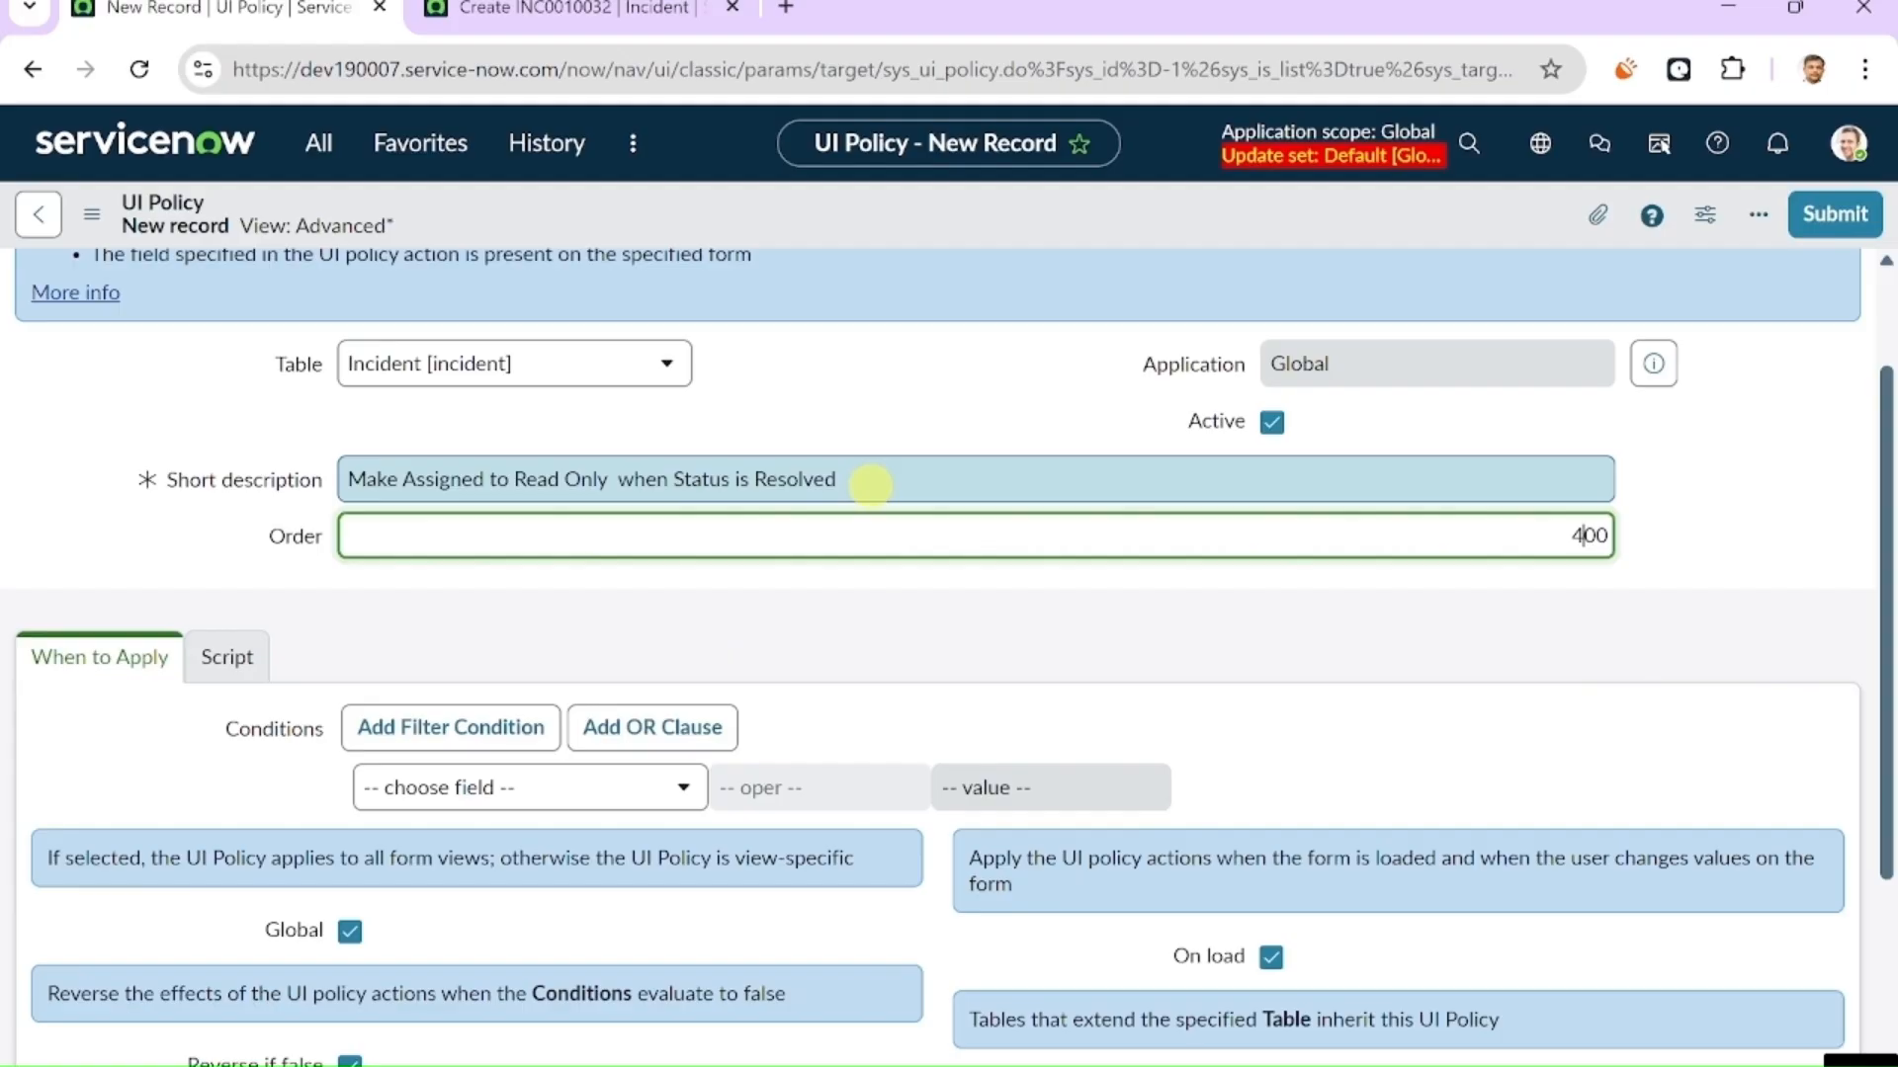
click(869, 484)
- Set the UI policy's condition to State is Resolved
click(686, 795)
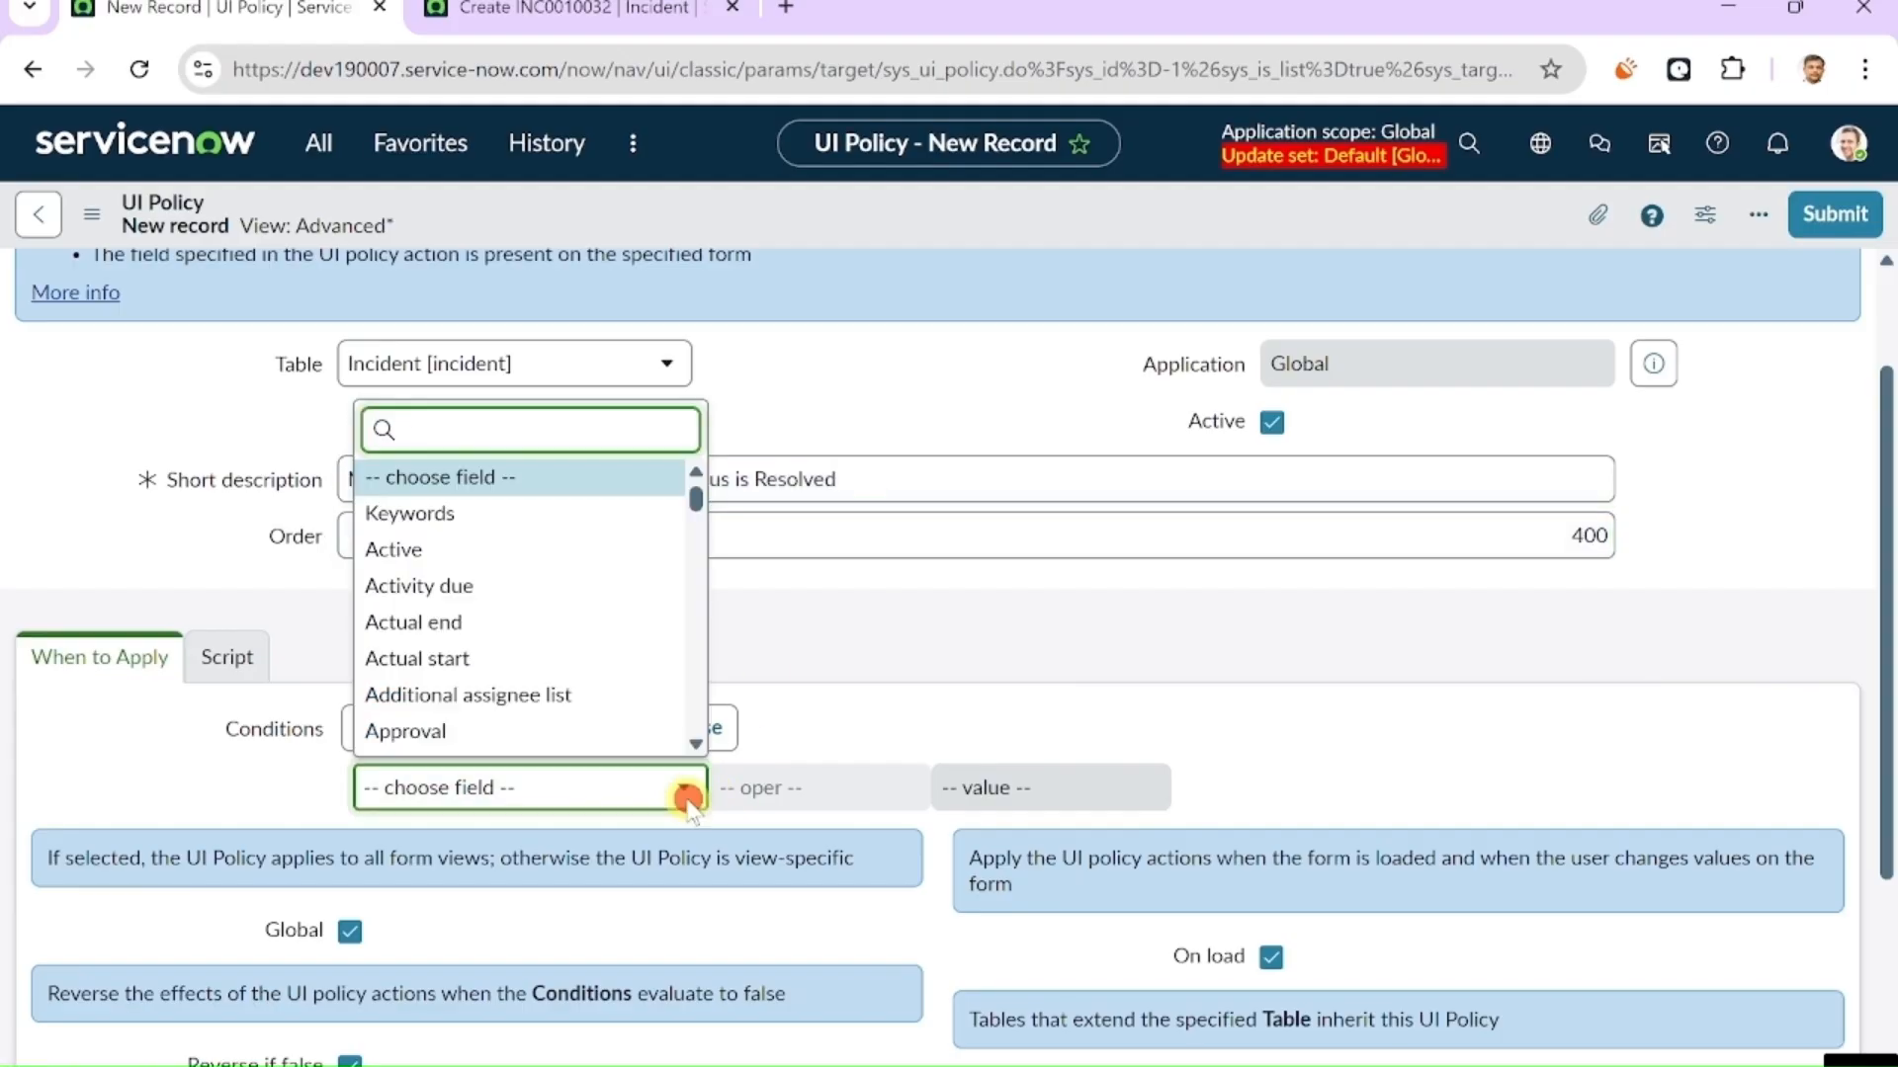
click(878, 416)
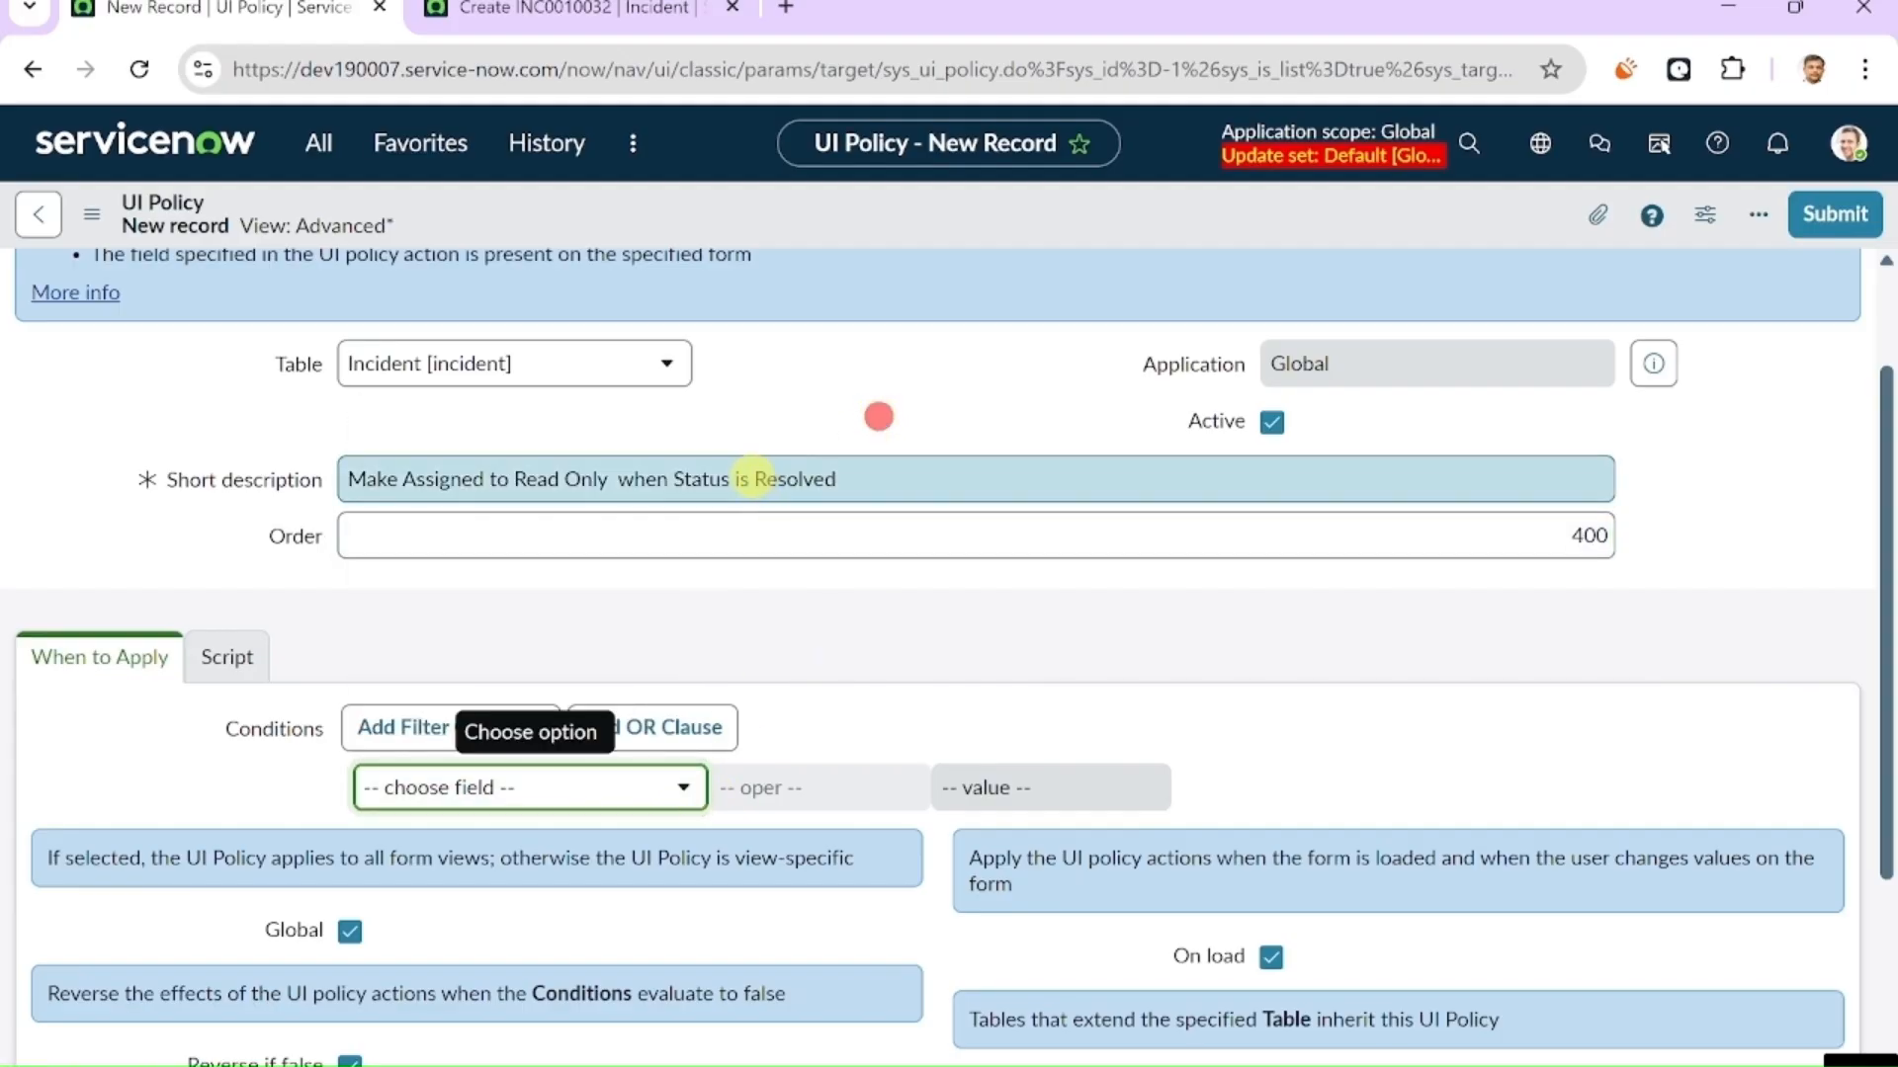
click(732, 480)
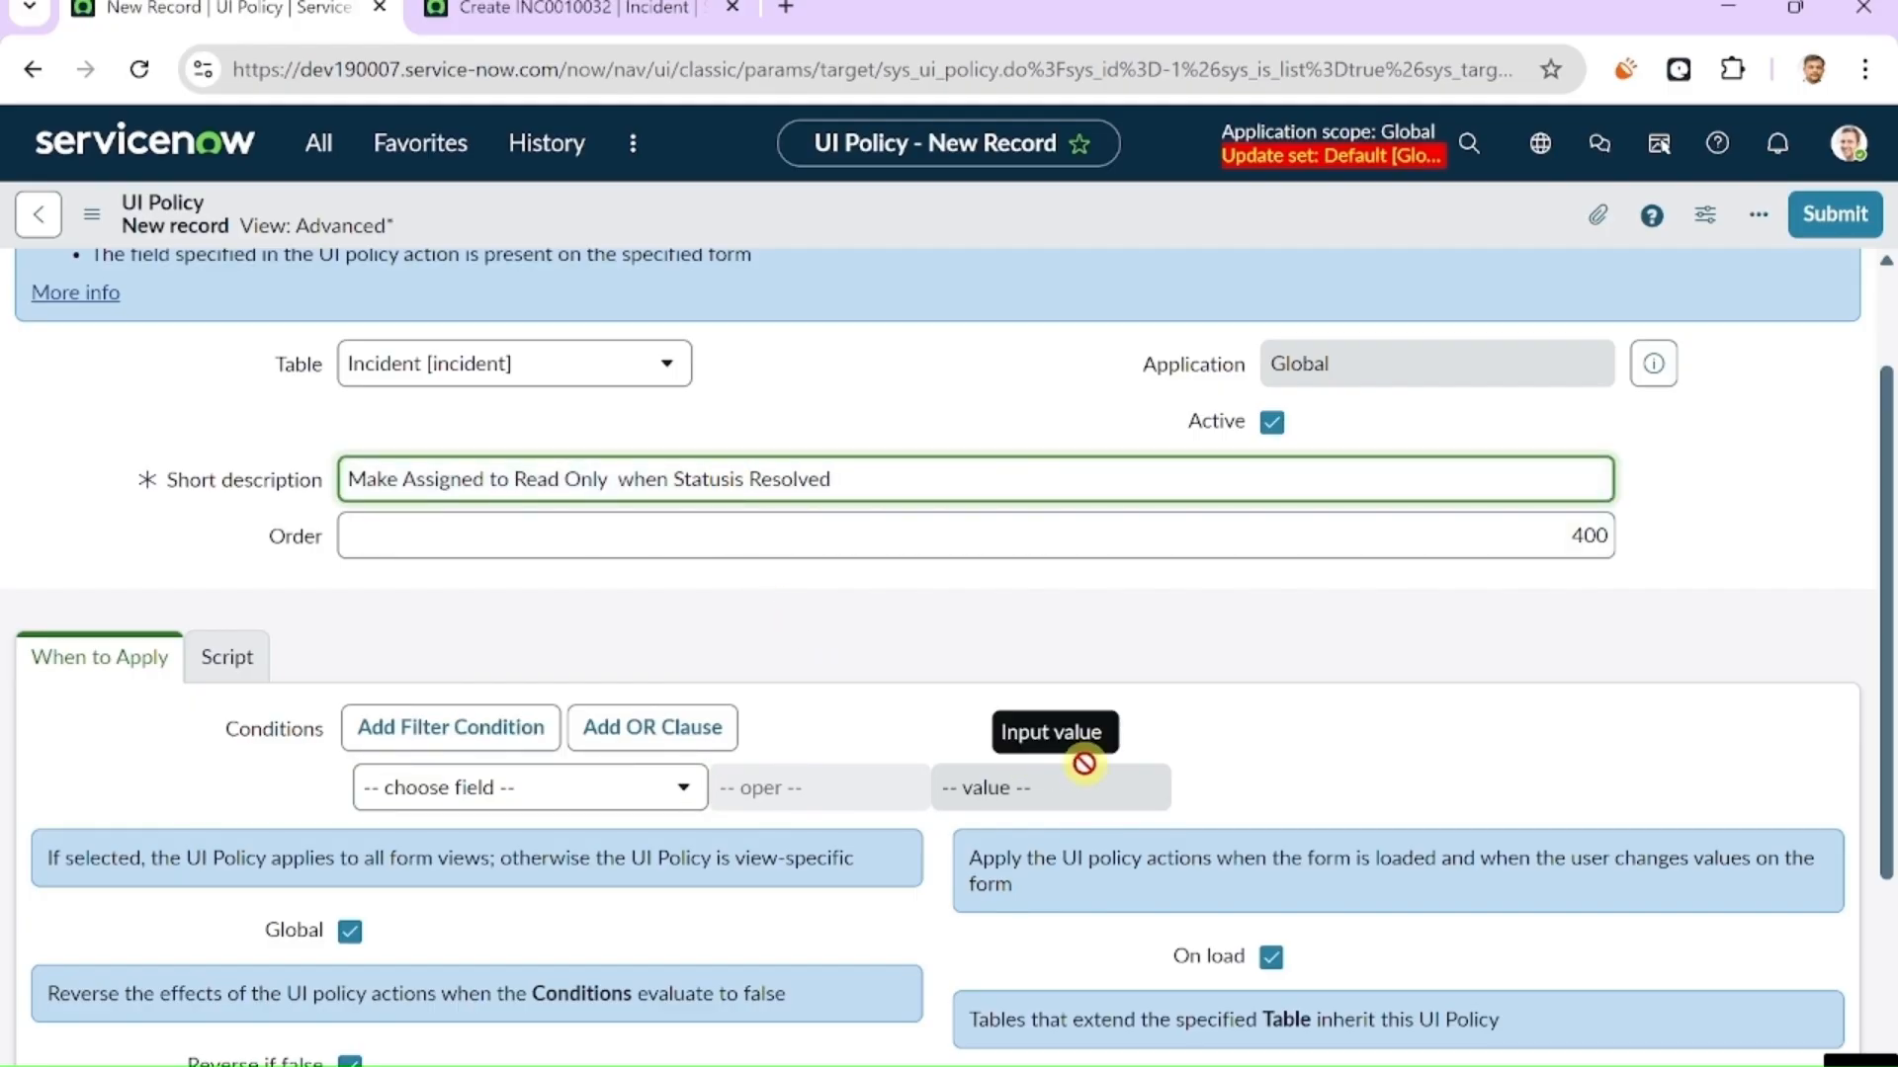
click(538, 788)
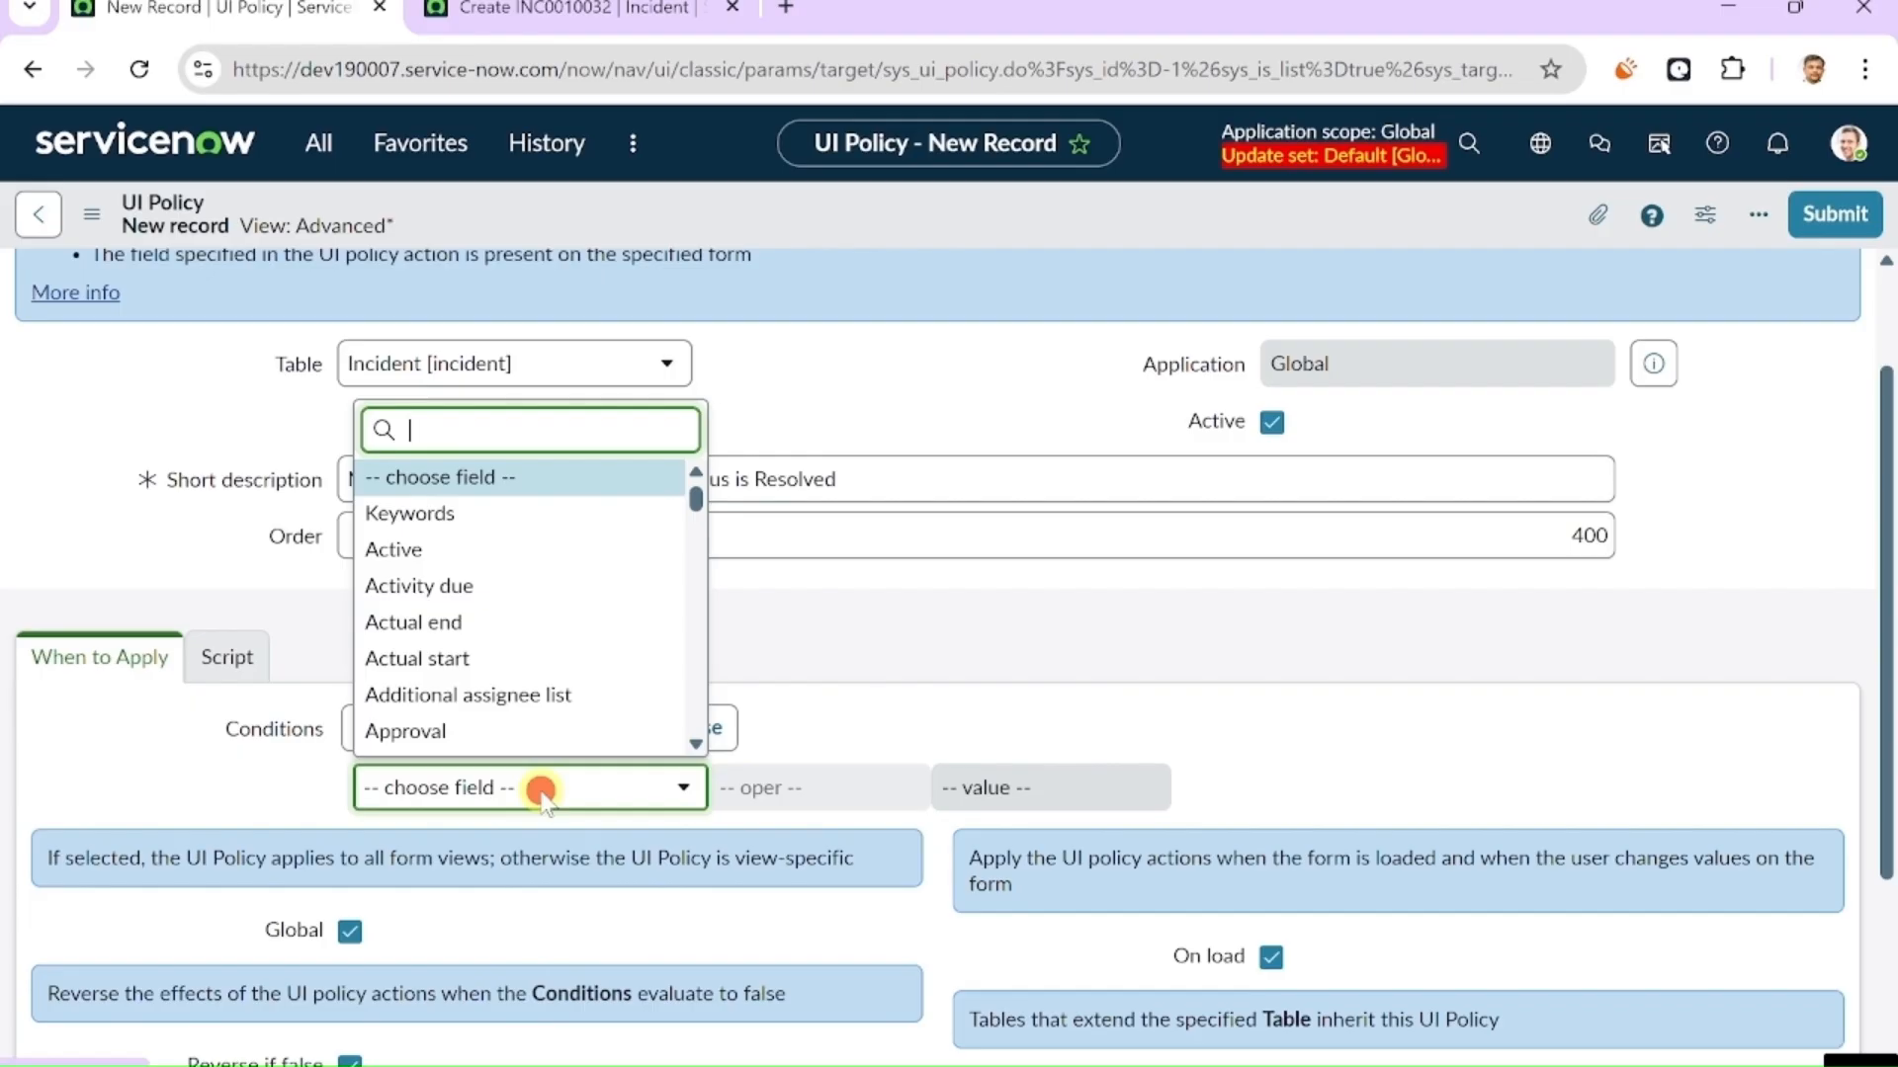
scroll(511, 615, down, 12)
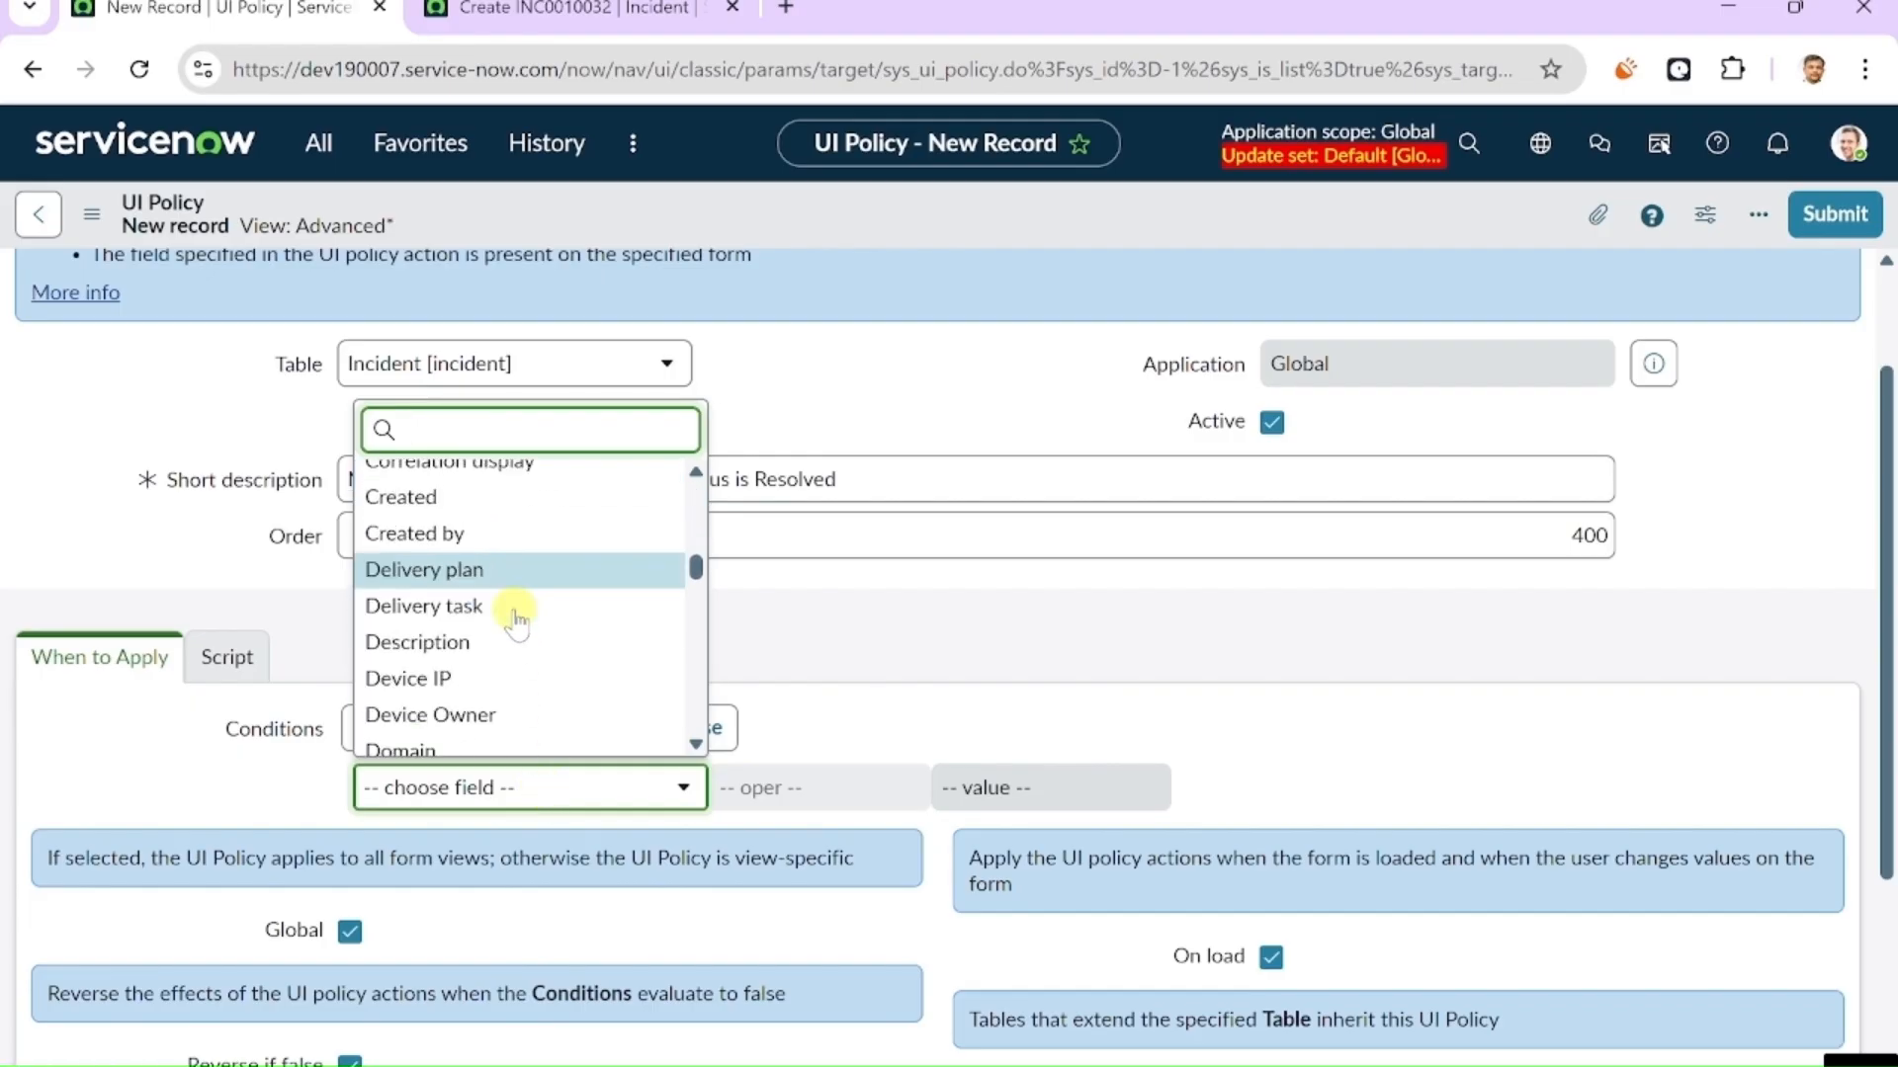
scroll(521, 628, down, 5)
scroll(519, 633, up, 5)
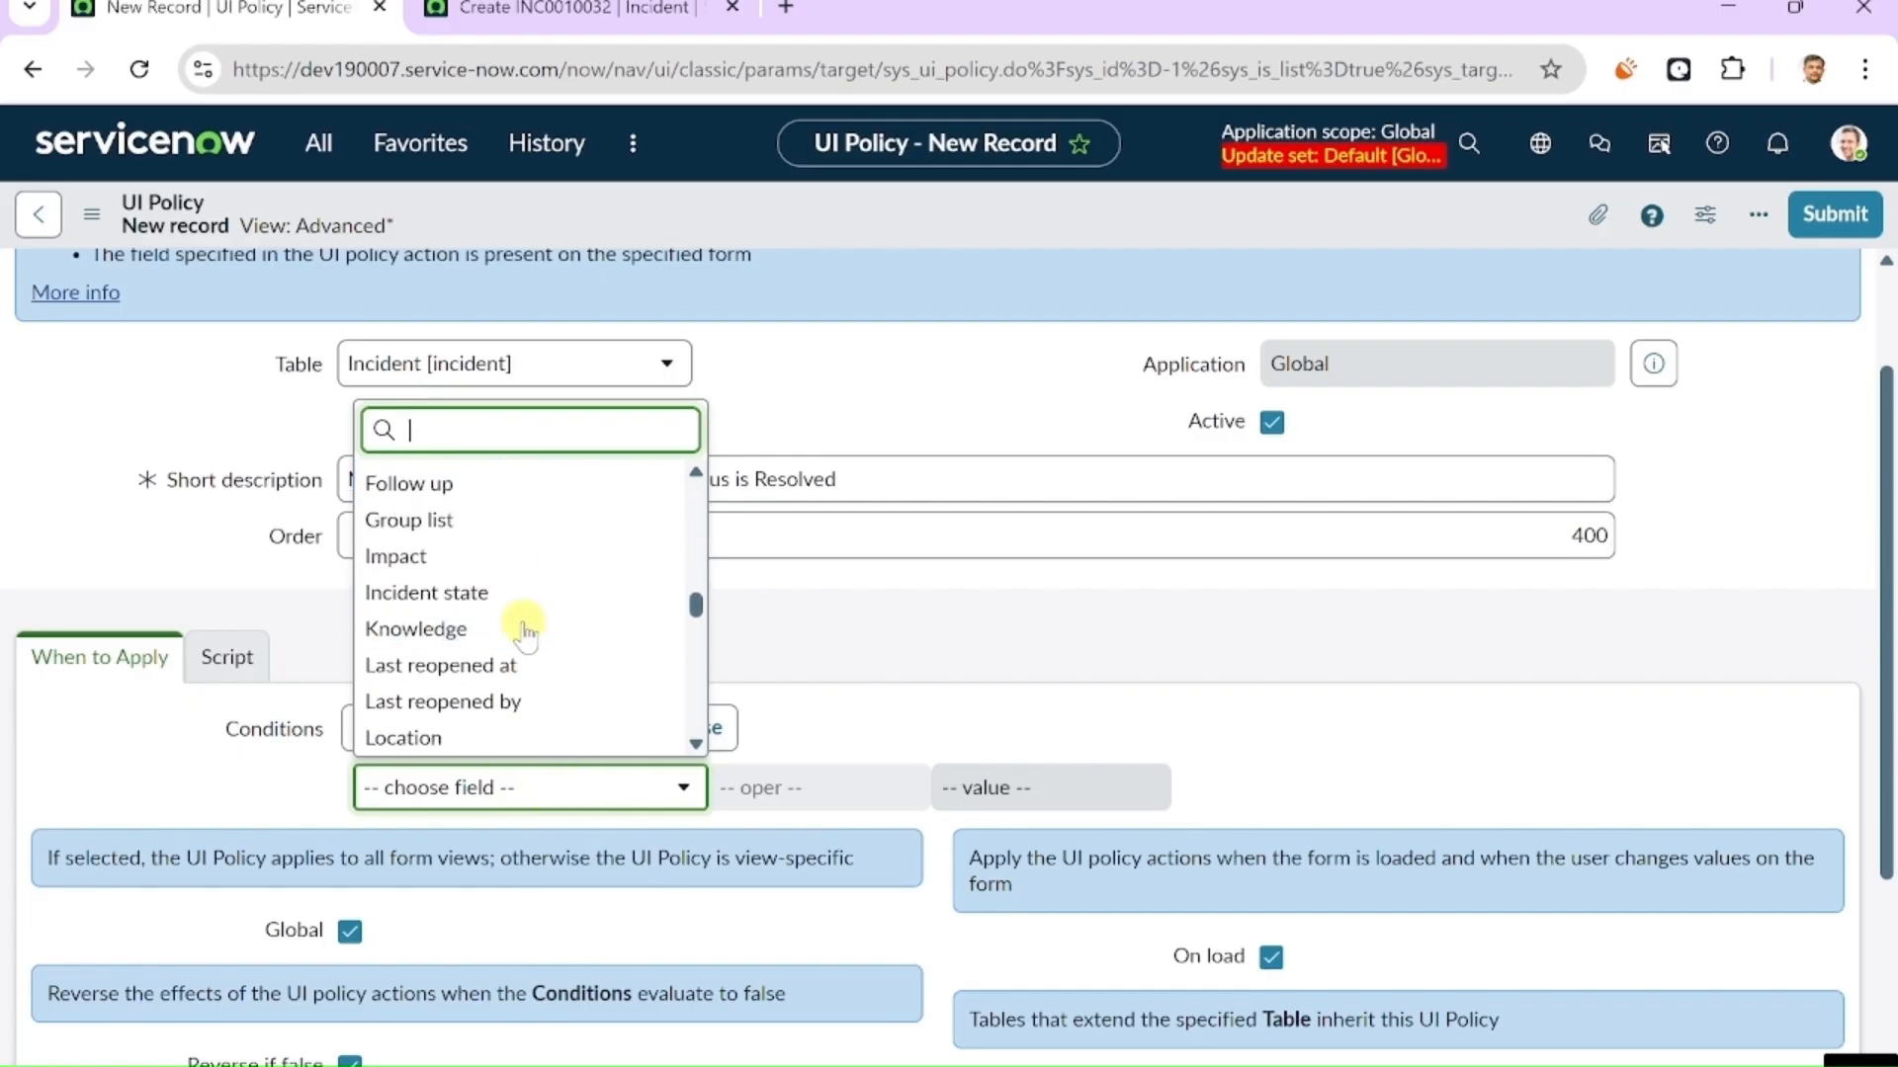
scroll(527, 638, up, 3)
text(sta)
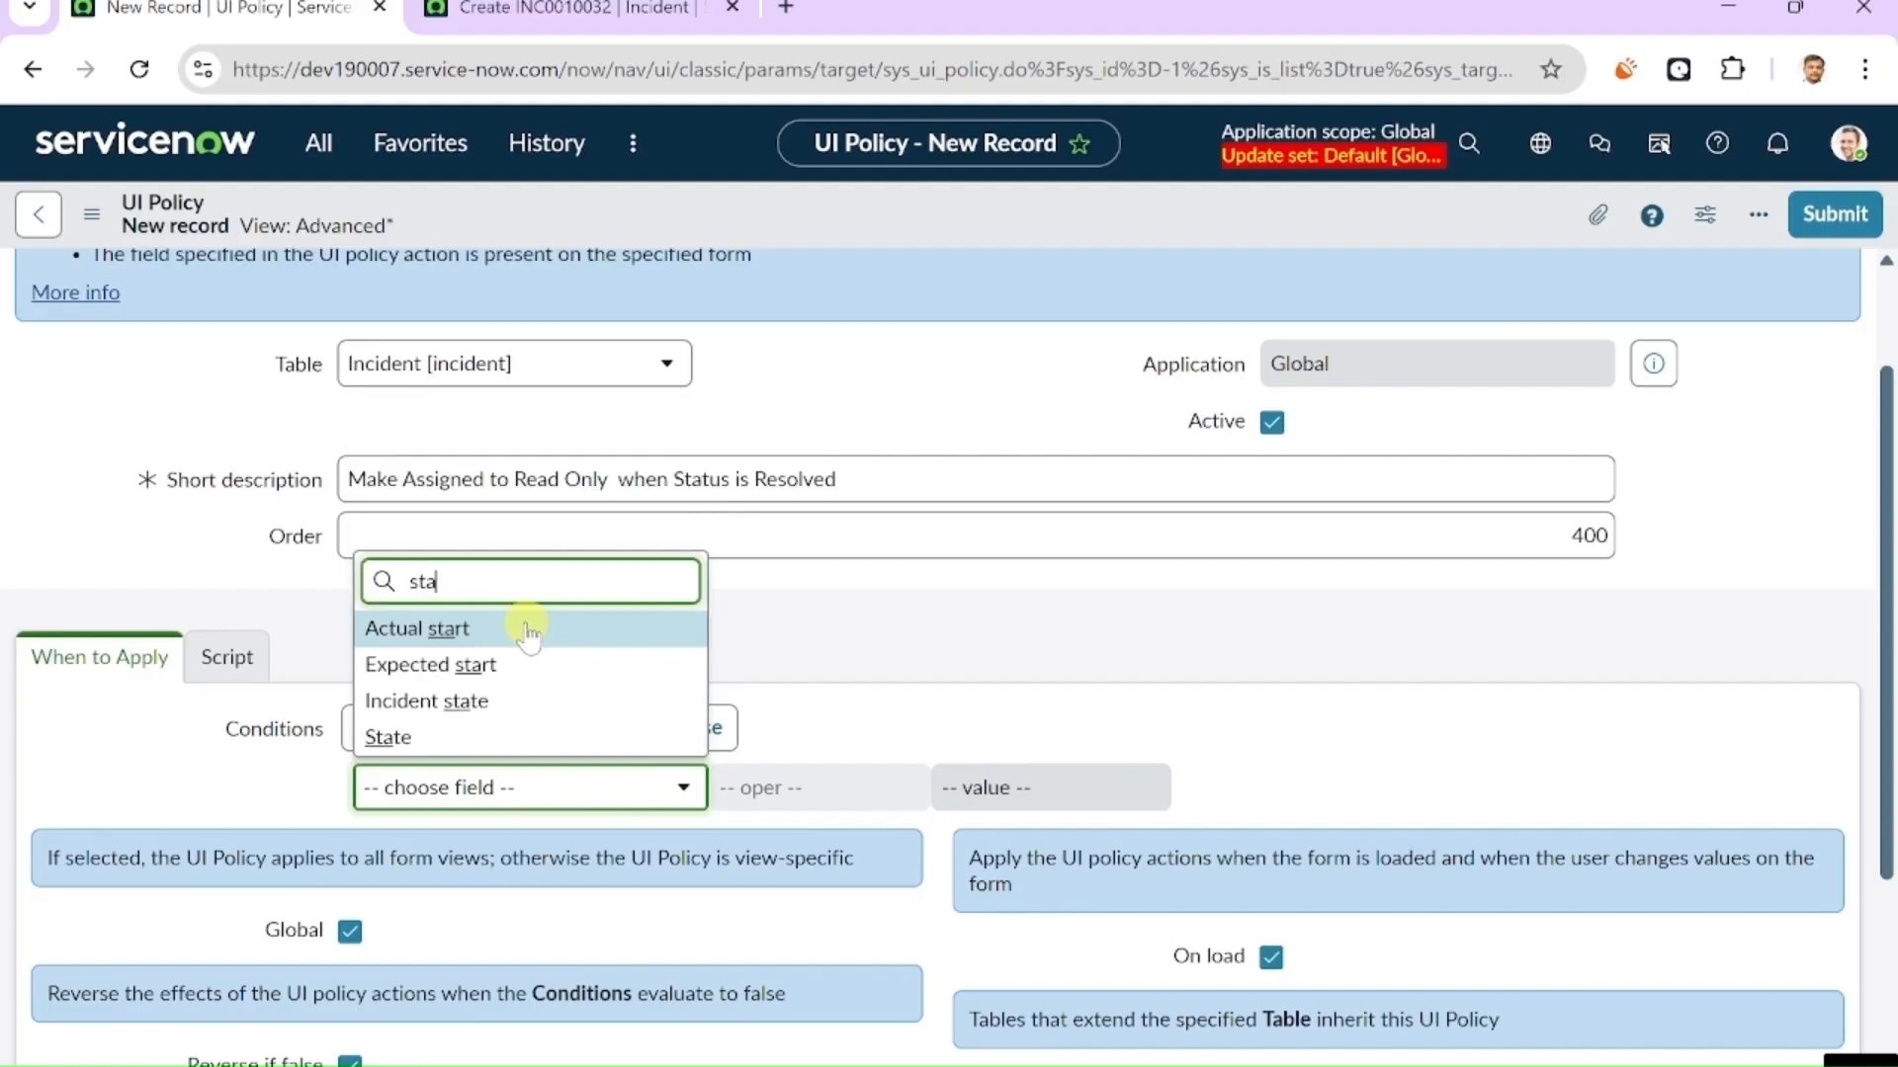
click(401, 738)
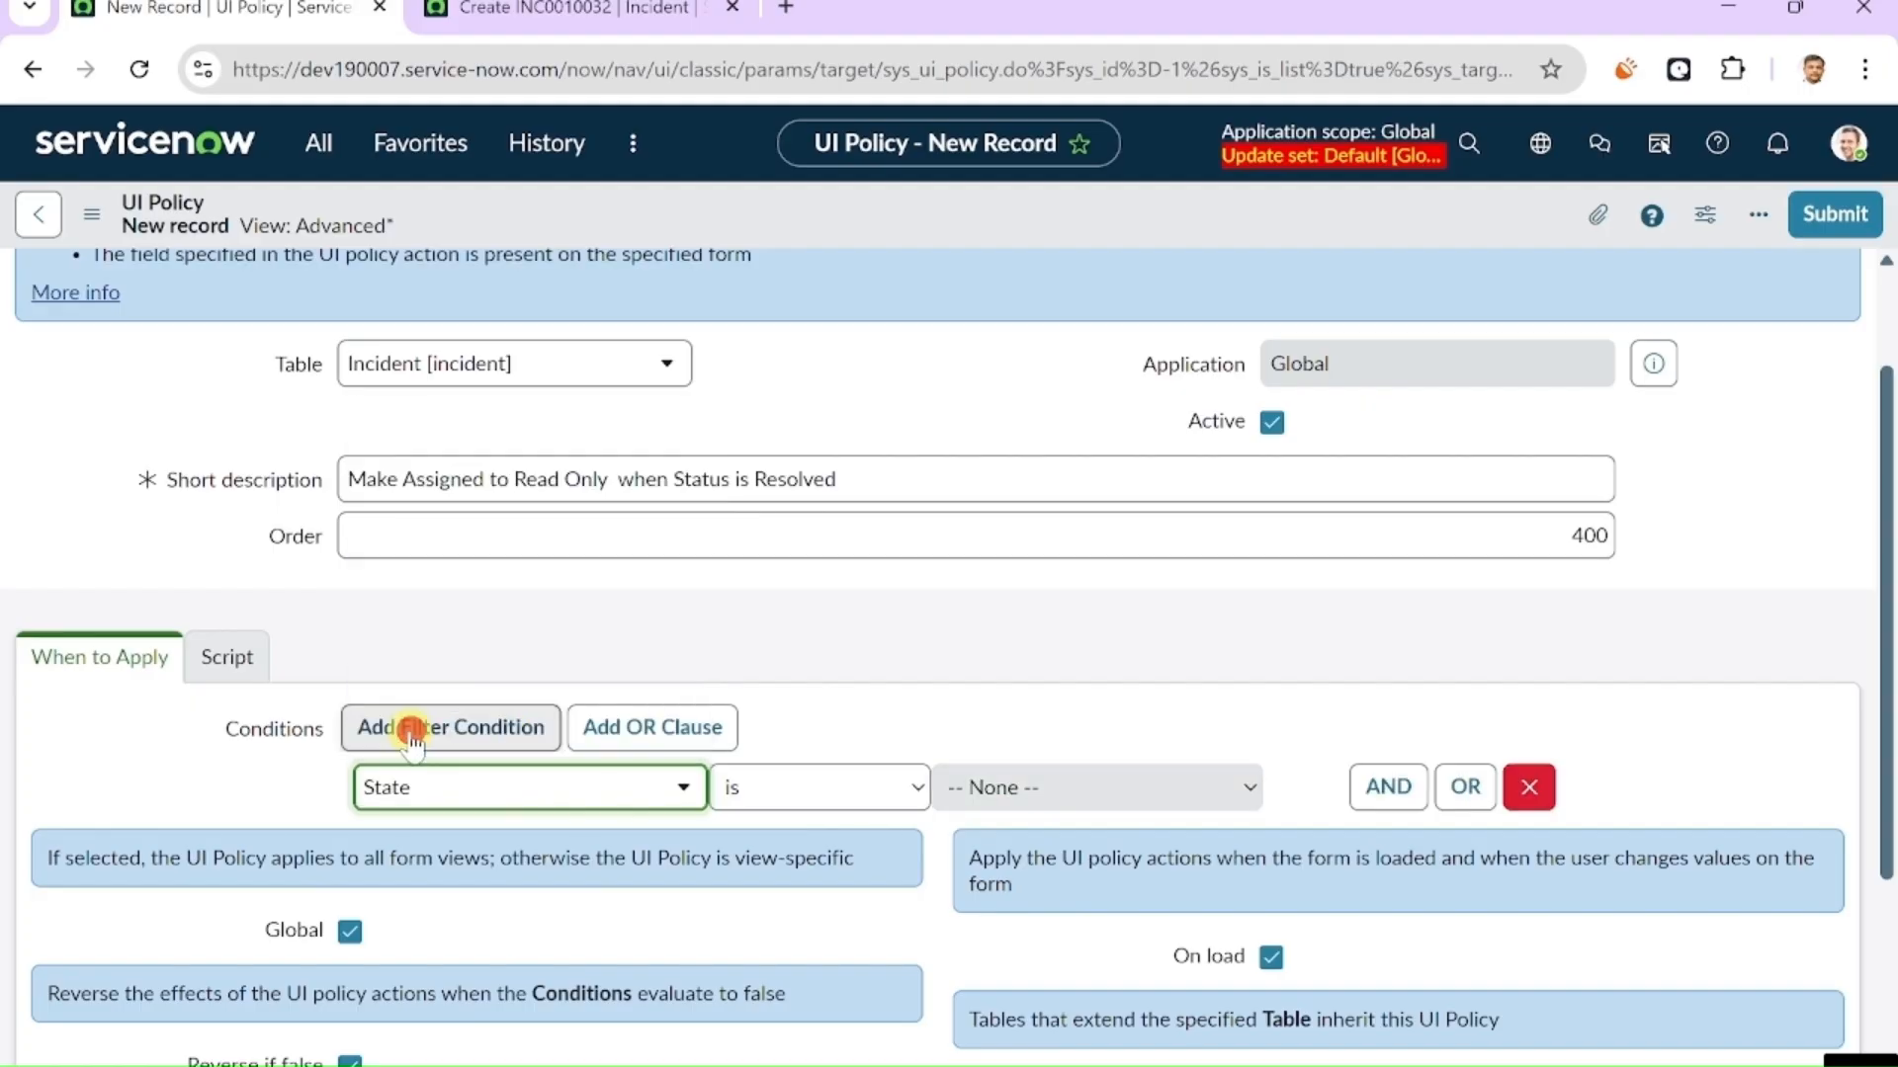
click(1106, 790)
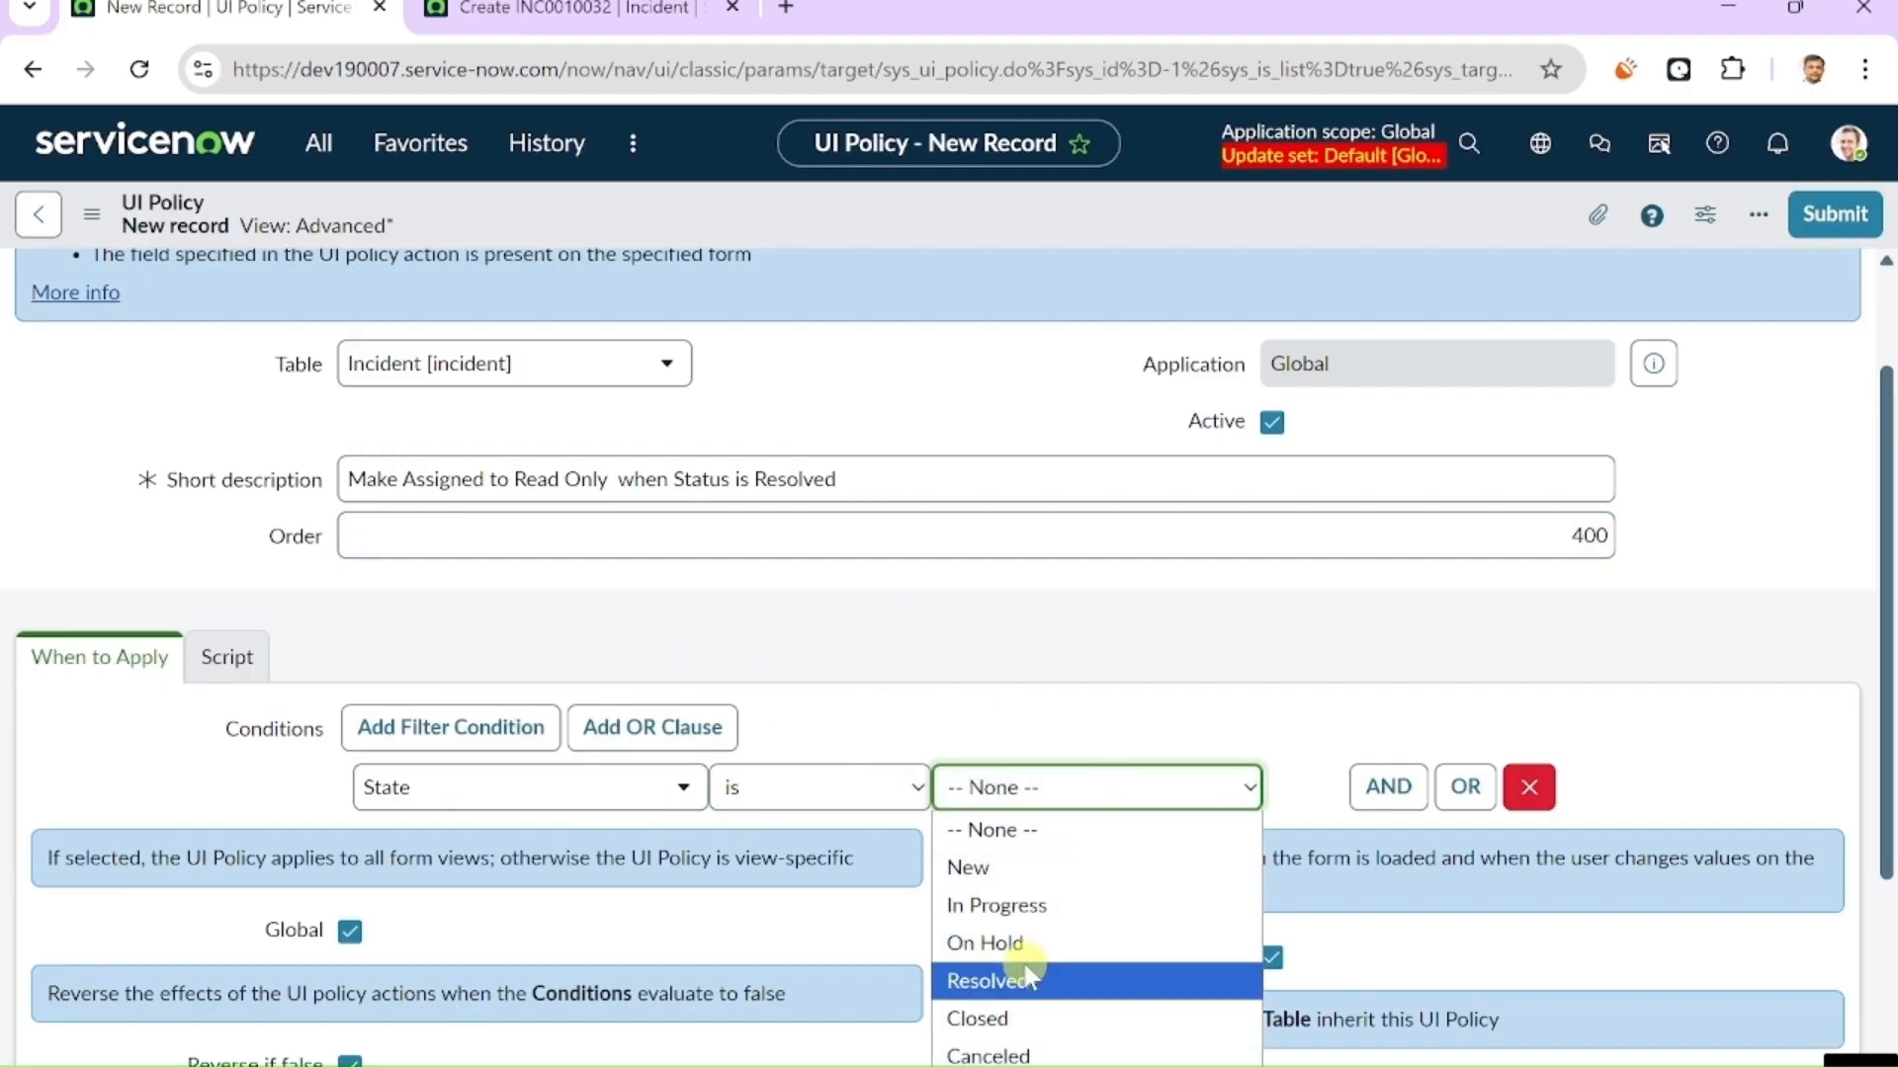
click(1025, 970)
- Save the new UI policy record while keeping it open, leaving its Global, On load and Reverse if false options enabled
scroll(976, 614, down, 1)
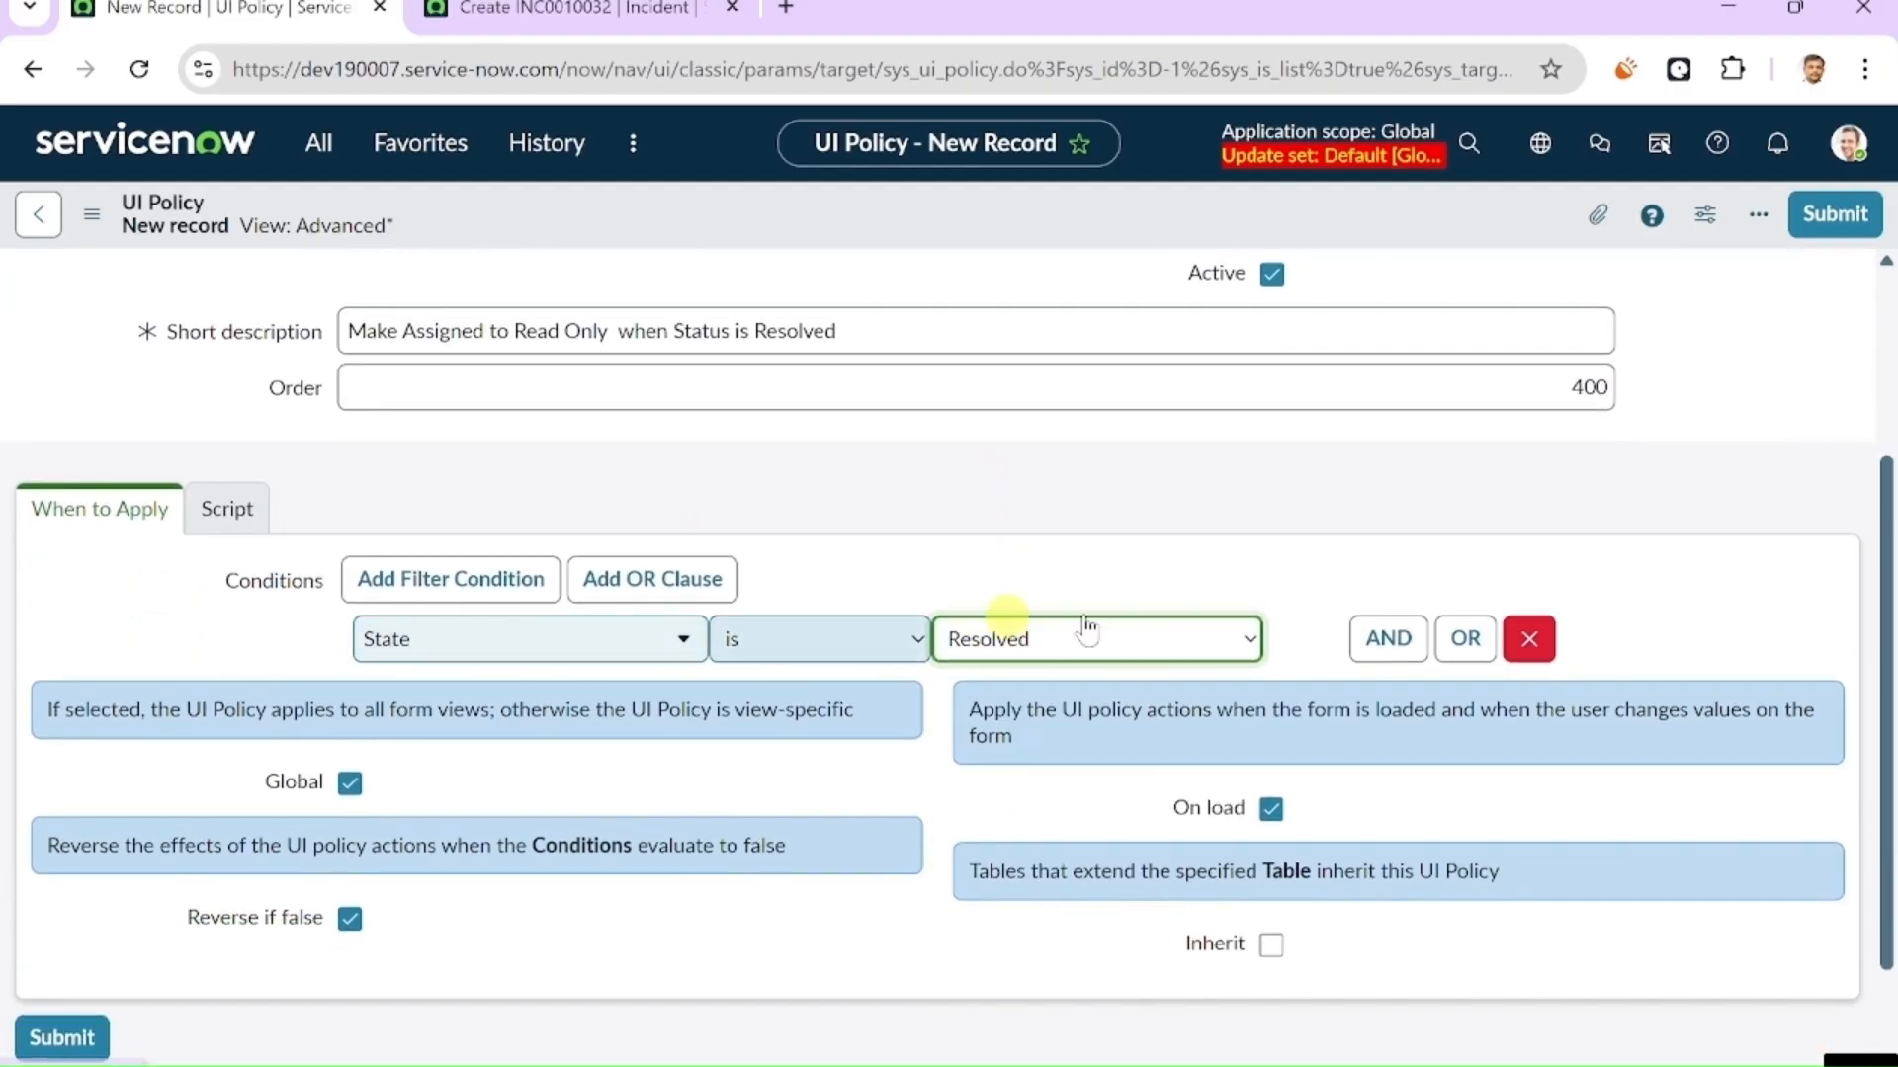
scroll(1279, 589, up, 1)
scroll(1278, 589, down, 2)
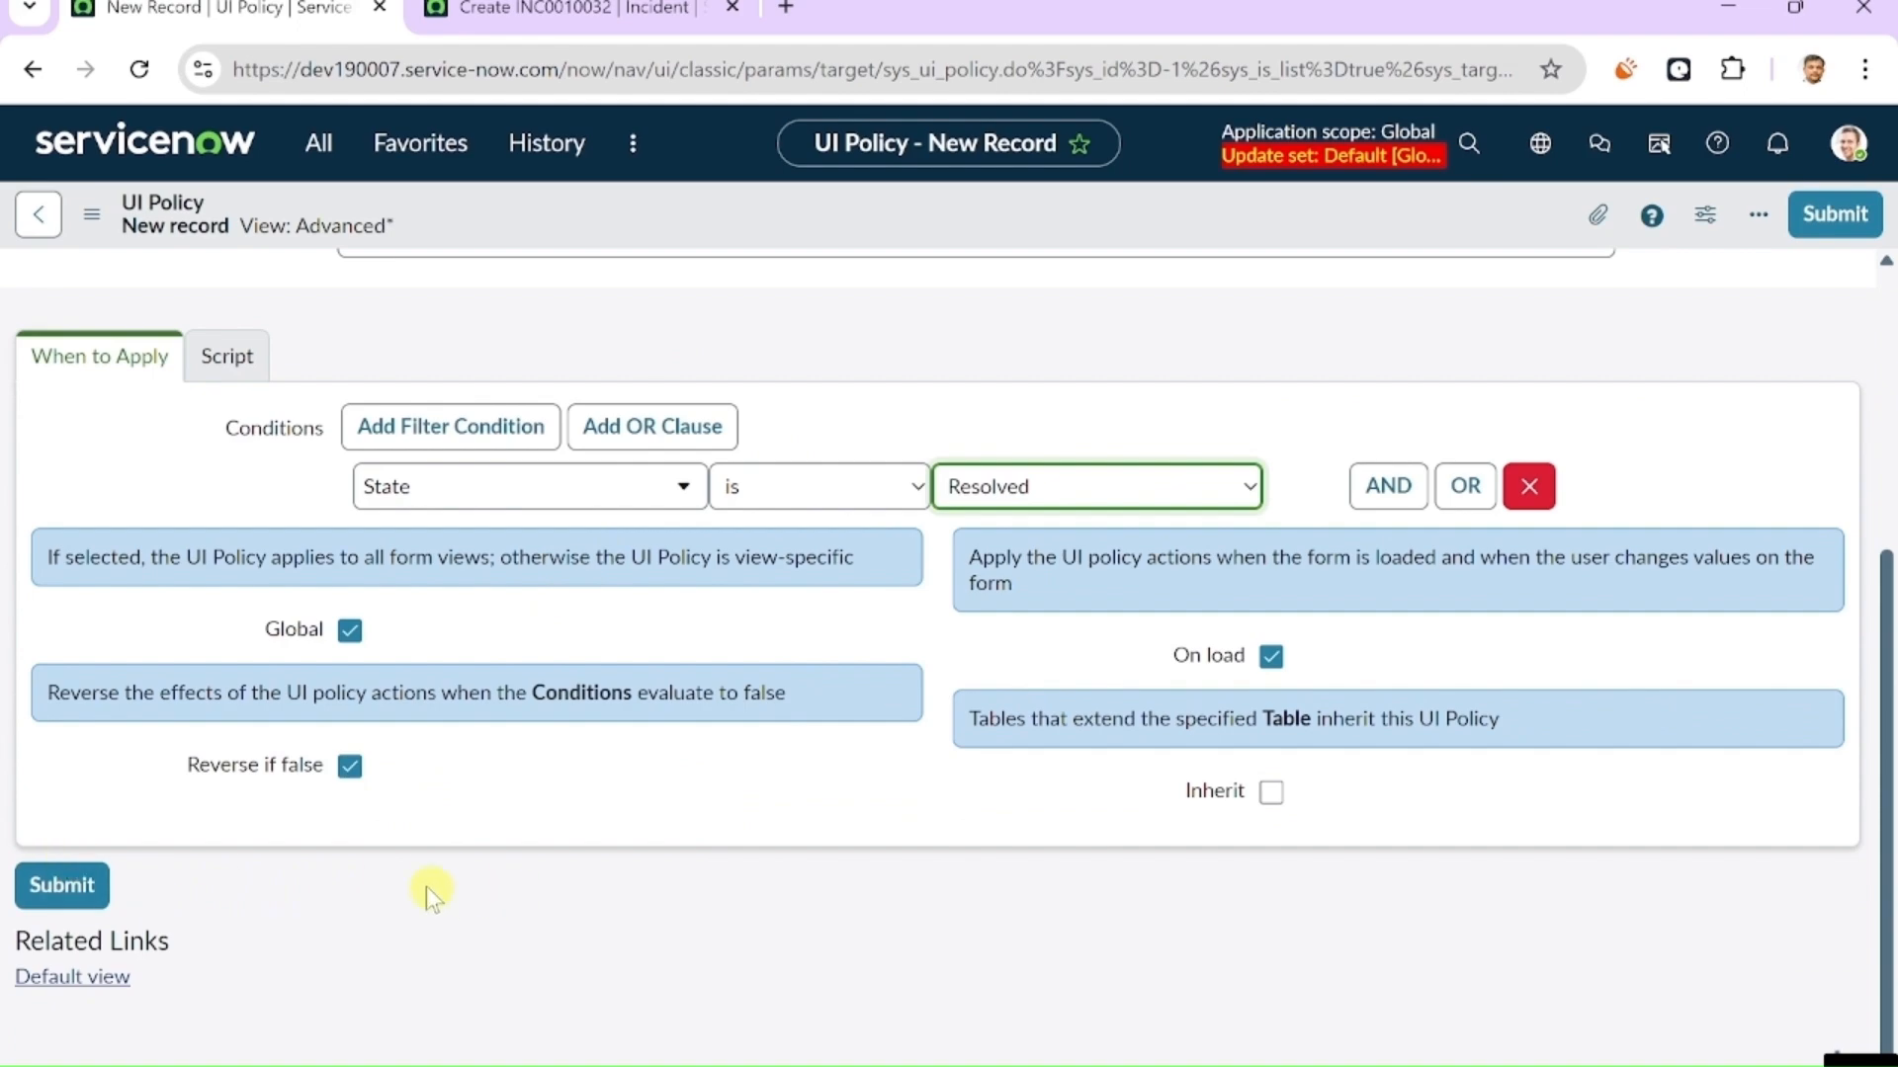
right_click(1267, 212)
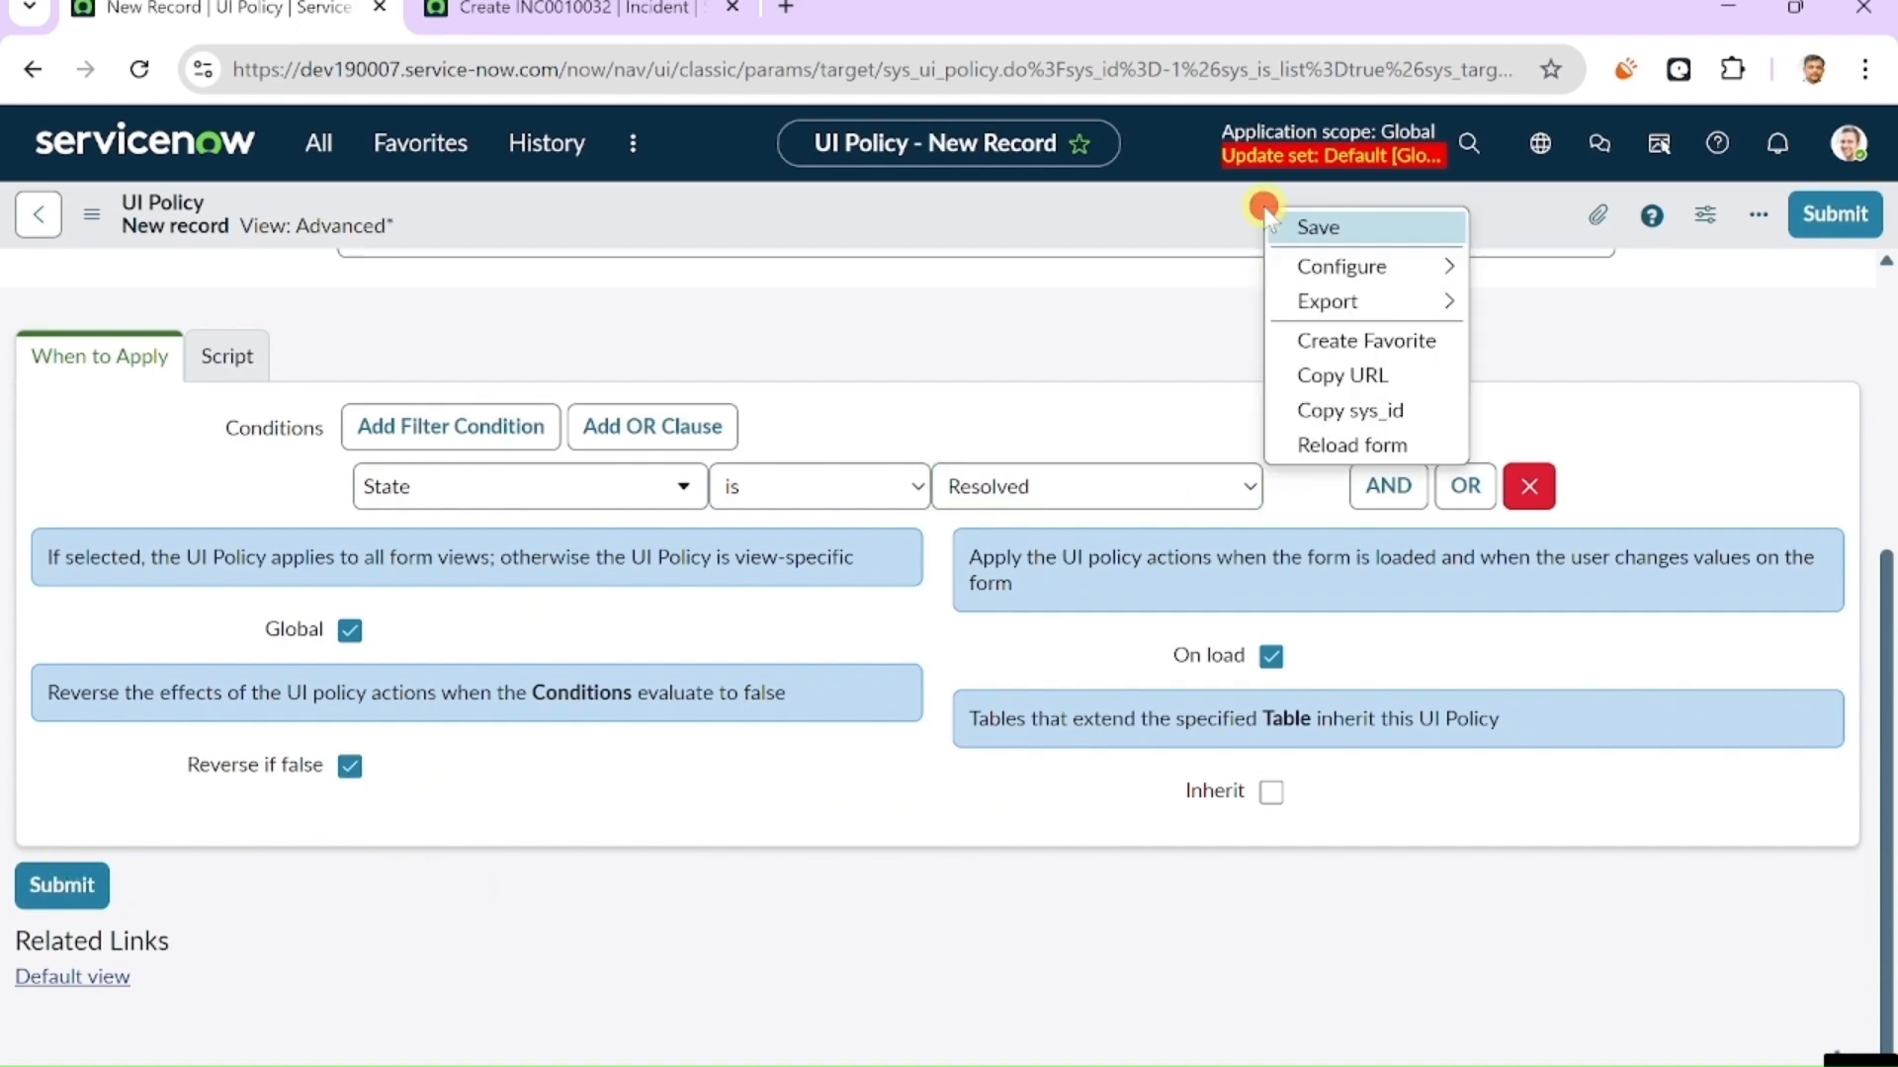
click(1321, 227)
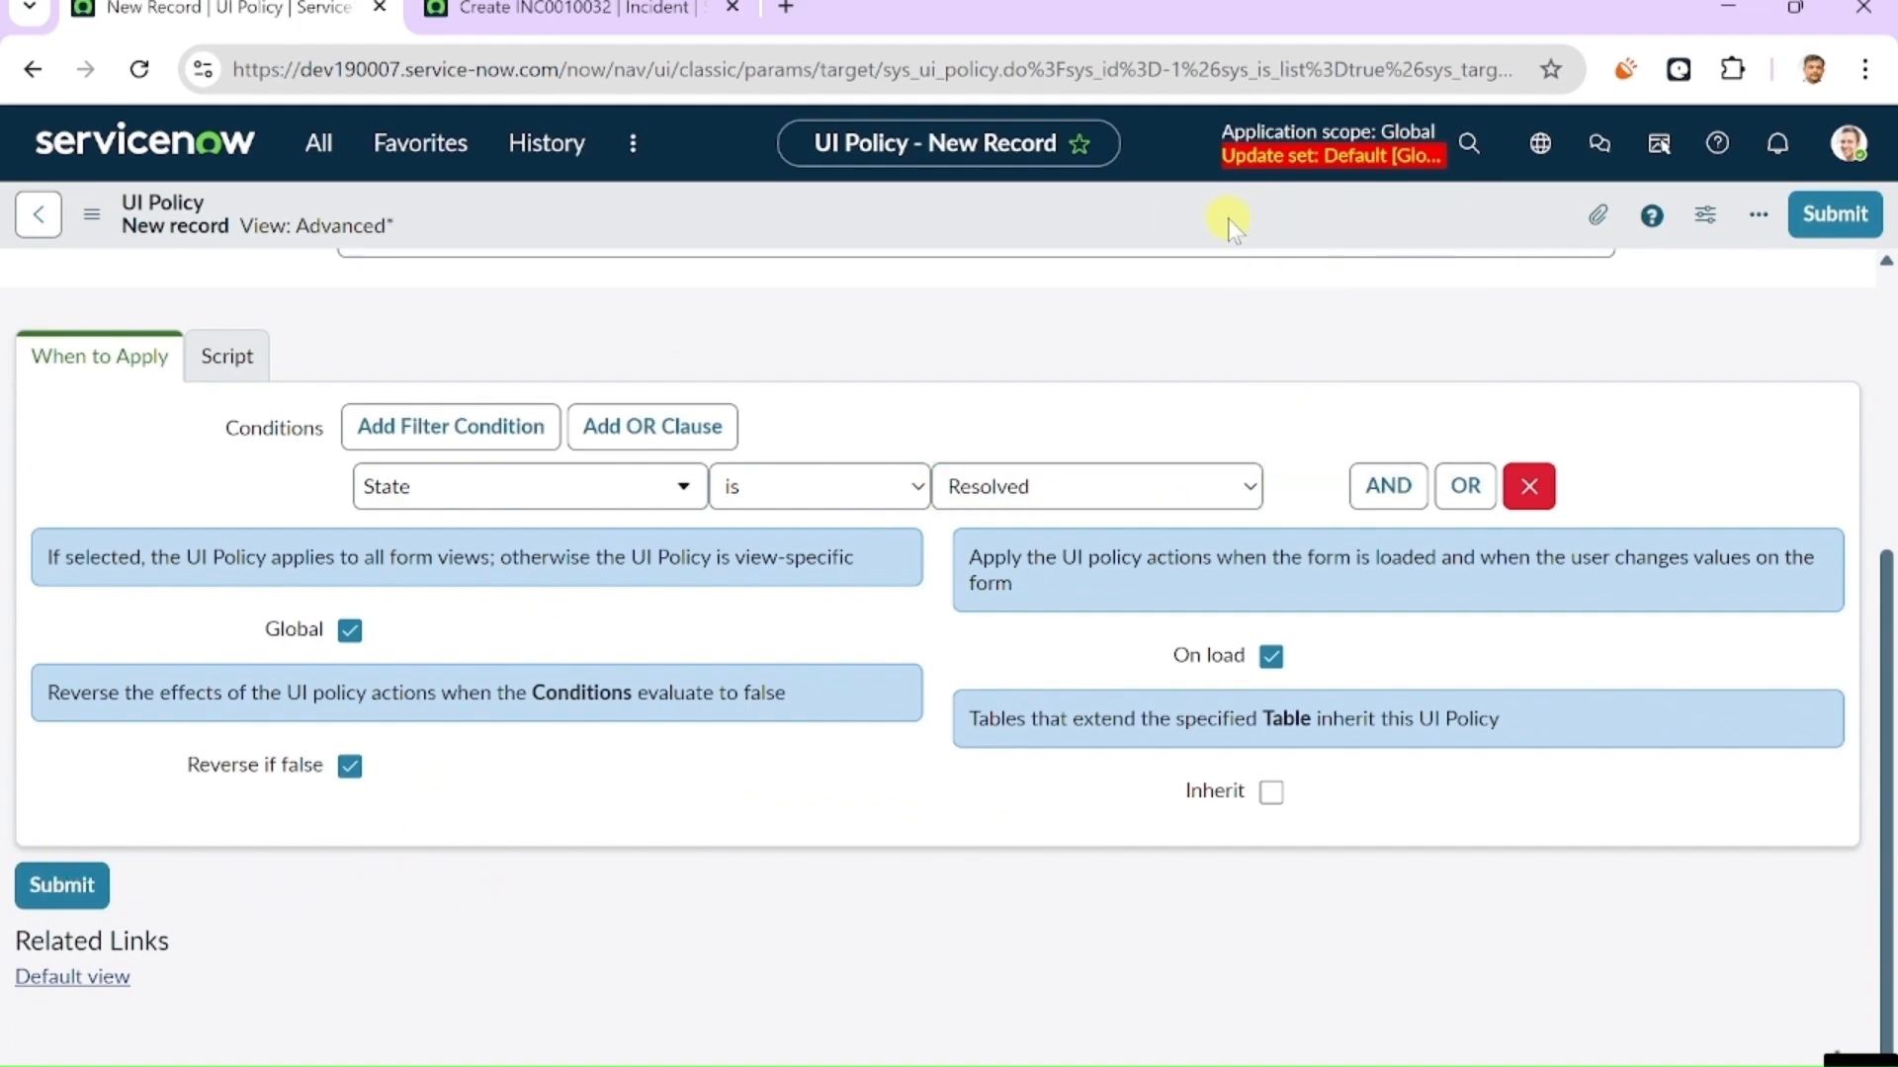
right_click(1233, 222)
click(1265, 236)
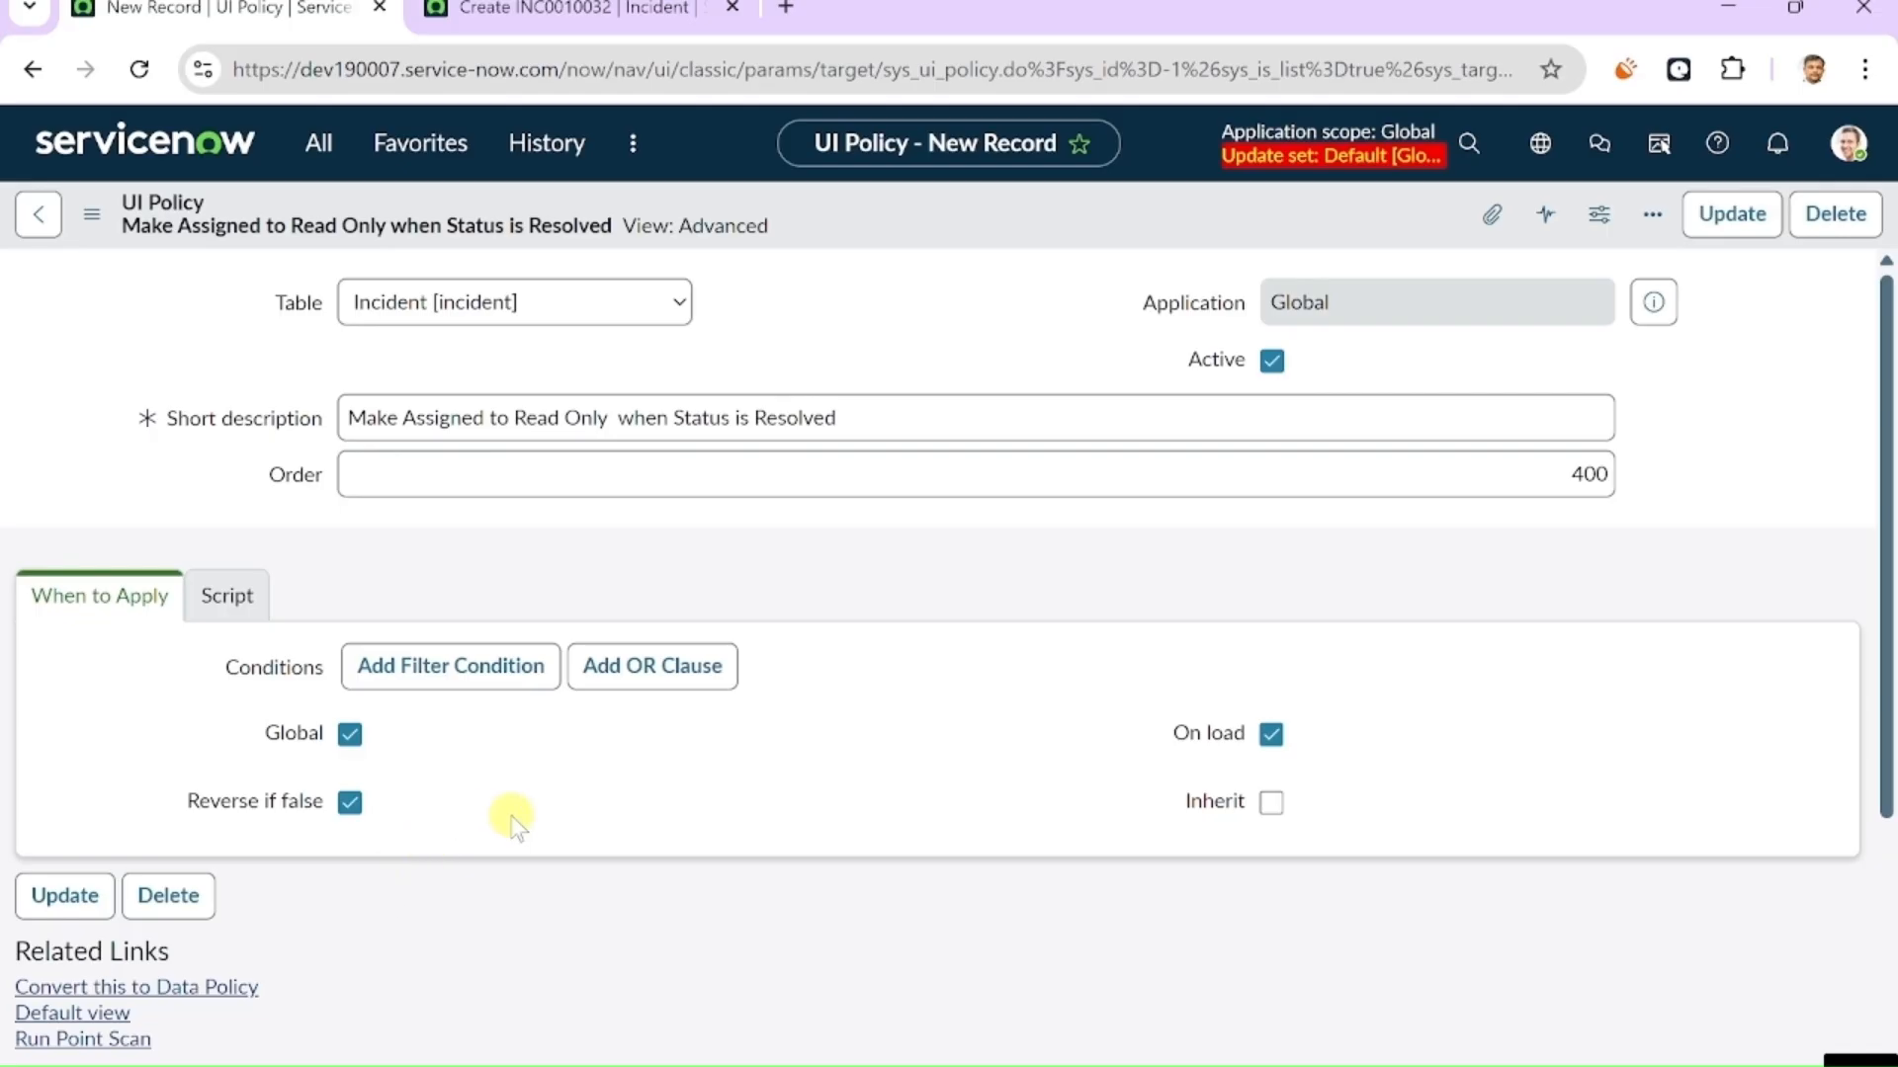
- Add a UI policy action for the Assigned to field with Read only set to True and save it
scroll(615, 731, down, 5)
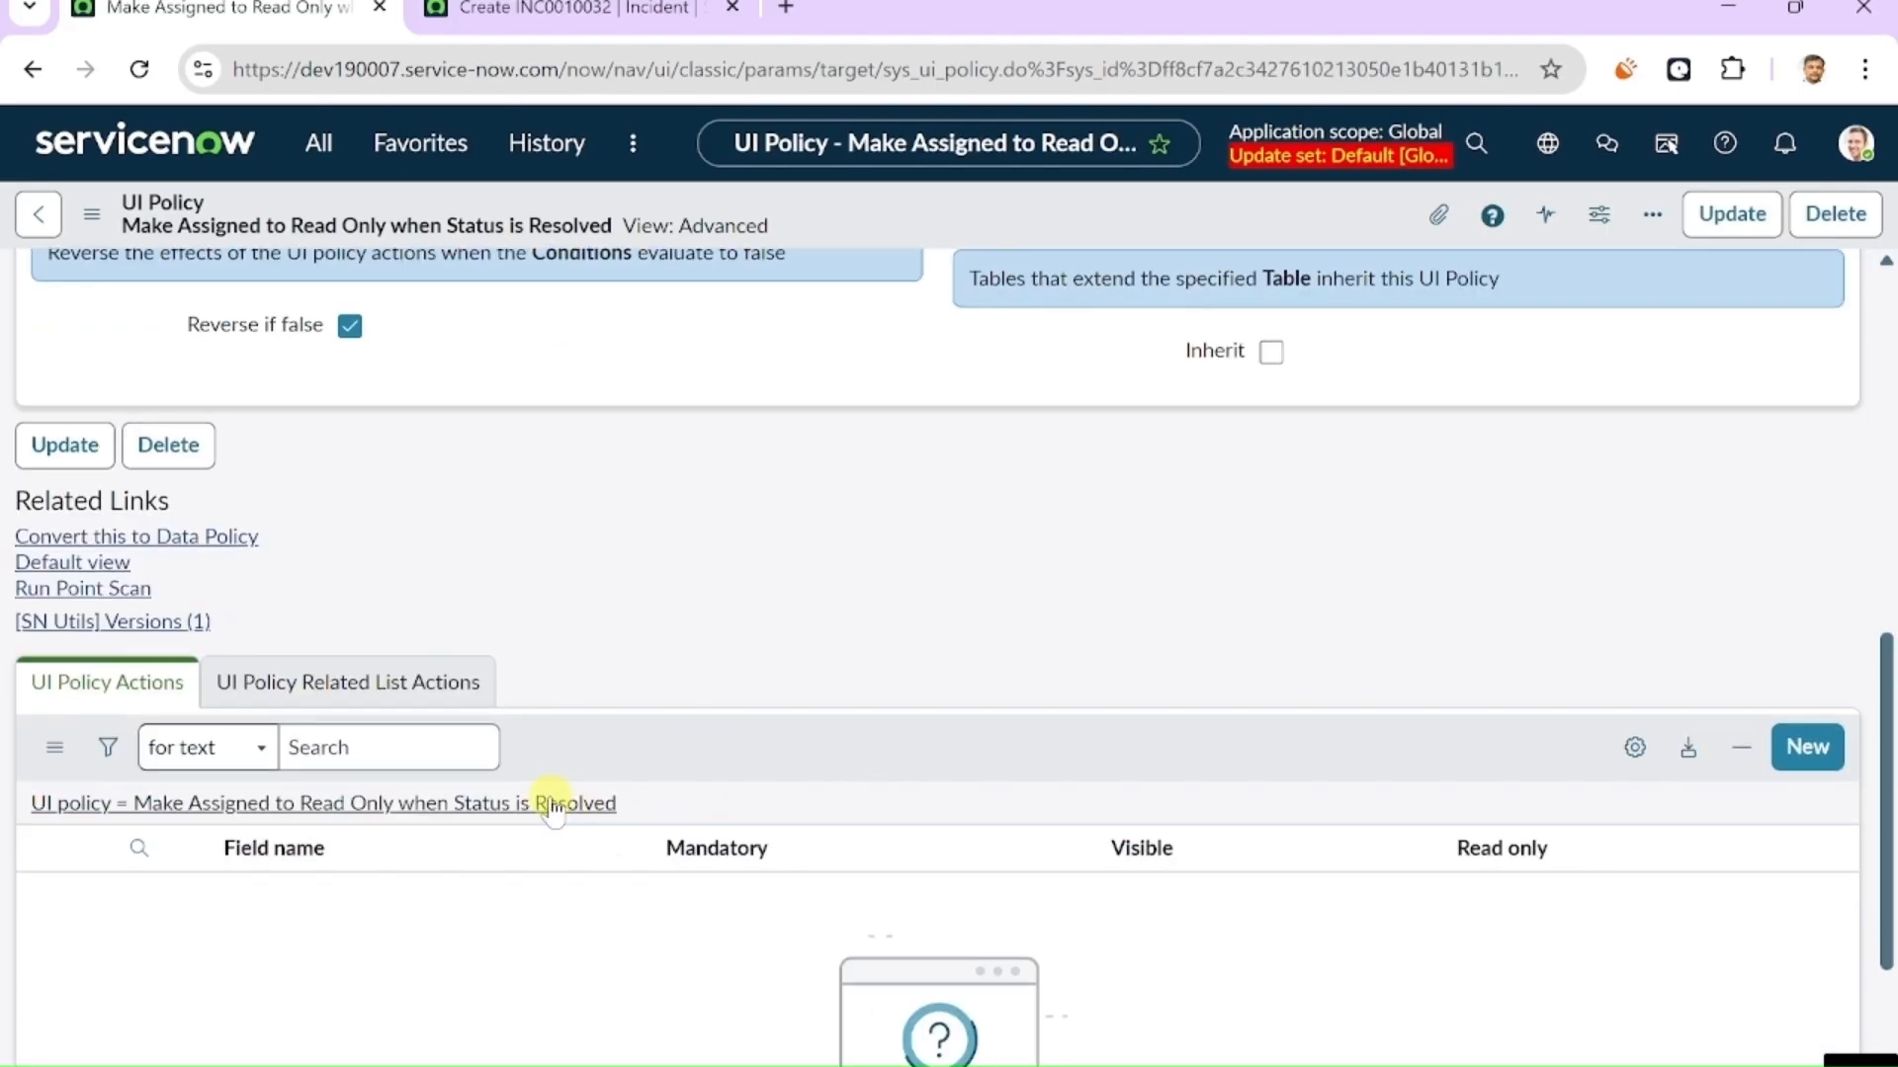
click(1809, 751)
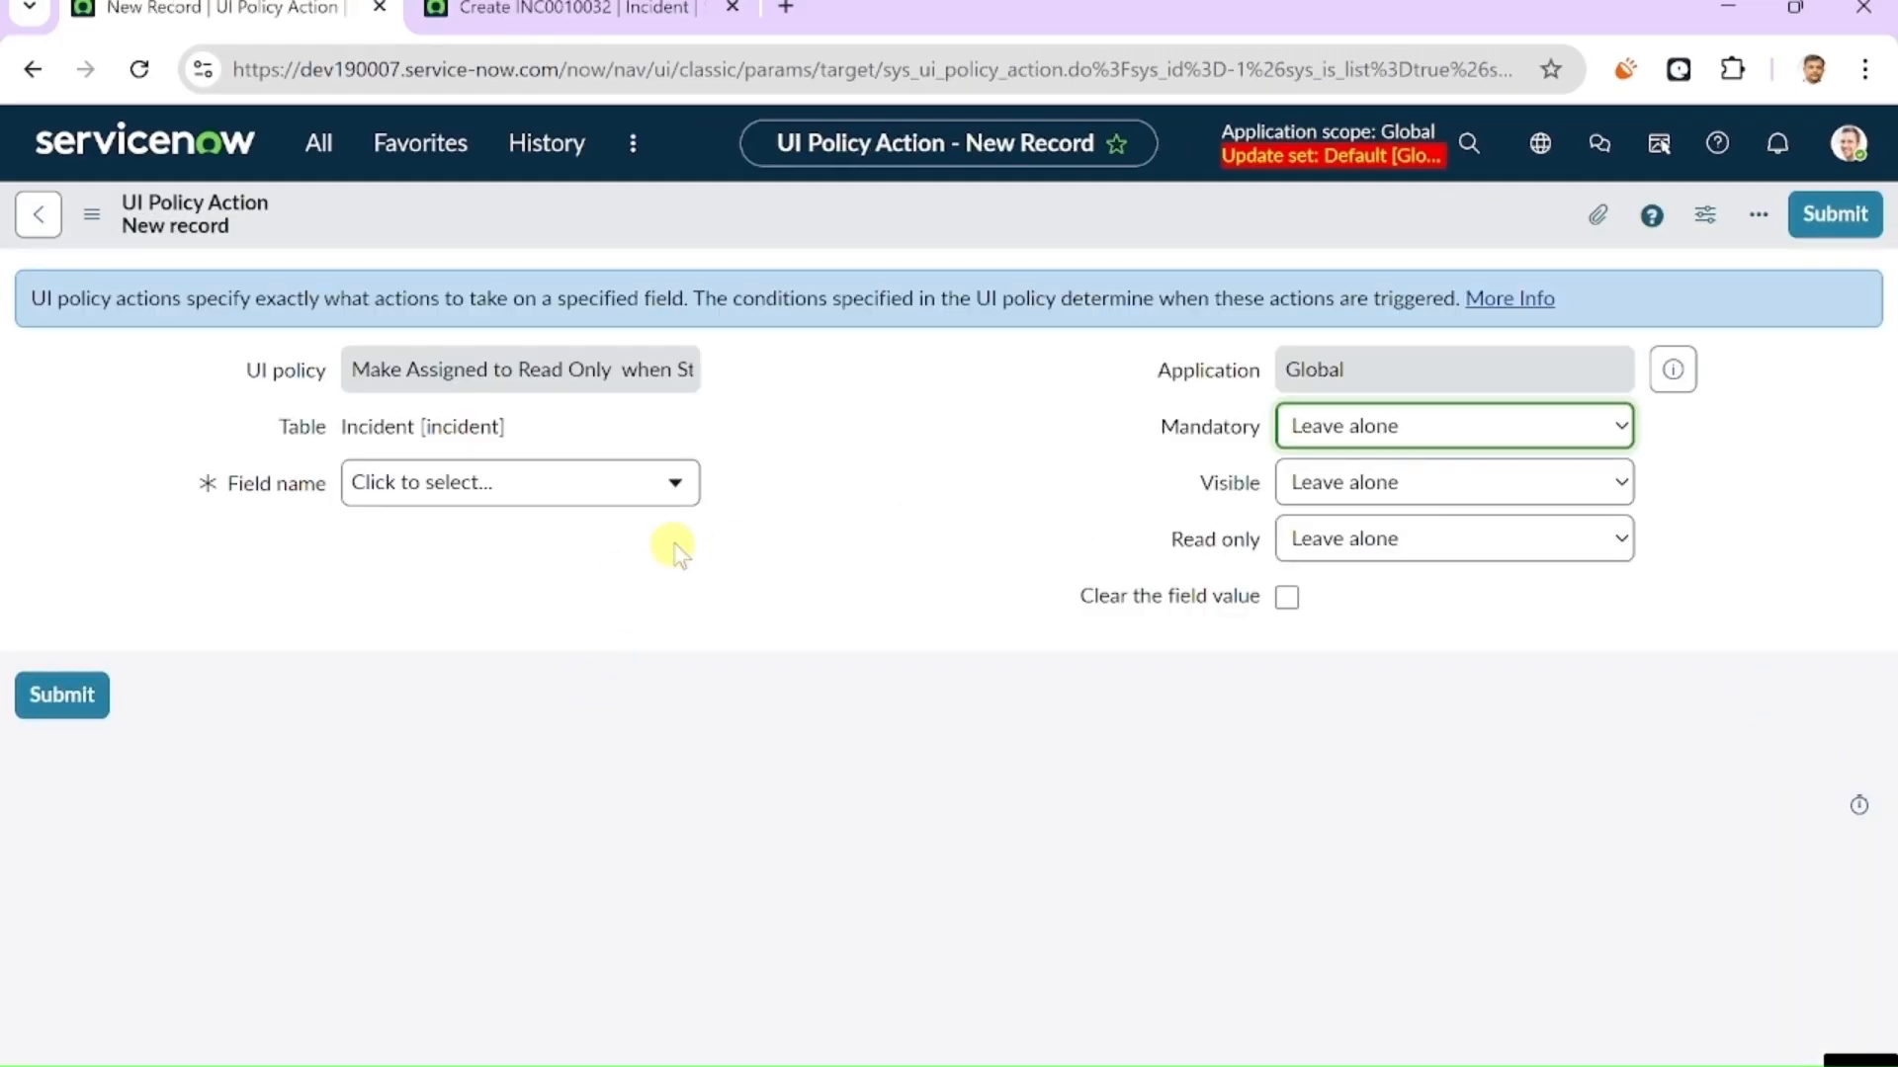
click(670, 490)
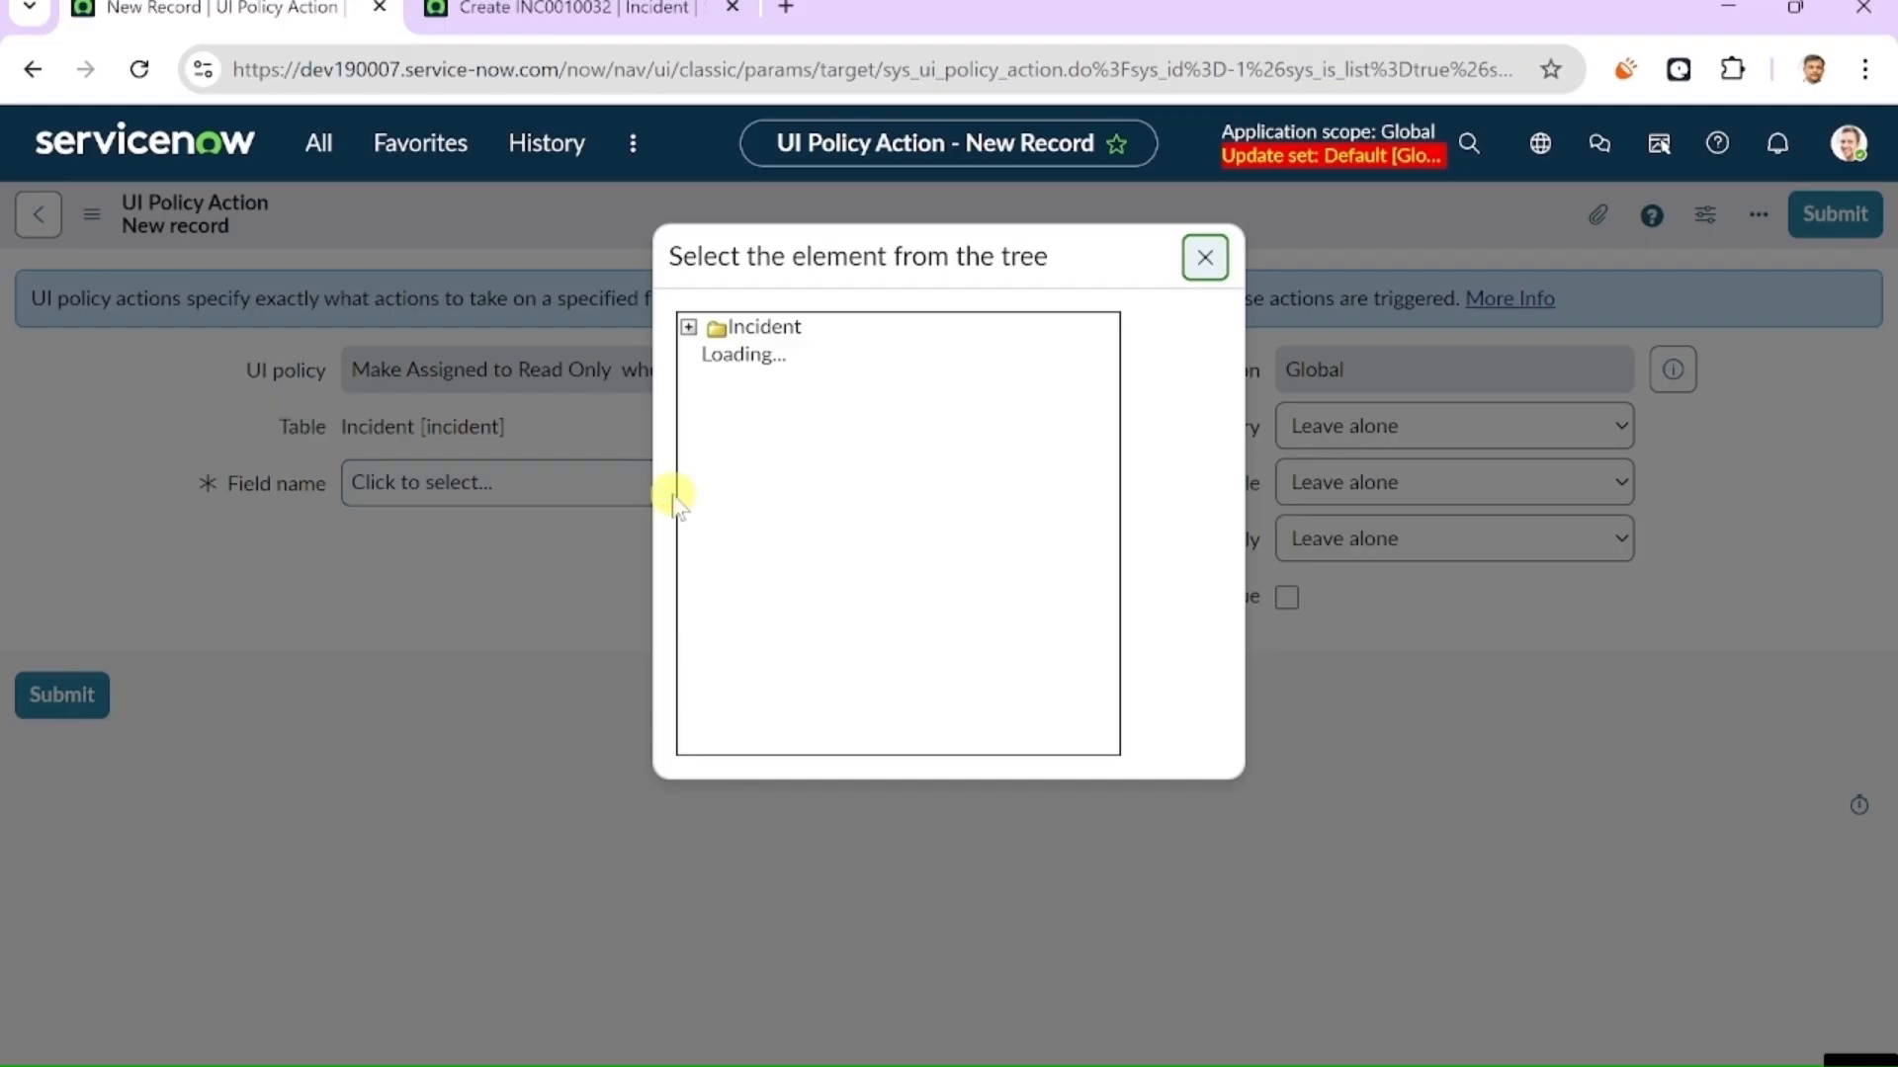
click(816, 581)
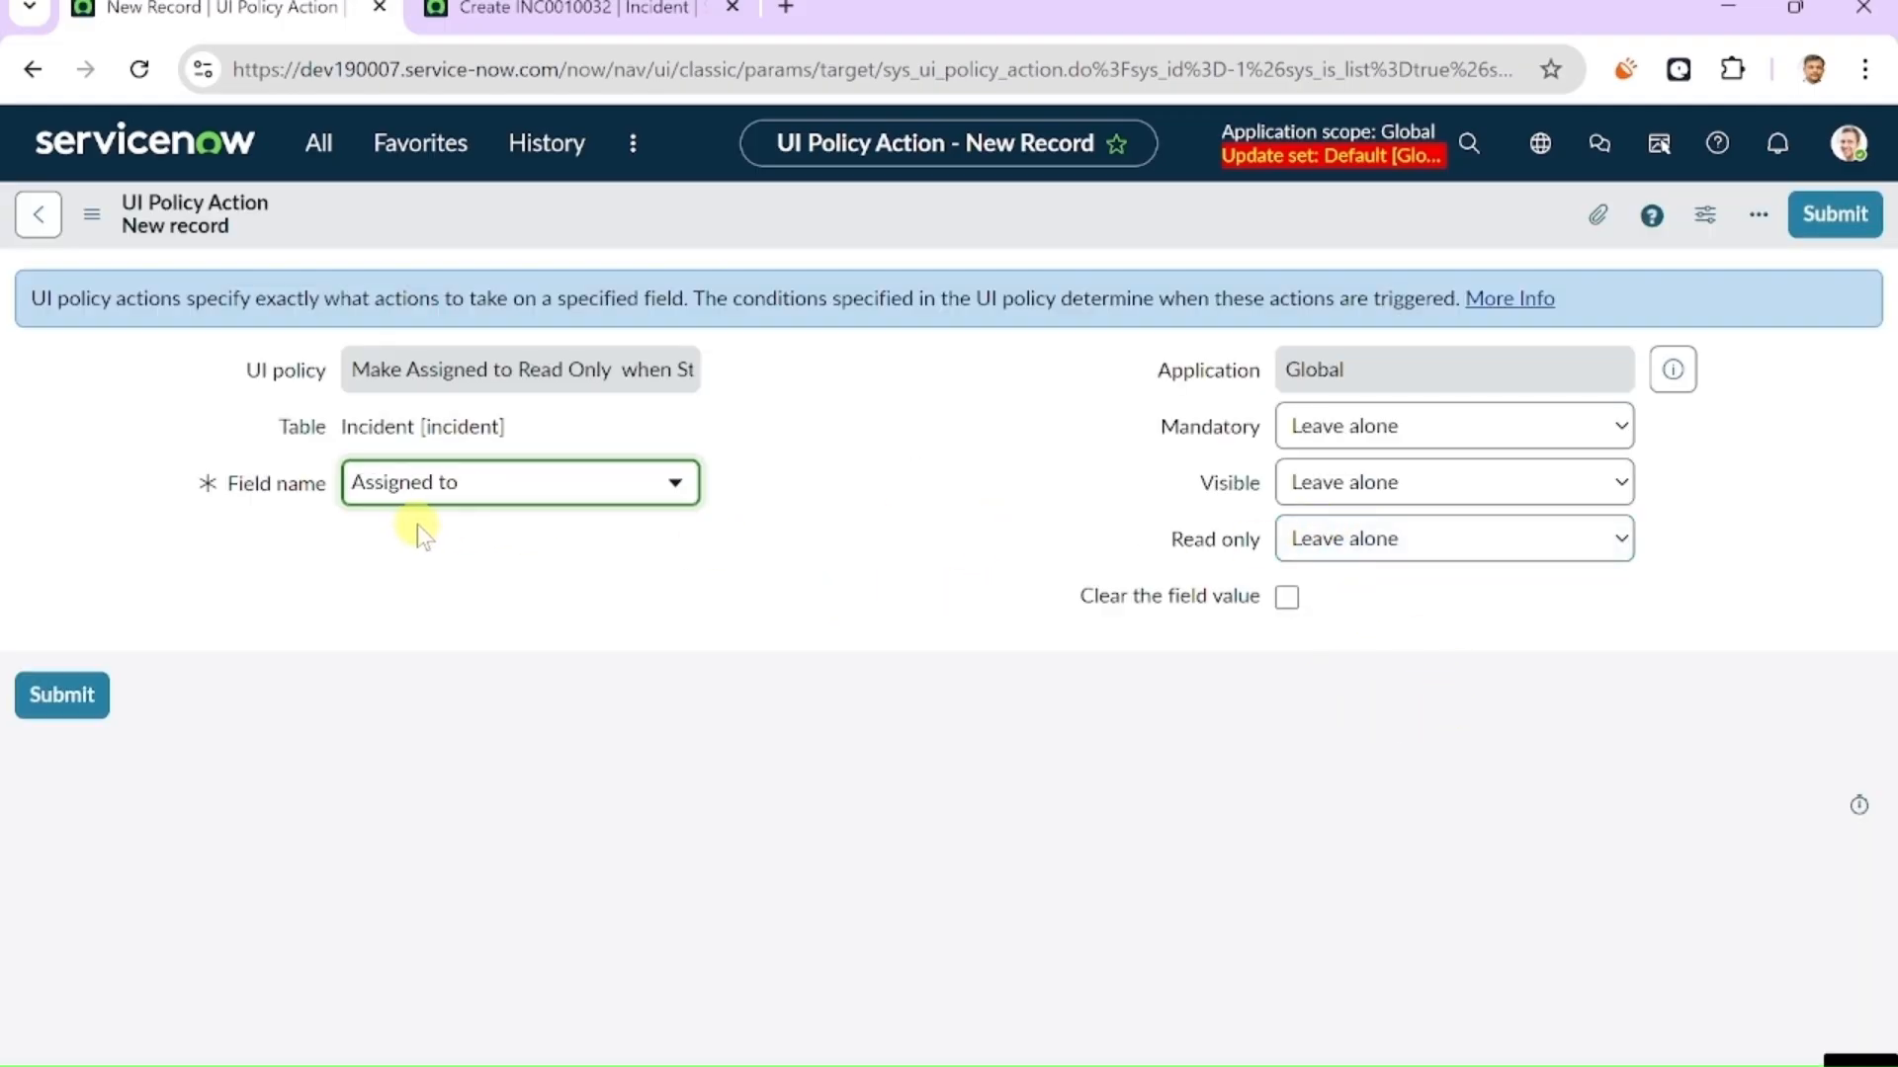
click(1533, 547)
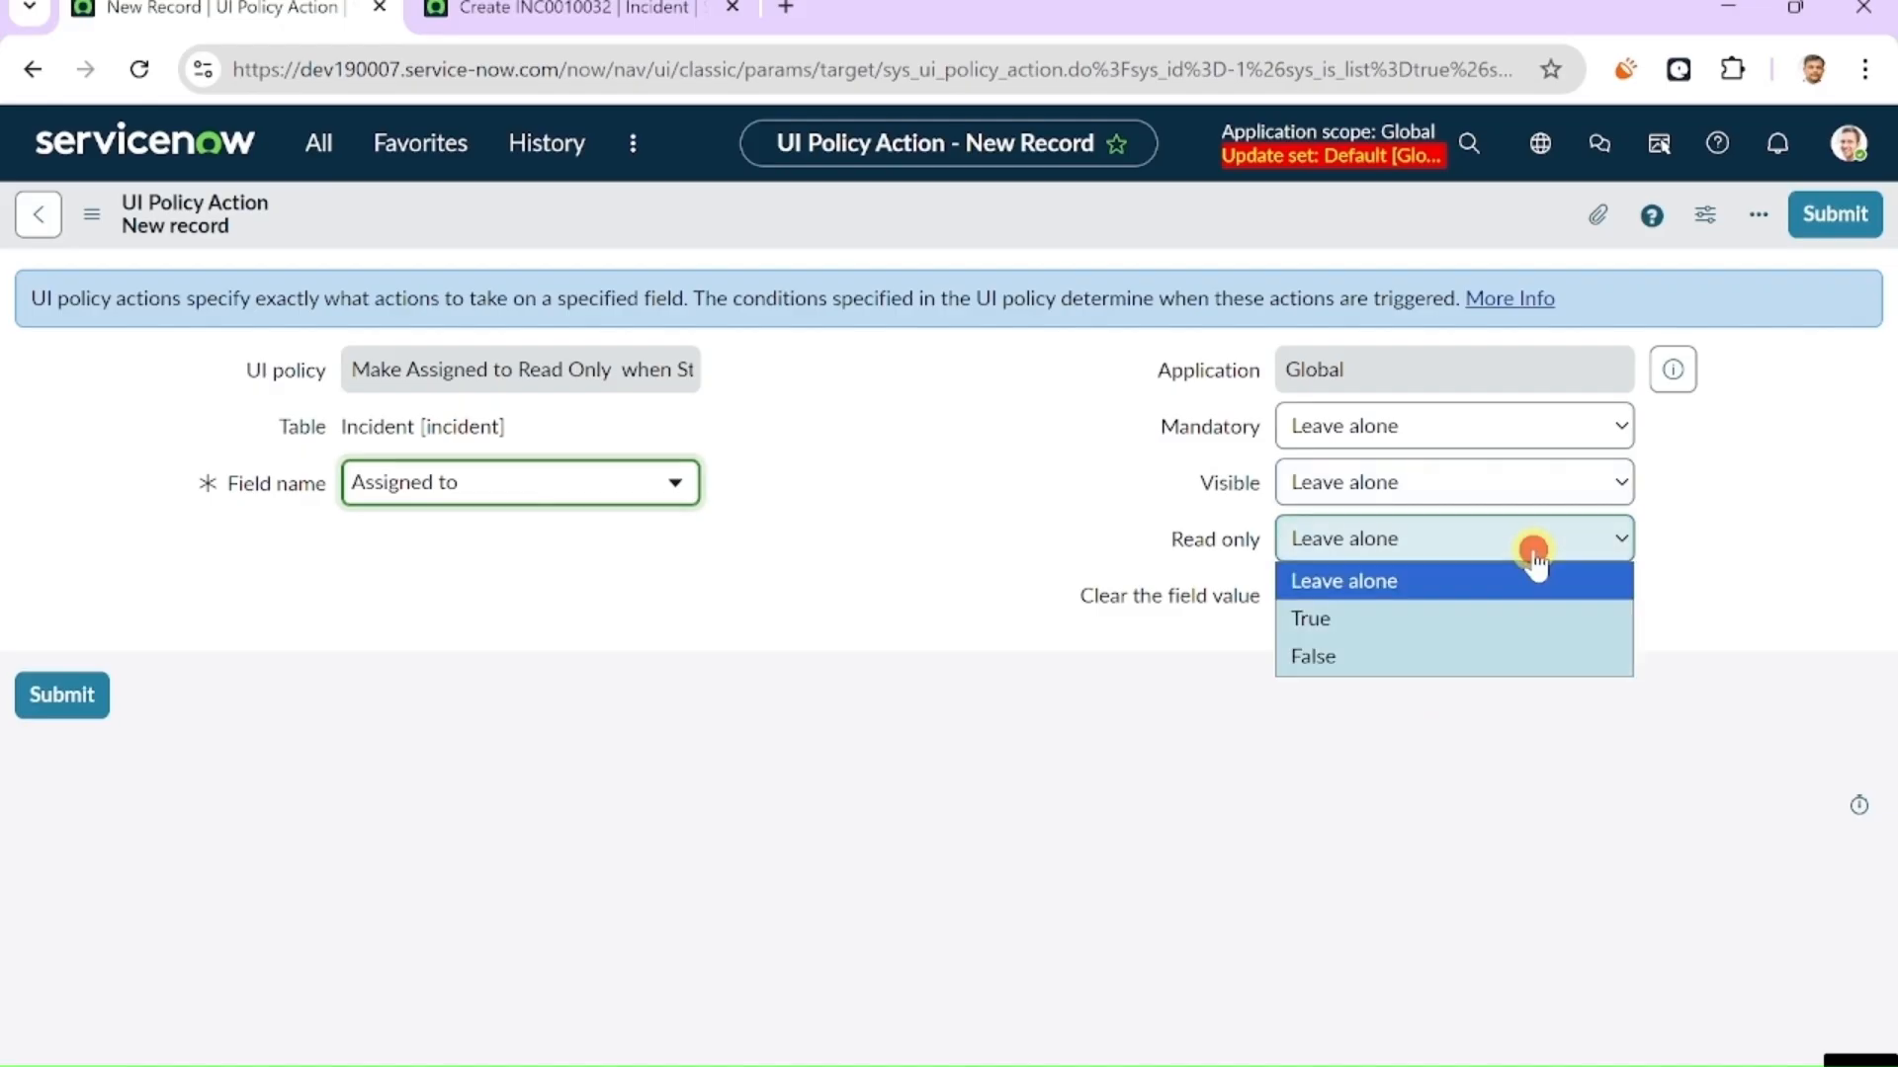
click(1396, 622)
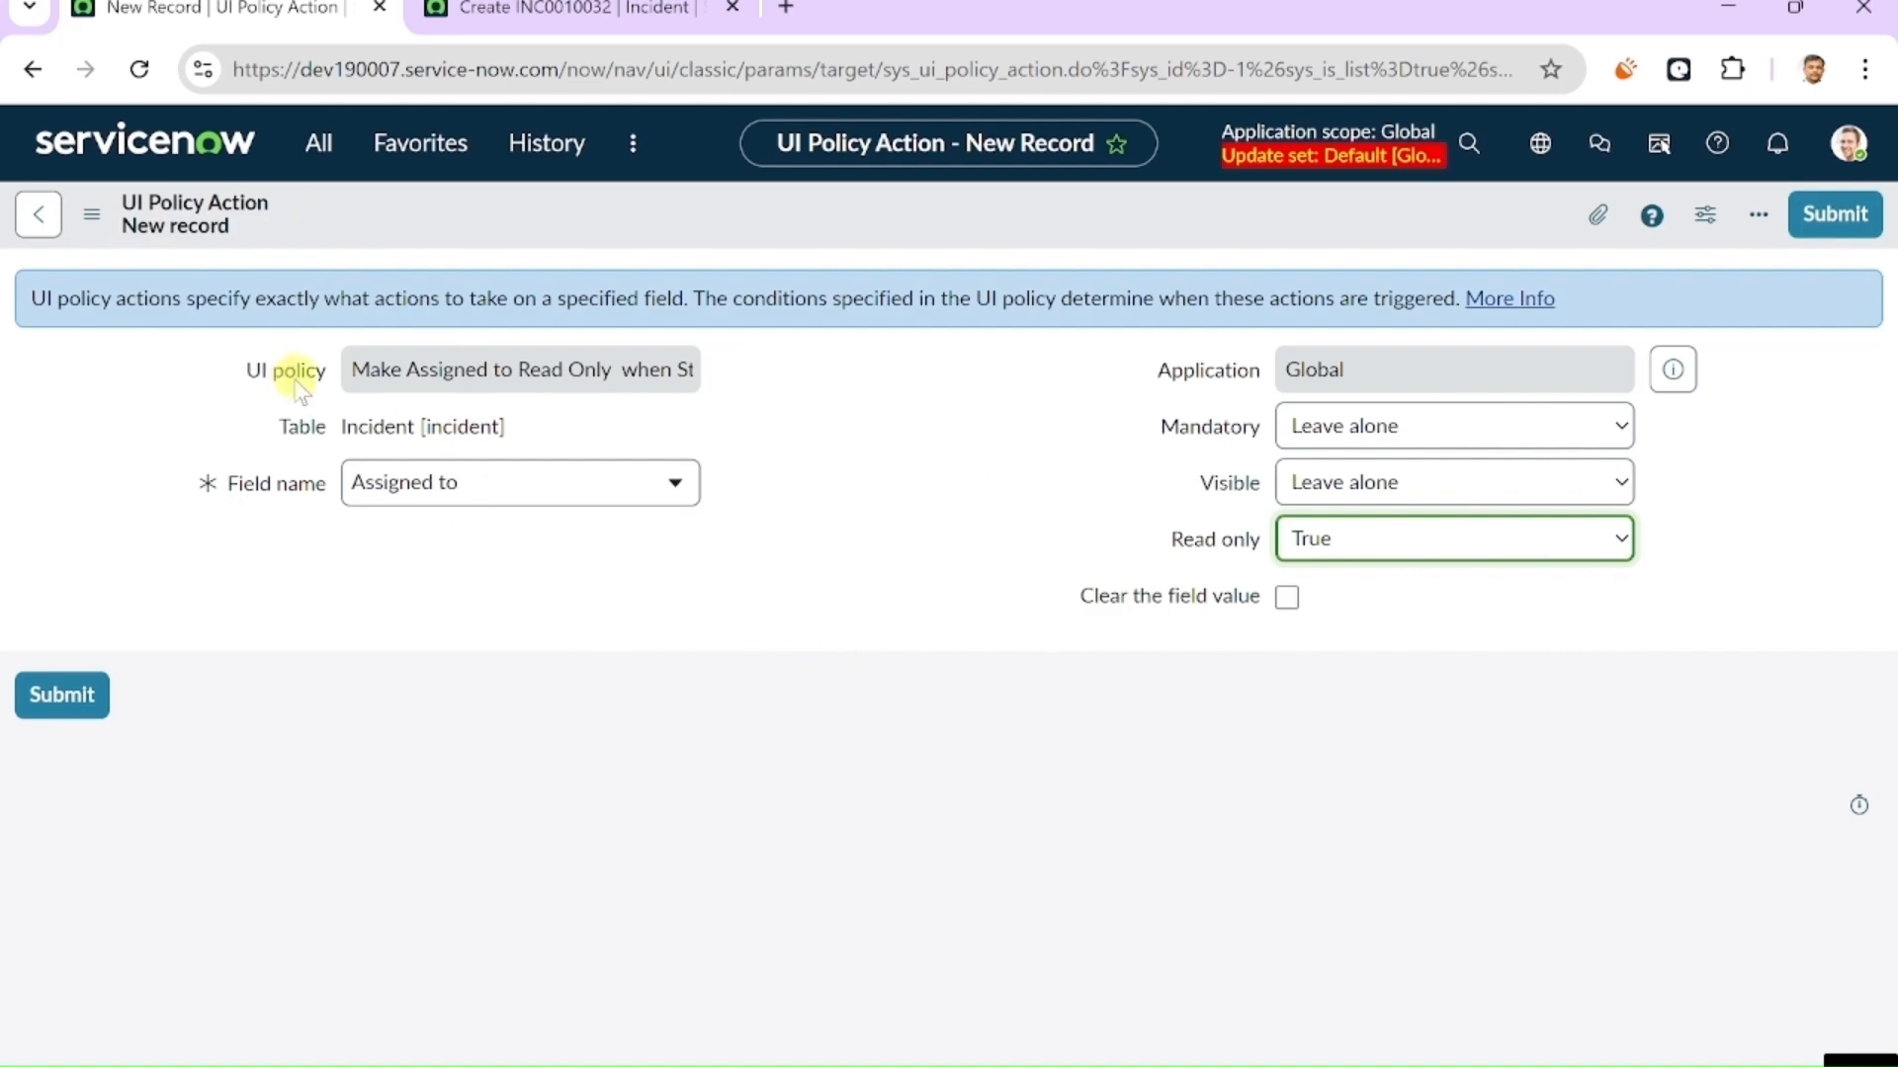
right_click(1265, 234)
click(1299, 249)
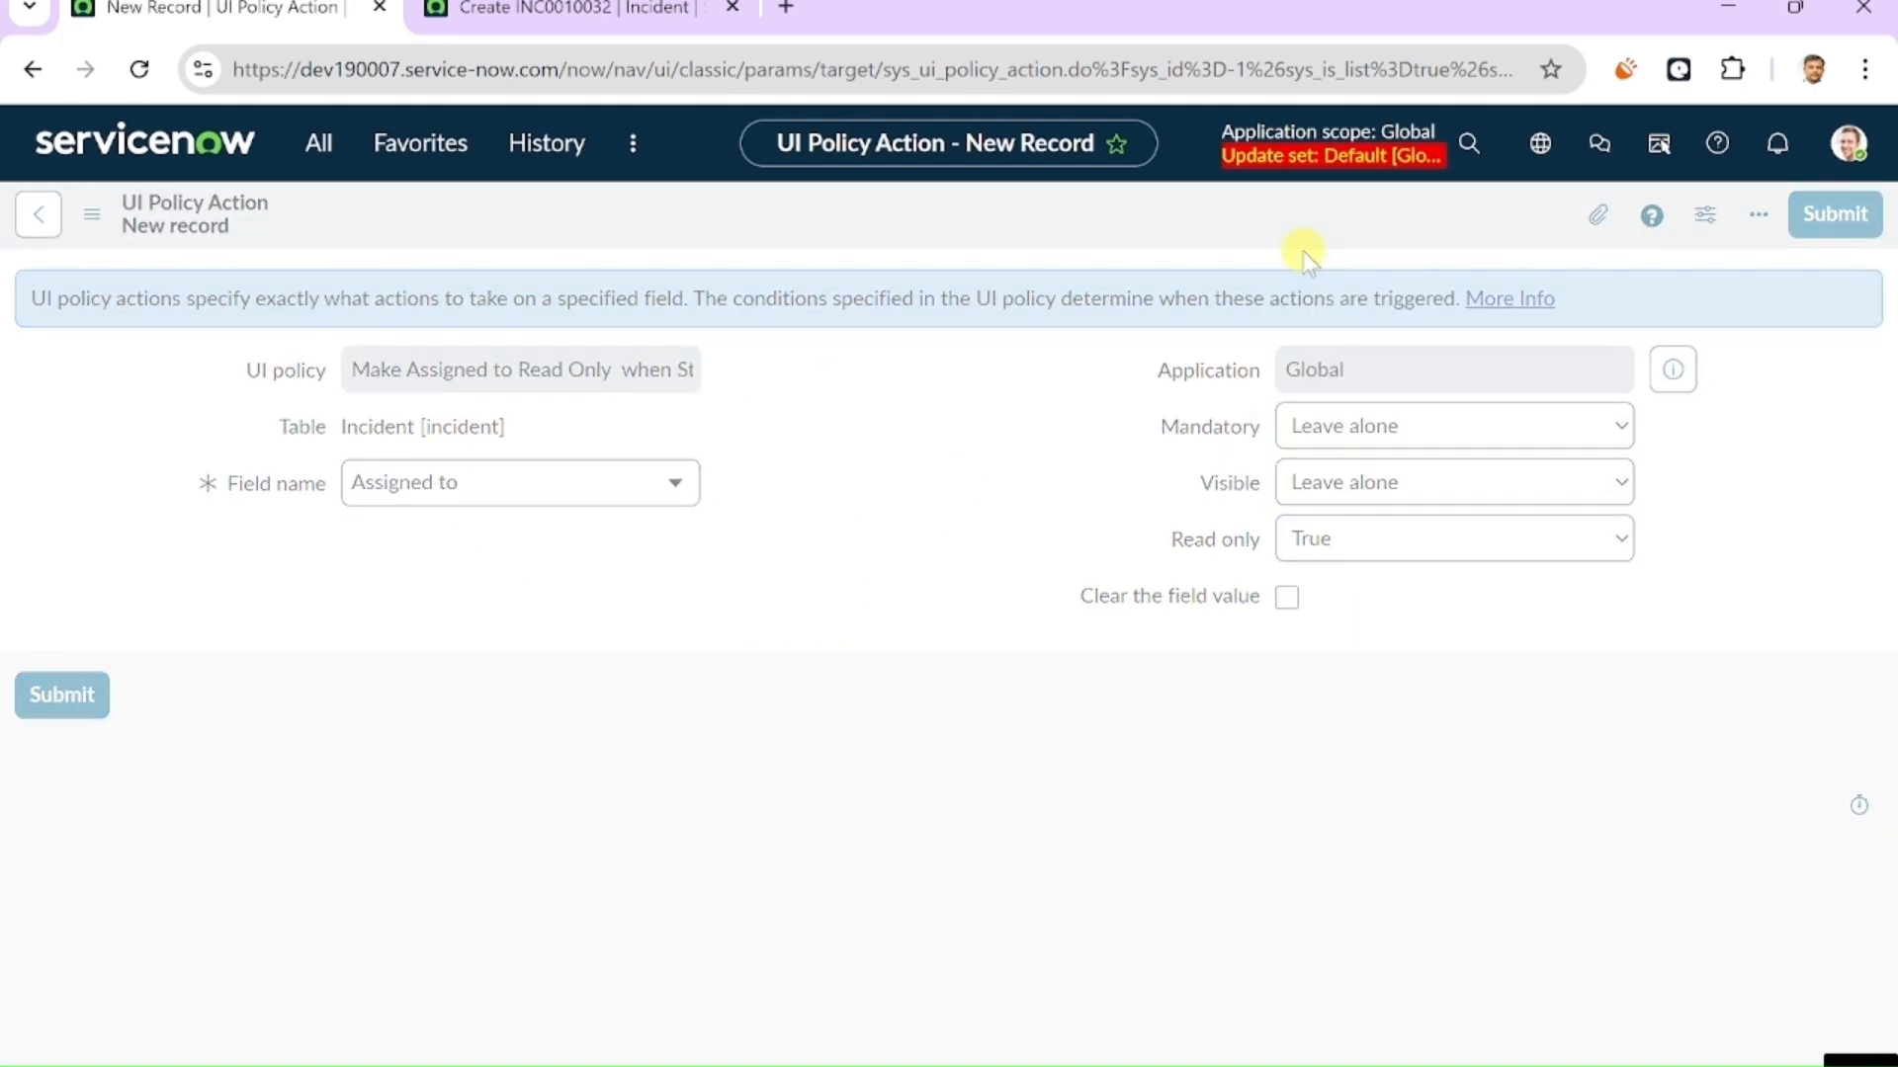
- In the other browser tab, discard the unsaved new incident and open the first record in the list of all incidents
click(573, 9)
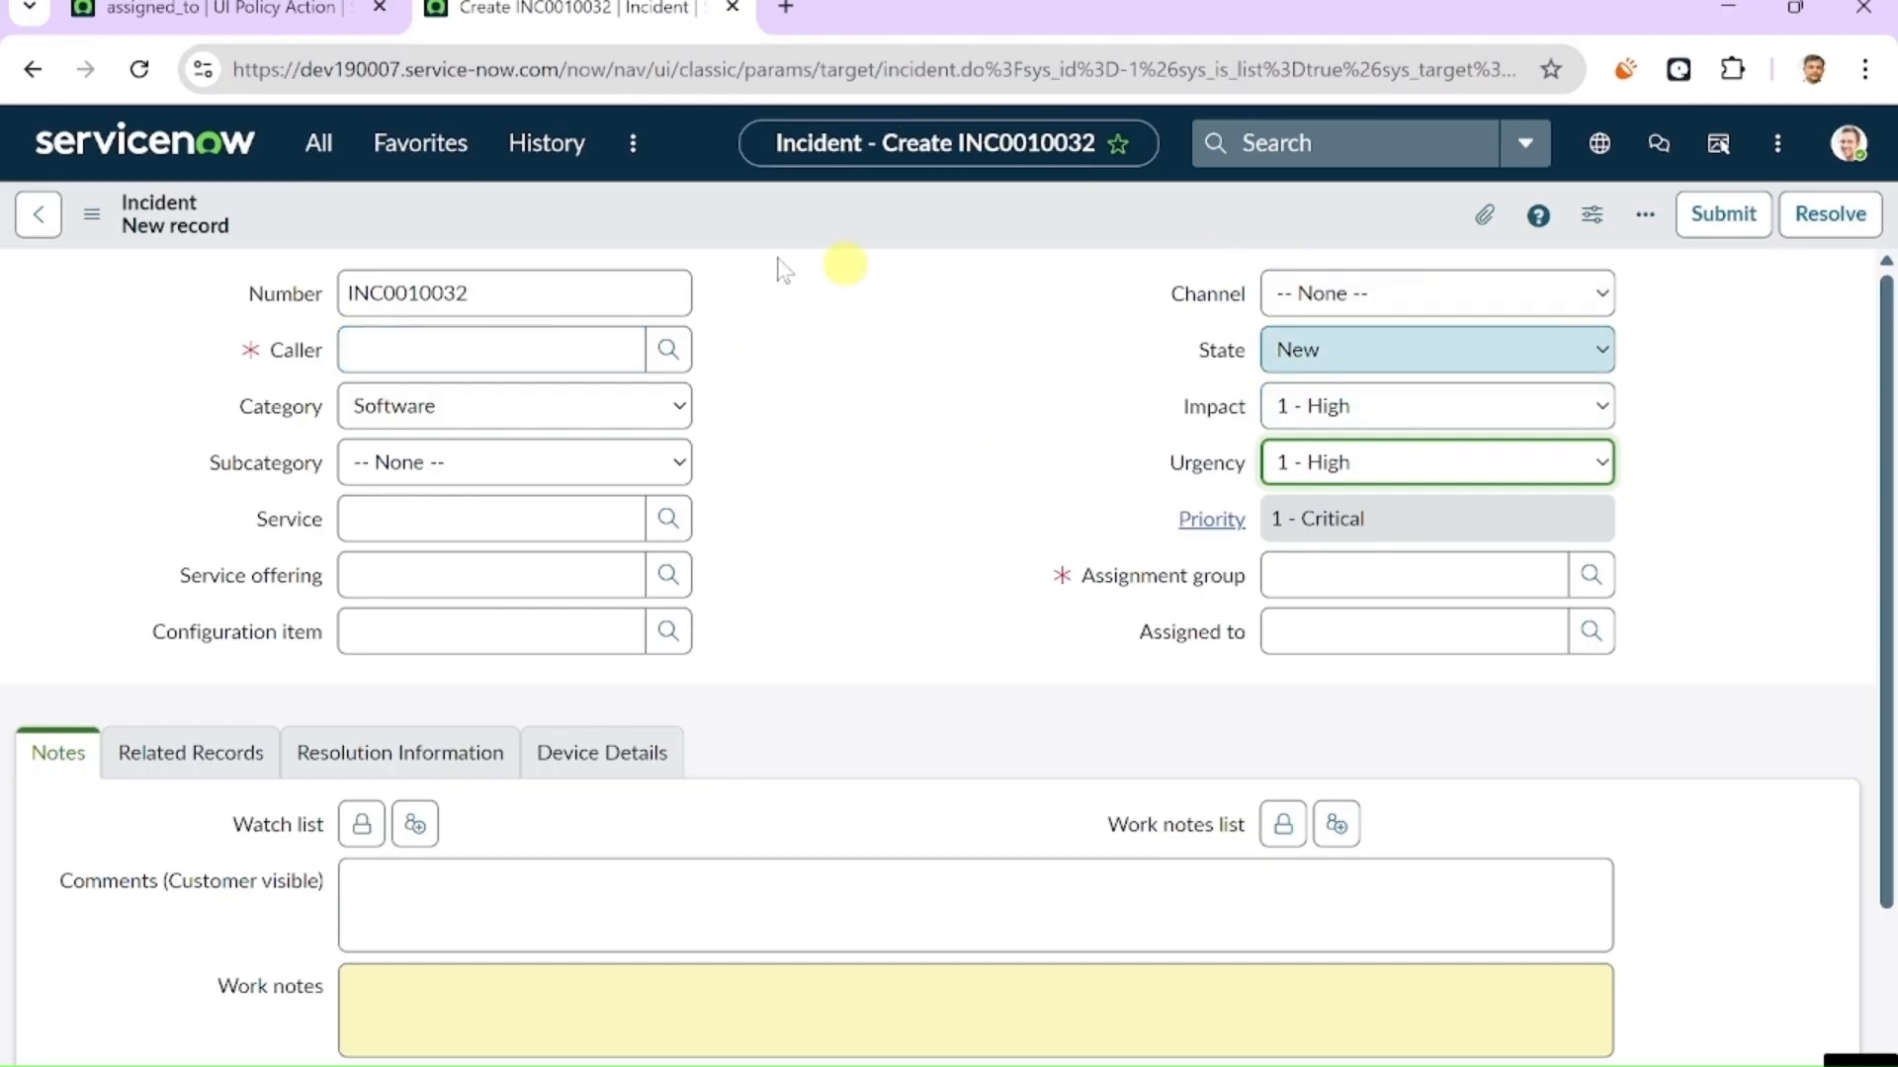
click(329, 150)
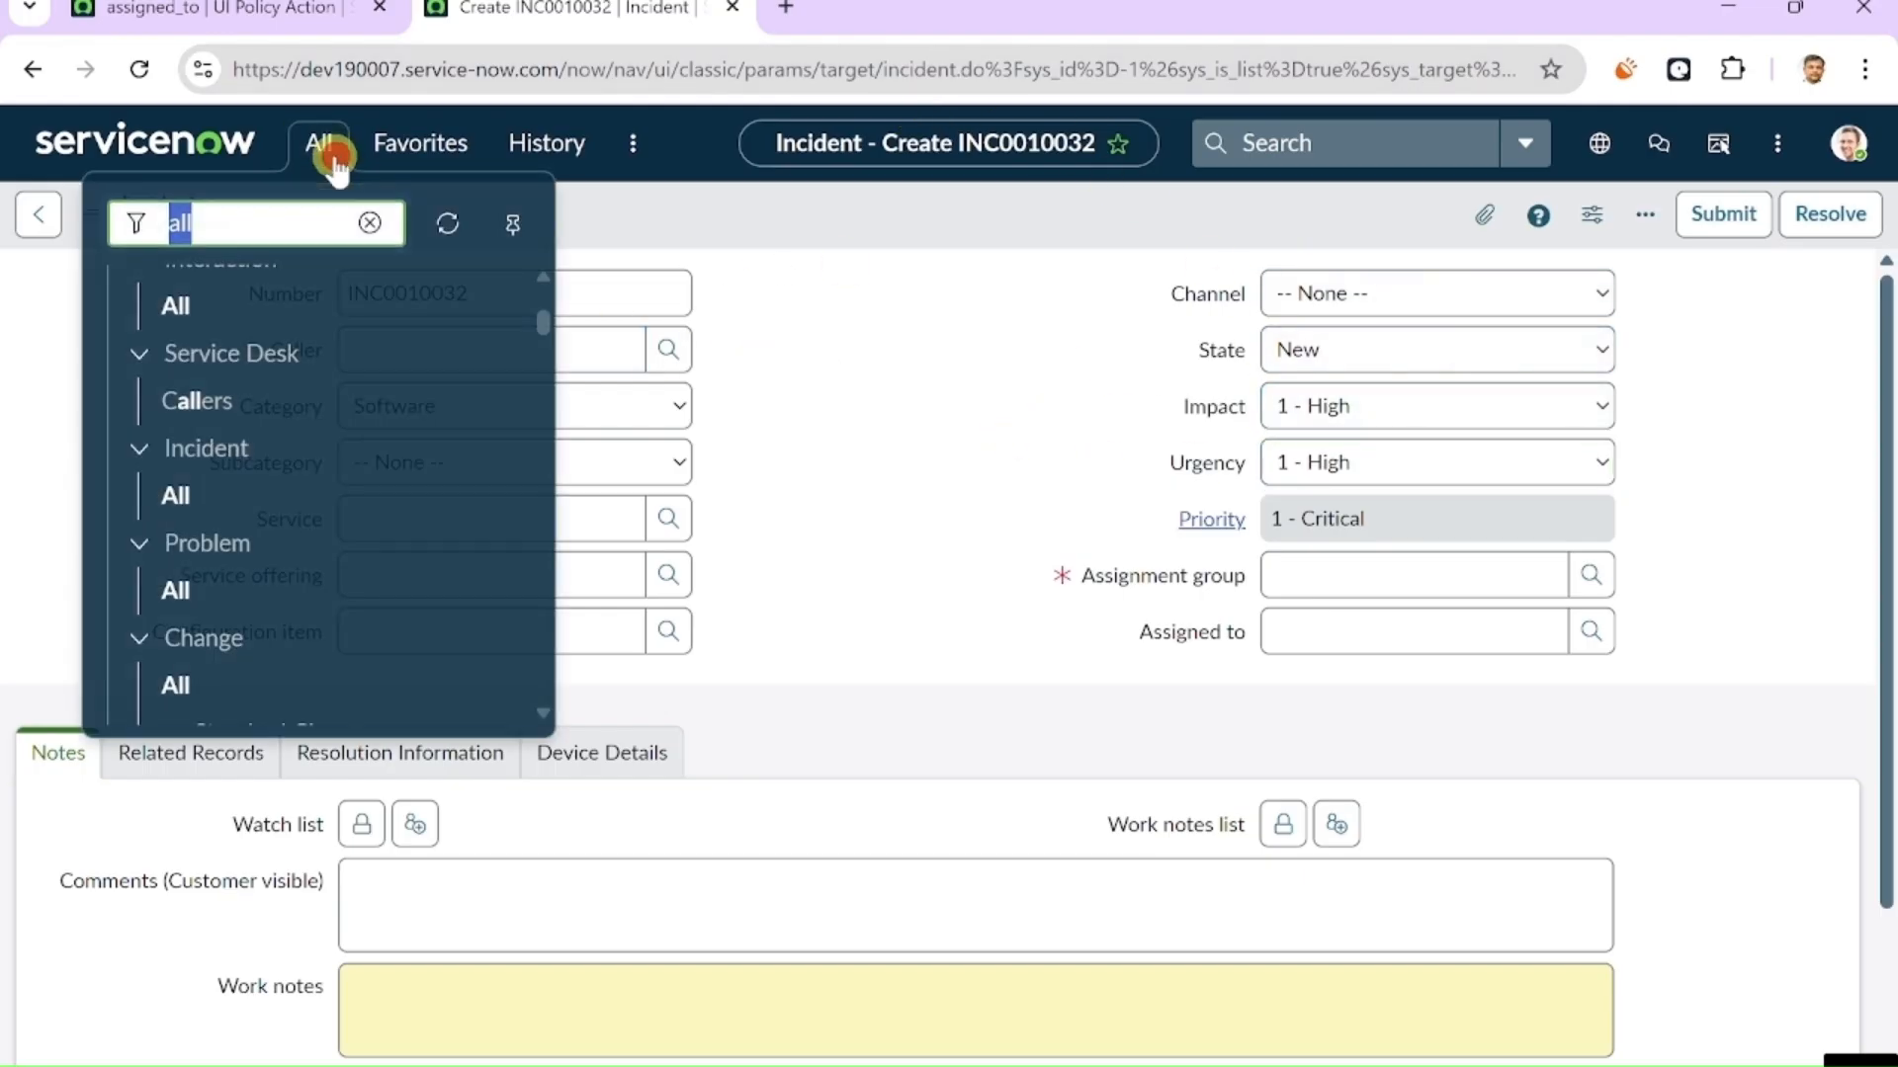
click(186, 499)
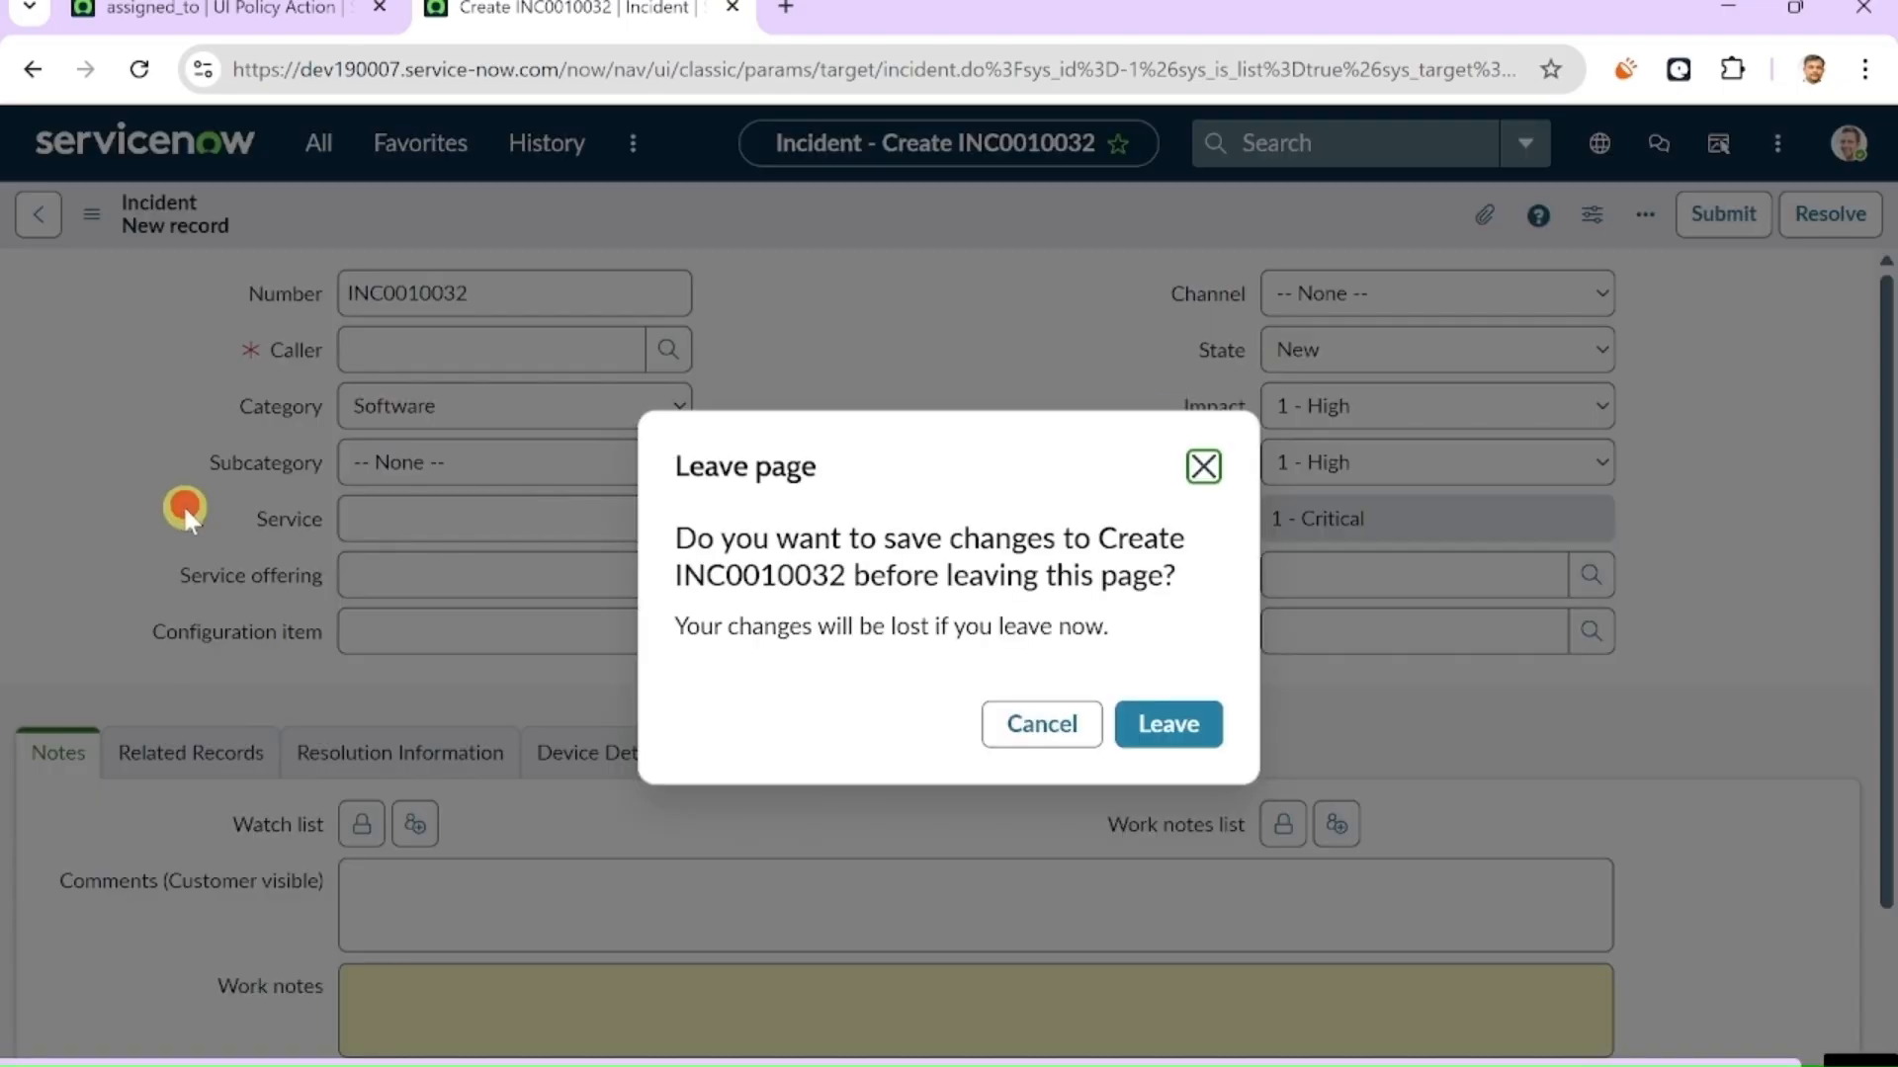
click(1168, 726)
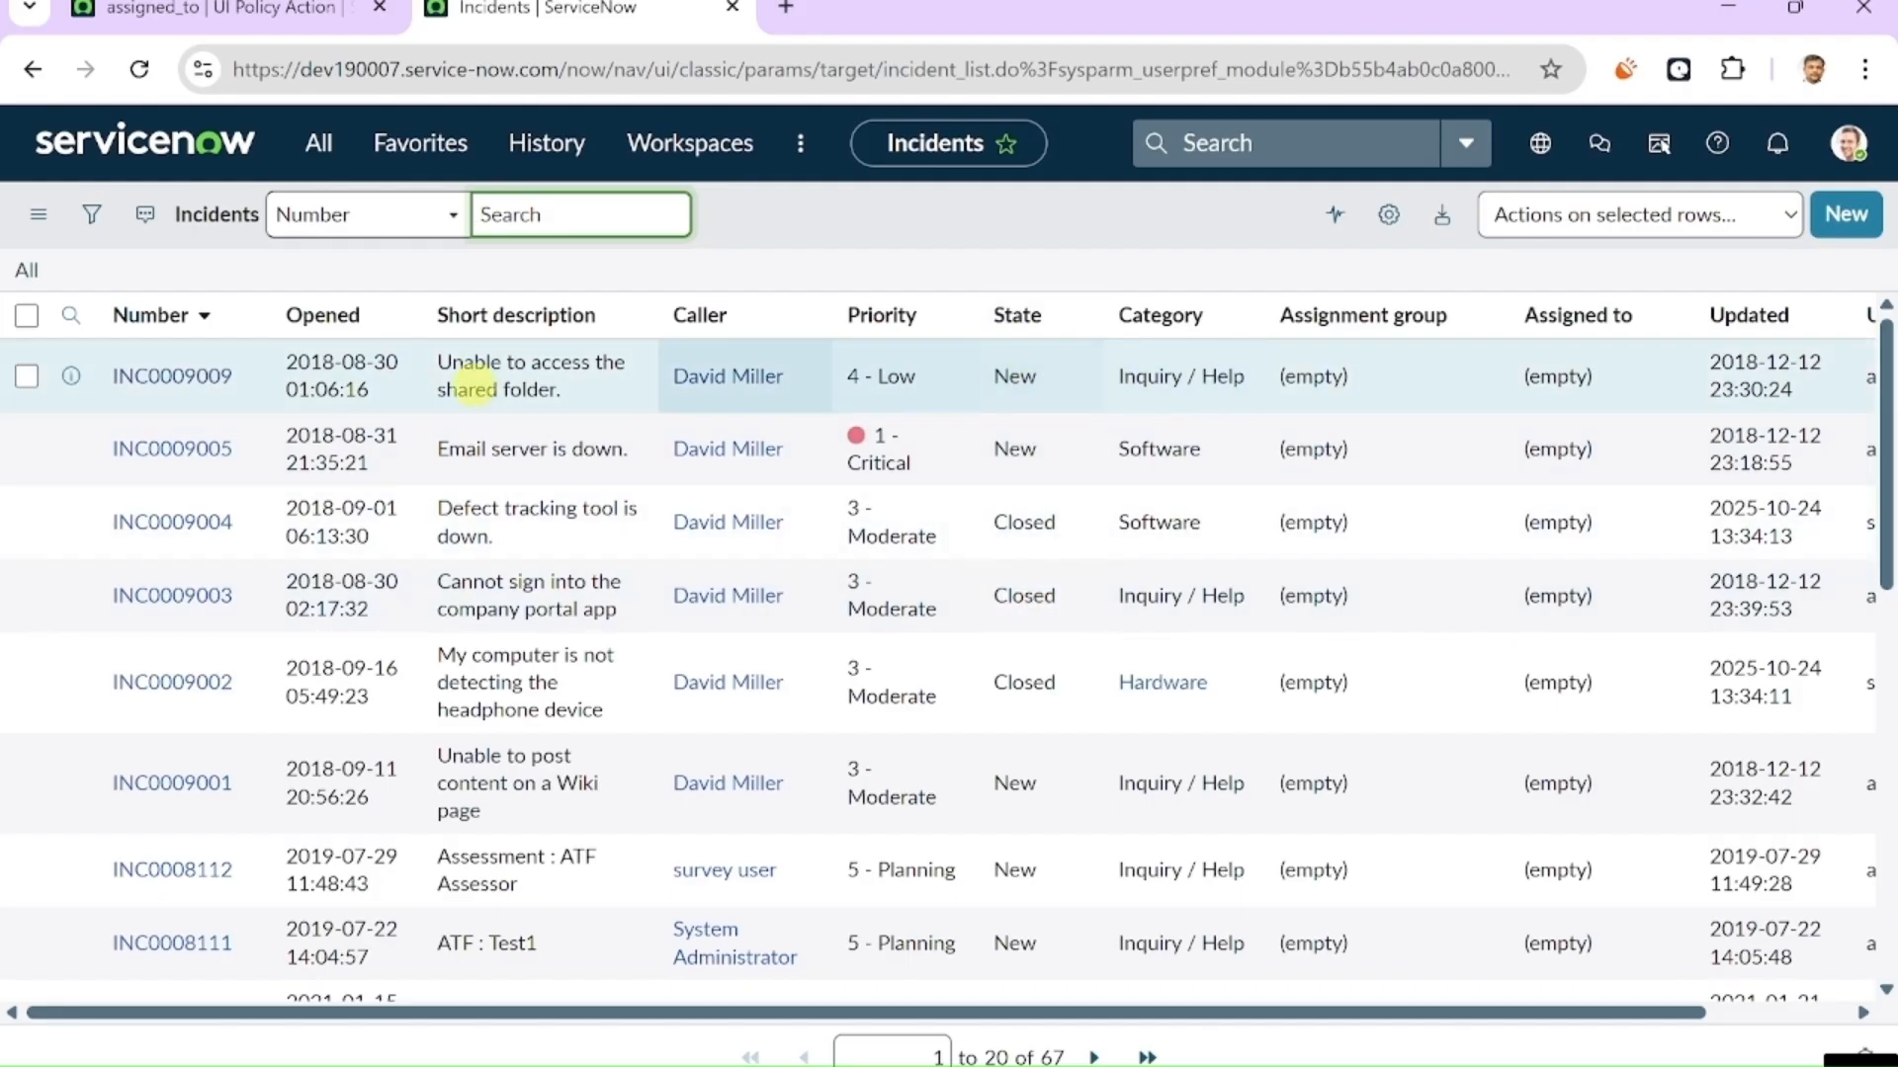
click(172, 378)
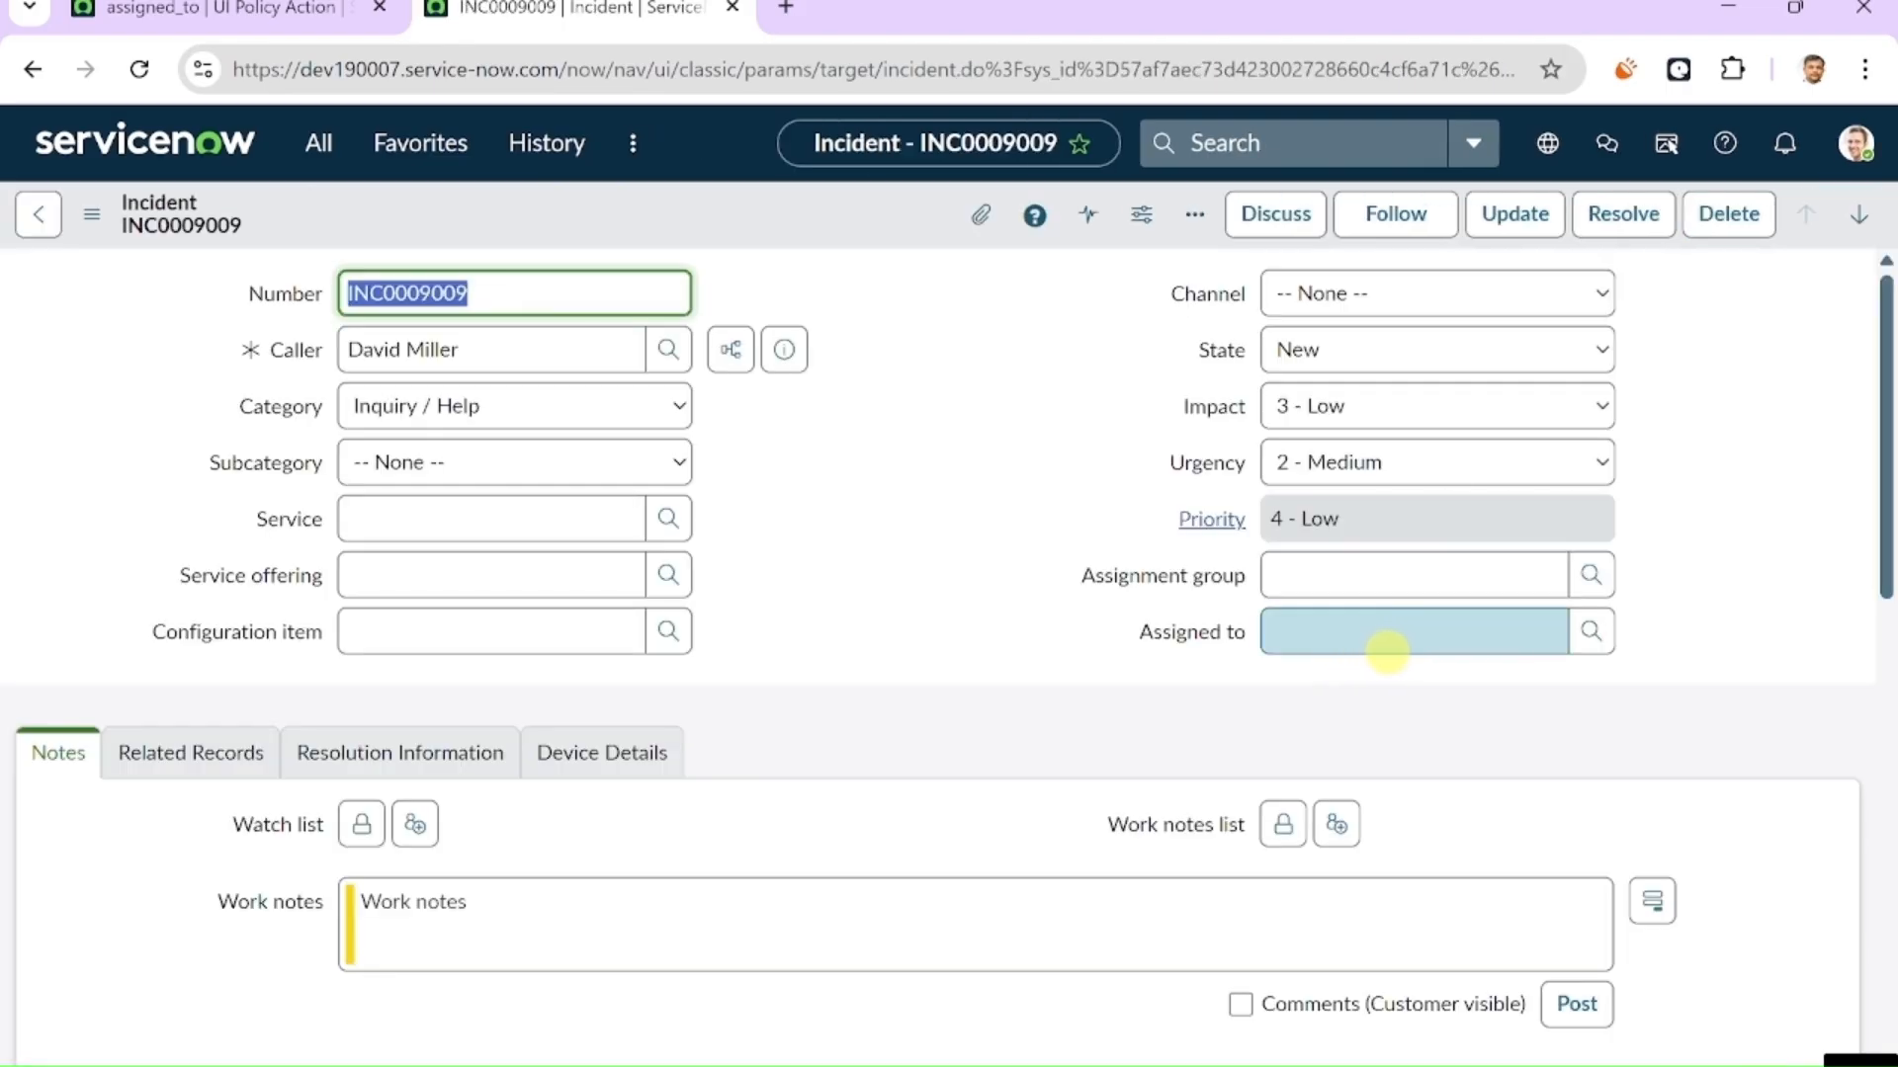
- Choose a user from the Users list for the incident's Assigned to field
click(1590, 631)
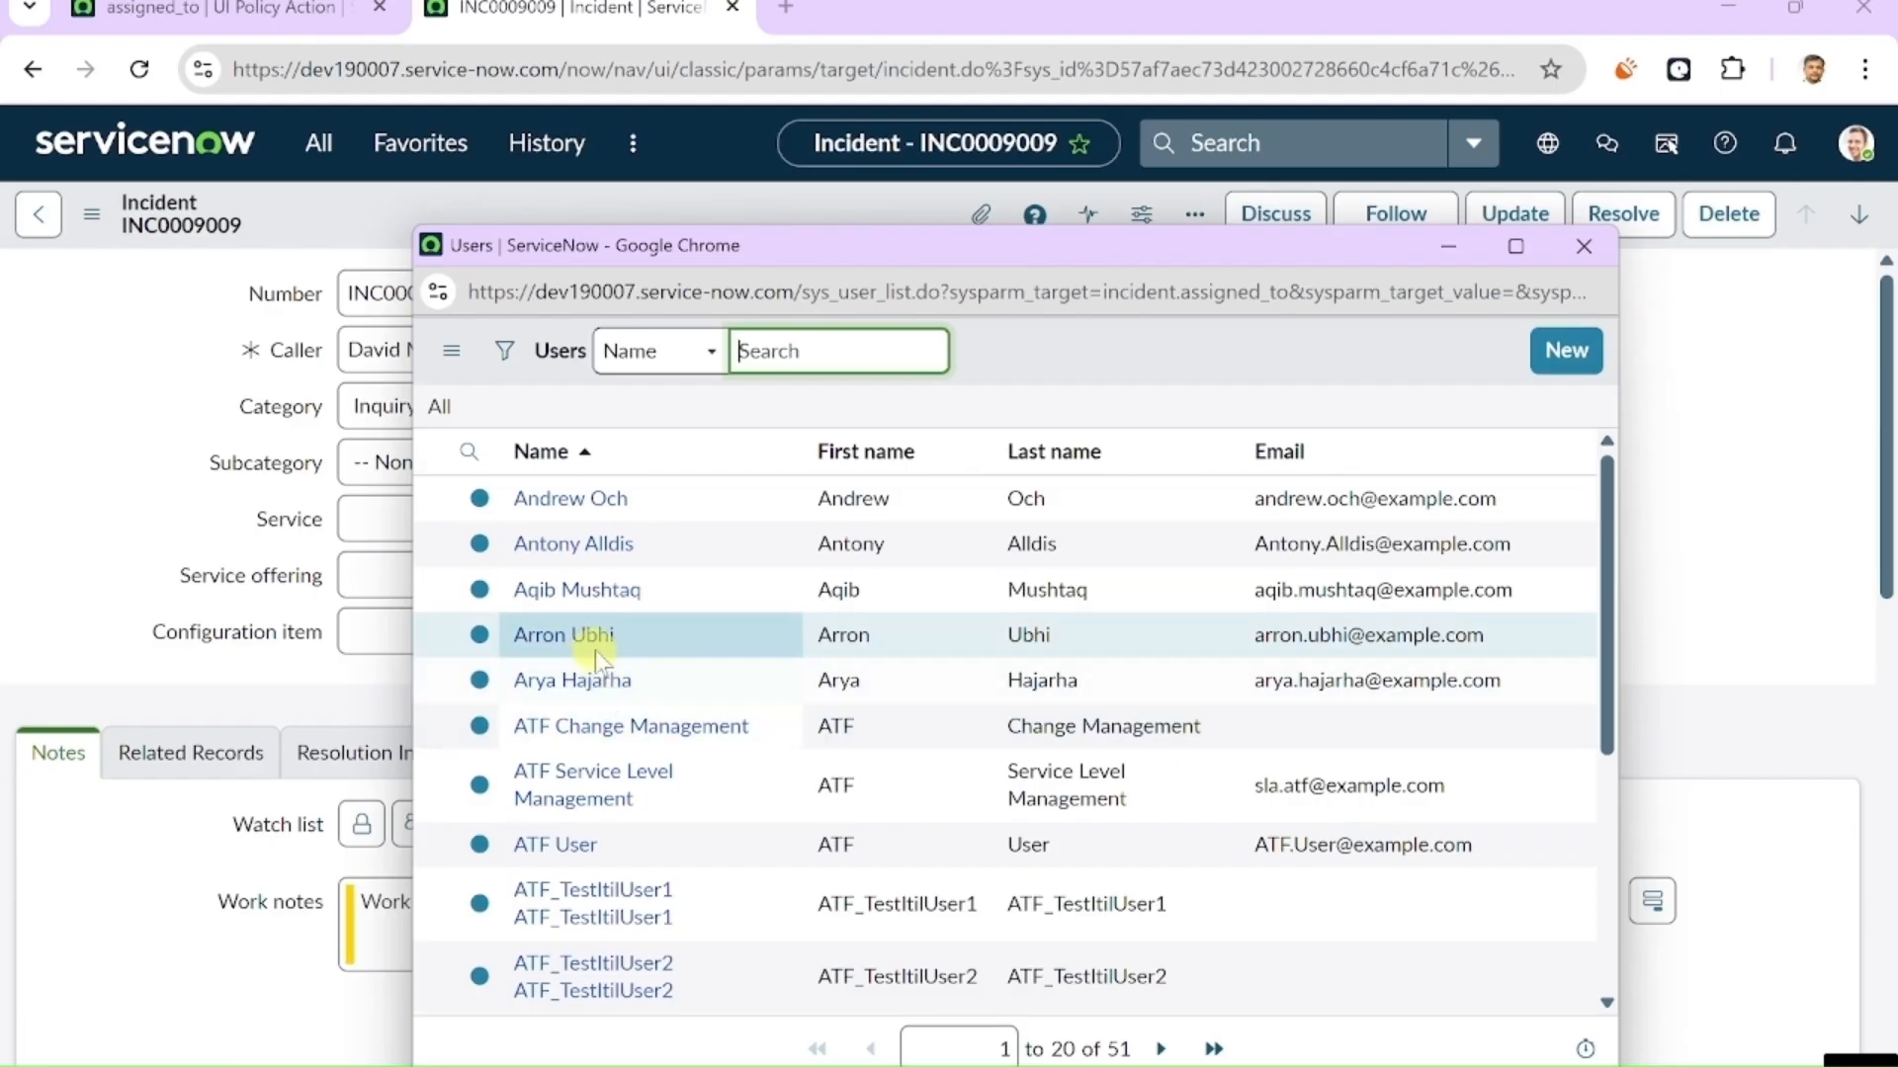
click(578, 692)
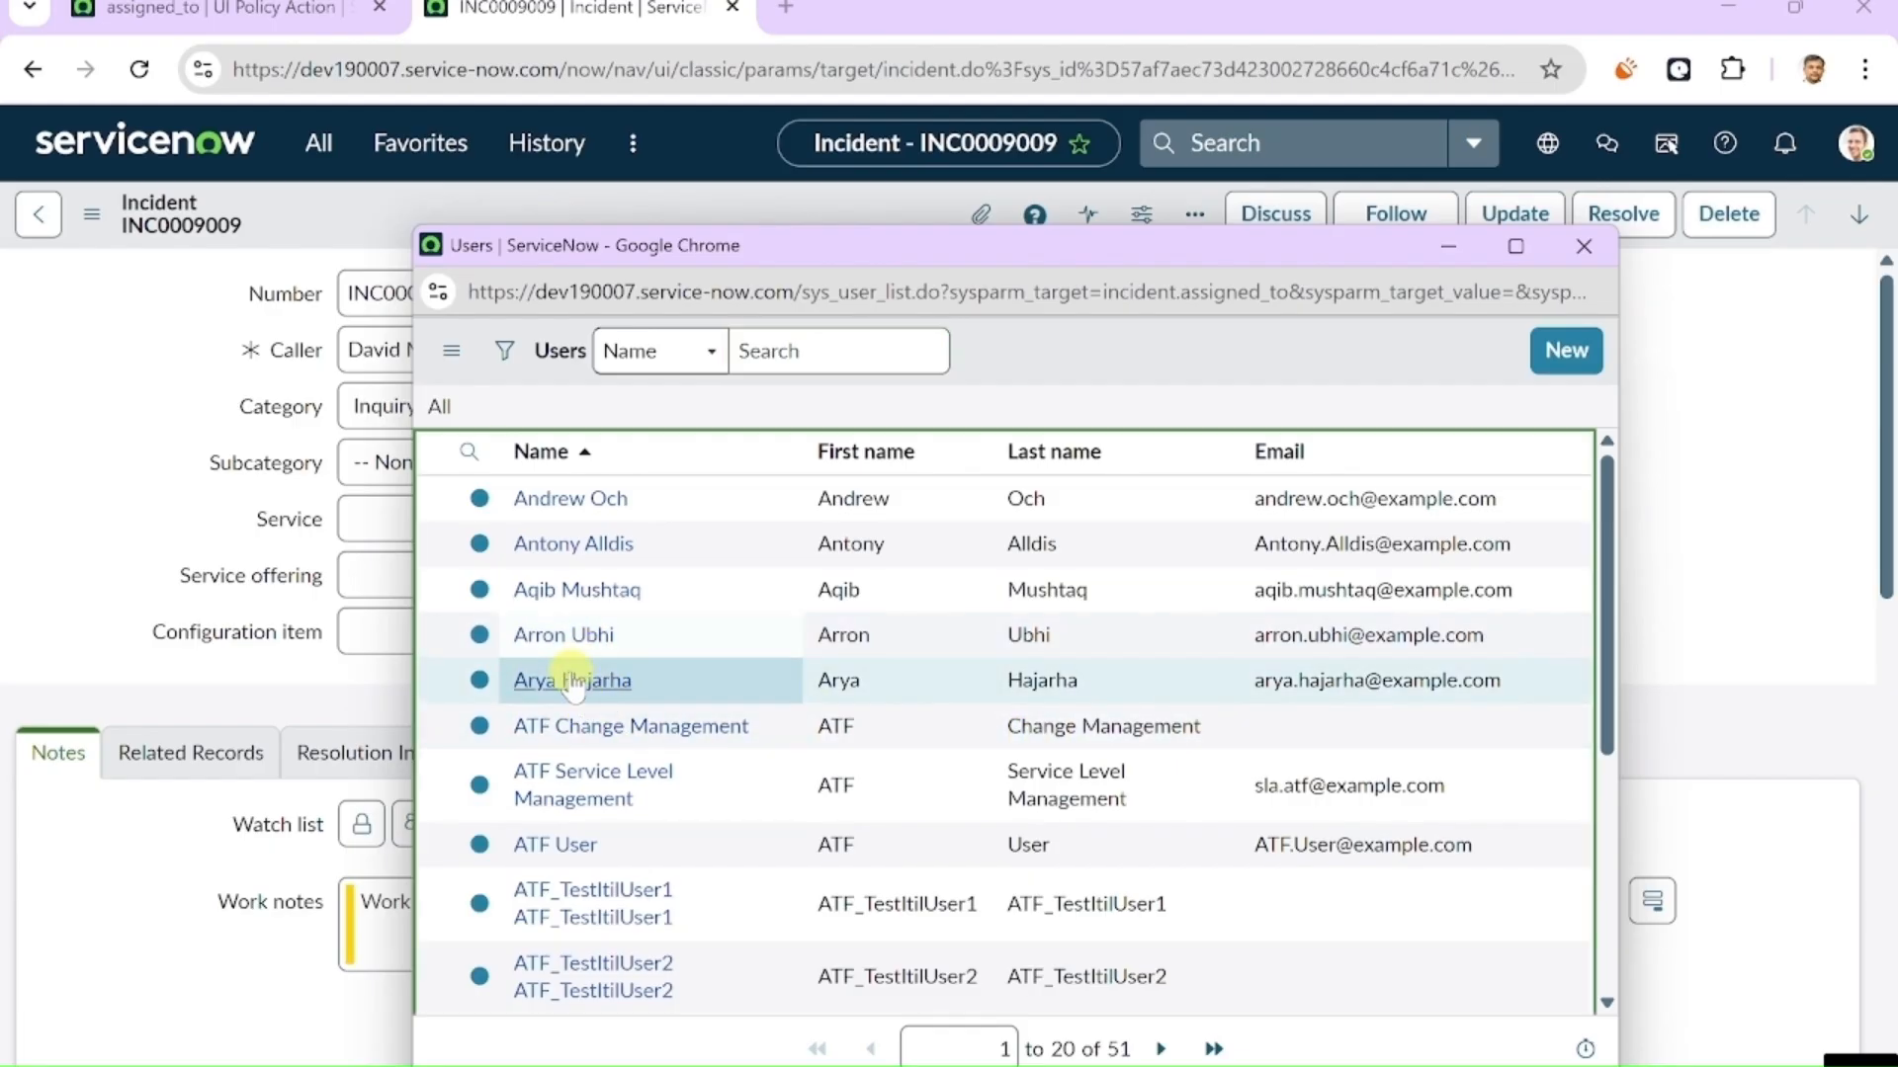
click(571, 680)
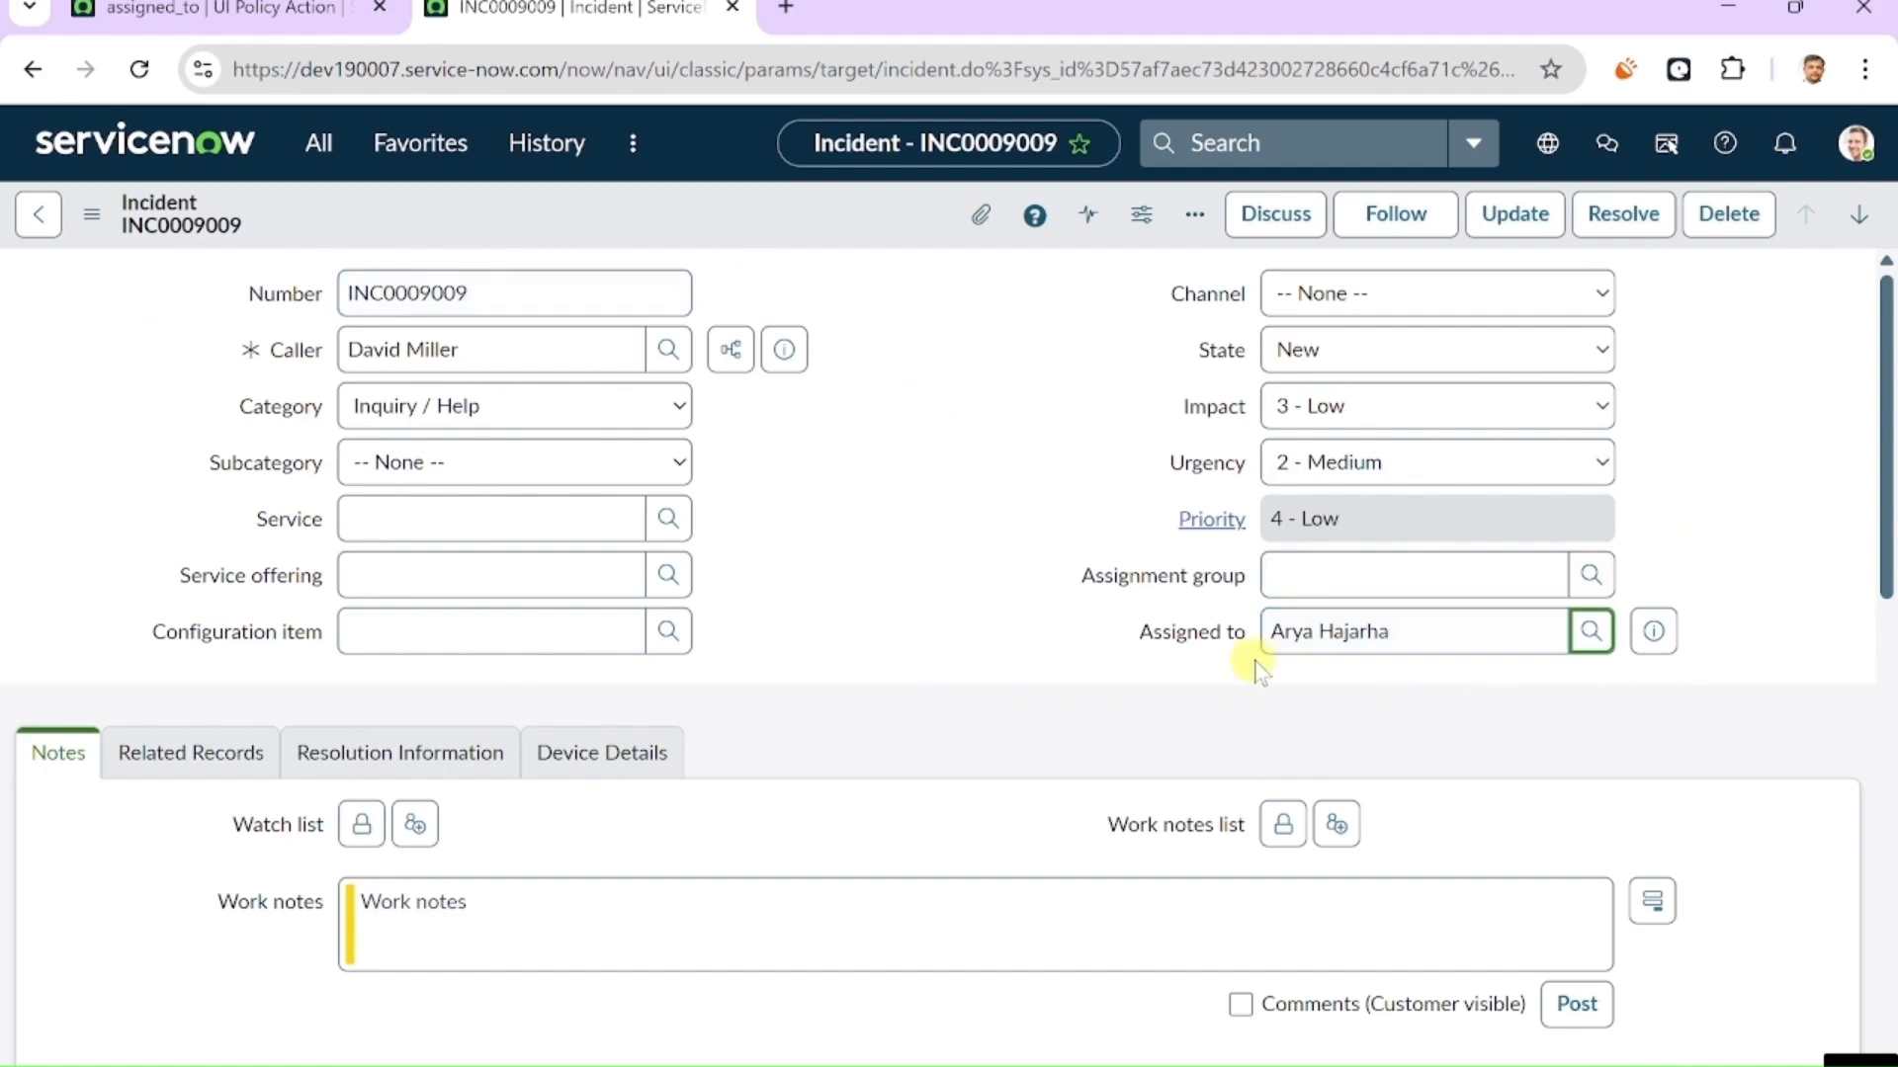
- Set the incident's State to Resolved and test whether the Assigned to field can be edited
click(1384, 364)
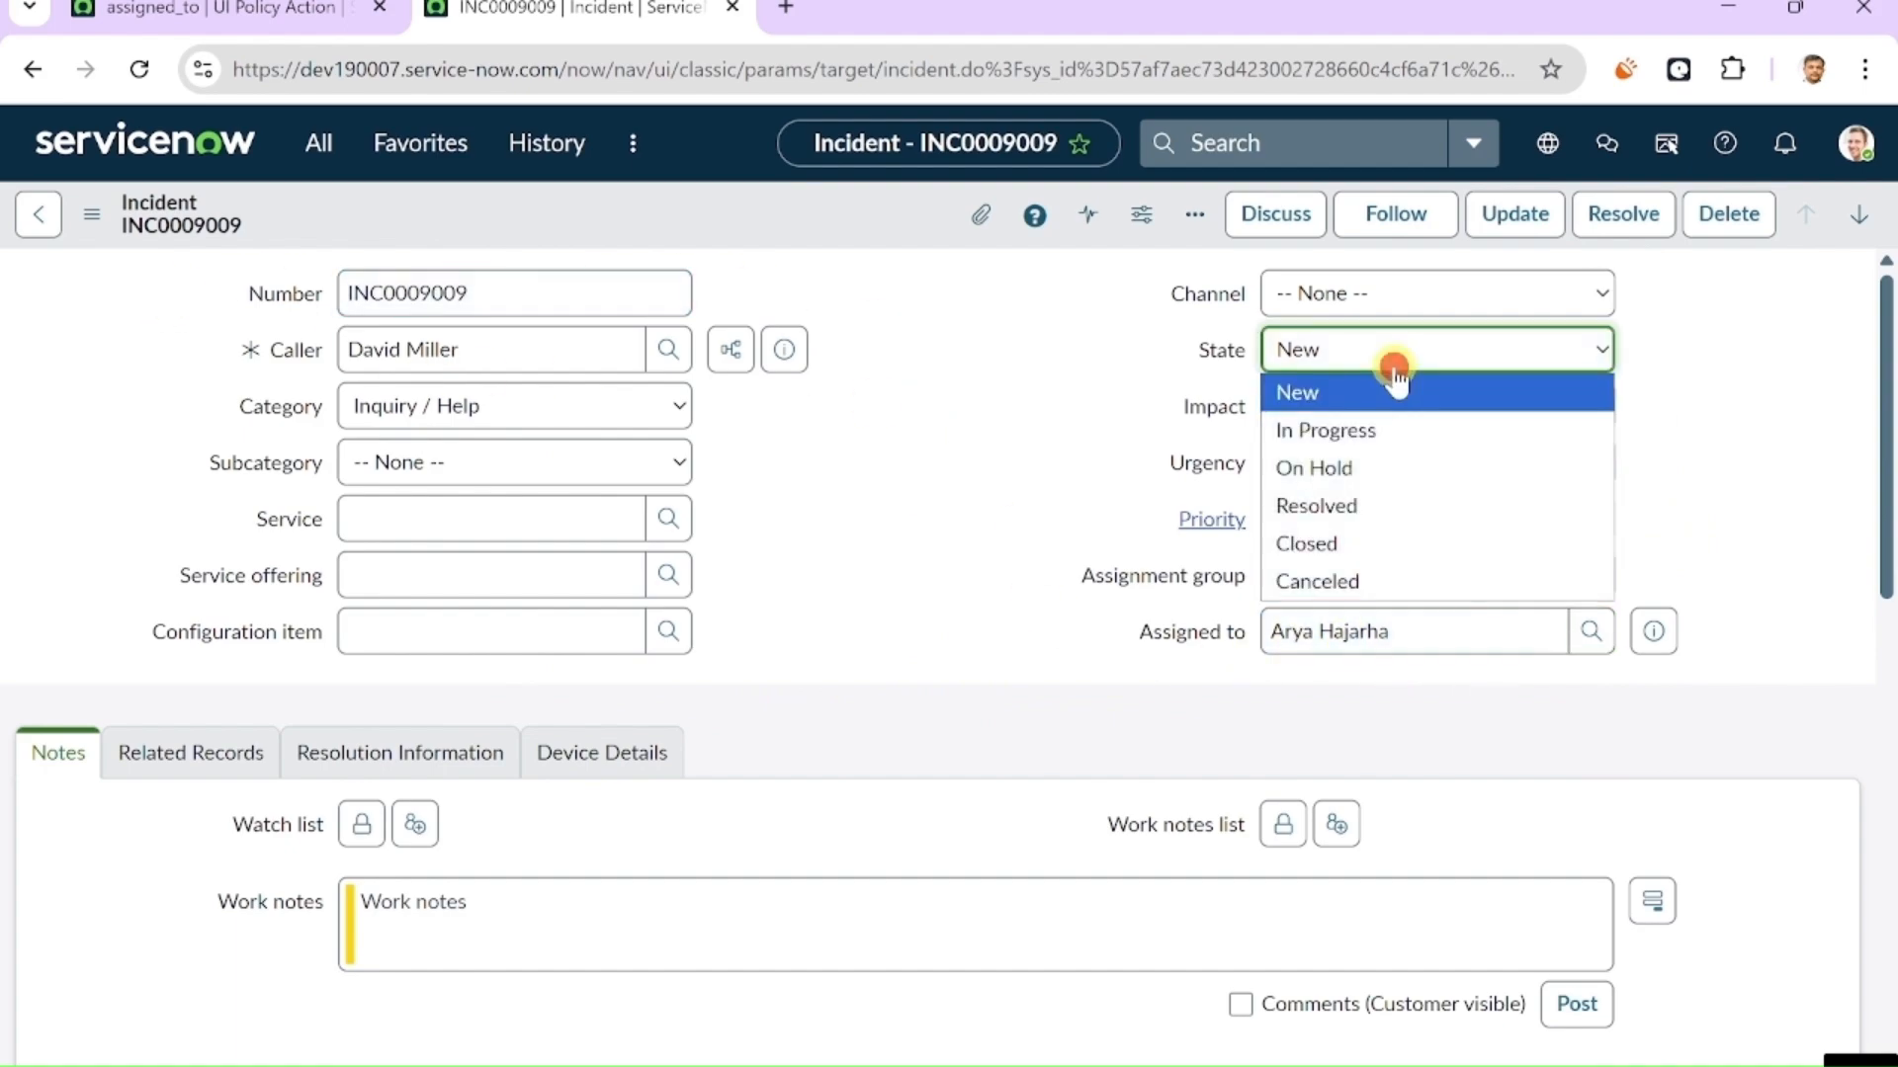
click(1368, 506)
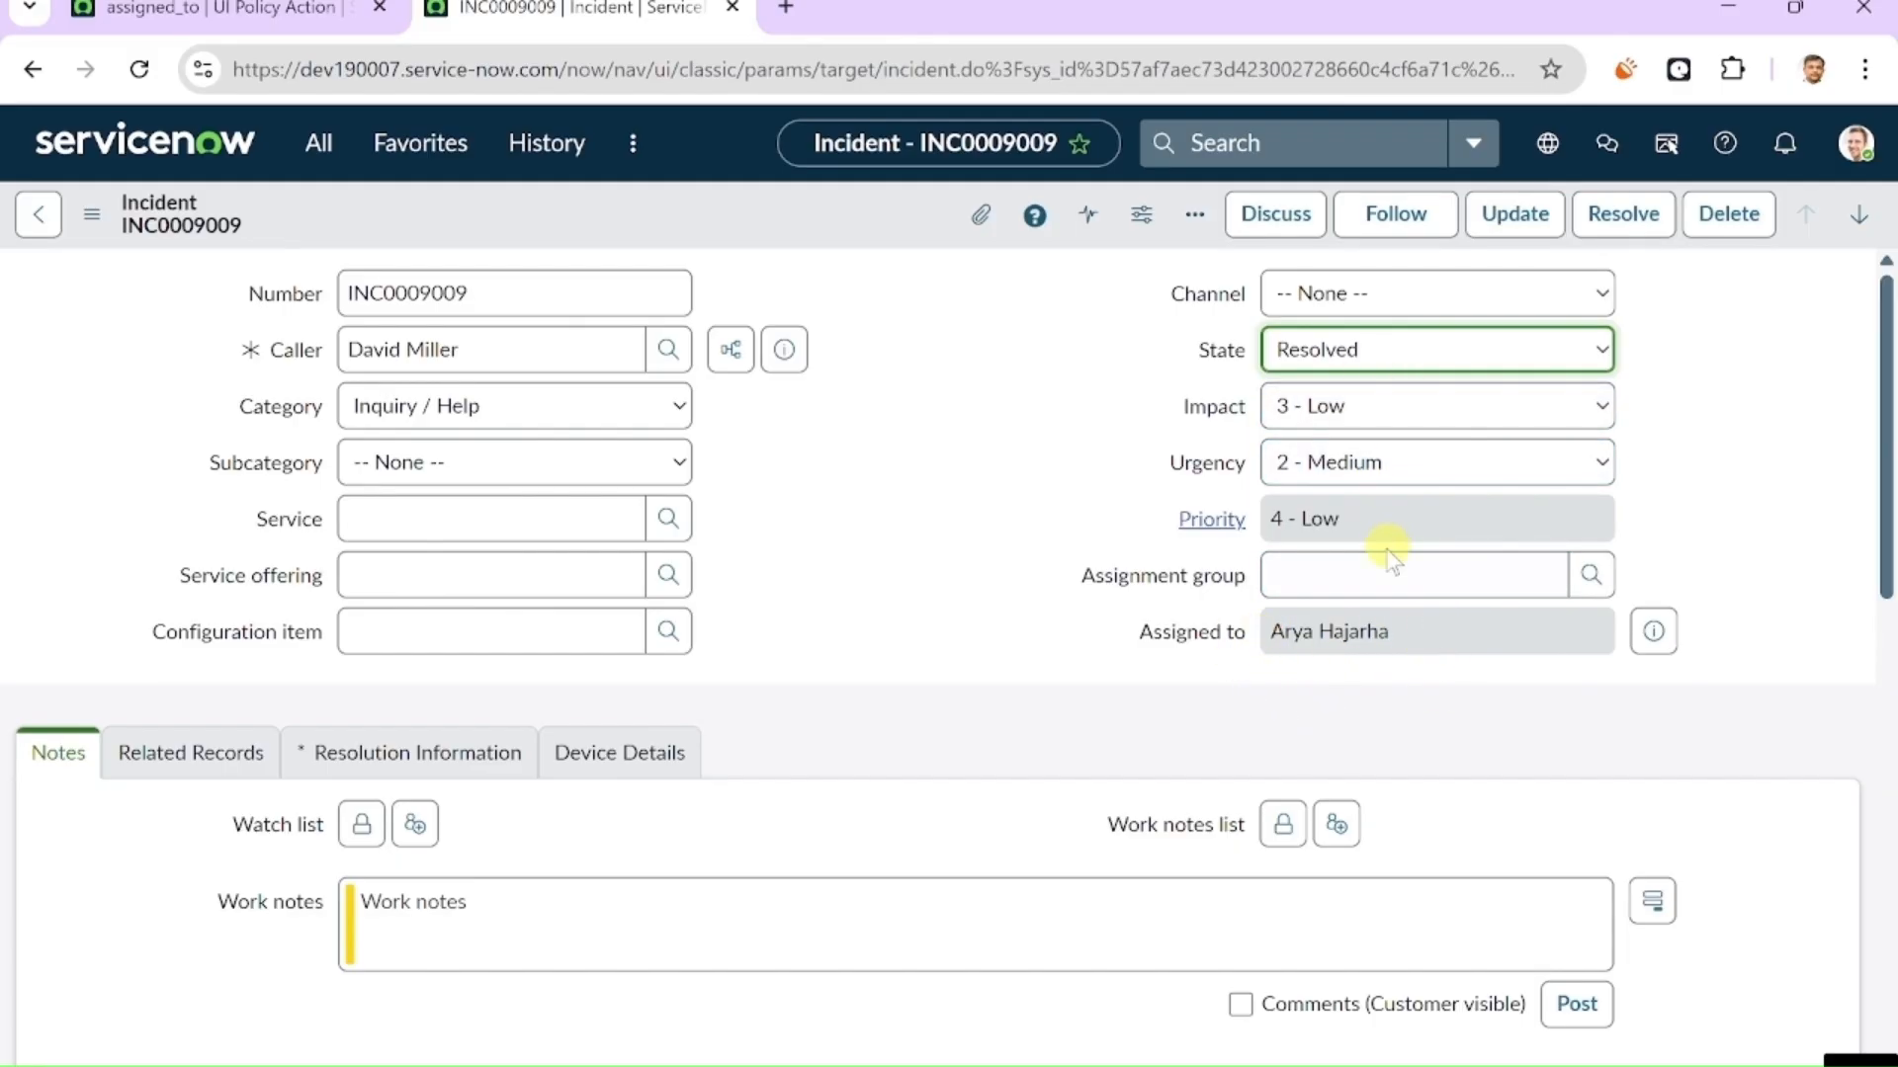
click(1410, 630)
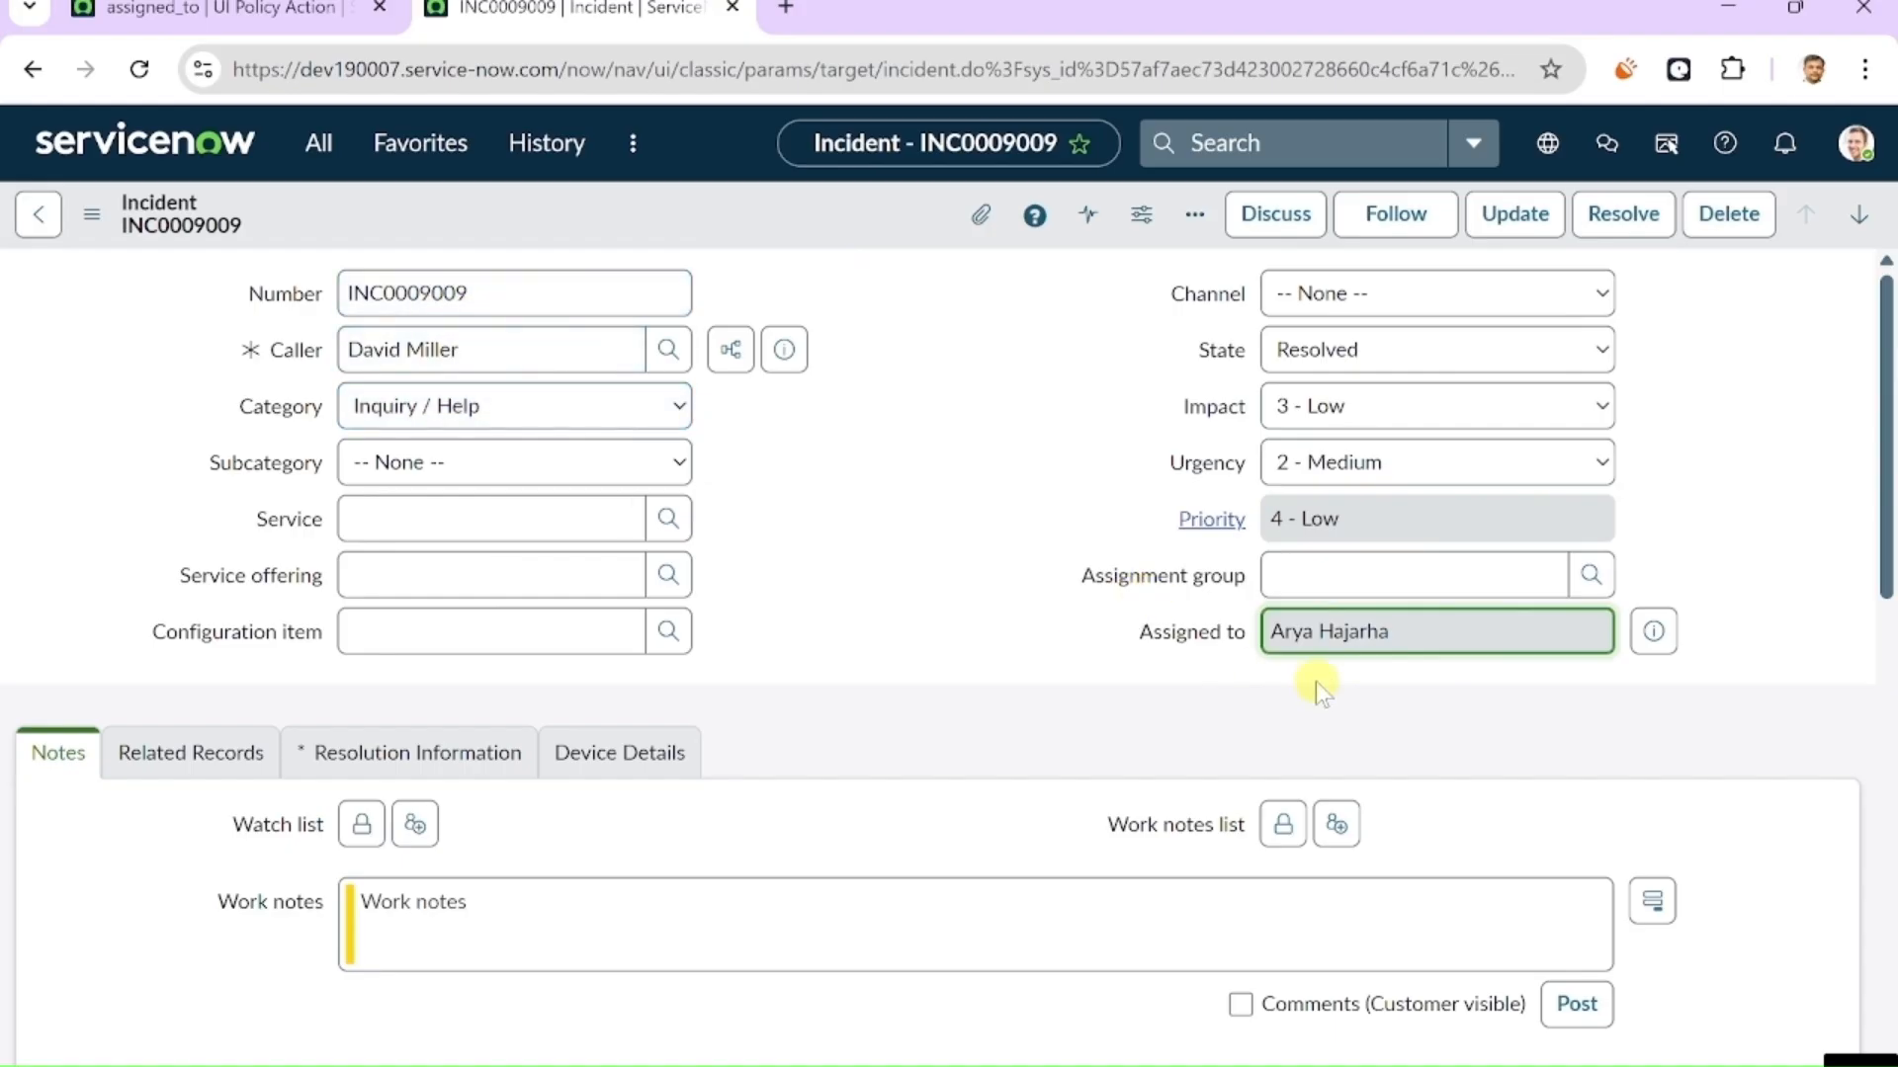
- Switch to the text editor, copy the requirement line about hiding the Service field when Category is Database, and return to the browser
key(alt+Tab)
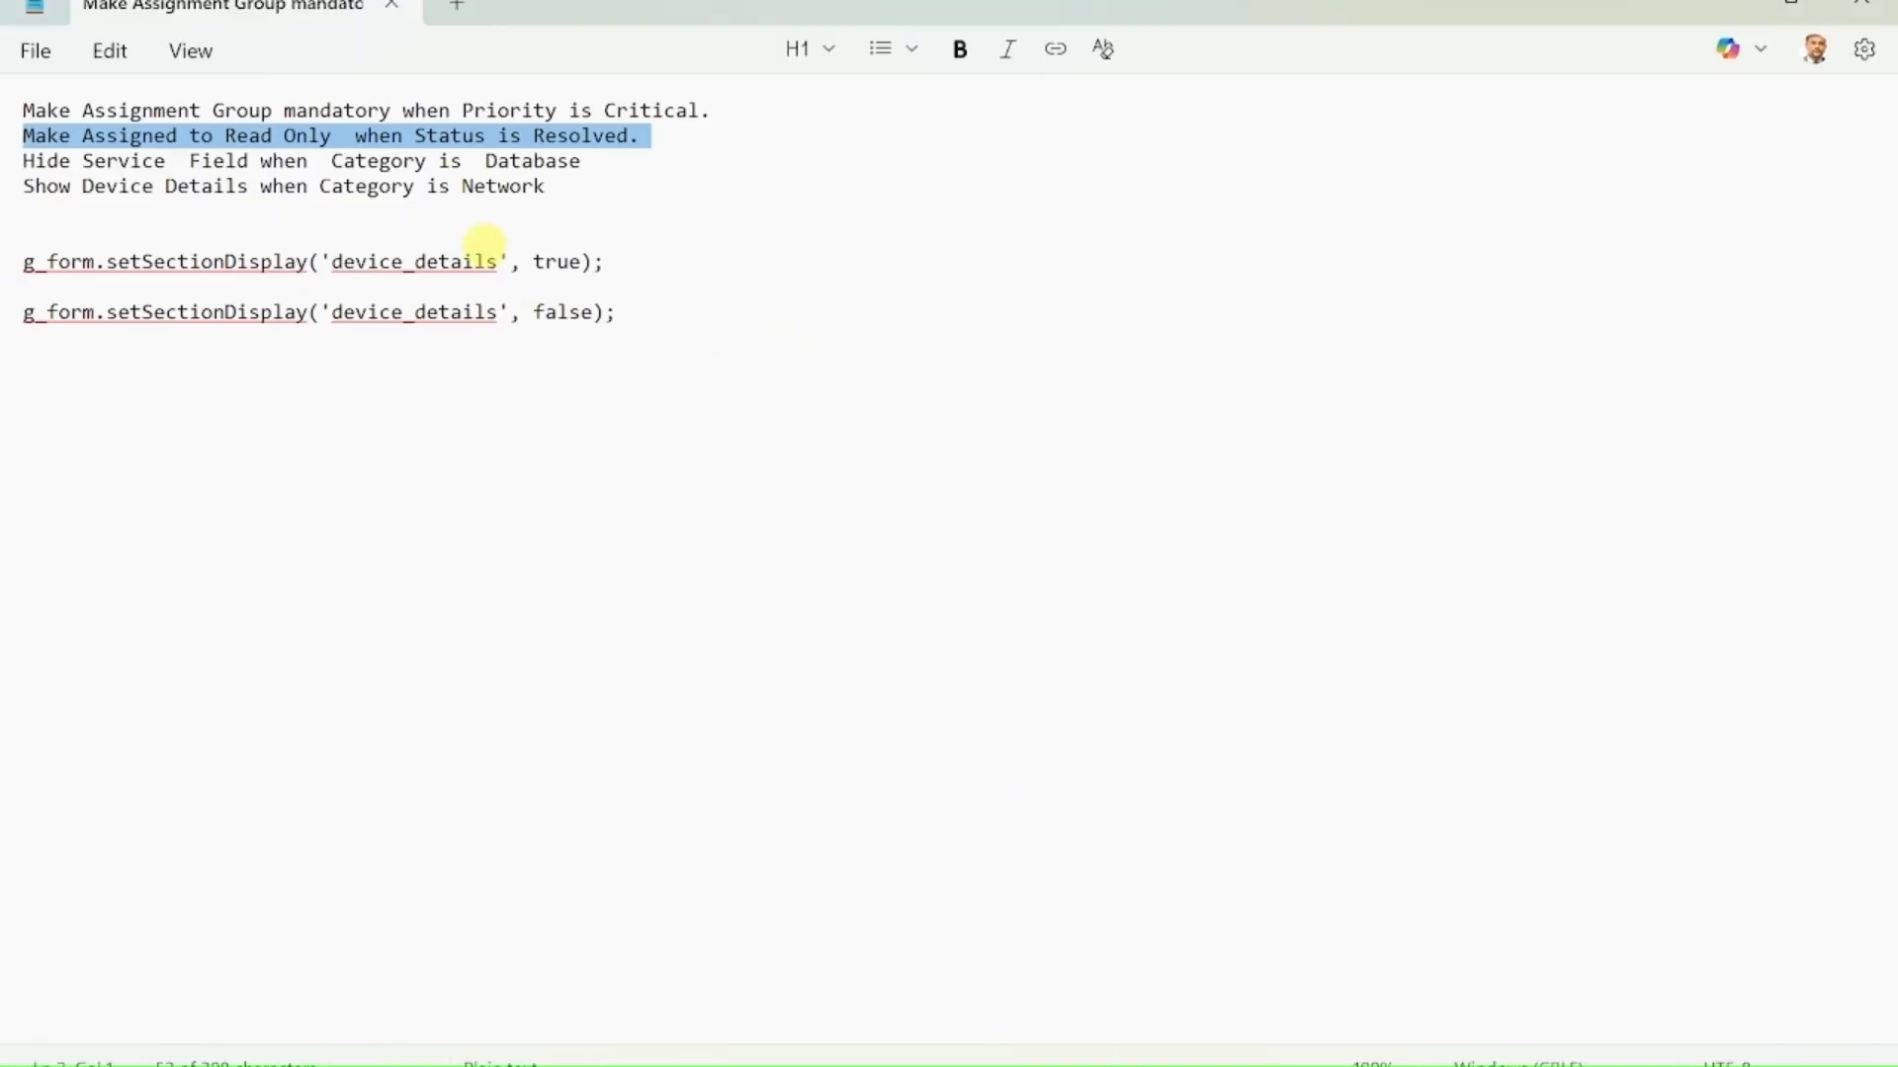
drag(586, 163, 22, 161)
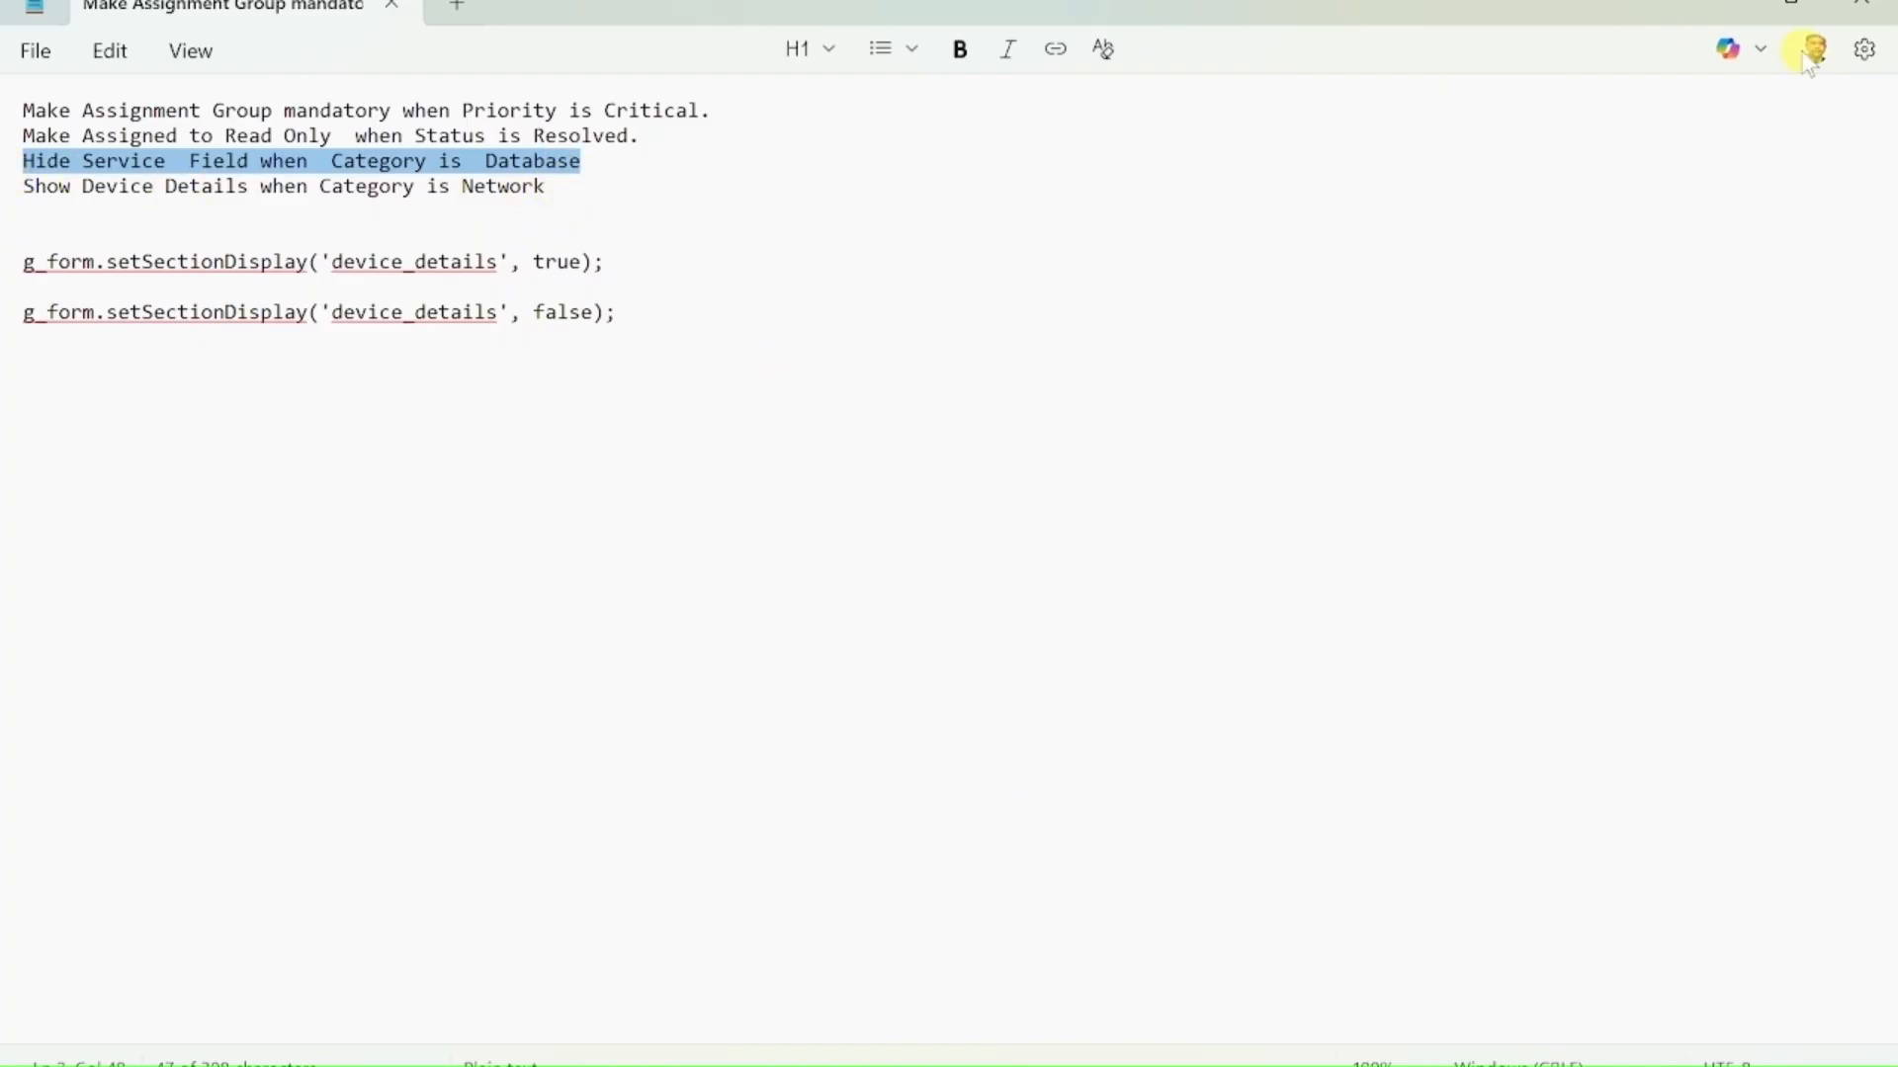
click(1729, 15)
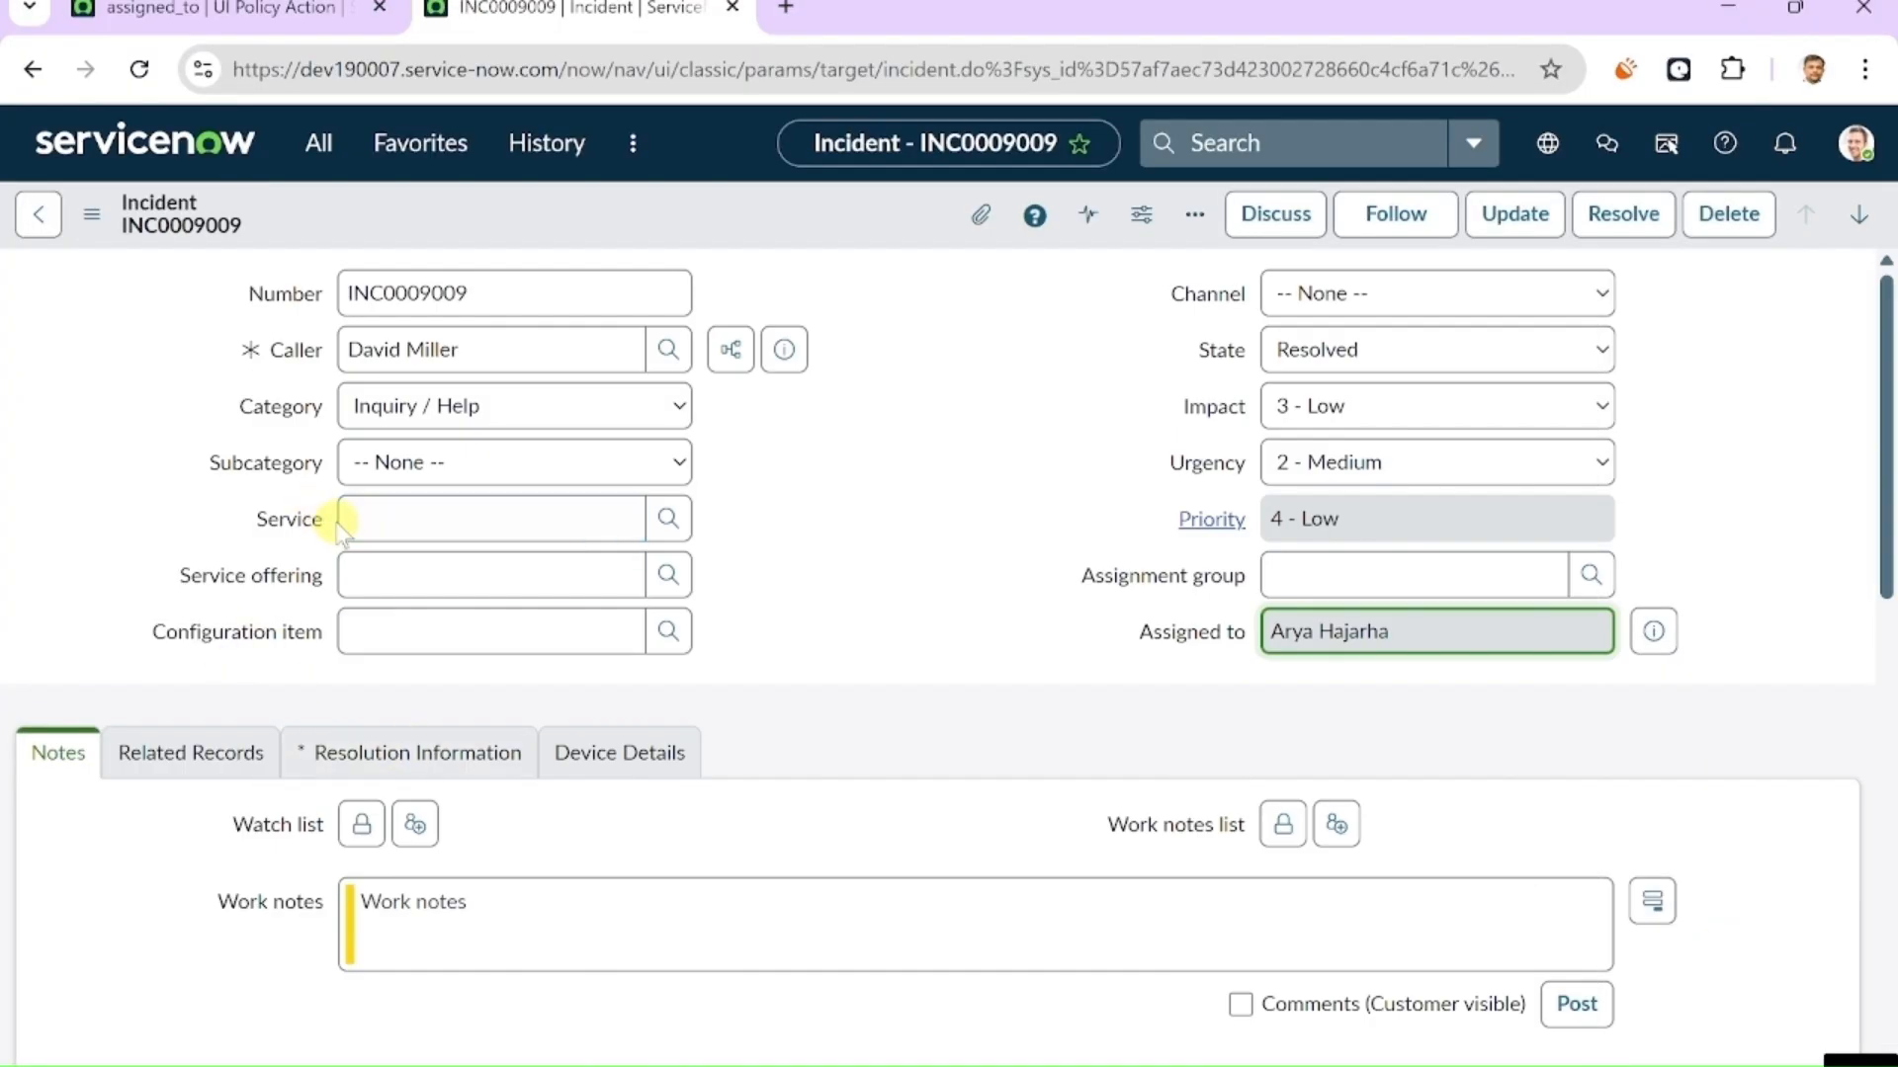
- Open the UI policies configured for the Incident form, discarding the incident's unsaved changes, and start a new UI policy record
click(193, 11)
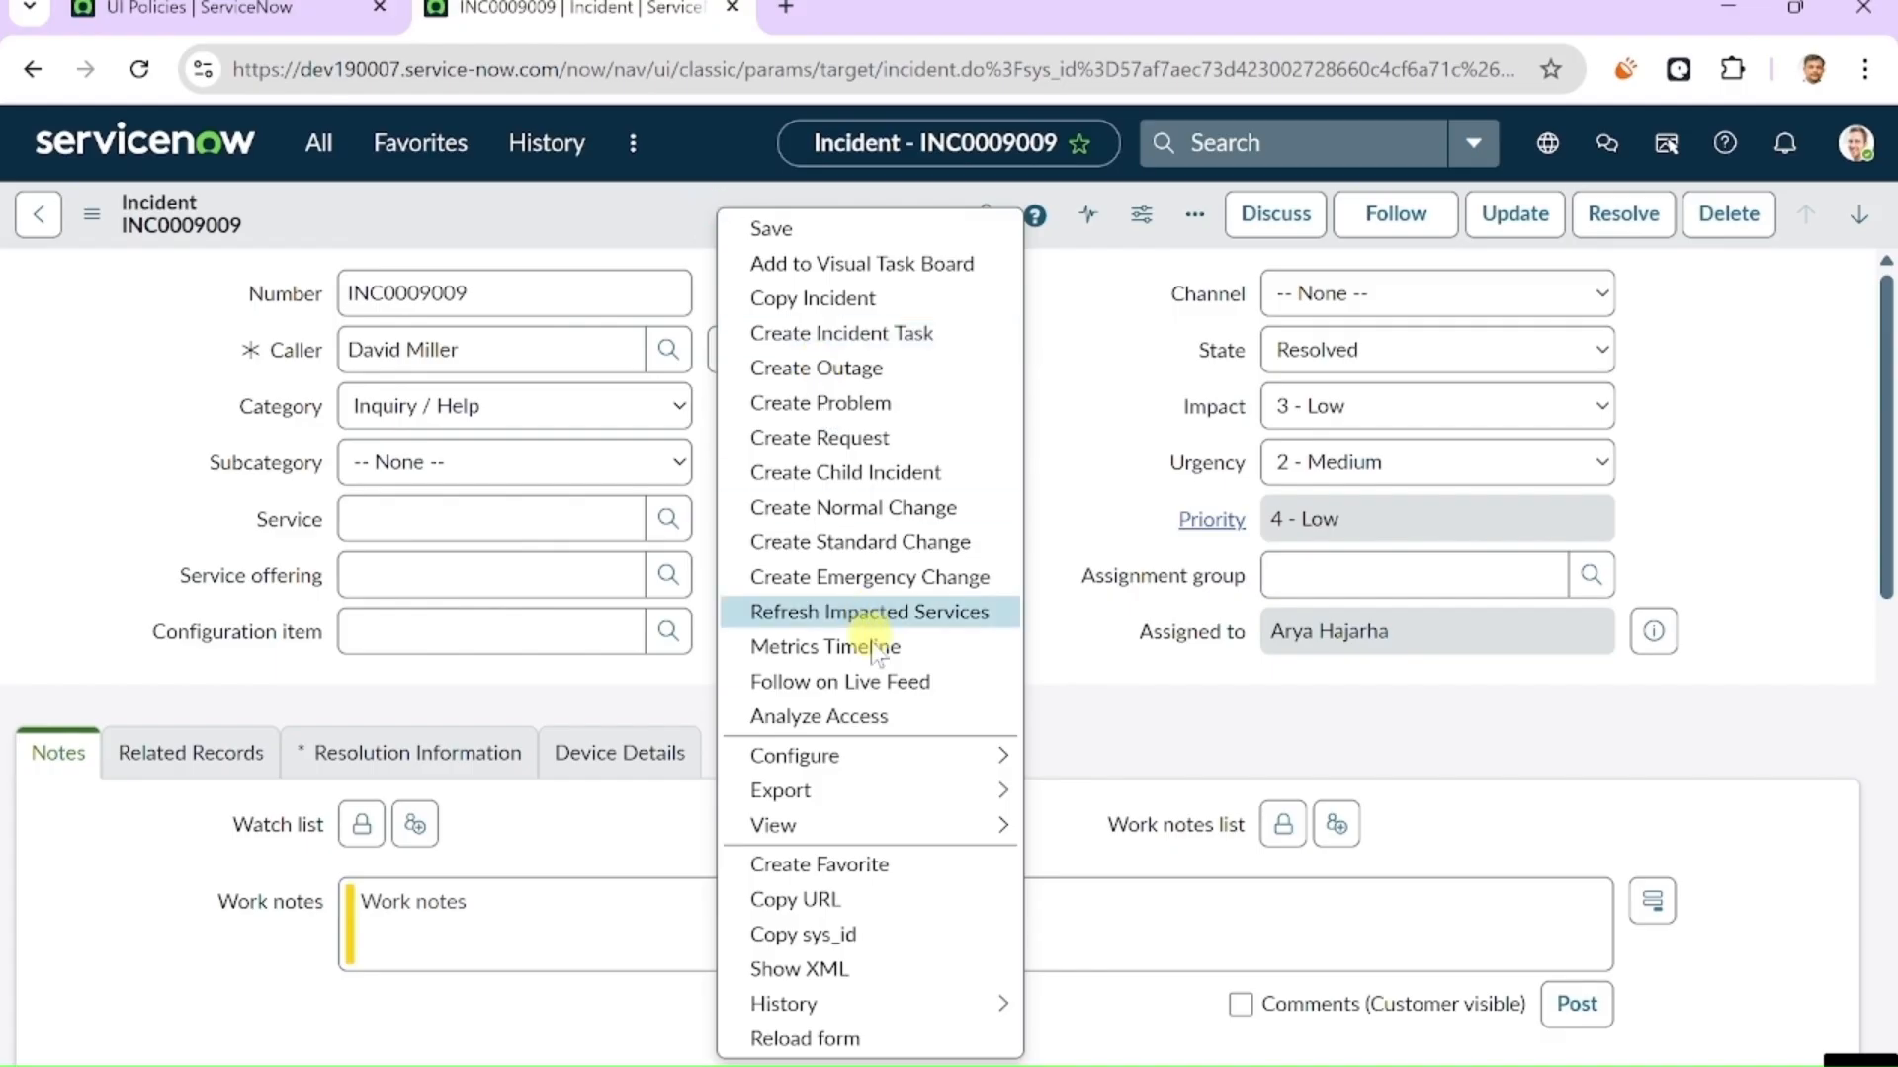
mouse_move(880, 768)
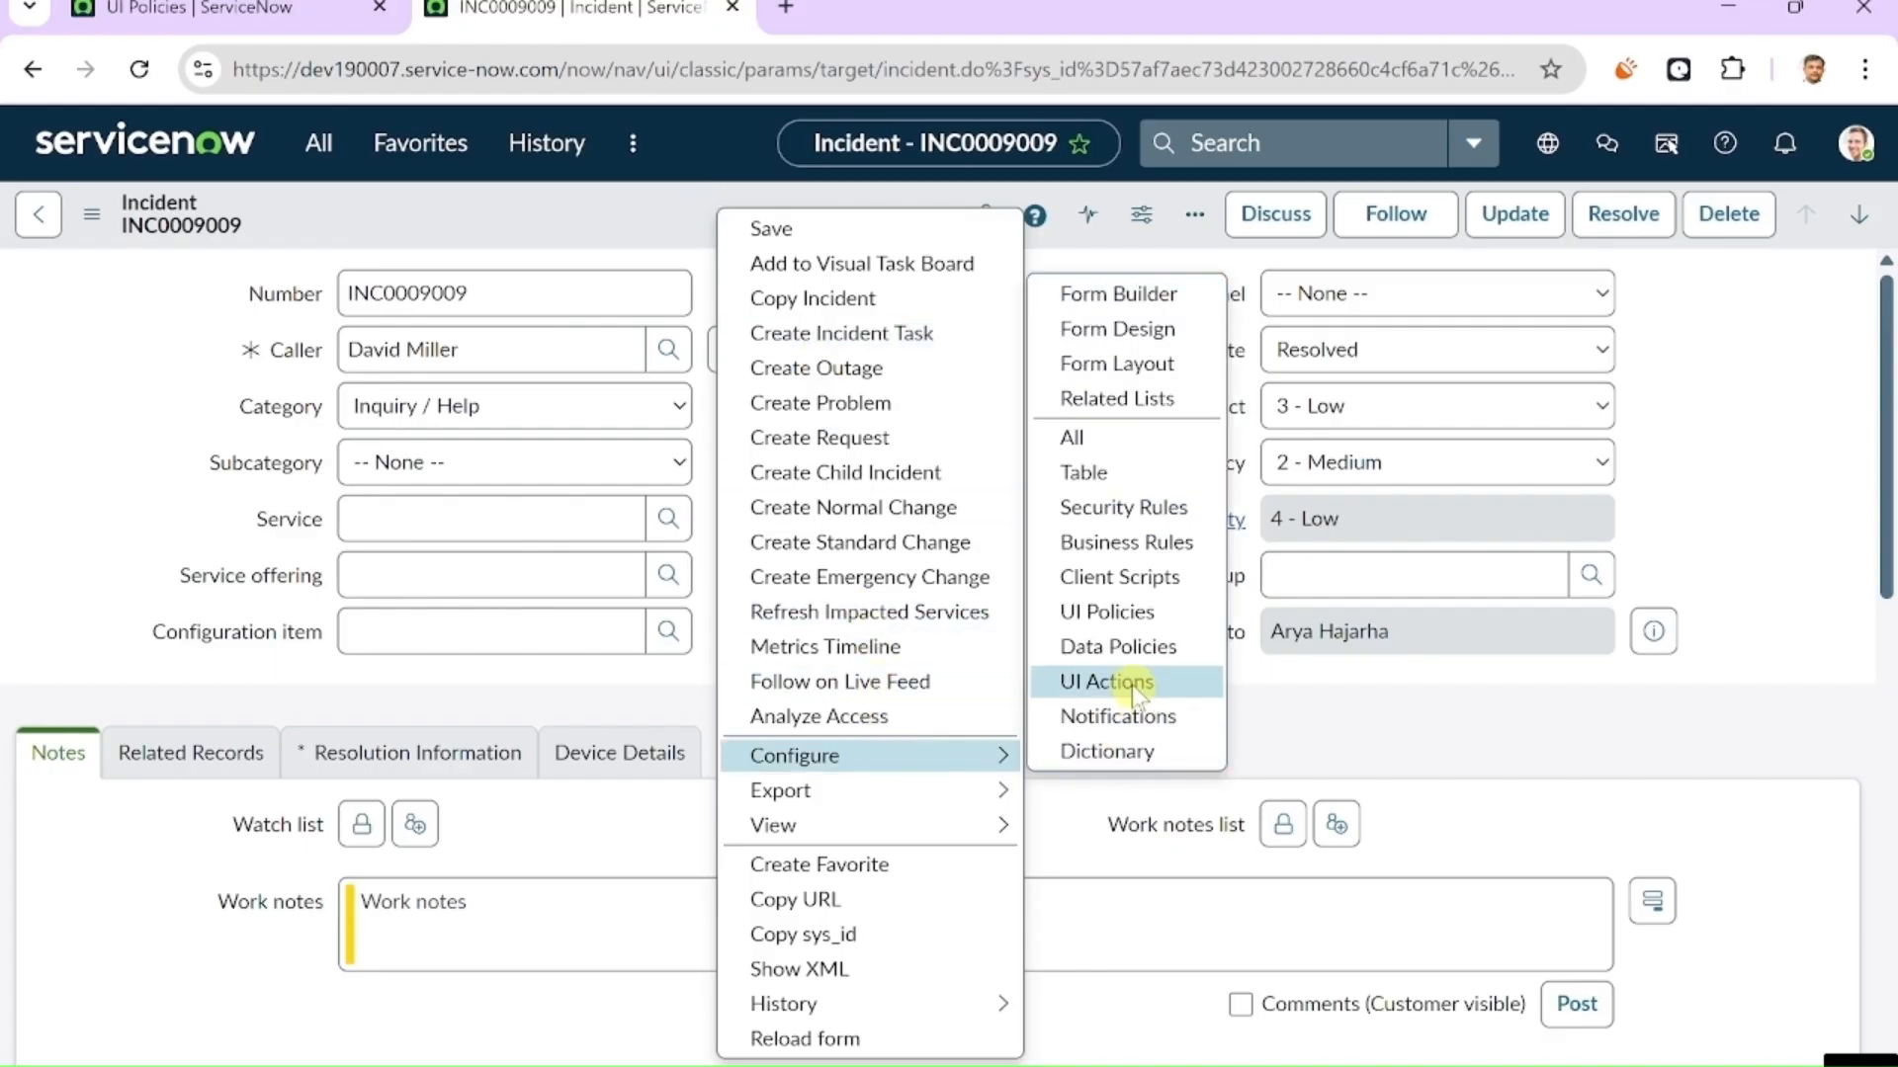
click(1137, 614)
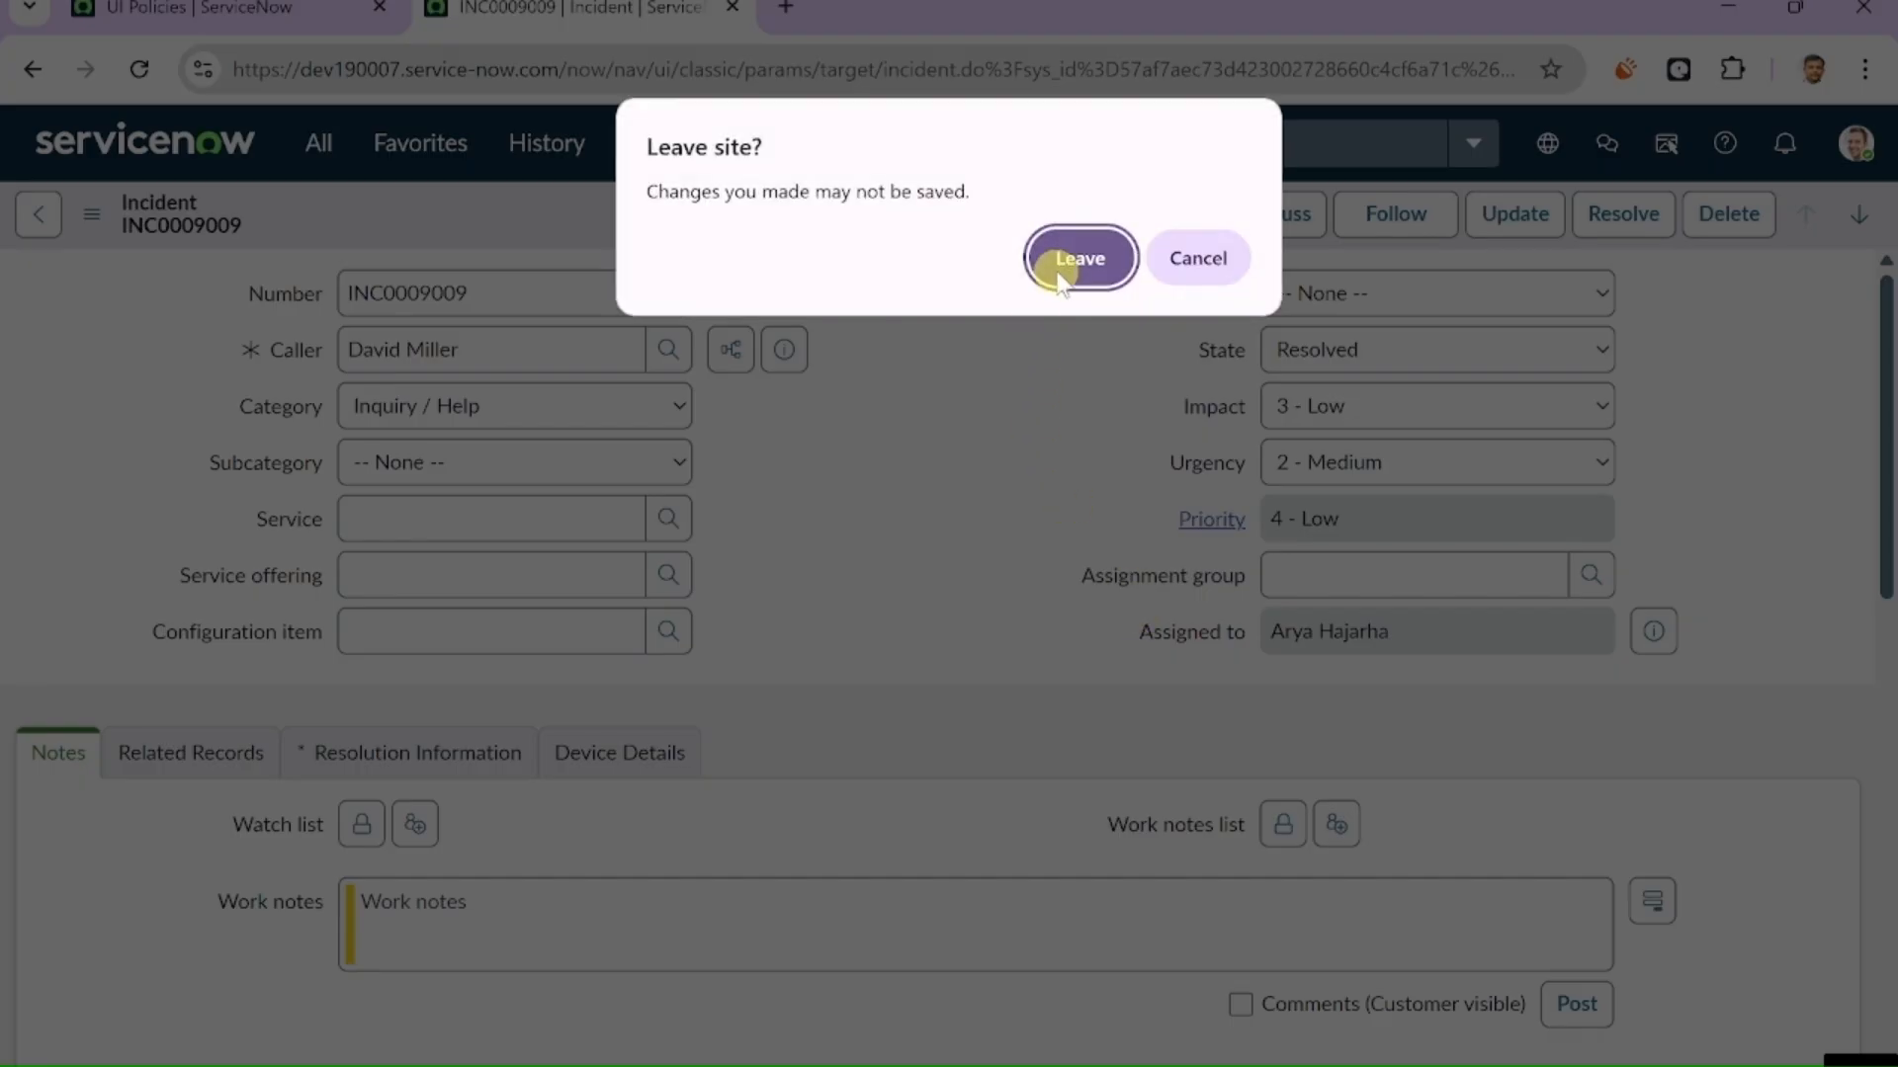
click(1059, 267)
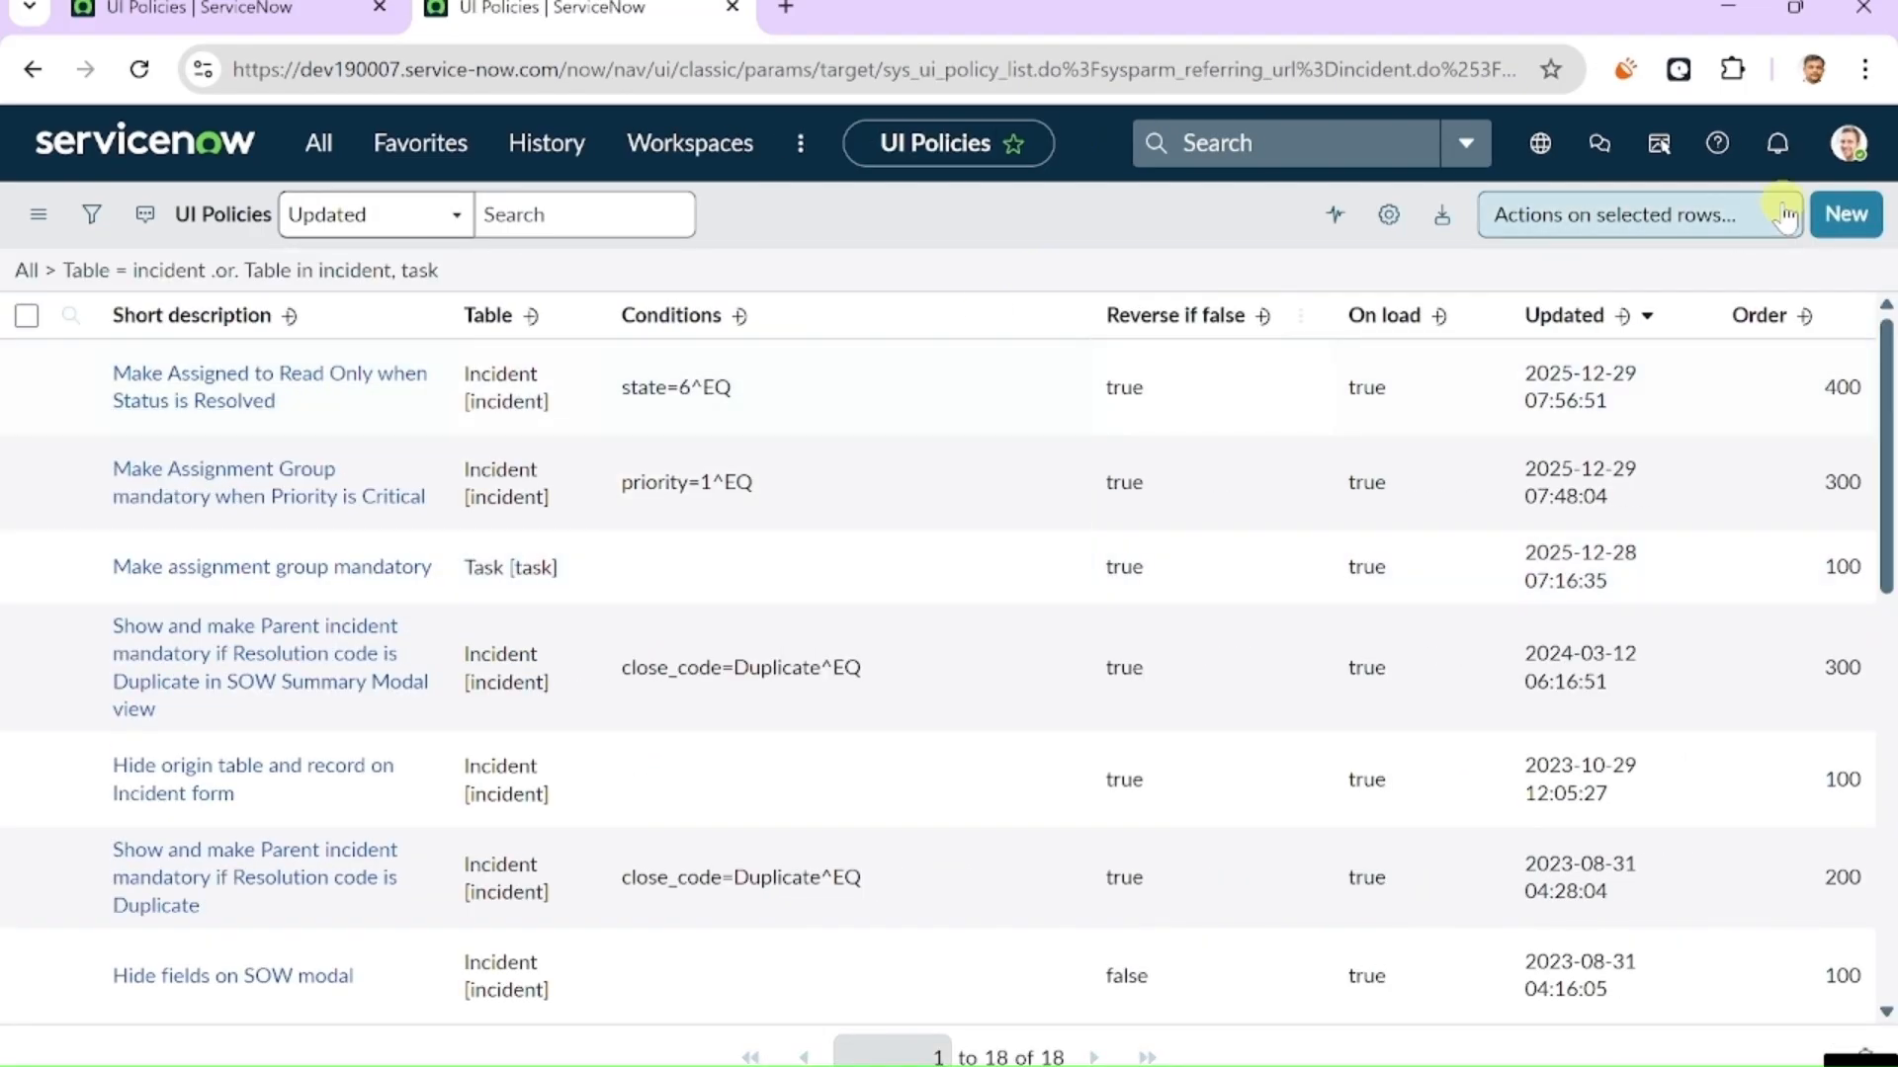
click(1850, 218)
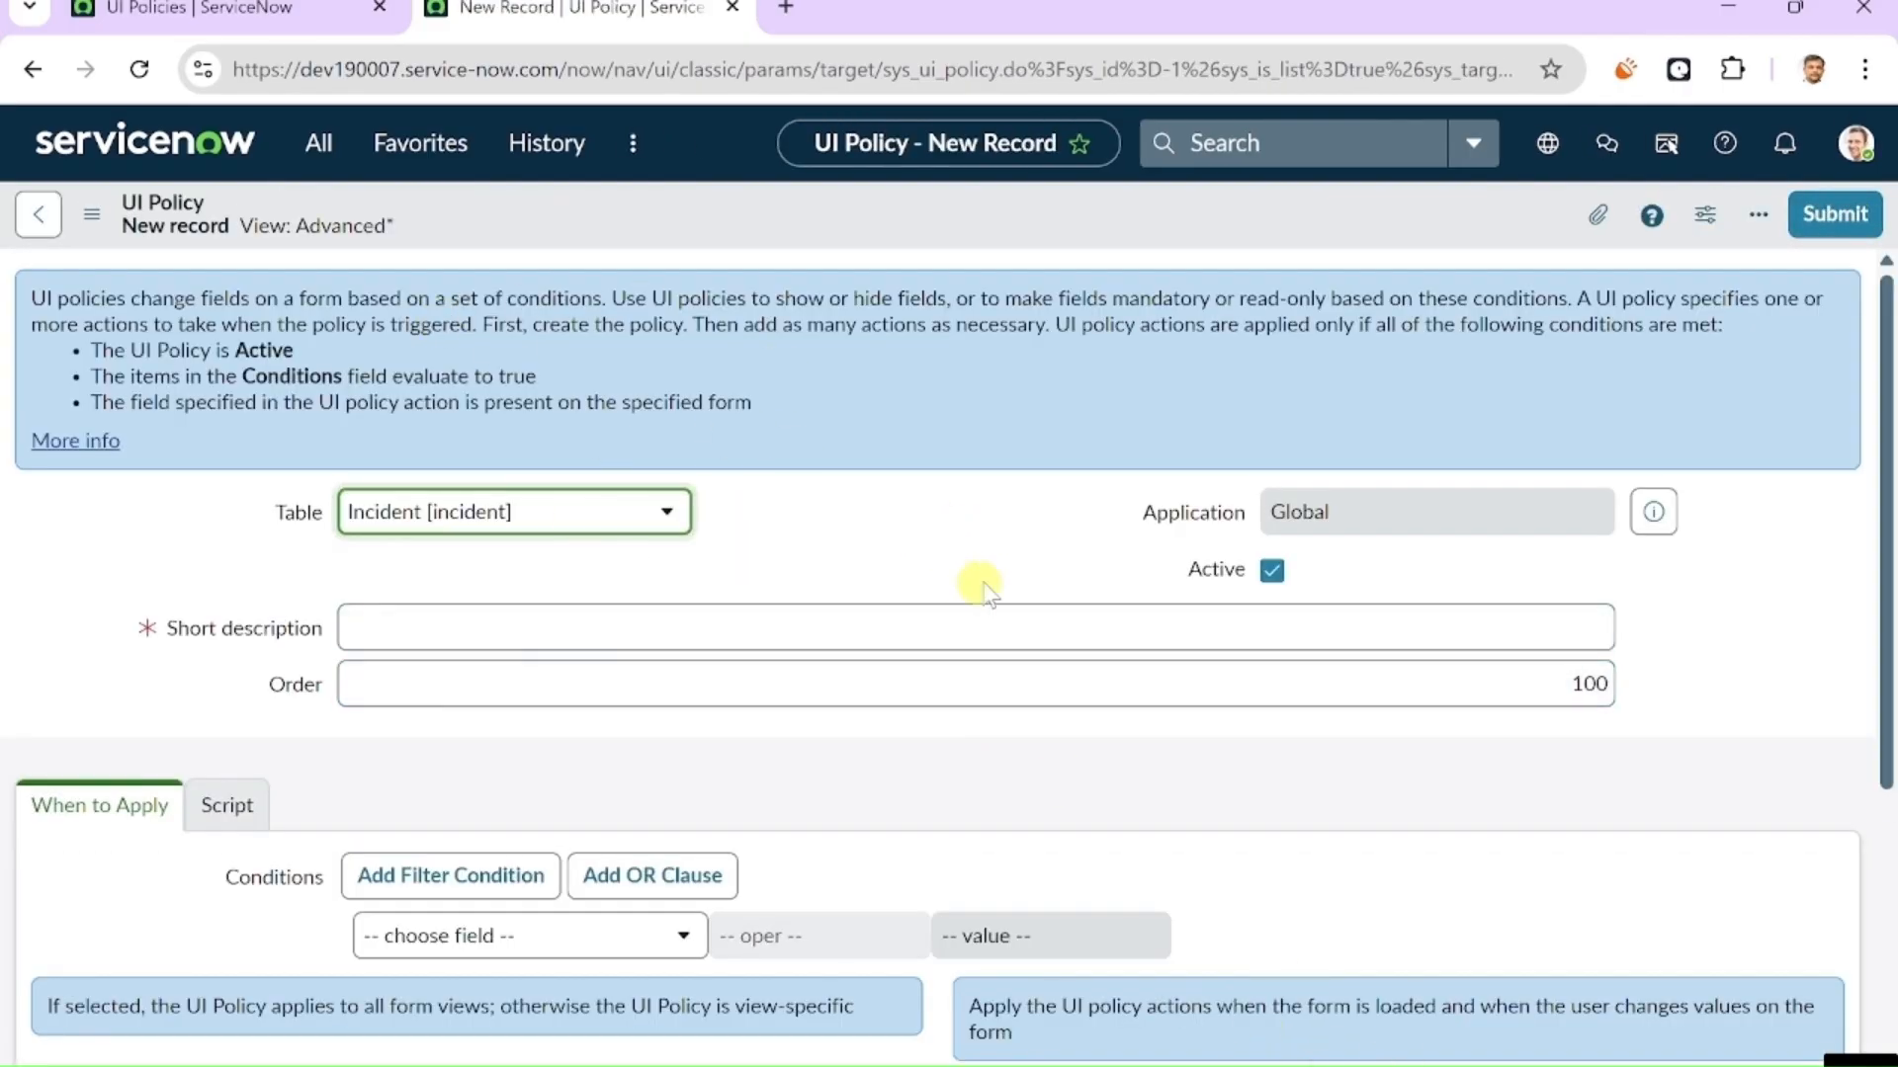
- Set the new policy's Short description to "Hide Service Field when Category is Database" and its Order to 500
scroll(978, 547, down, 1)
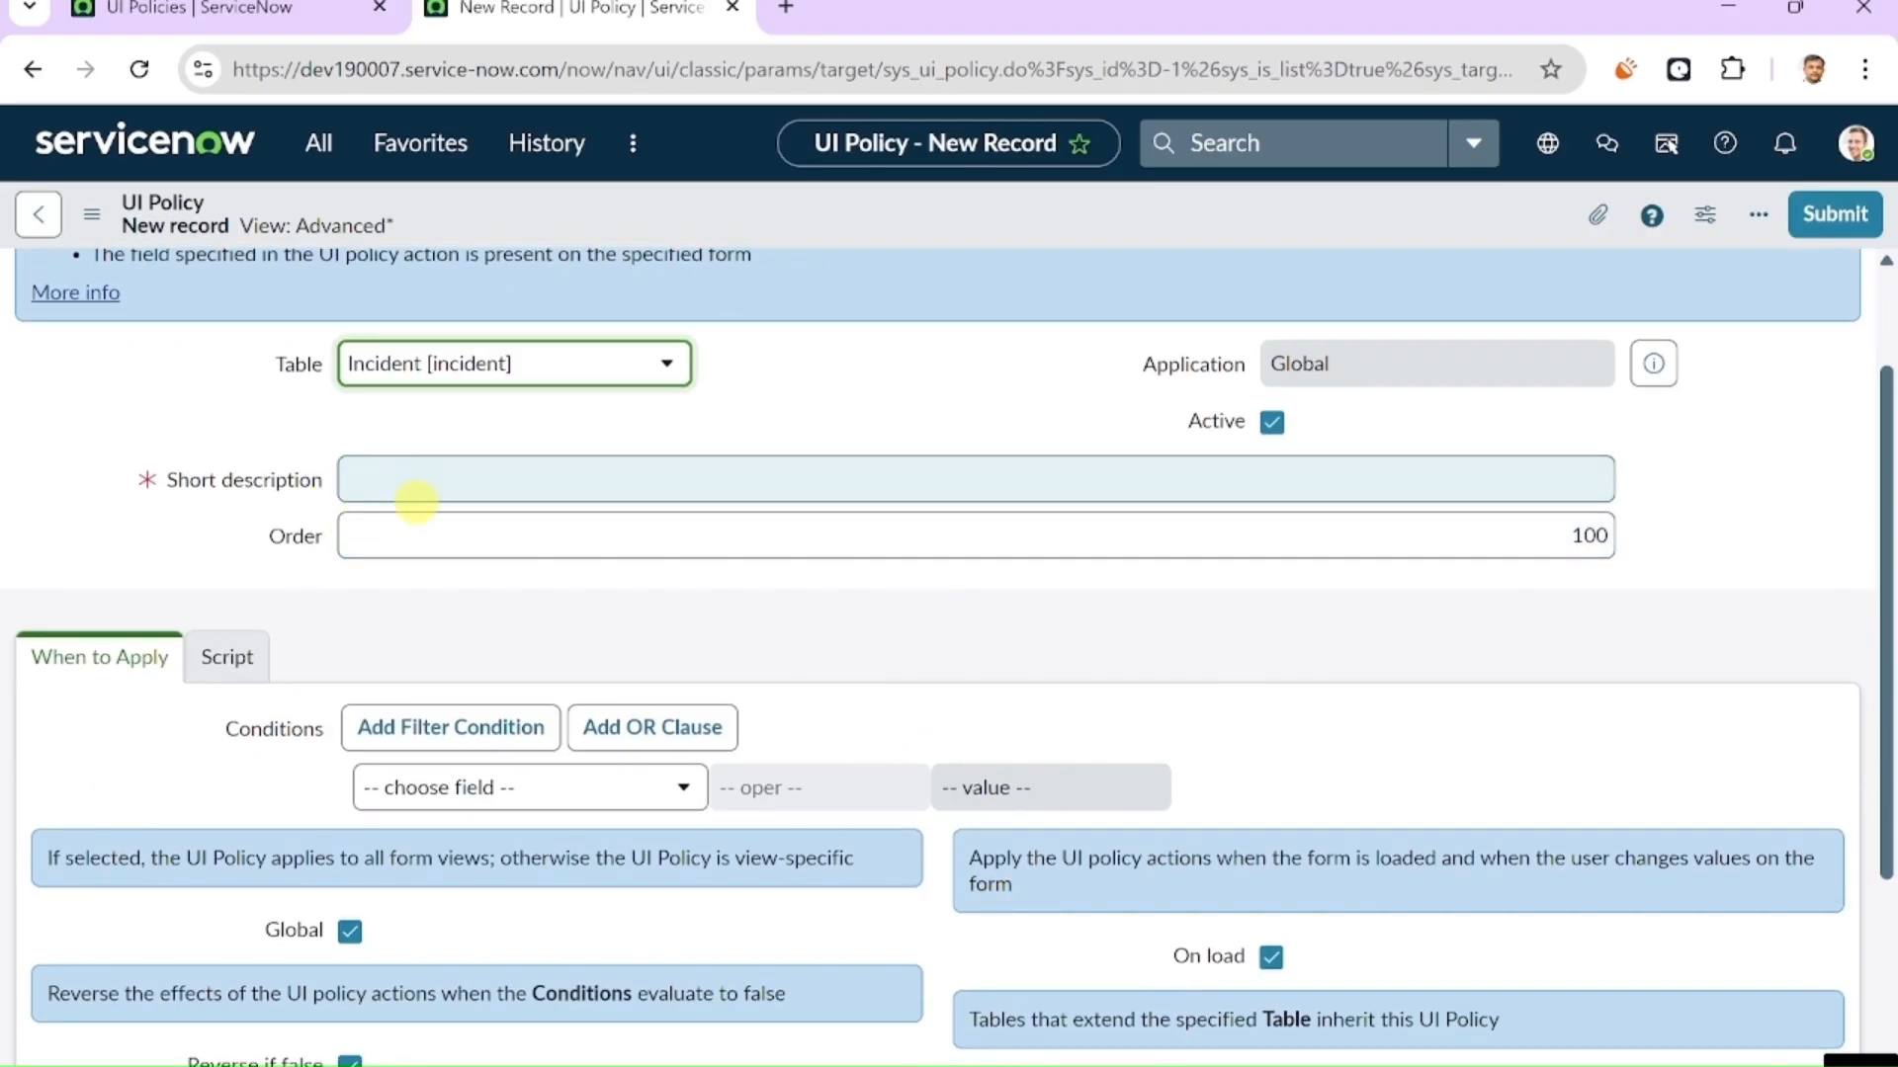
click(517, 494)
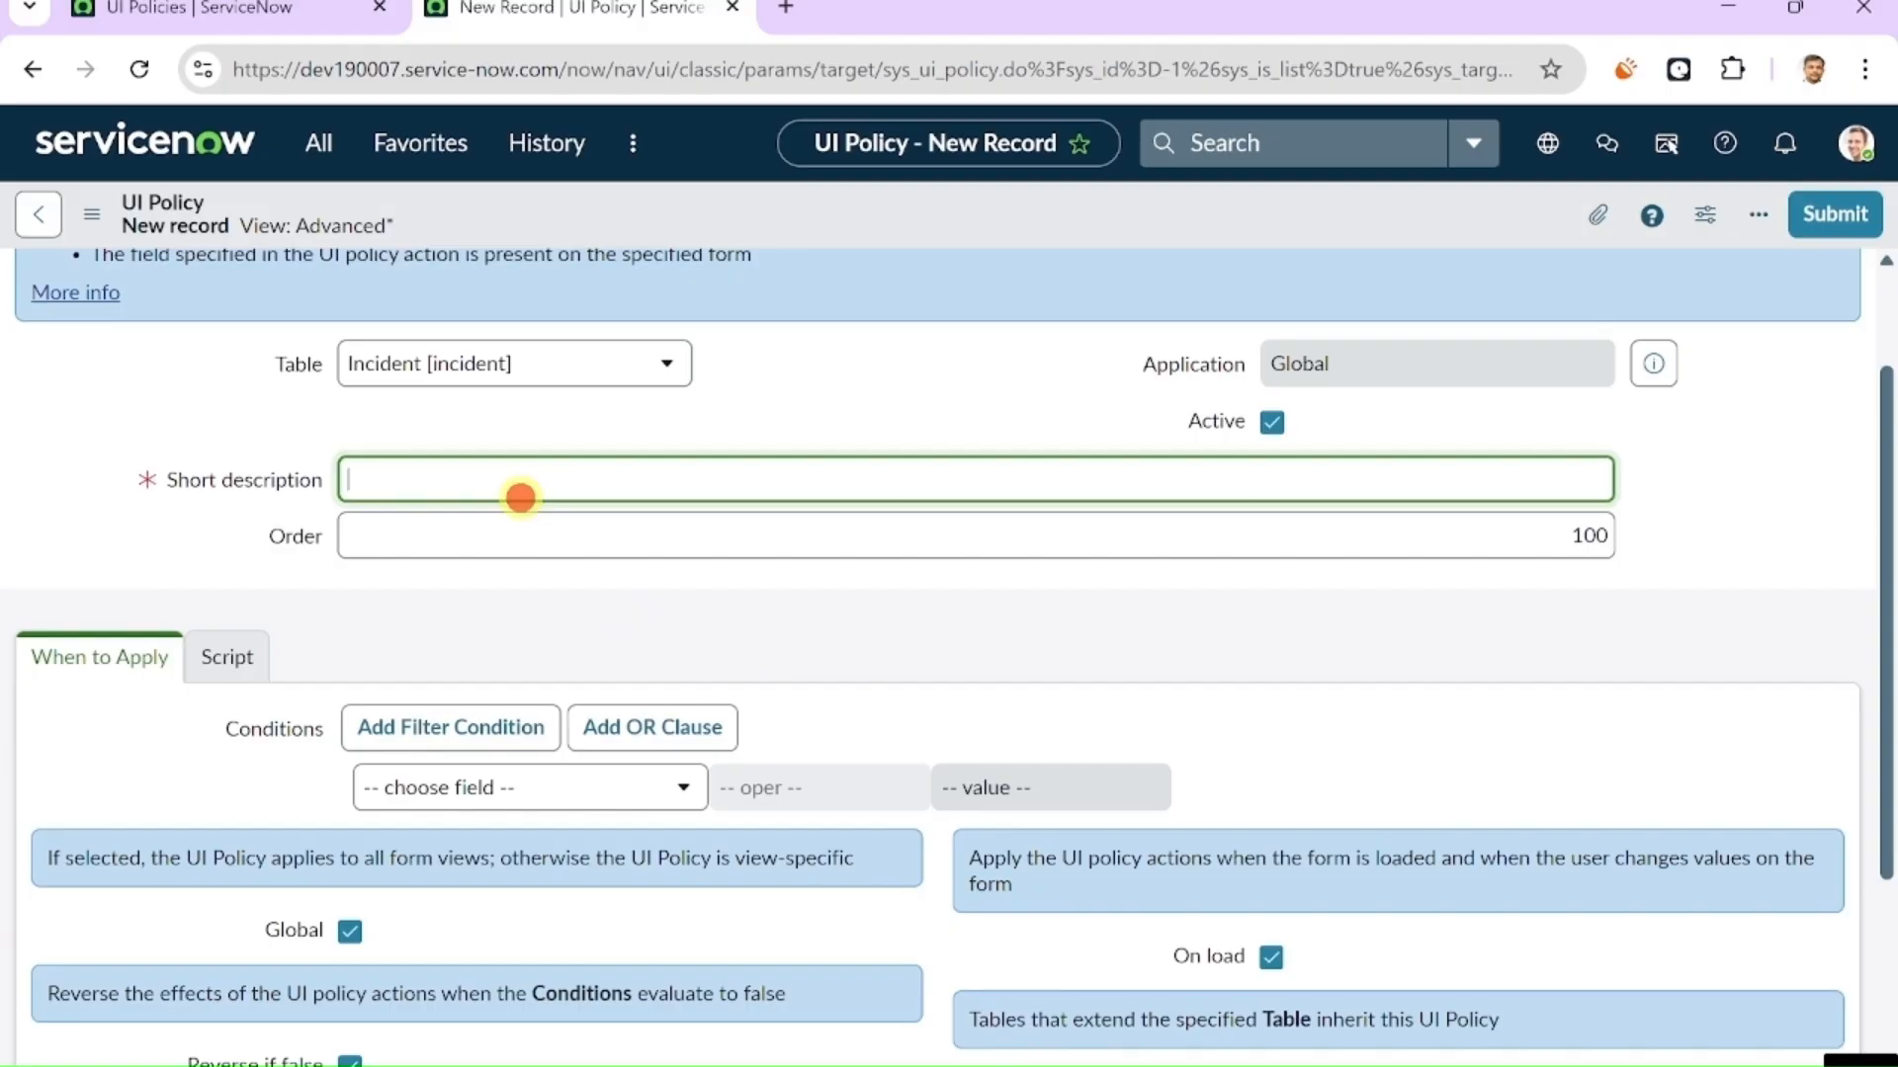
text(Hide Service  Field when  Category is  Database)
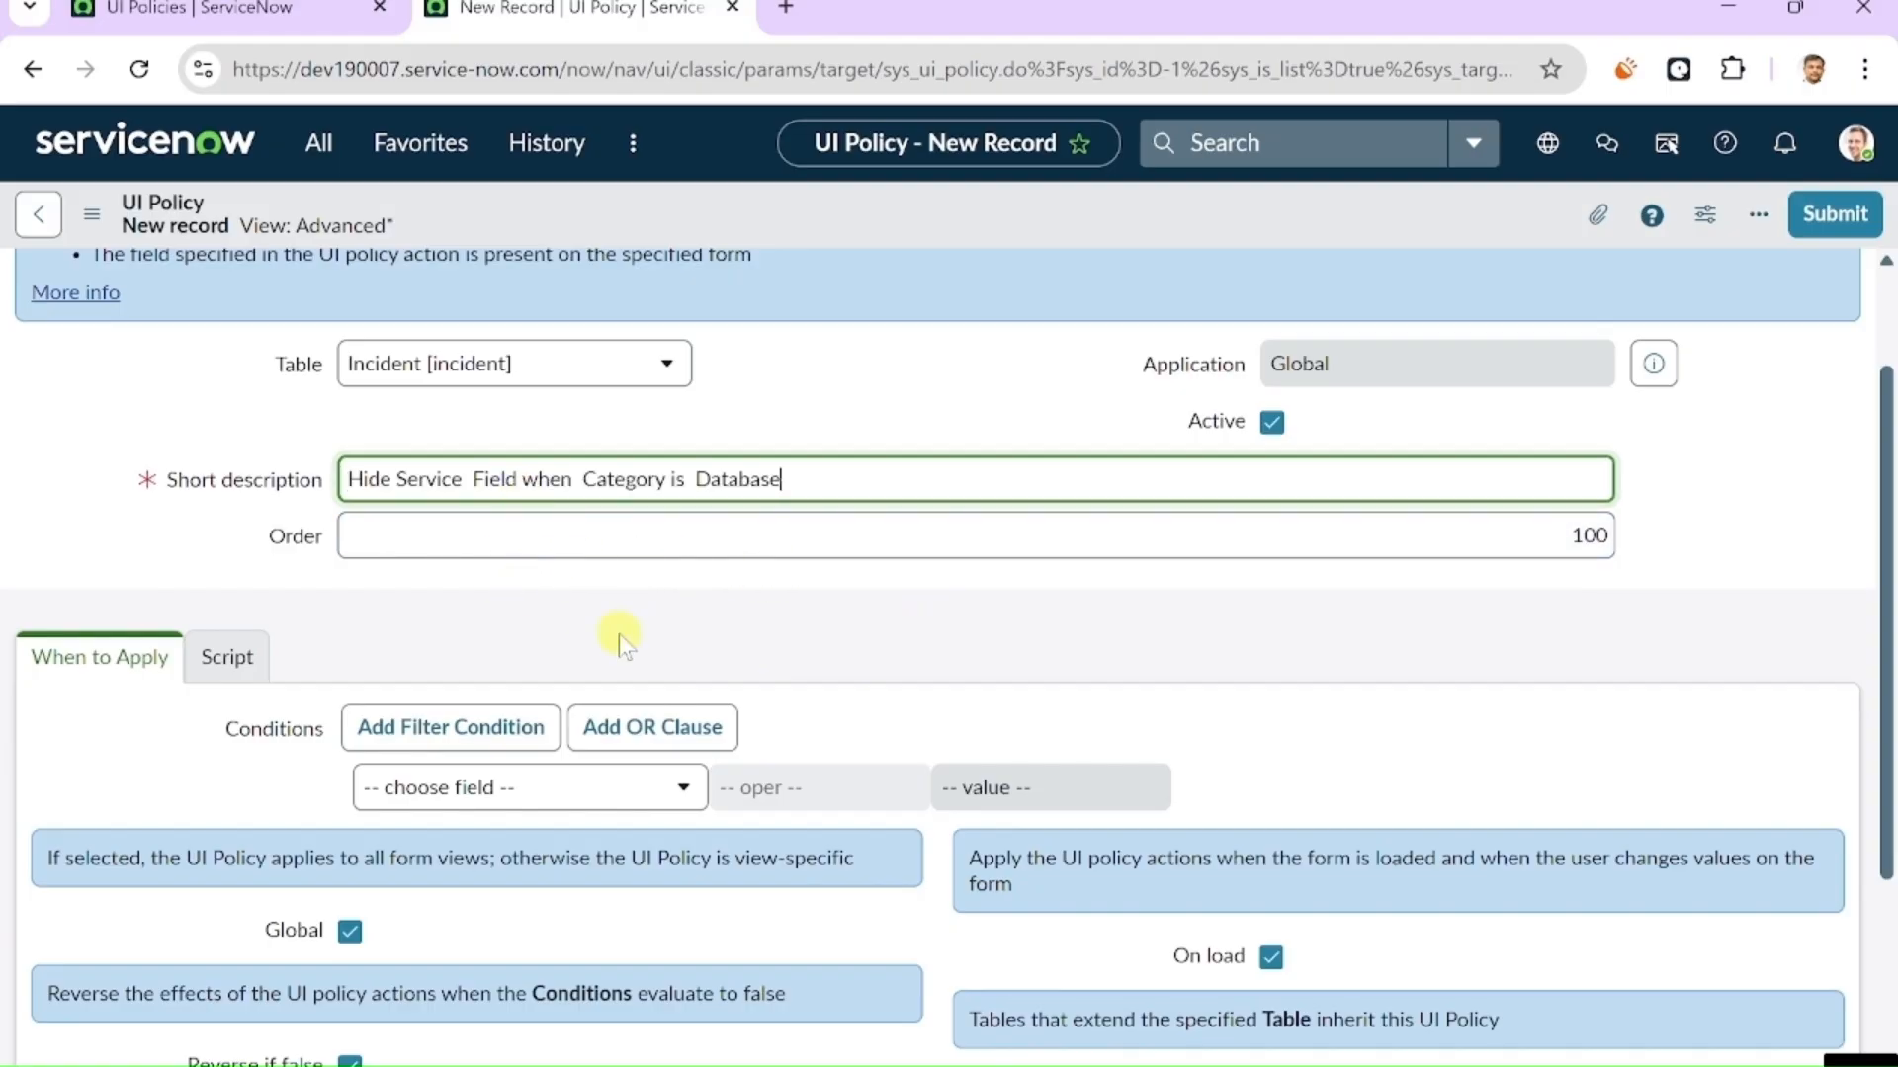
click(1582, 535)
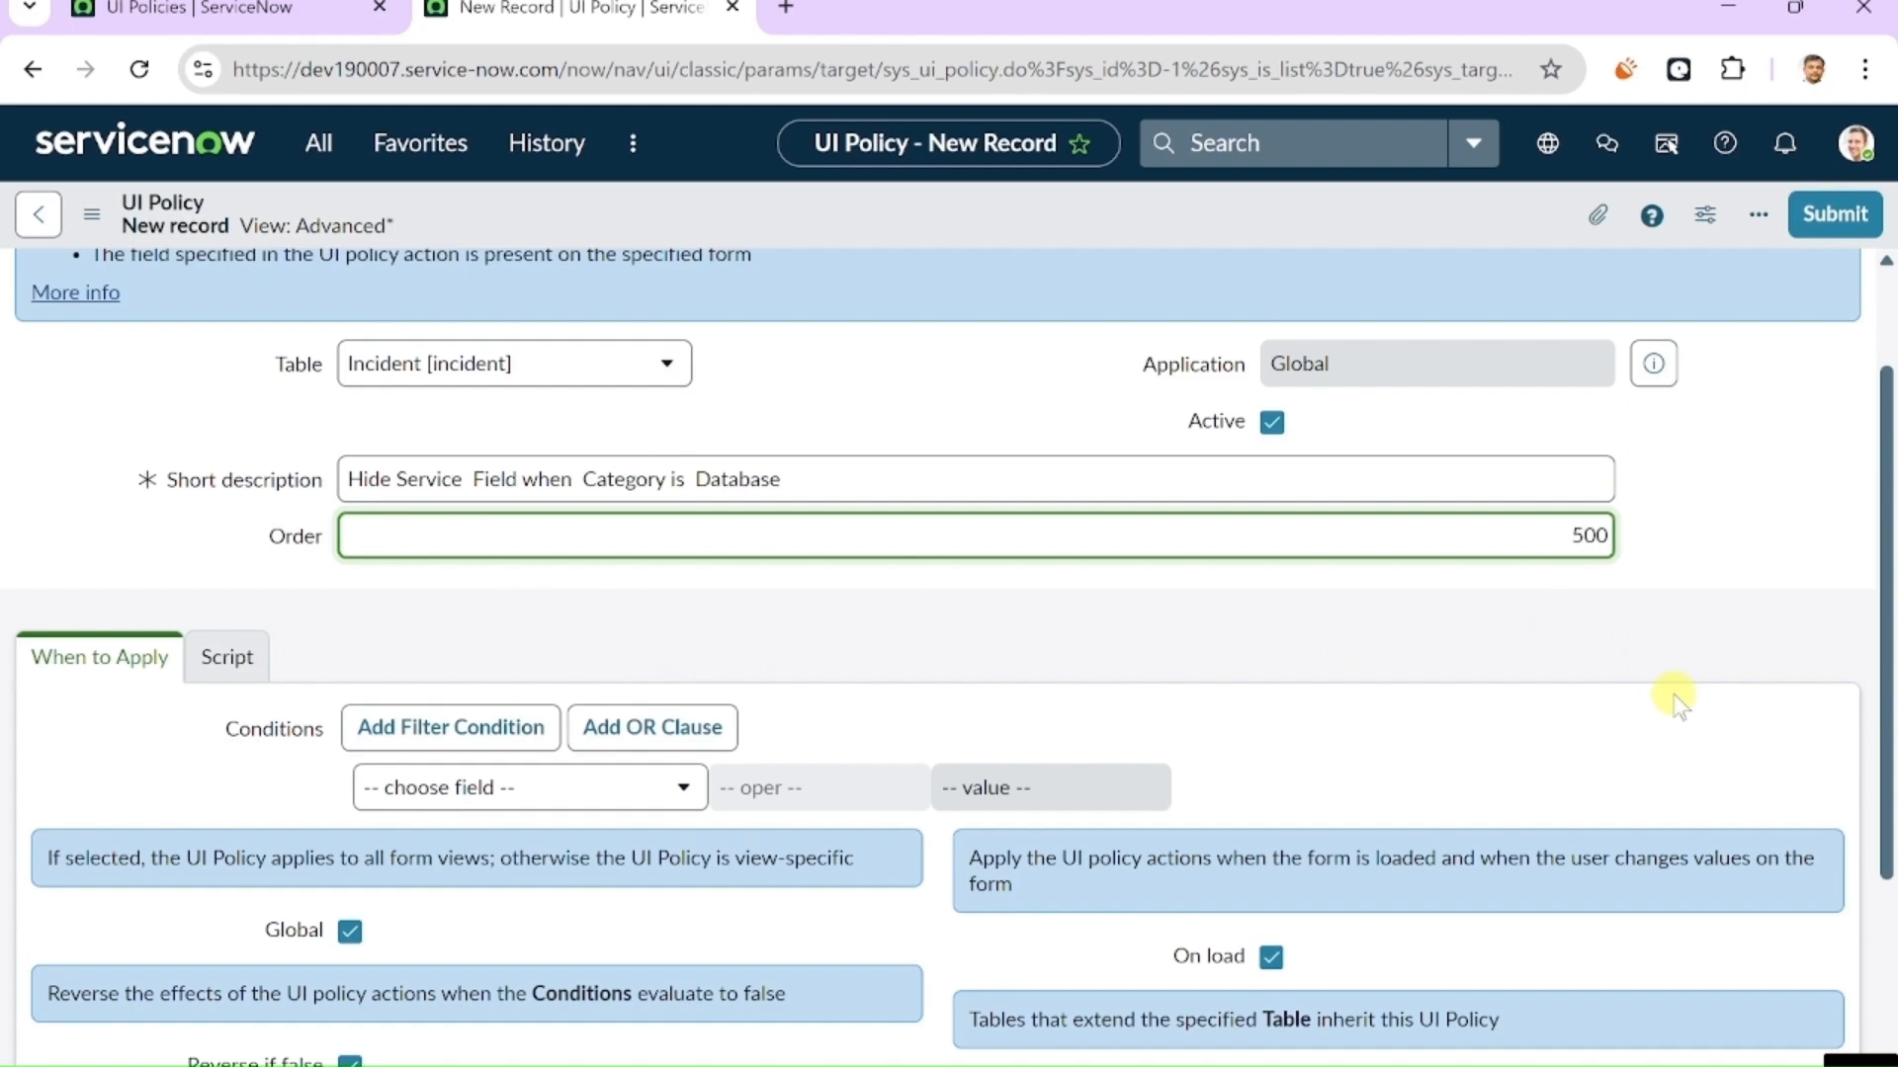
- Define the policy's condition under When to Apply as Category is Database
scroll(1677, 704, down, 1)
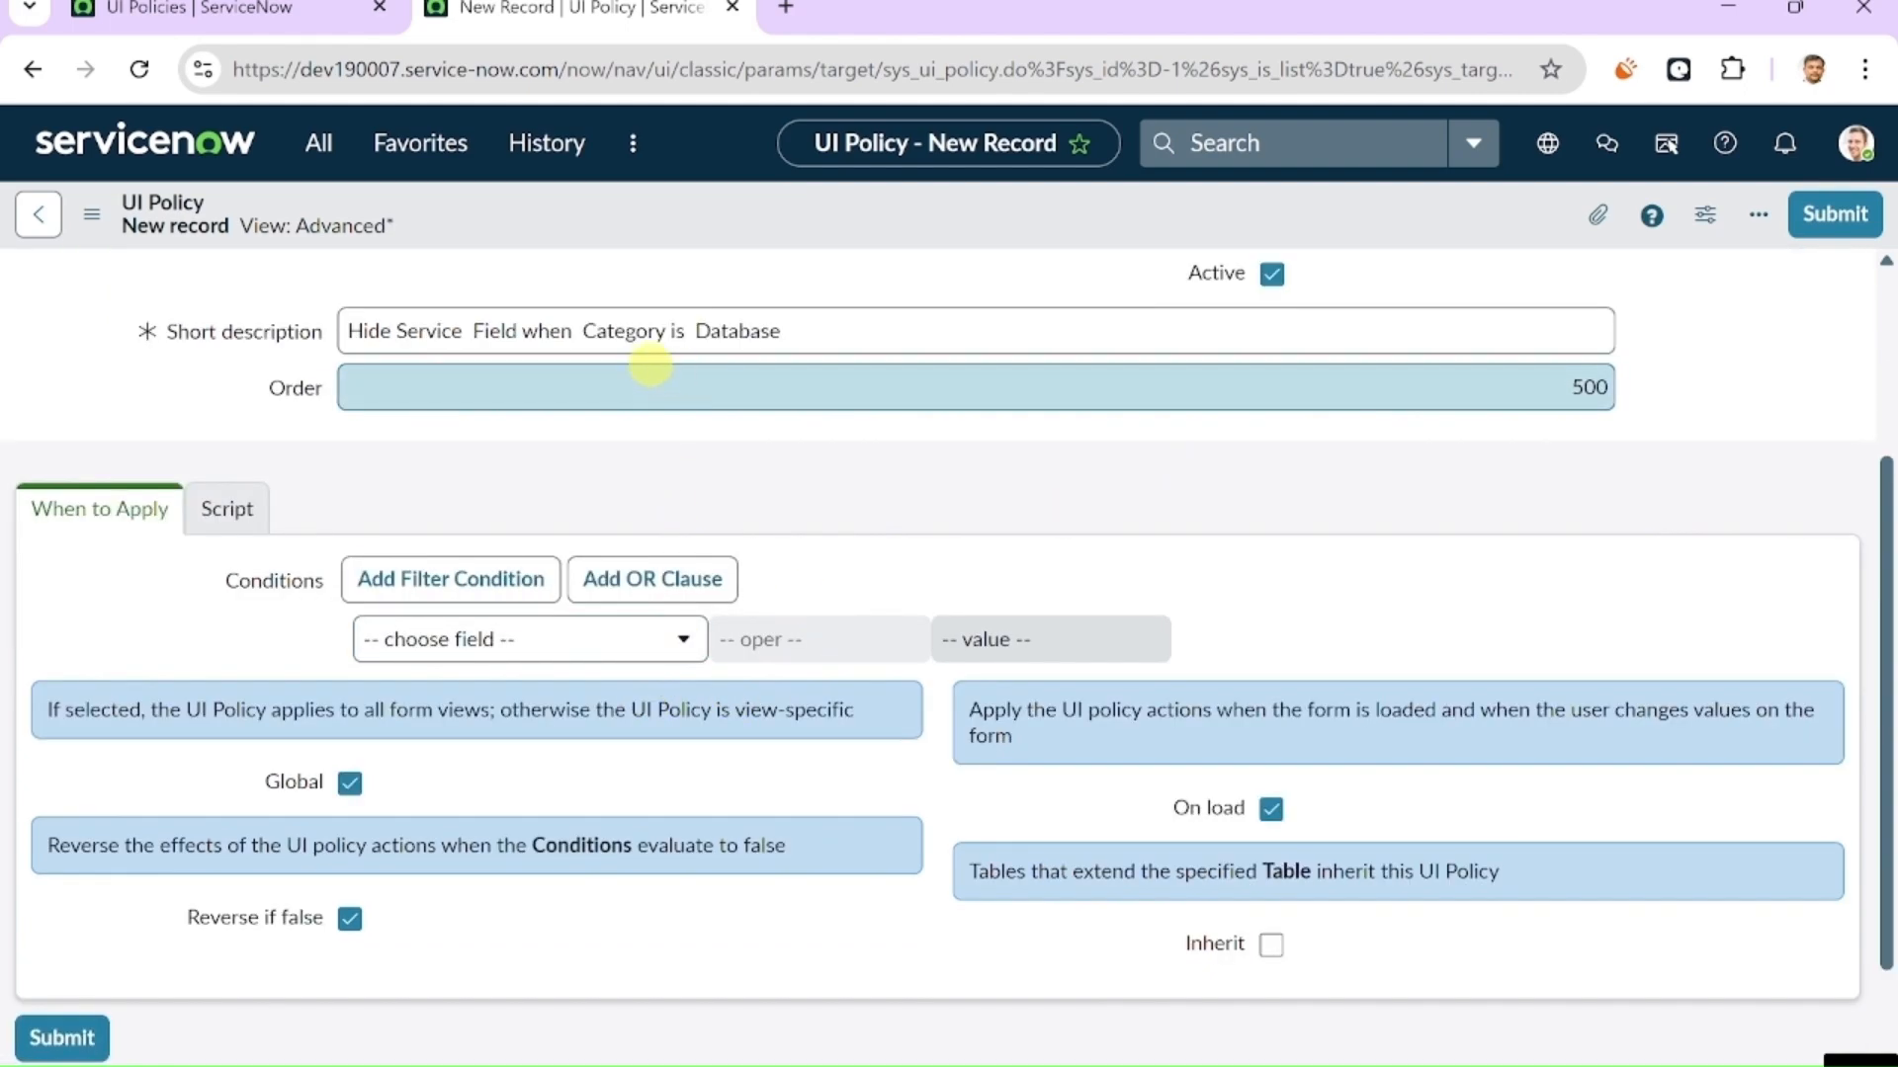
click(683, 641)
text(cat)
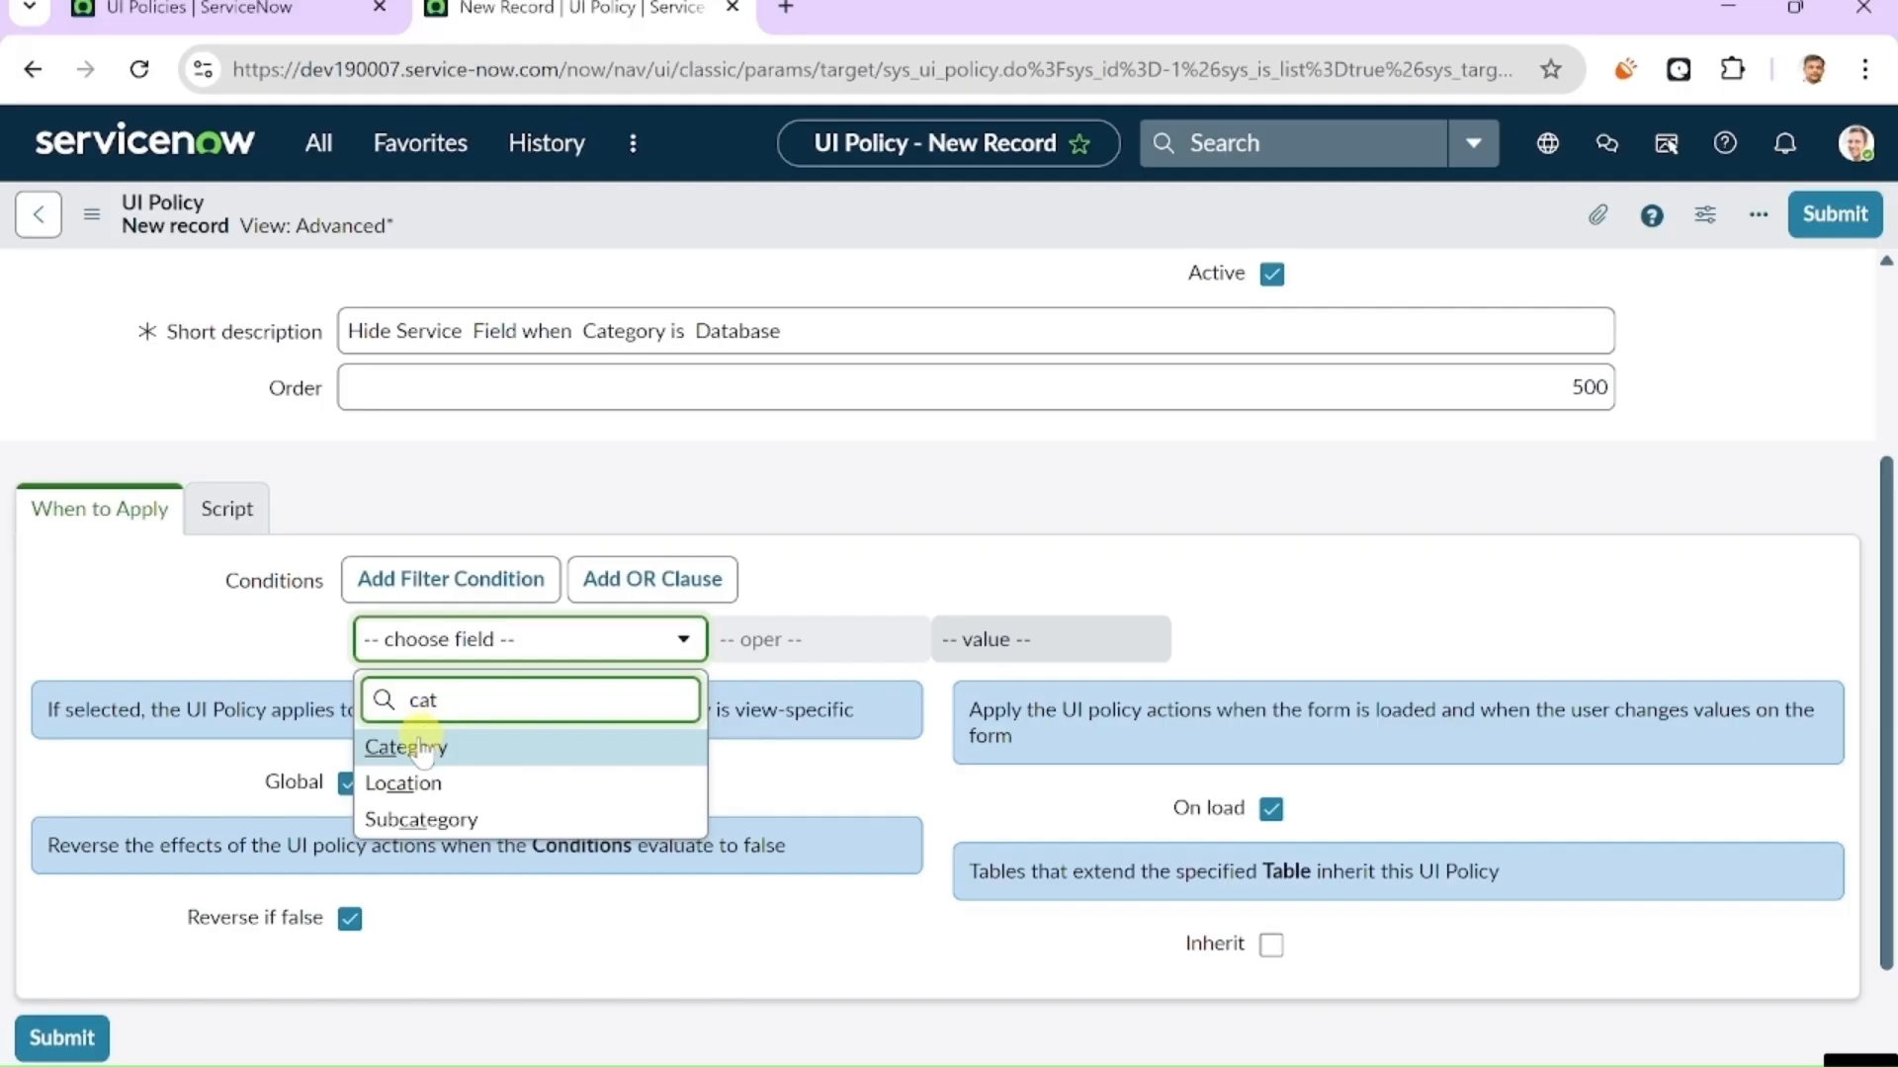
click(423, 749)
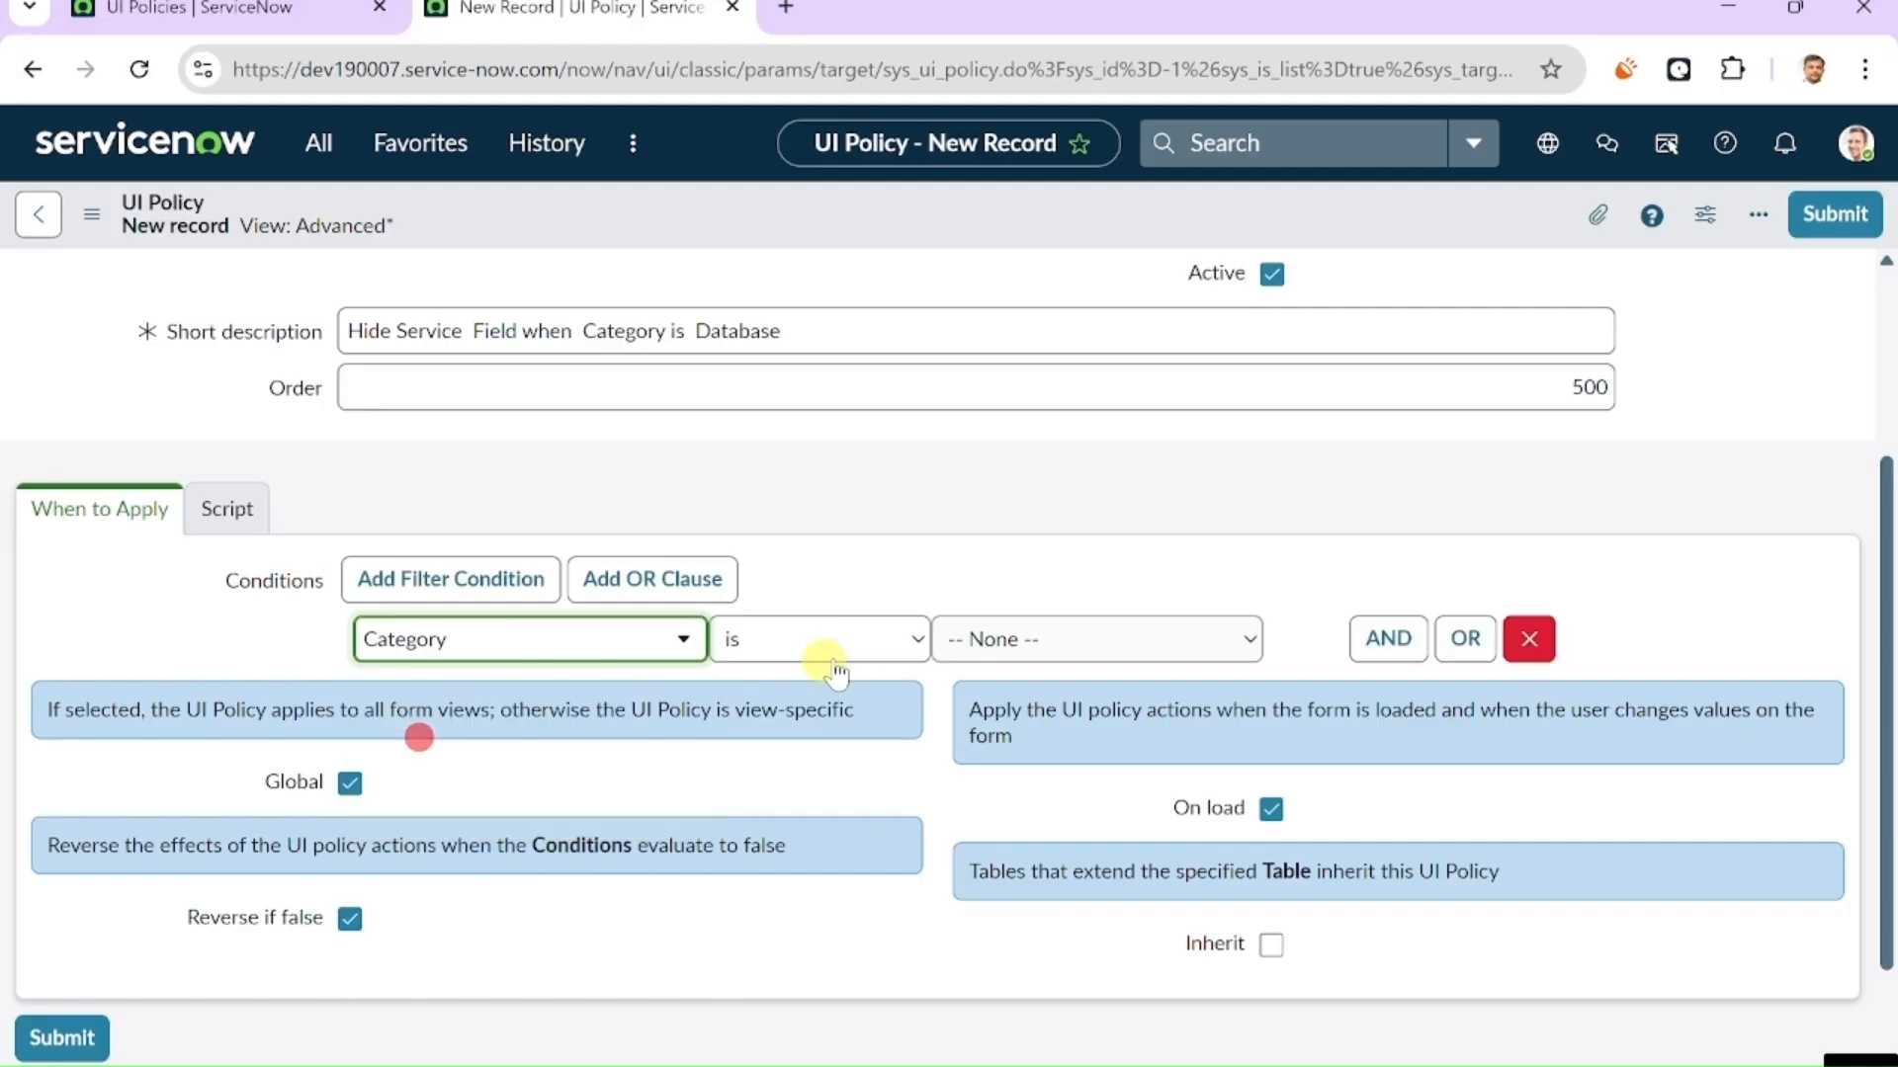
click(1048, 652)
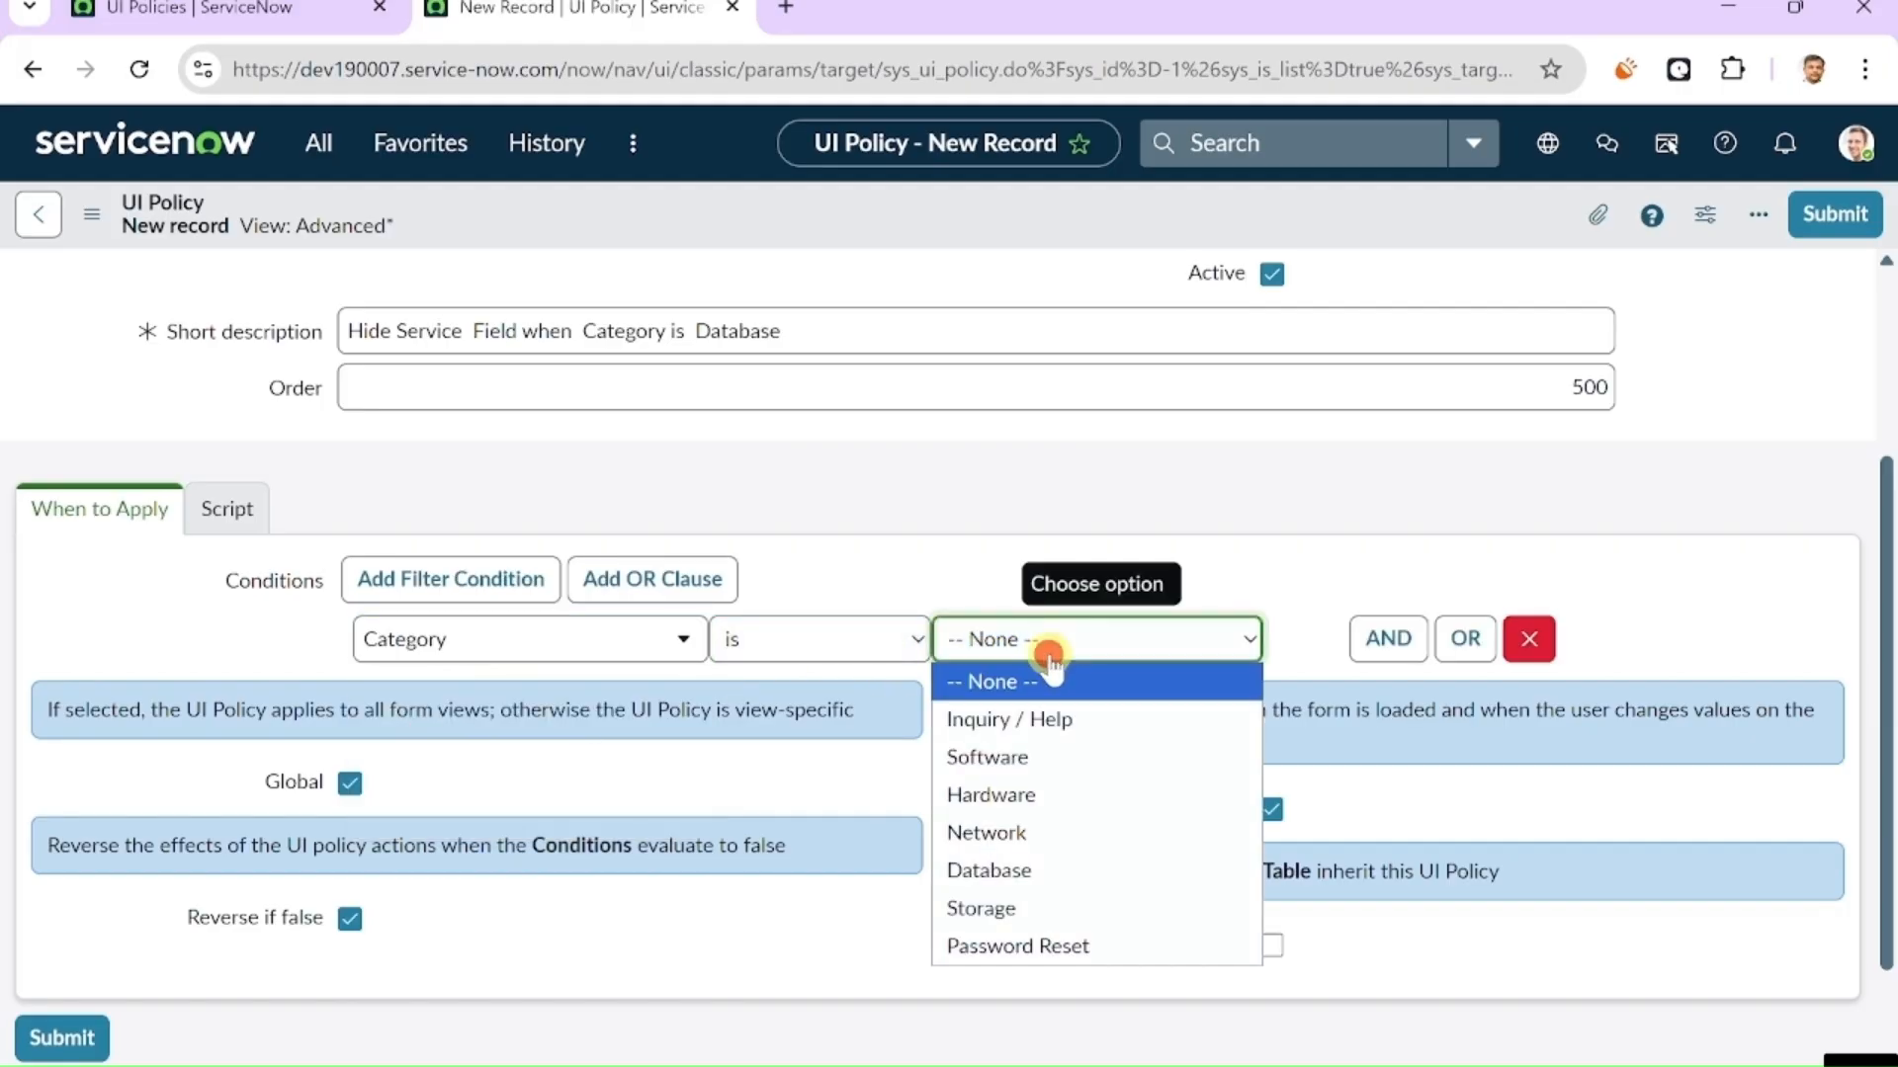
click(1058, 871)
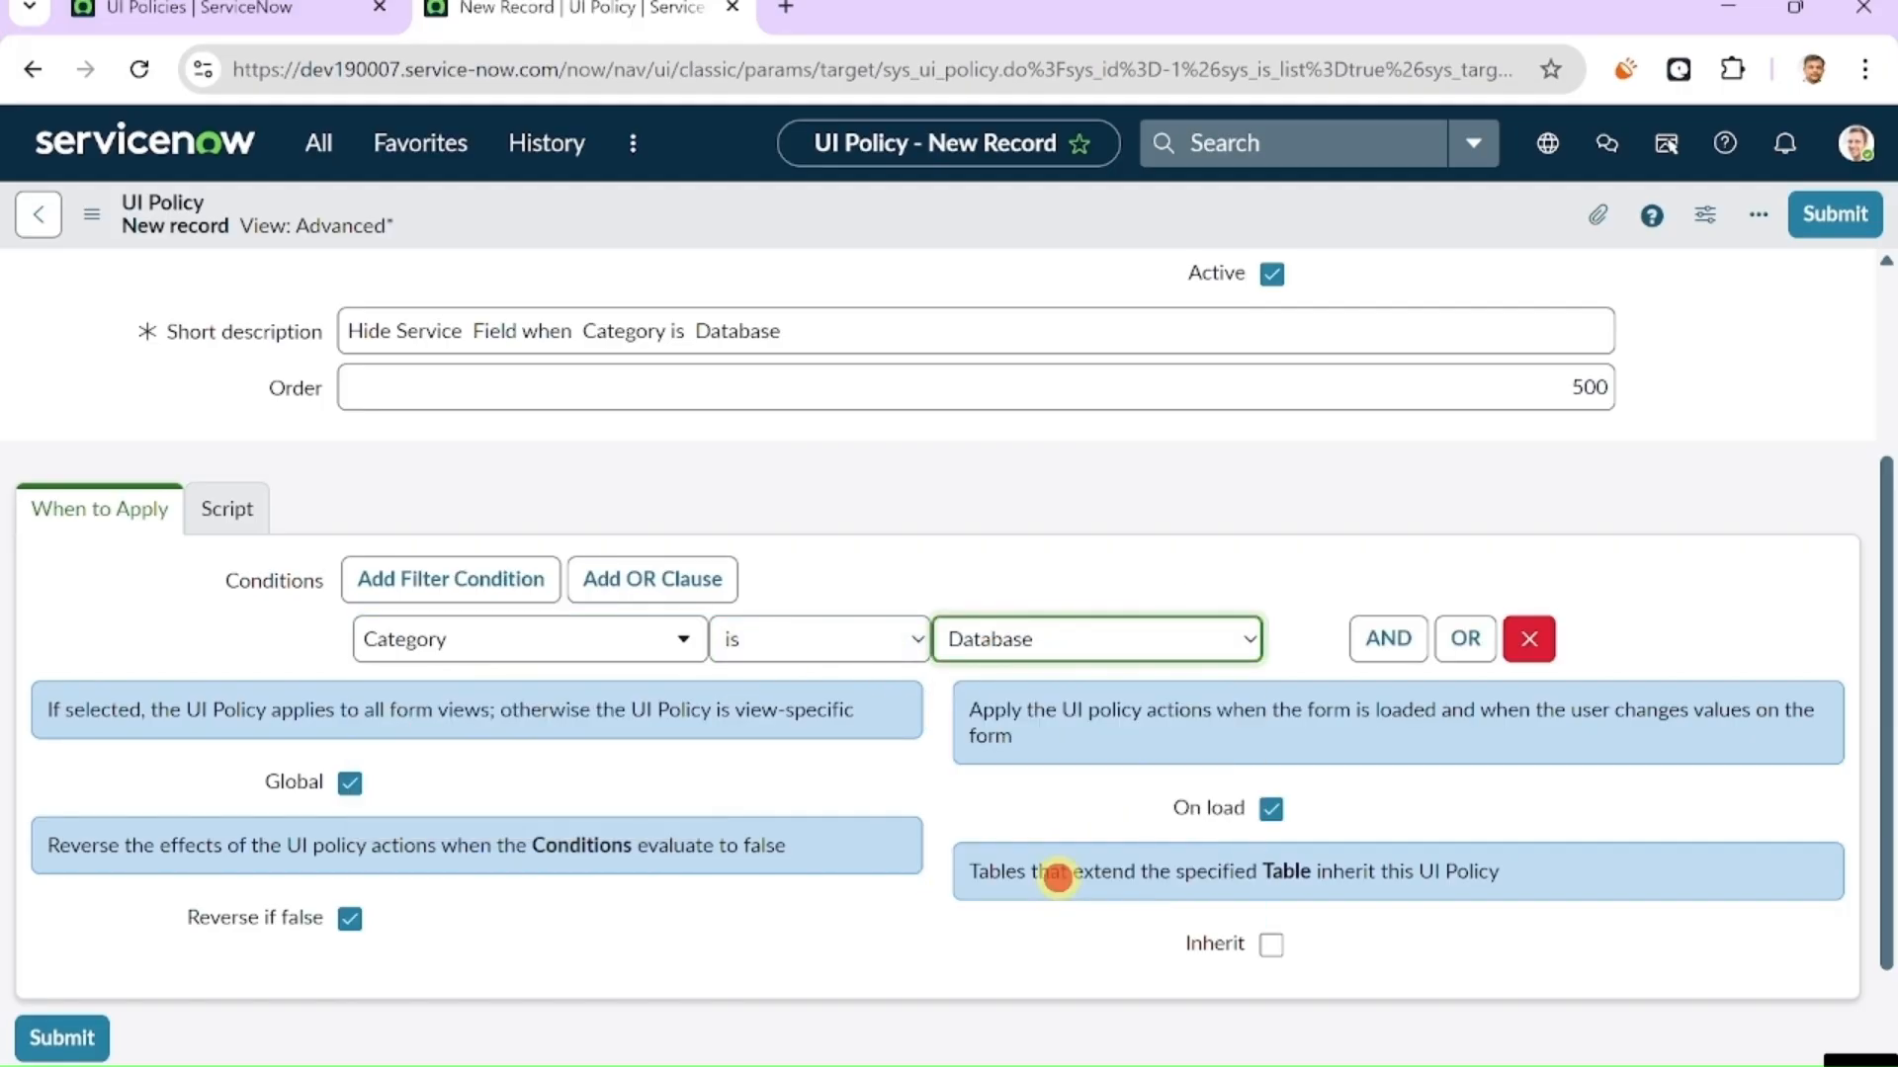
click(1143, 642)
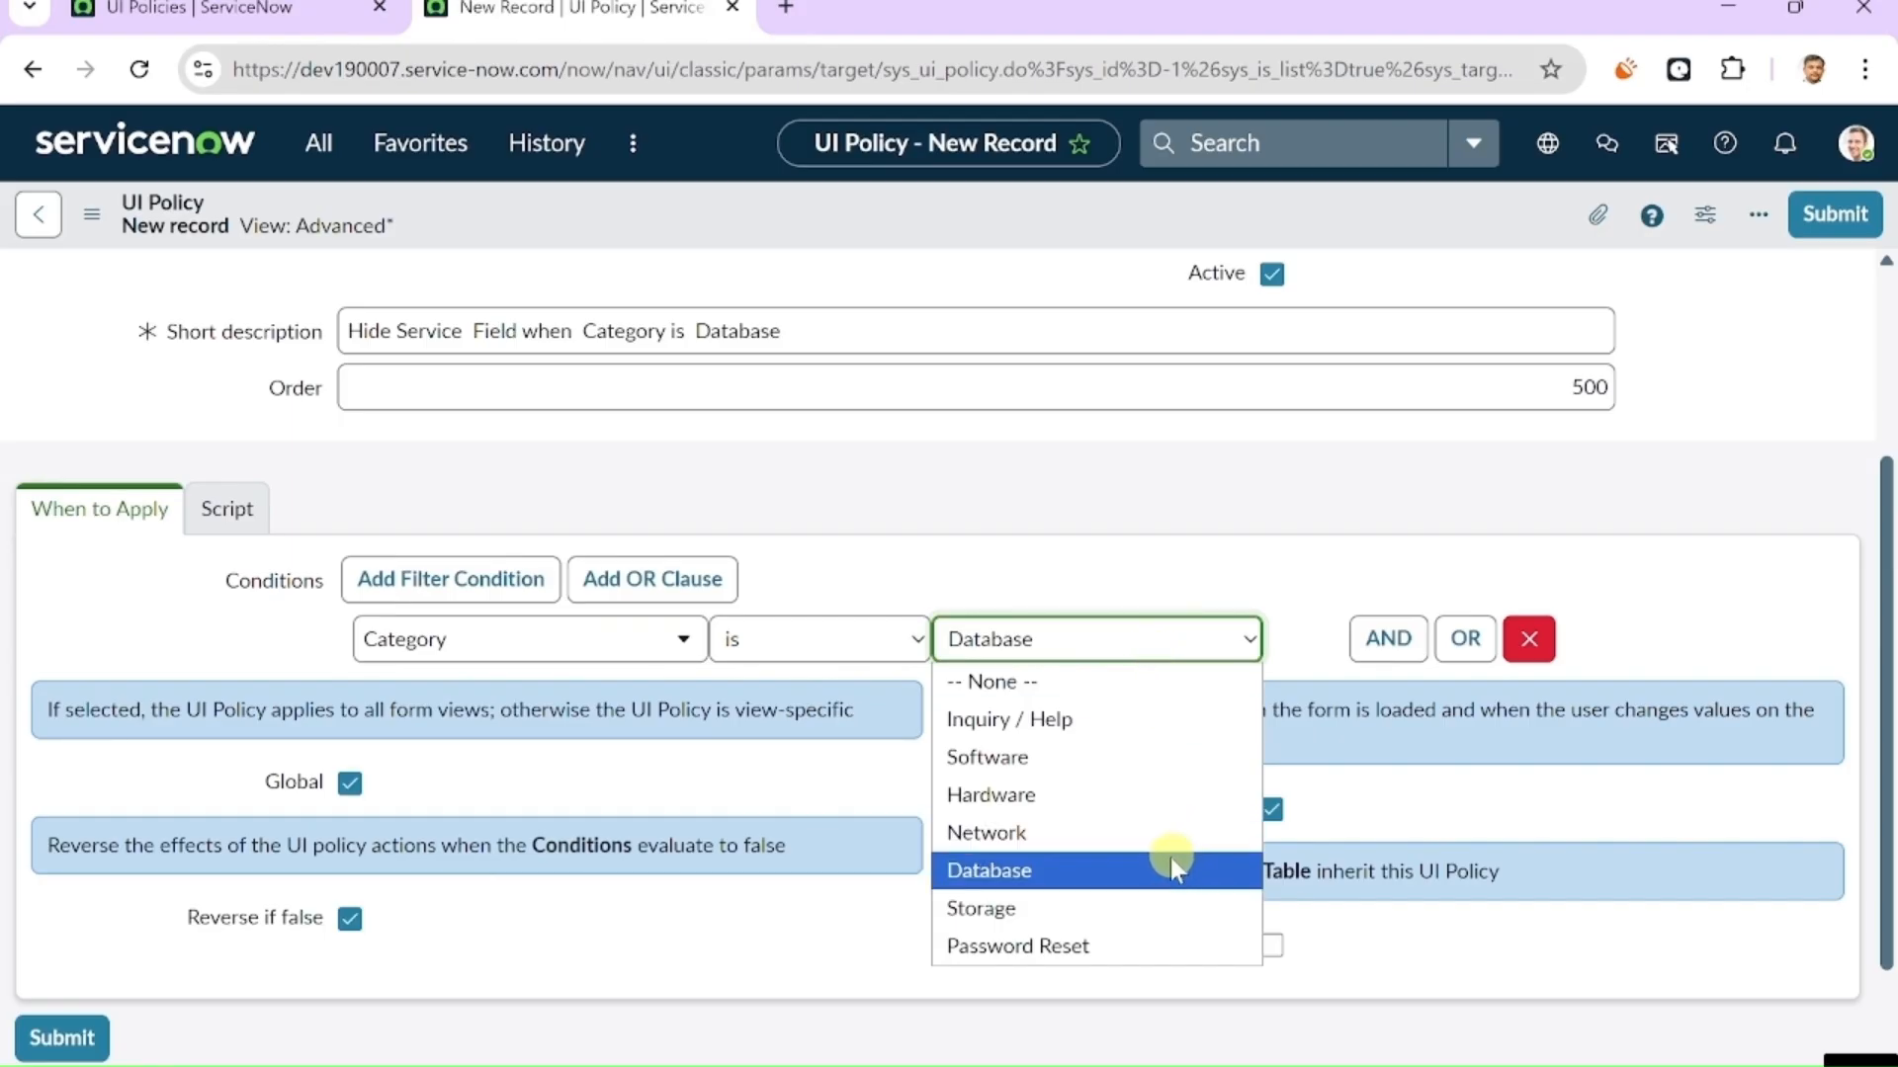
click(1191, 540)
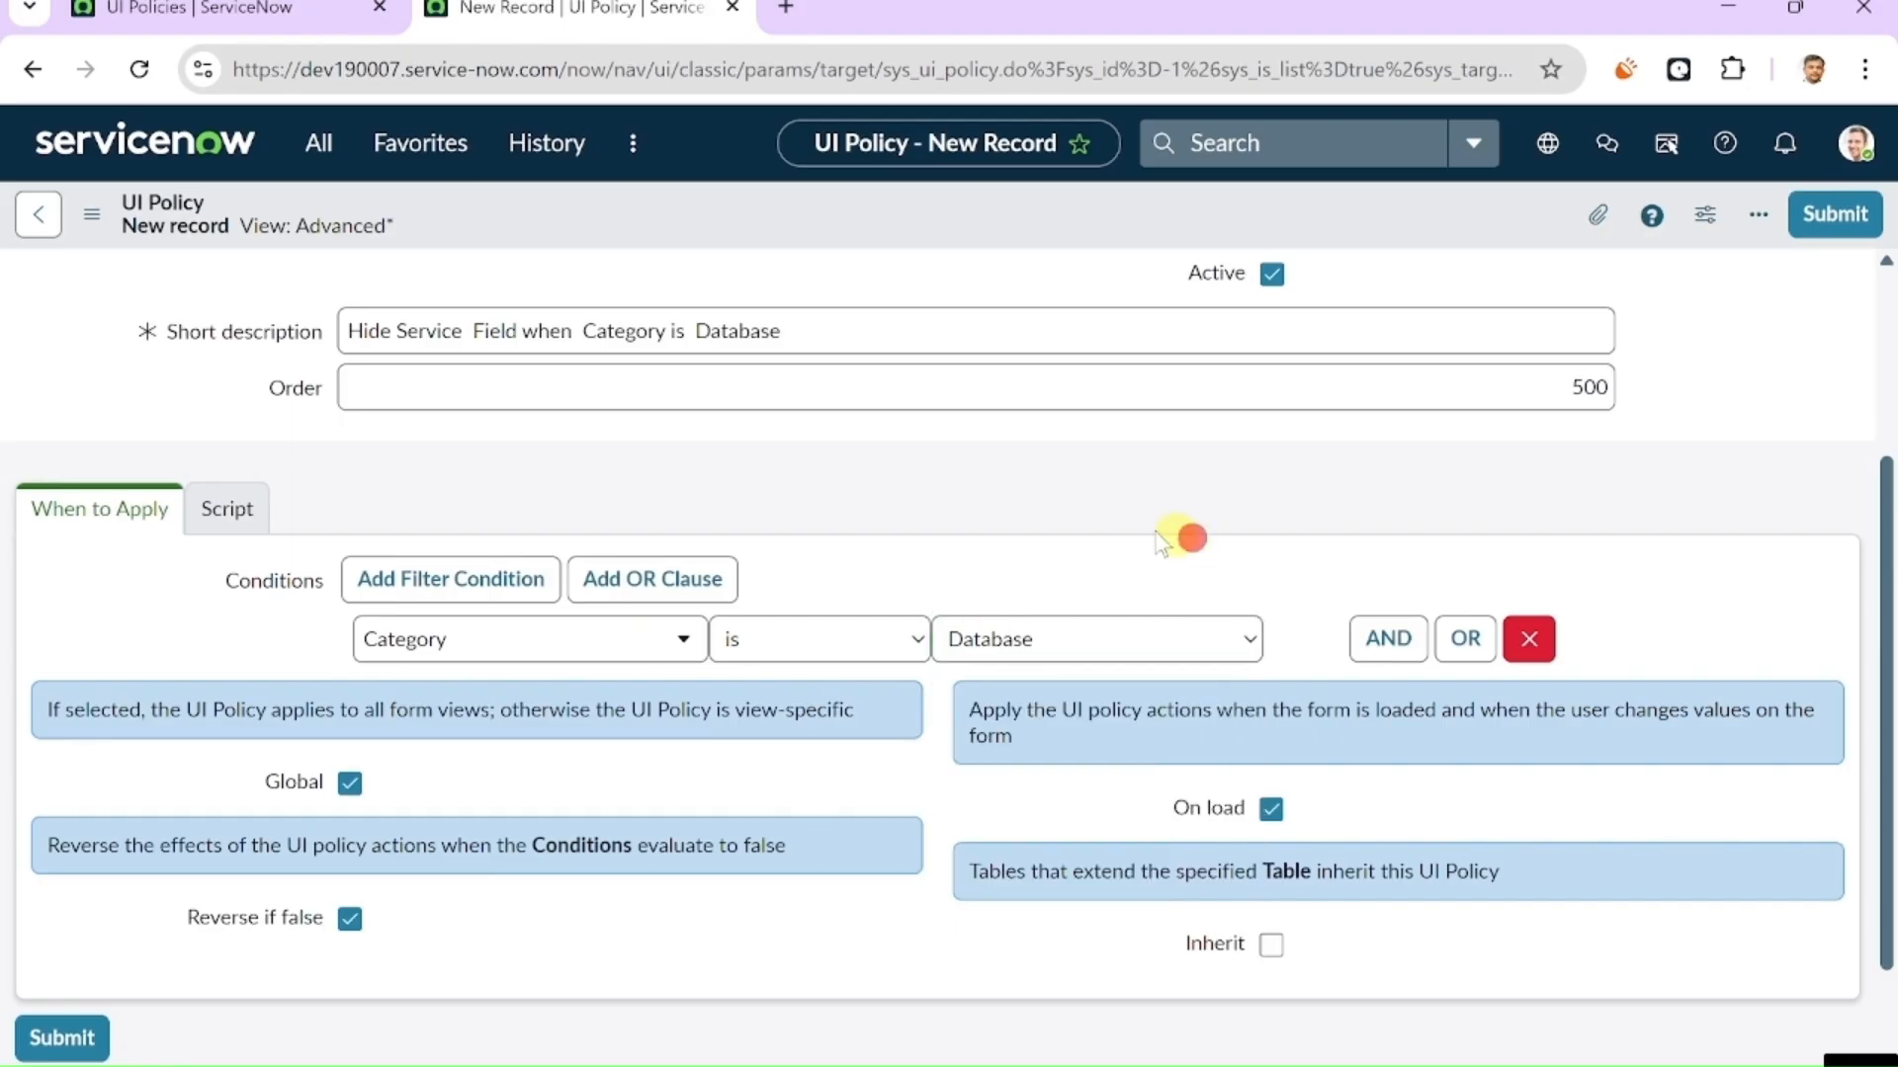
- Review the UI policy settings and save the record while staying on its form
scroll(894, 511, down, 2)
scroll(902, 551, up, 3)
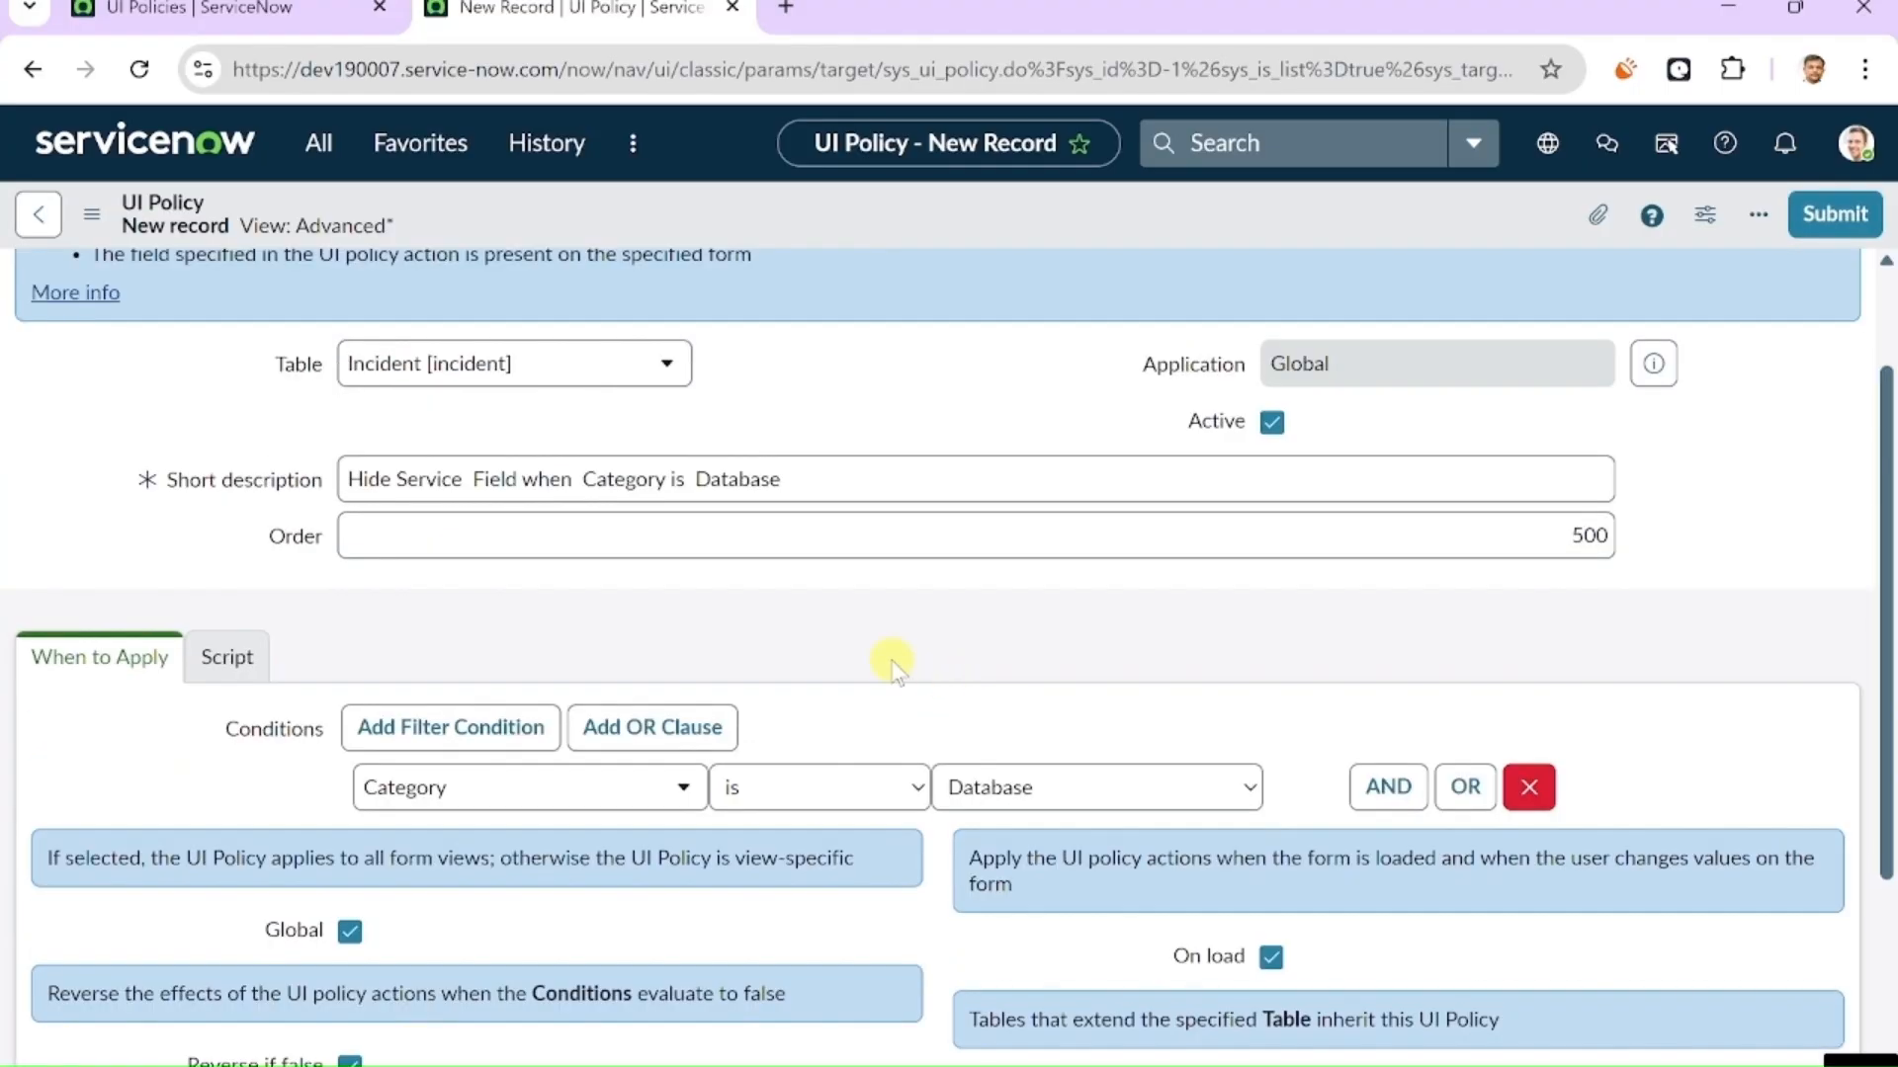
scroll(919, 638, down, 2)
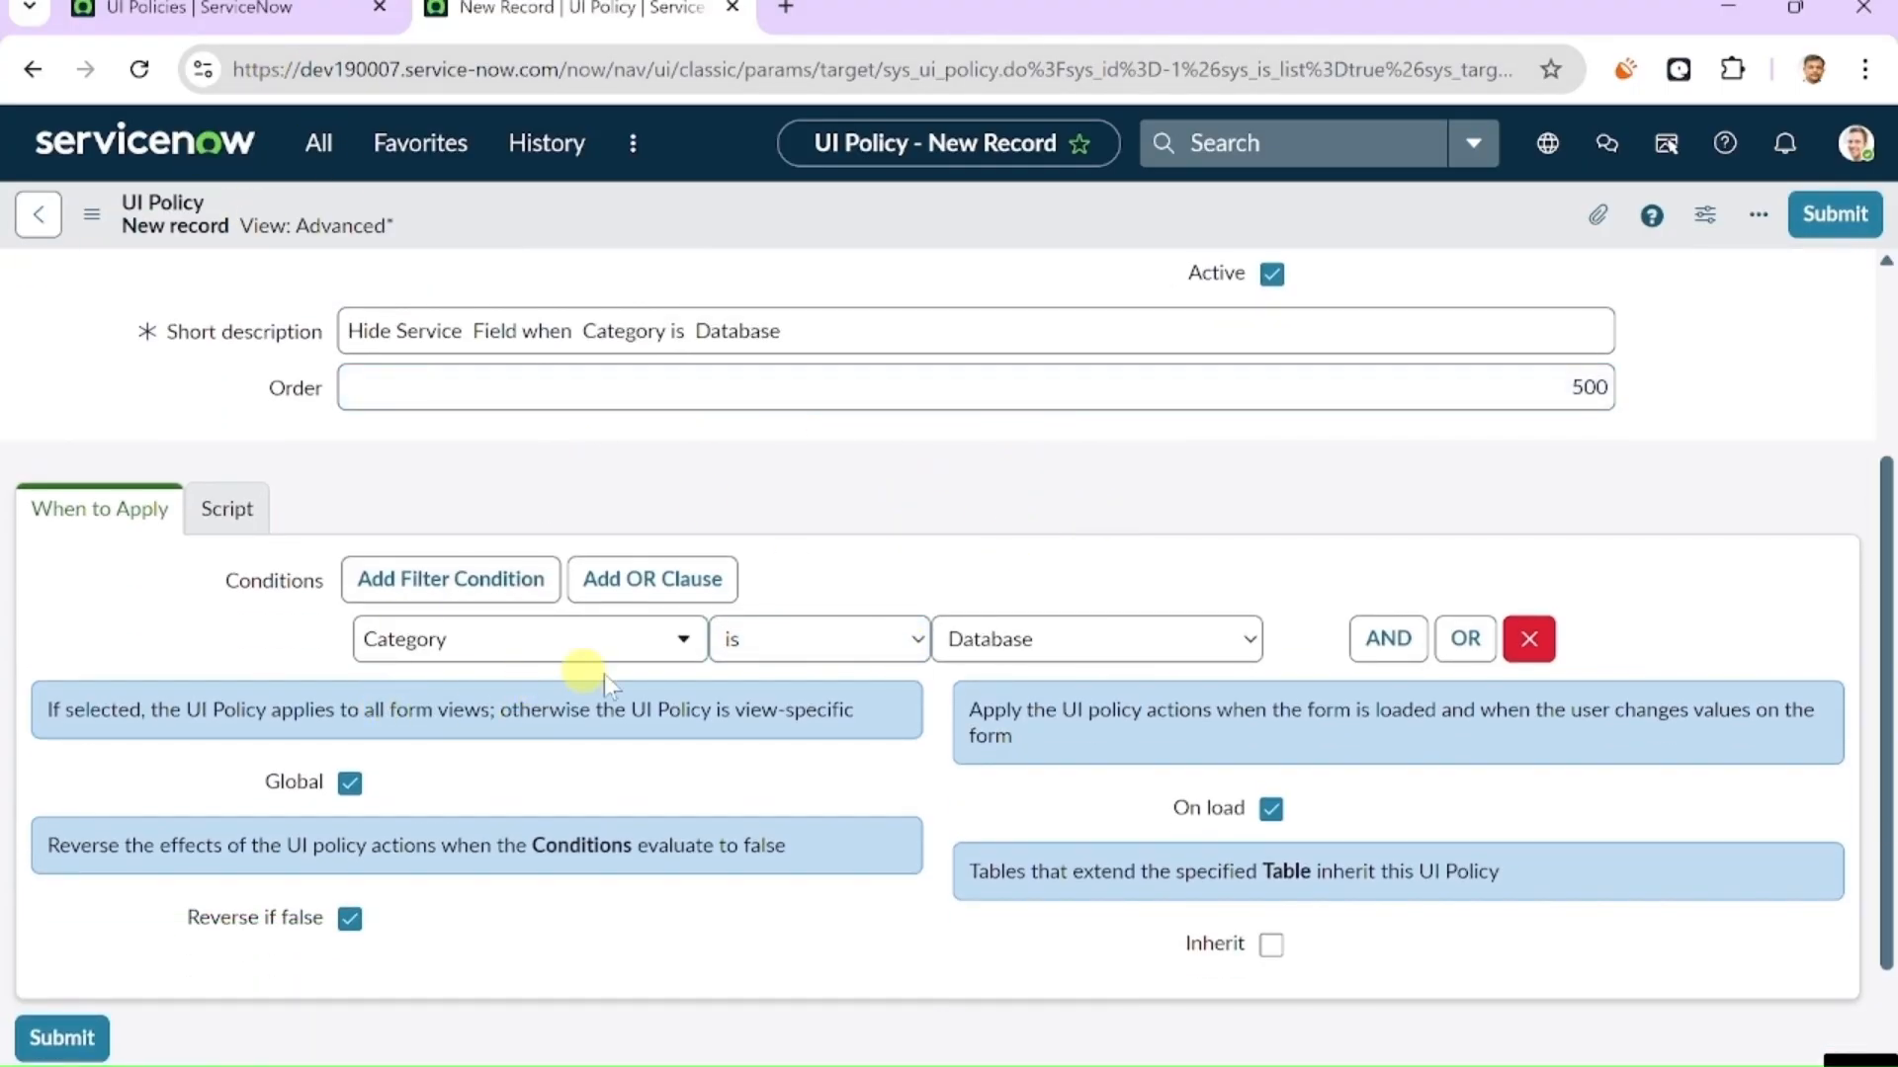
right_click(1425, 211)
click(1492, 229)
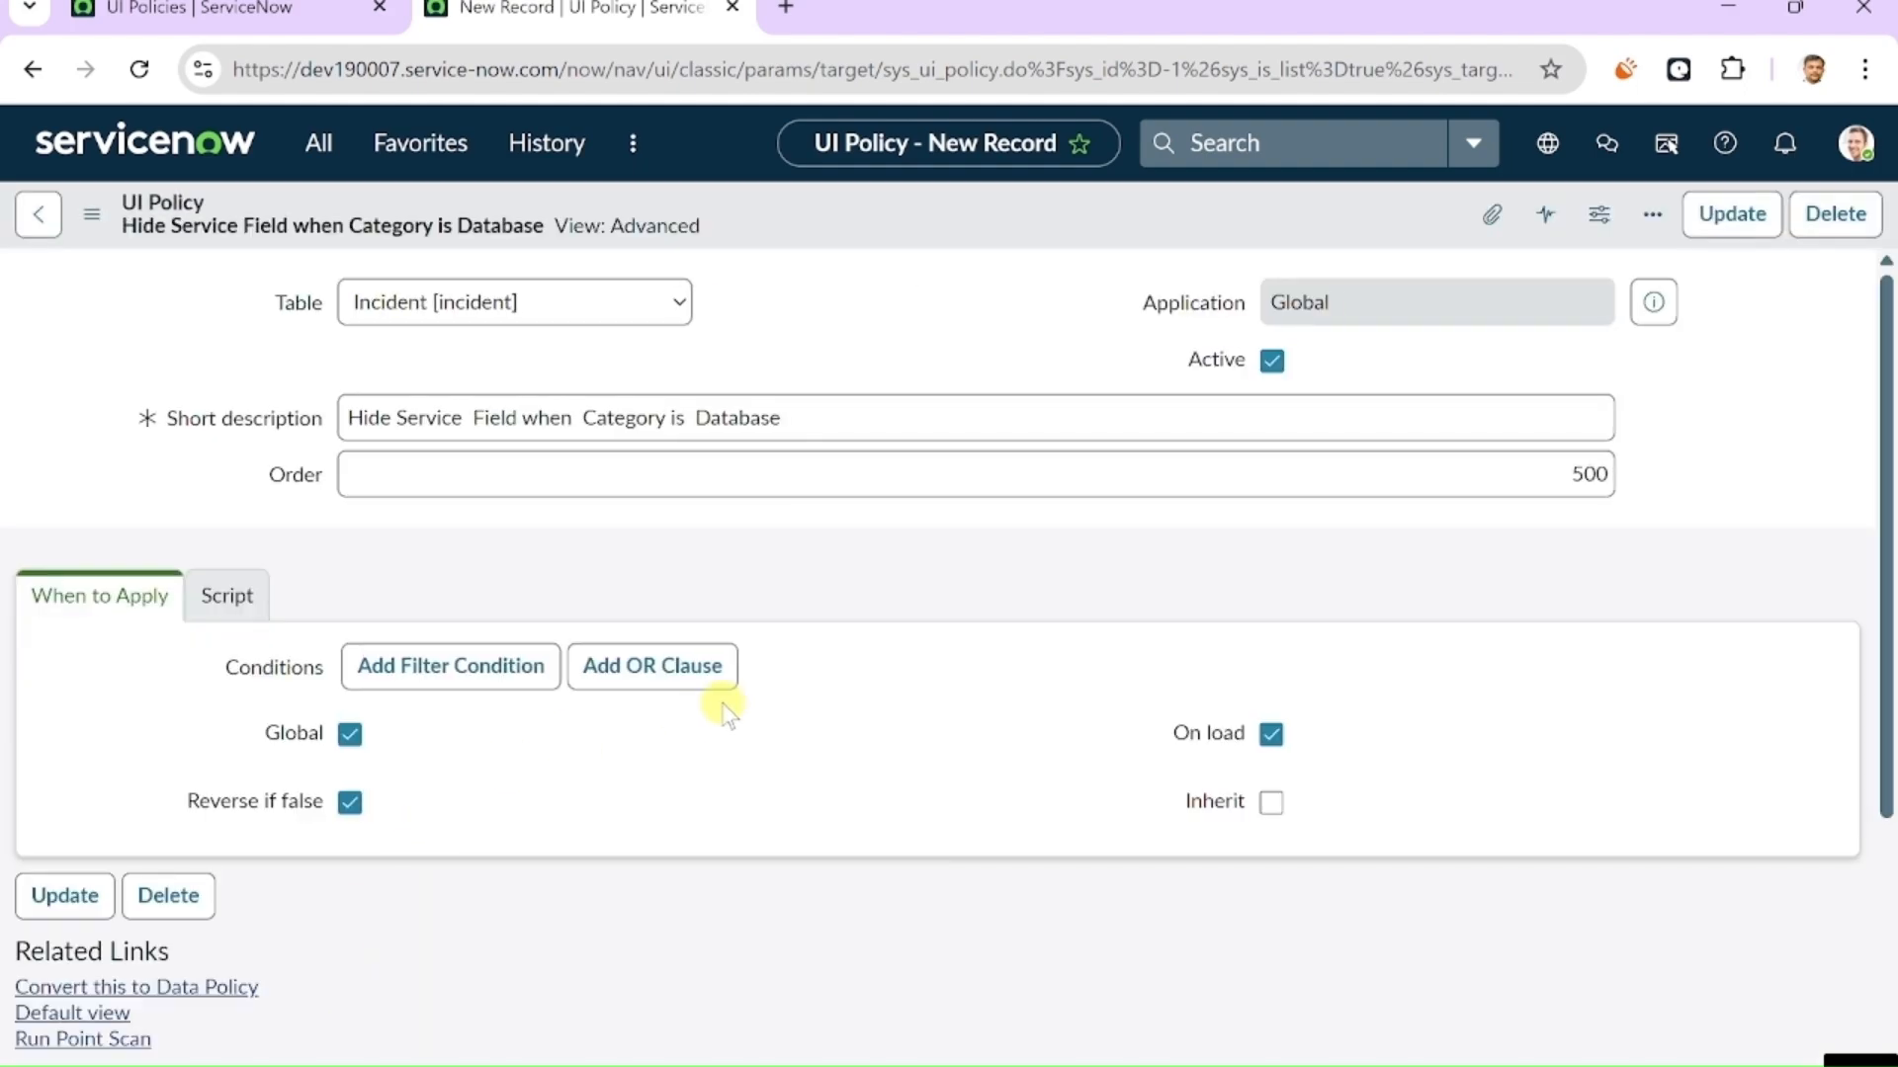
- Start a new UI policy action for this policy and select Service as its Field name
scroll(729, 711, down, 5)
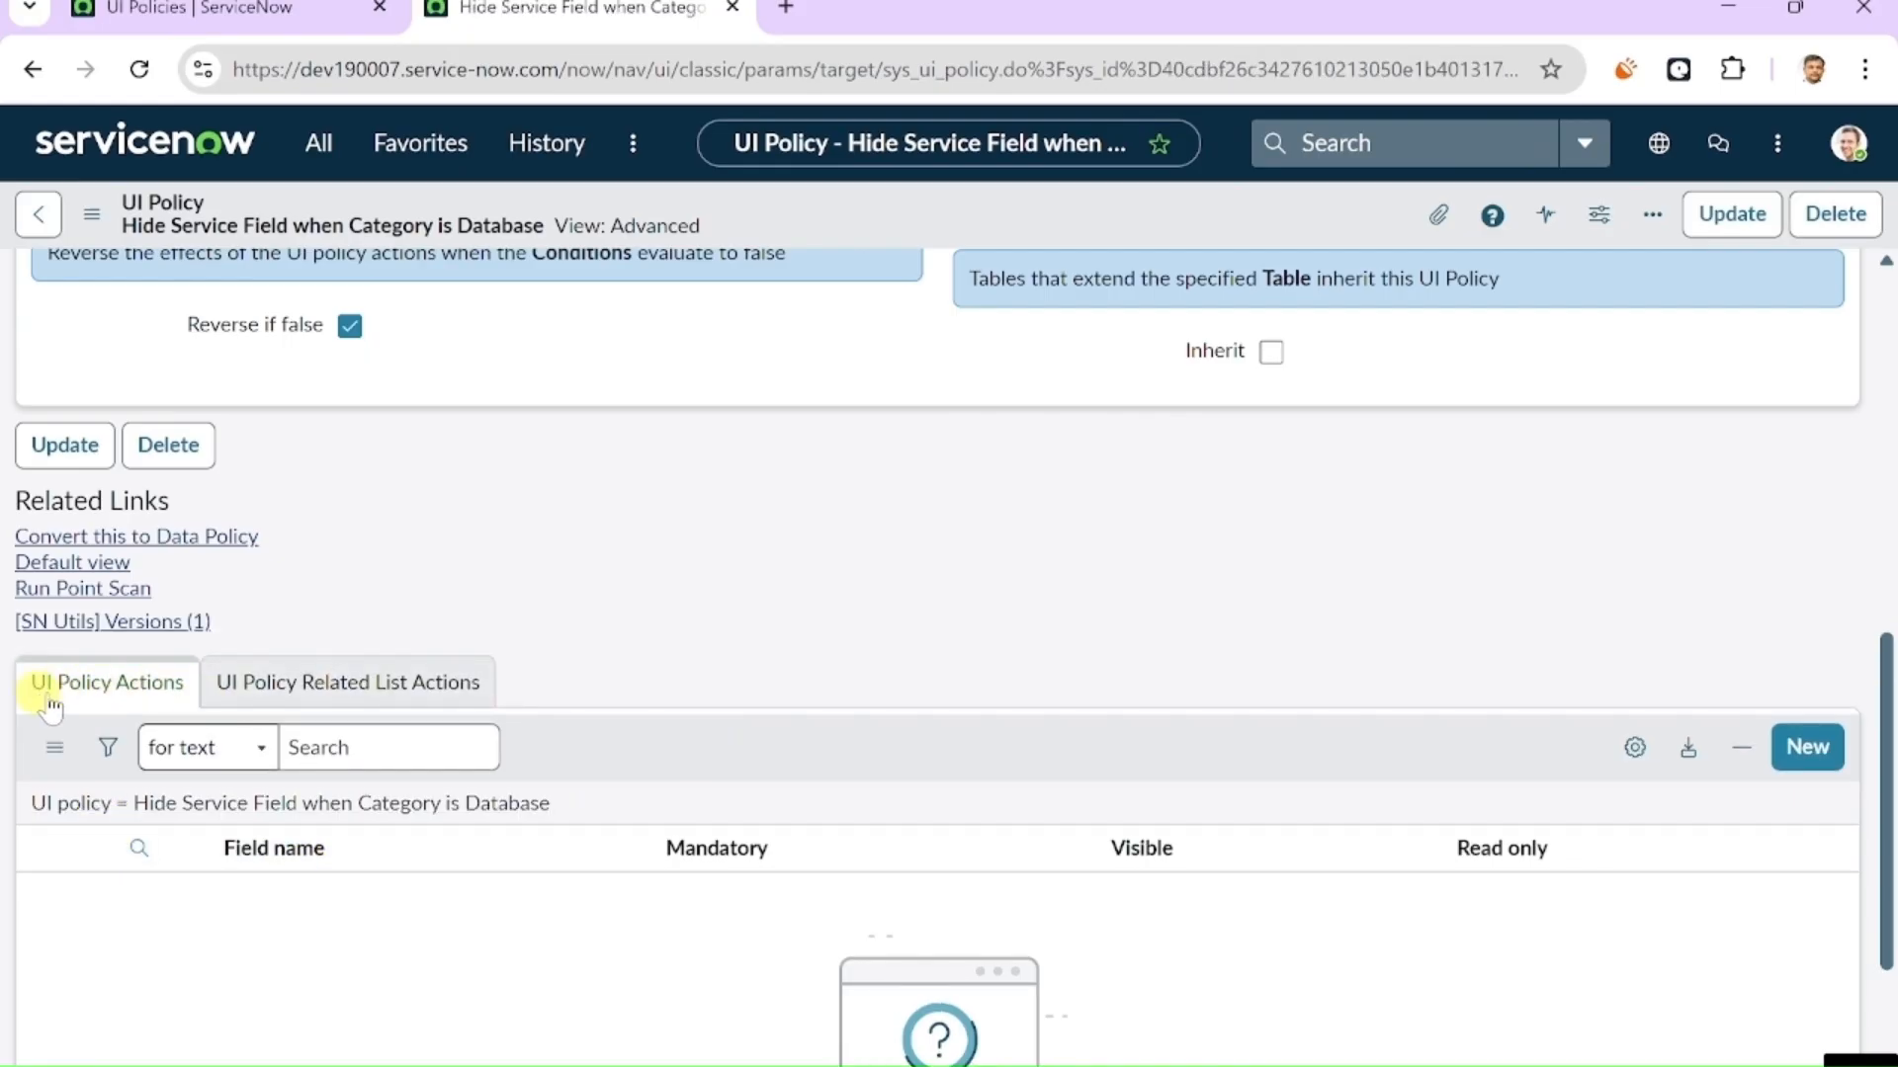
click(49, 704)
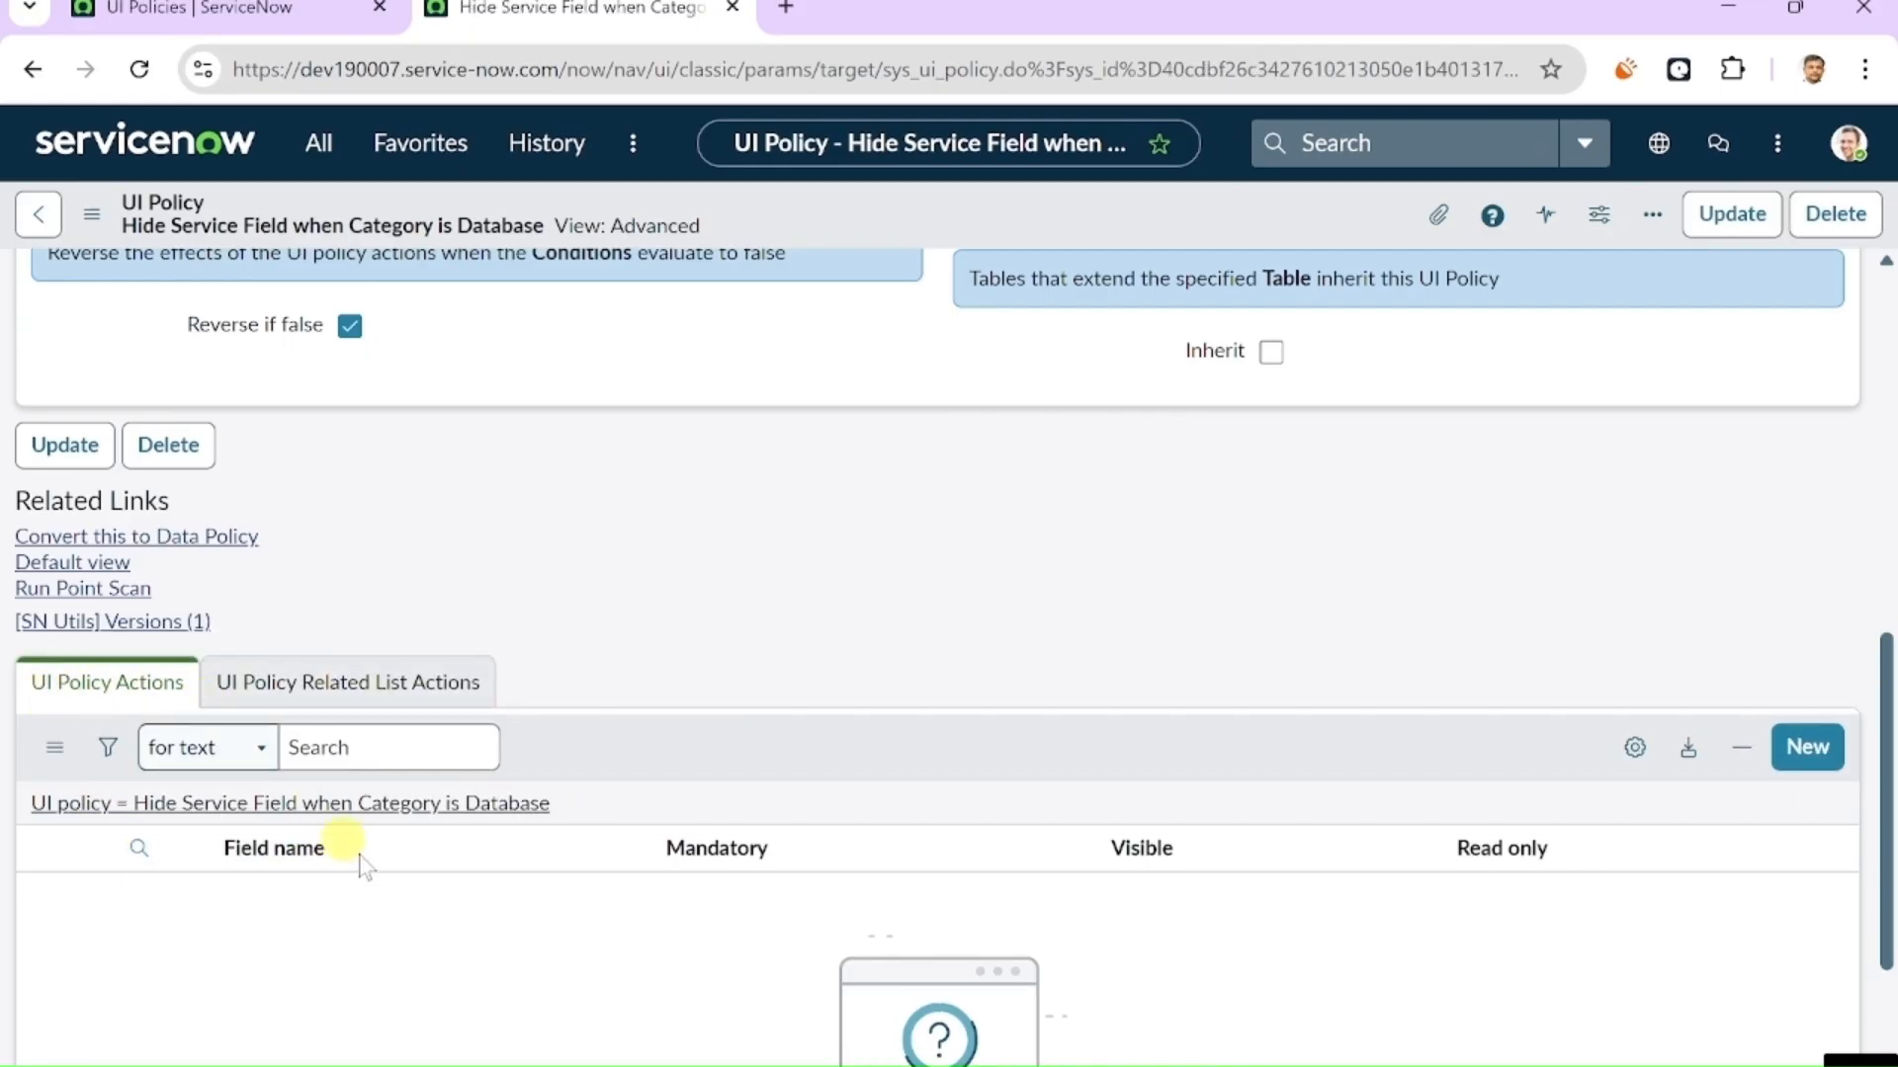
click(1789, 775)
scroll(1003, 537, down, 5)
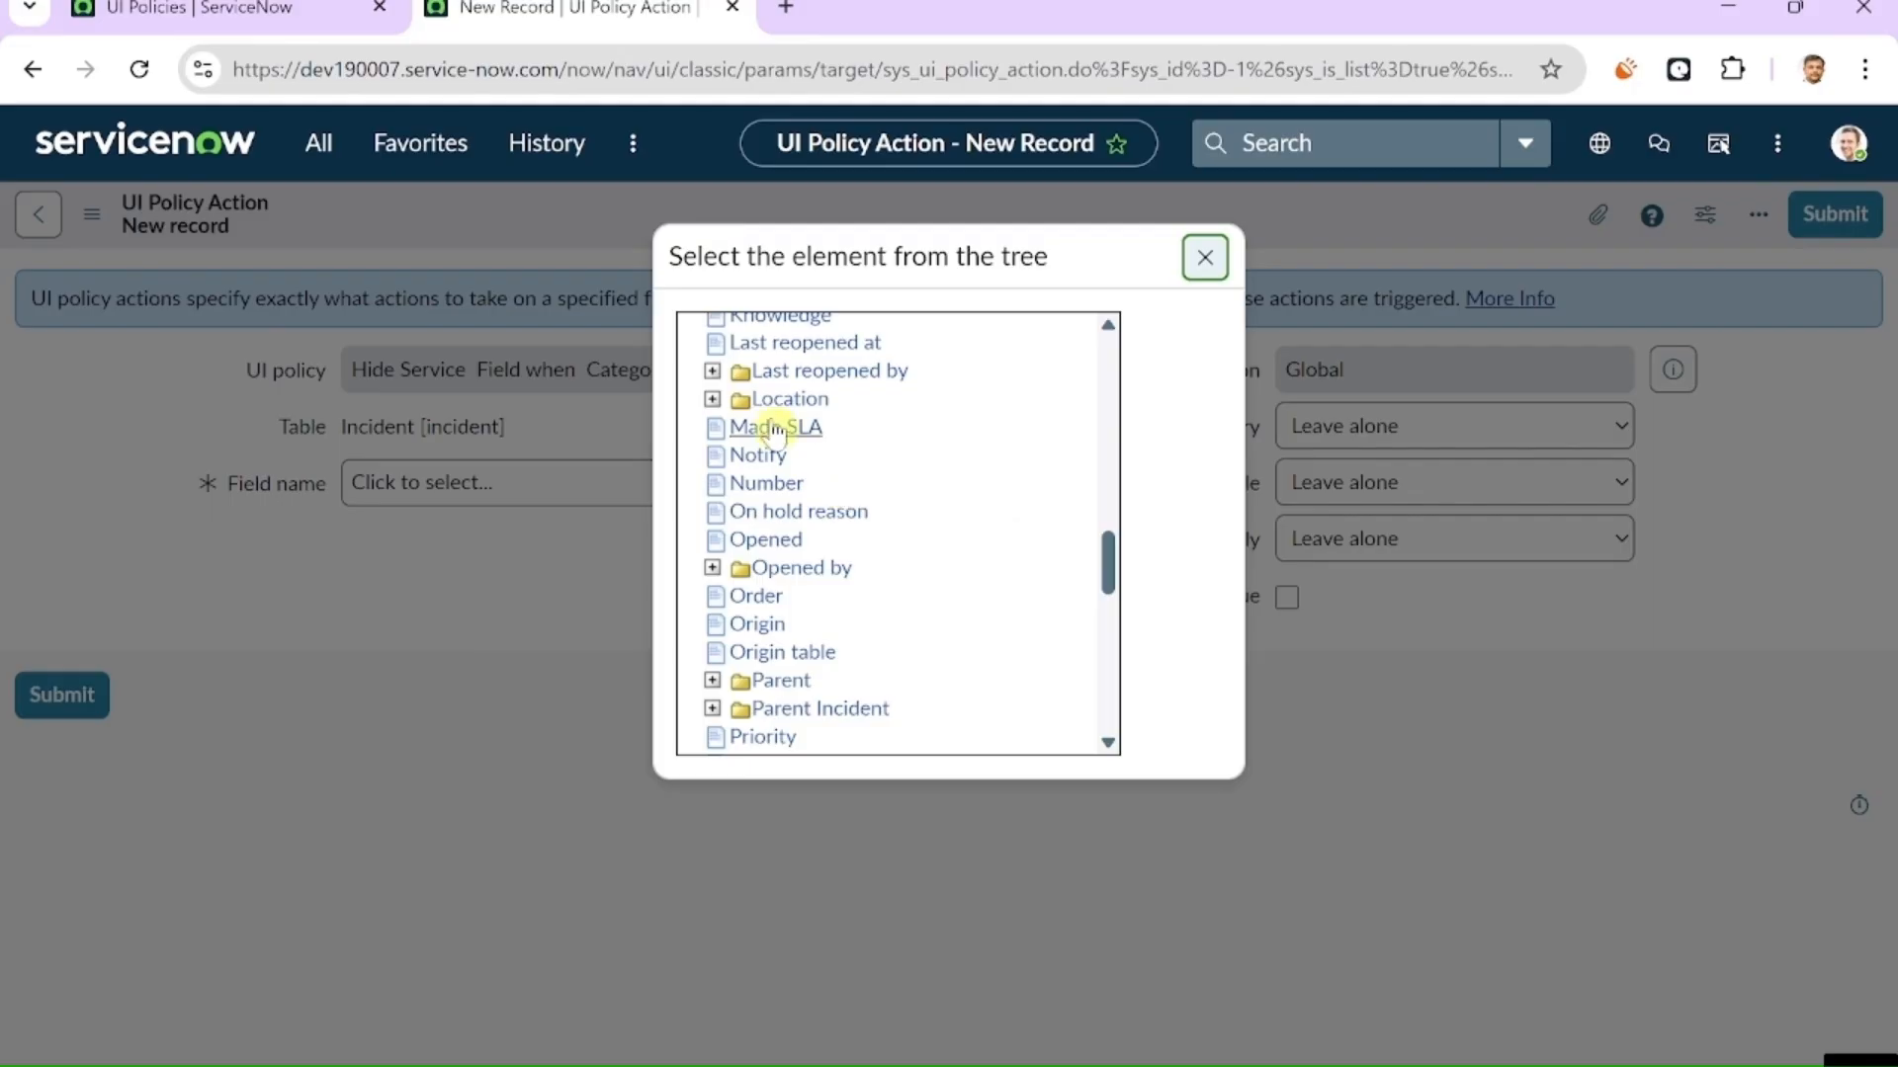
scroll(781, 573, down, 6)
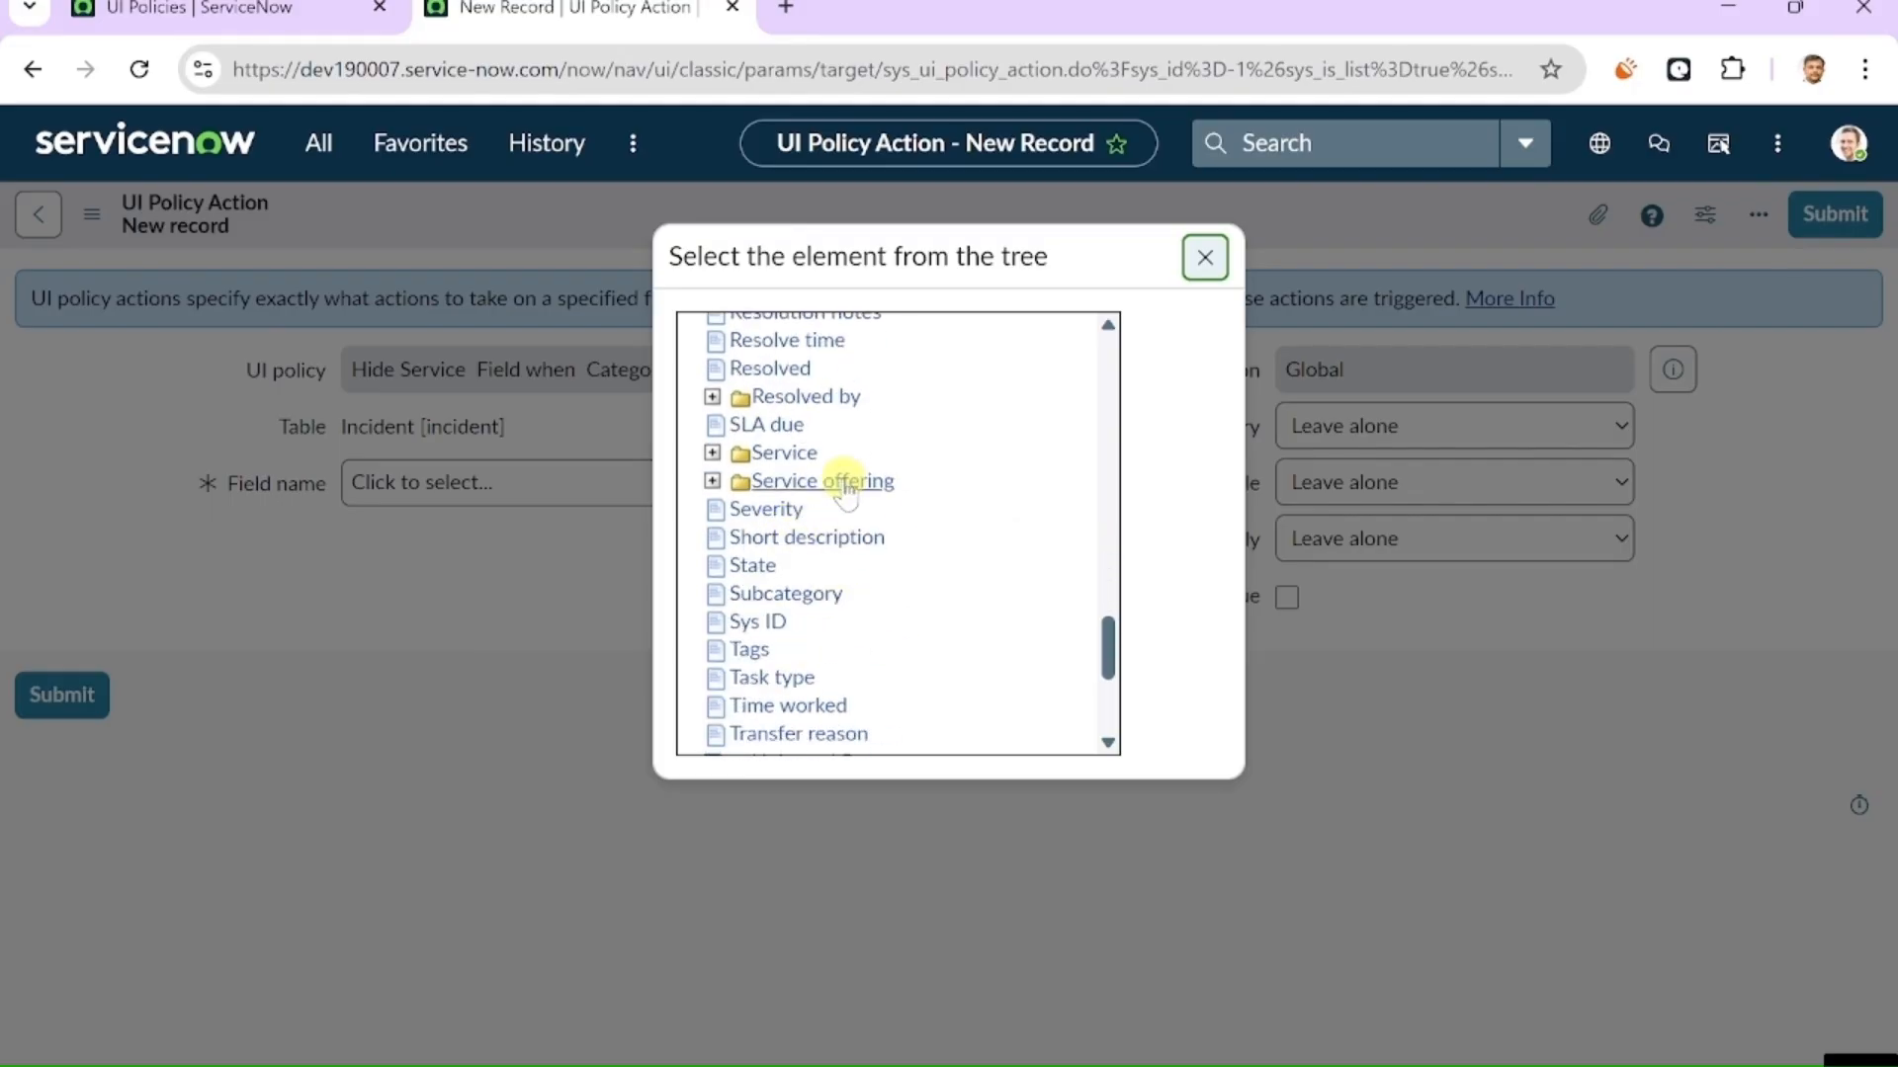
click(784, 454)
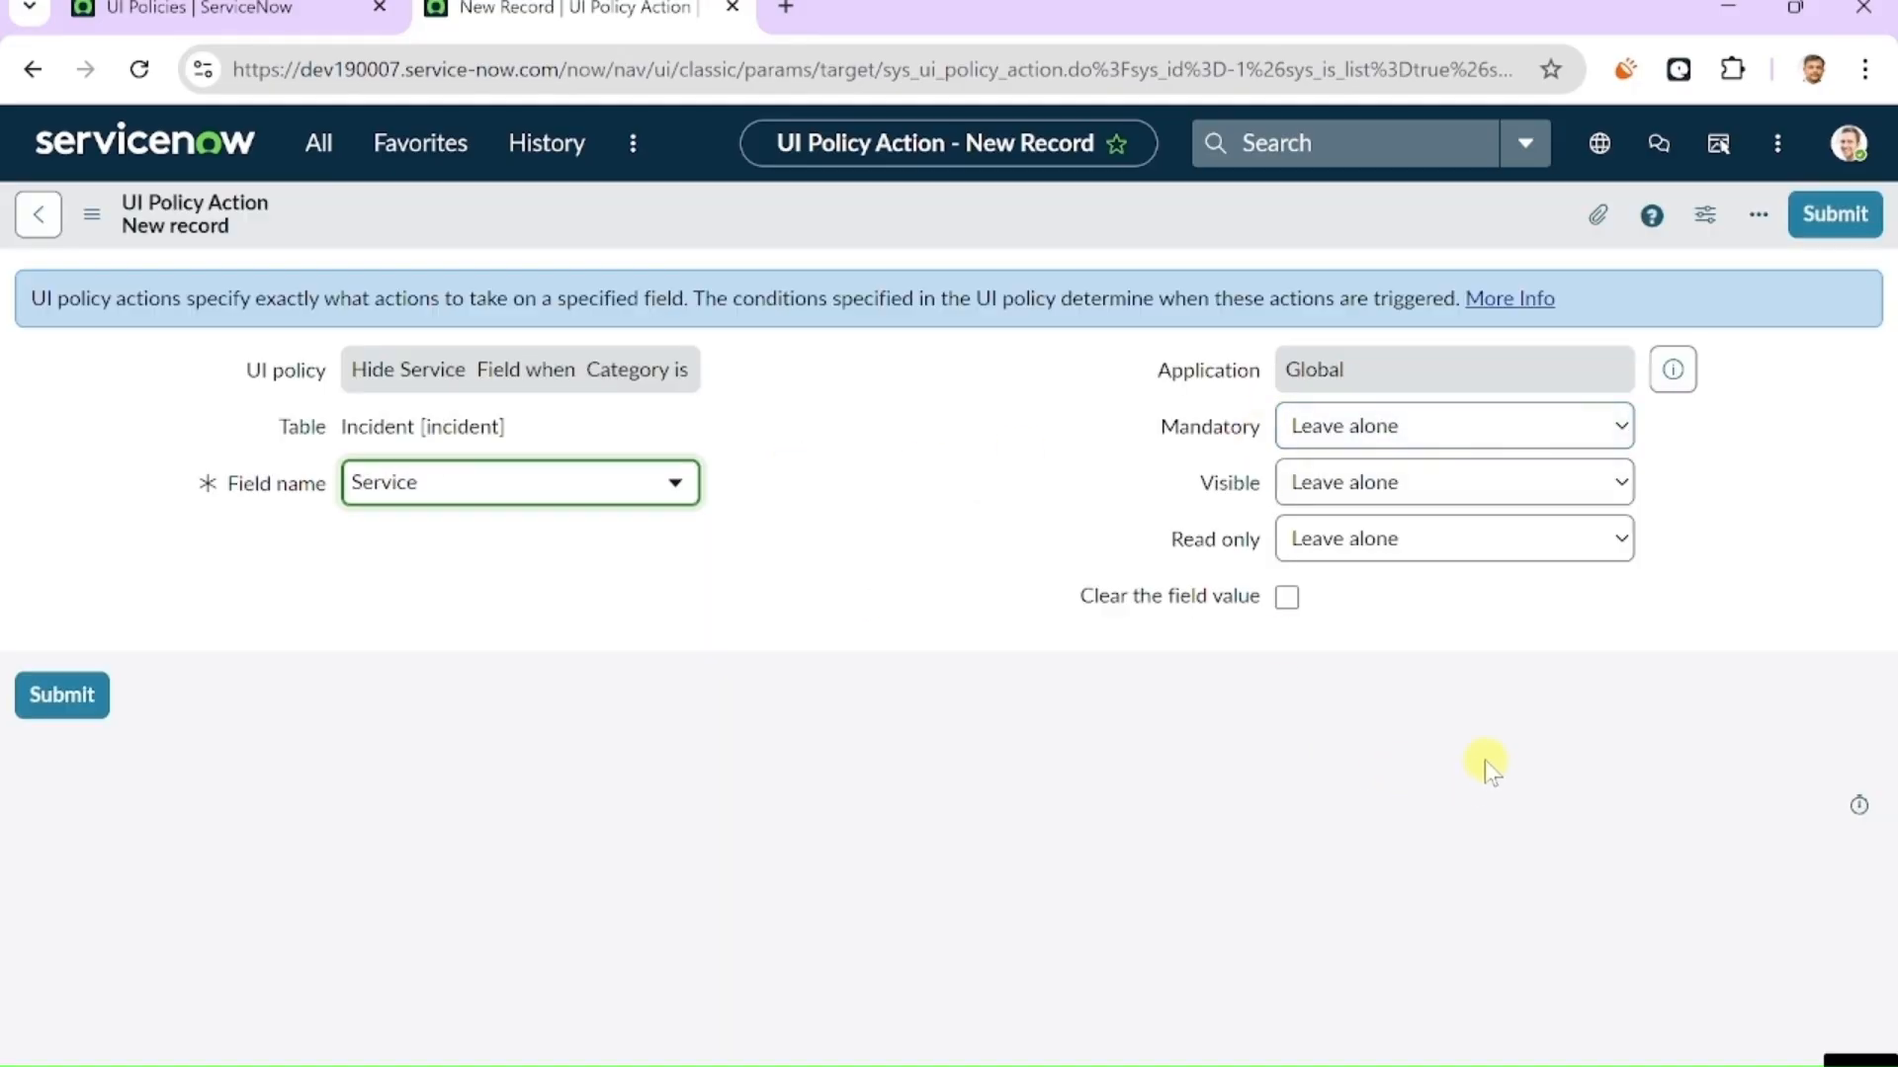
- Set Visible to False for the Service field's UI policy action and save it
click(1429, 488)
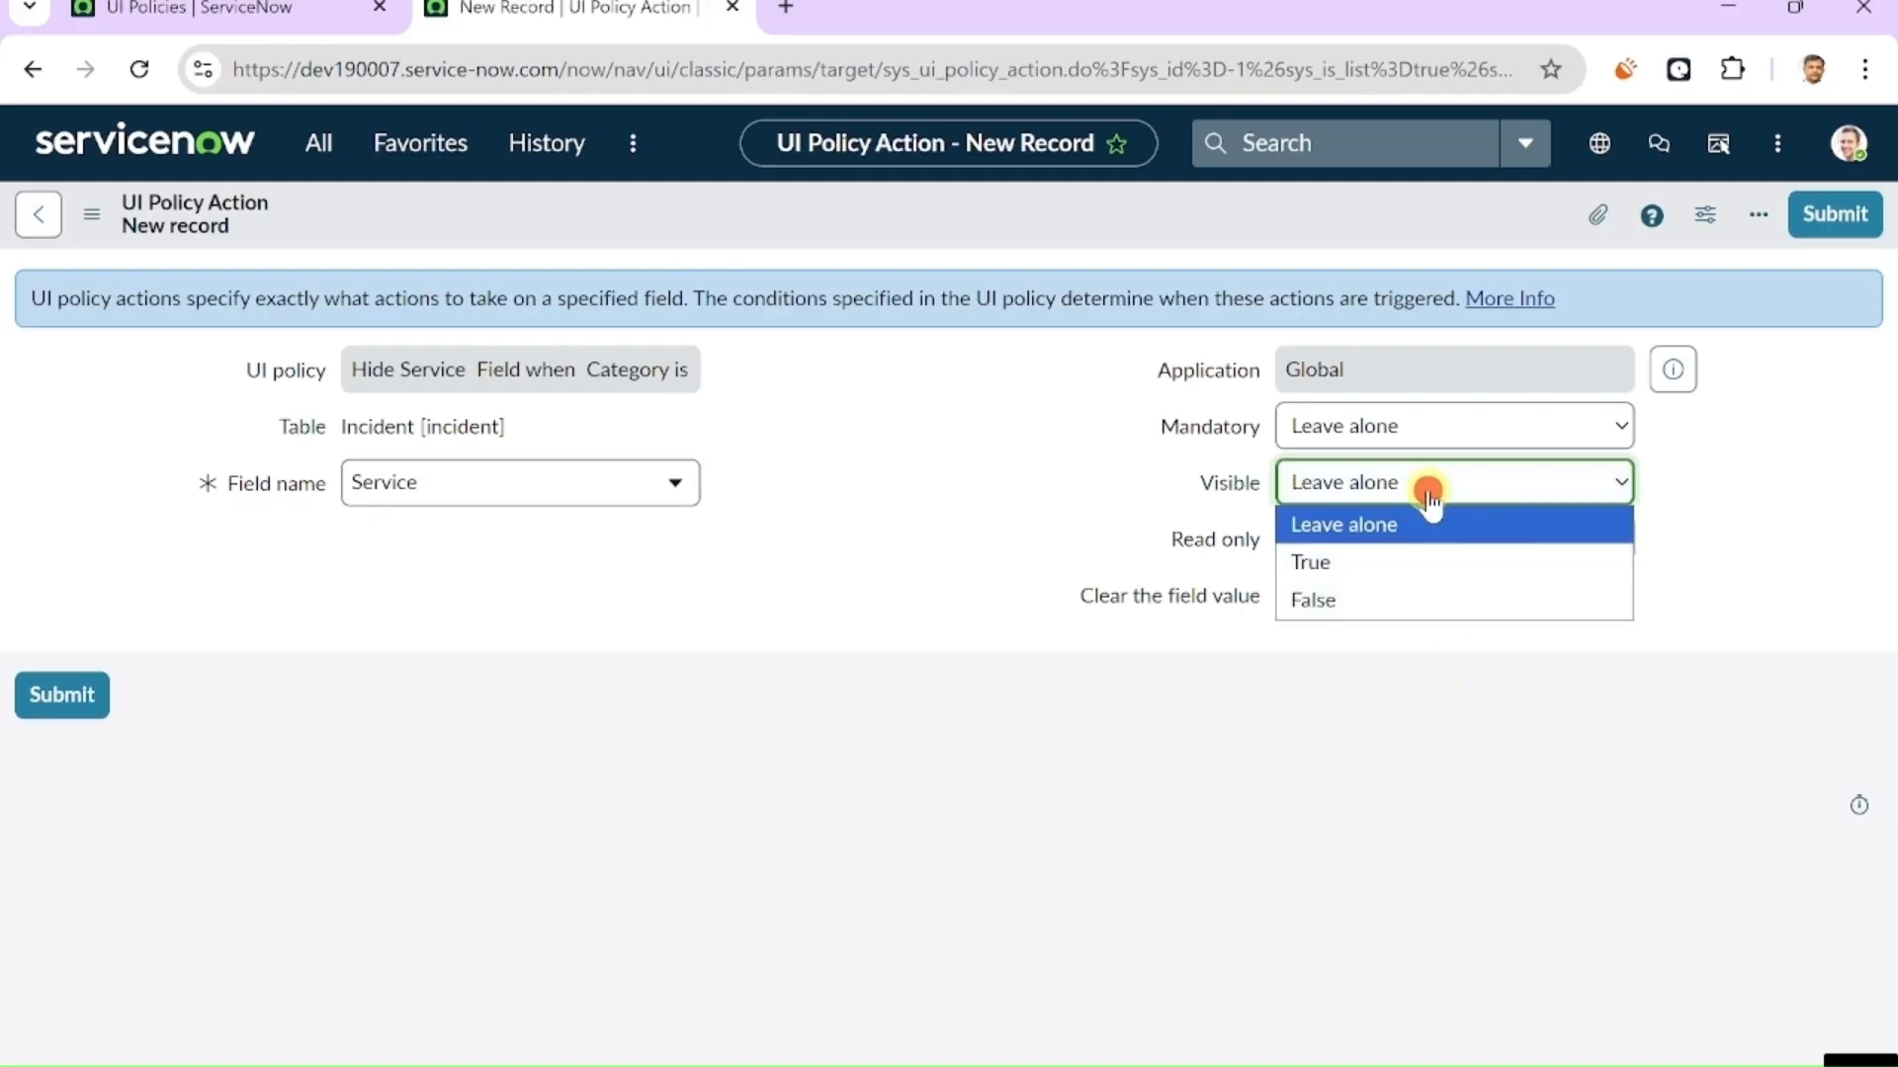
click(1374, 597)
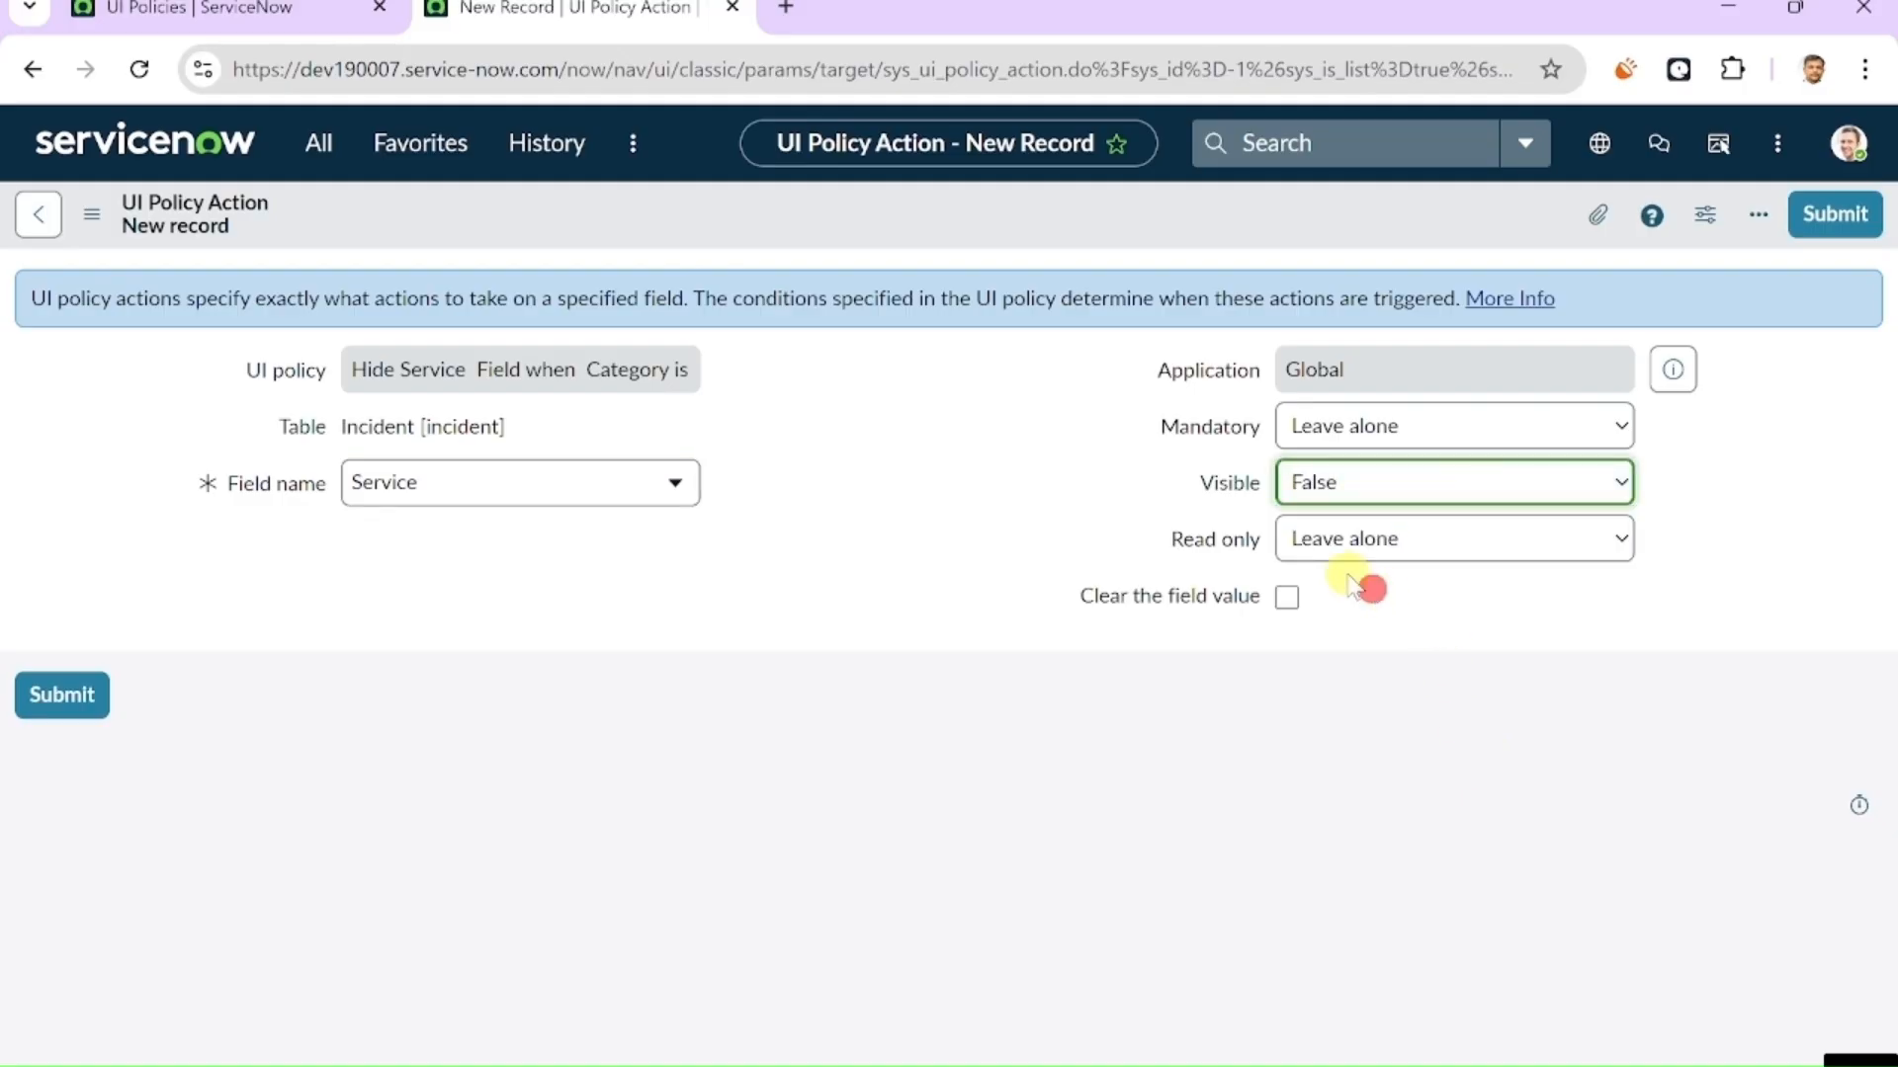
right_click(1123, 225)
click(1146, 247)
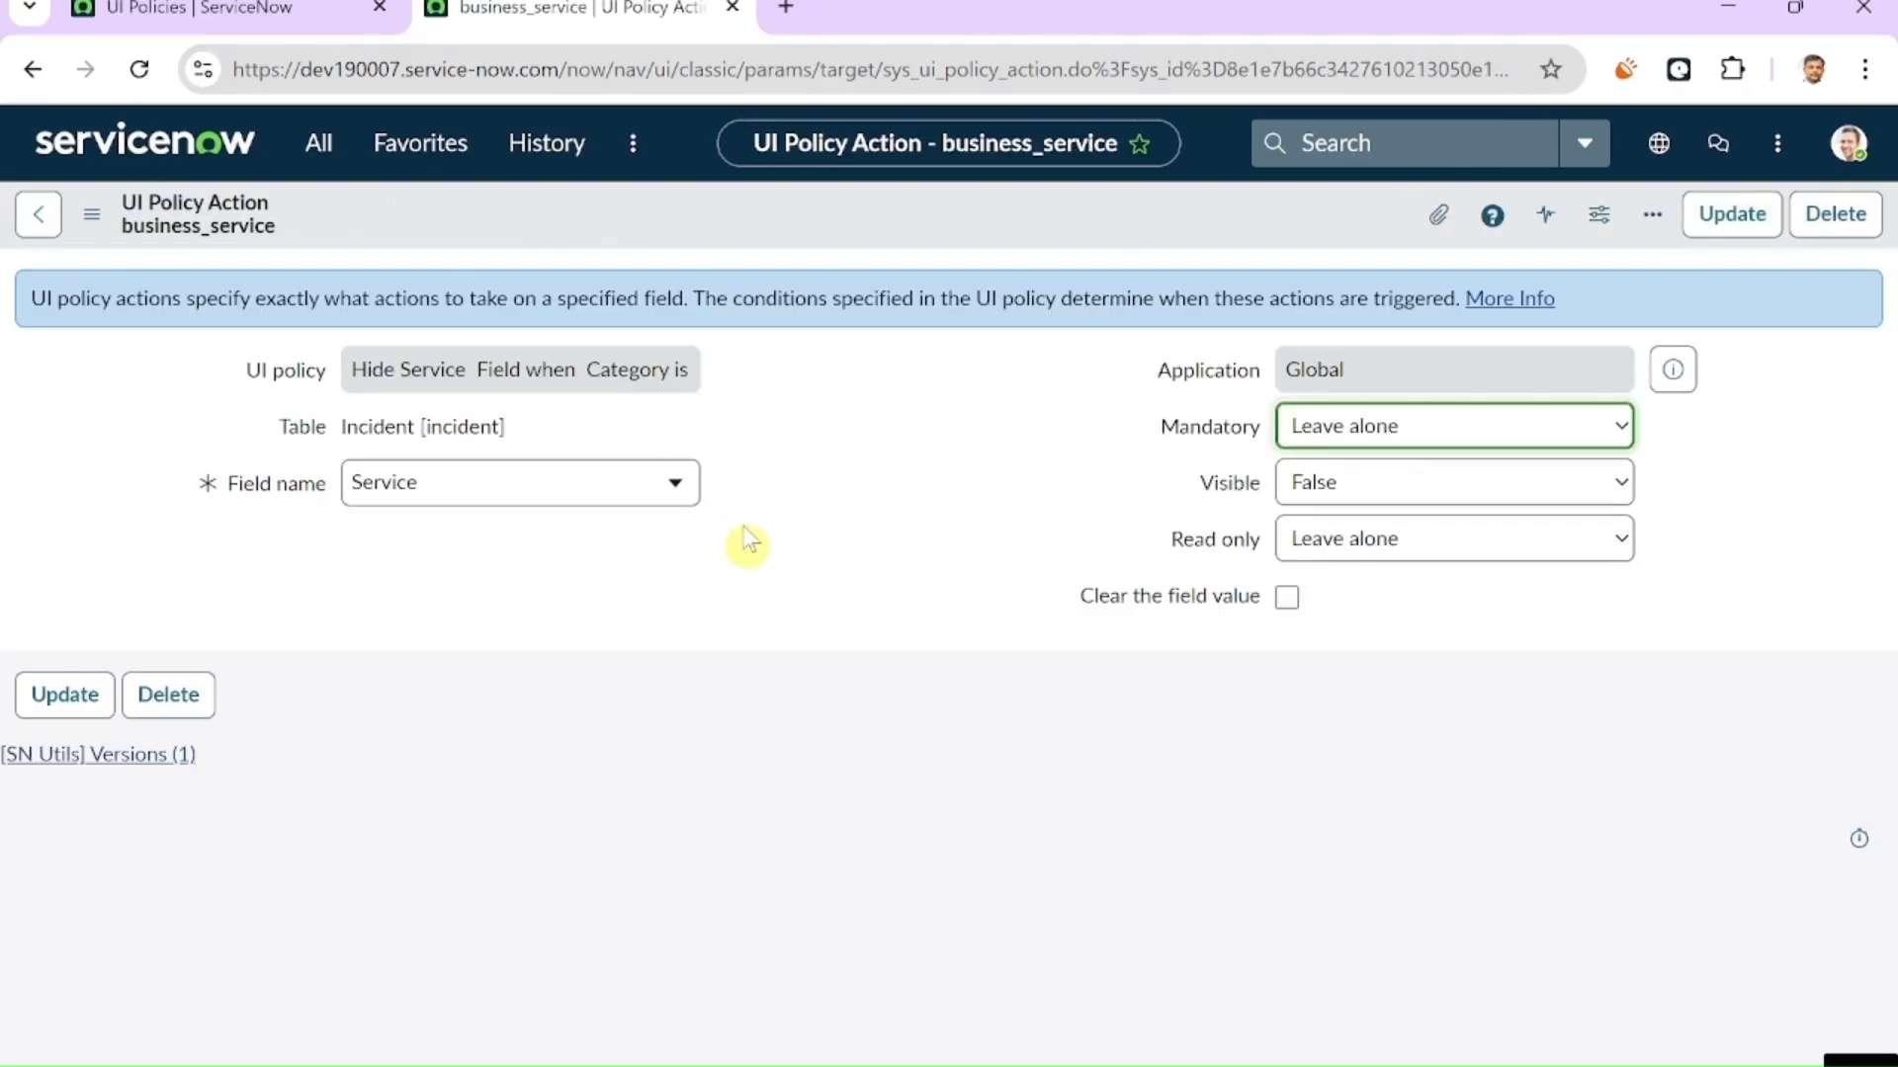
- Open the first record in the list of all incidents and set its Category to Database to test the Service field policy
click(320, 149)
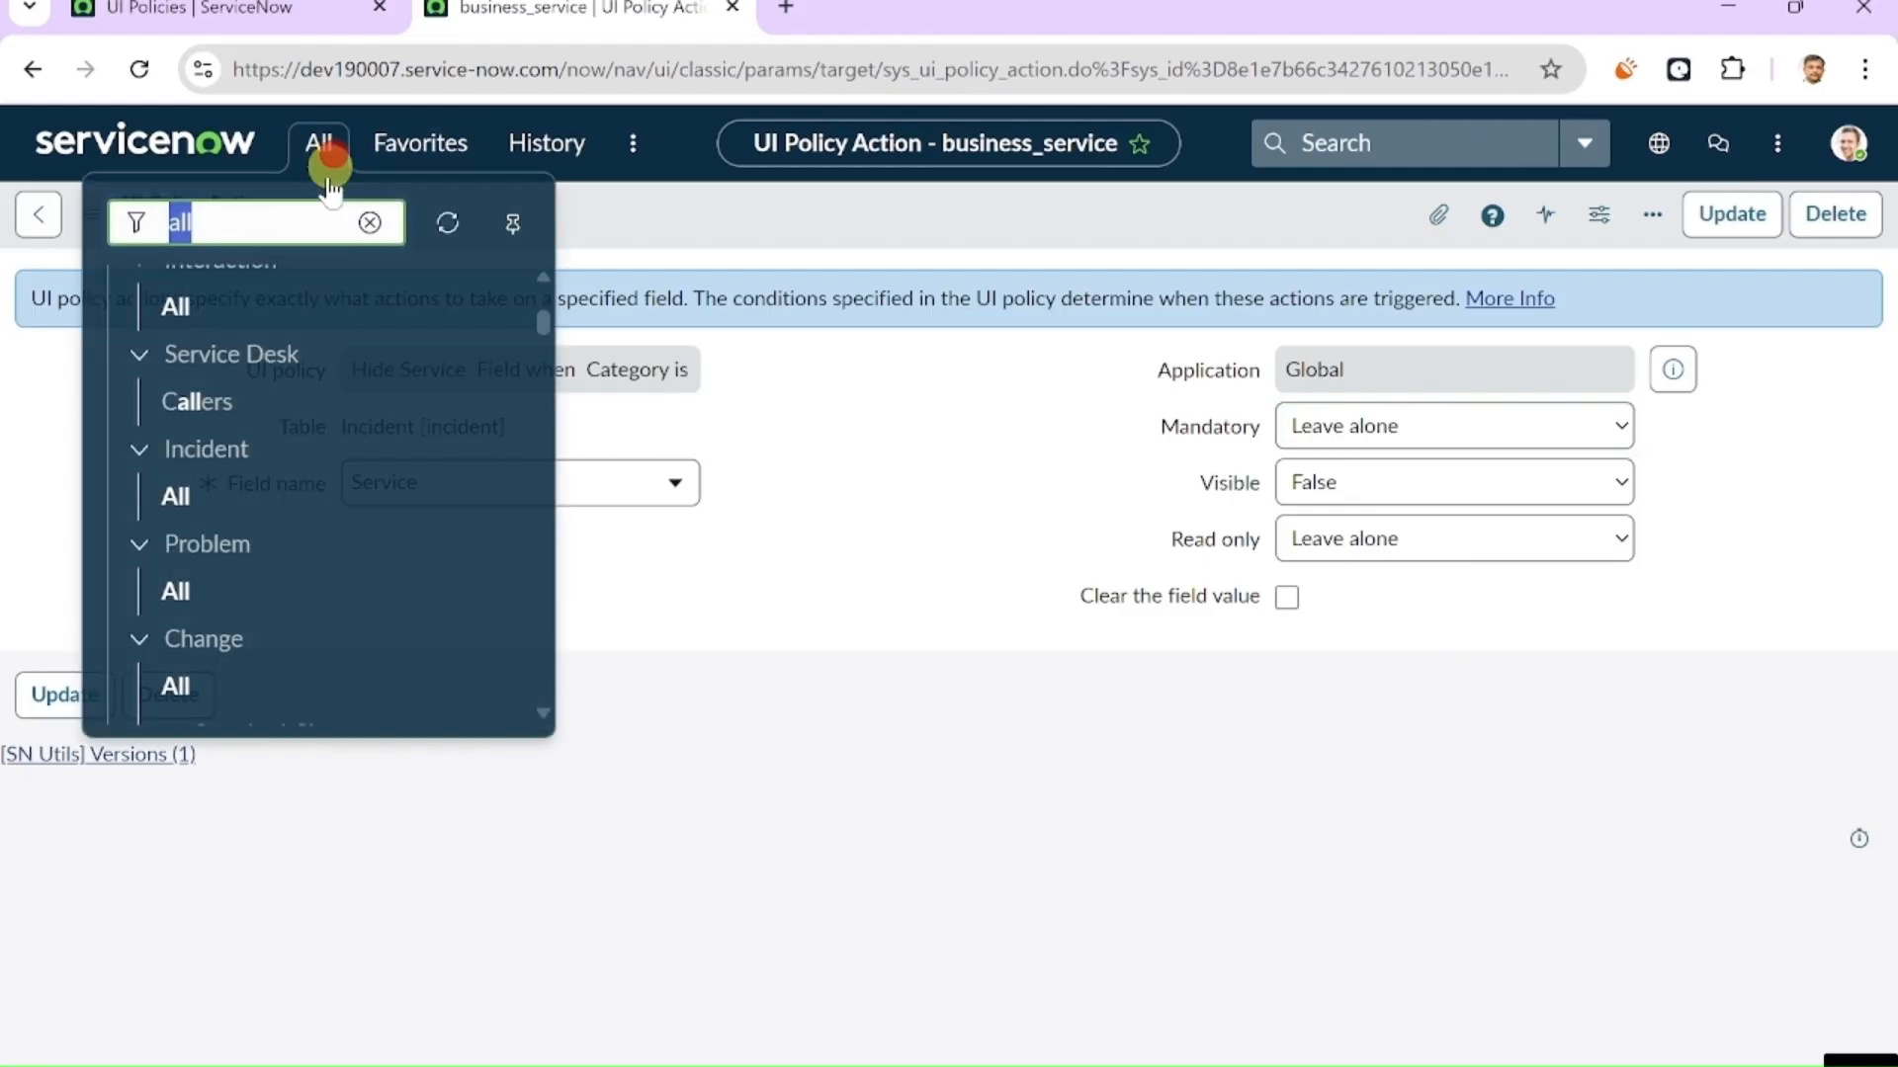
click(245, 497)
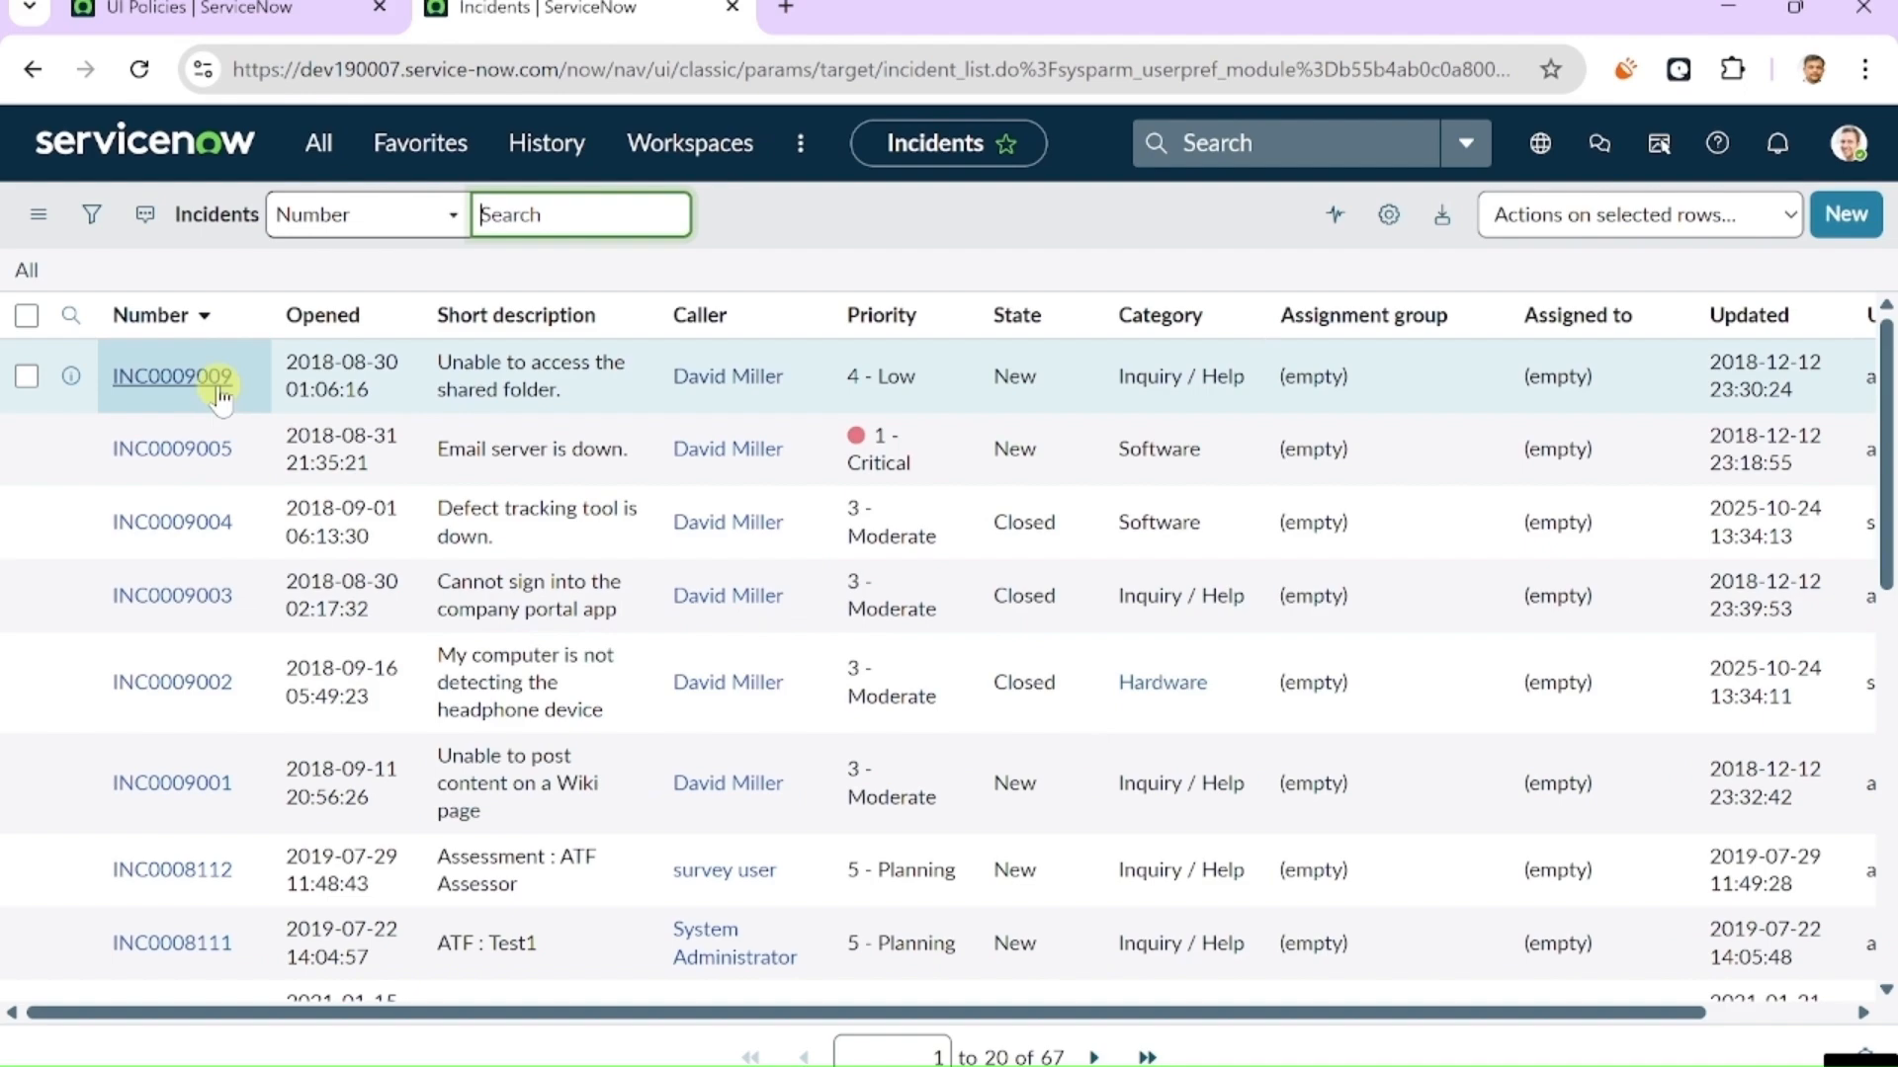
click(217, 383)
click(216, 384)
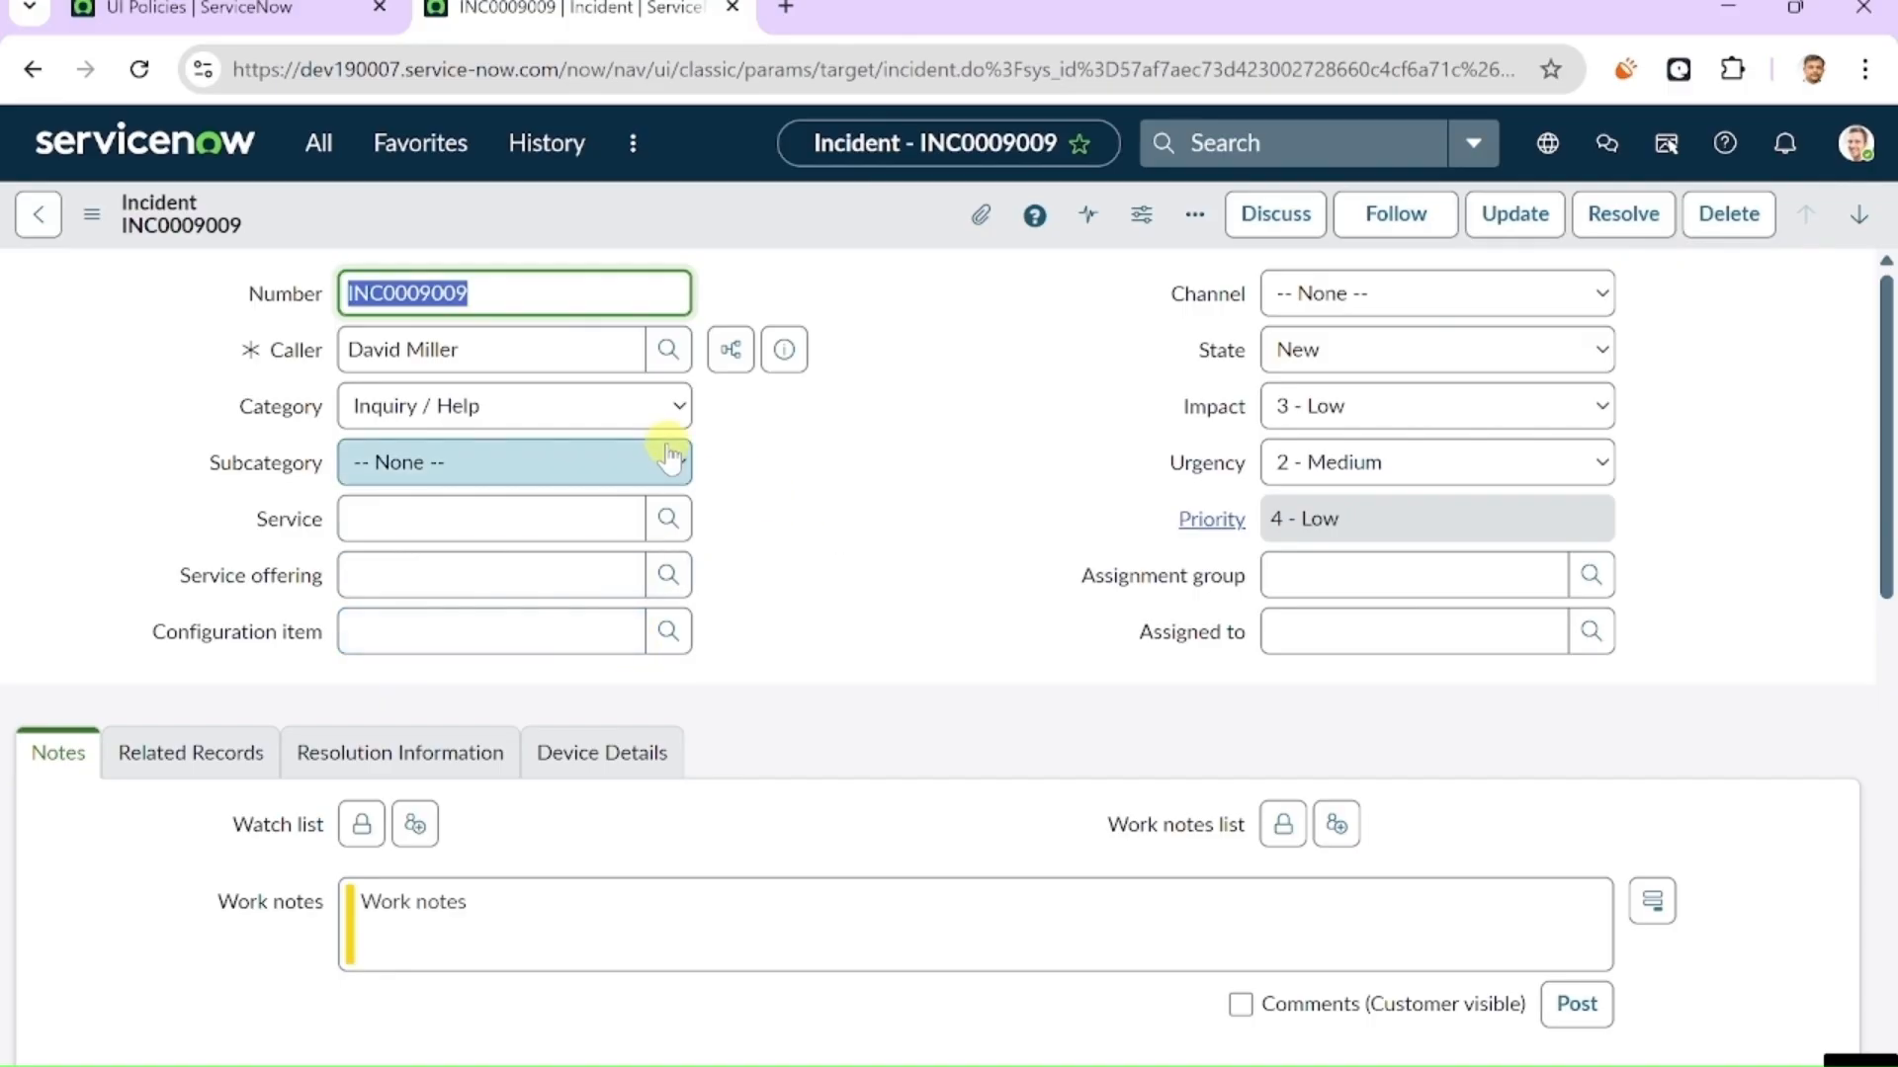
click(676, 409)
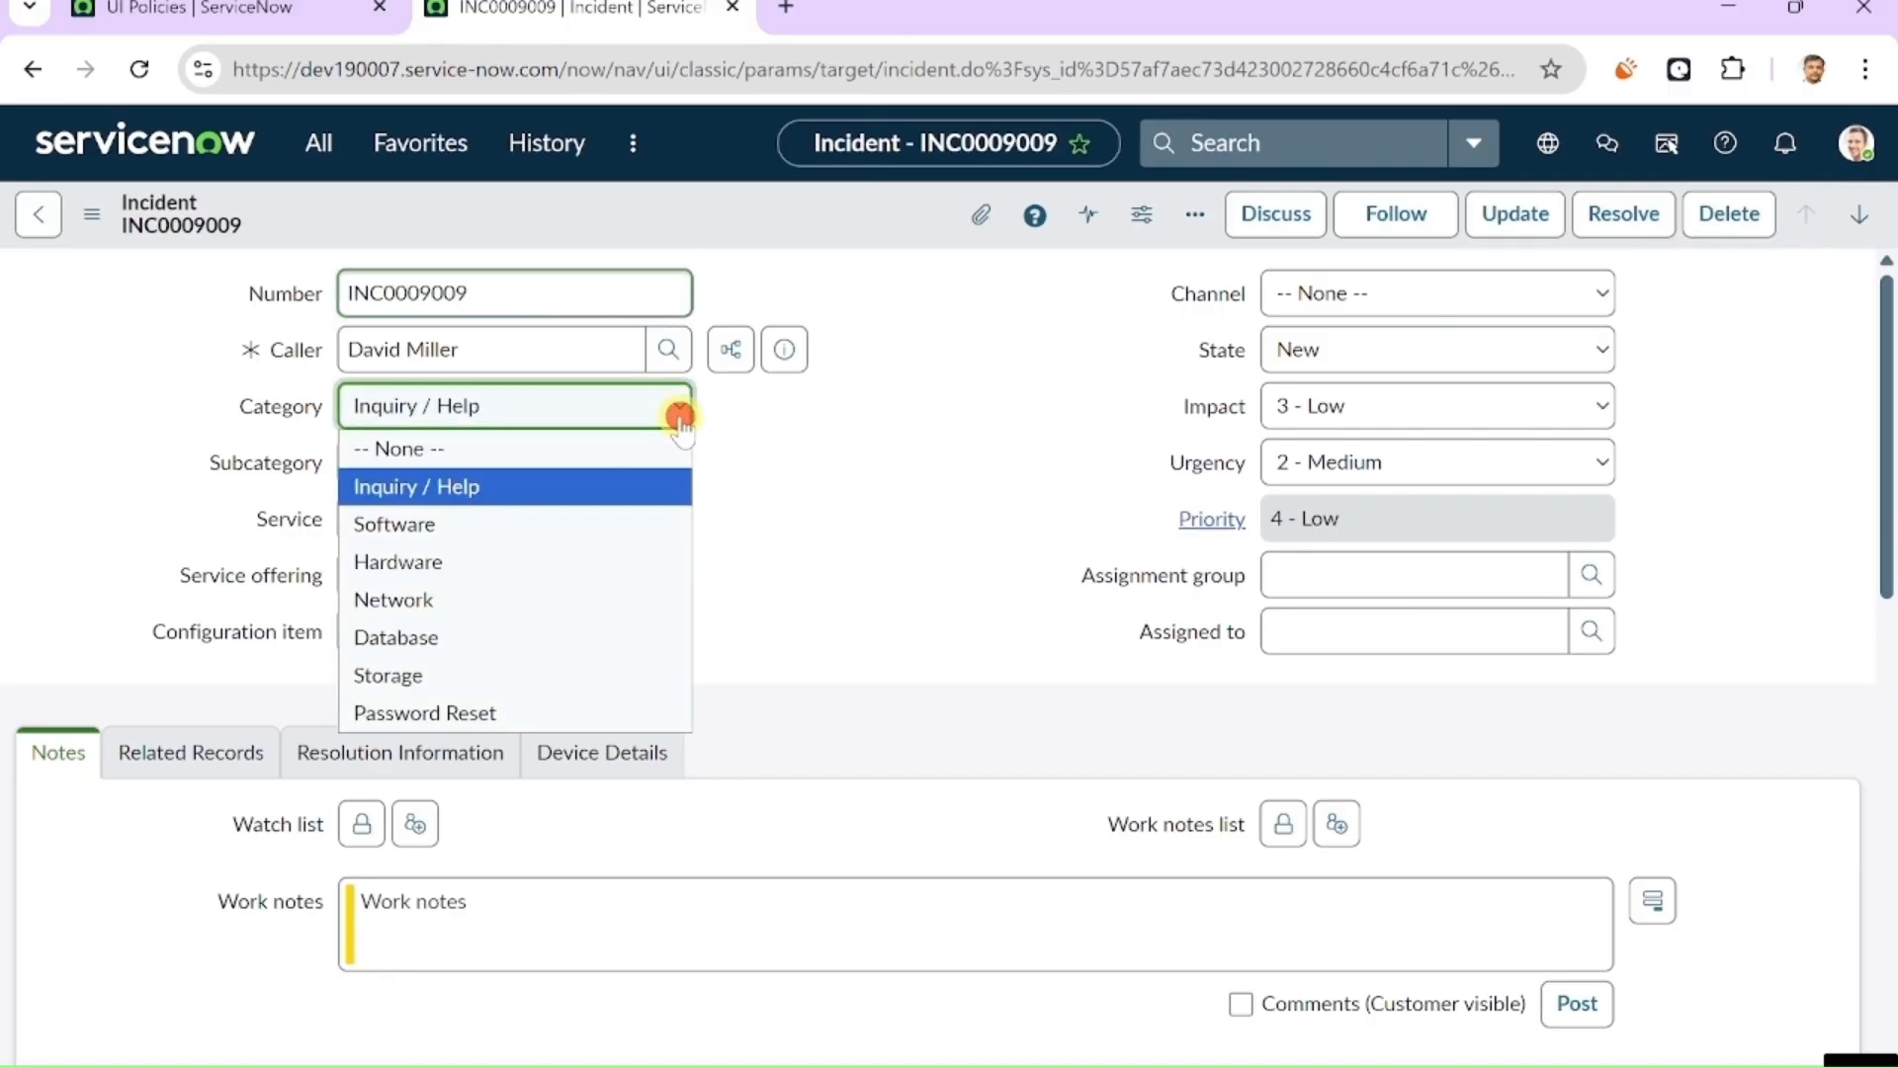
click(522, 636)
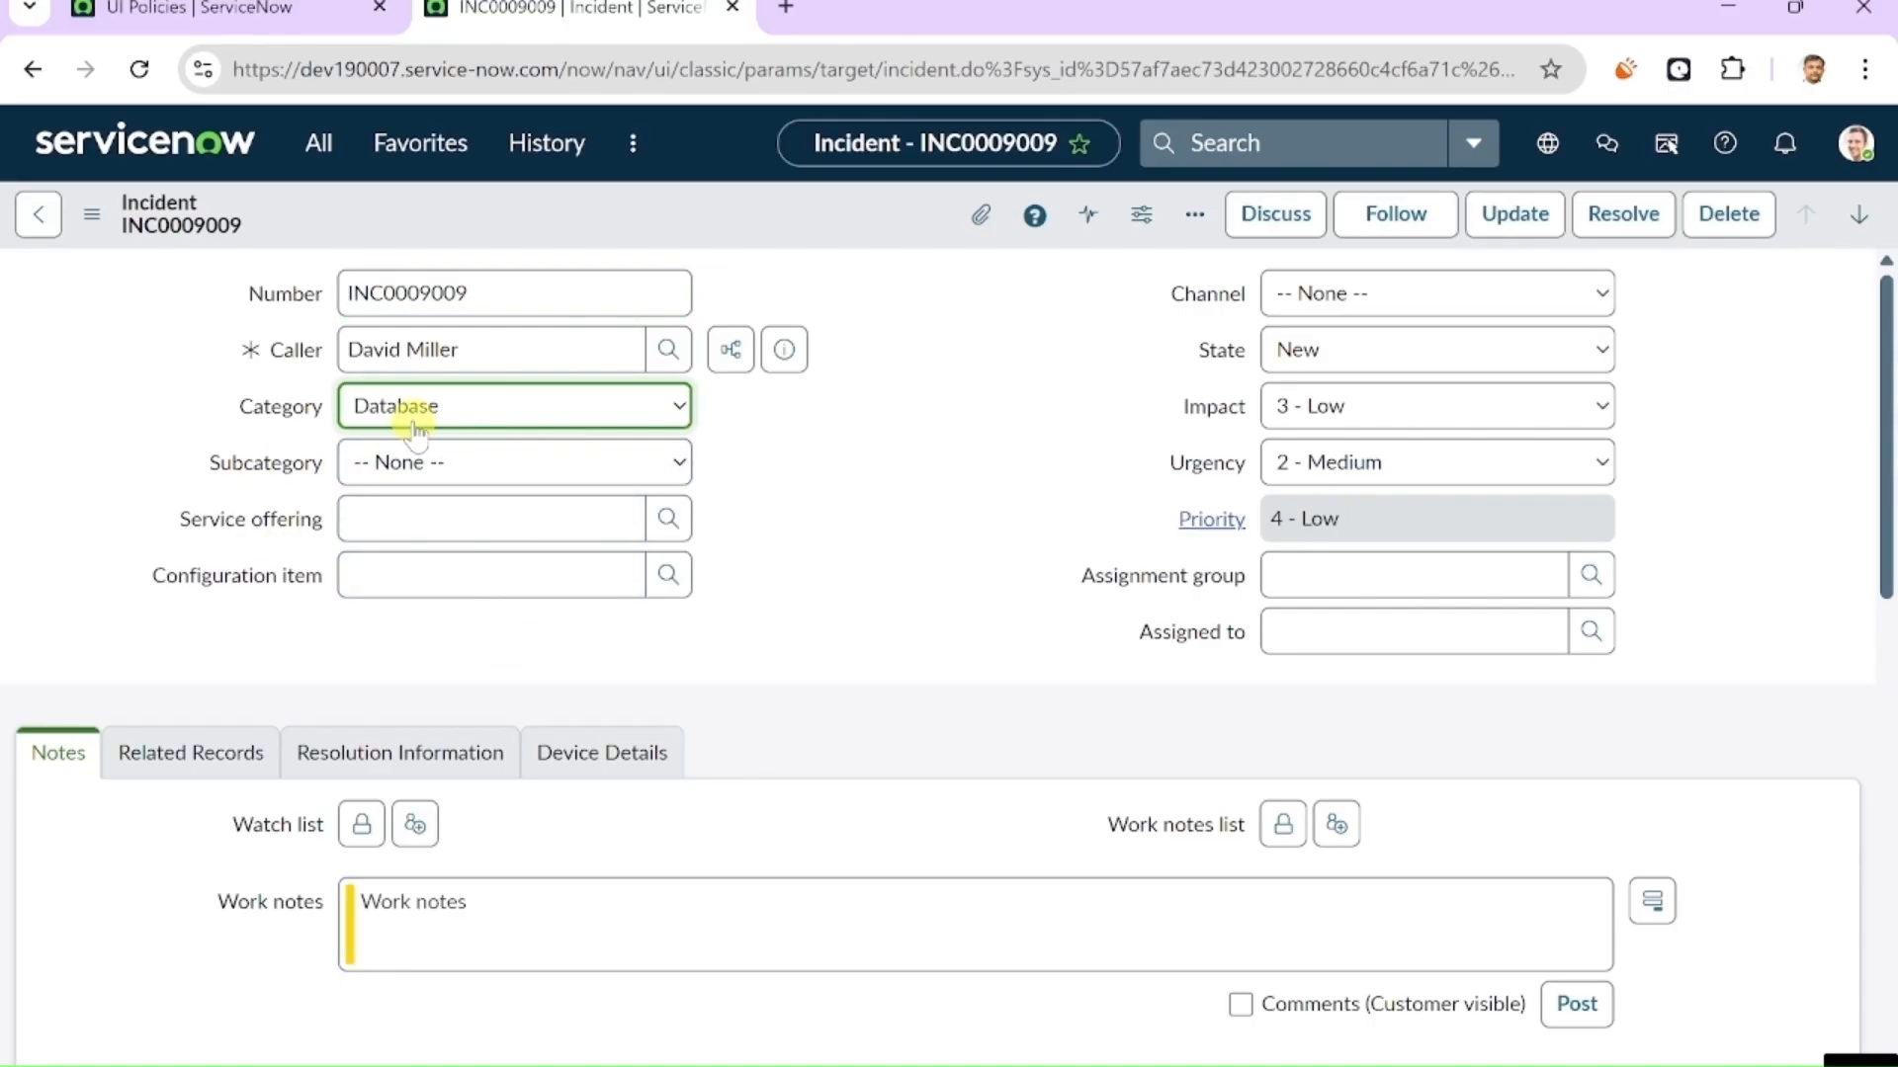
- Switch the incident's Category to Software and back to Database to test the visibility of the Service field
click(497, 406)
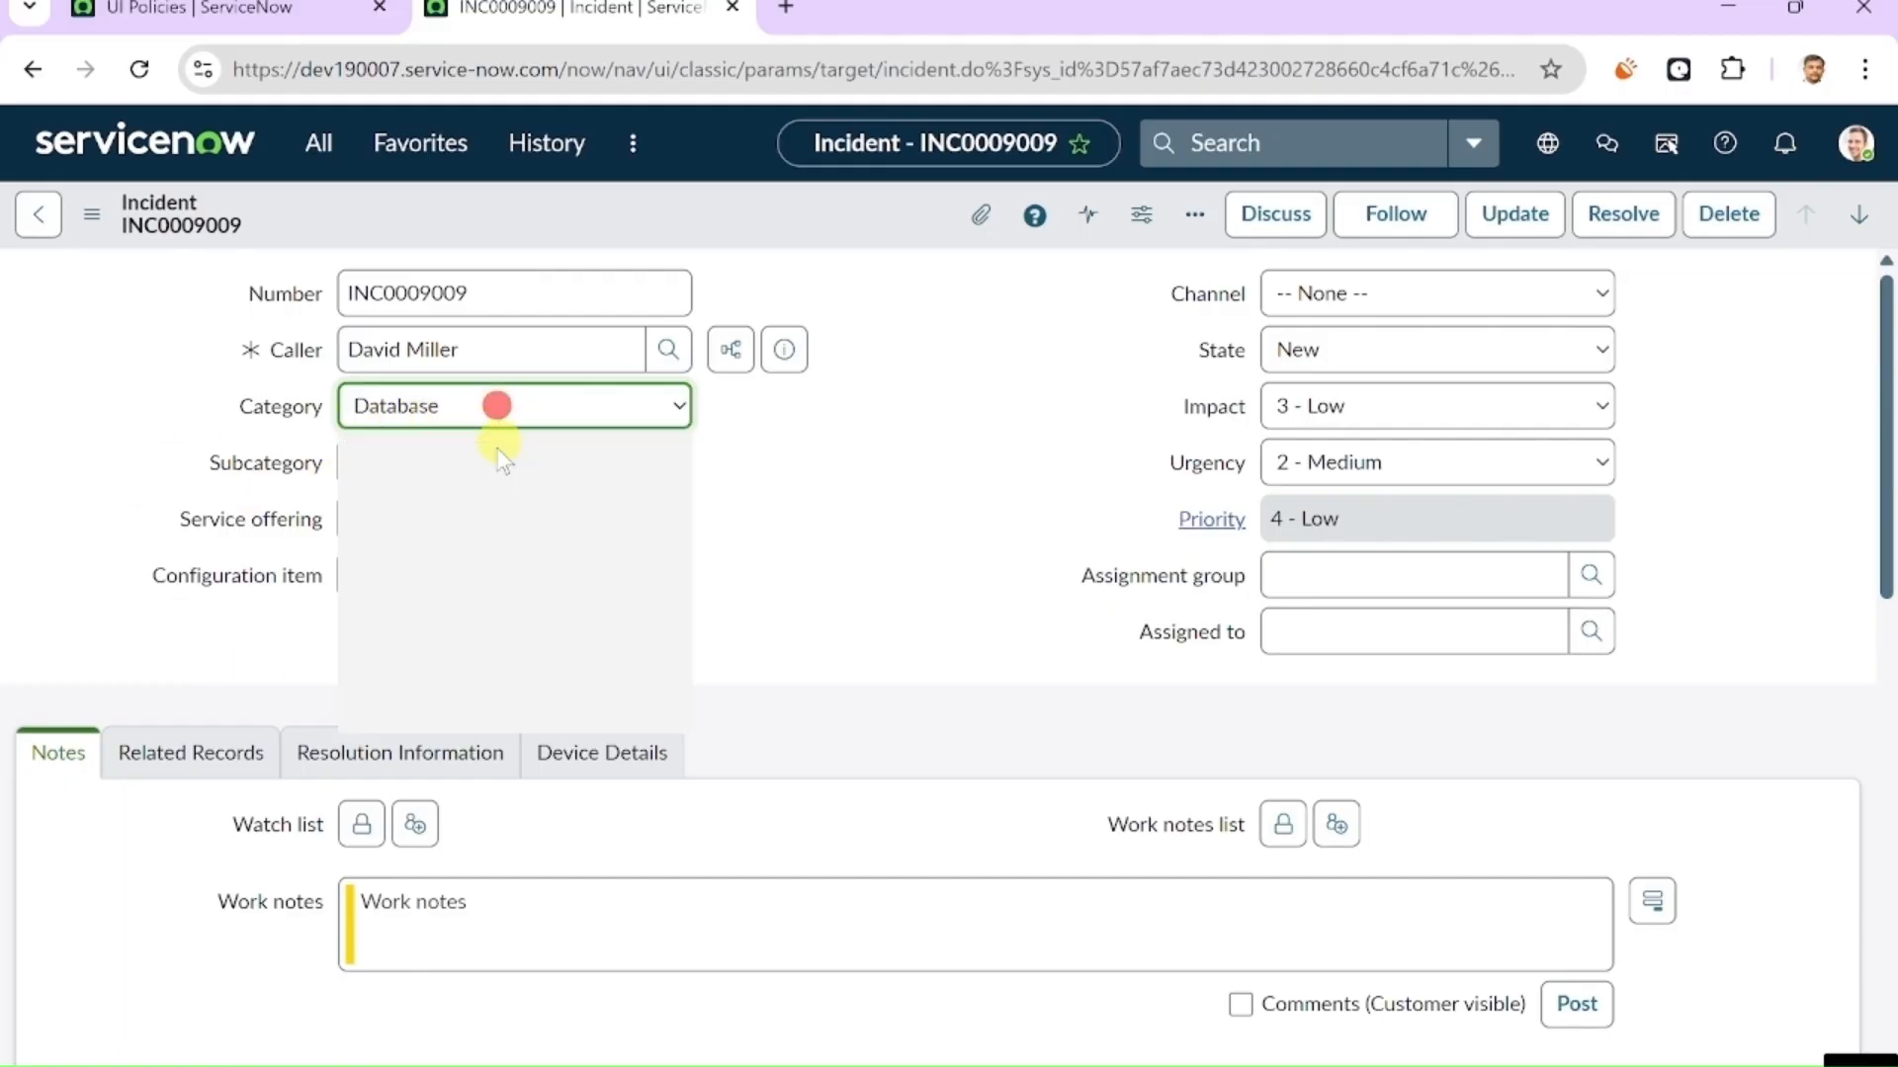
click(411, 530)
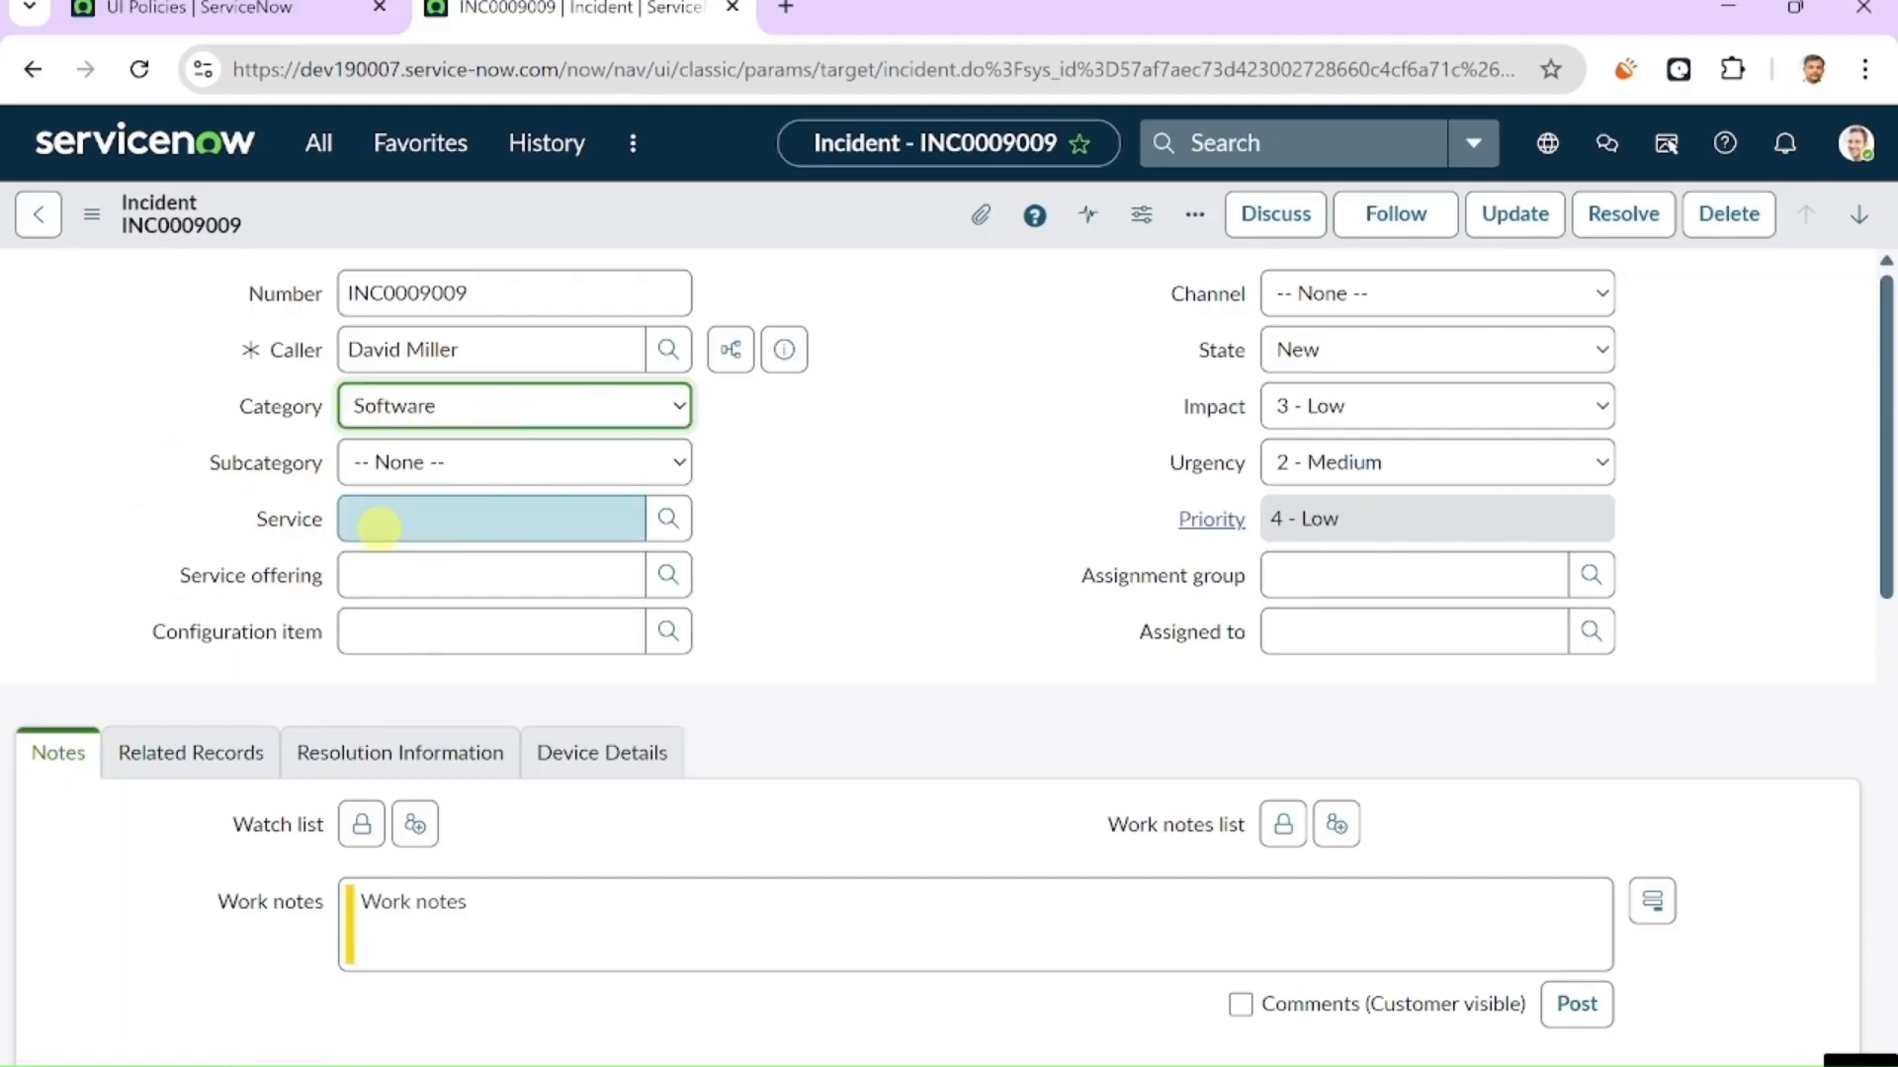
click(456, 425)
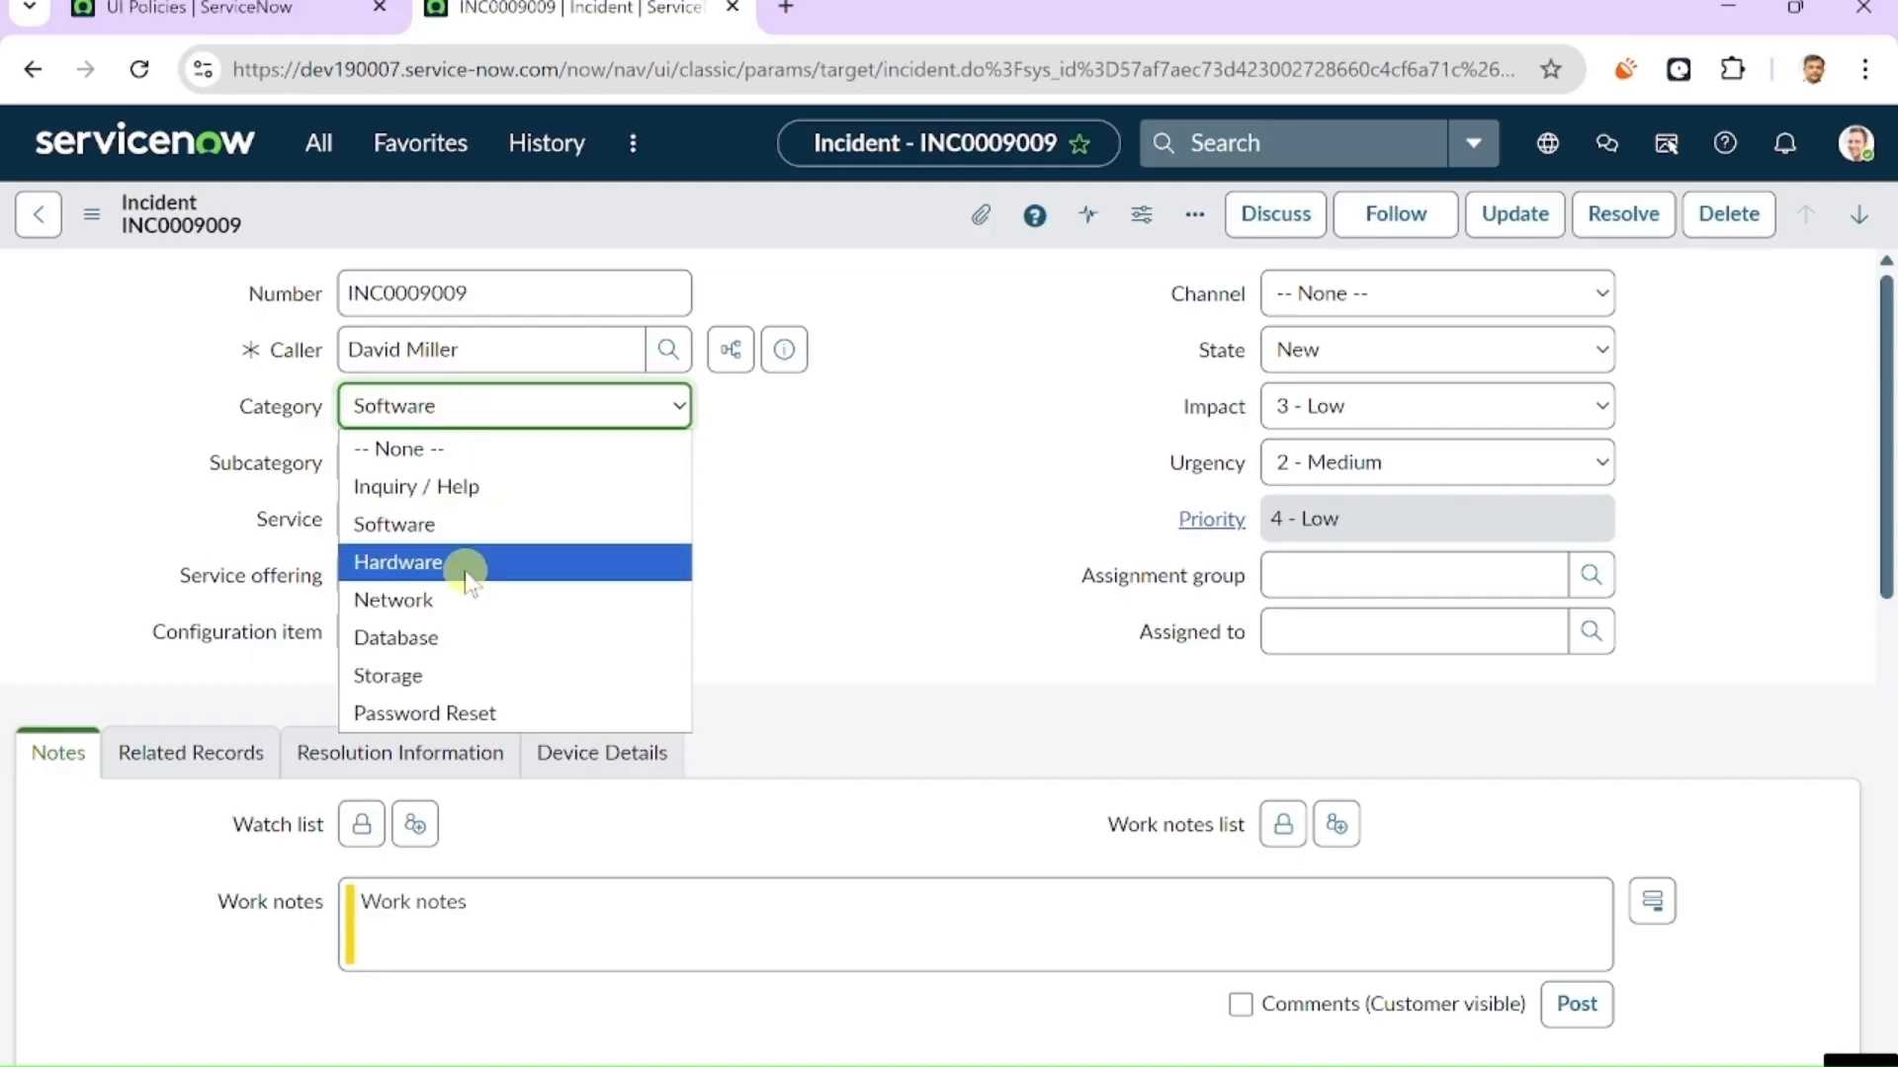
click(452, 636)
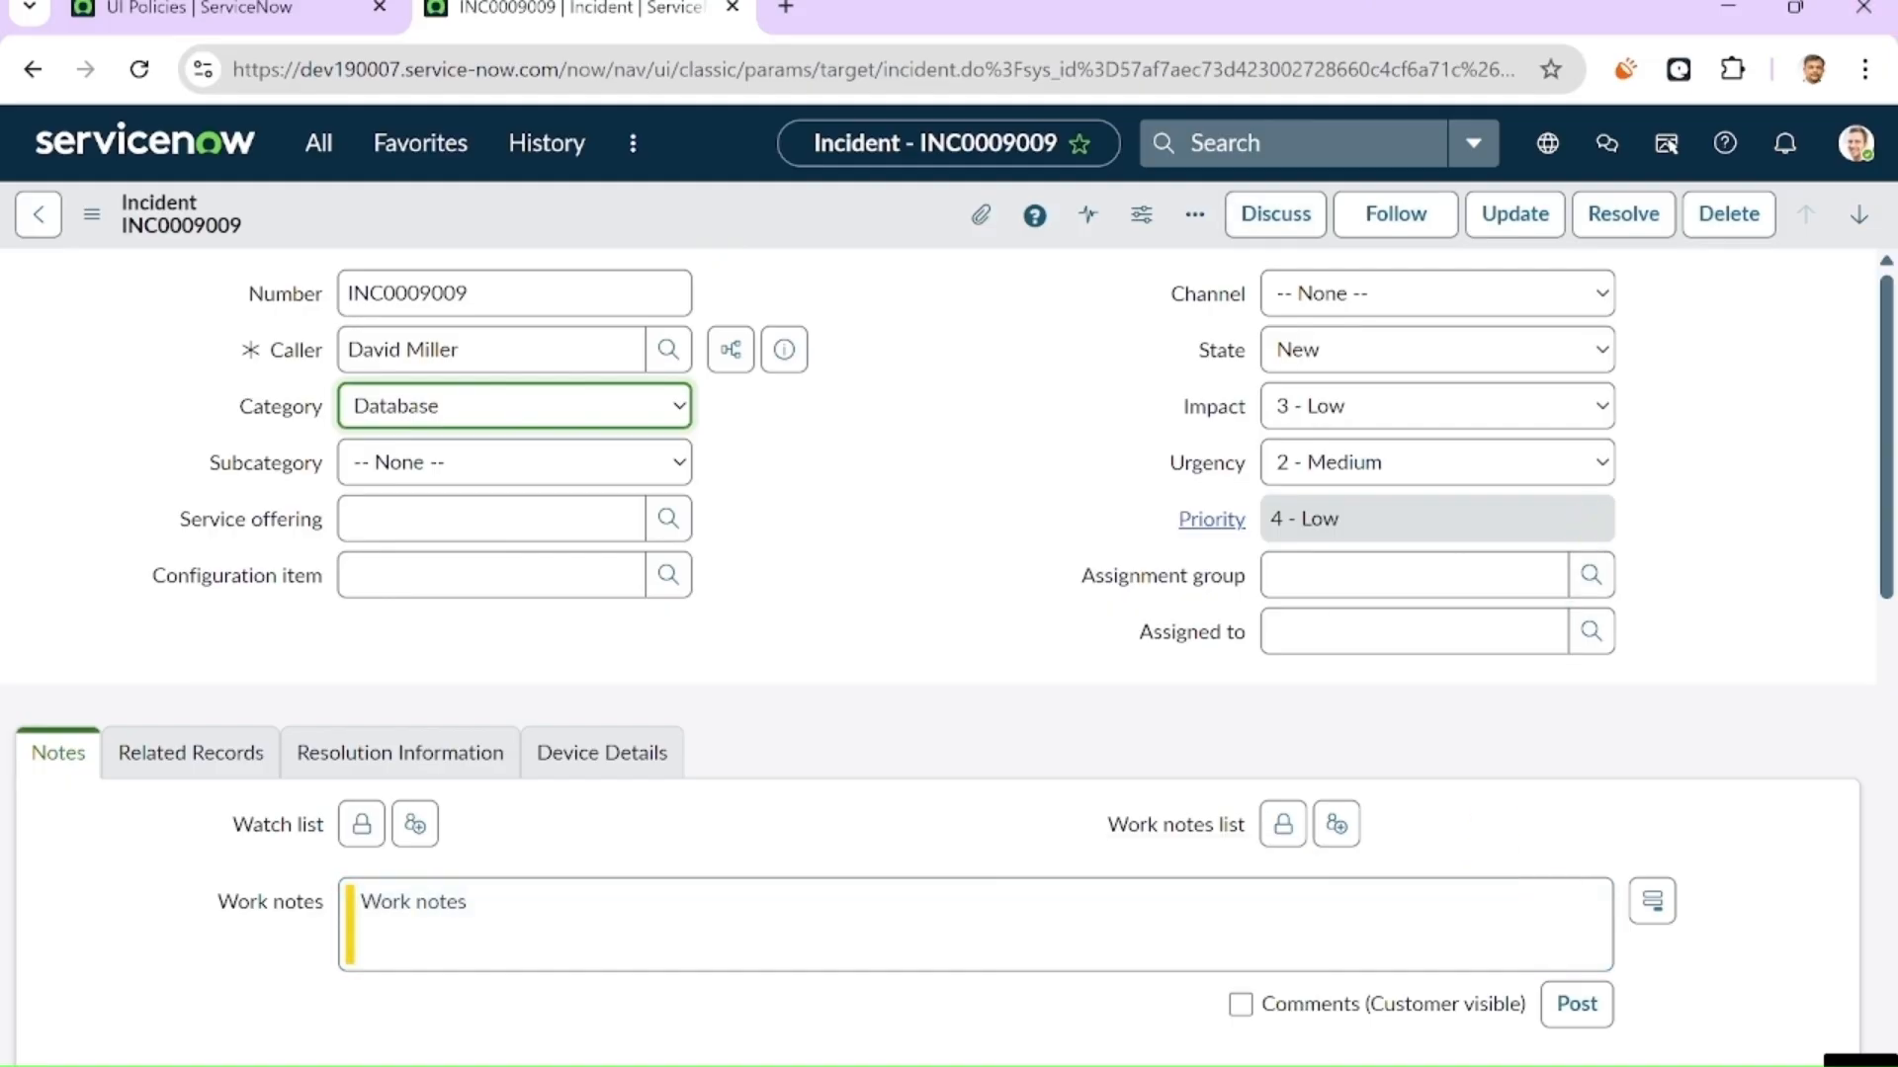
- Read the Device Details requirement in the notes and view the Device Details section on the incident with Category Network
click(1165, 1065)
click(556, 188)
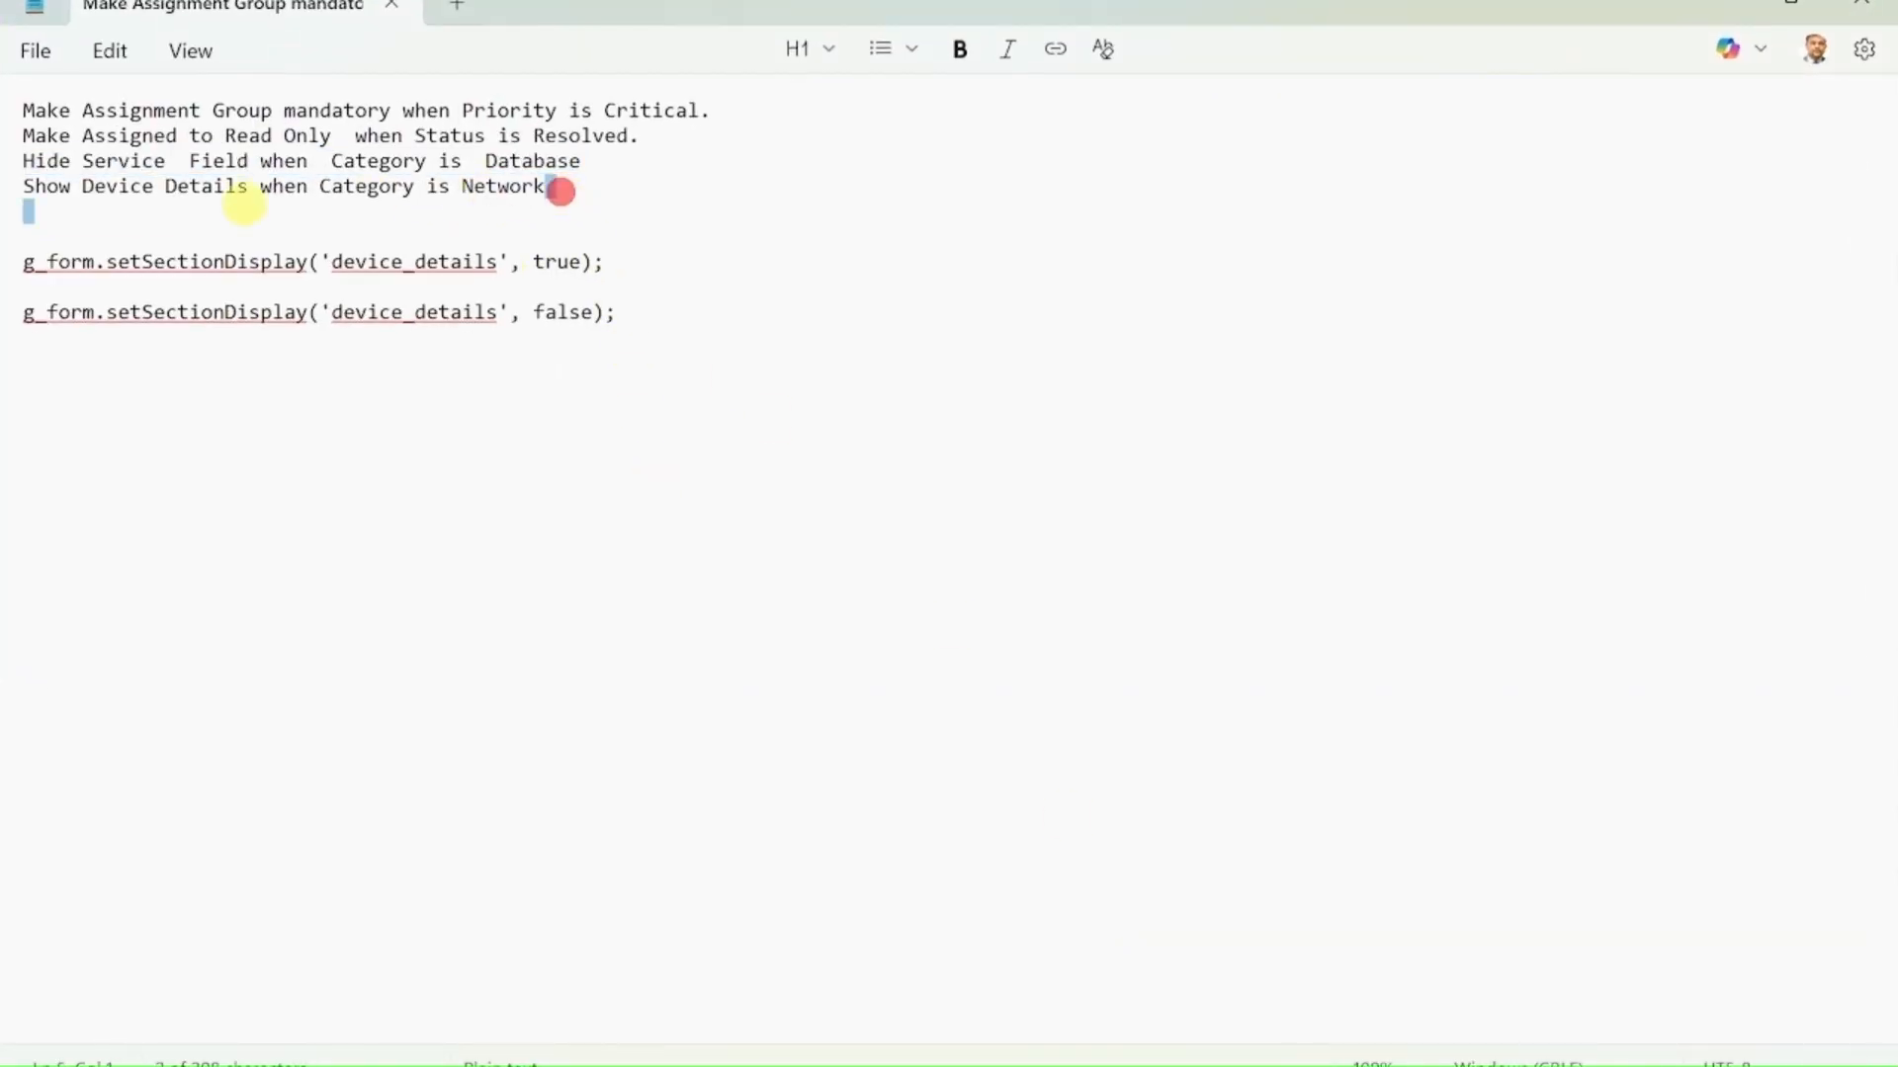
key(alt+Tab)
scroll(643, 781, down, 3)
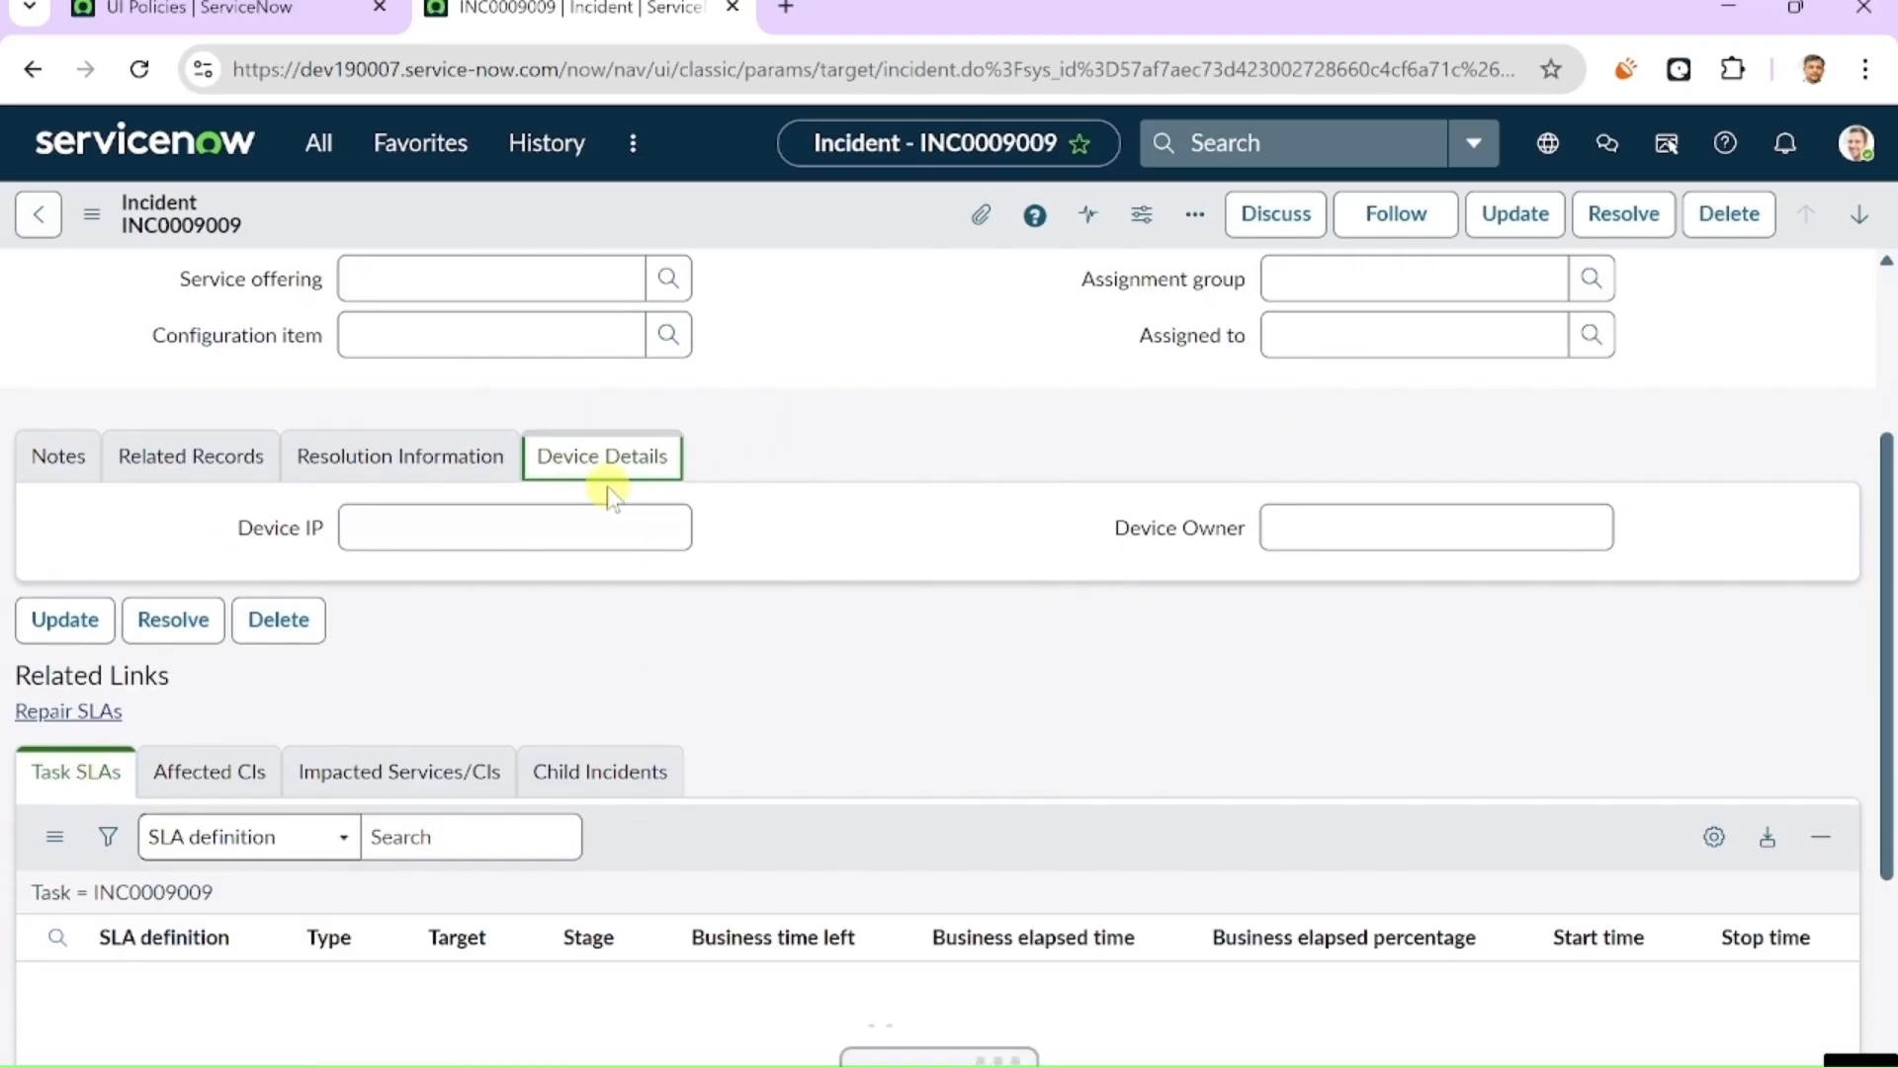
scroll(620, 485, up, 3)
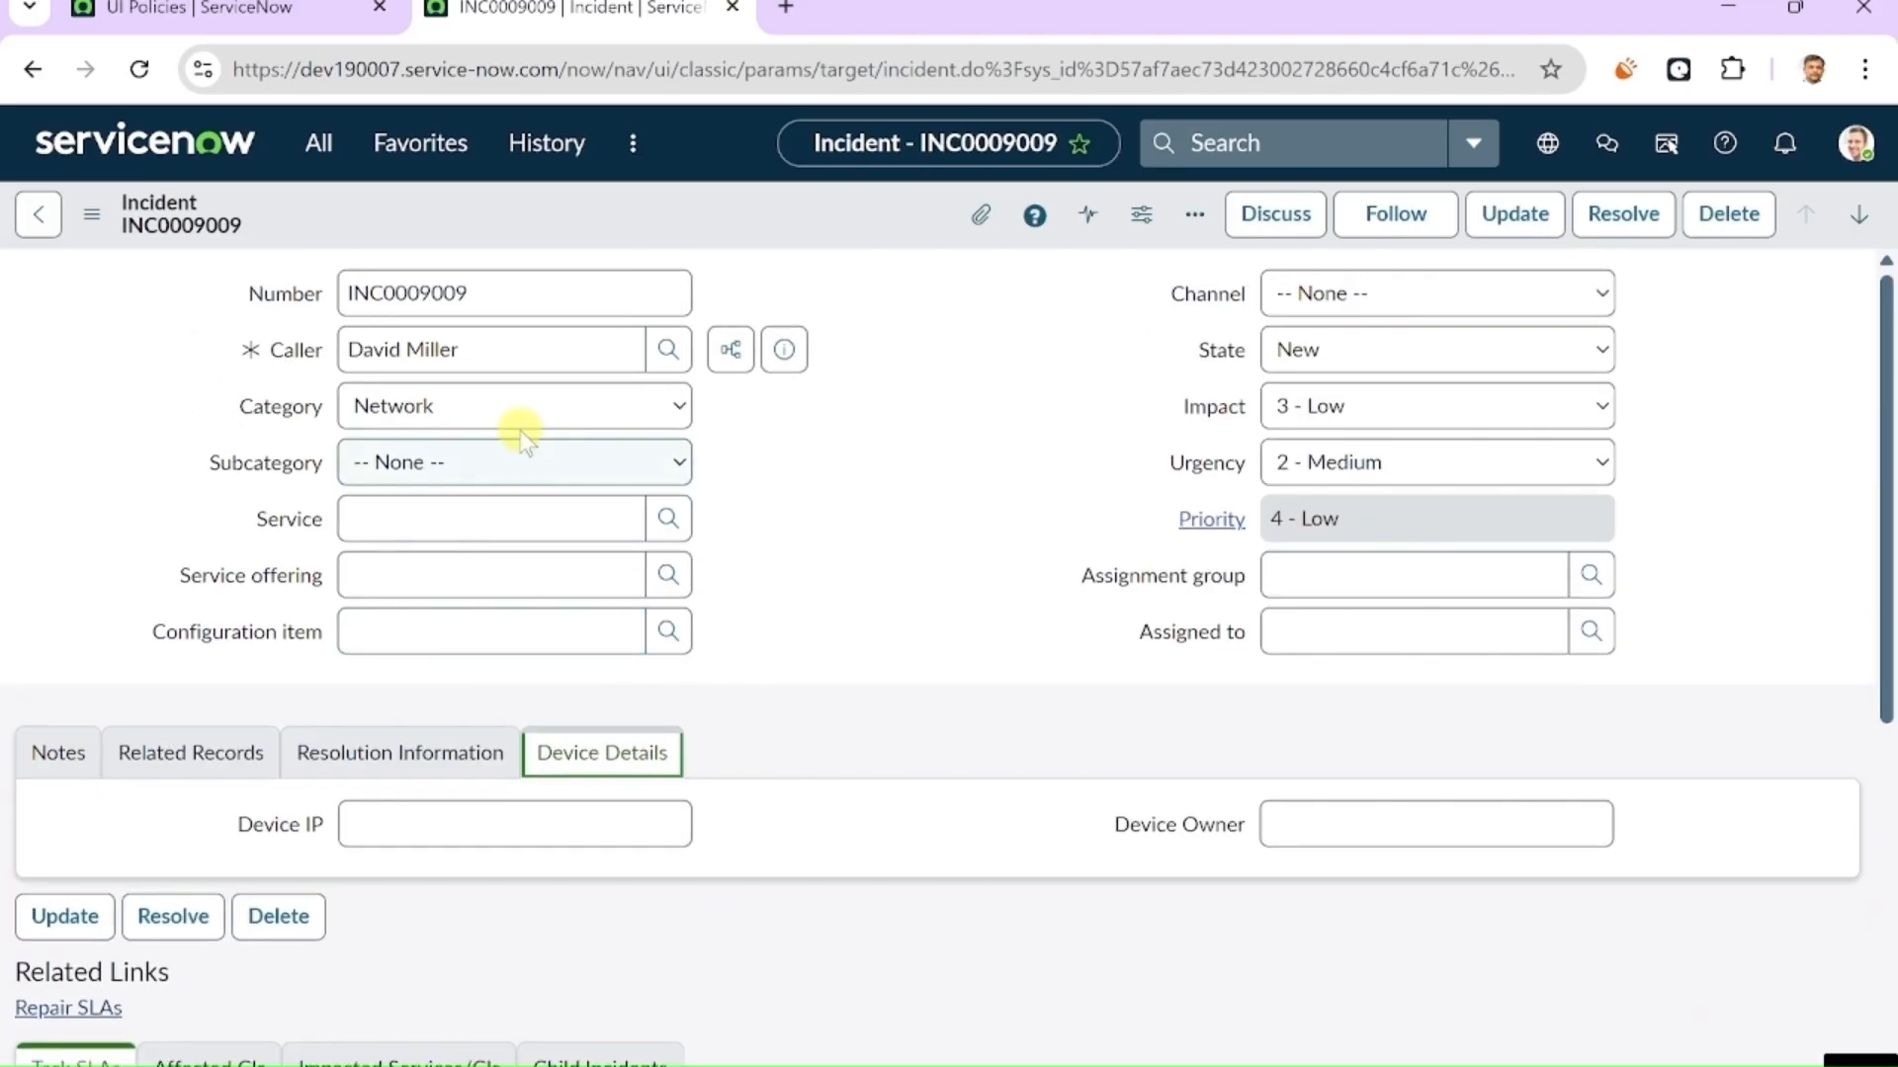
- Switch the incident's Category to Hardware and back to Network to check the Device Details section's visibility
click(519, 428)
click(477, 562)
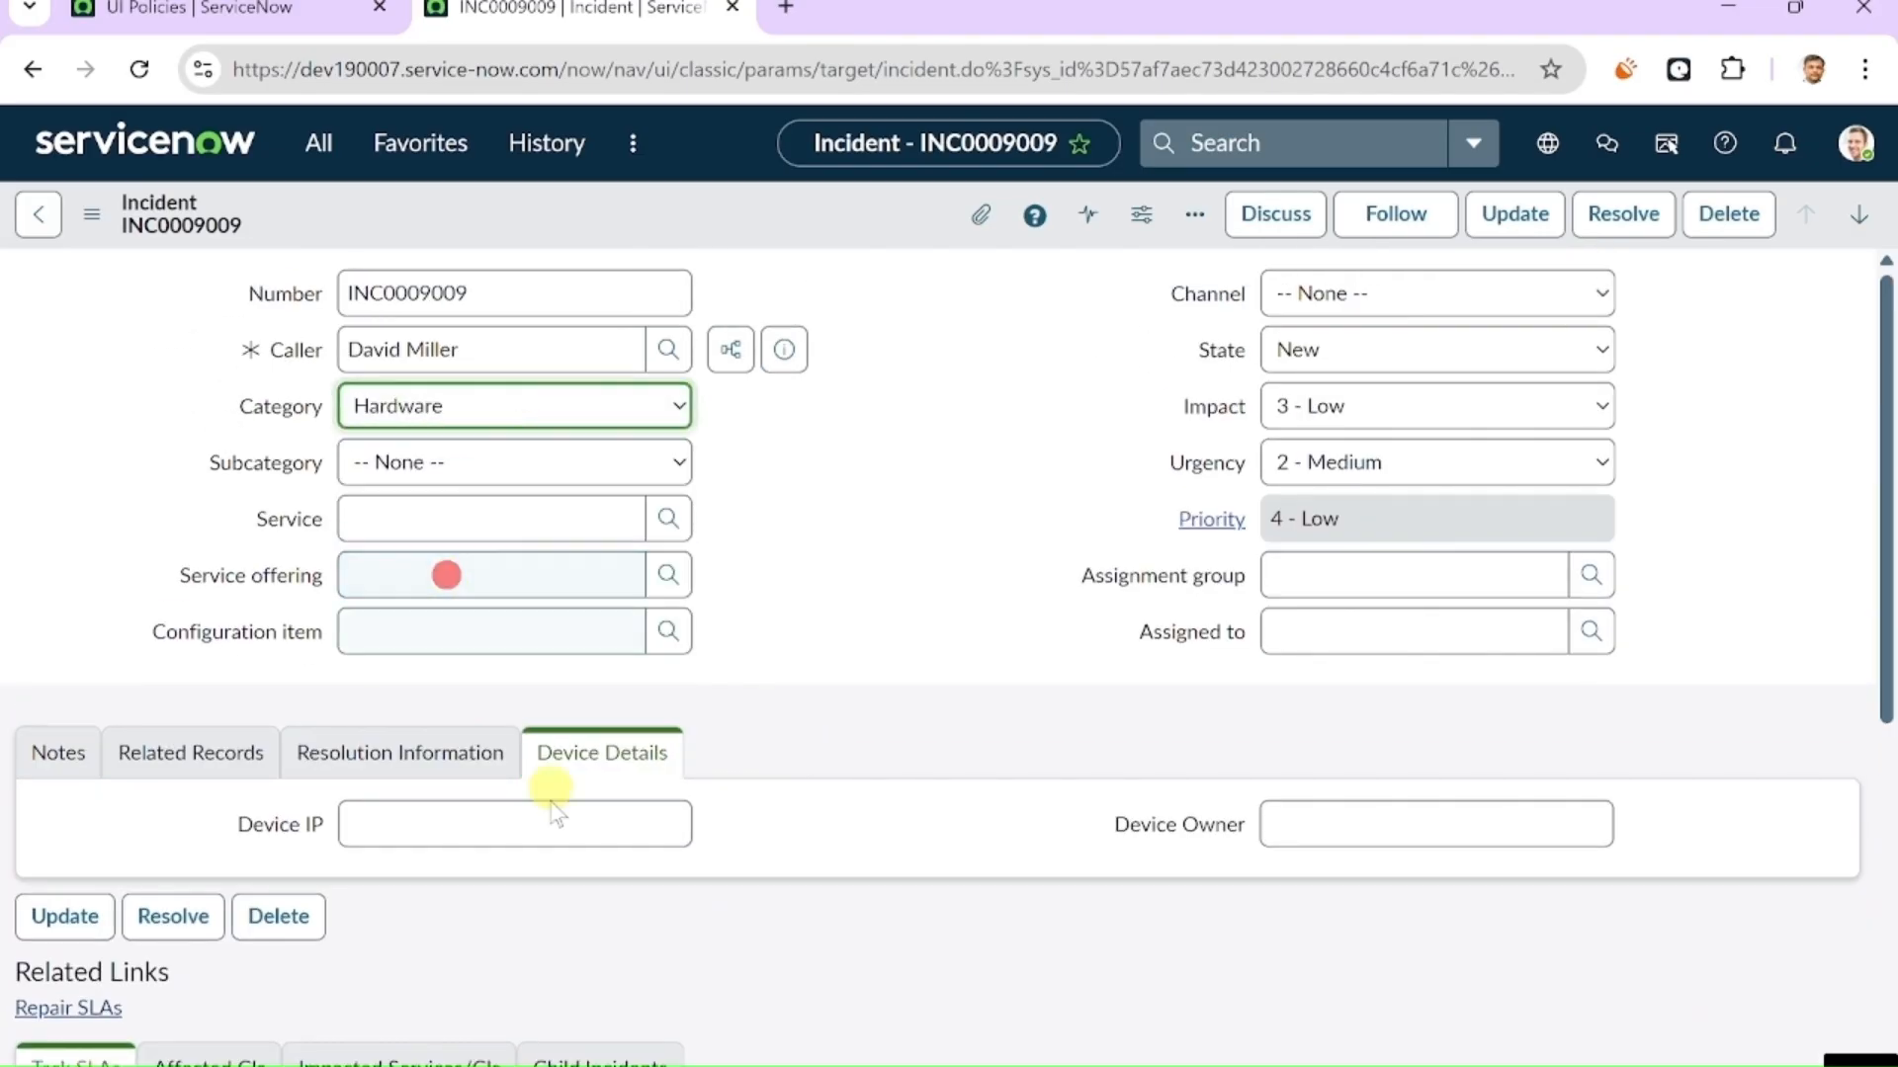
click(444, 425)
click(427, 561)
click(486, 423)
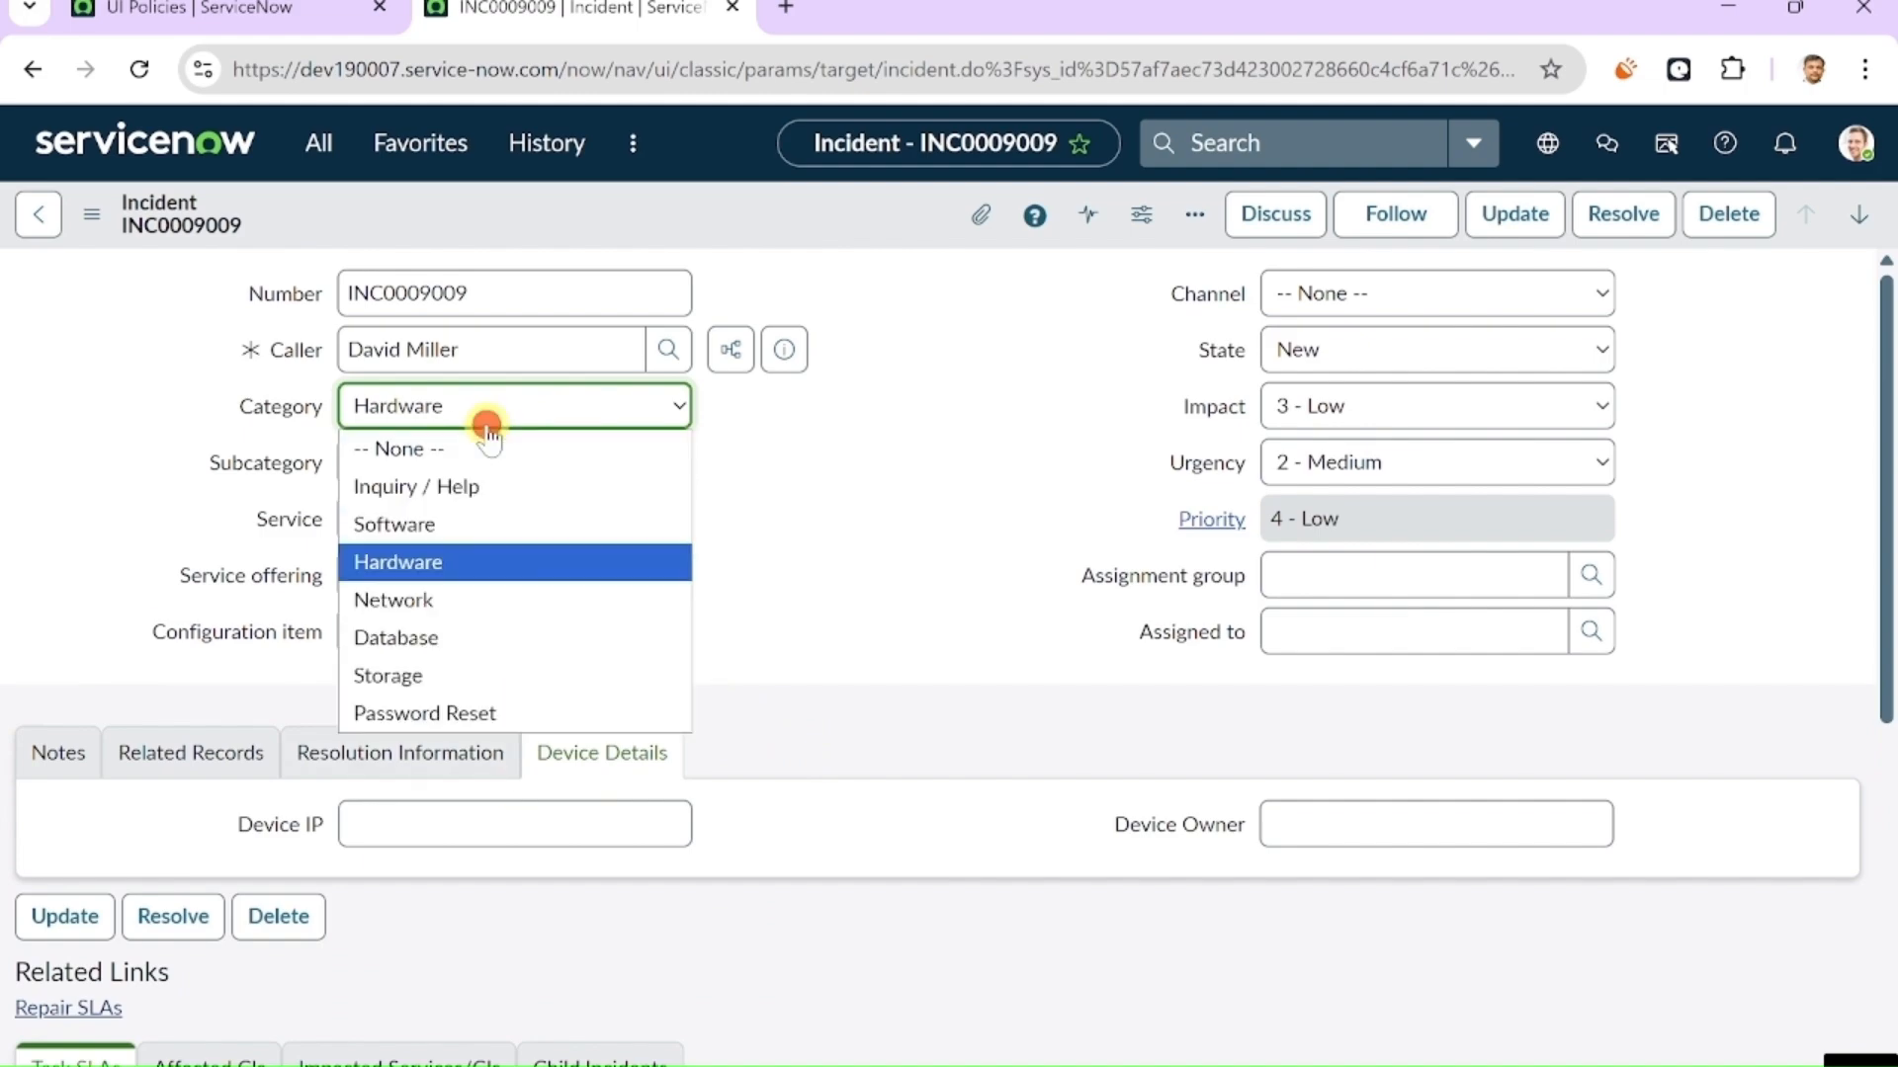
click(427, 603)
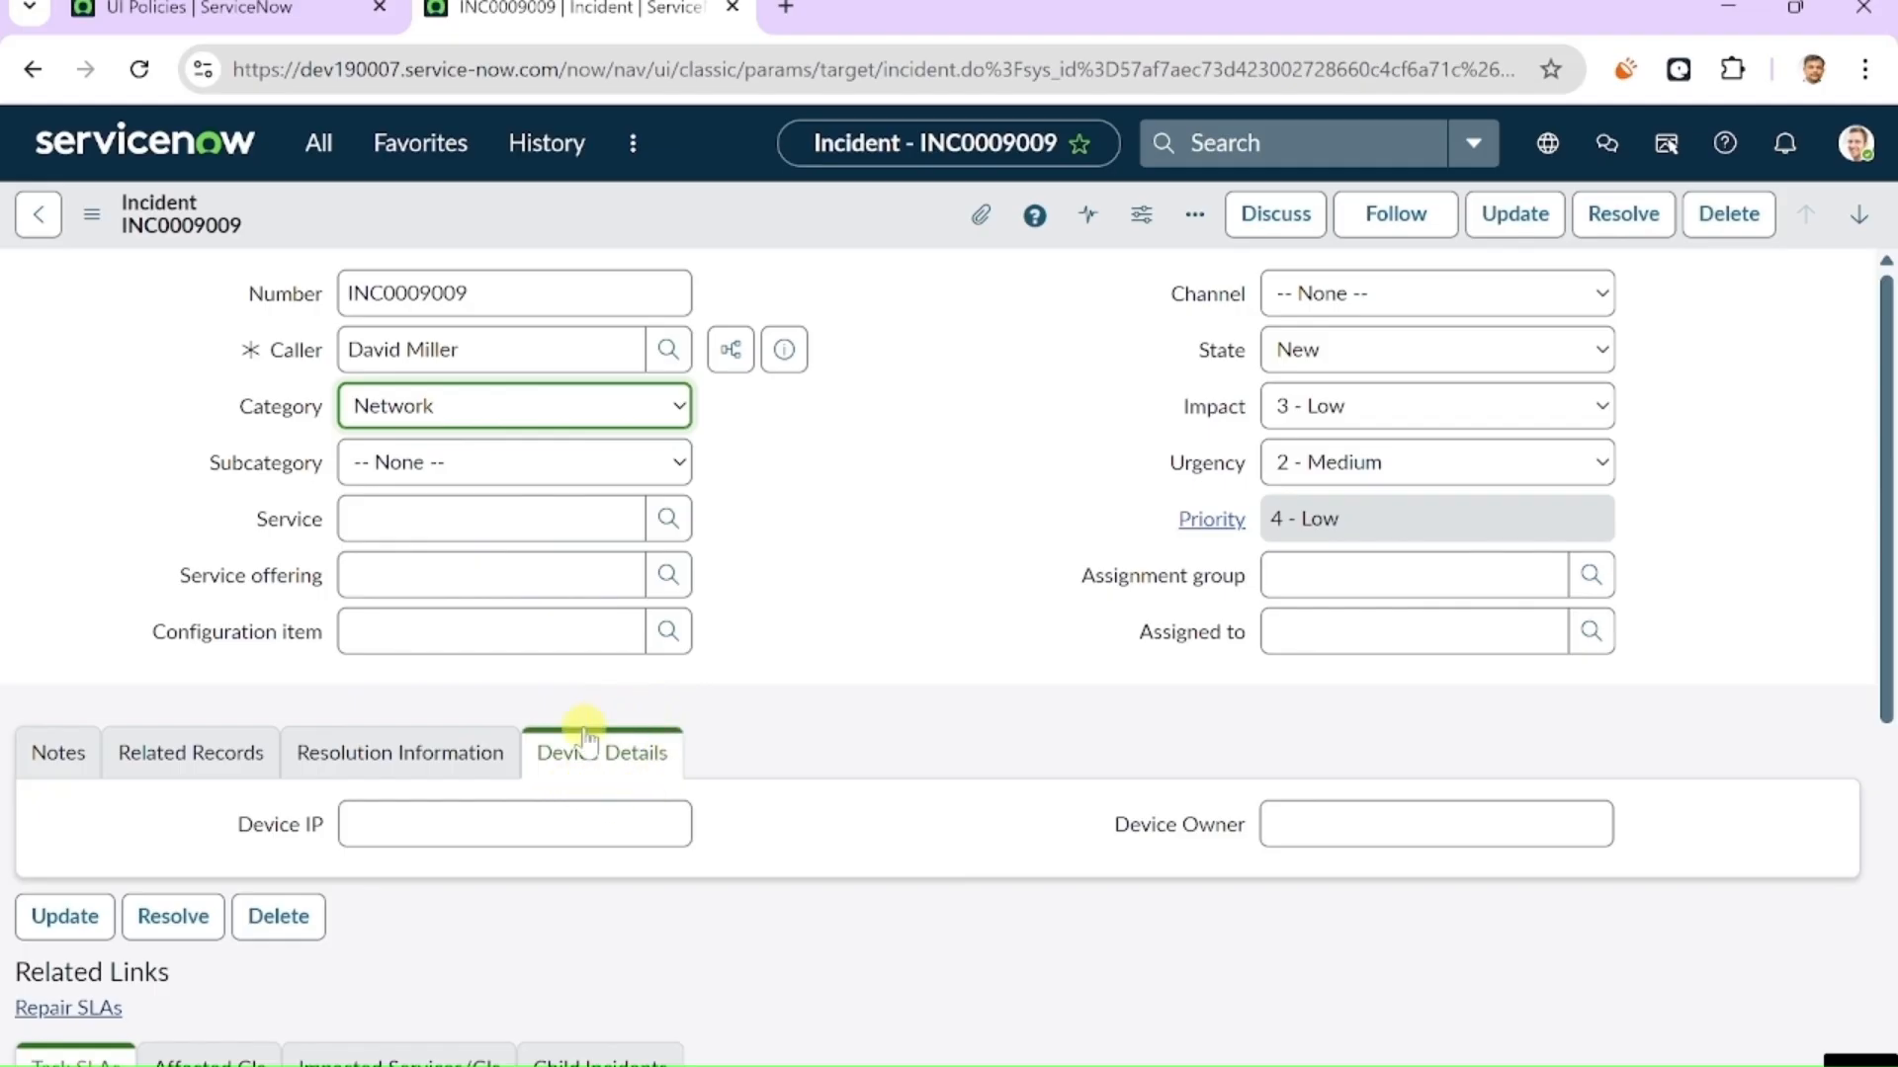
- Reread the Device Details requirement in the notes and set the incident's Category to Database to compare the section's visibility
click(1068, 1065)
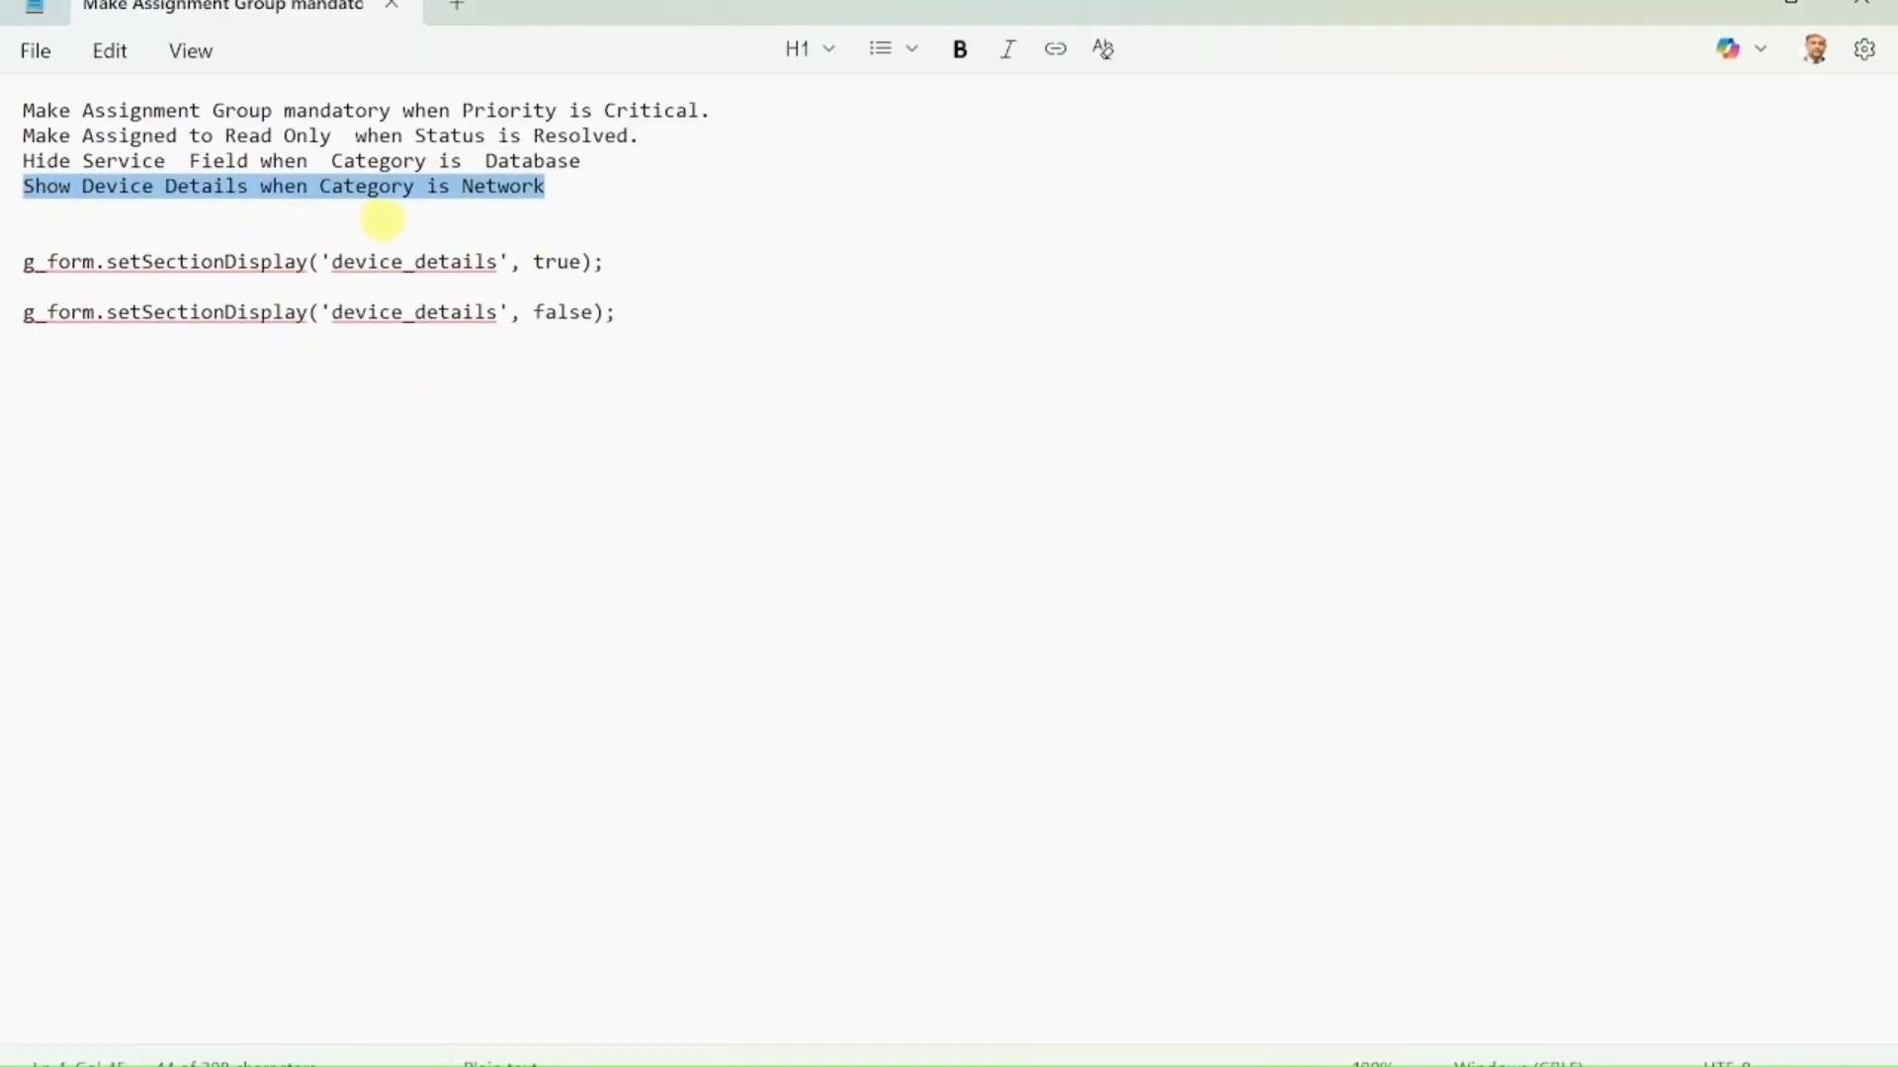
click(1730, 17)
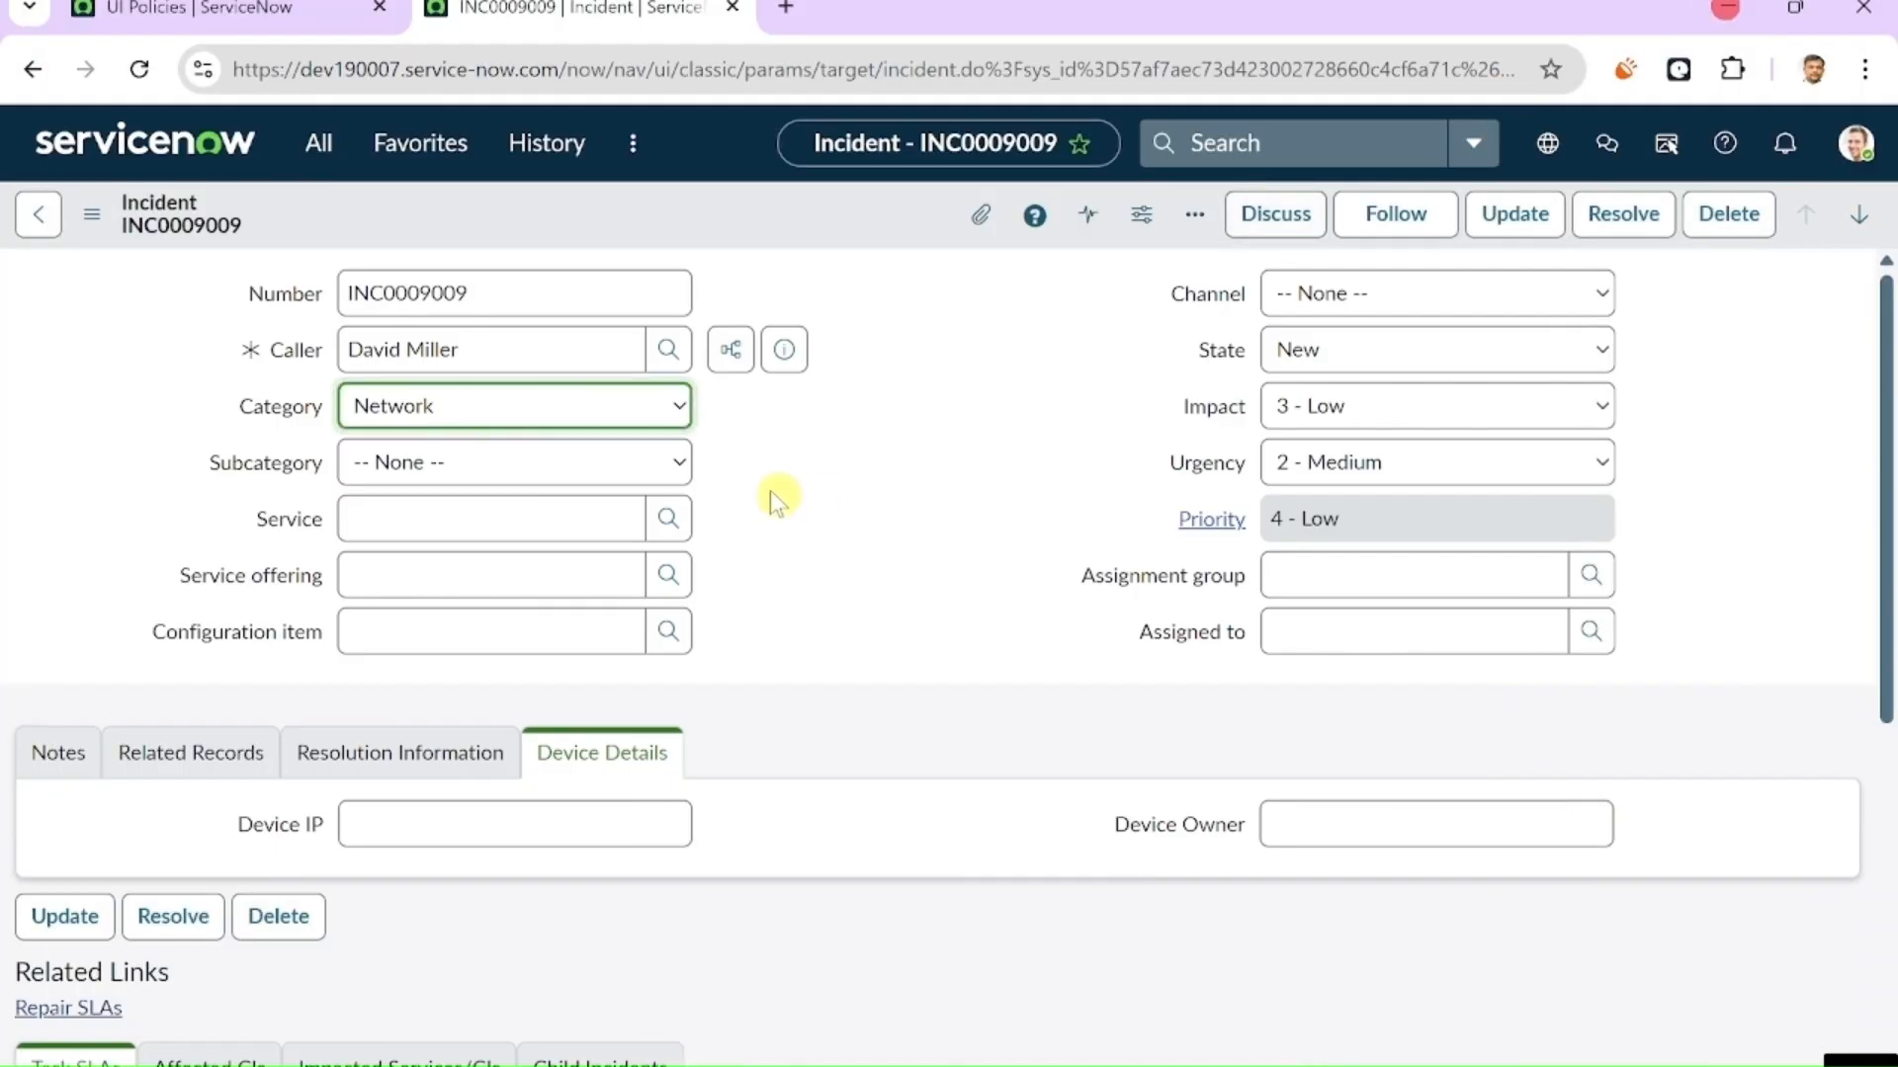
click(454, 406)
click(423, 629)
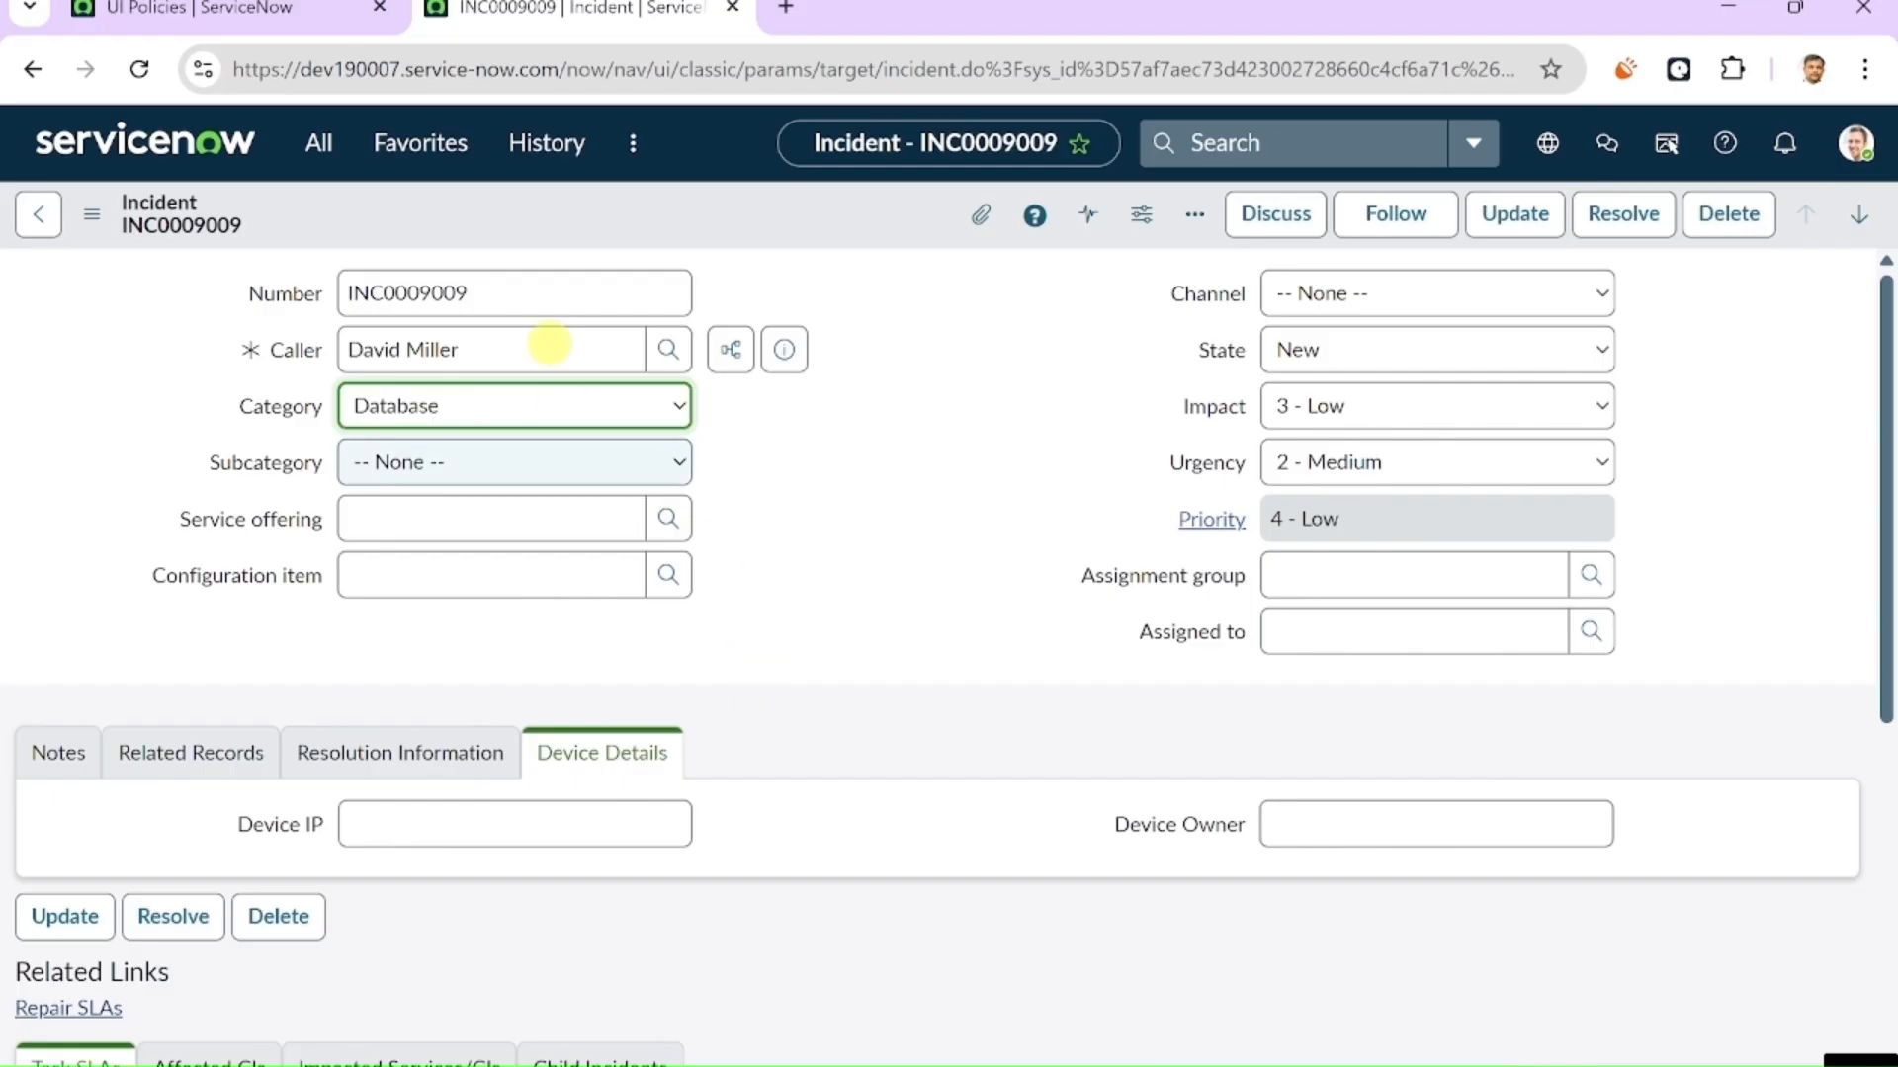
- Open the list of UI policies configured for the Incident form
right_click(759, 239)
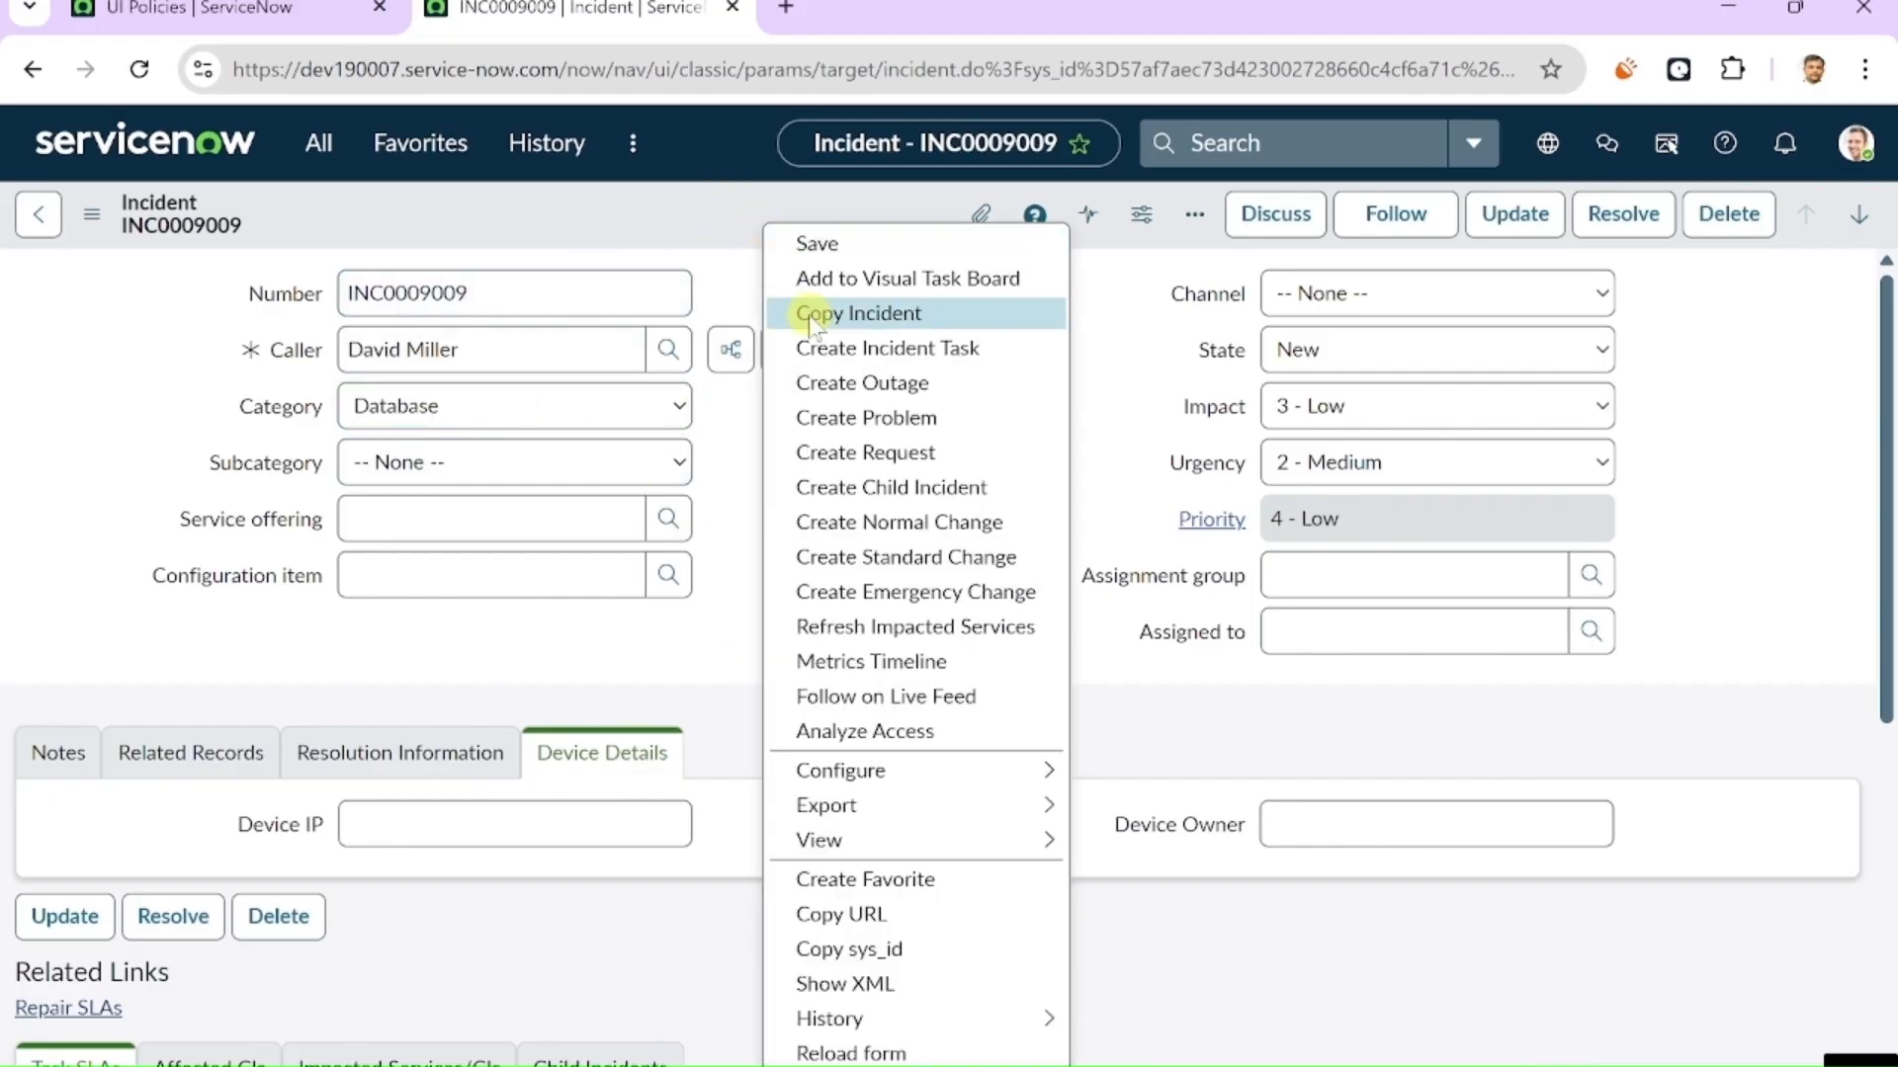
mouse_move(850, 842)
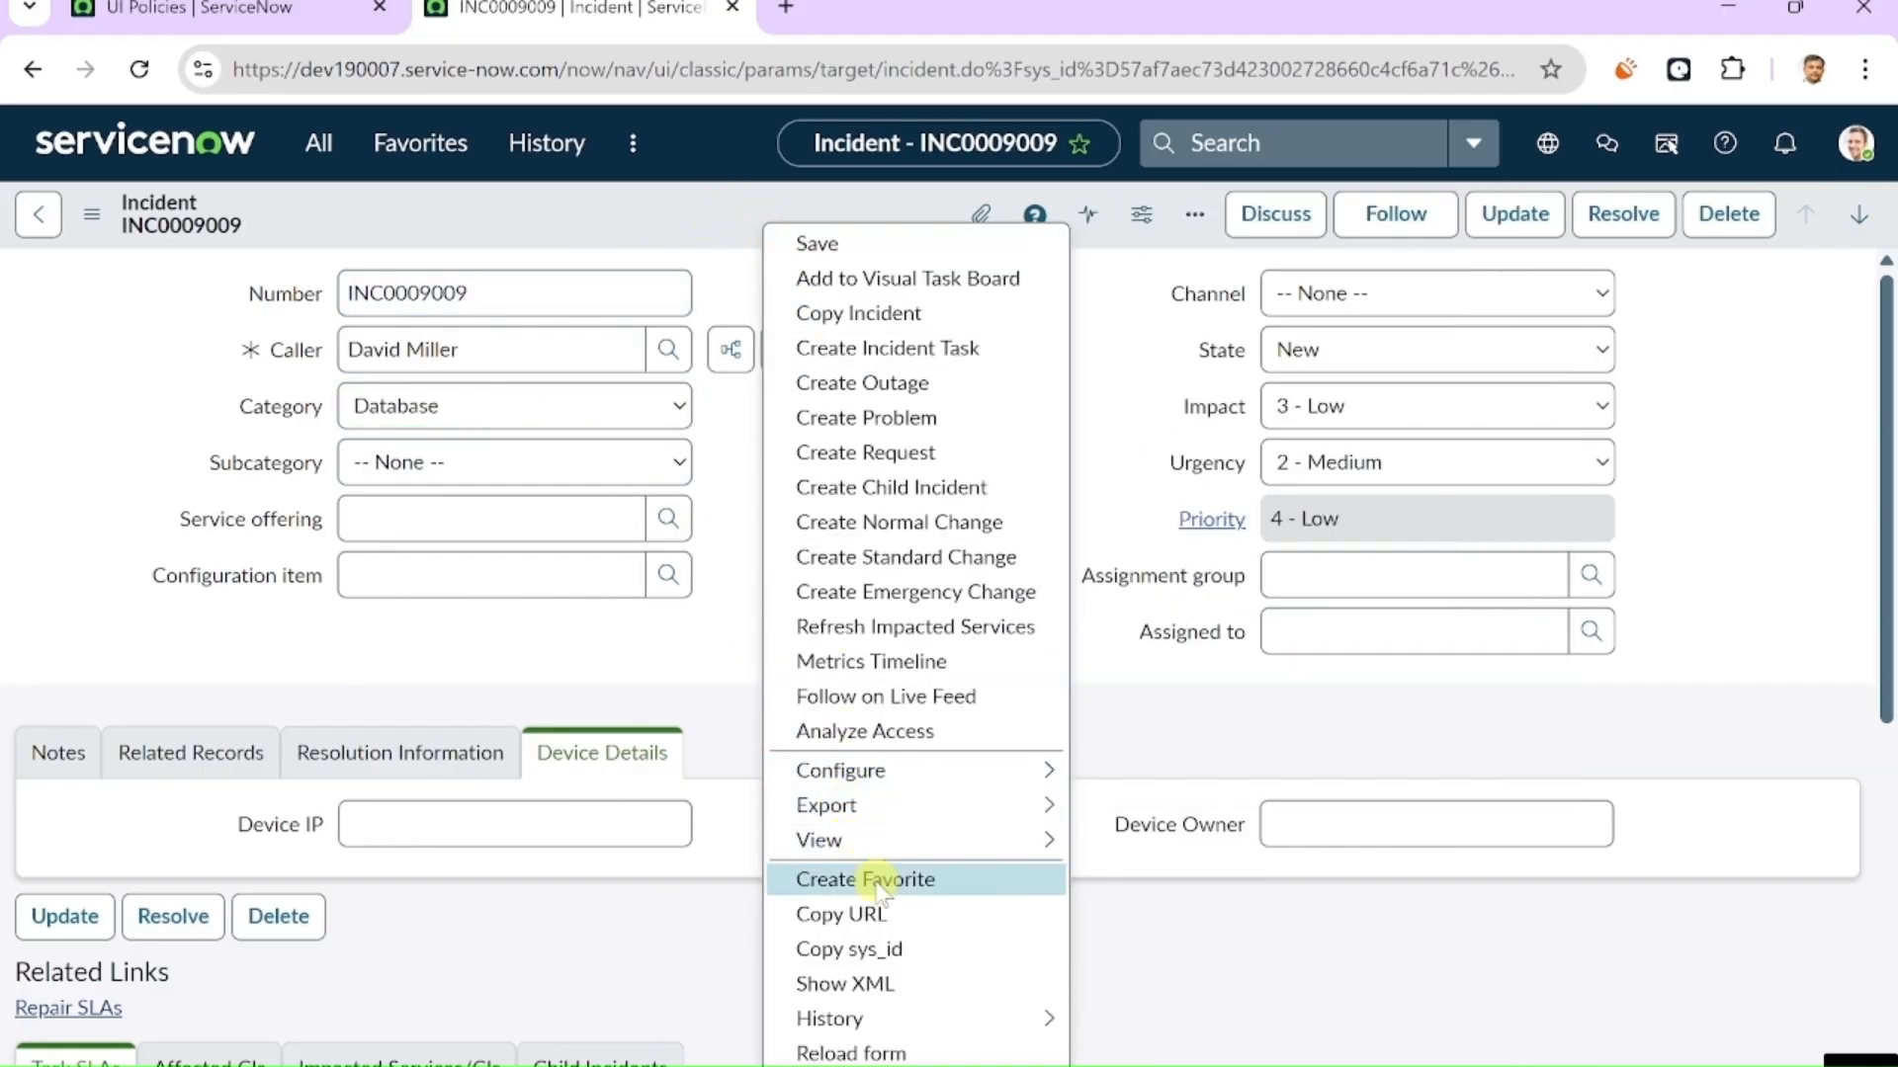
mouse_move(929, 771)
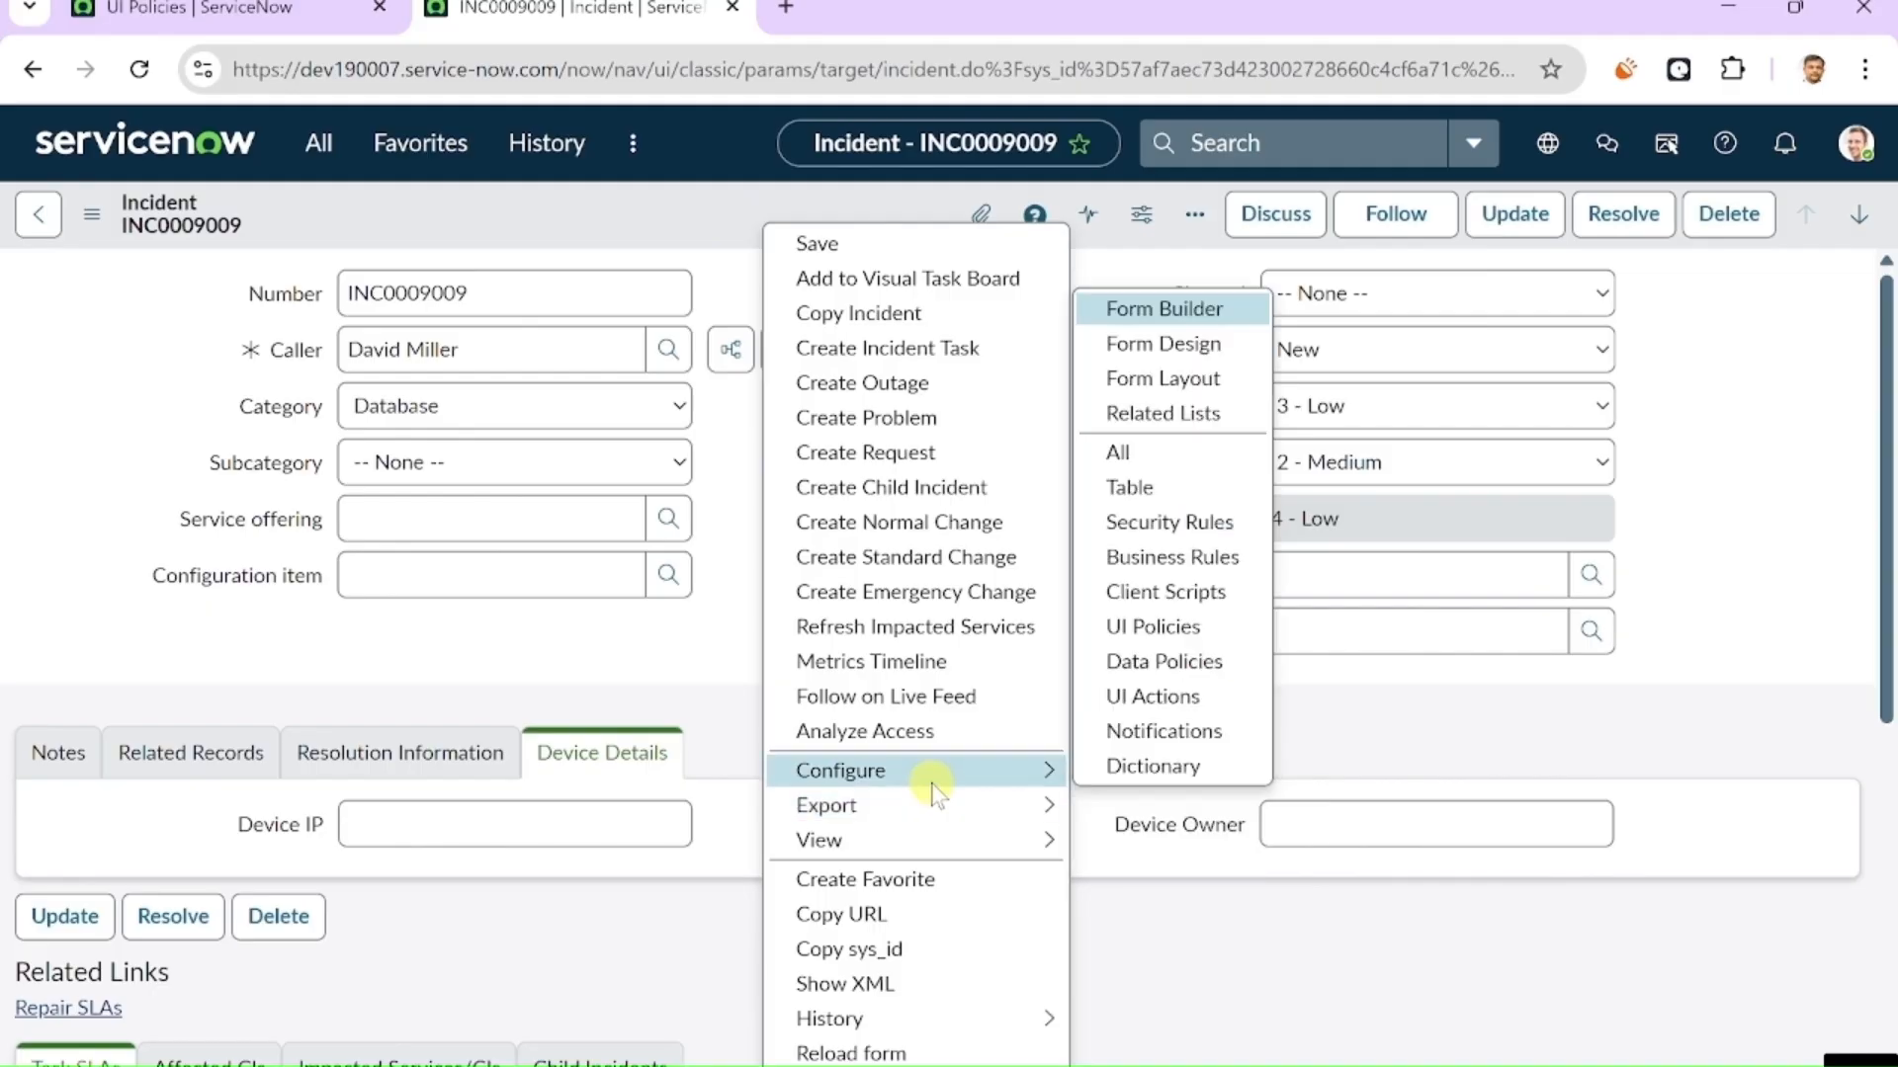
click(1196, 633)
click(1081, 258)
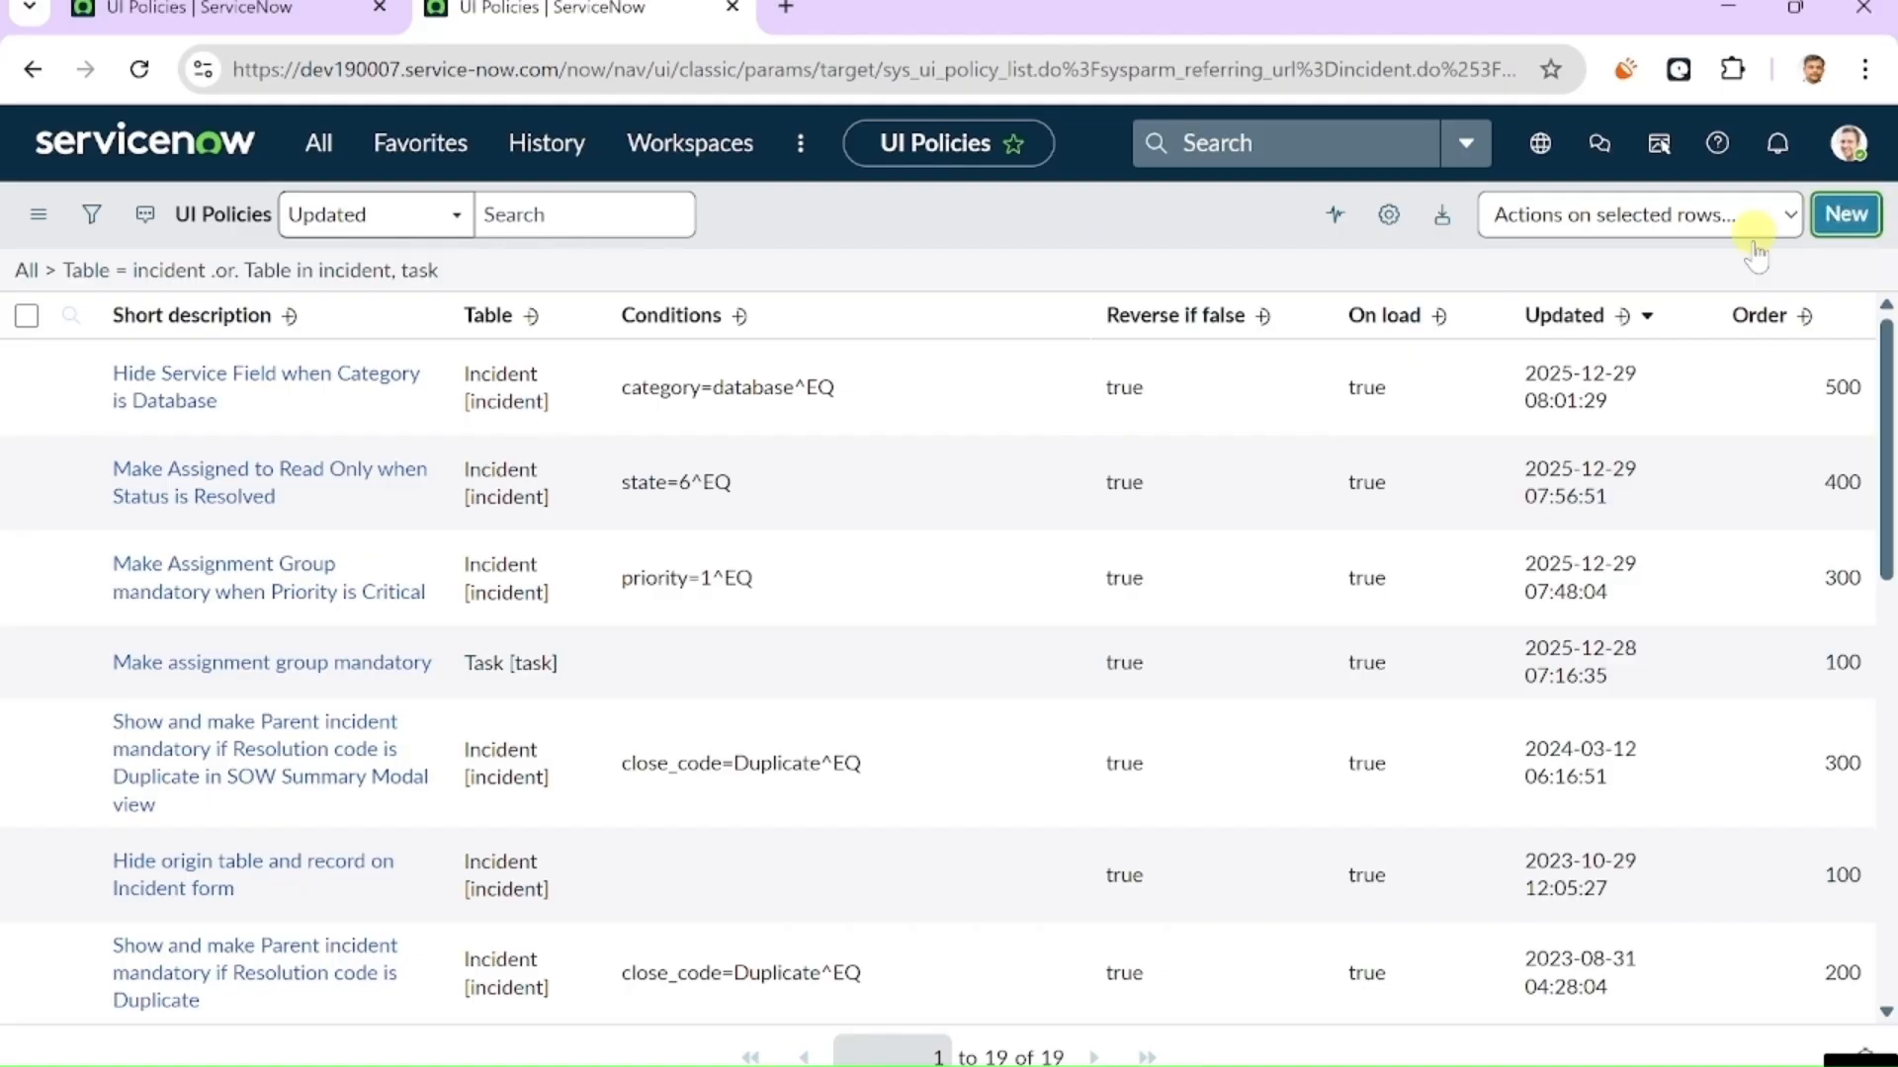
- Create a new UI policy with the short description "Show Device Details when Category is Network" from the notes and order 600
click(1048, 1065)
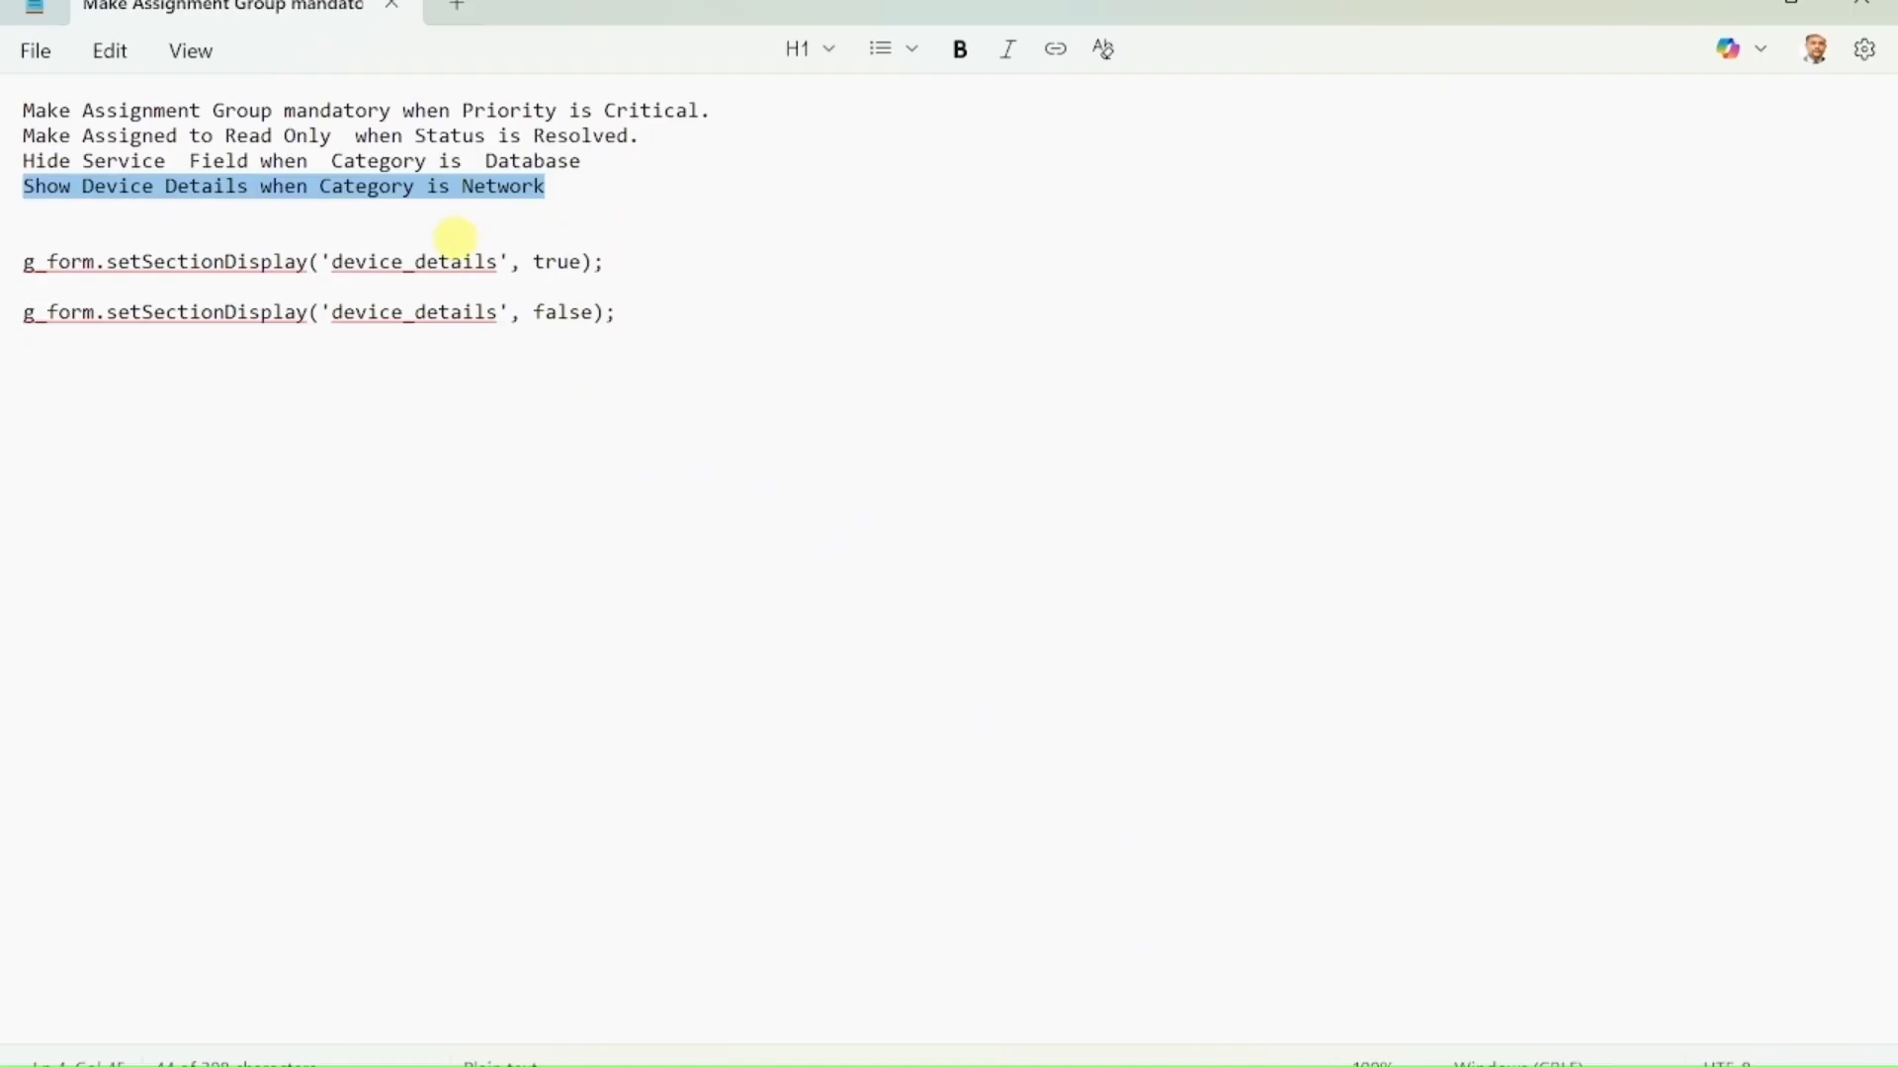
click(1725, 4)
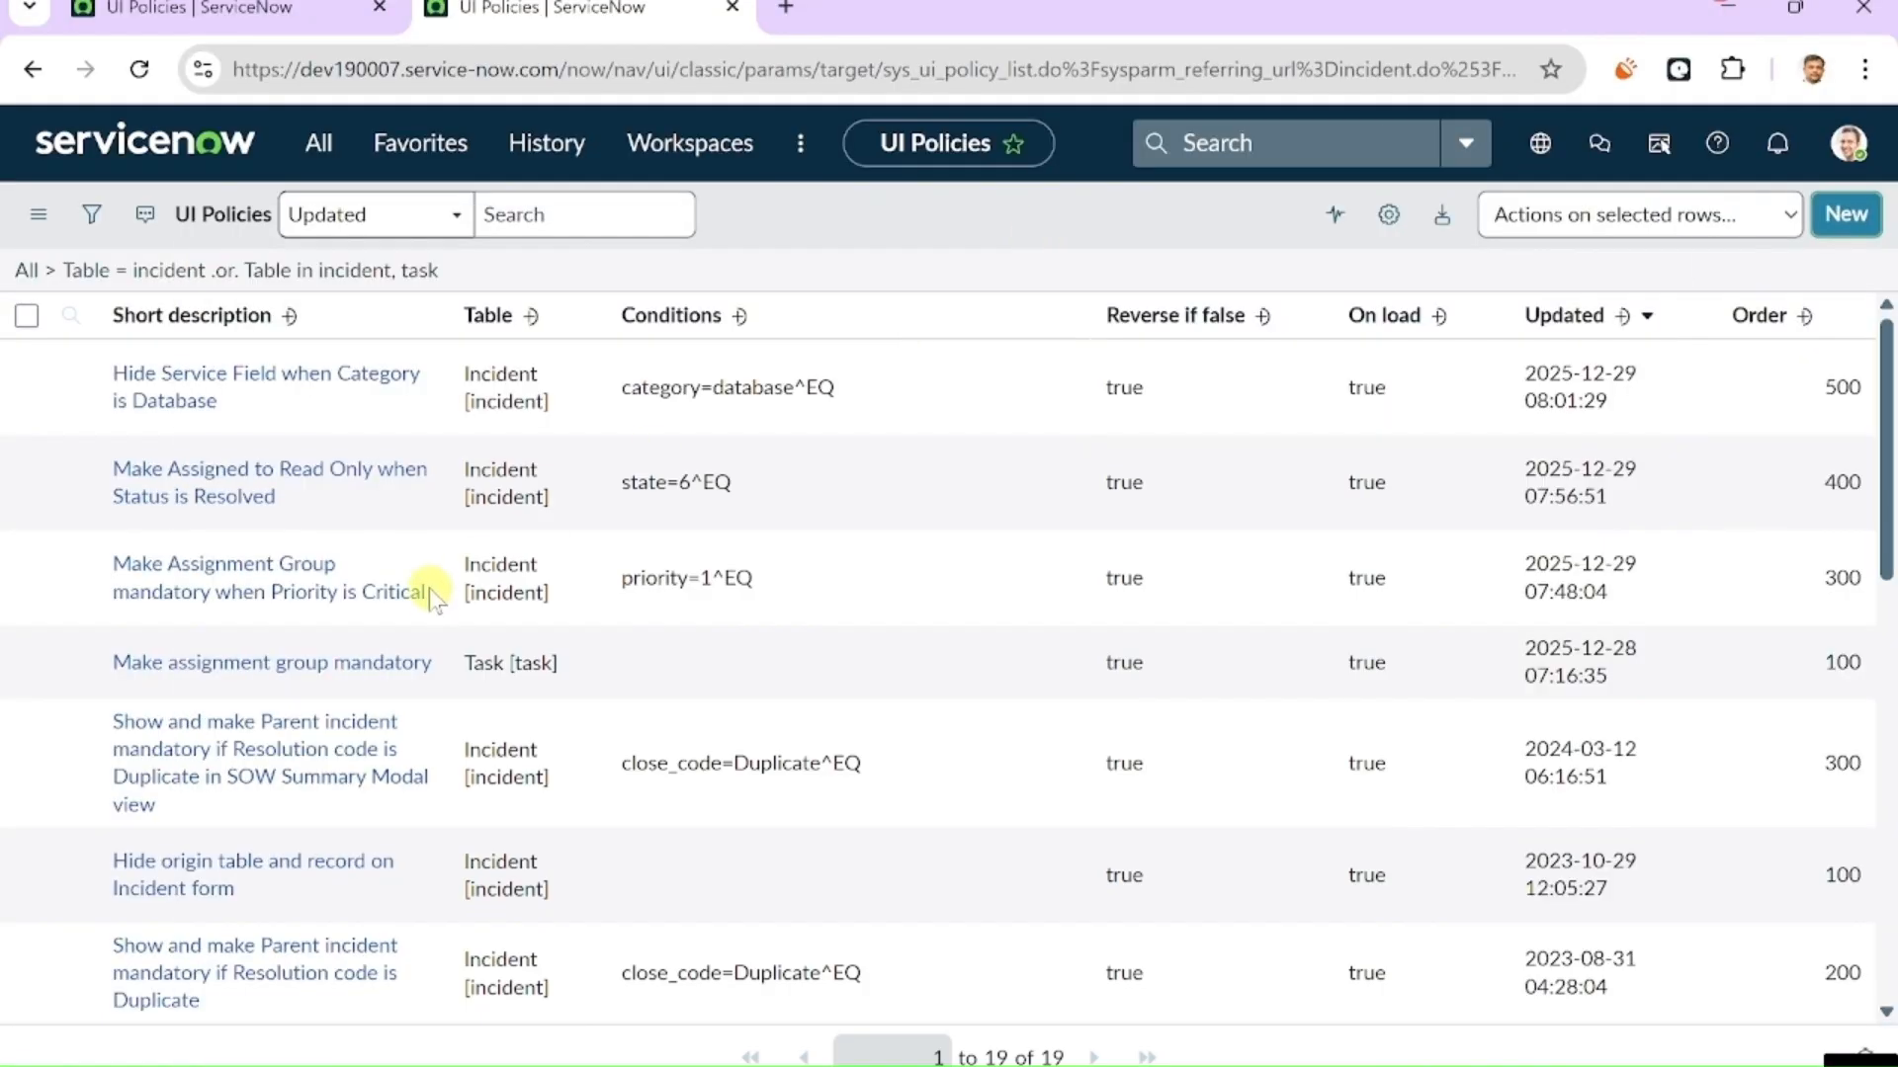
click(1841, 214)
click(434, 613)
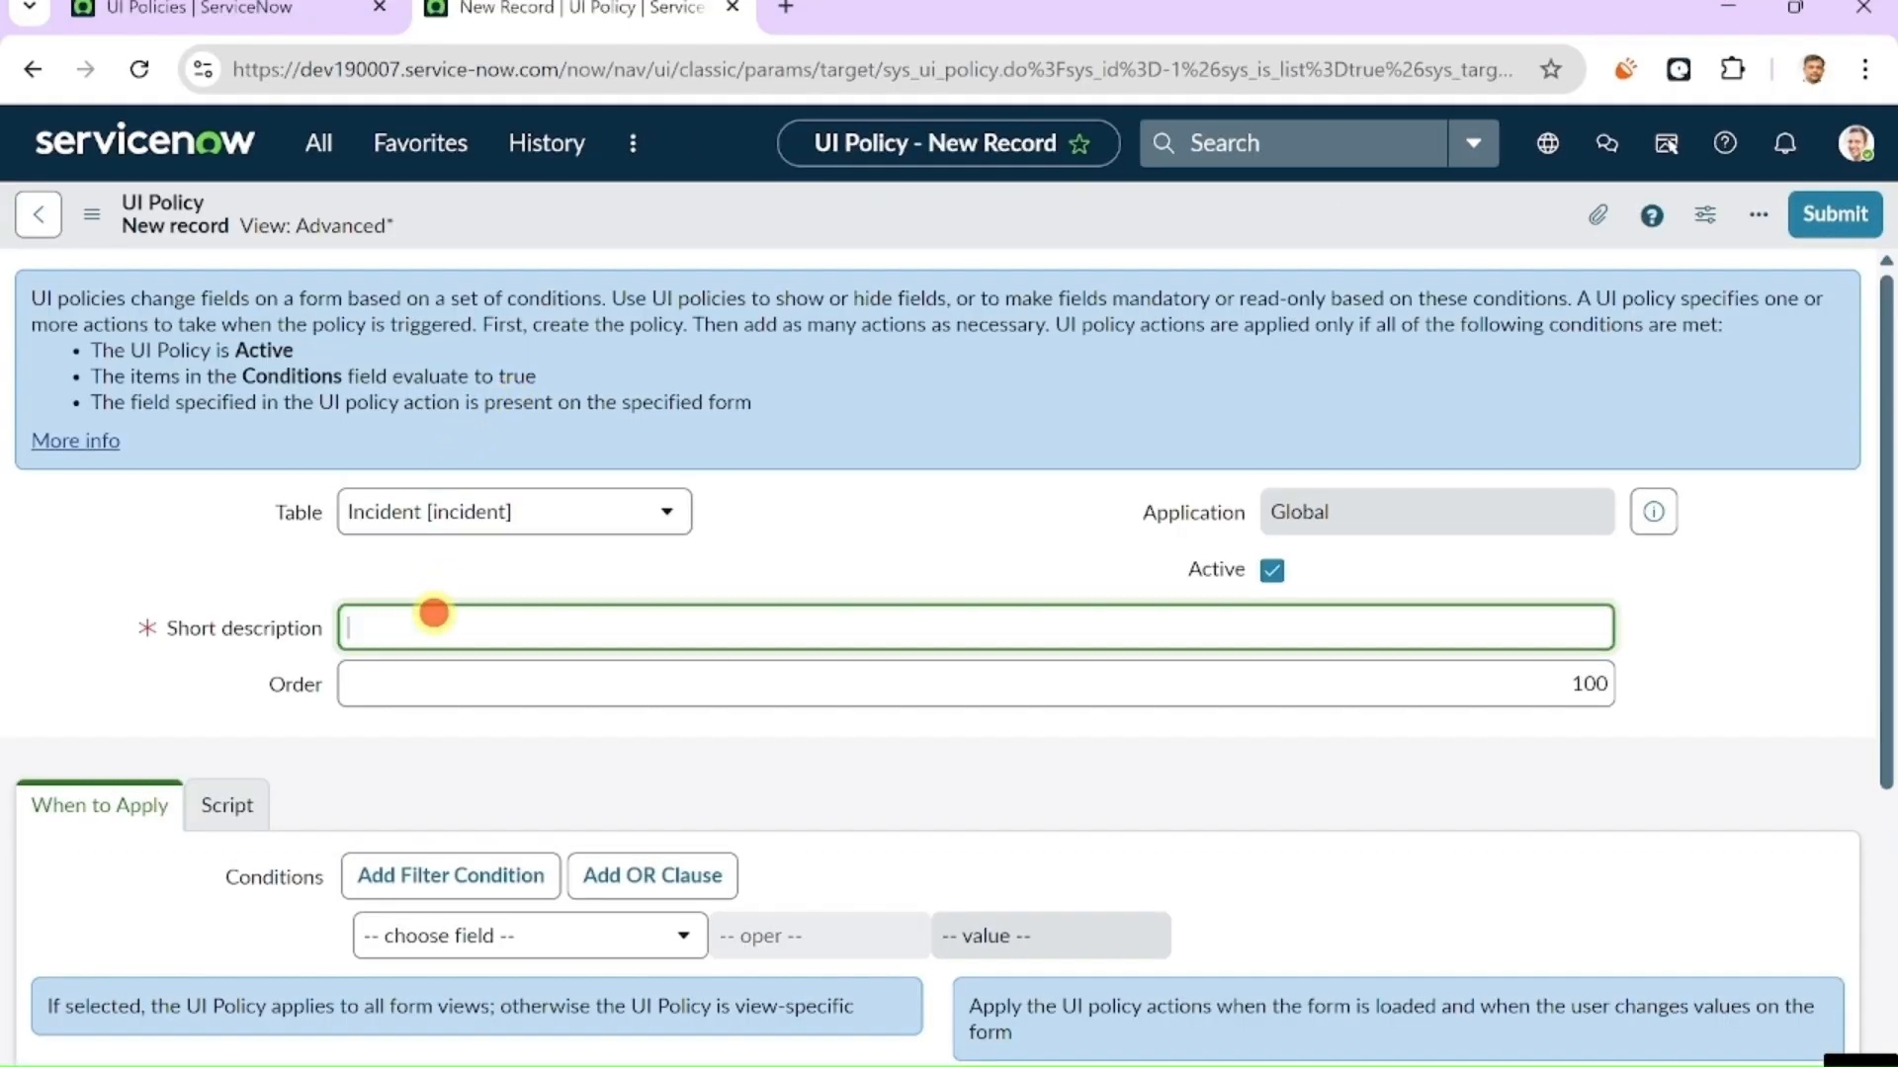
text(Show Device Details when Category is Network)
click(1585, 684)
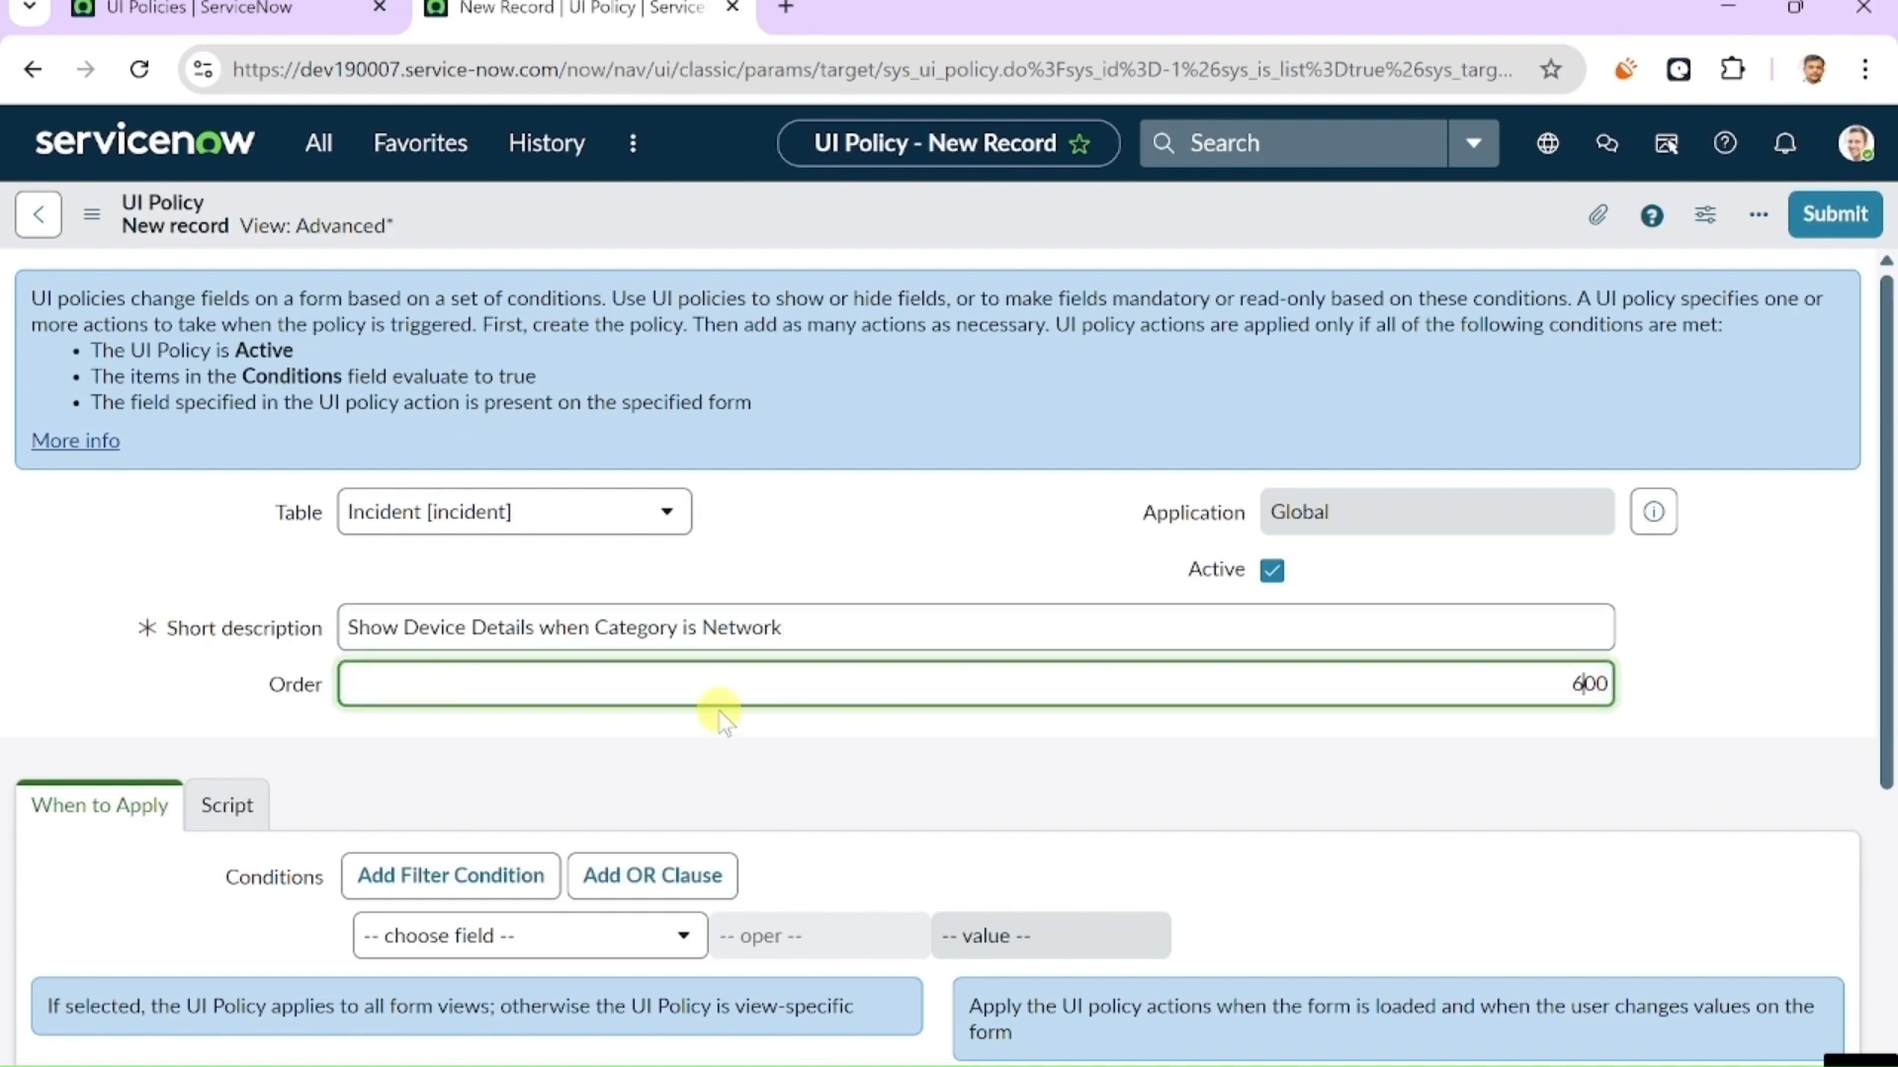
- Enable Run scripts for the new UI policy
scroll(692, 691, down, 3)
scroll(797, 572, up, 3)
click(230, 806)
scroll(380, 781, down, 2)
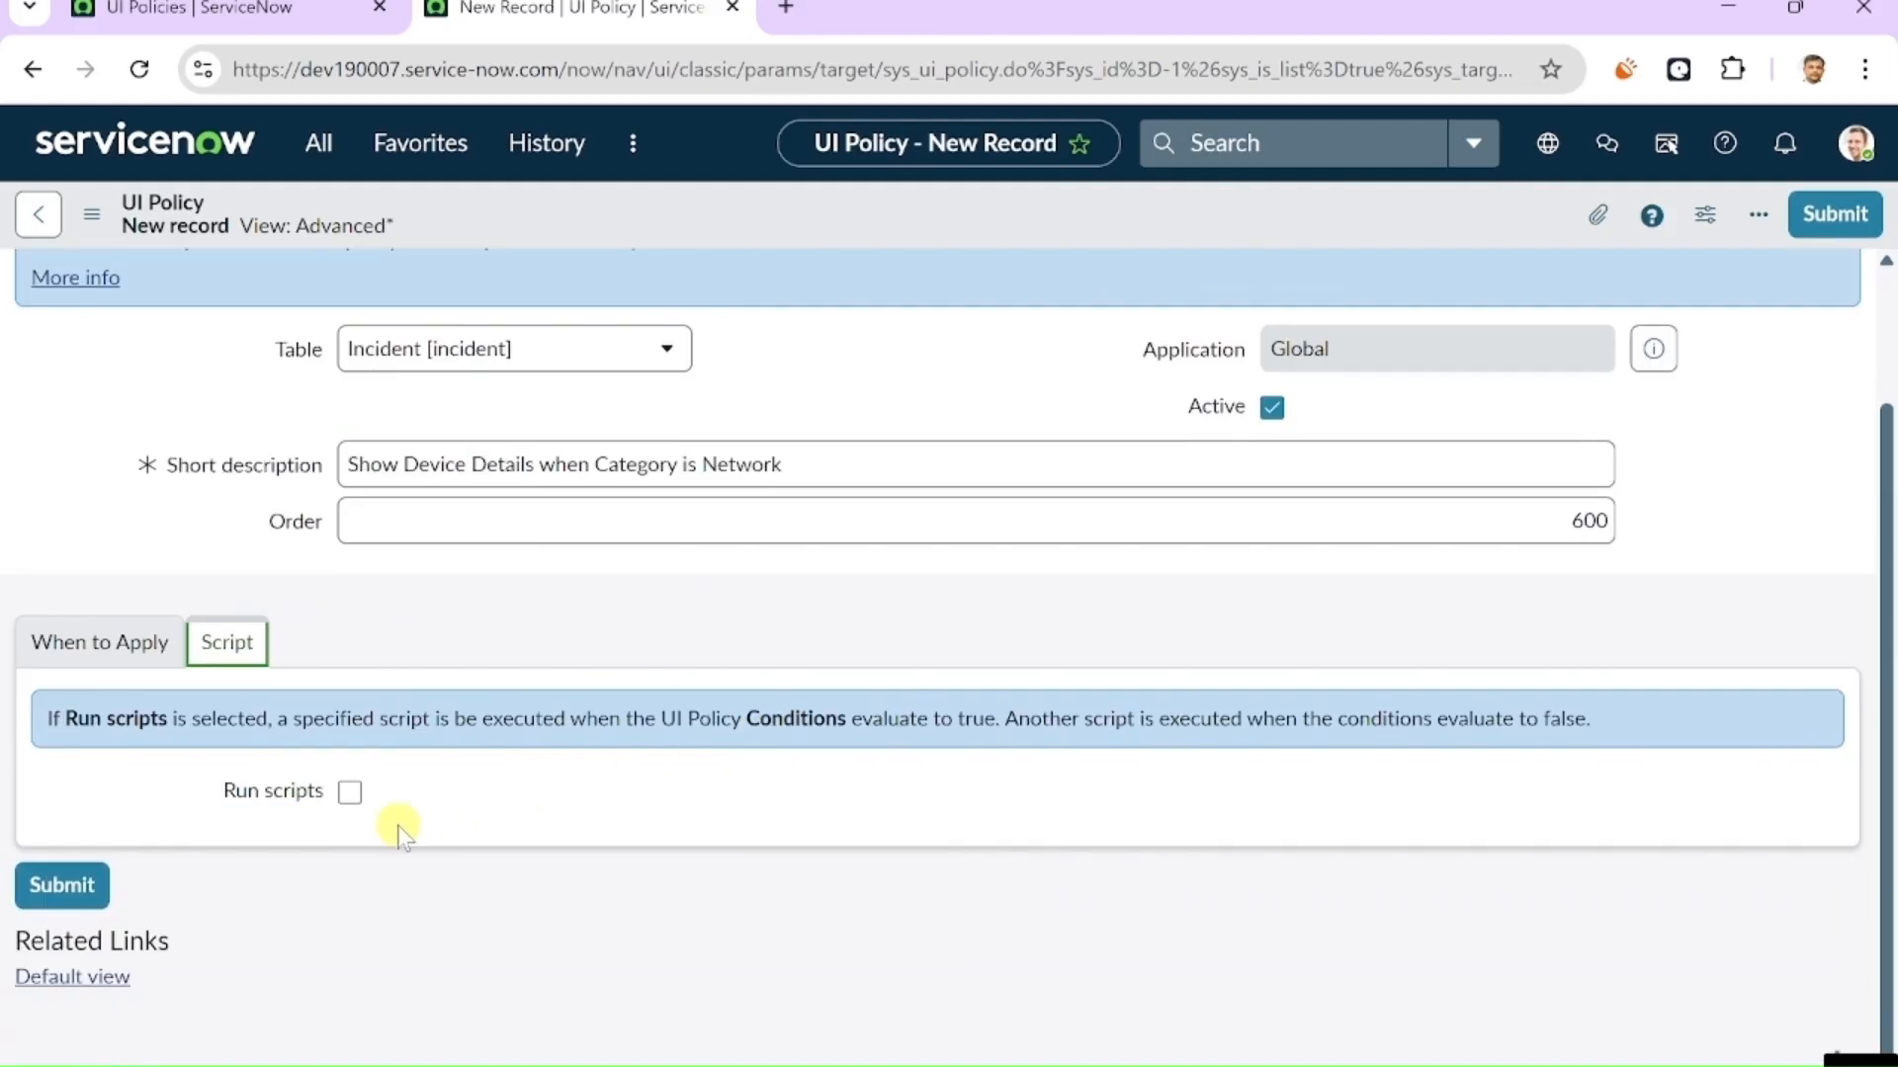
click(351, 793)
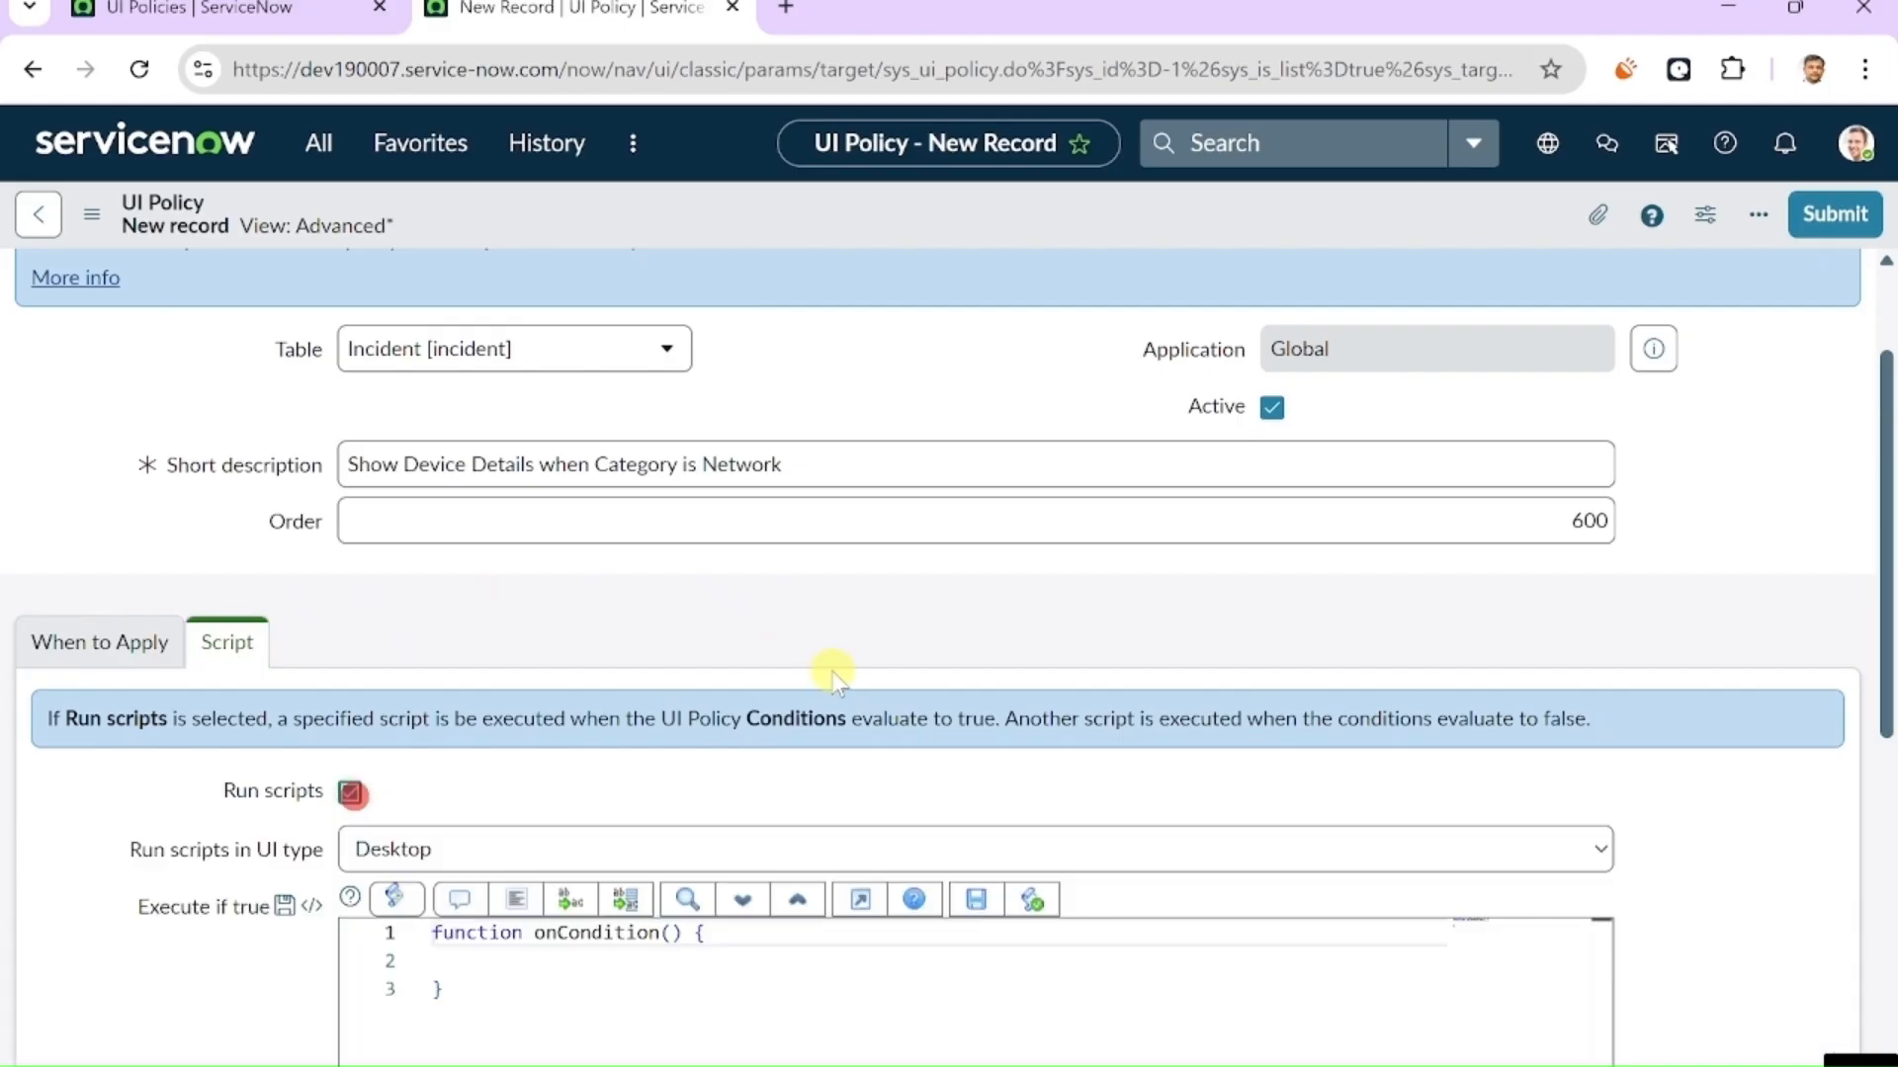
- Add g_form.setSectionDisplay('device_details', true); from the notes to the body of the Execute if true script
scroll(835, 682, down, 3)
click(450, 664)
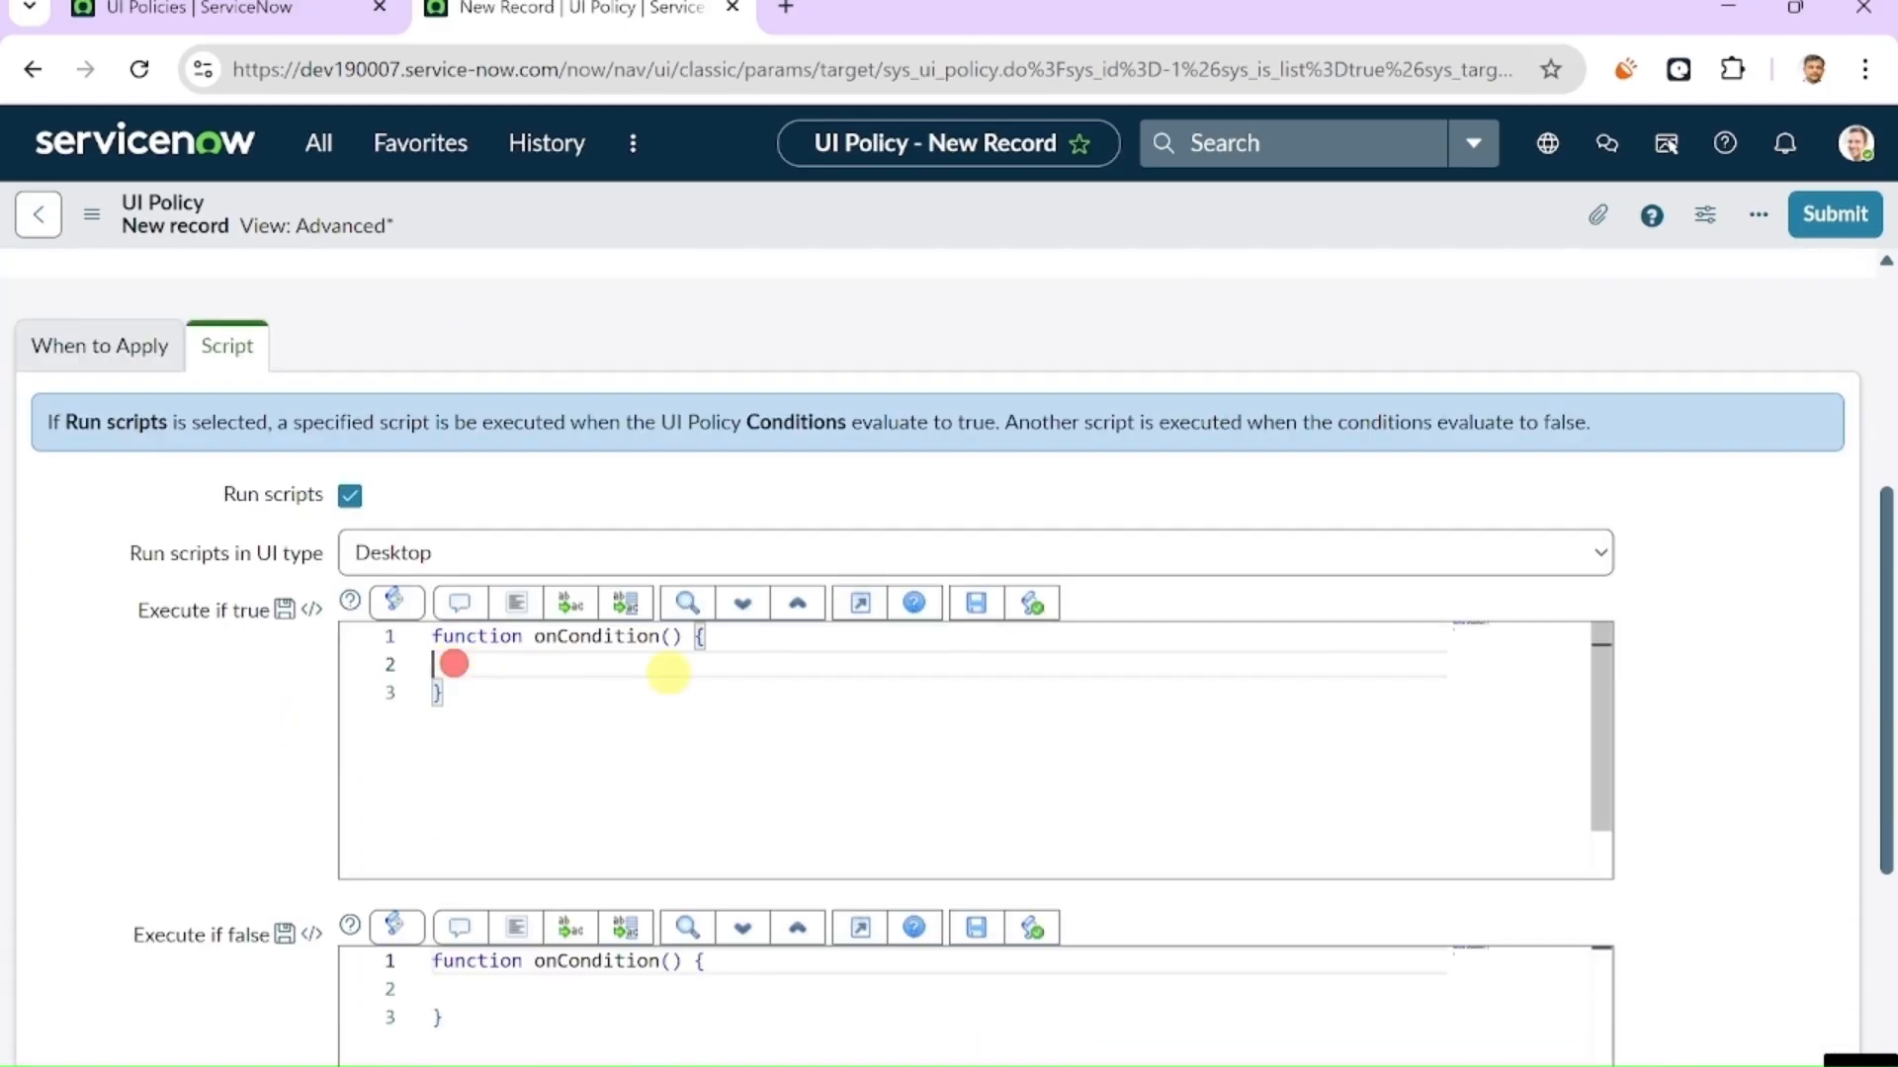
key(alt+Tab)
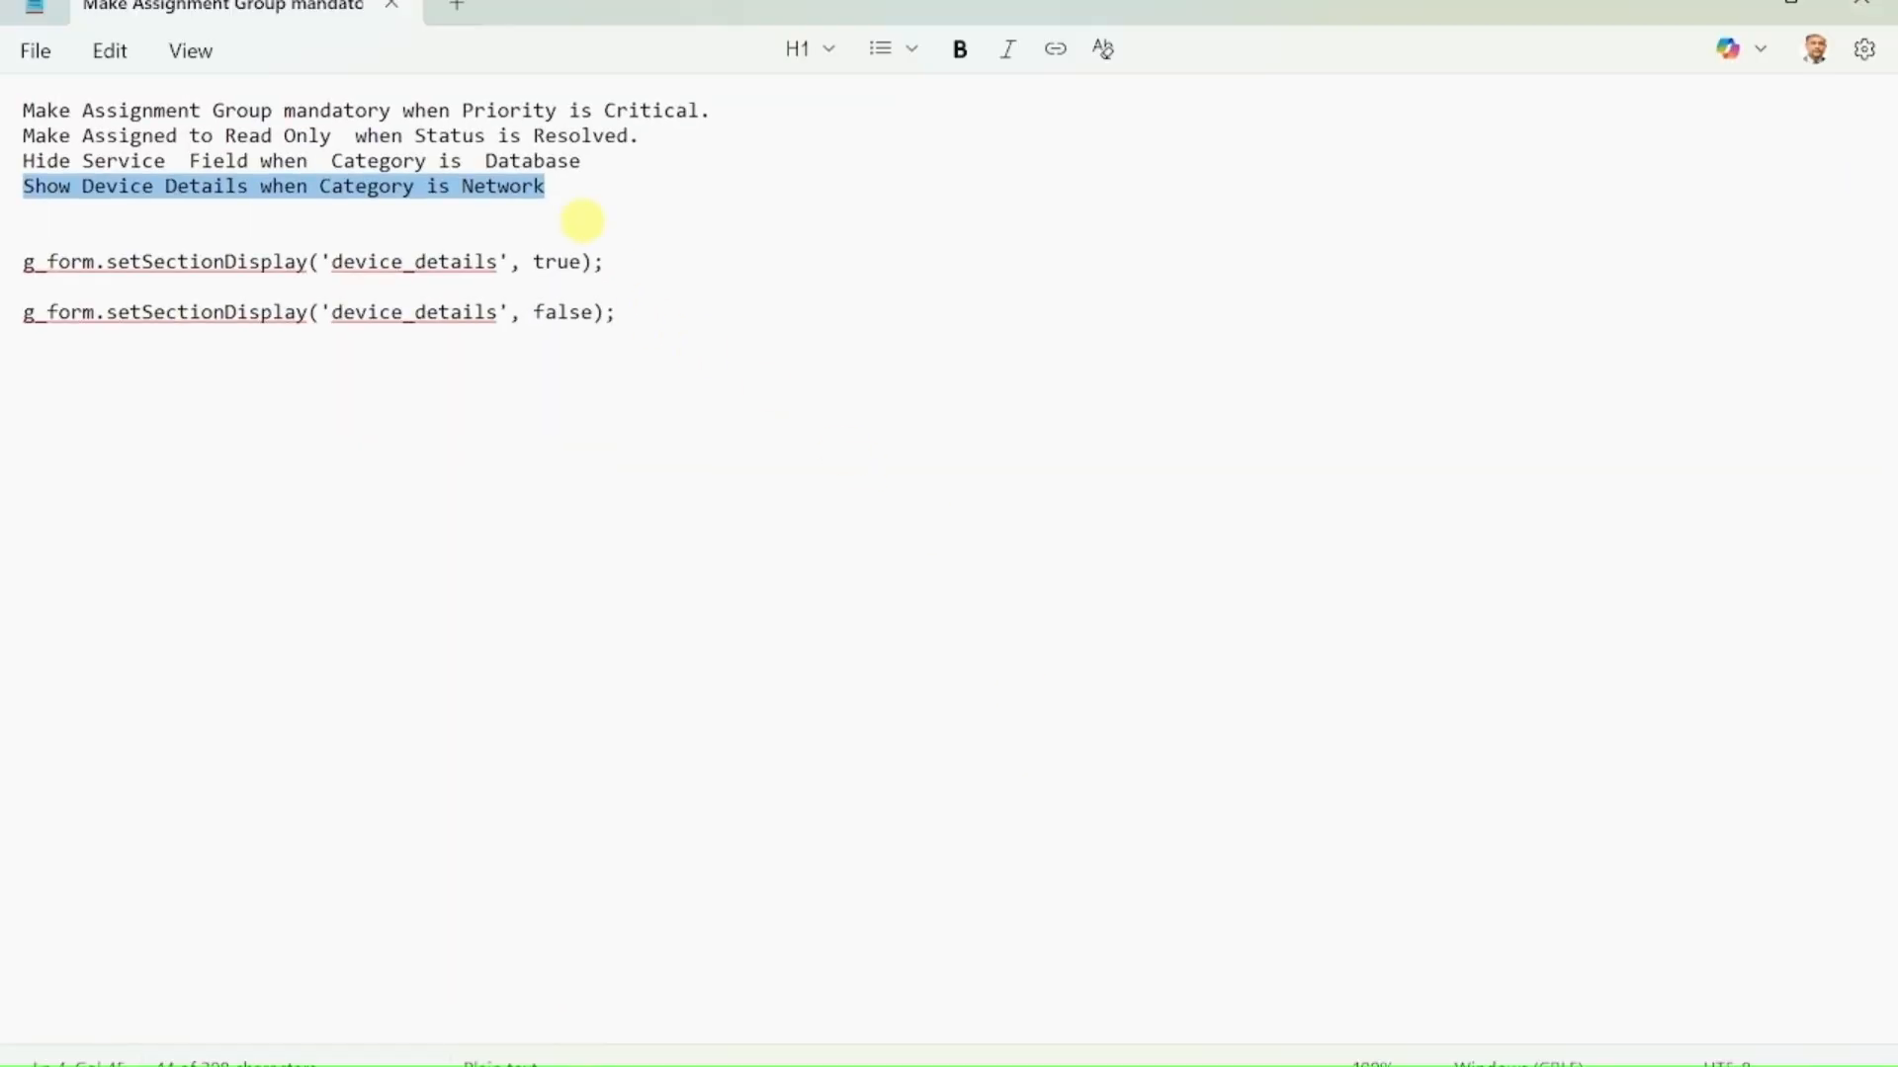
drag(645, 269, 49, 262)
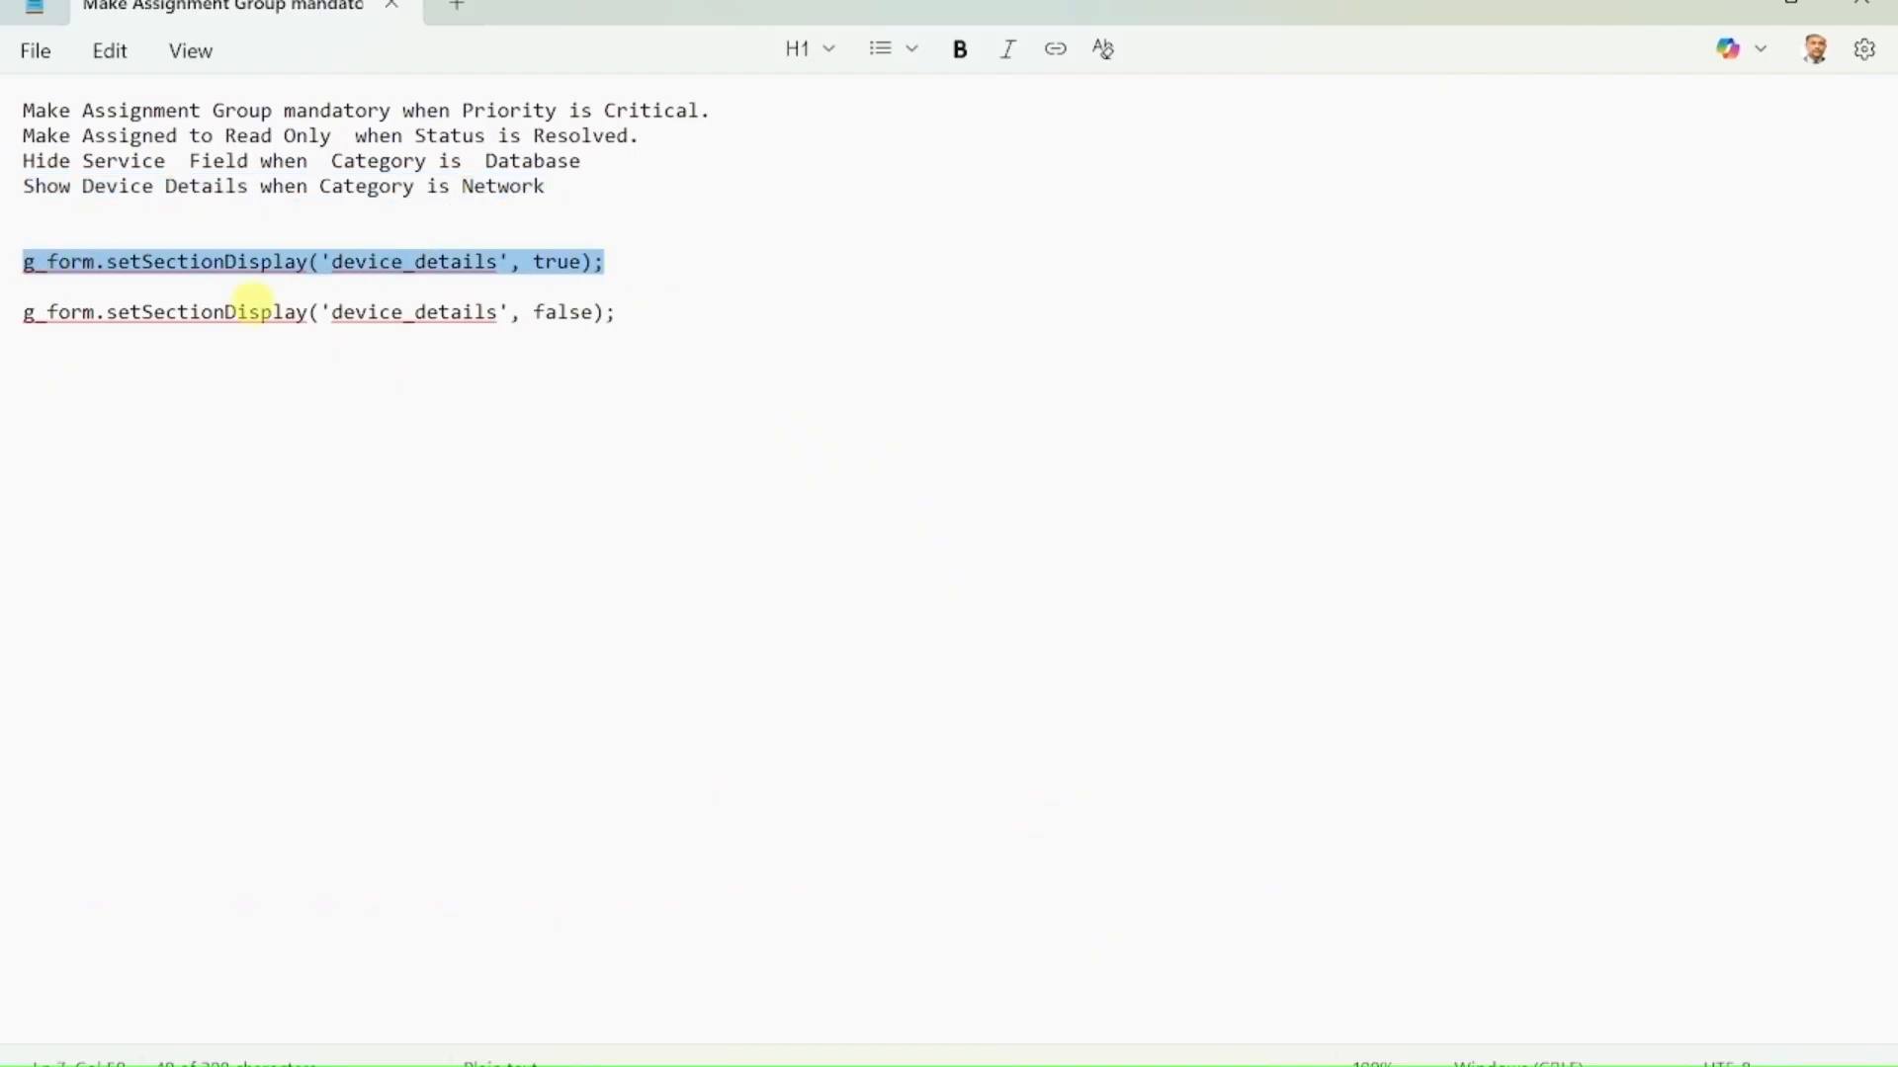
click(1747, 18)
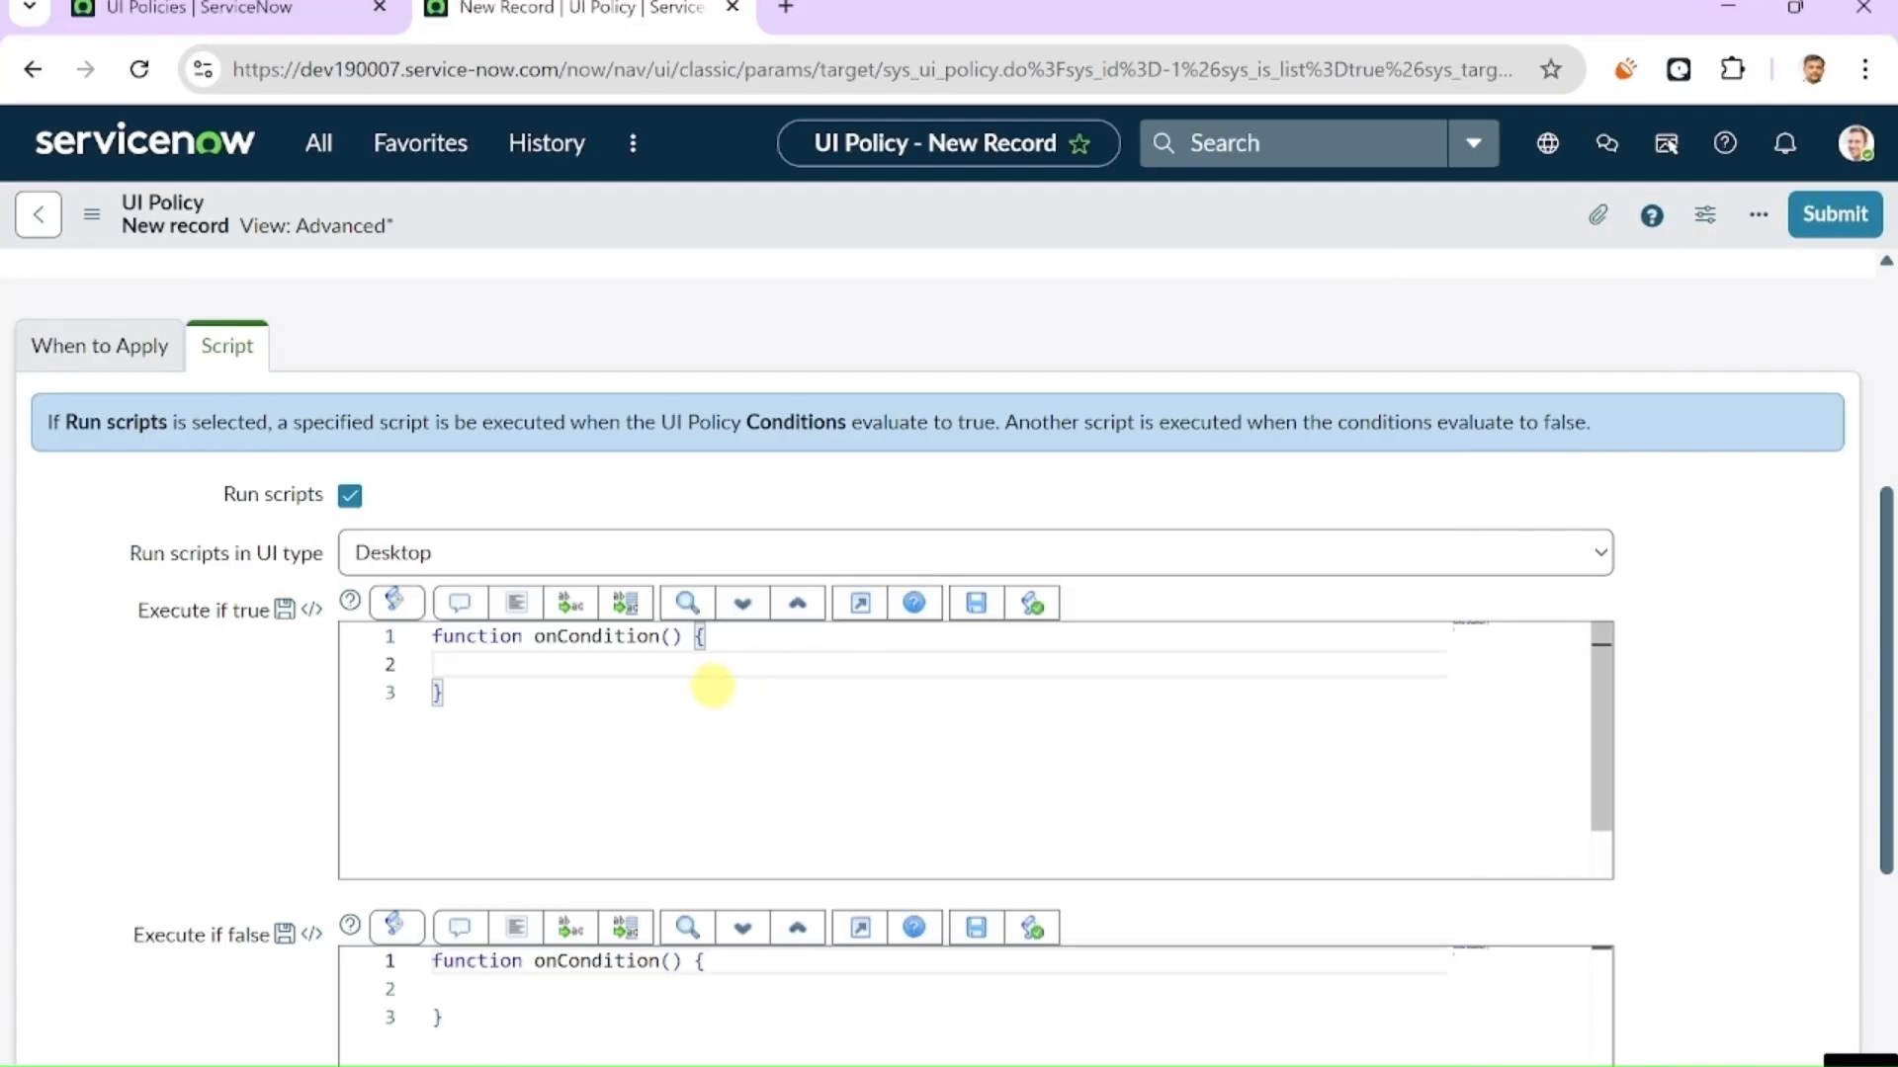
text(g_form.setSectionDisplay('device_details', true);)
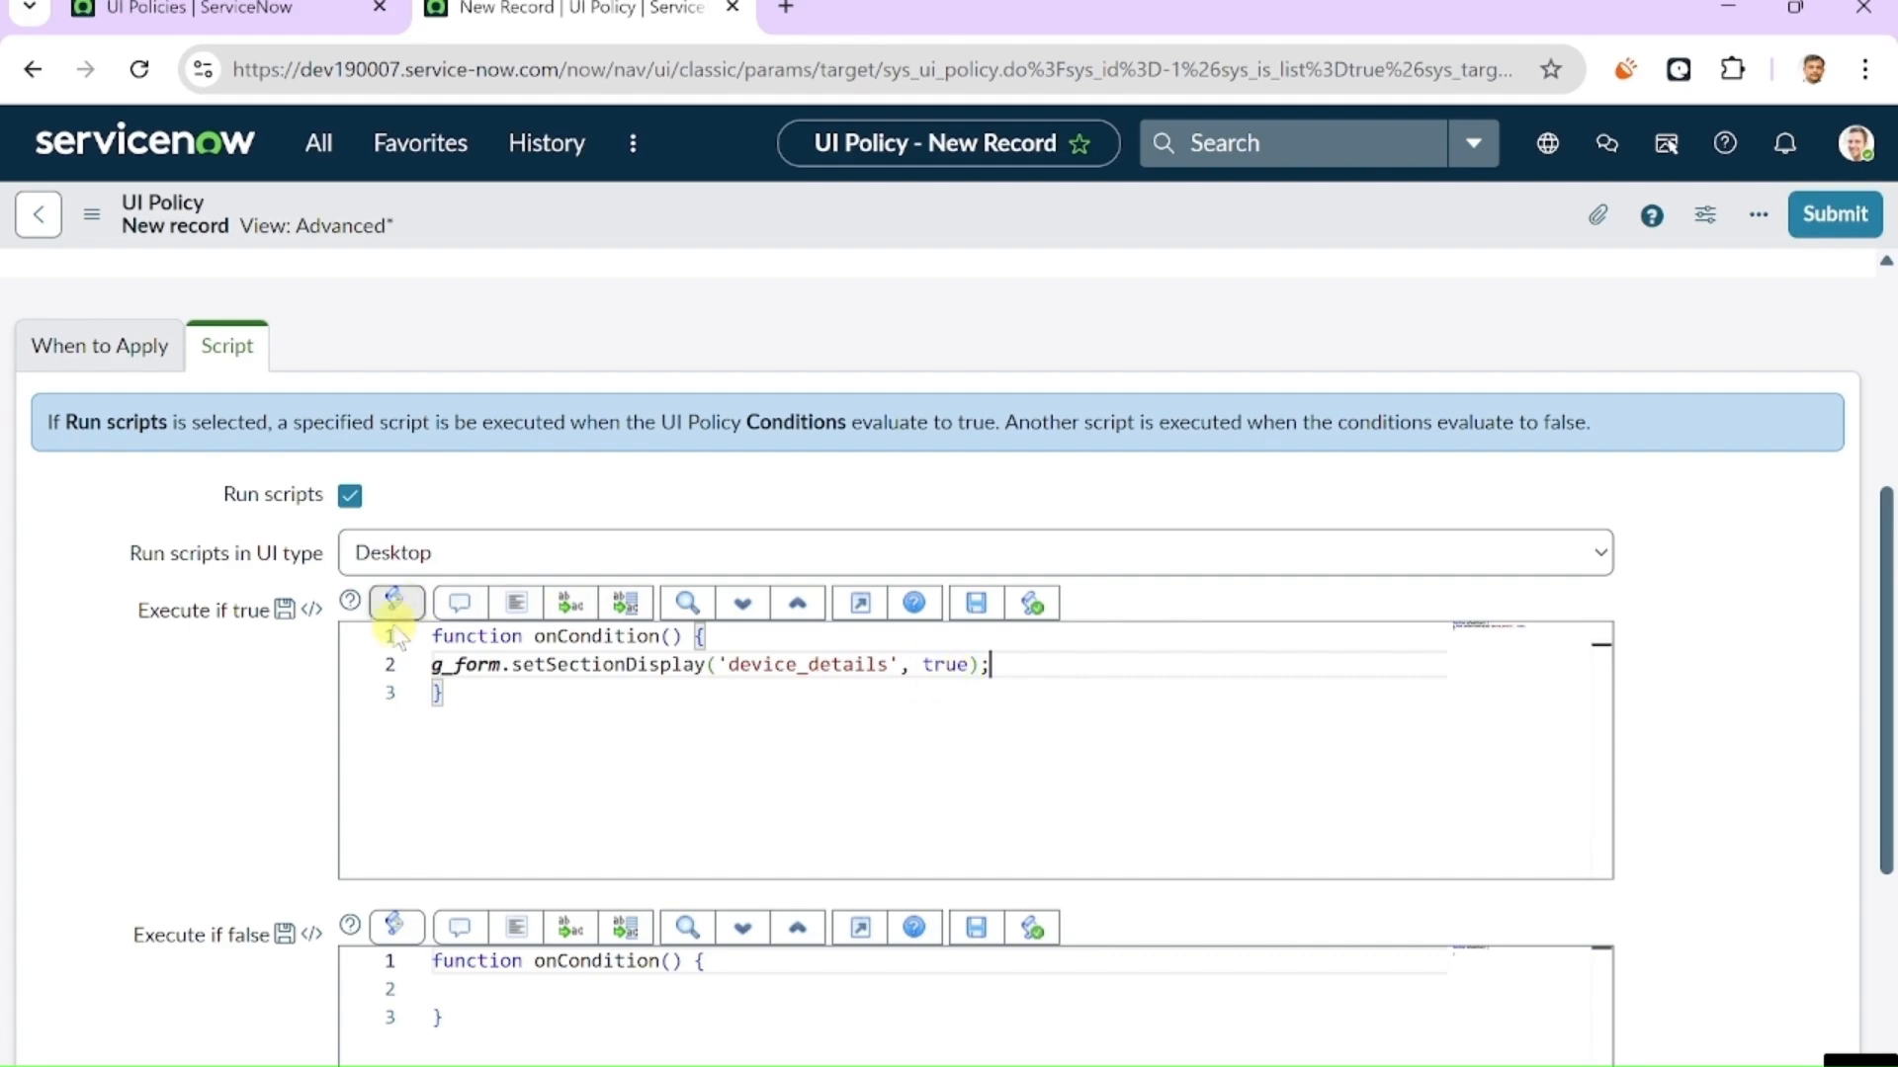
- Set Run scripts in UI type to All
scroll(682, 727, down, 1)
scroll(682, 726, up, 1)
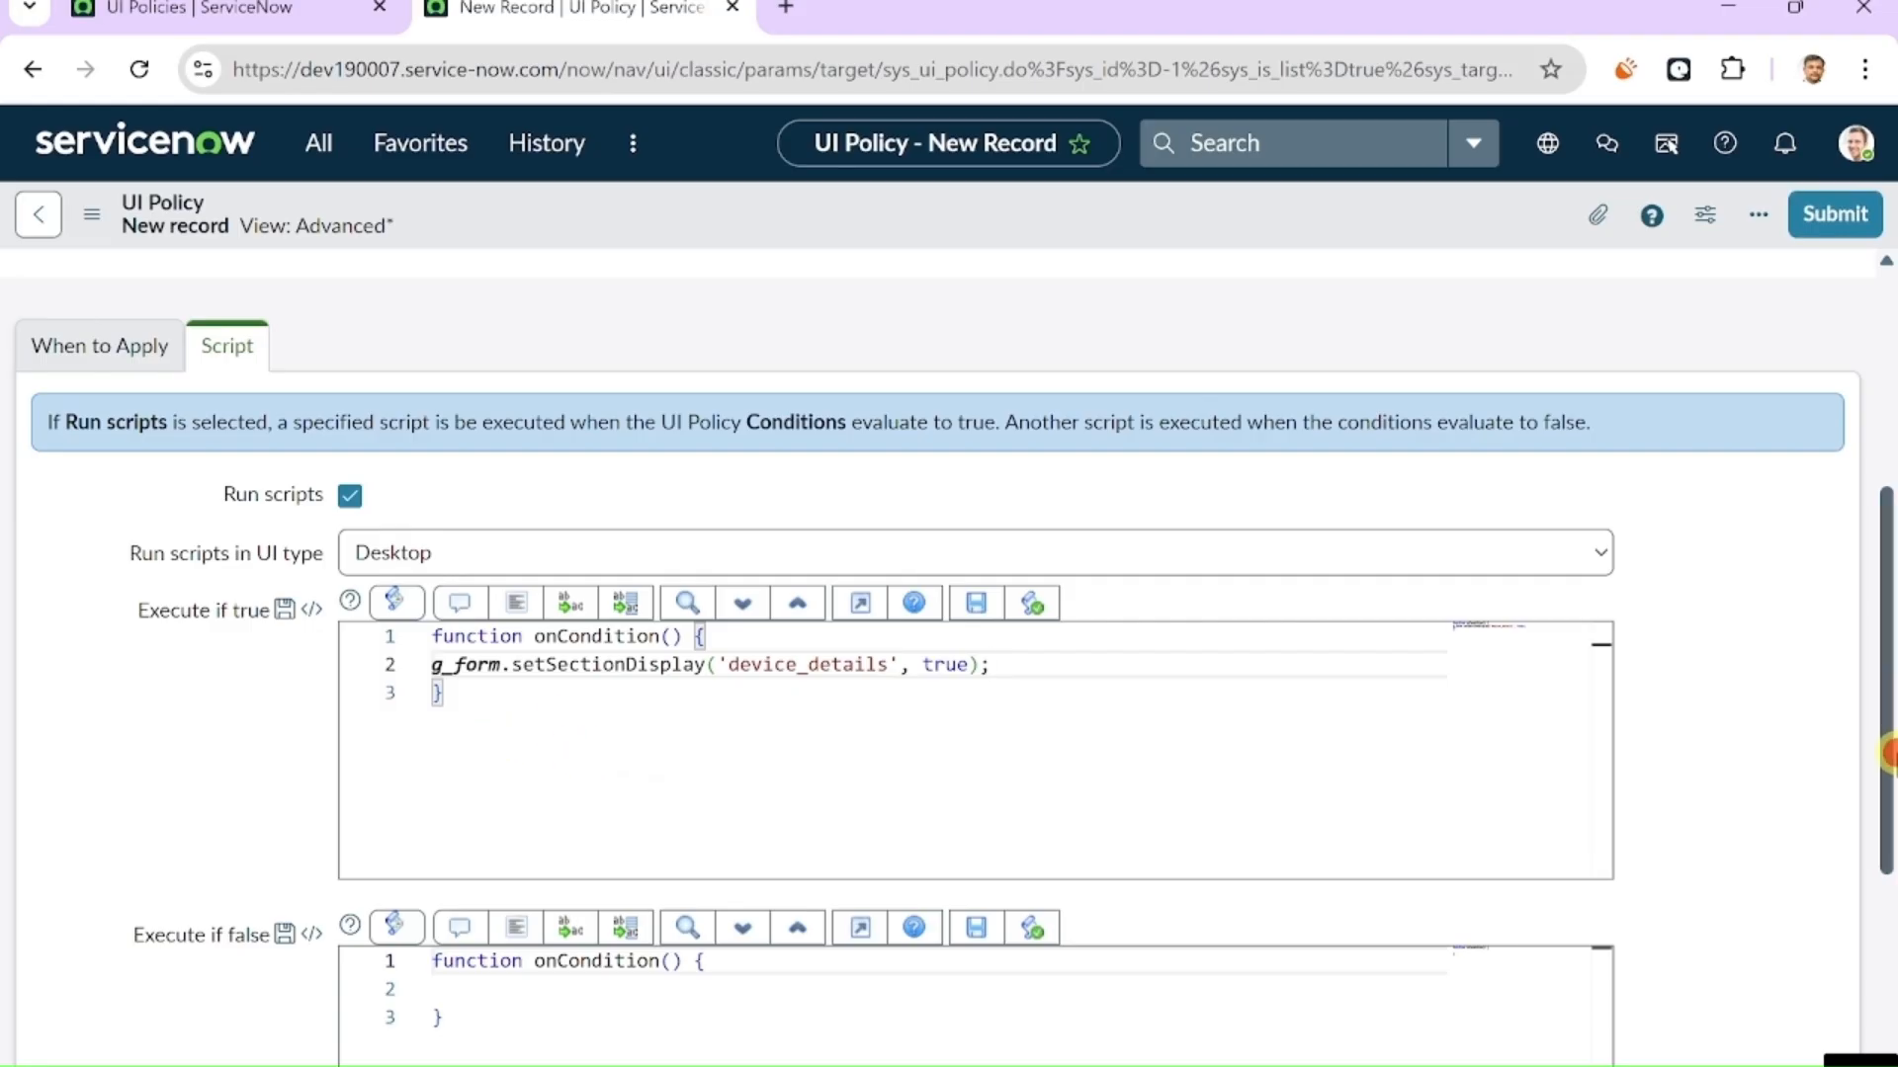
drag(1888, 753, 1888, 805)
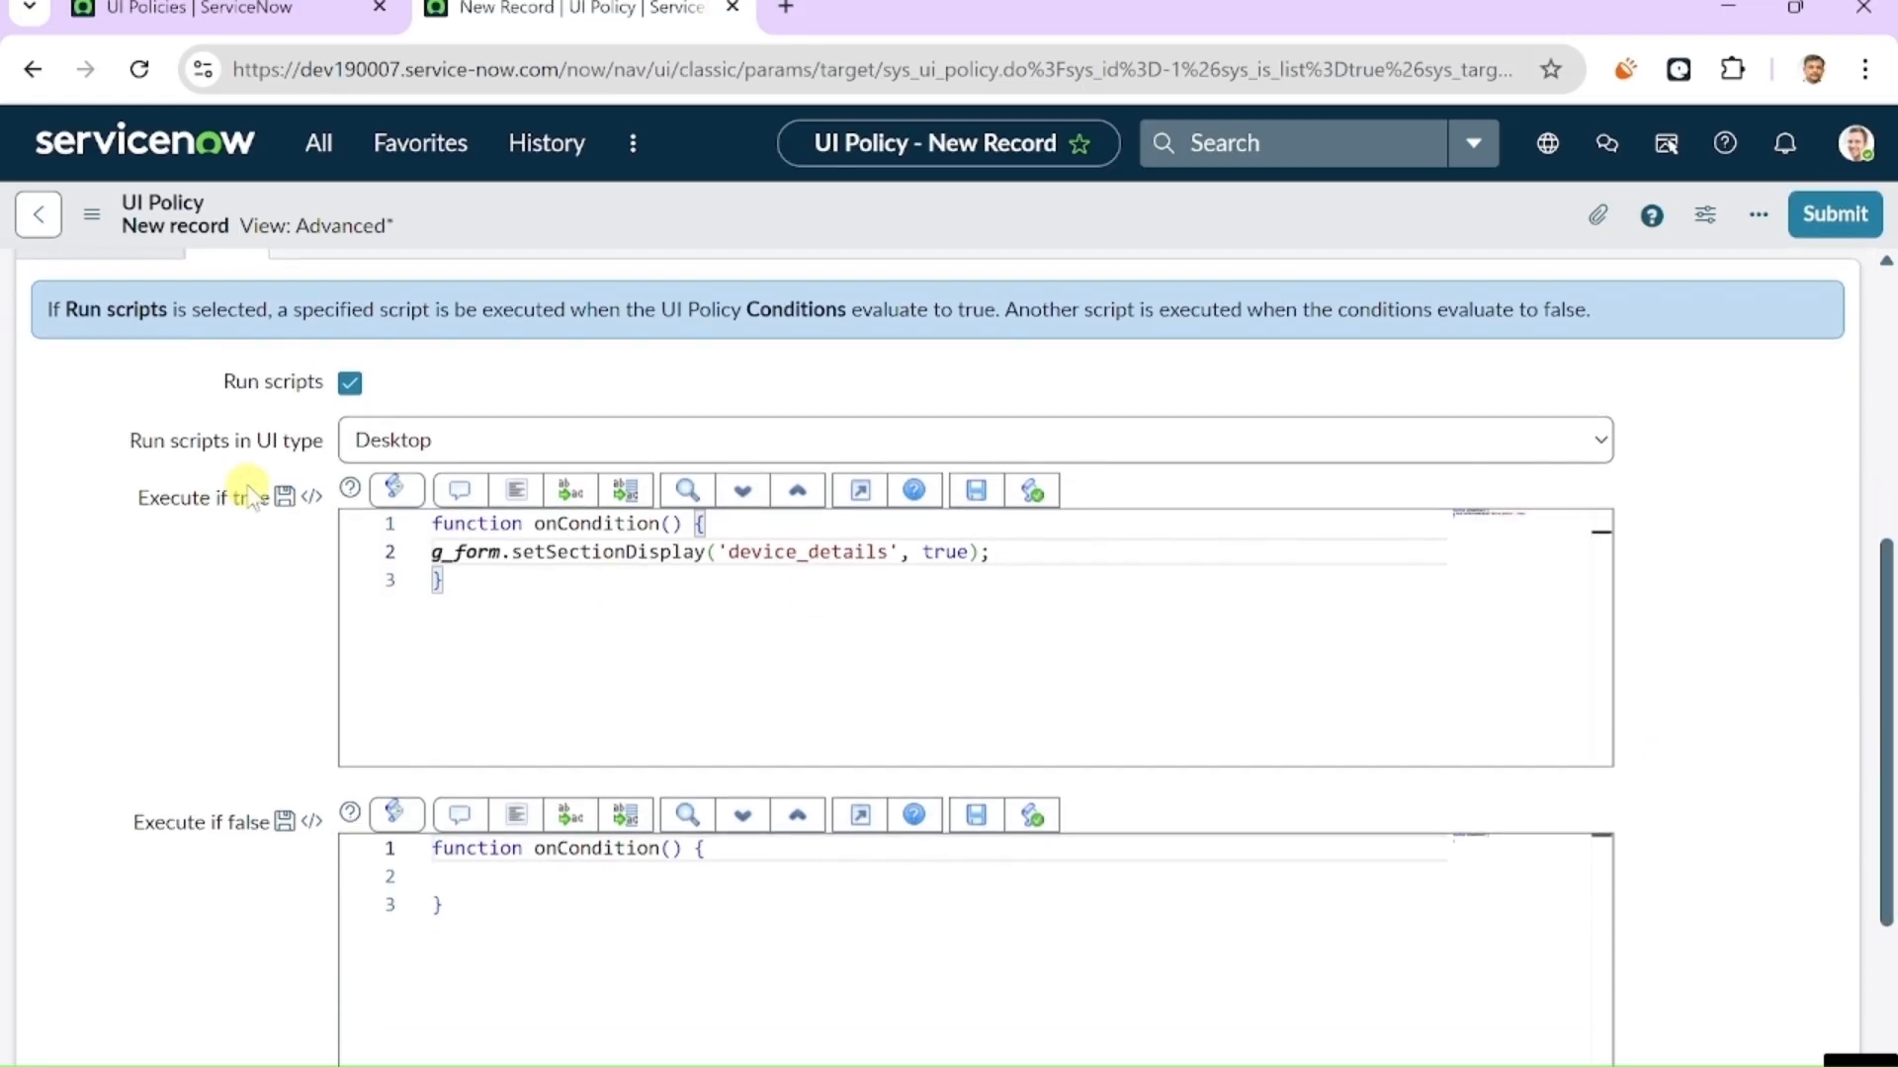
click(978, 446)
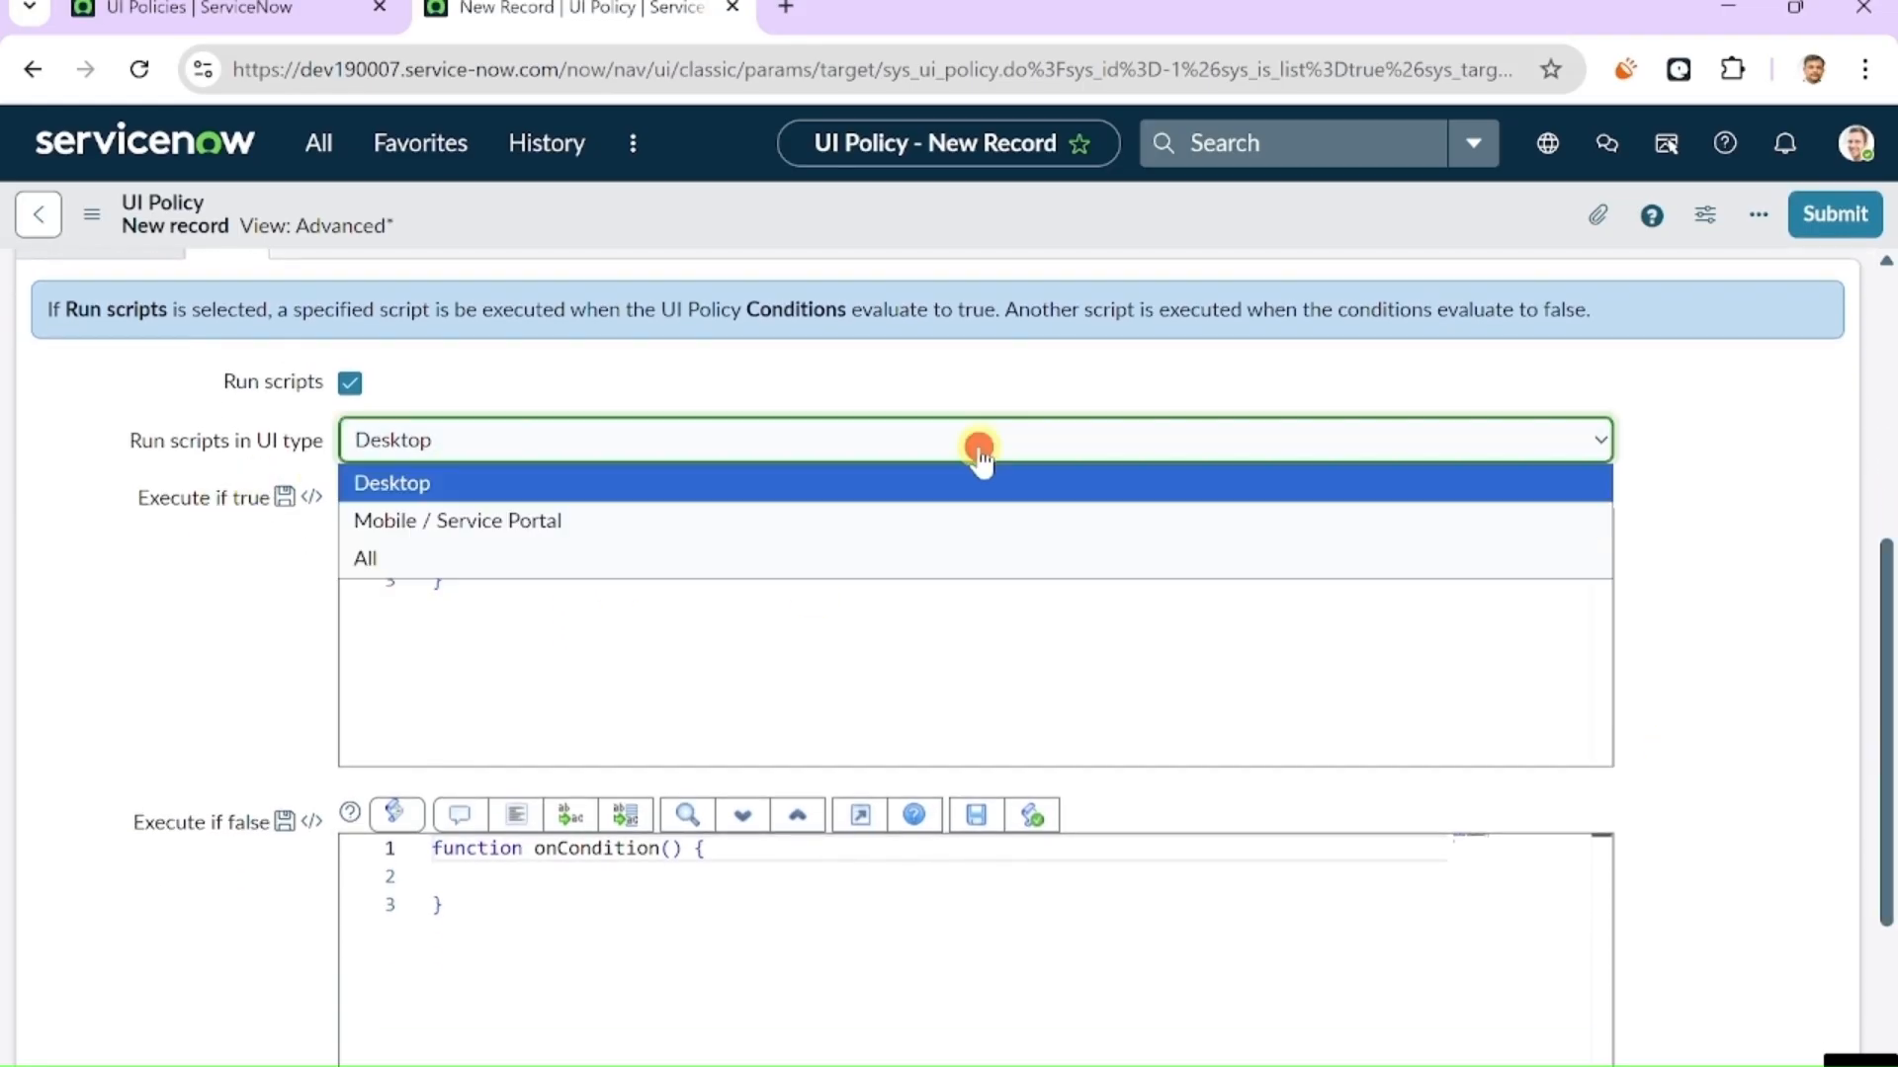
click(430, 558)
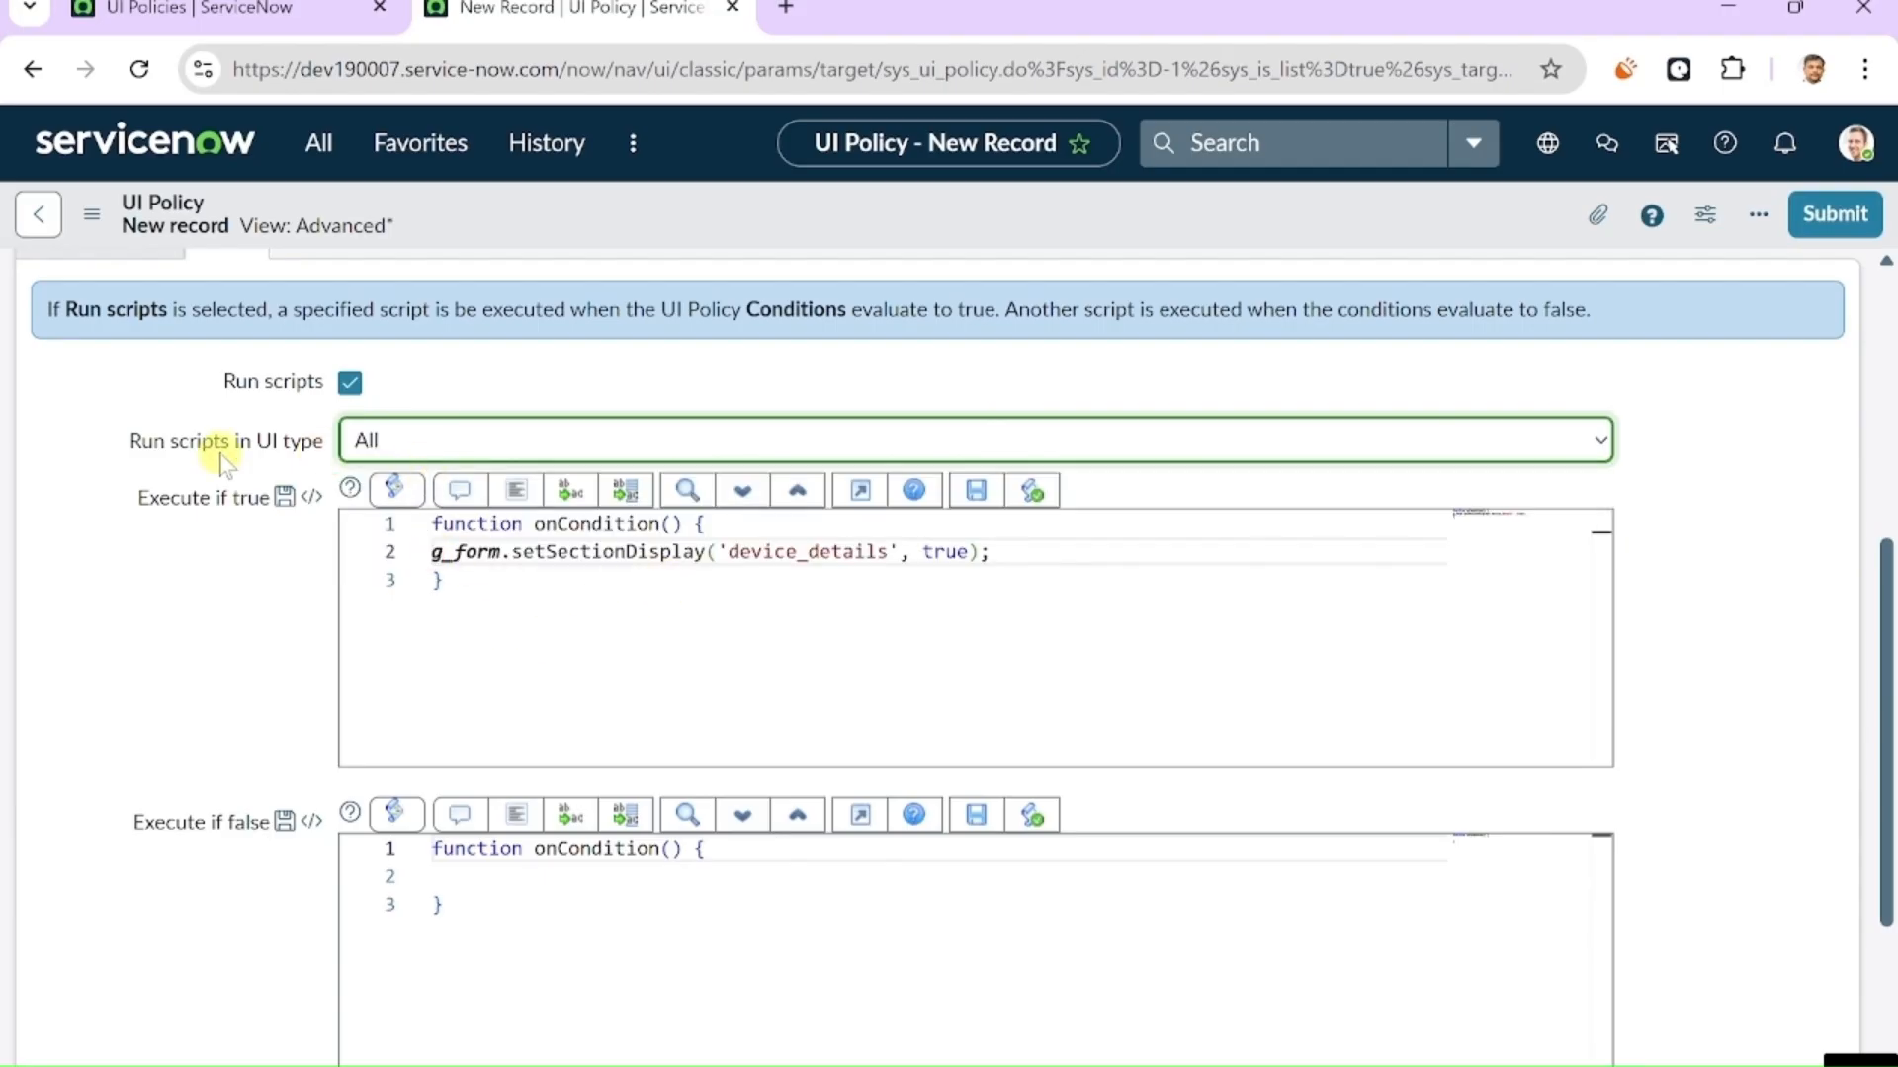
- Add g_form.setSectionDisplay('device_details', false); from the notes to the body of the Execute if false script and save the new policy
scroll(724, 652, down, 1)
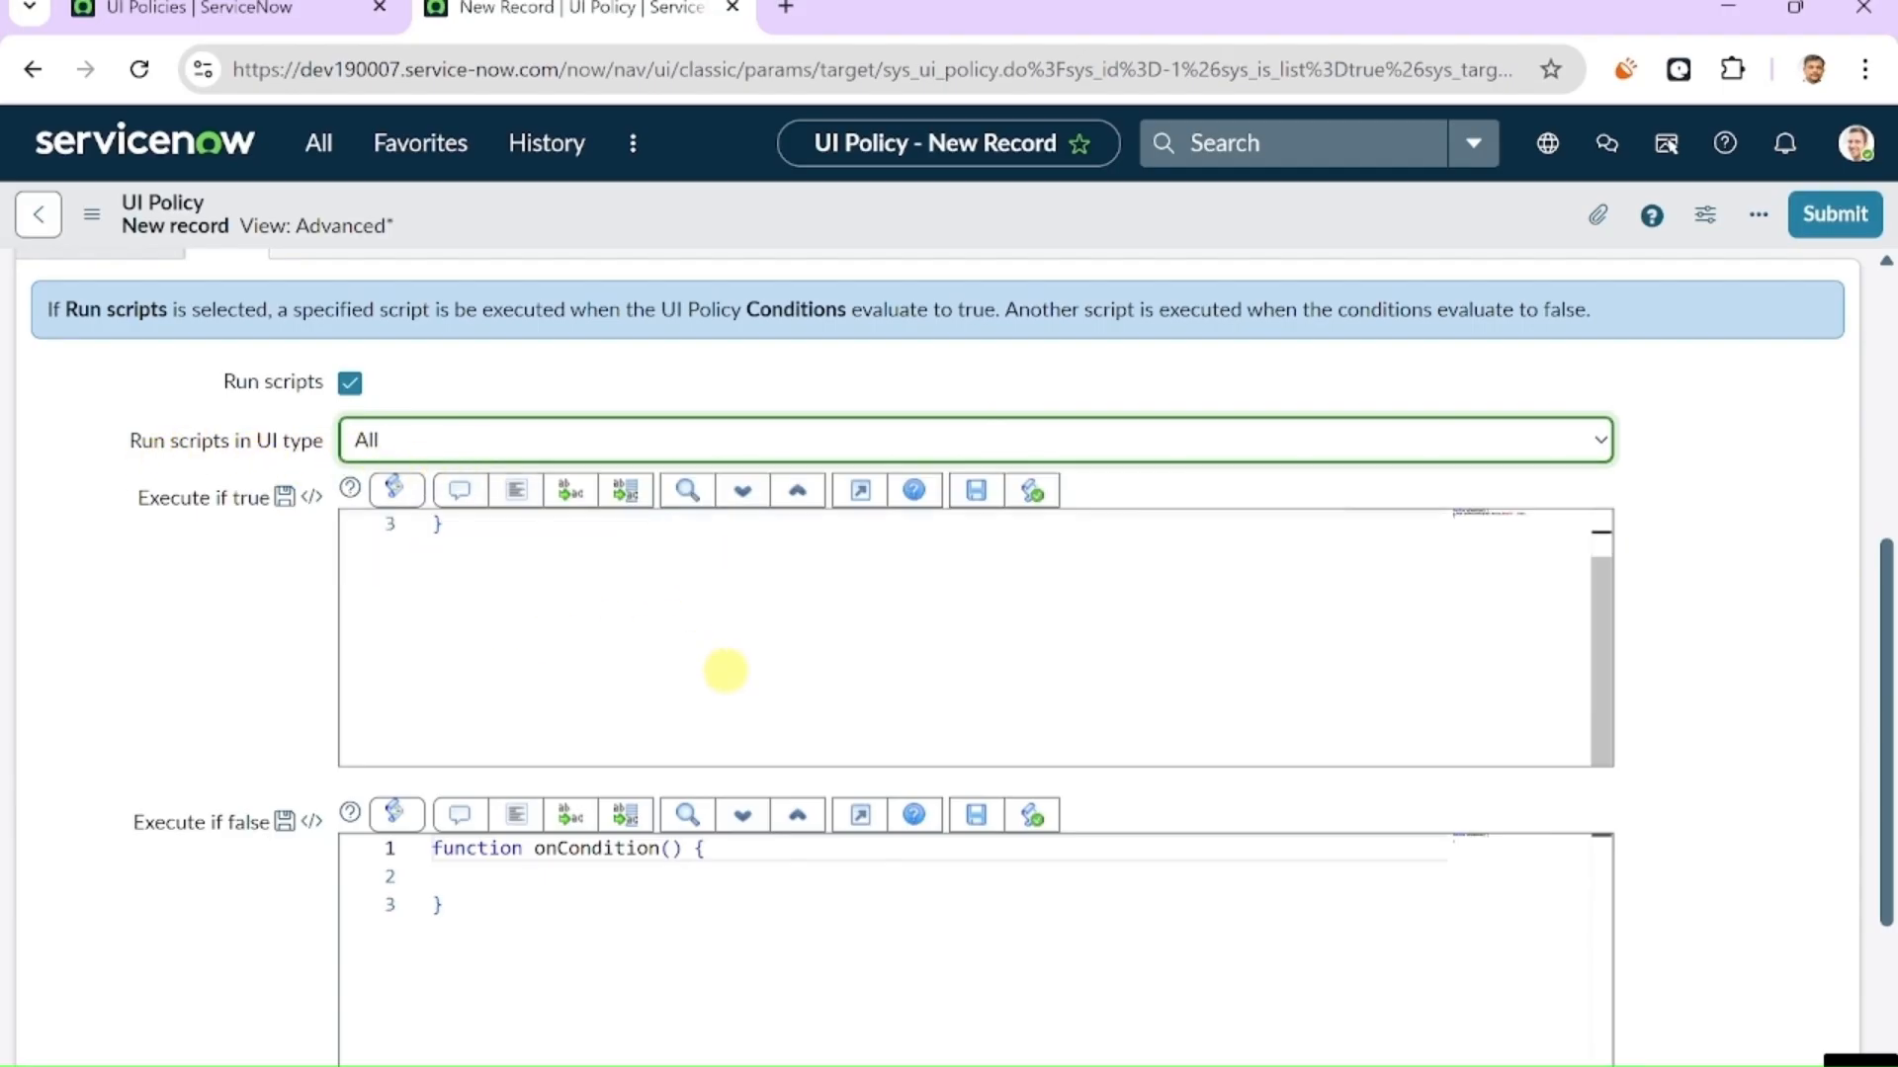
click(455, 873)
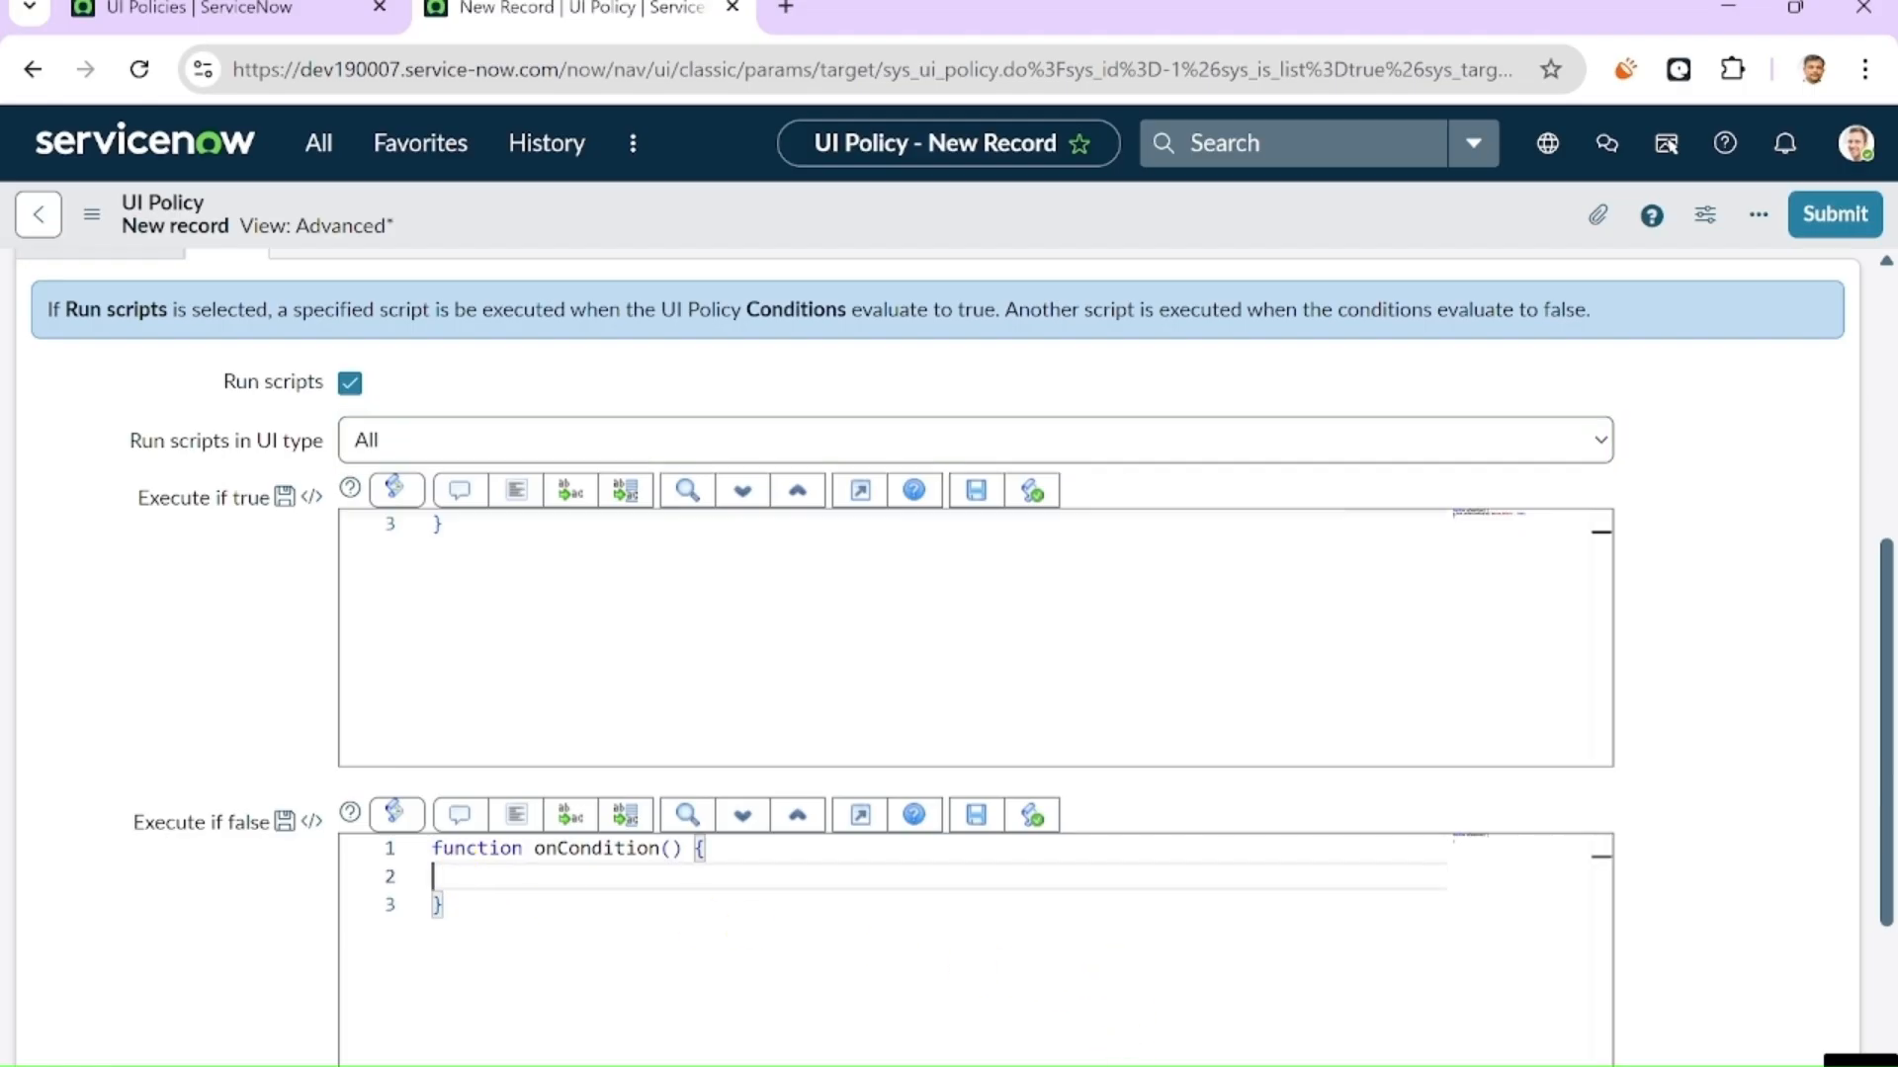
key(alt+Tab)
drag(647, 320, 59, 317)
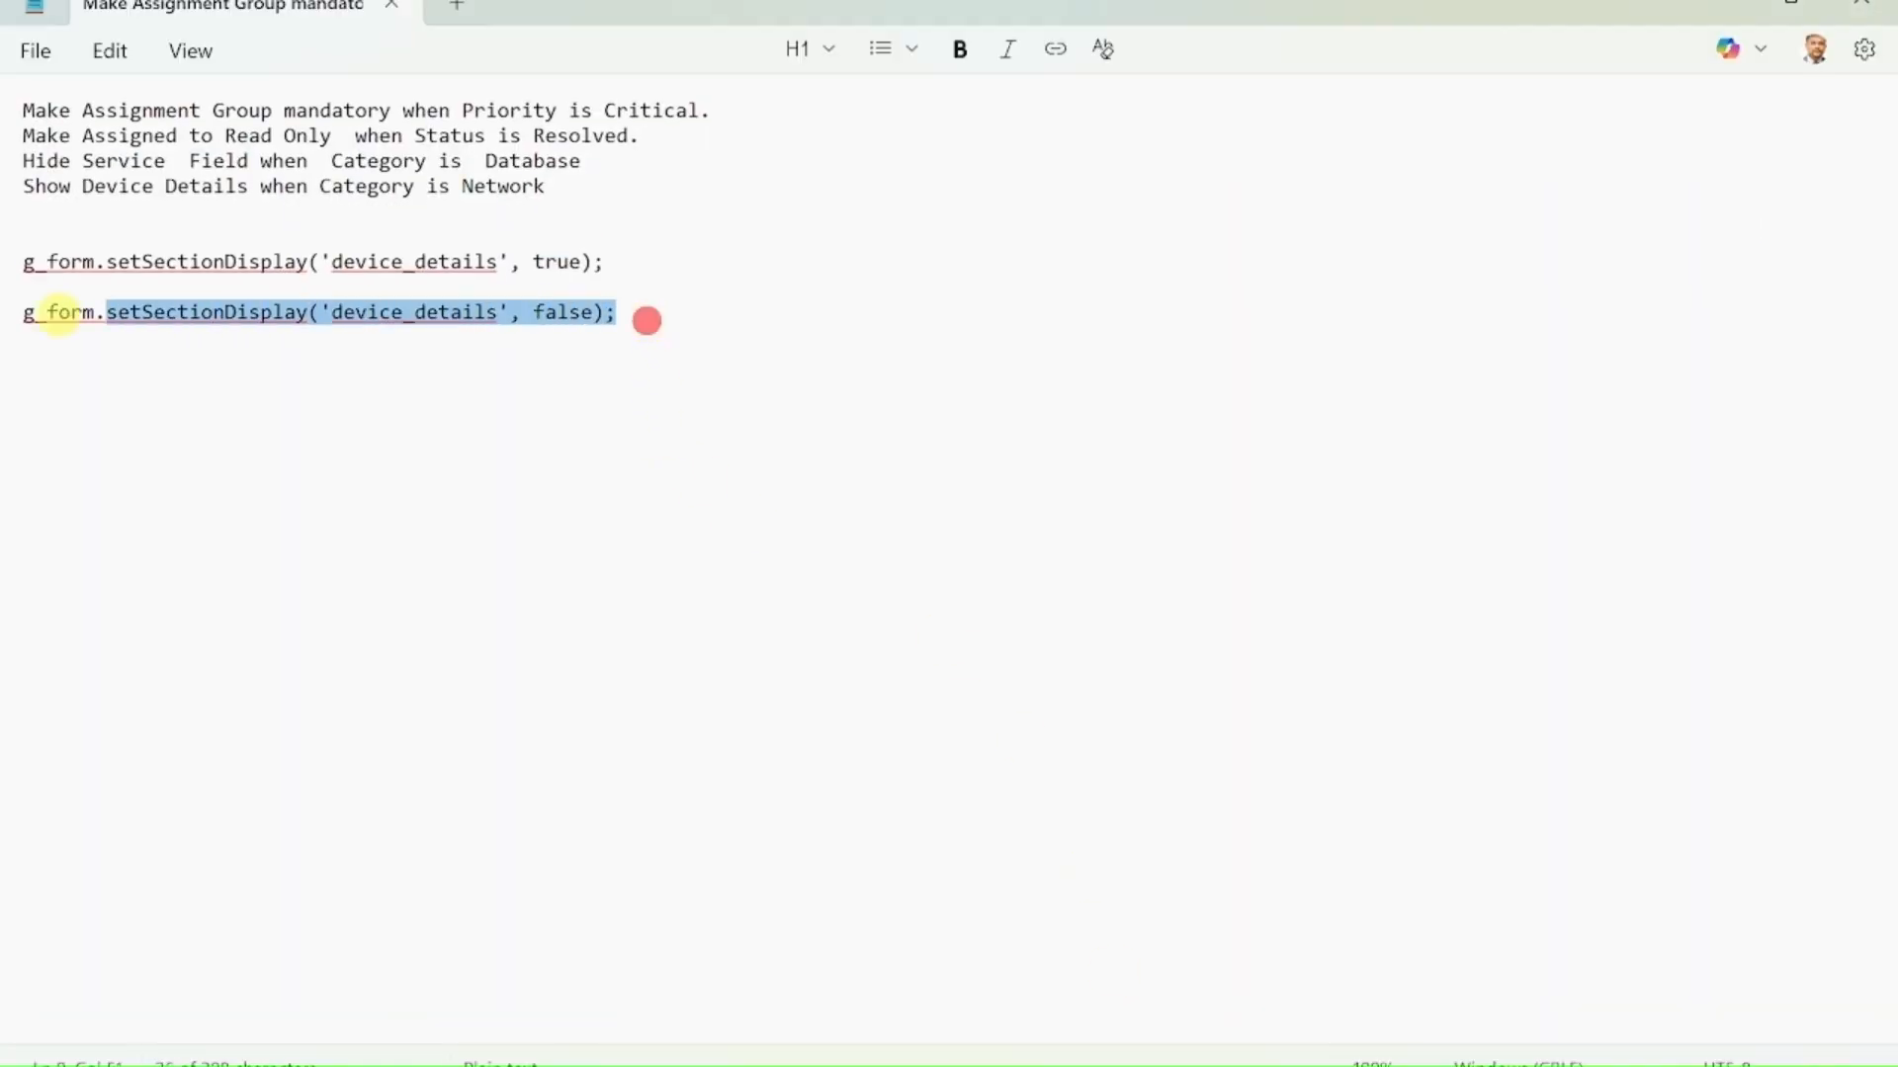
click(1716, 8)
text(g_form.setSectionDisplay('device_details', false);)
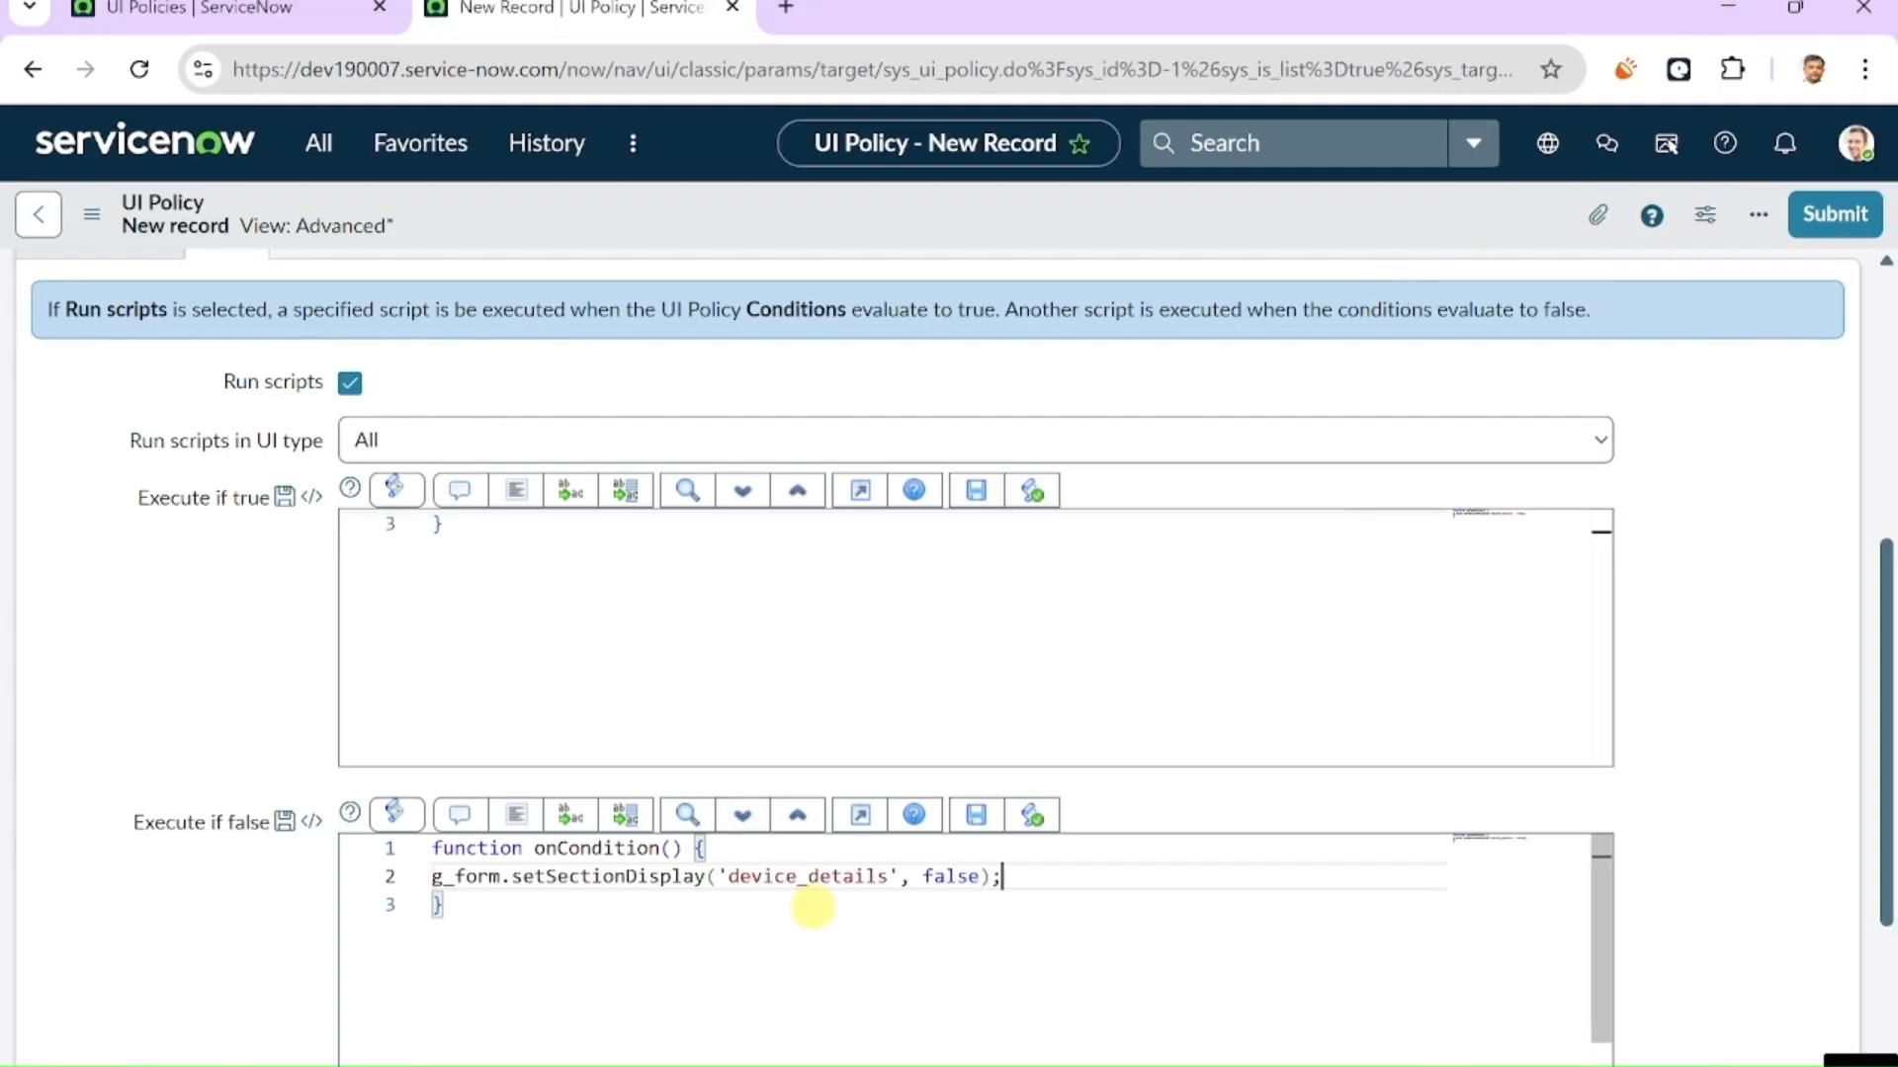
scroll(932, 533, up, 1)
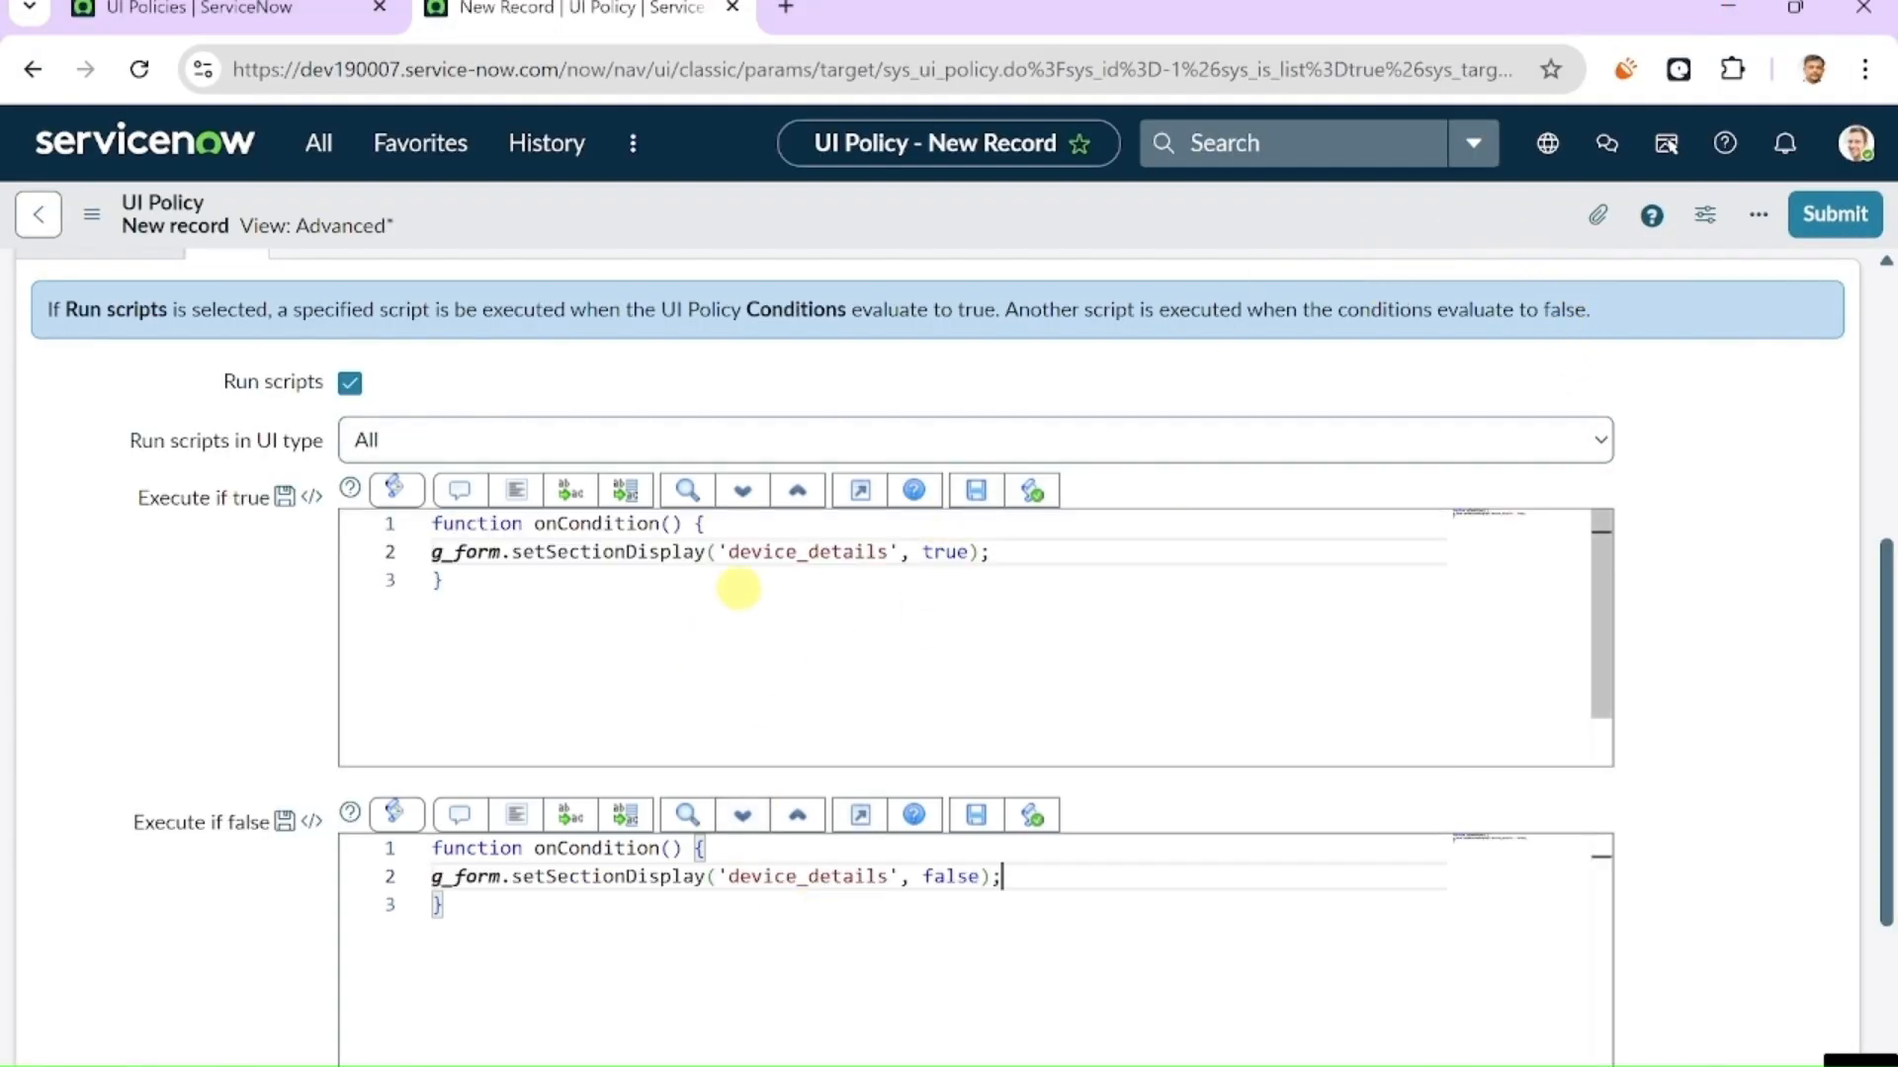
right_click(1423, 229)
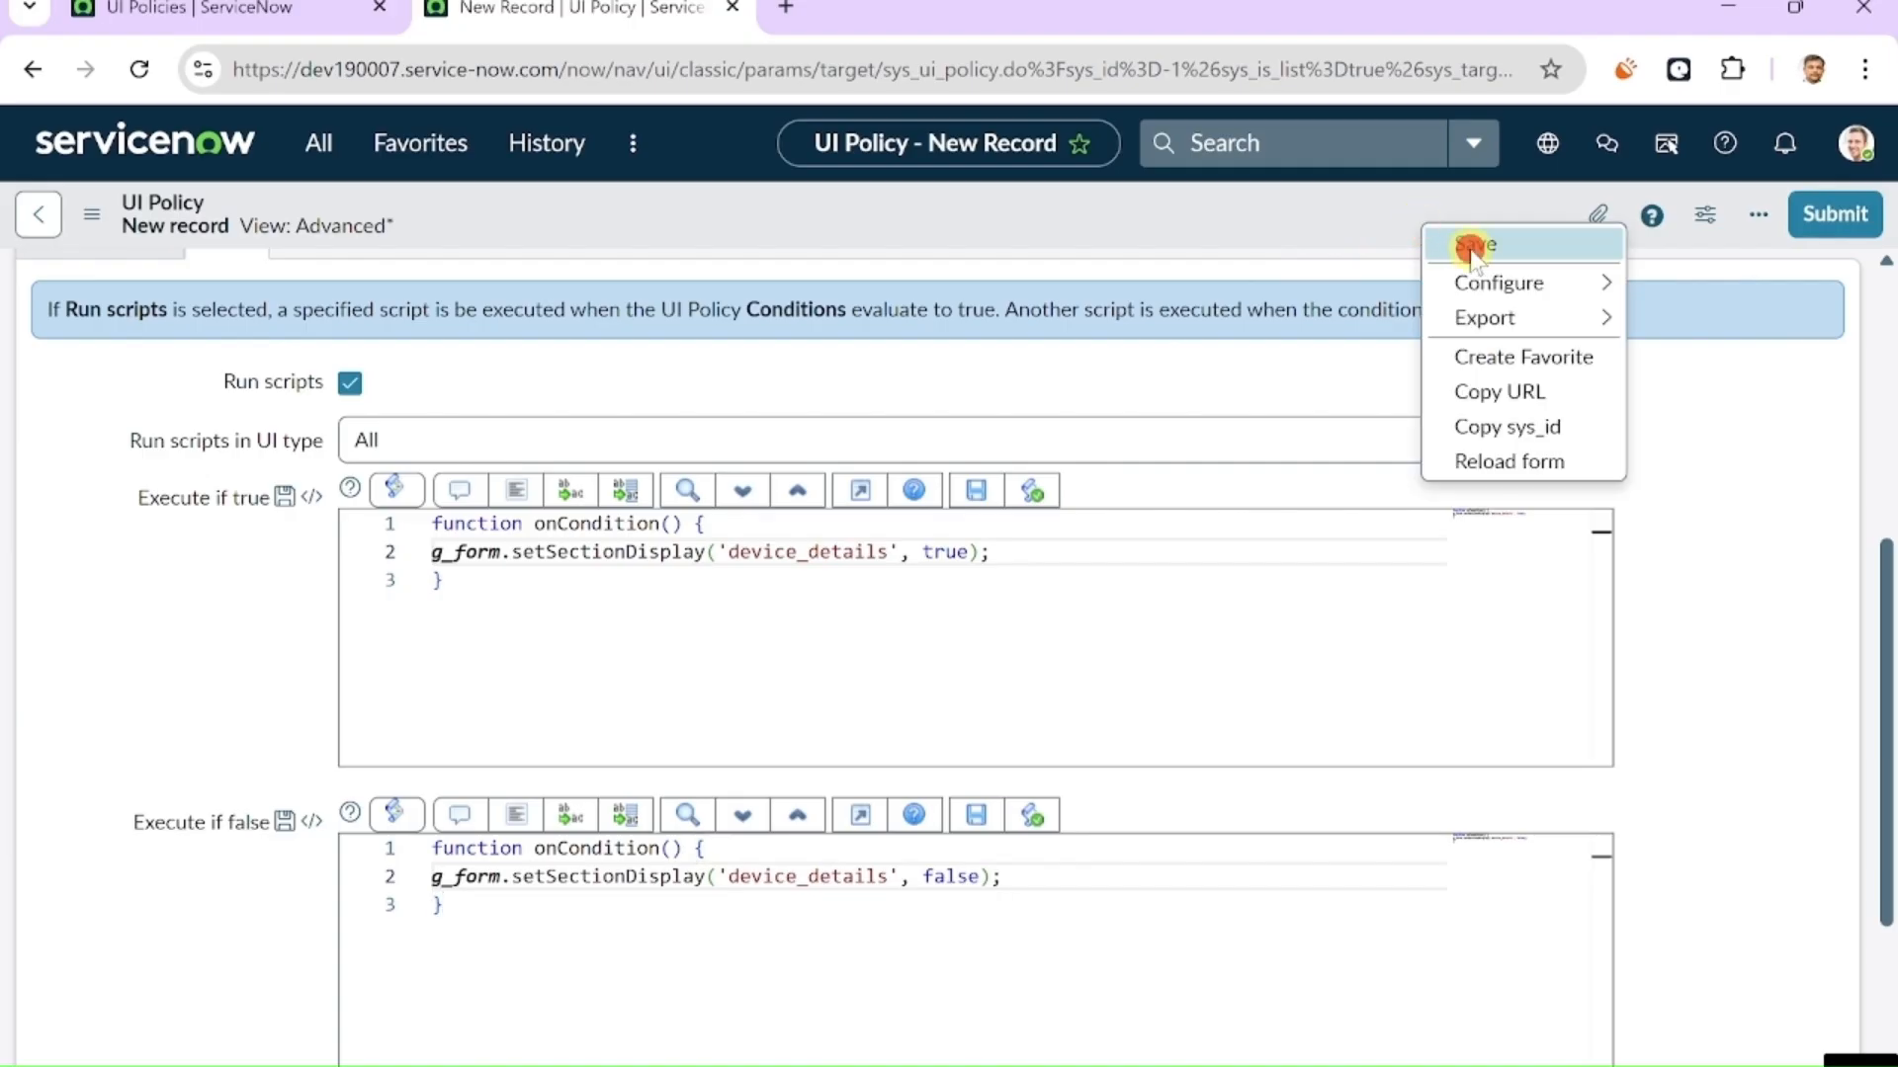
click(1473, 245)
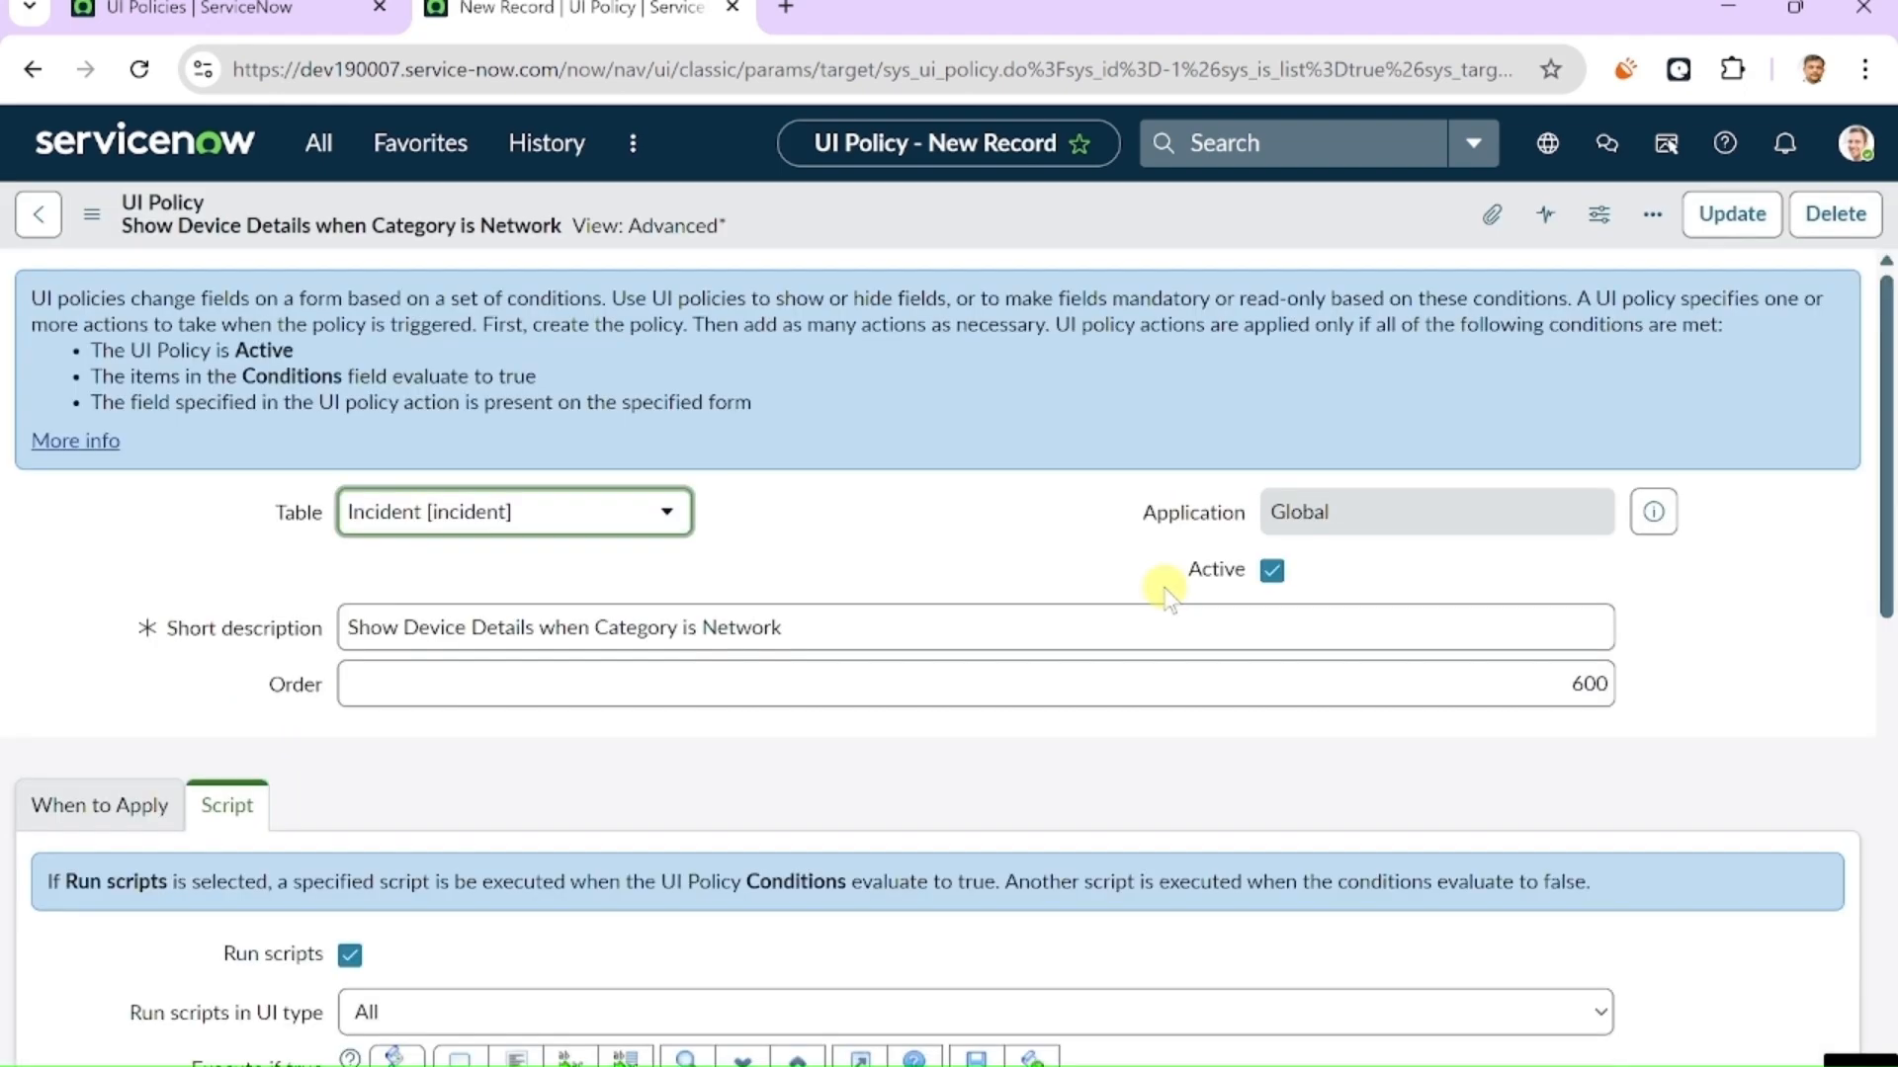
- Set the policy's When to Apply condition to Category is Network
click(97, 804)
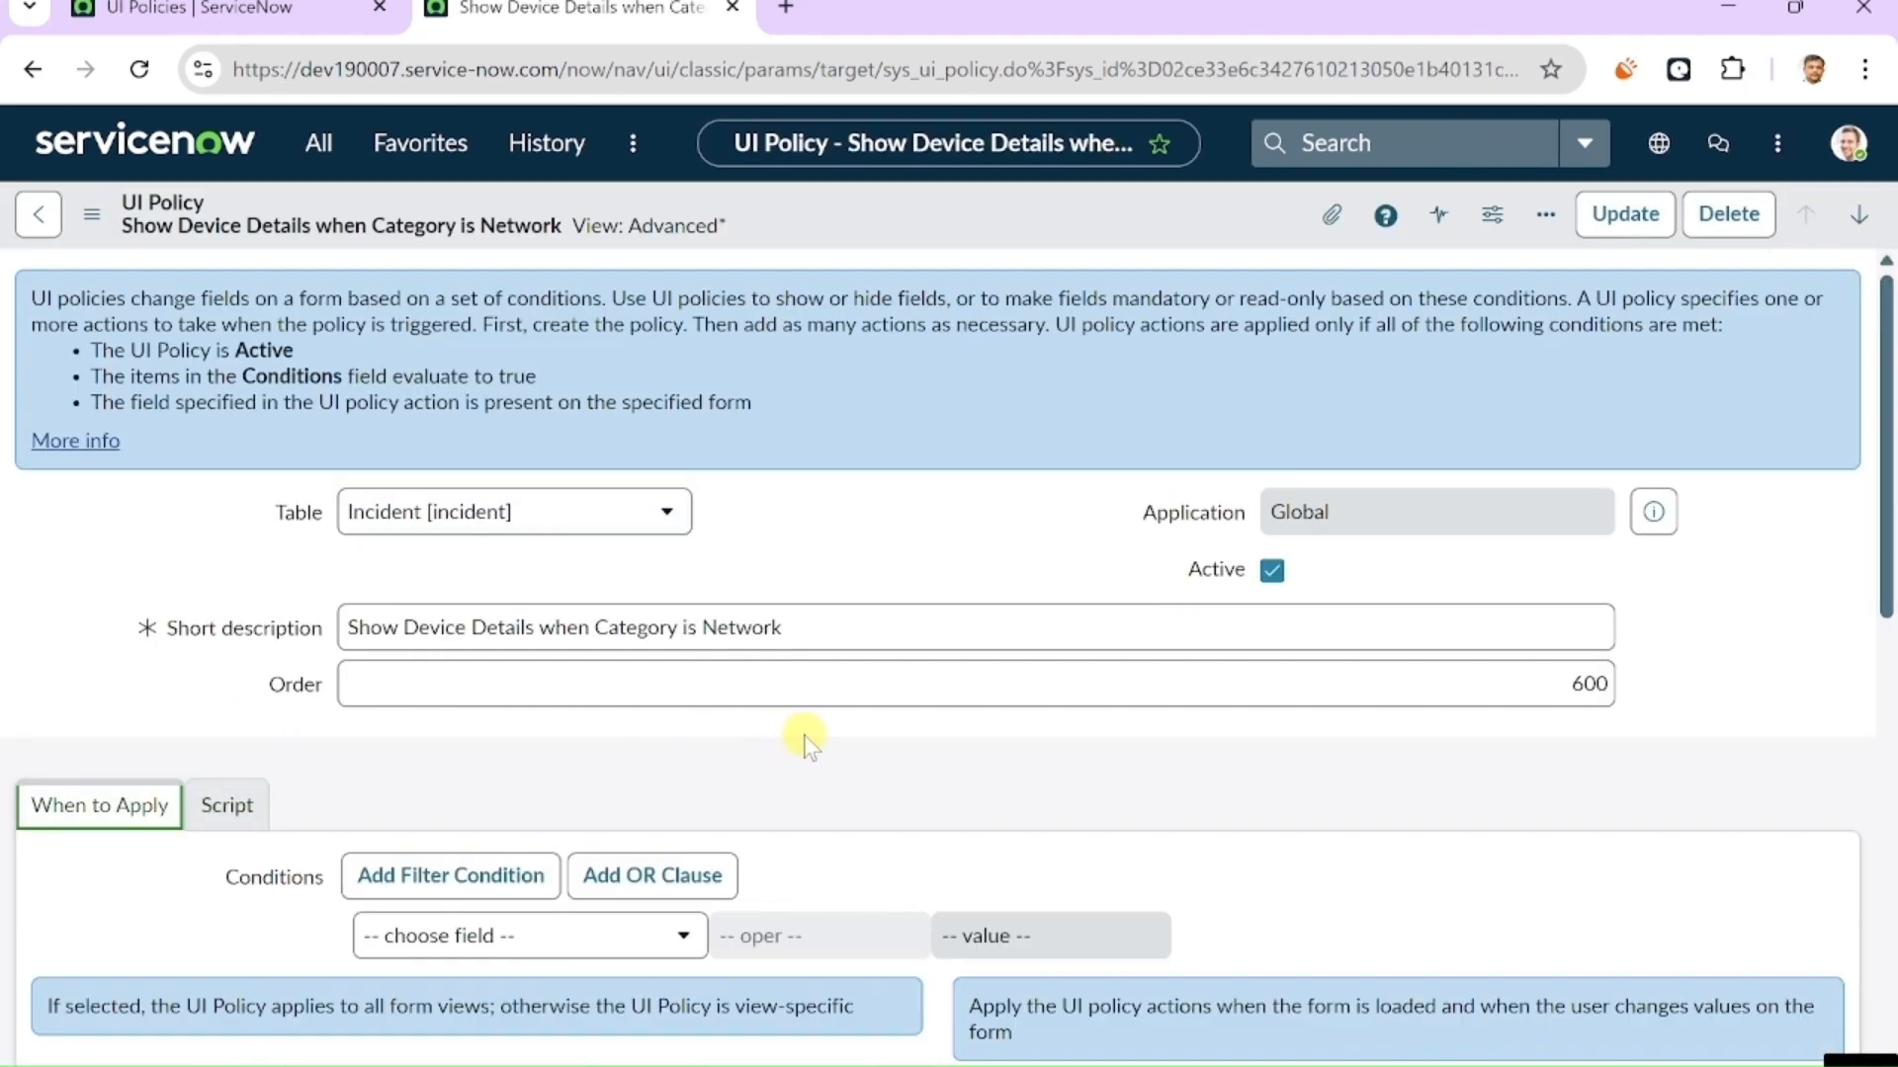
scroll(807, 741, down, 2)
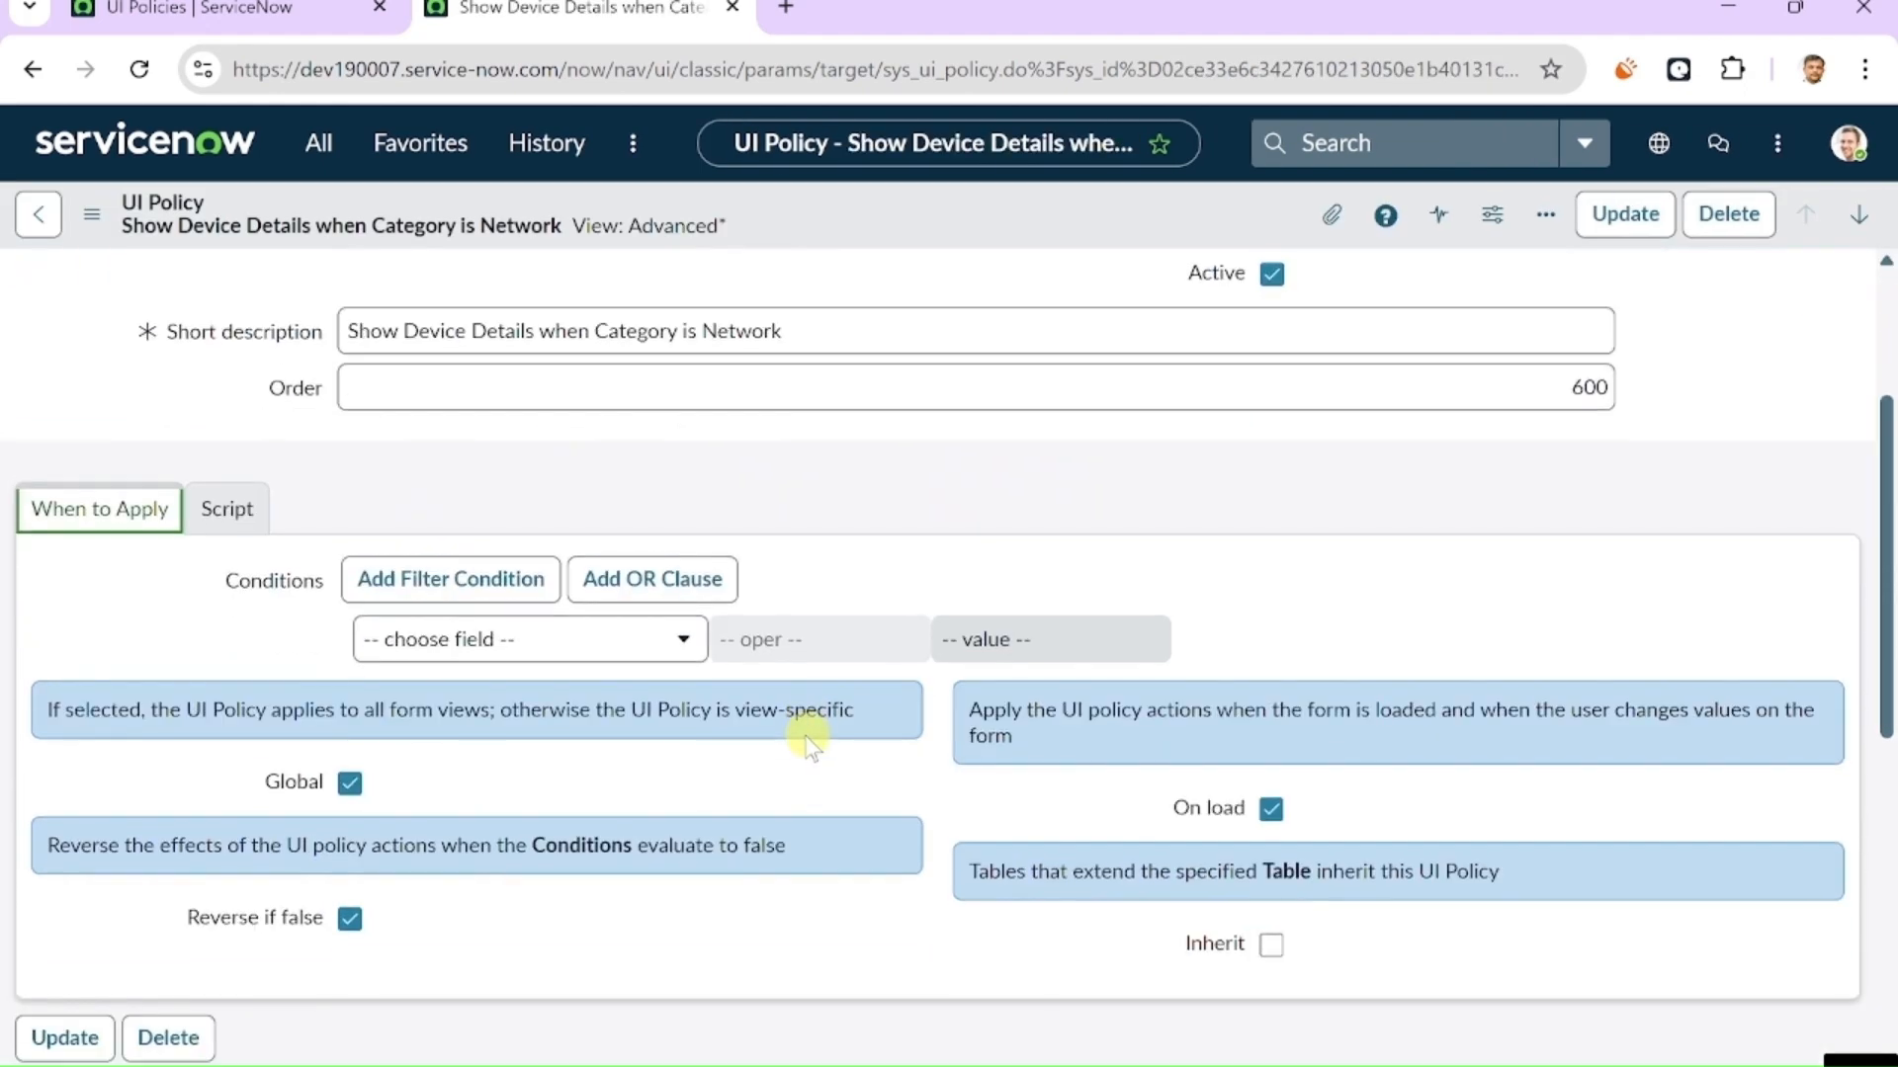
click(233, 508)
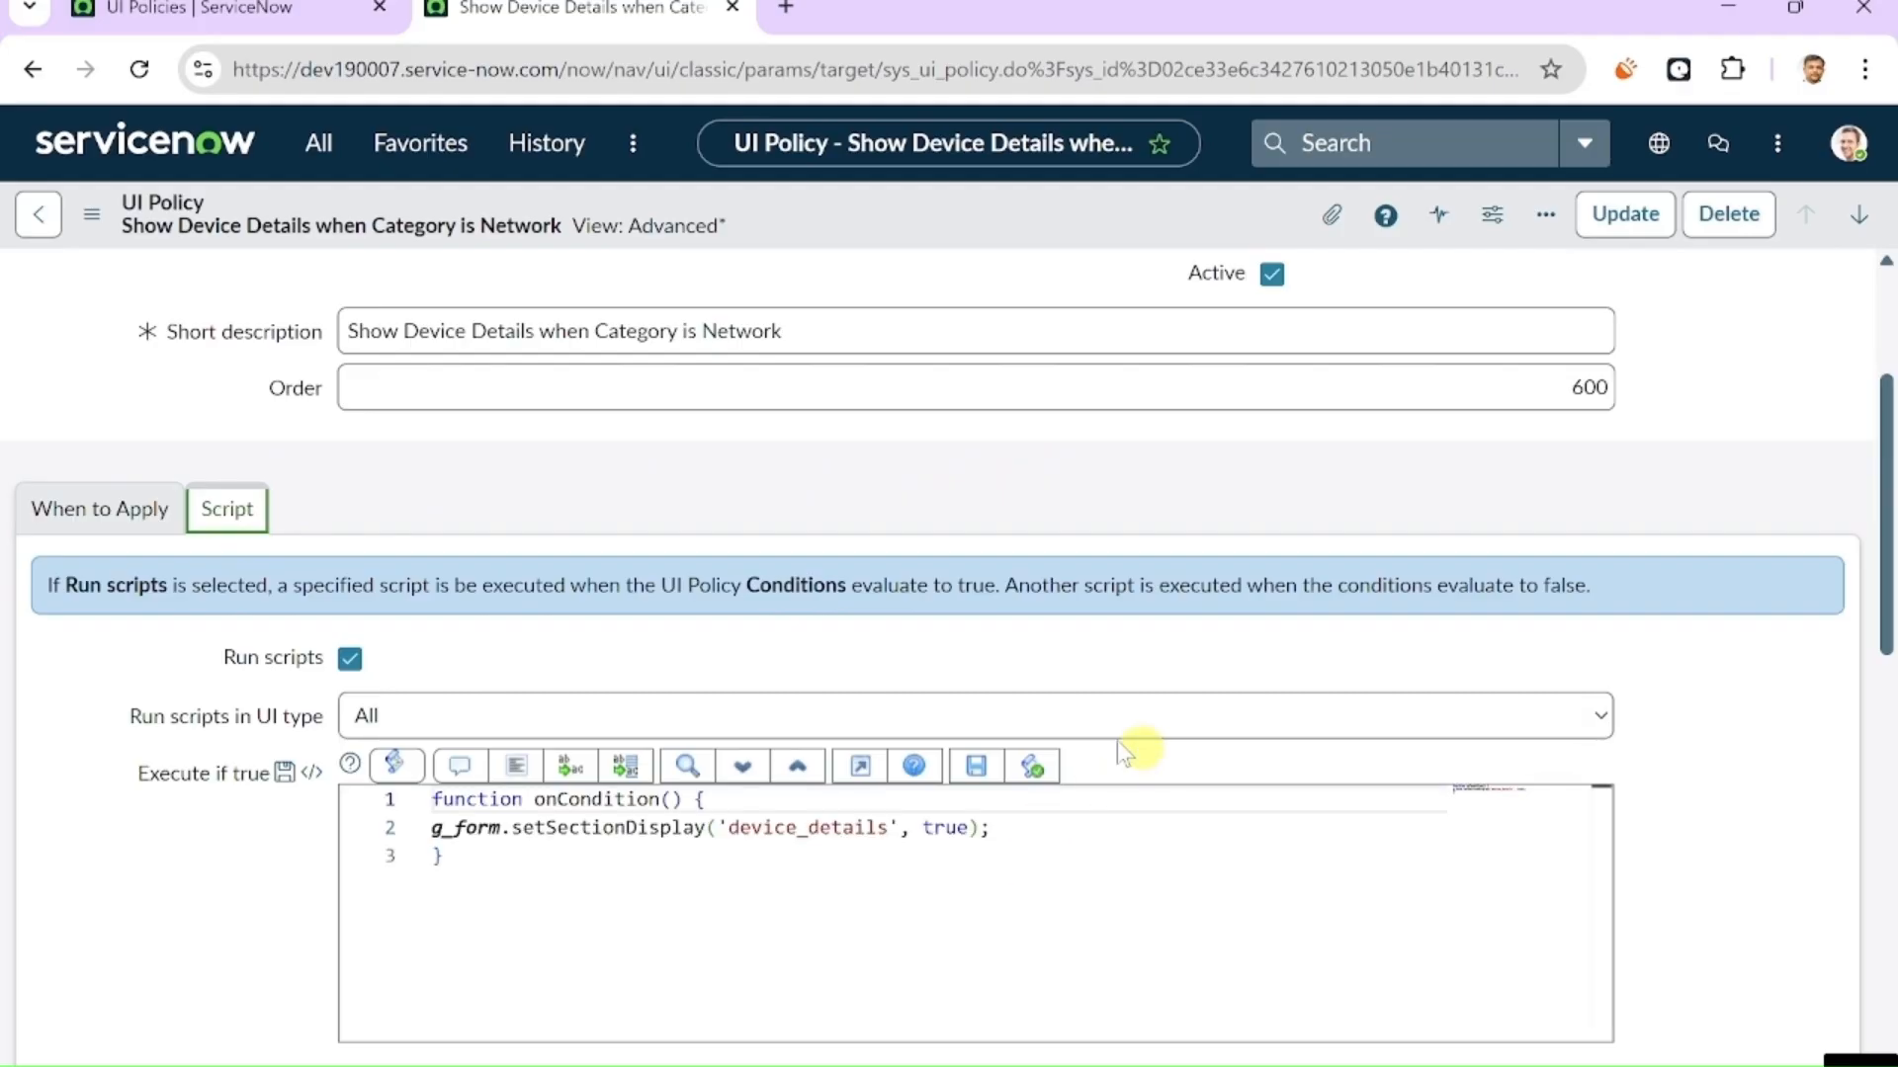
click(118, 534)
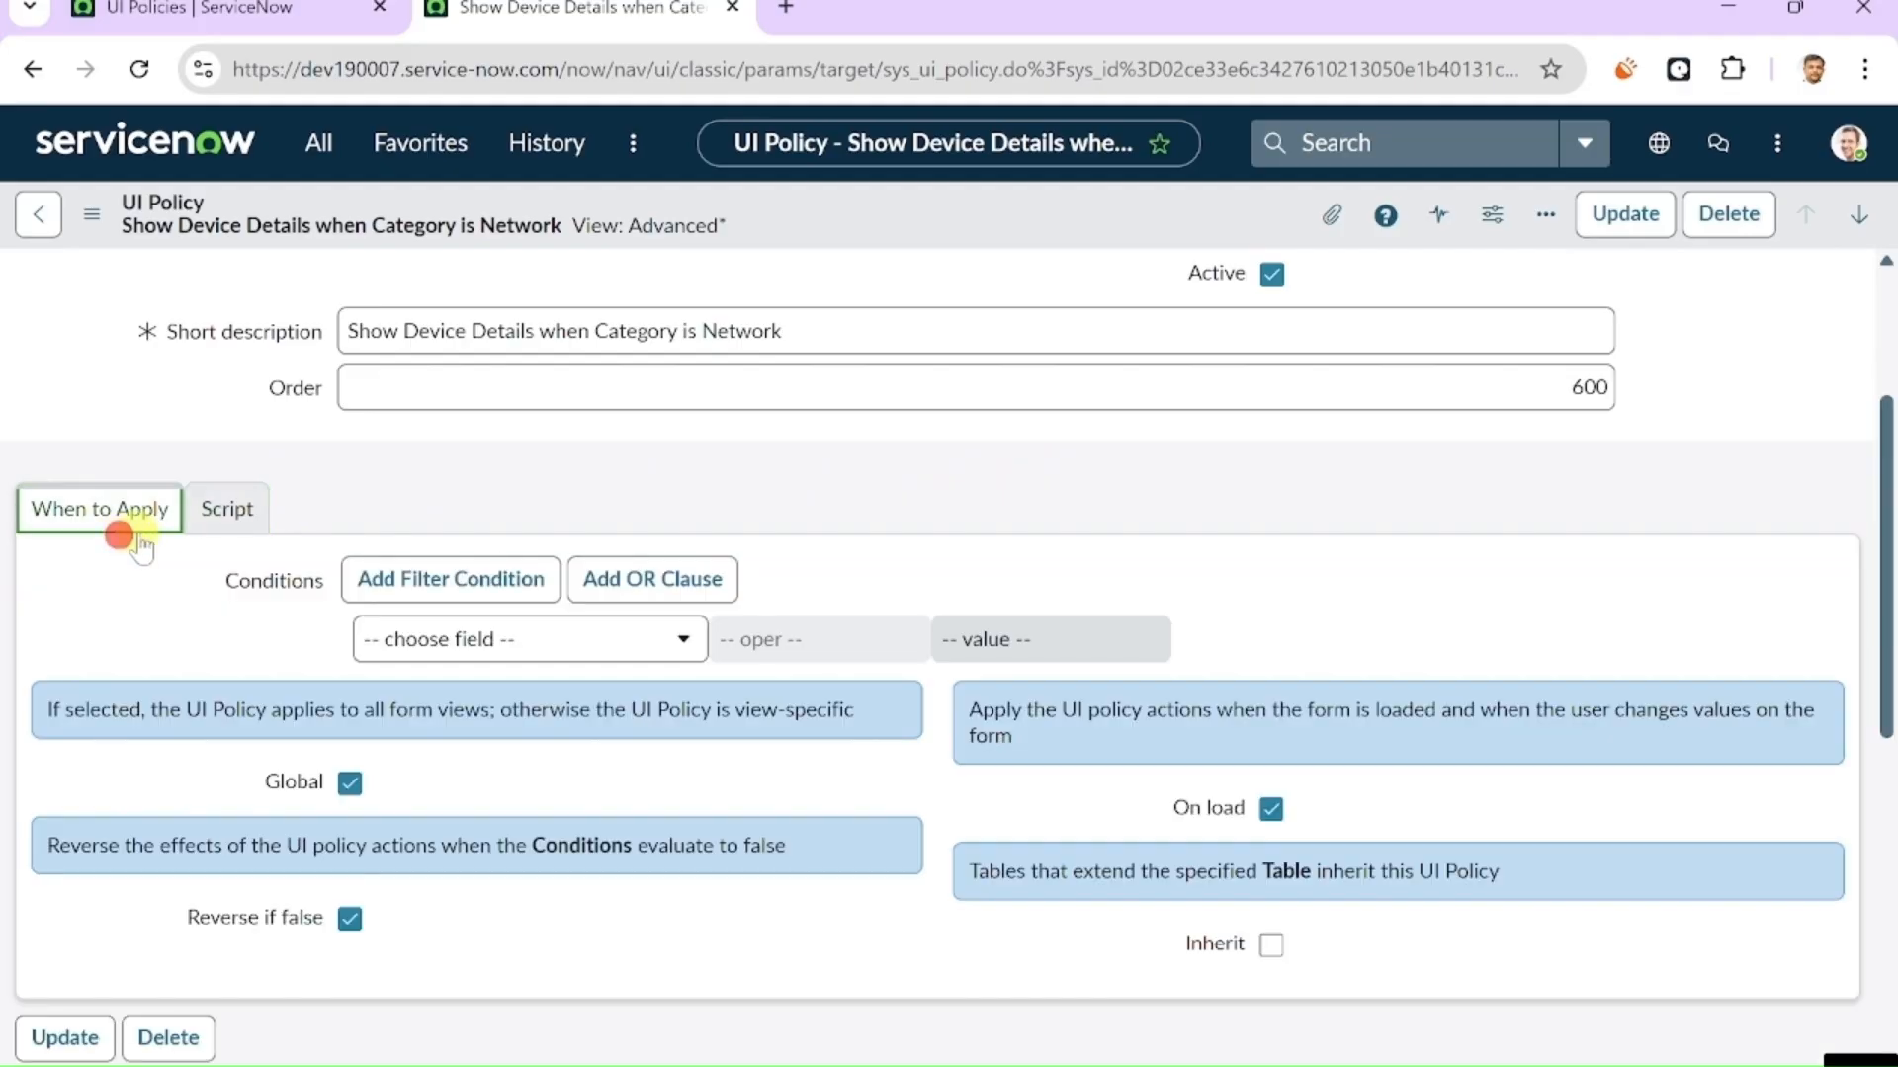
click(656, 640)
text(cat)
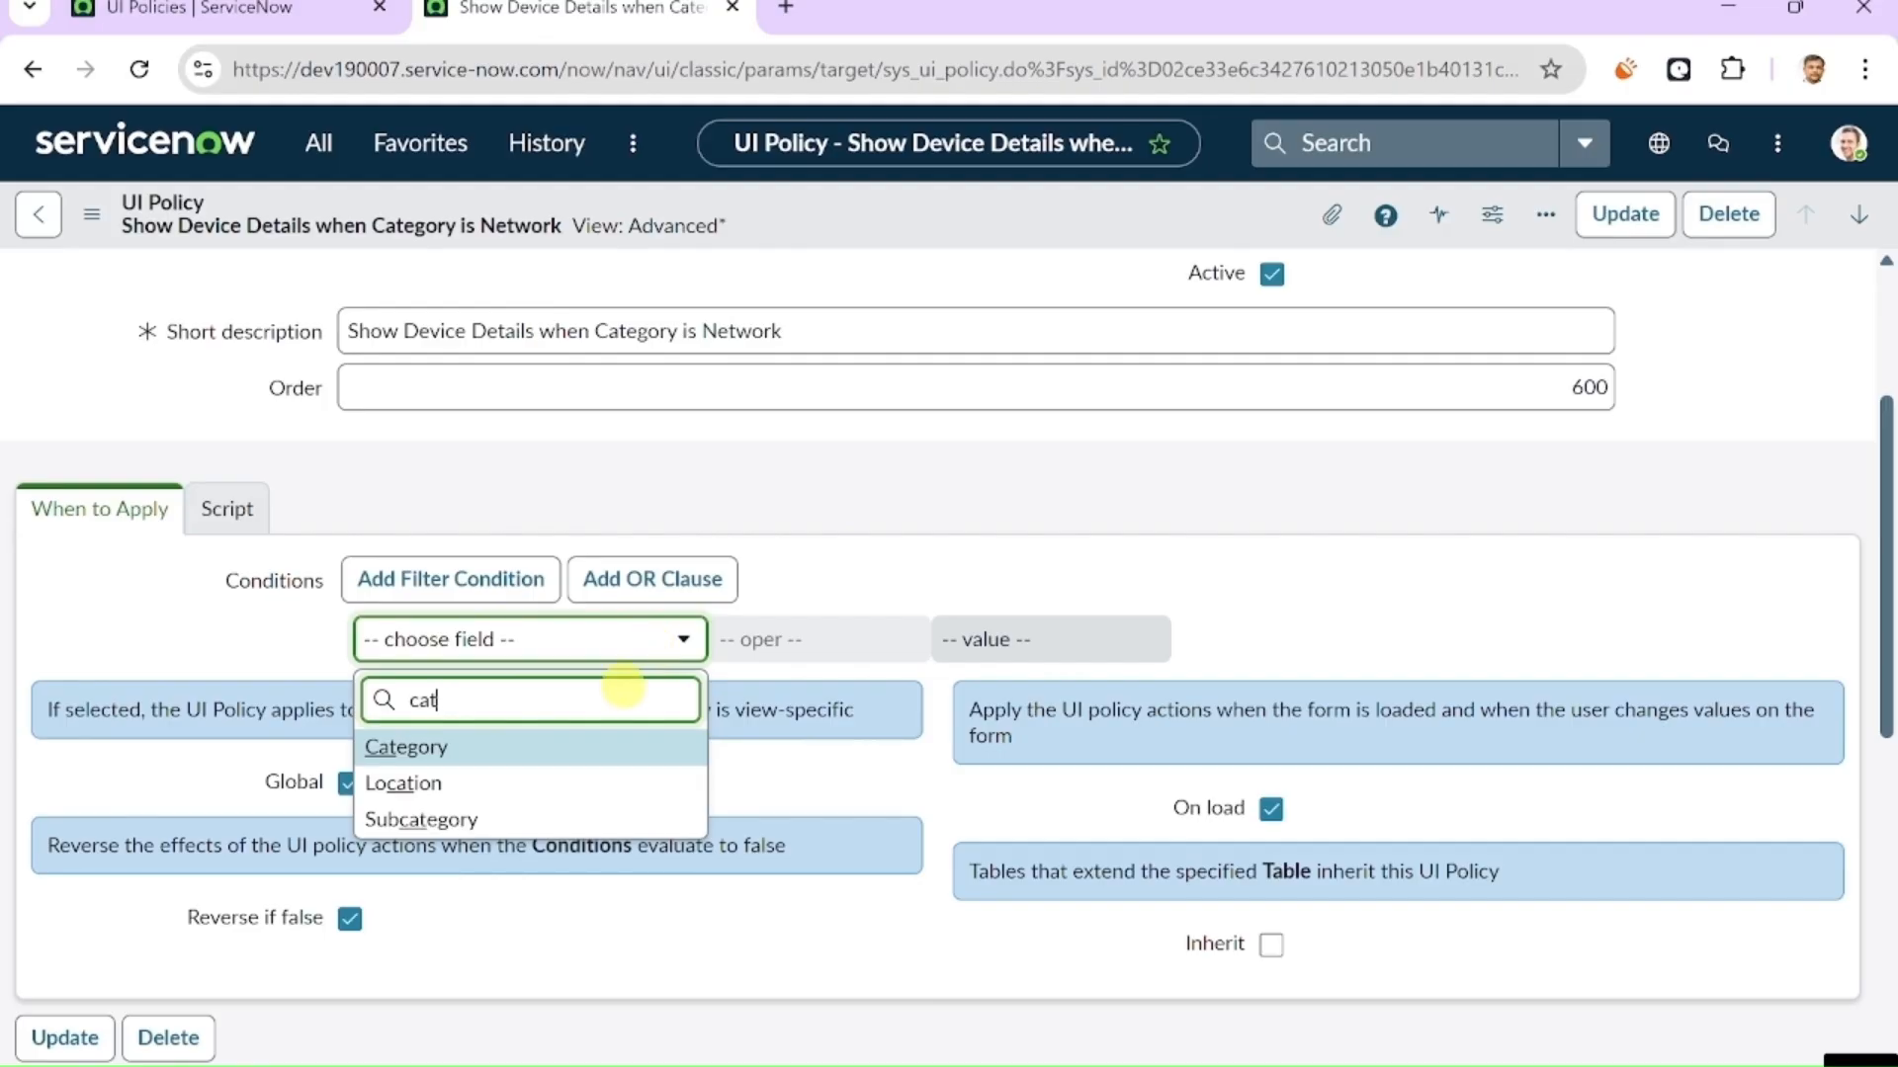
click(491, 781)
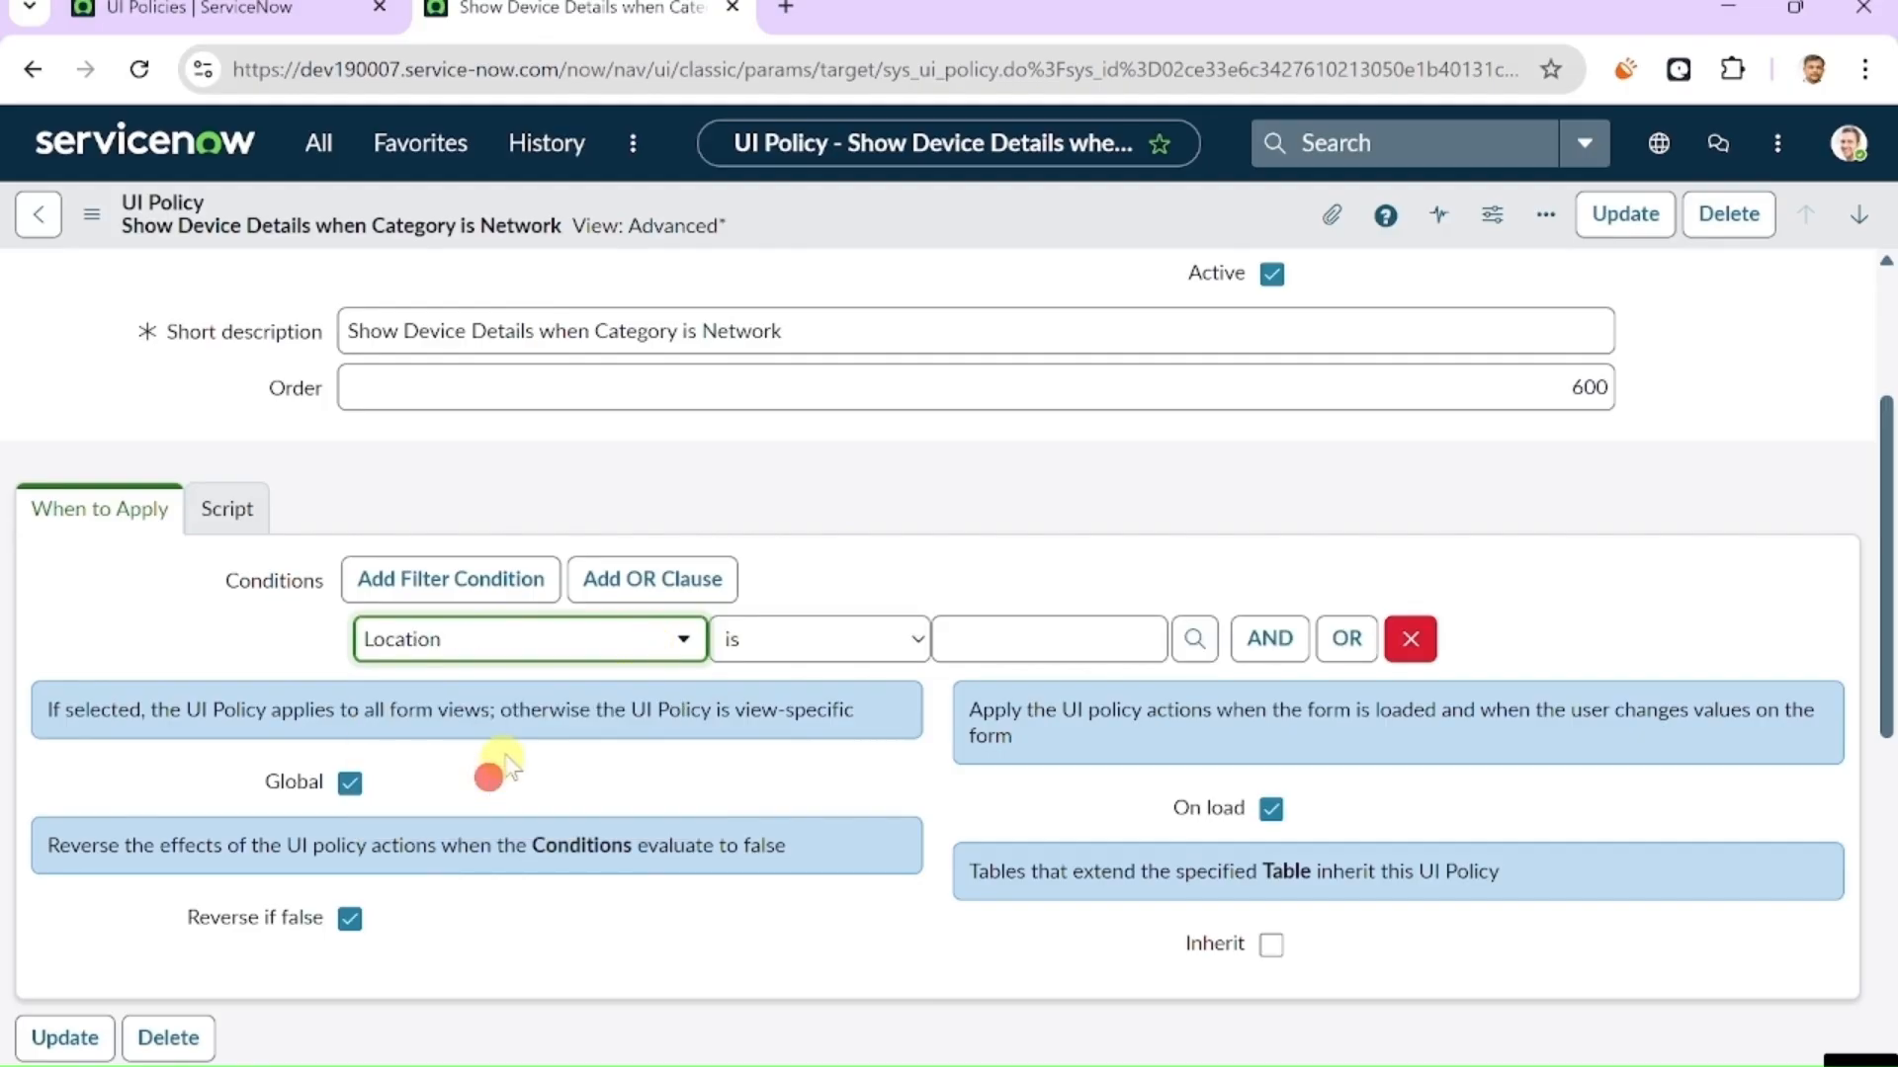
click(544, 657)
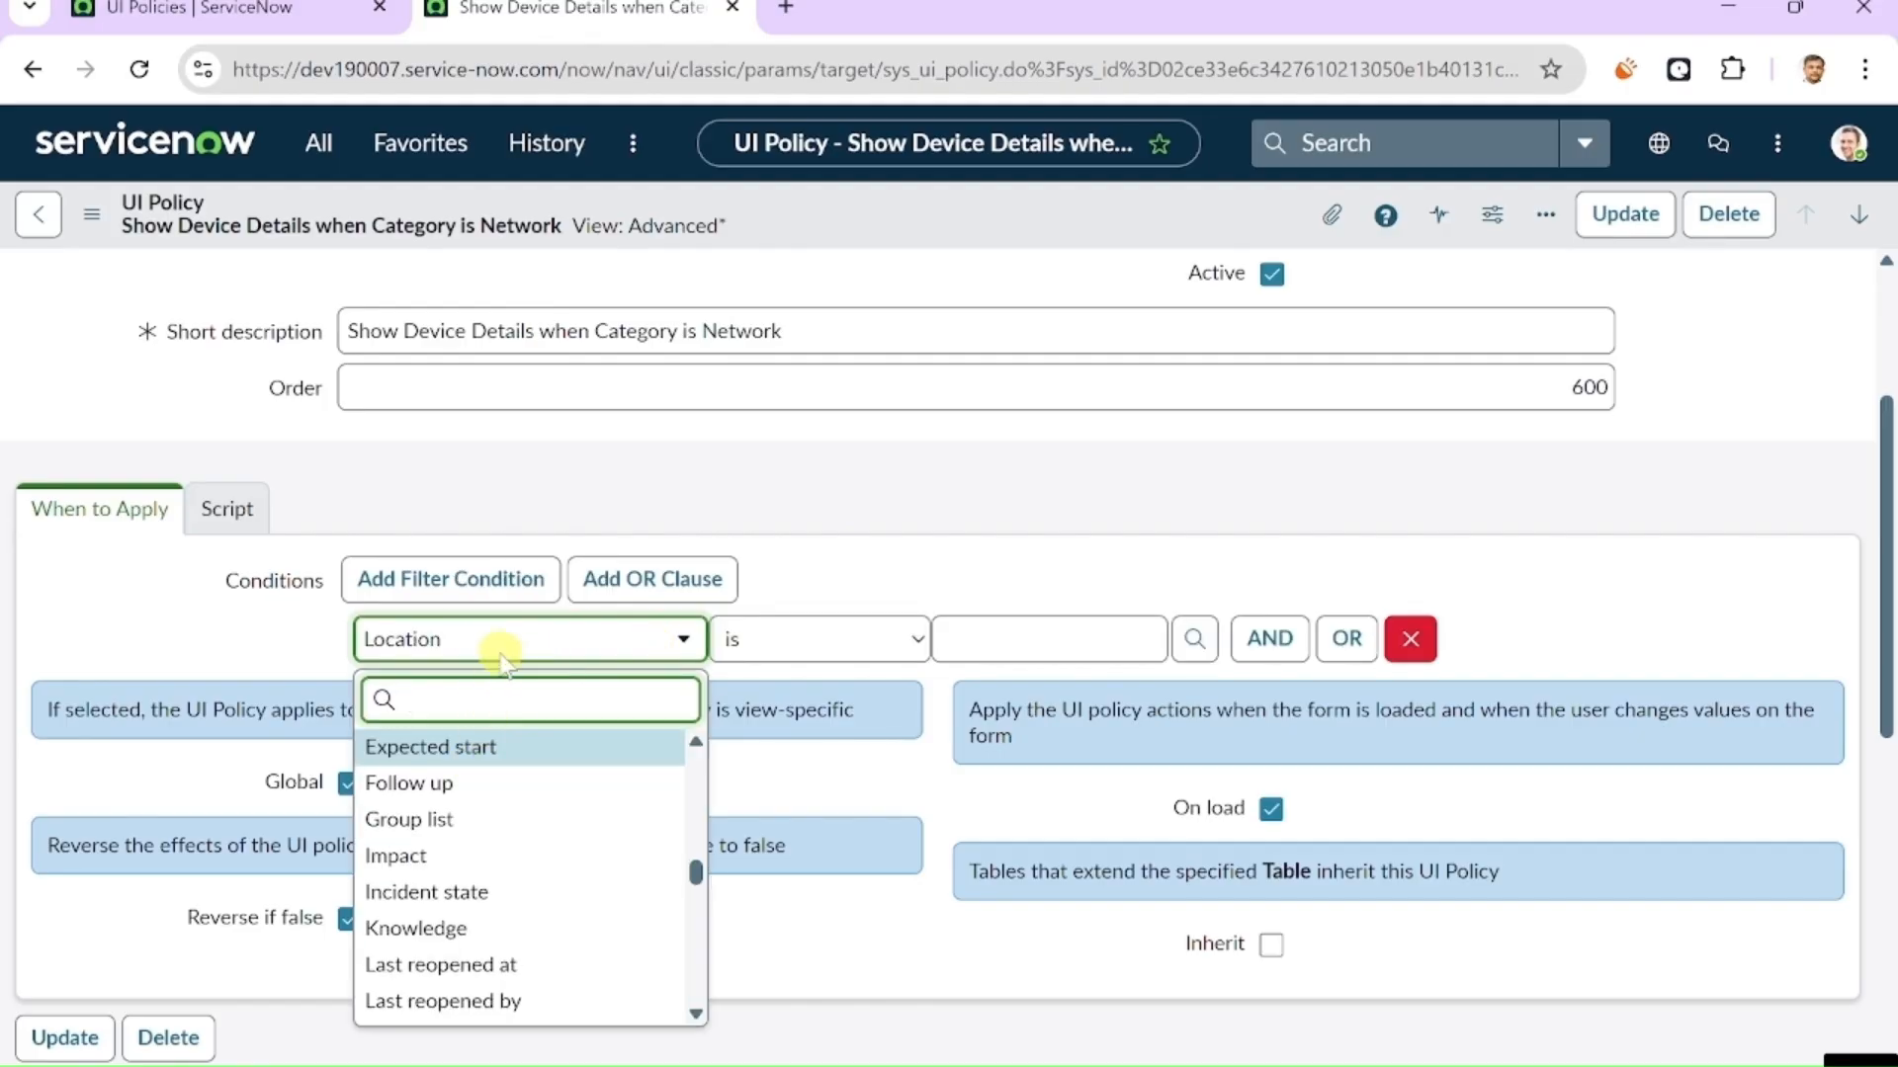
text(ca)
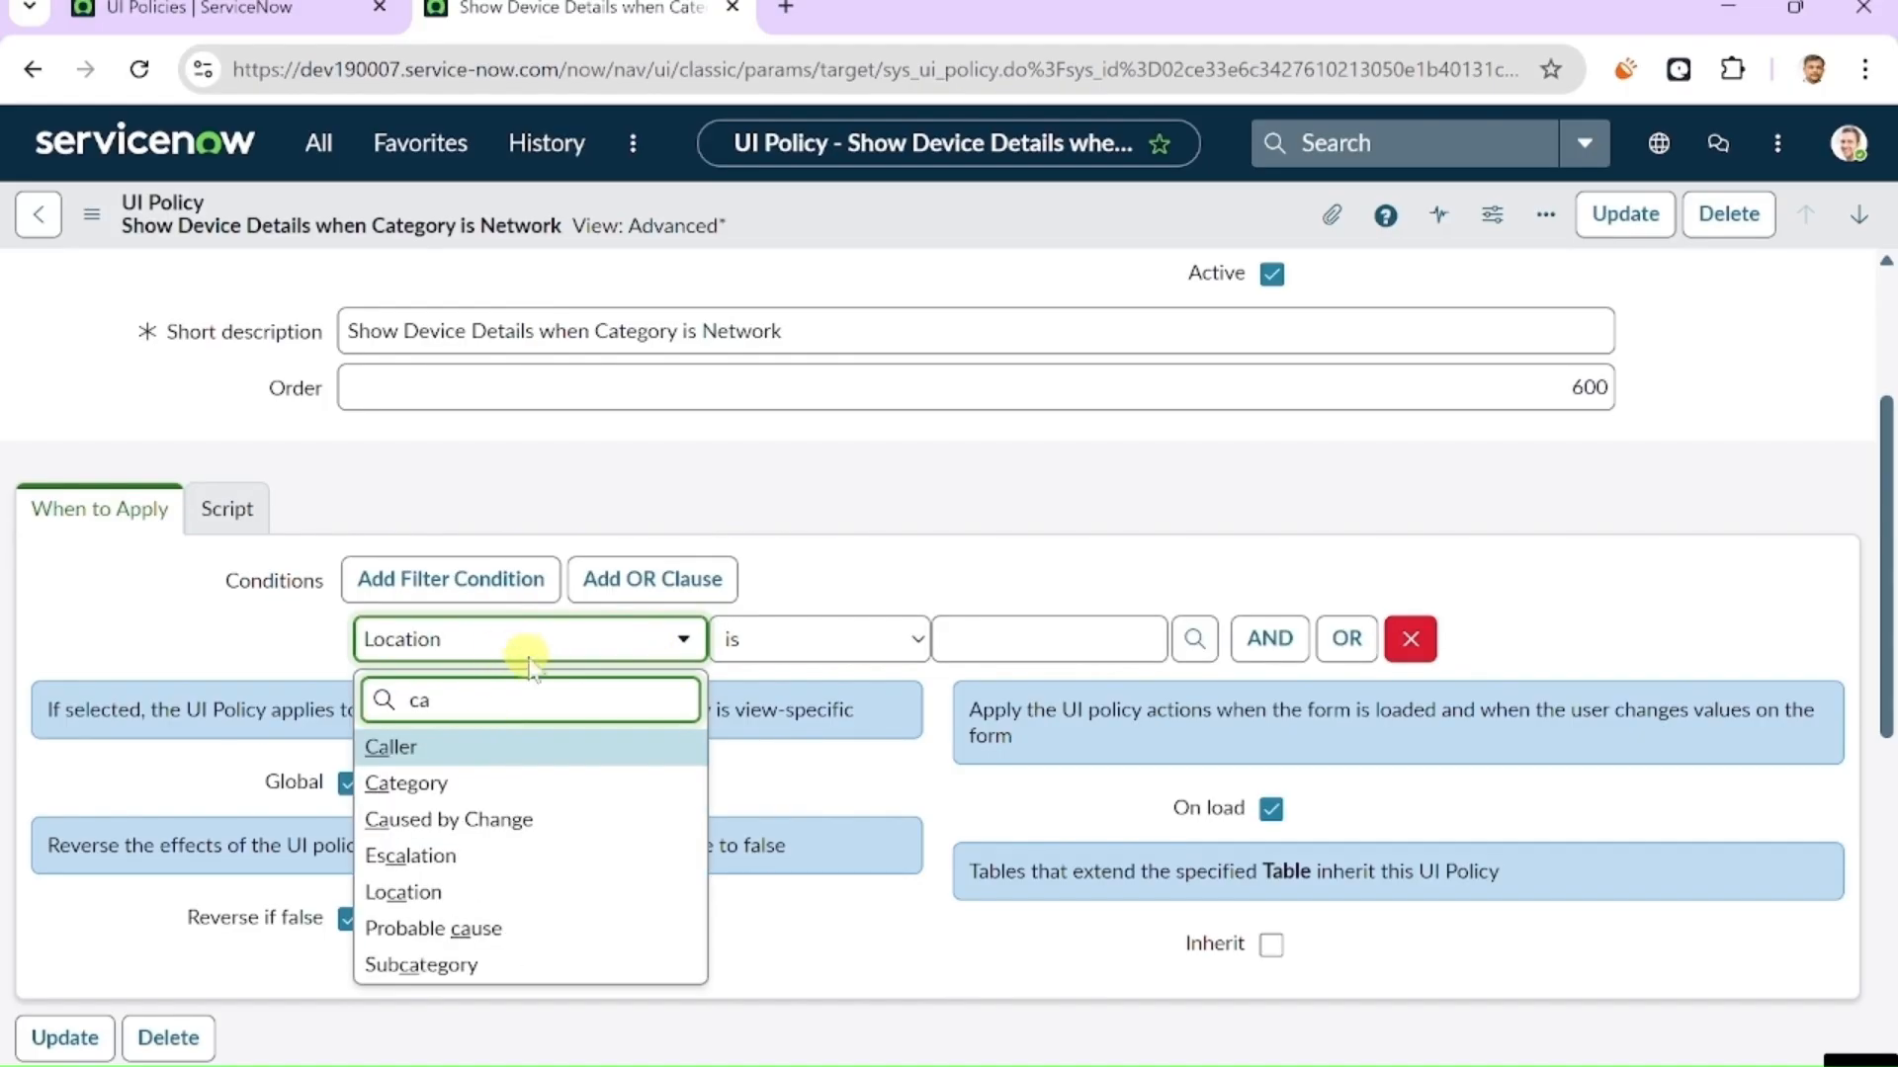
click(453, 781)
click(1068, 654)
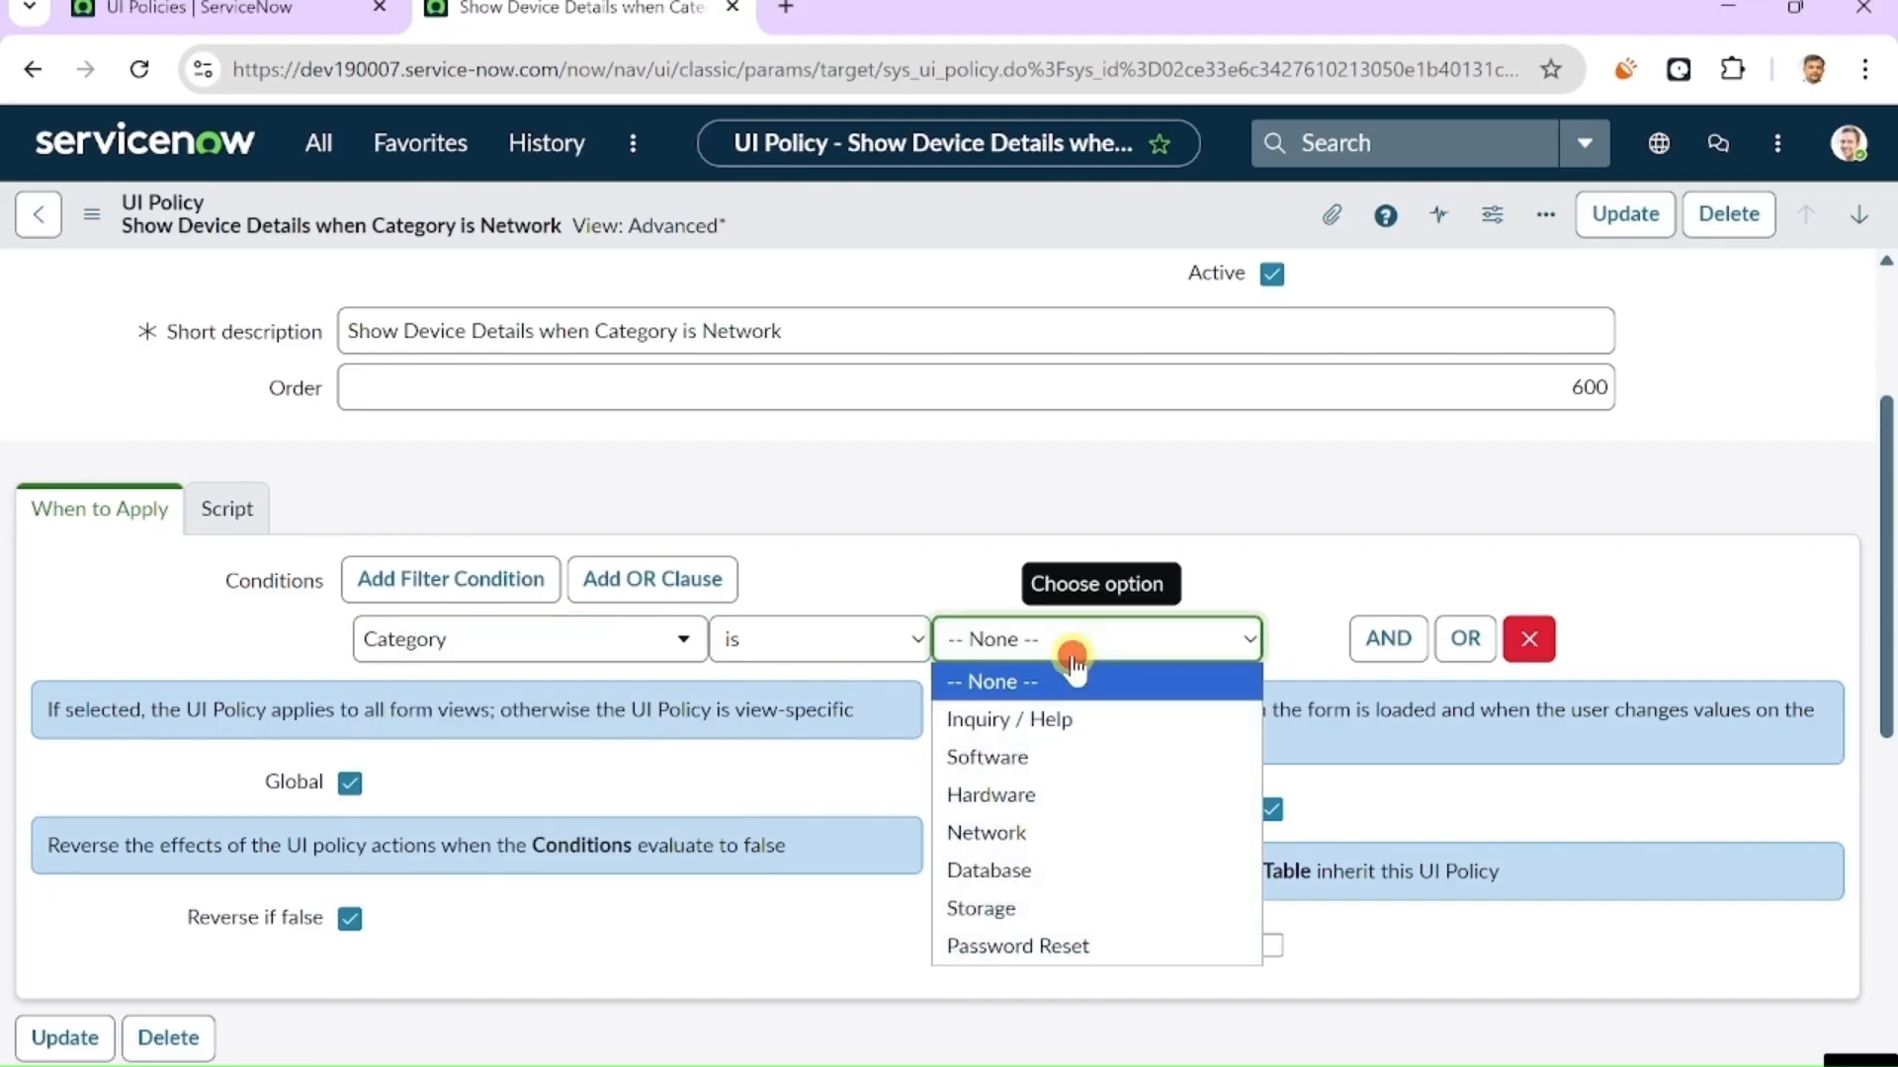
click(1028, 831)
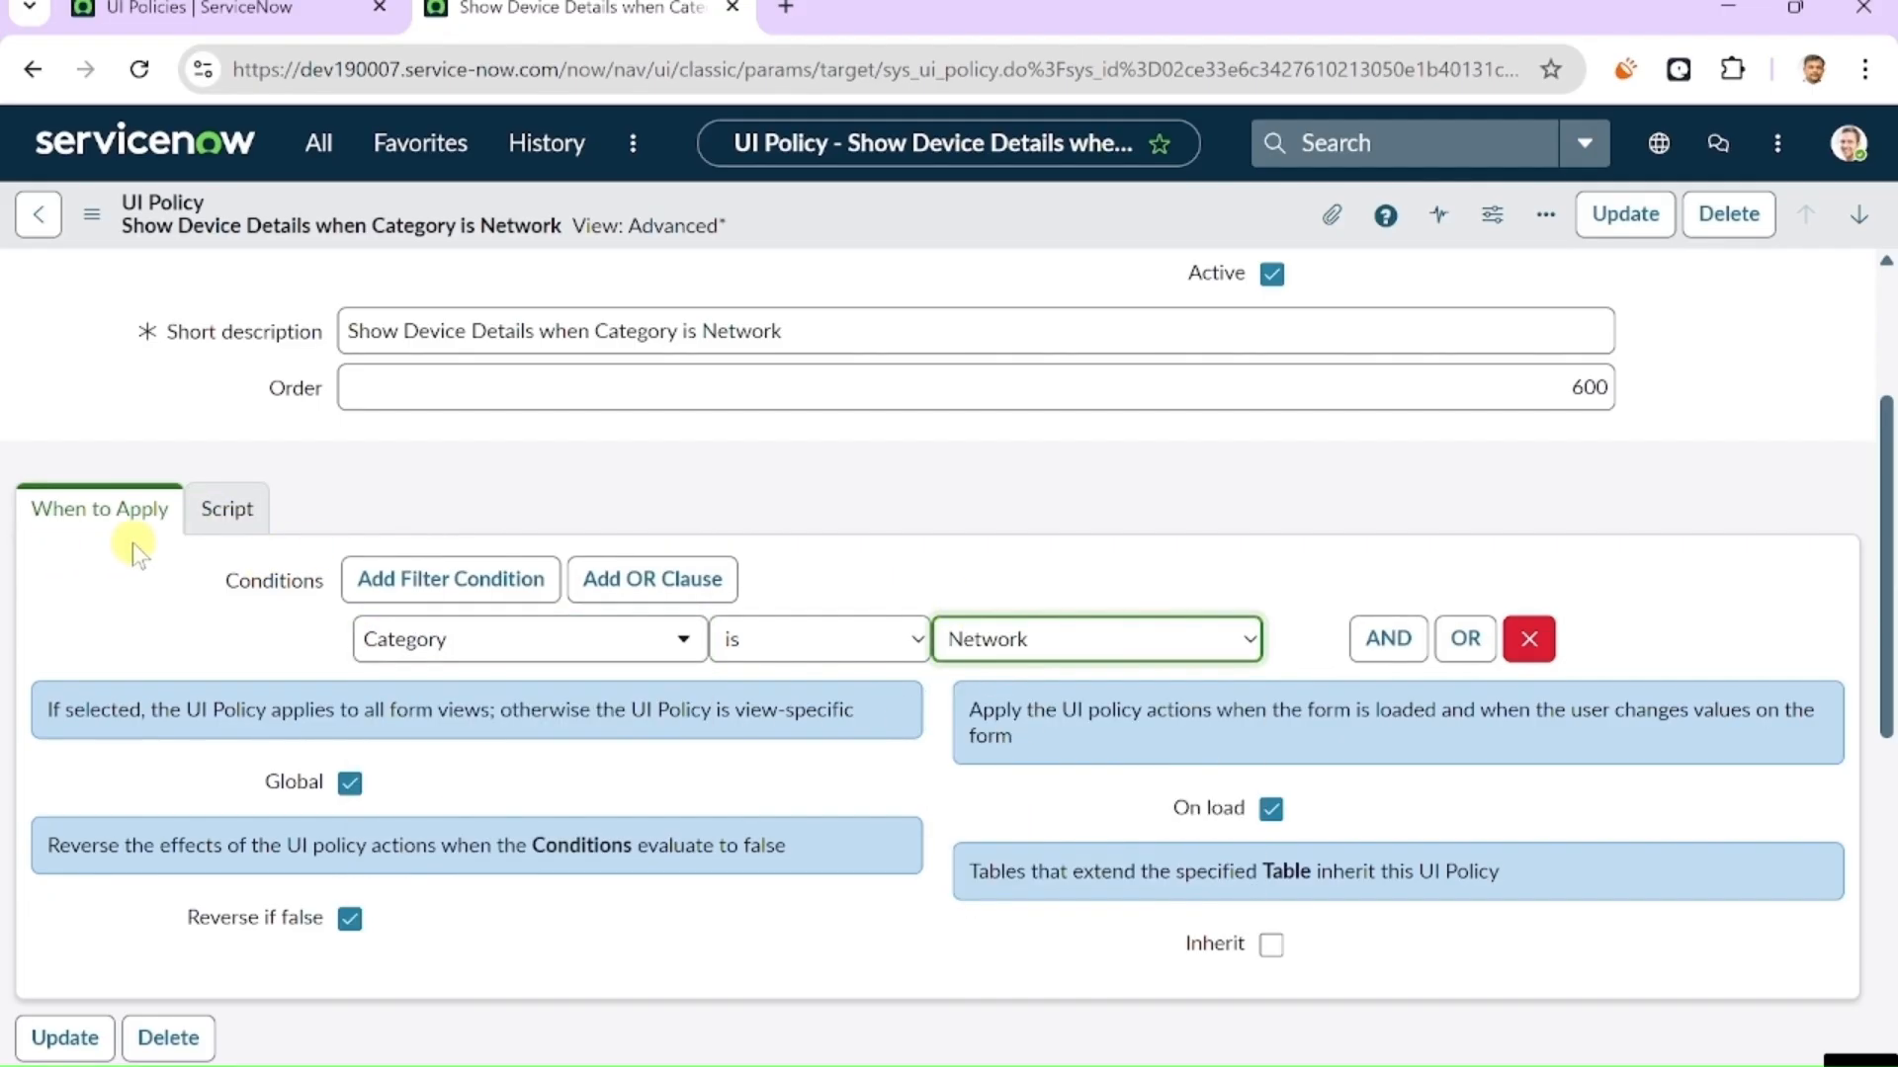
- Save the UI policy with its new condition, staying on the record
scroll(823, 494, down, 2)
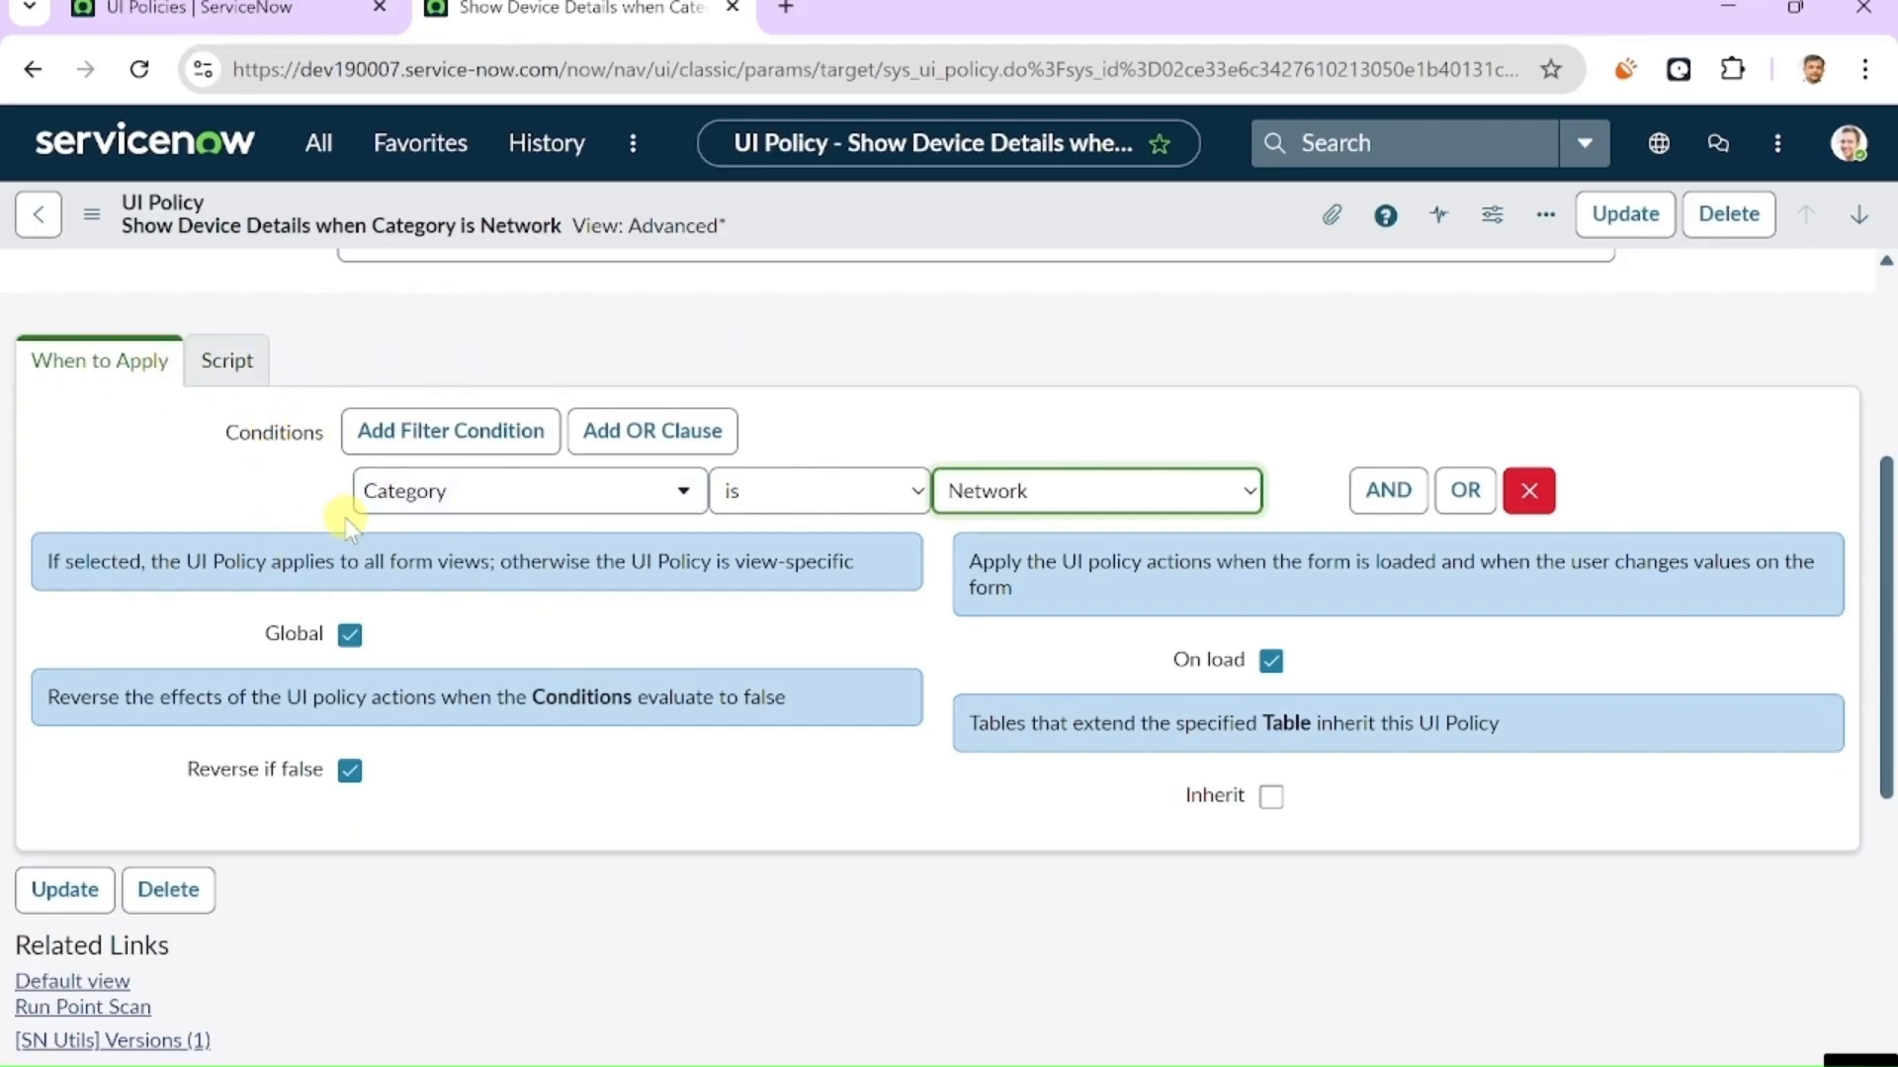
scroll(817, 648, down, 2)
scroll(817, 657, up, 2)
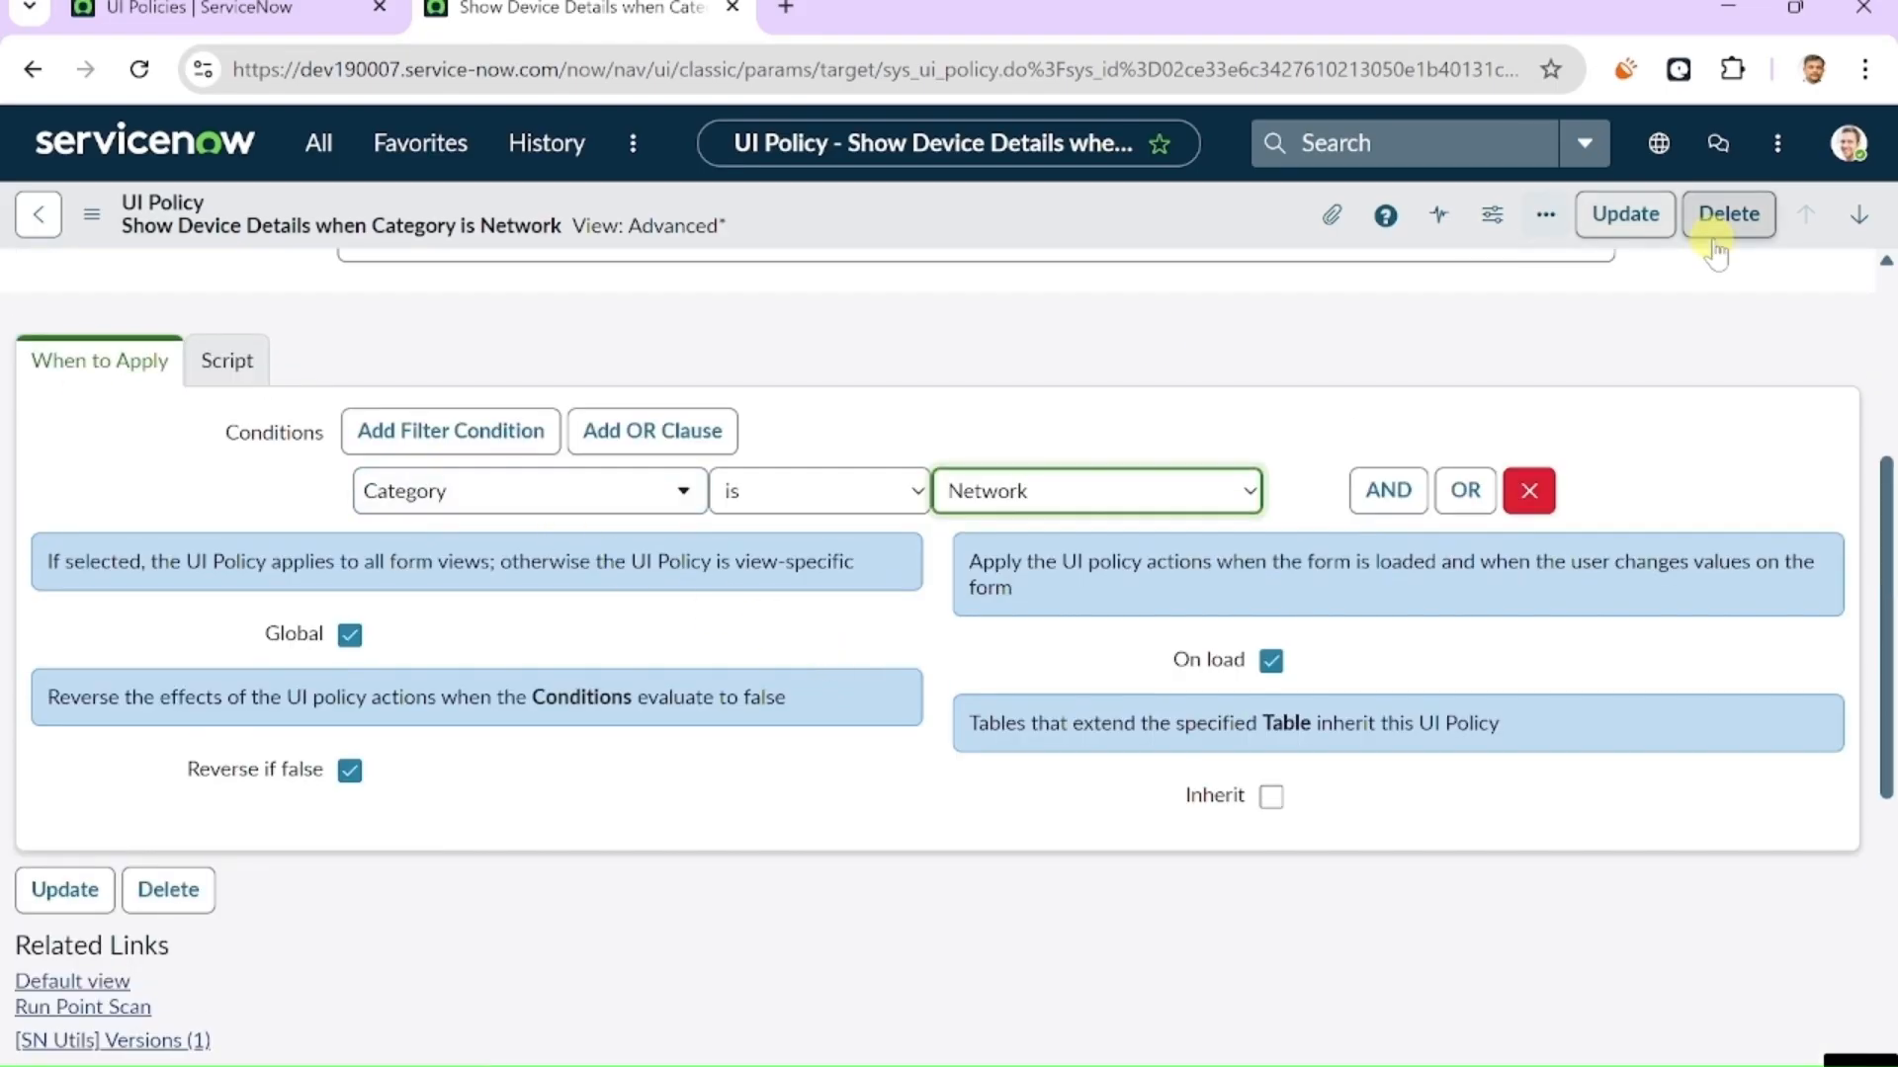
right_click(1001, 214)
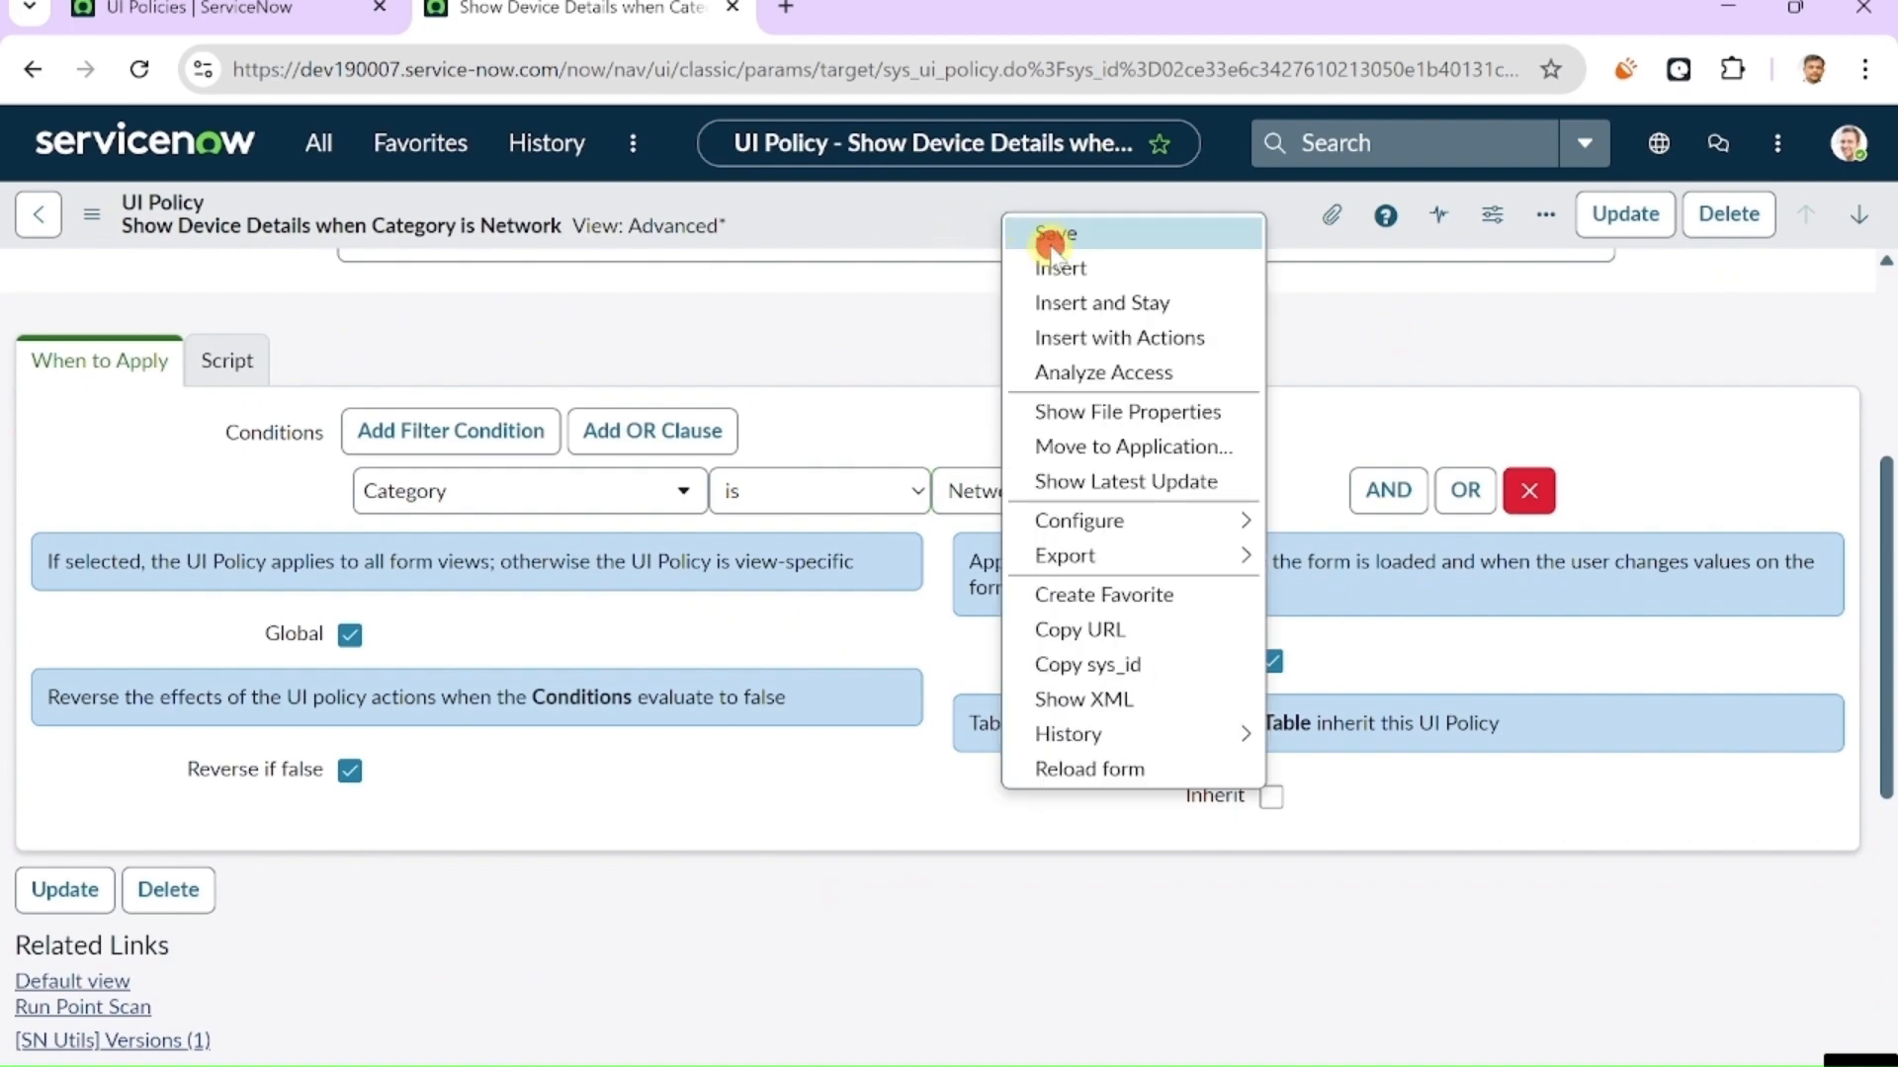
click(1052, 235)
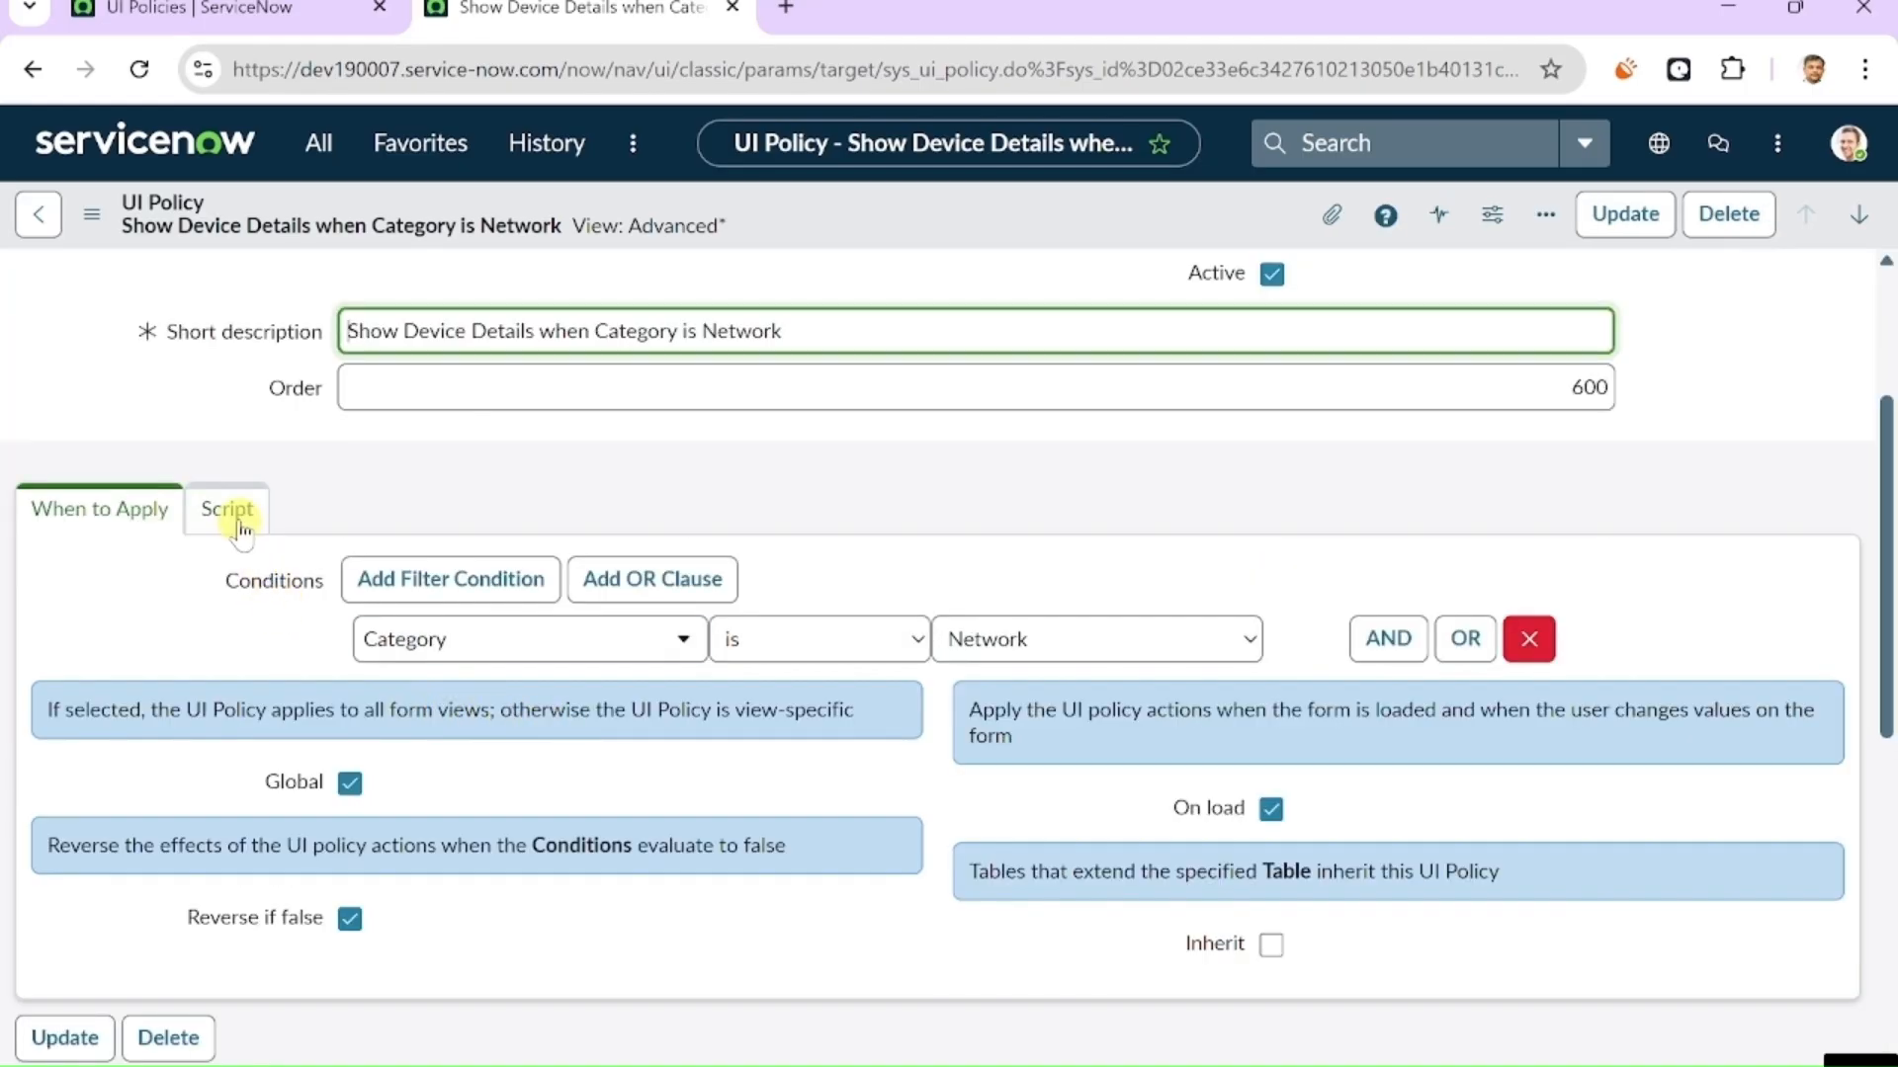
- Review the policy's Execute if true and Execute if false scripts
click(233, 511)
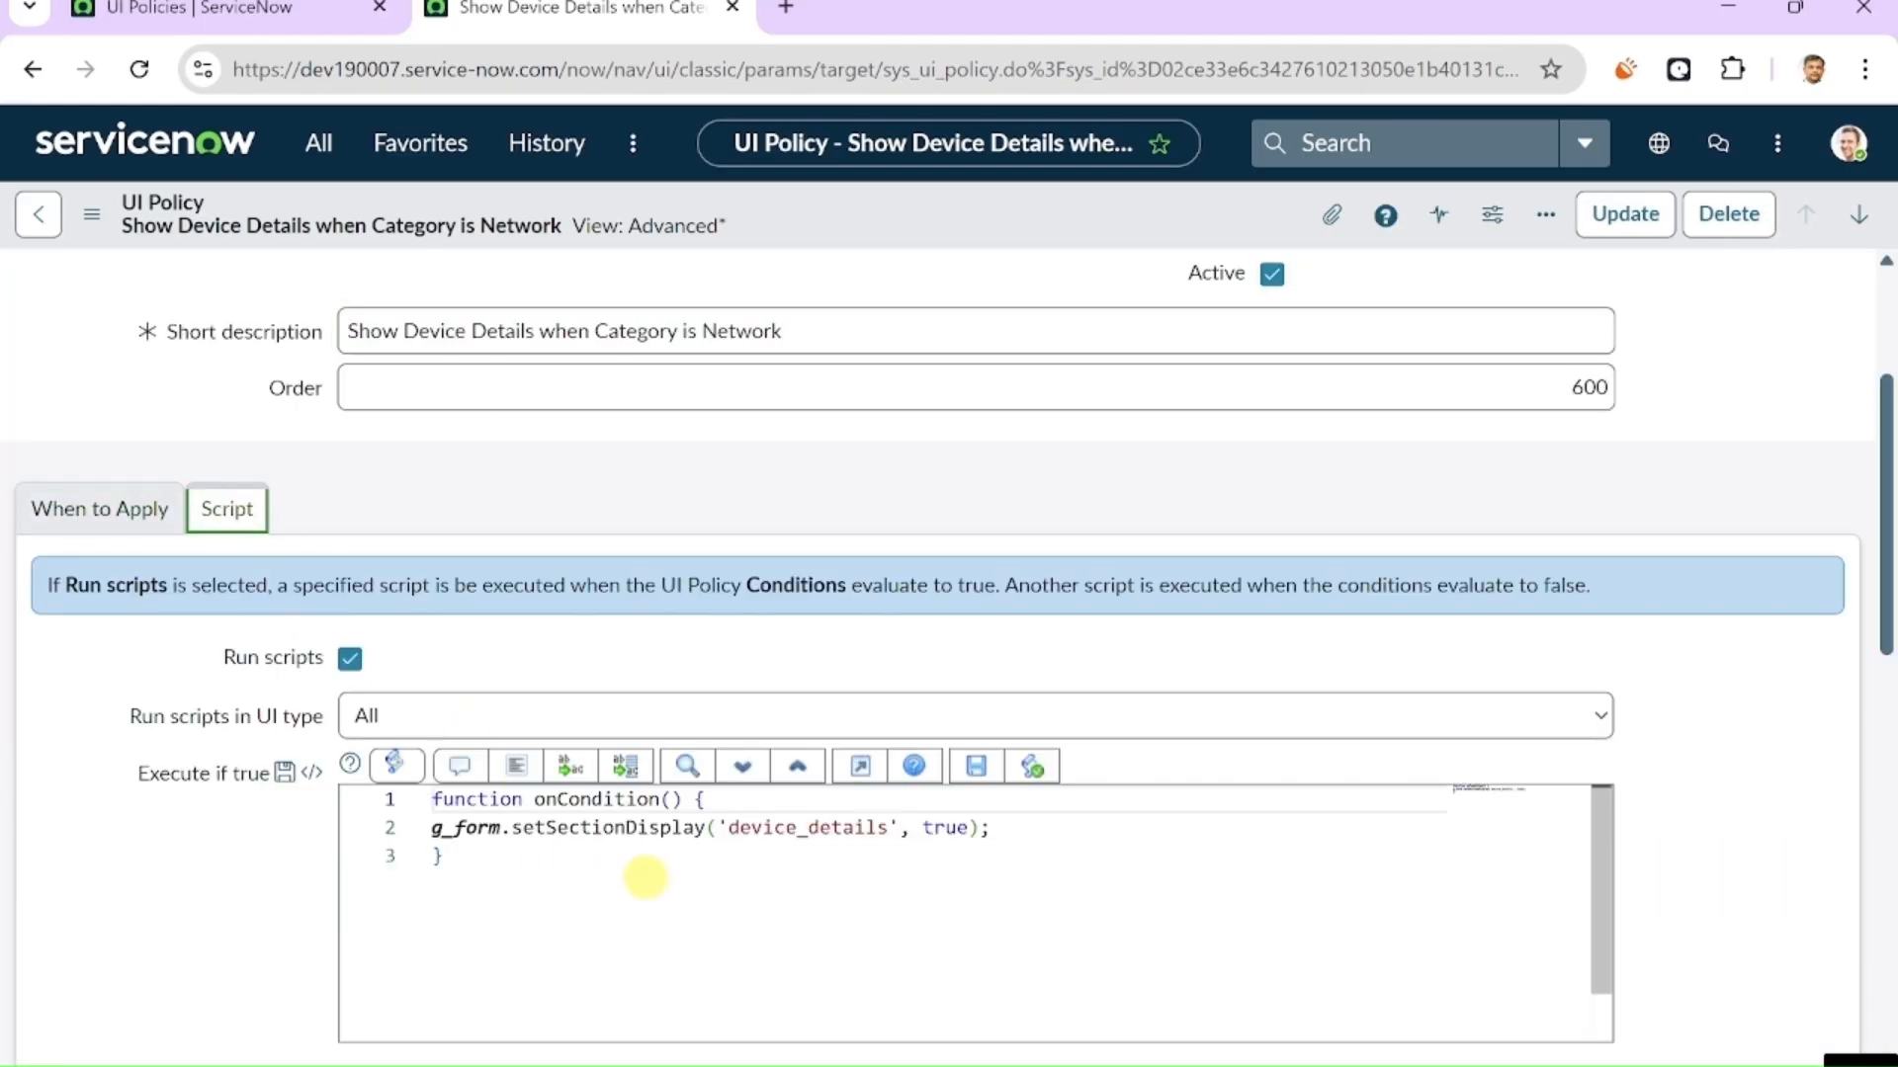
scroll(652, 875, down, 2)
scroll(1449, 721, up, 2)
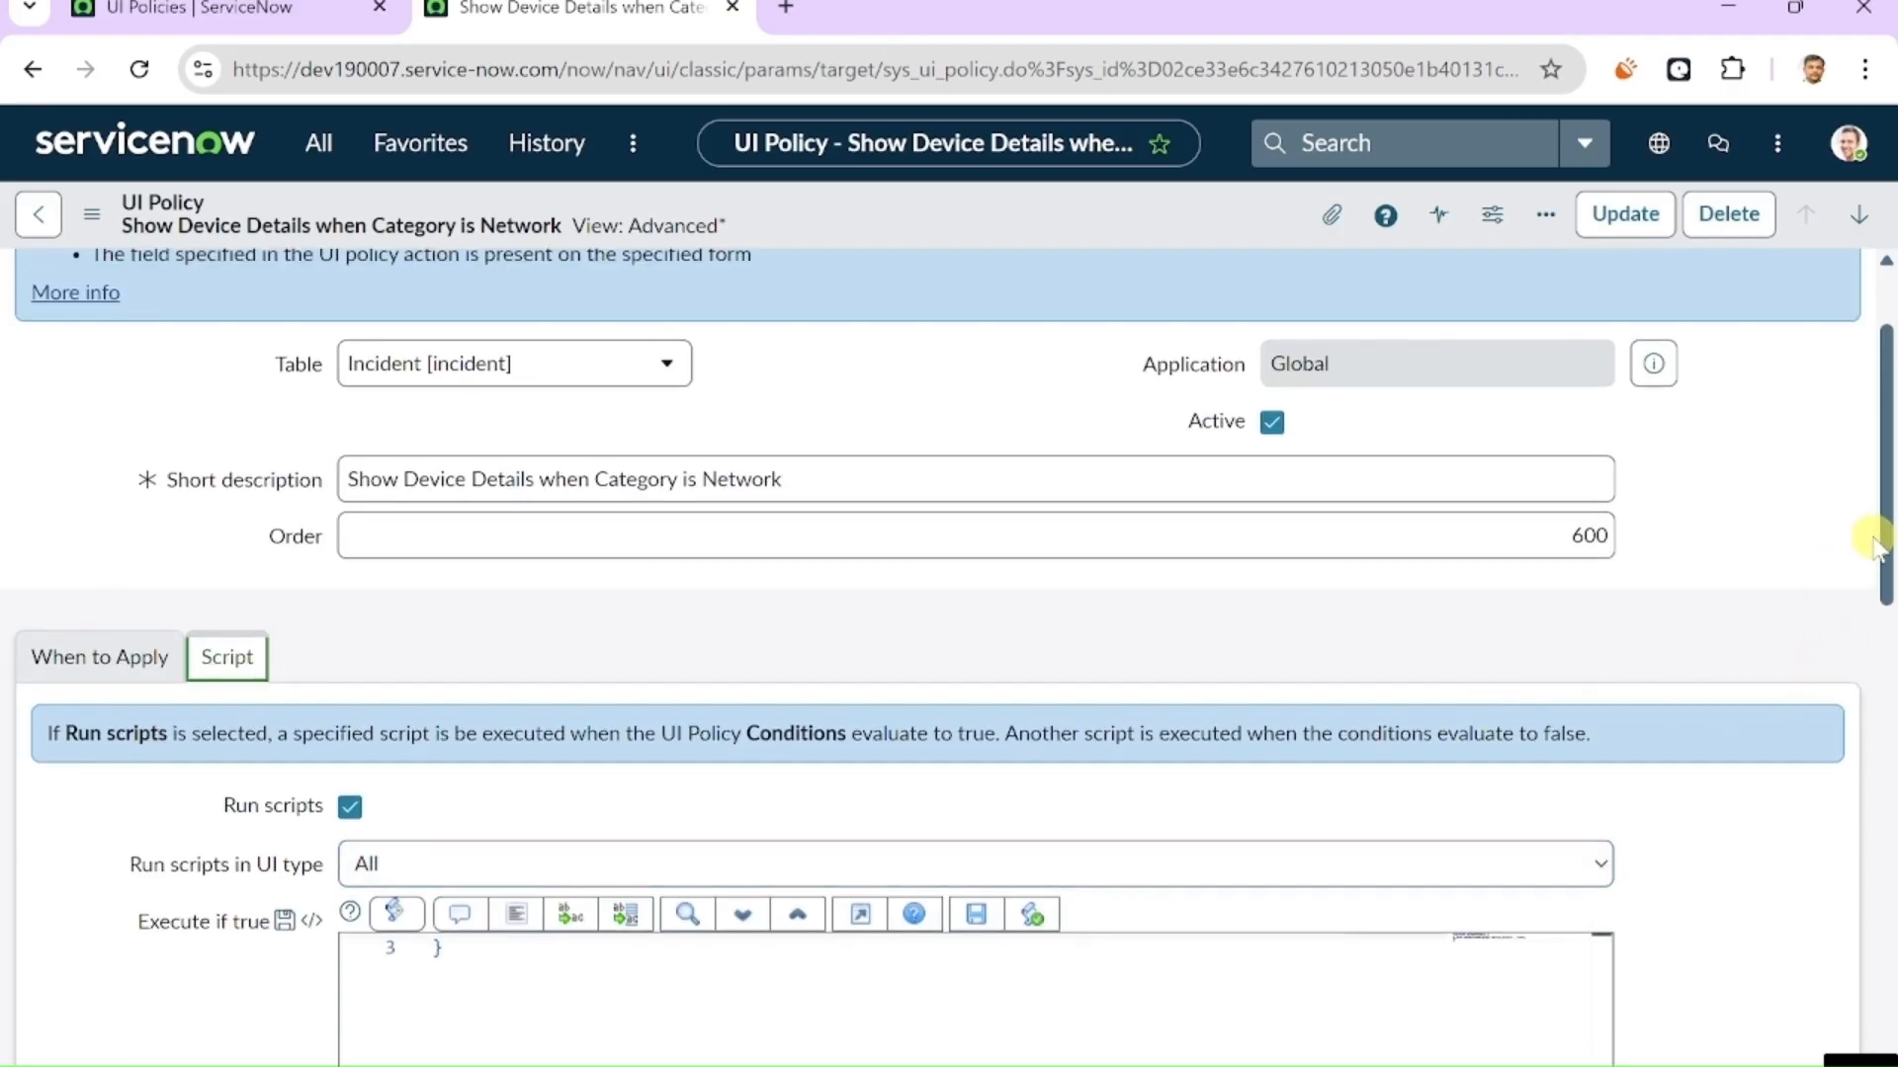
drag(1878, 543, 1884, 643)
scroll(1112, 664, down, 3)
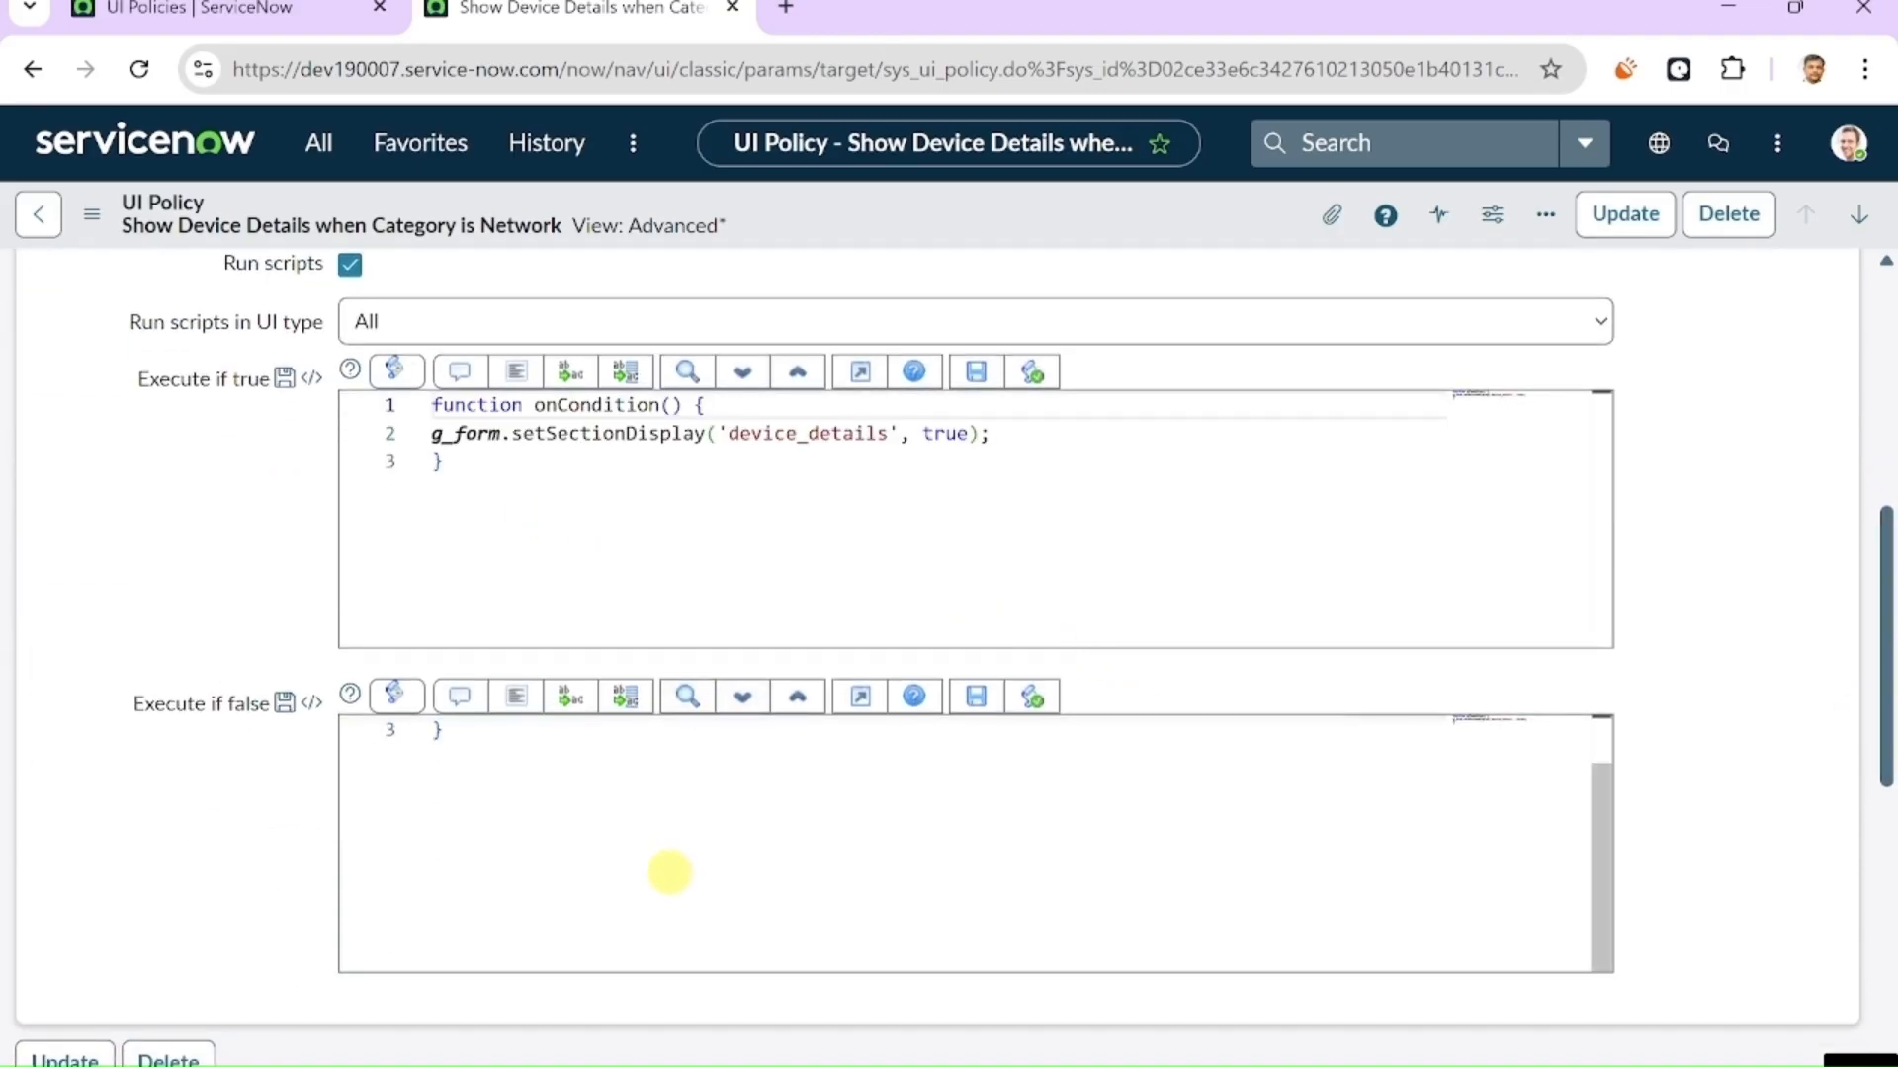
scroll(511, 761, up, 1)
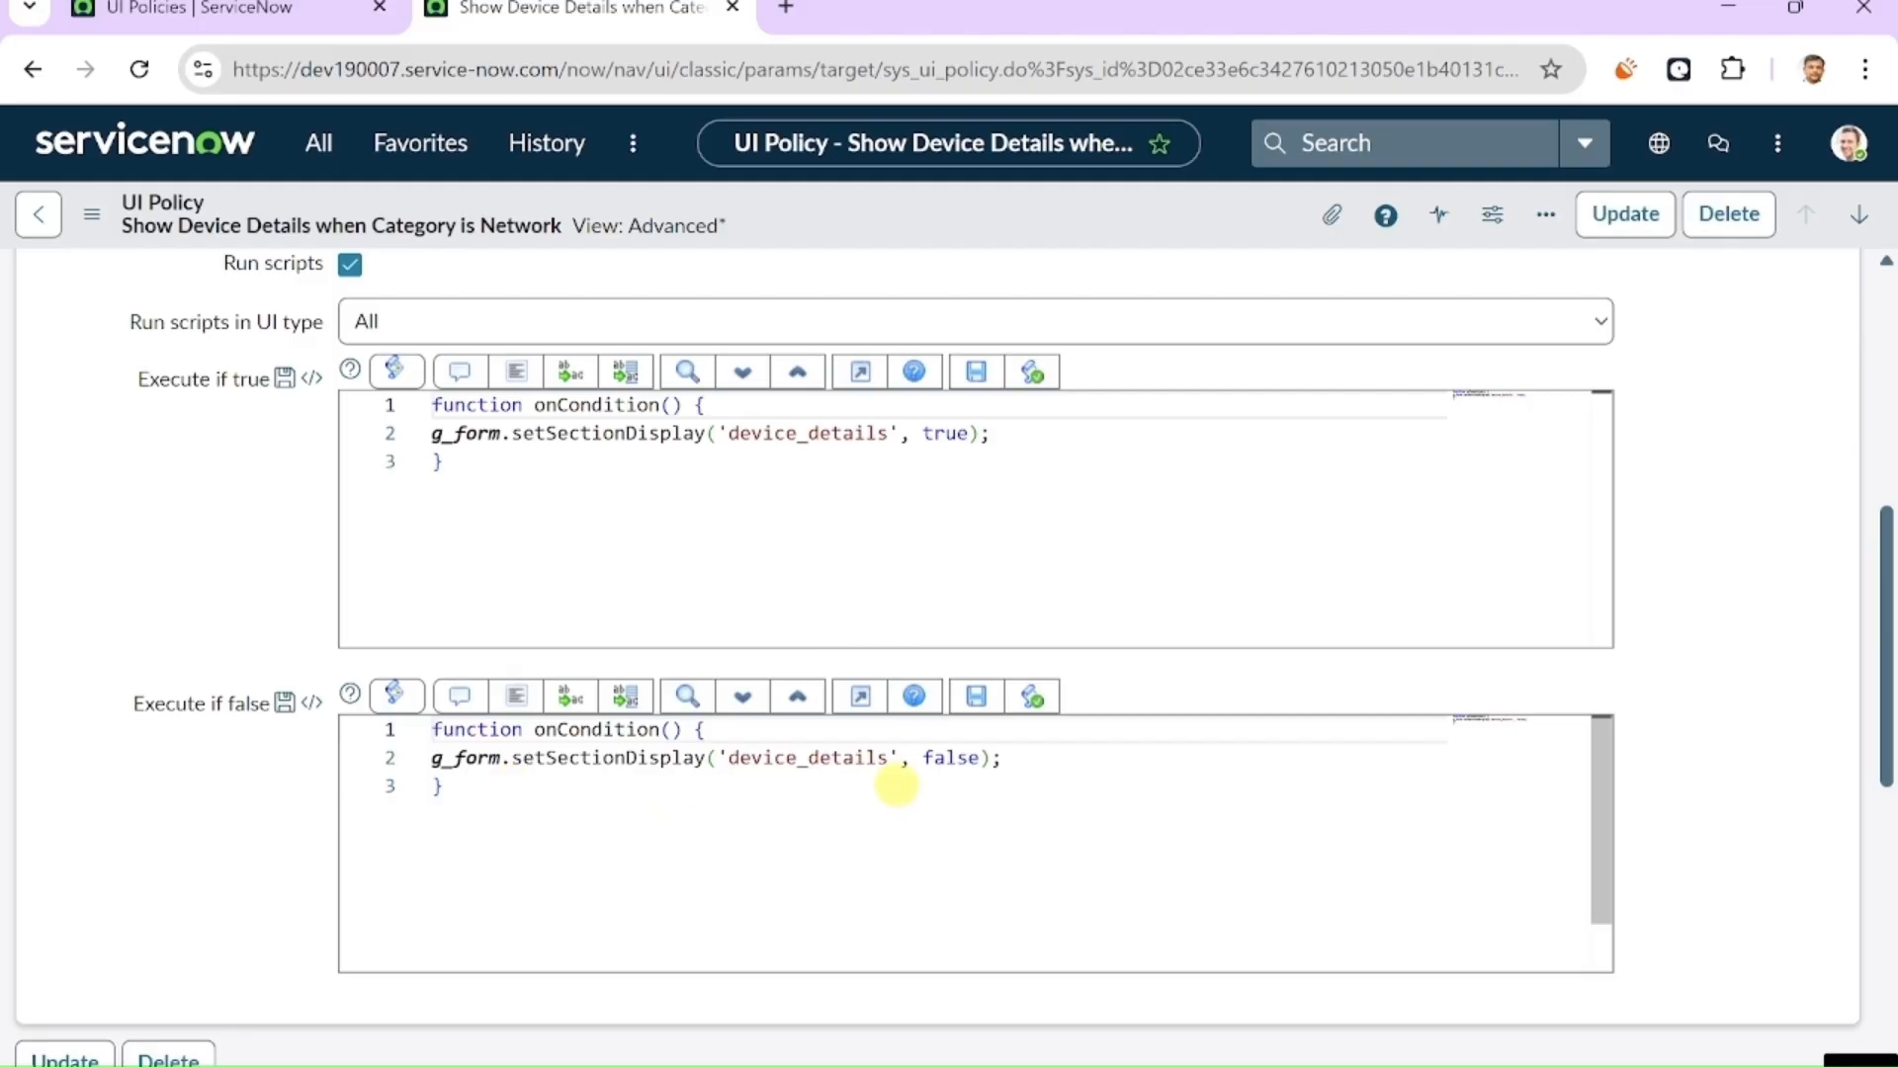
scroll(842, 624, down, 1)
scroll(1396, 576, up, 1)
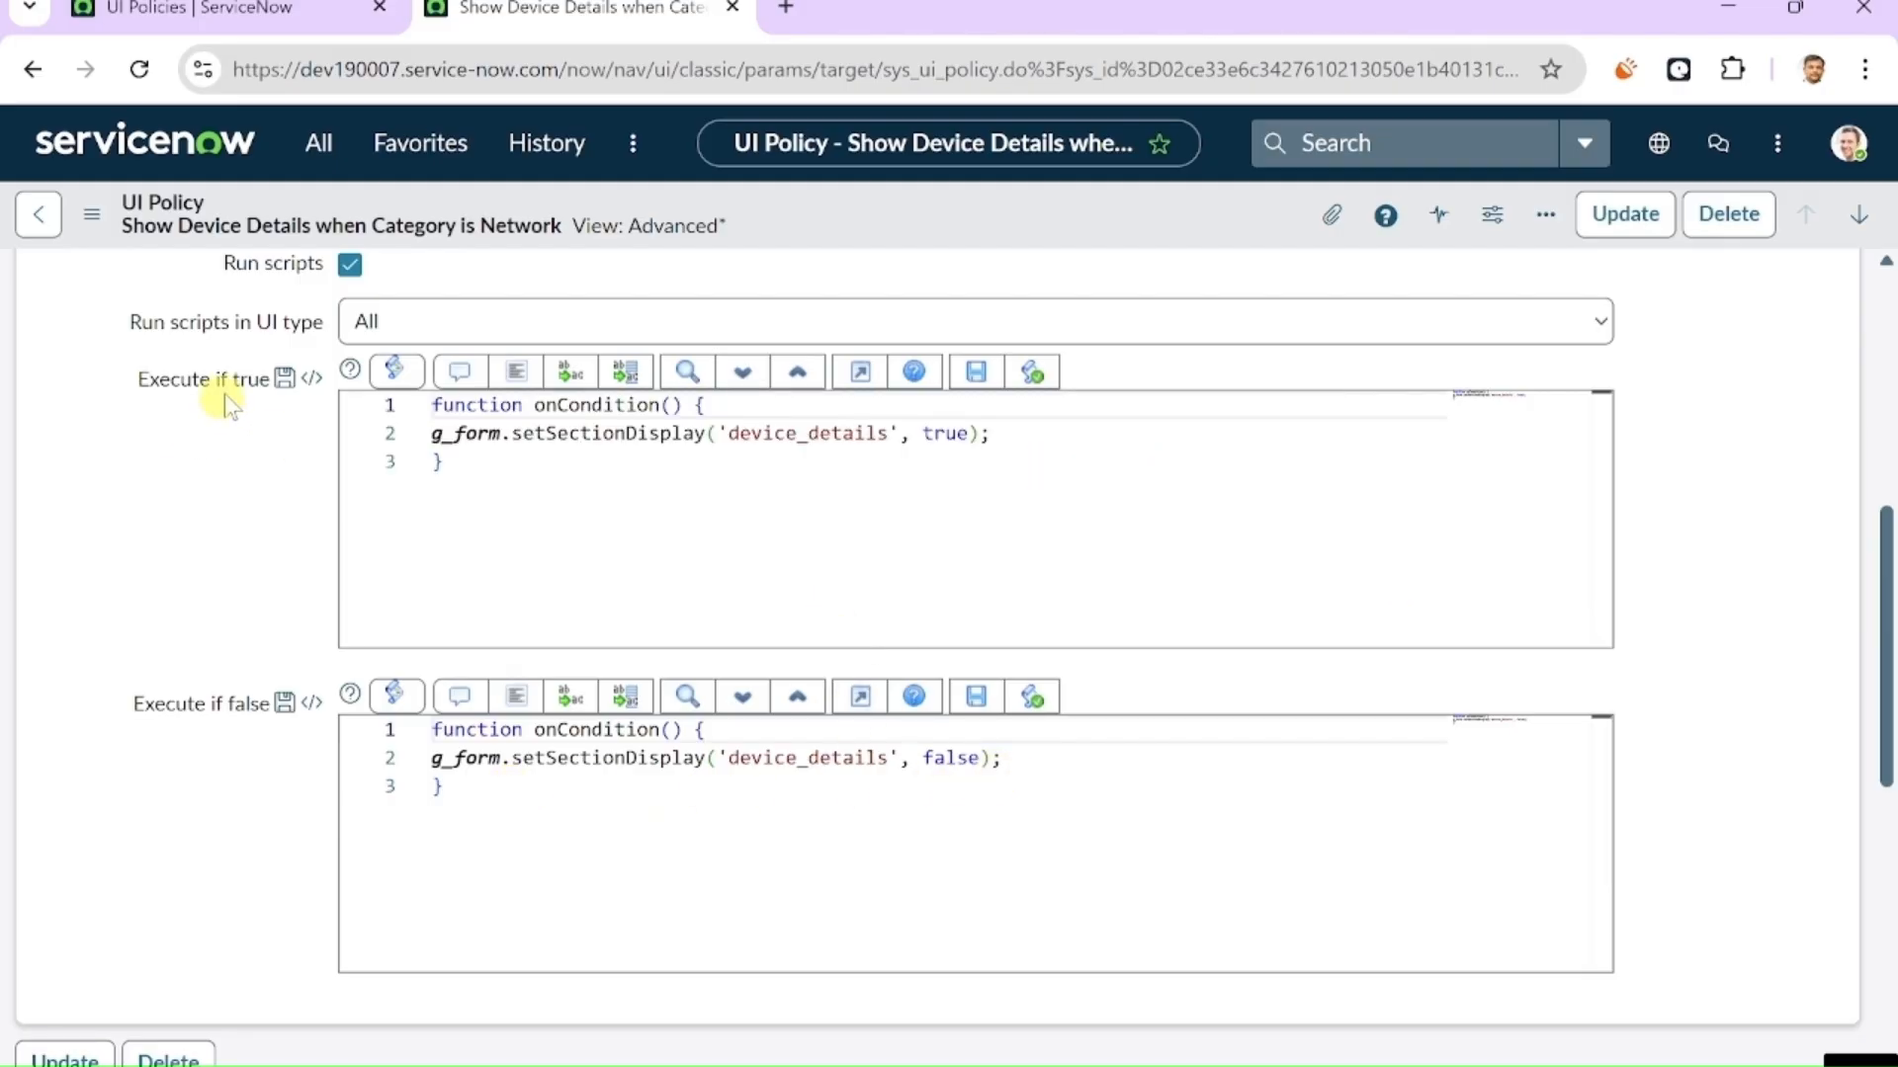
scroll(491, 551, down, 1)
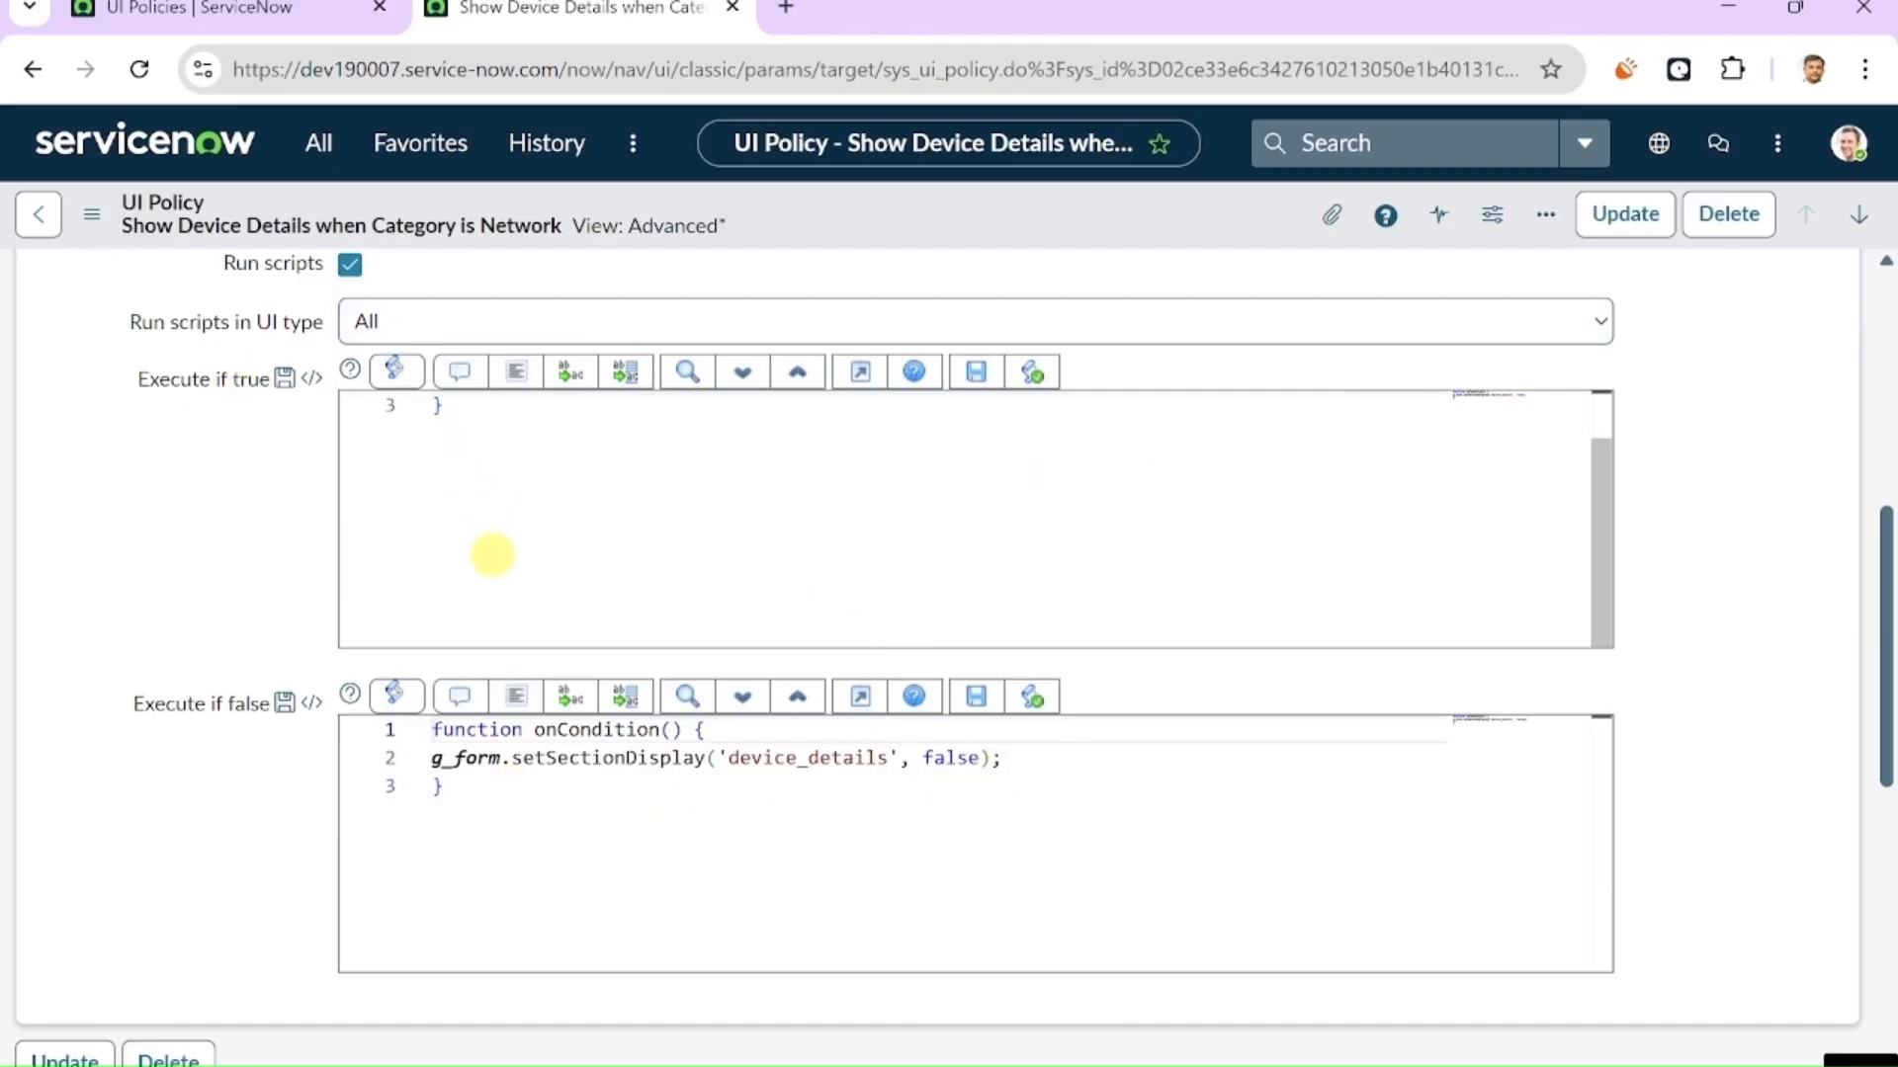
- Save the Device Details policy once more after the script review
right_click(1065, 216)
click(1092, 237)
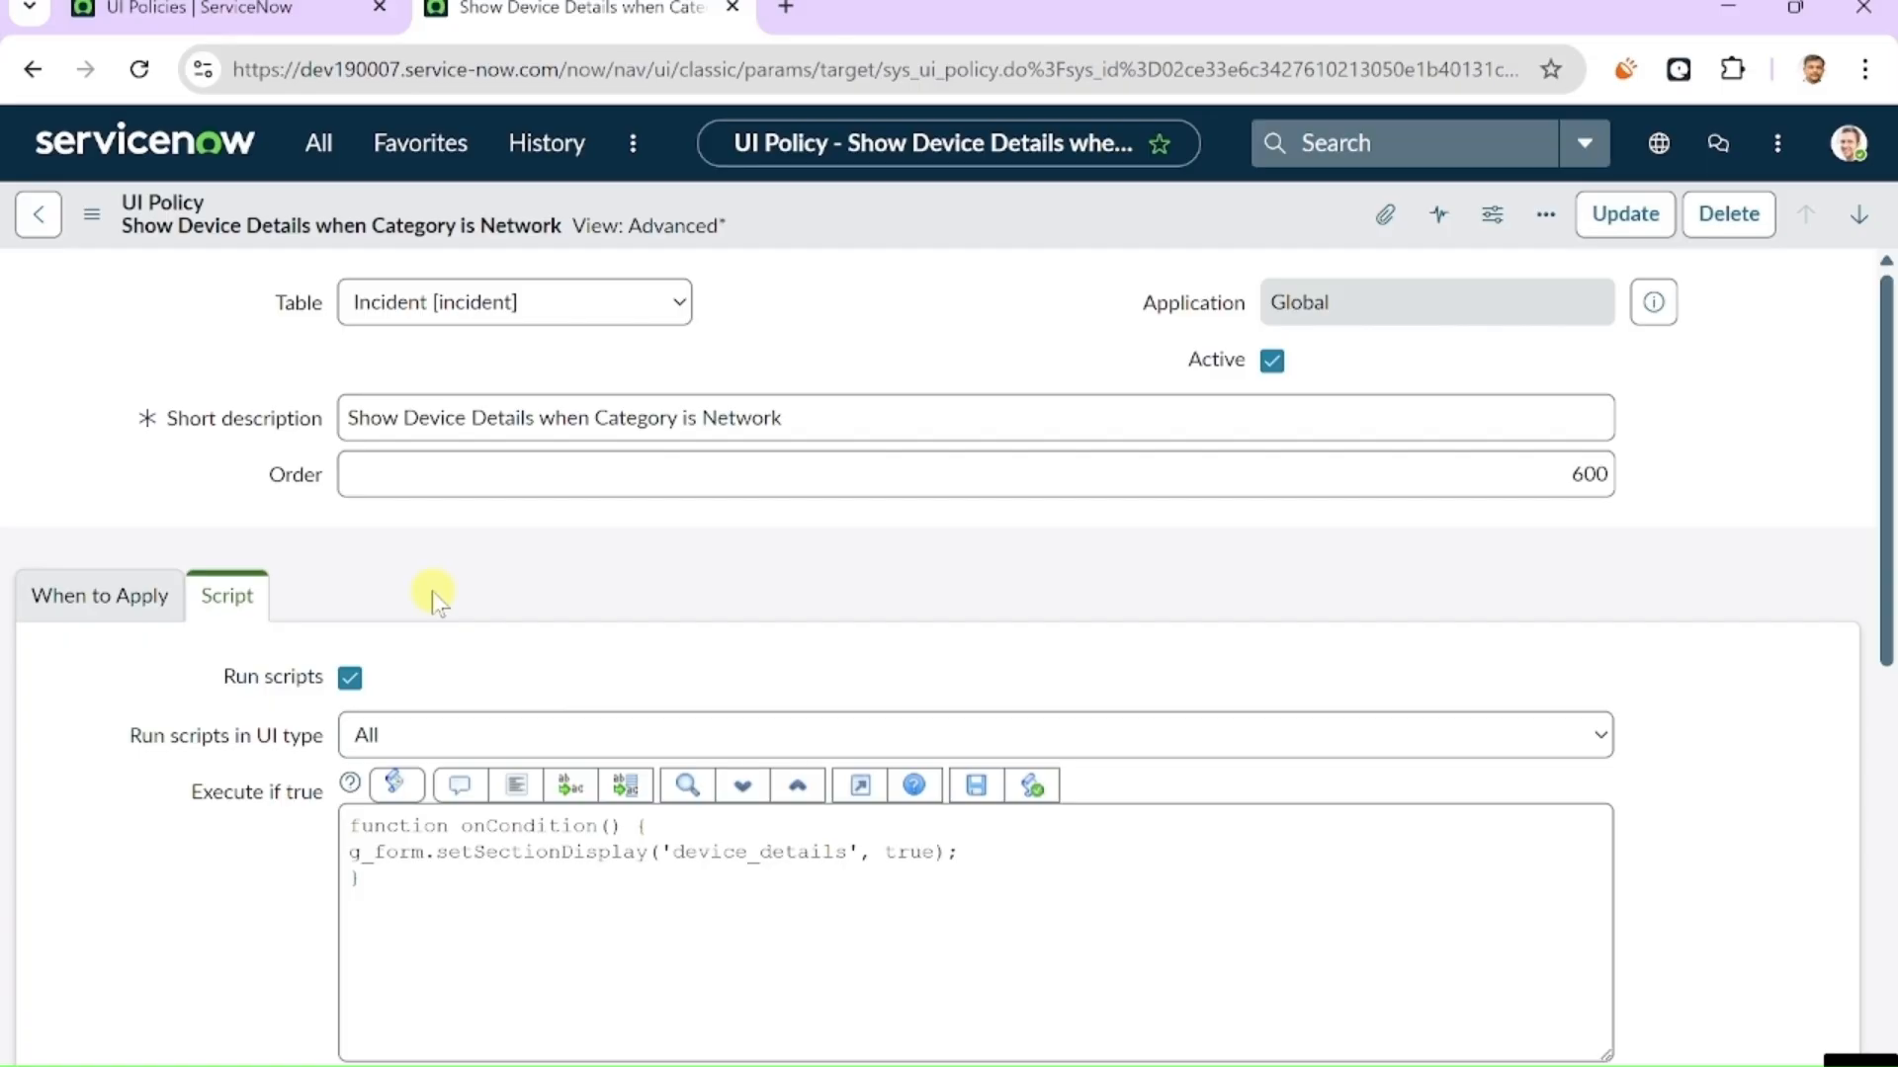
scroll(295, 291, down, 4)
- Open the list of all incidents in the other browser tab and start a new incident record
click(259, 18)
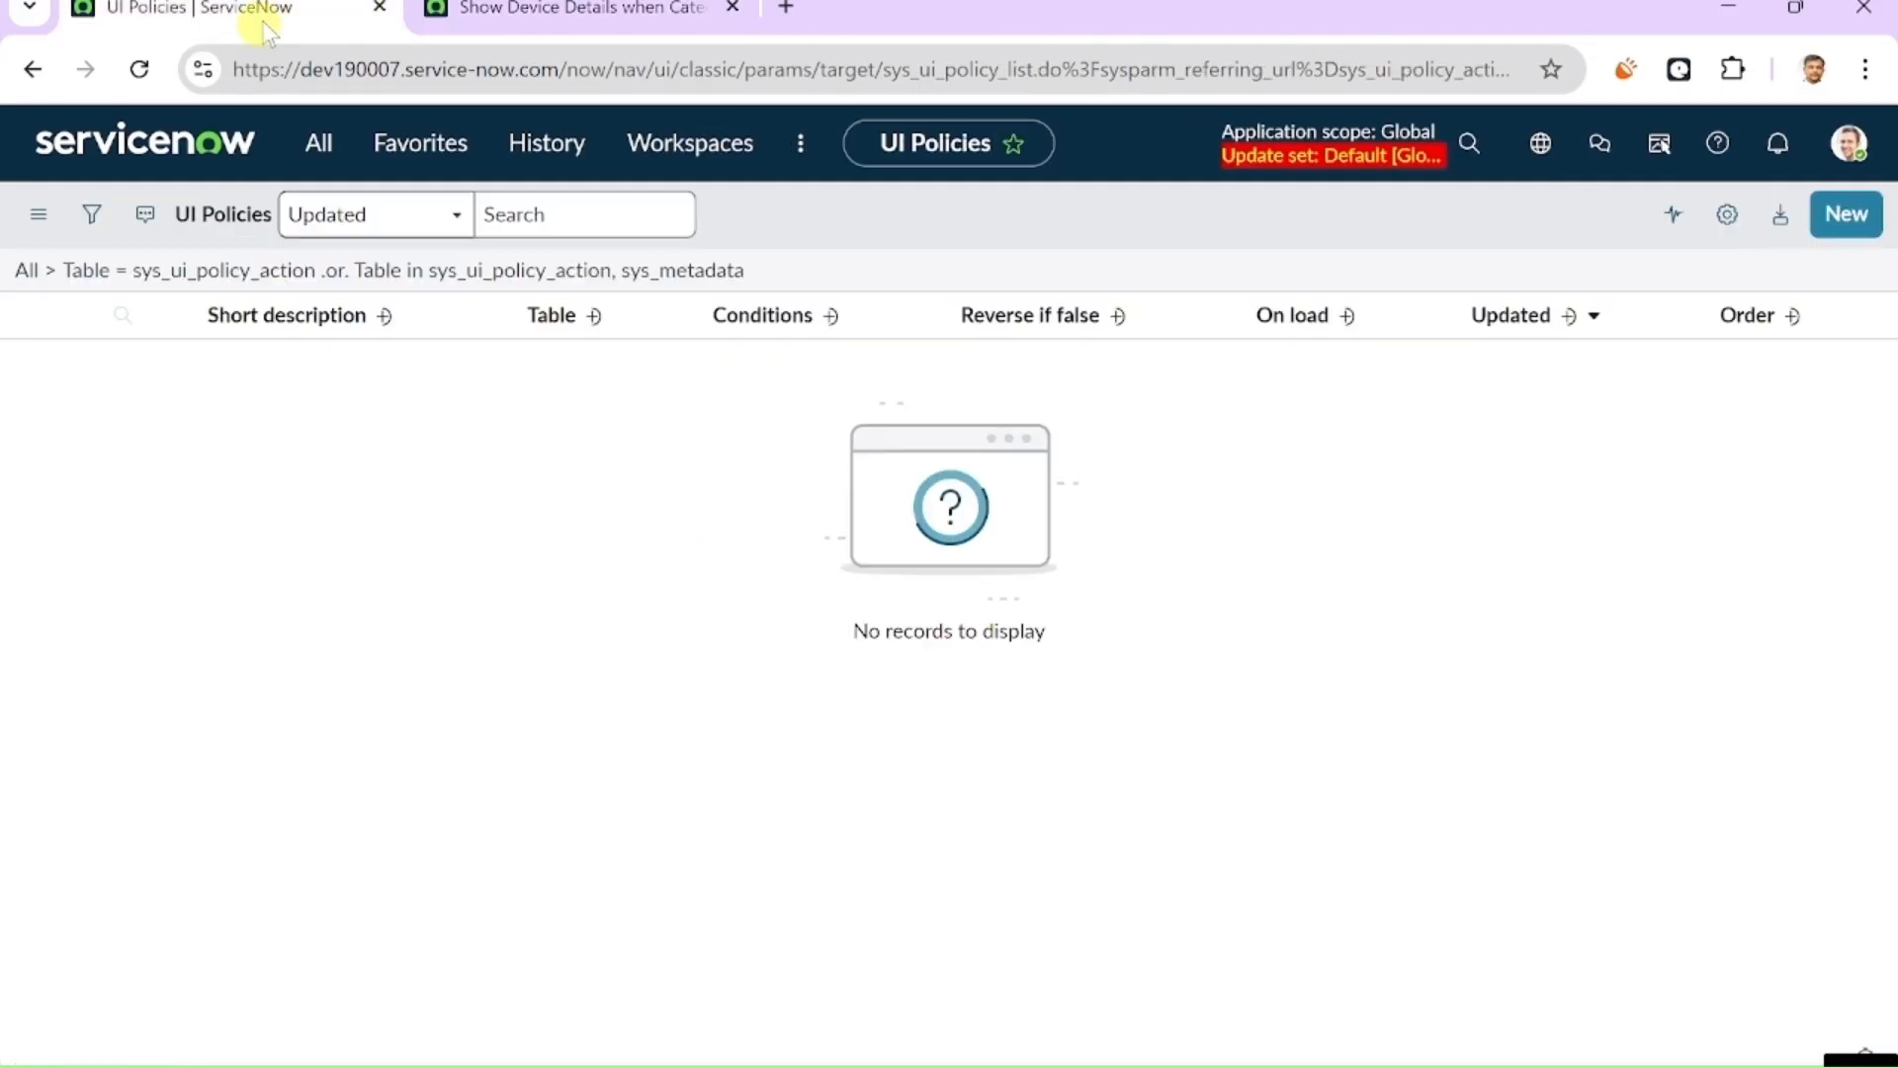
click(317, 148)
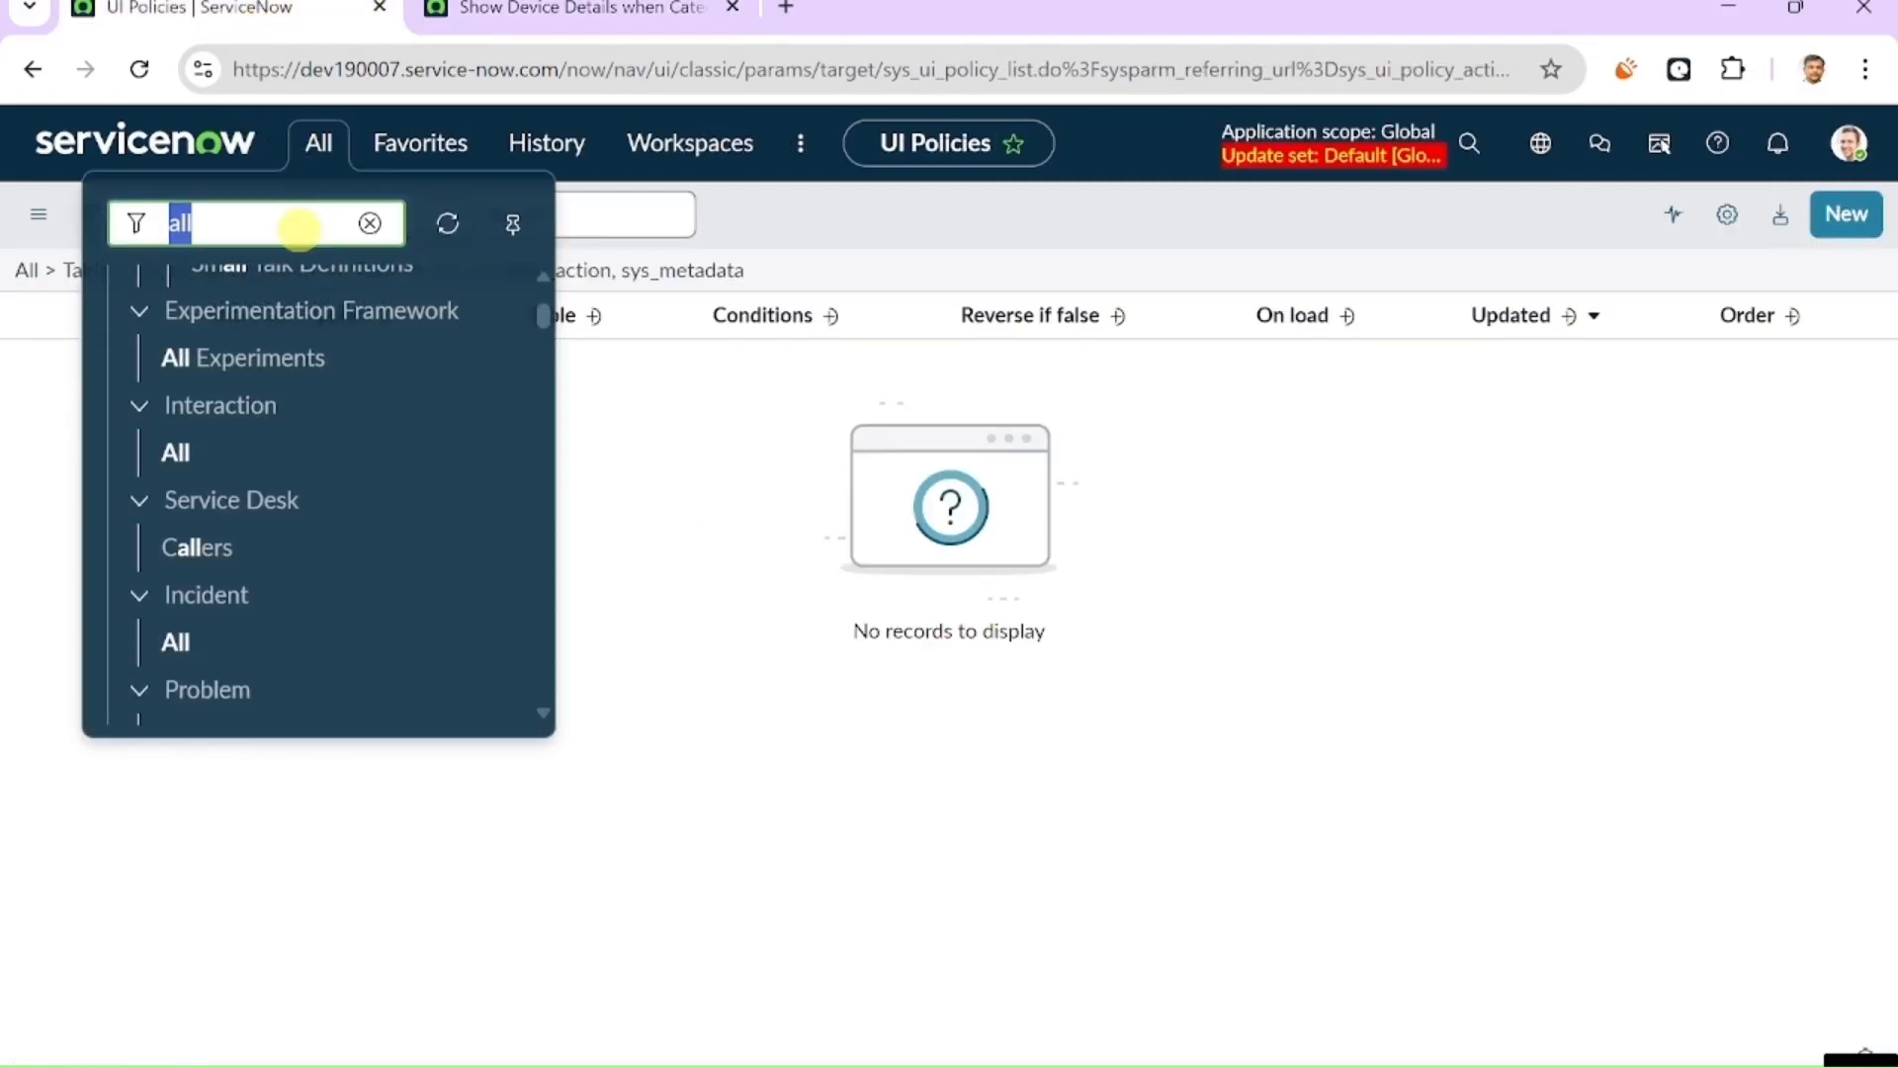
click(170, 642)
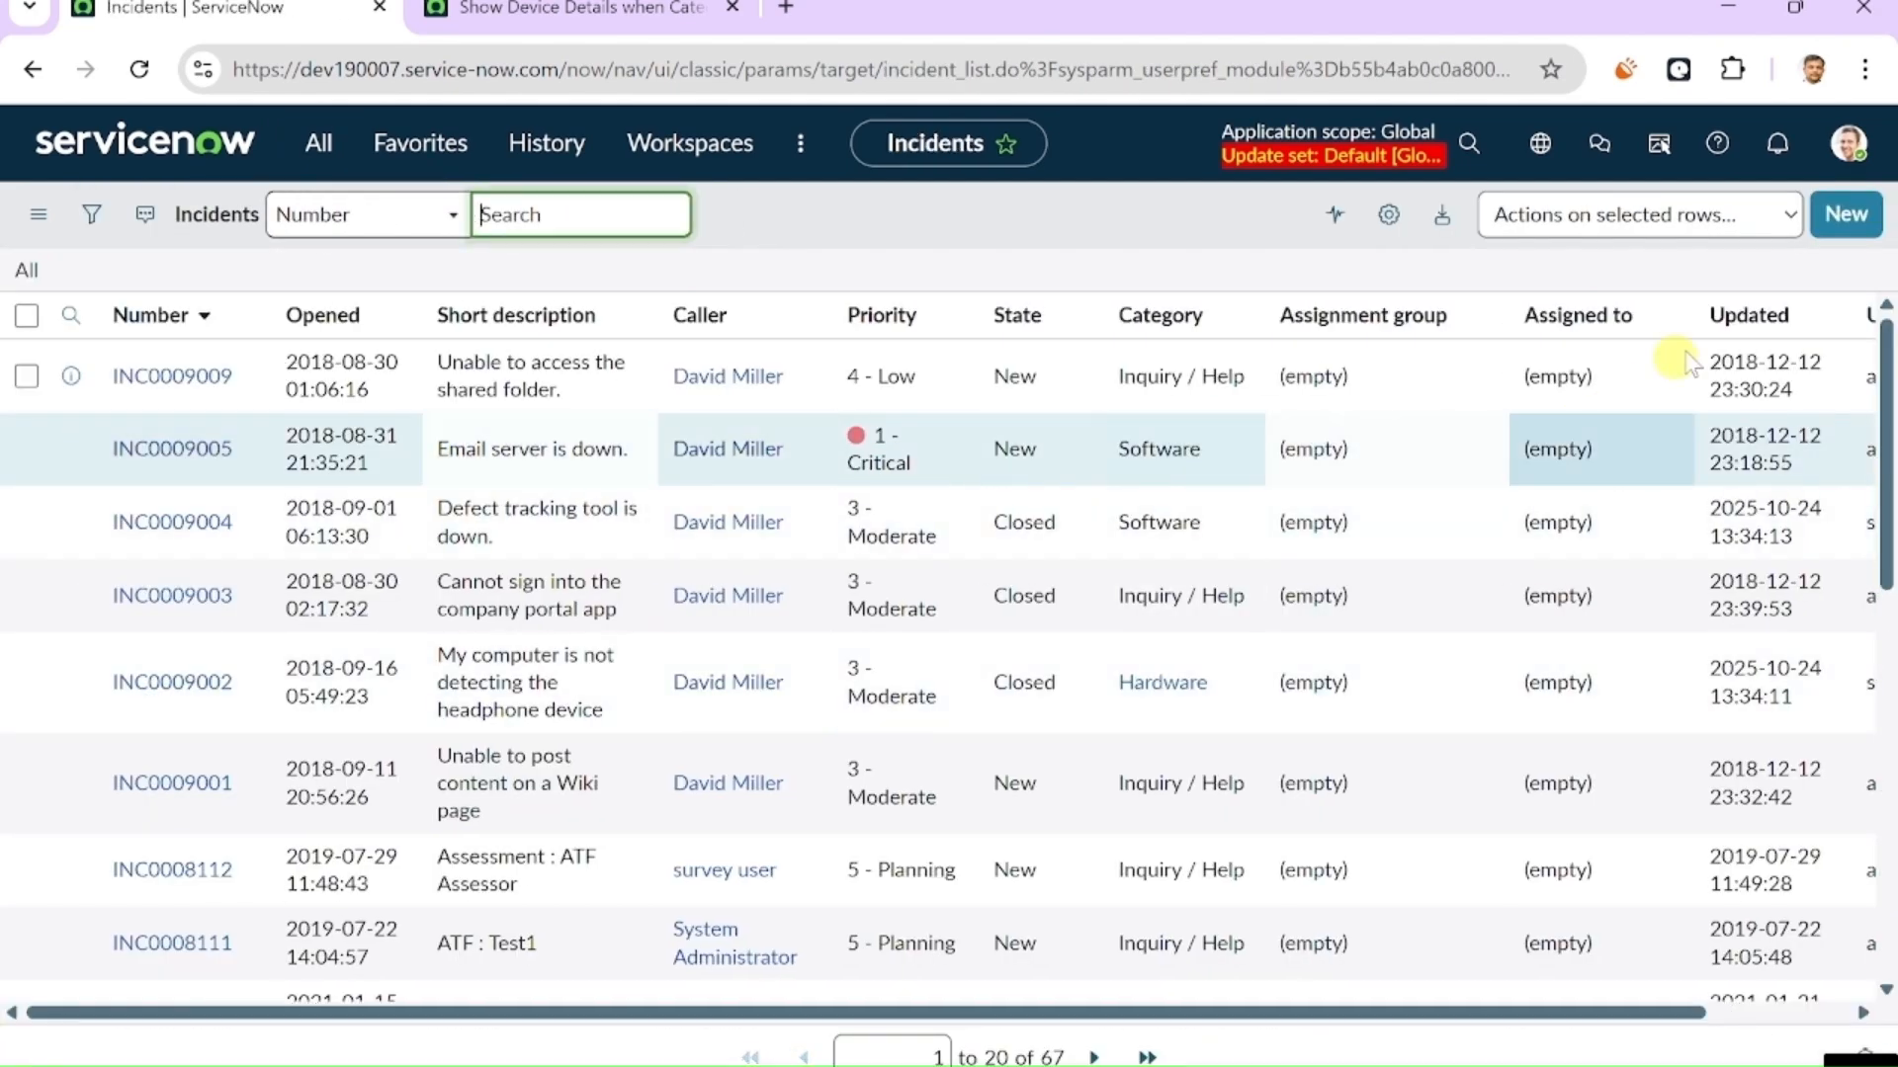
click(1844, 216)
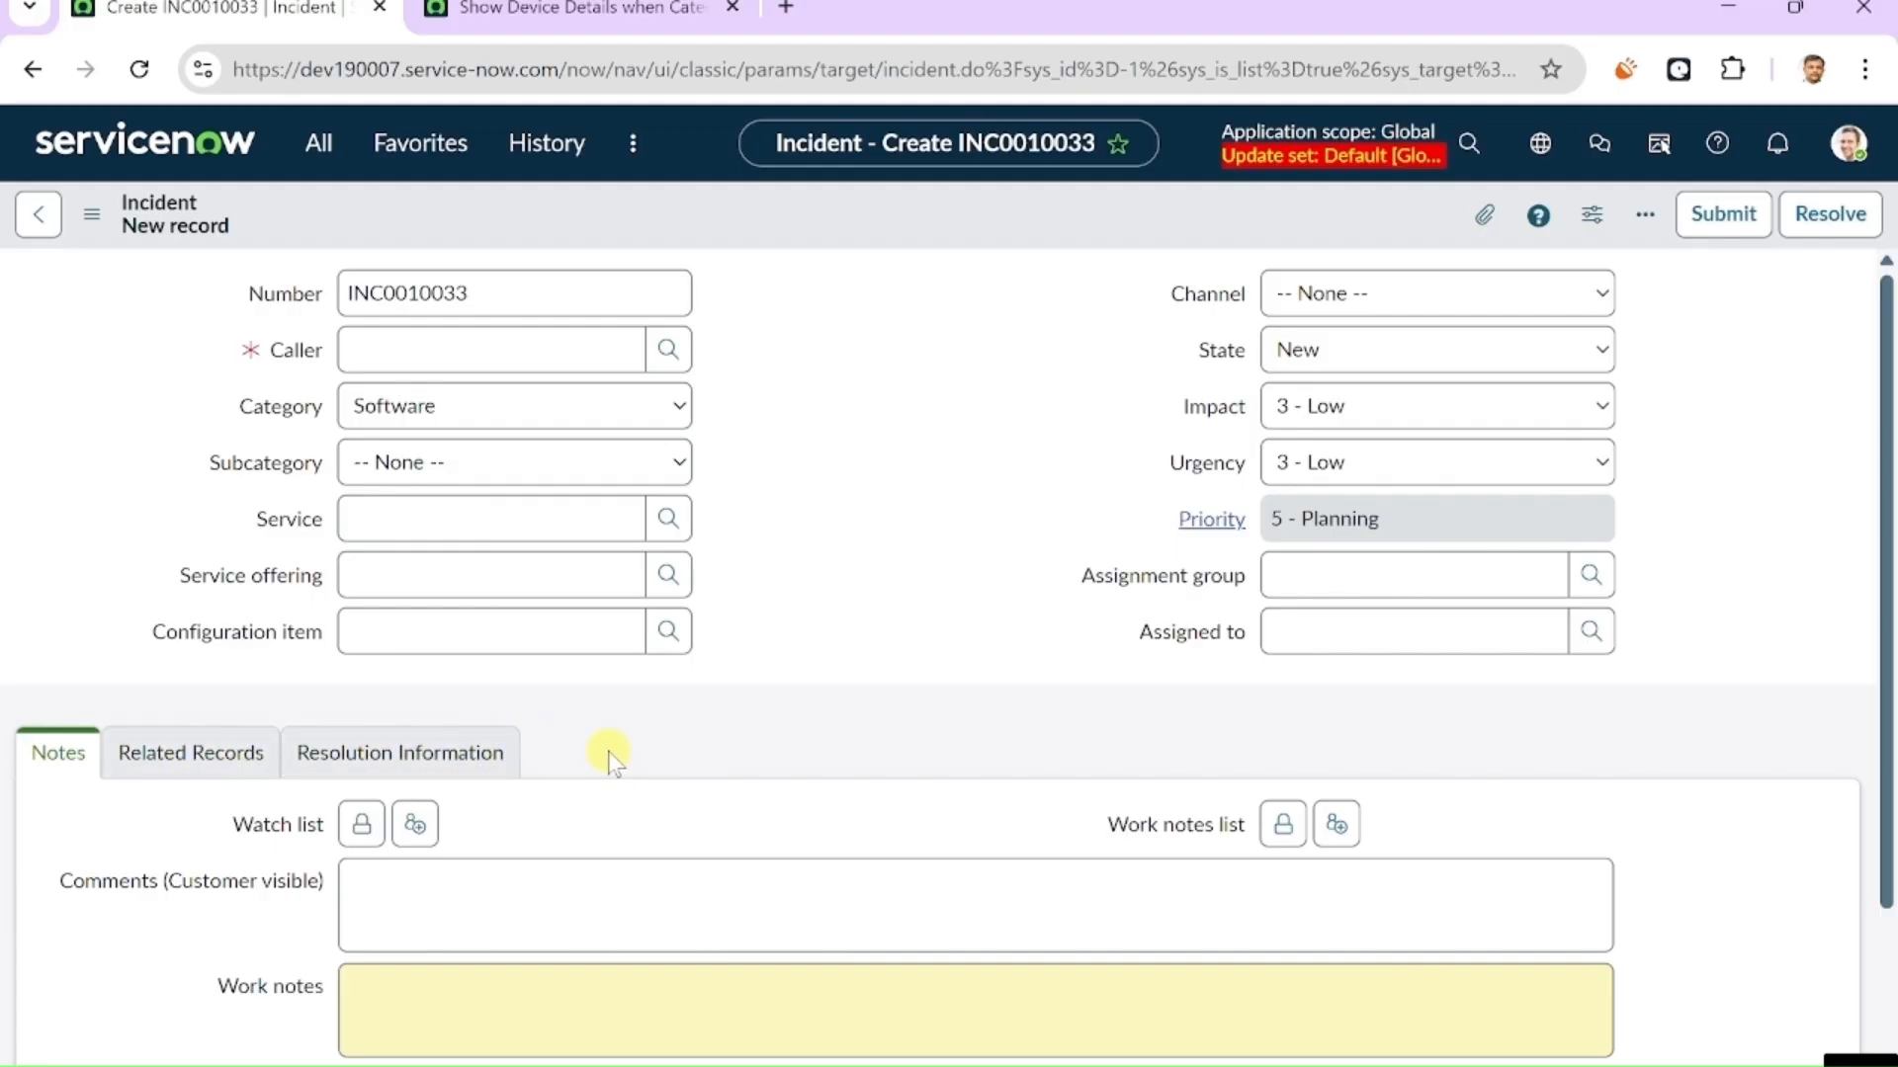
- Set the new incident's Category to Network and view its Device Details section
click(441, 413)
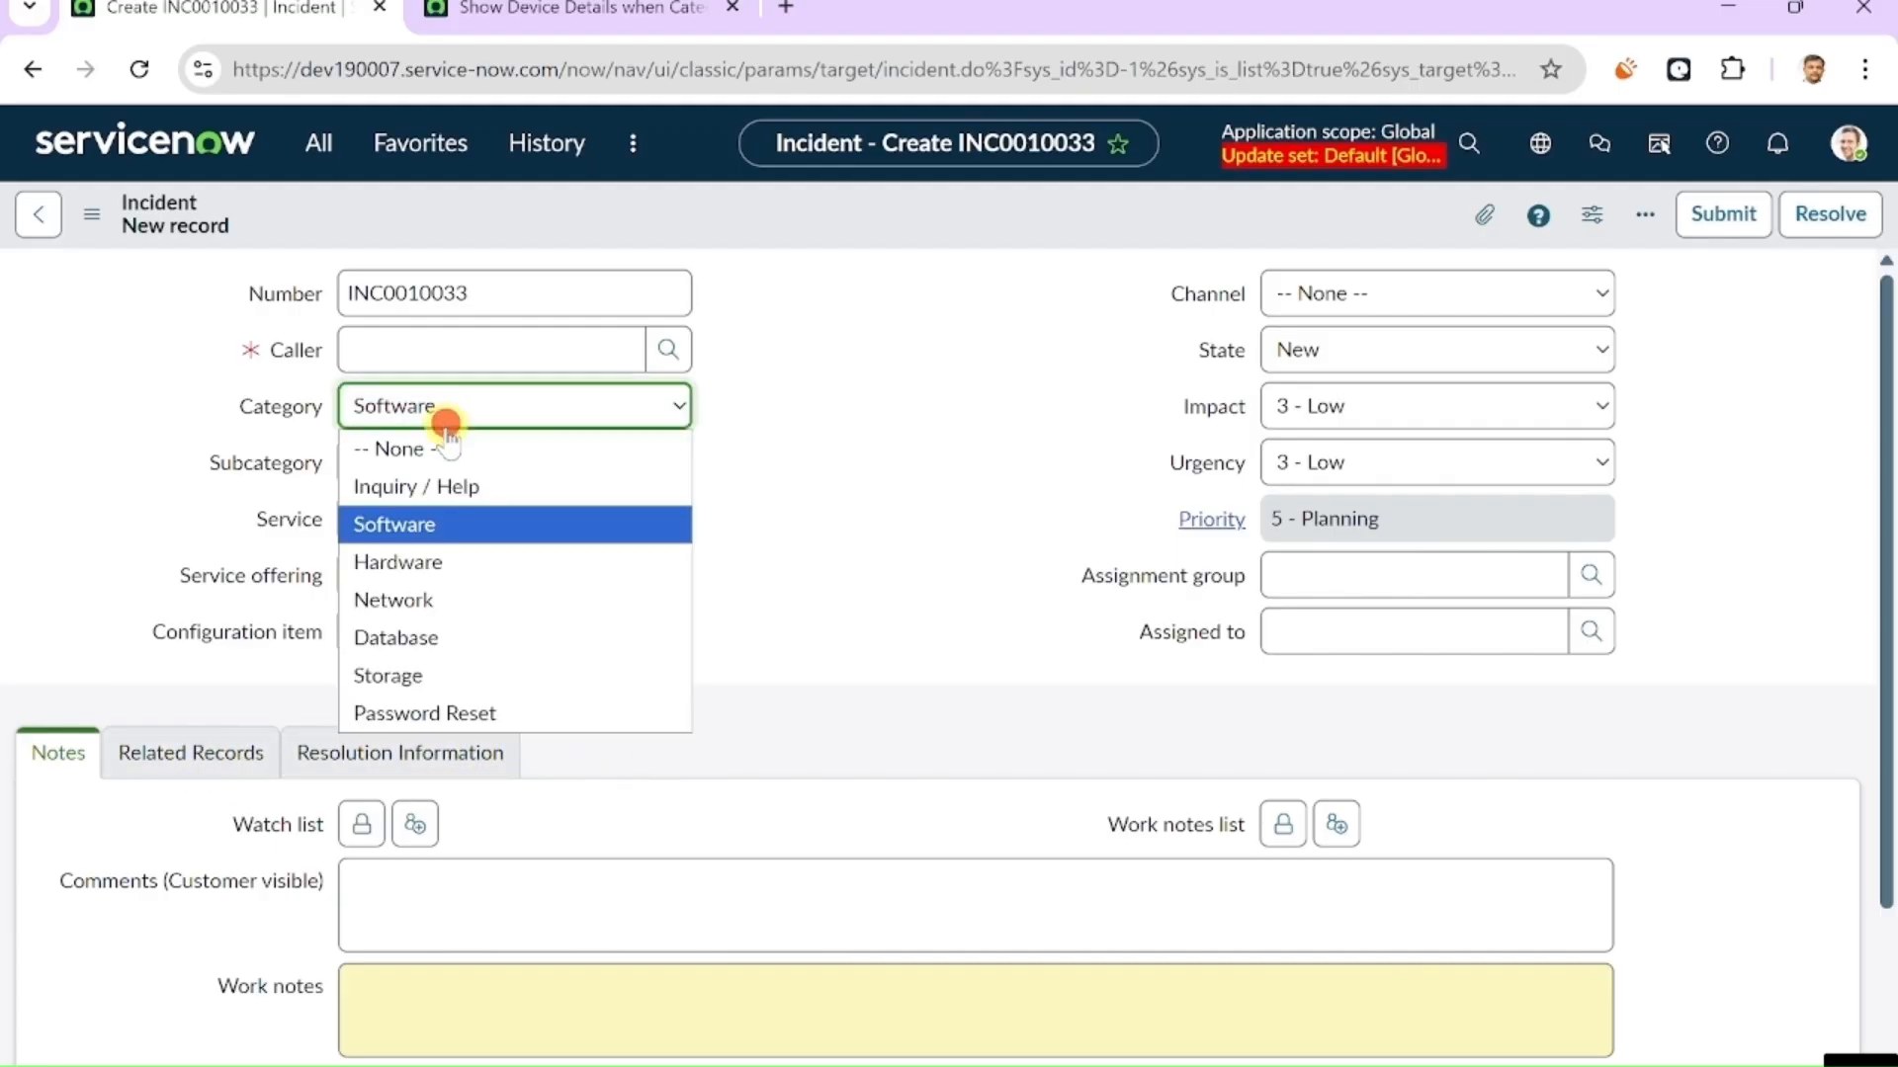
click(441, 601)
click(639, 769)
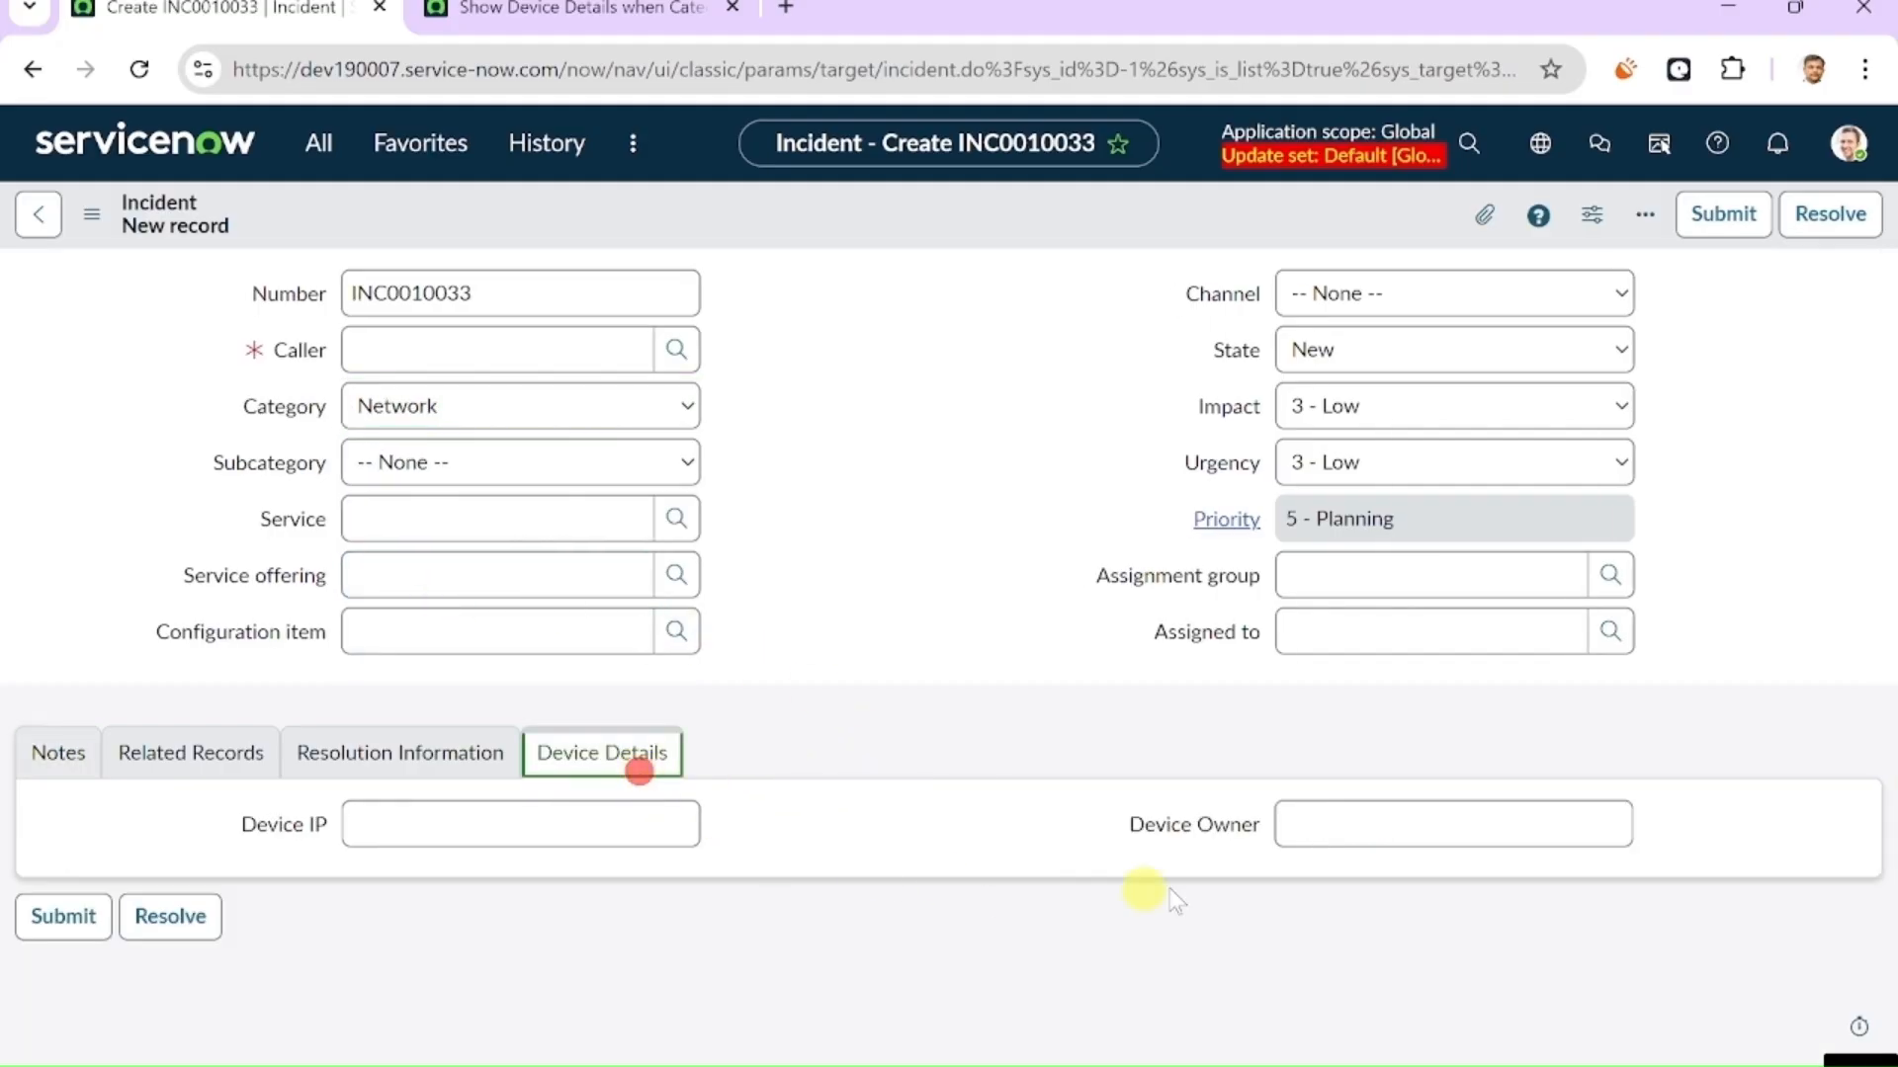
- Set the incident's Category to Hardware and check which form sections are displayed
click(605, 412)
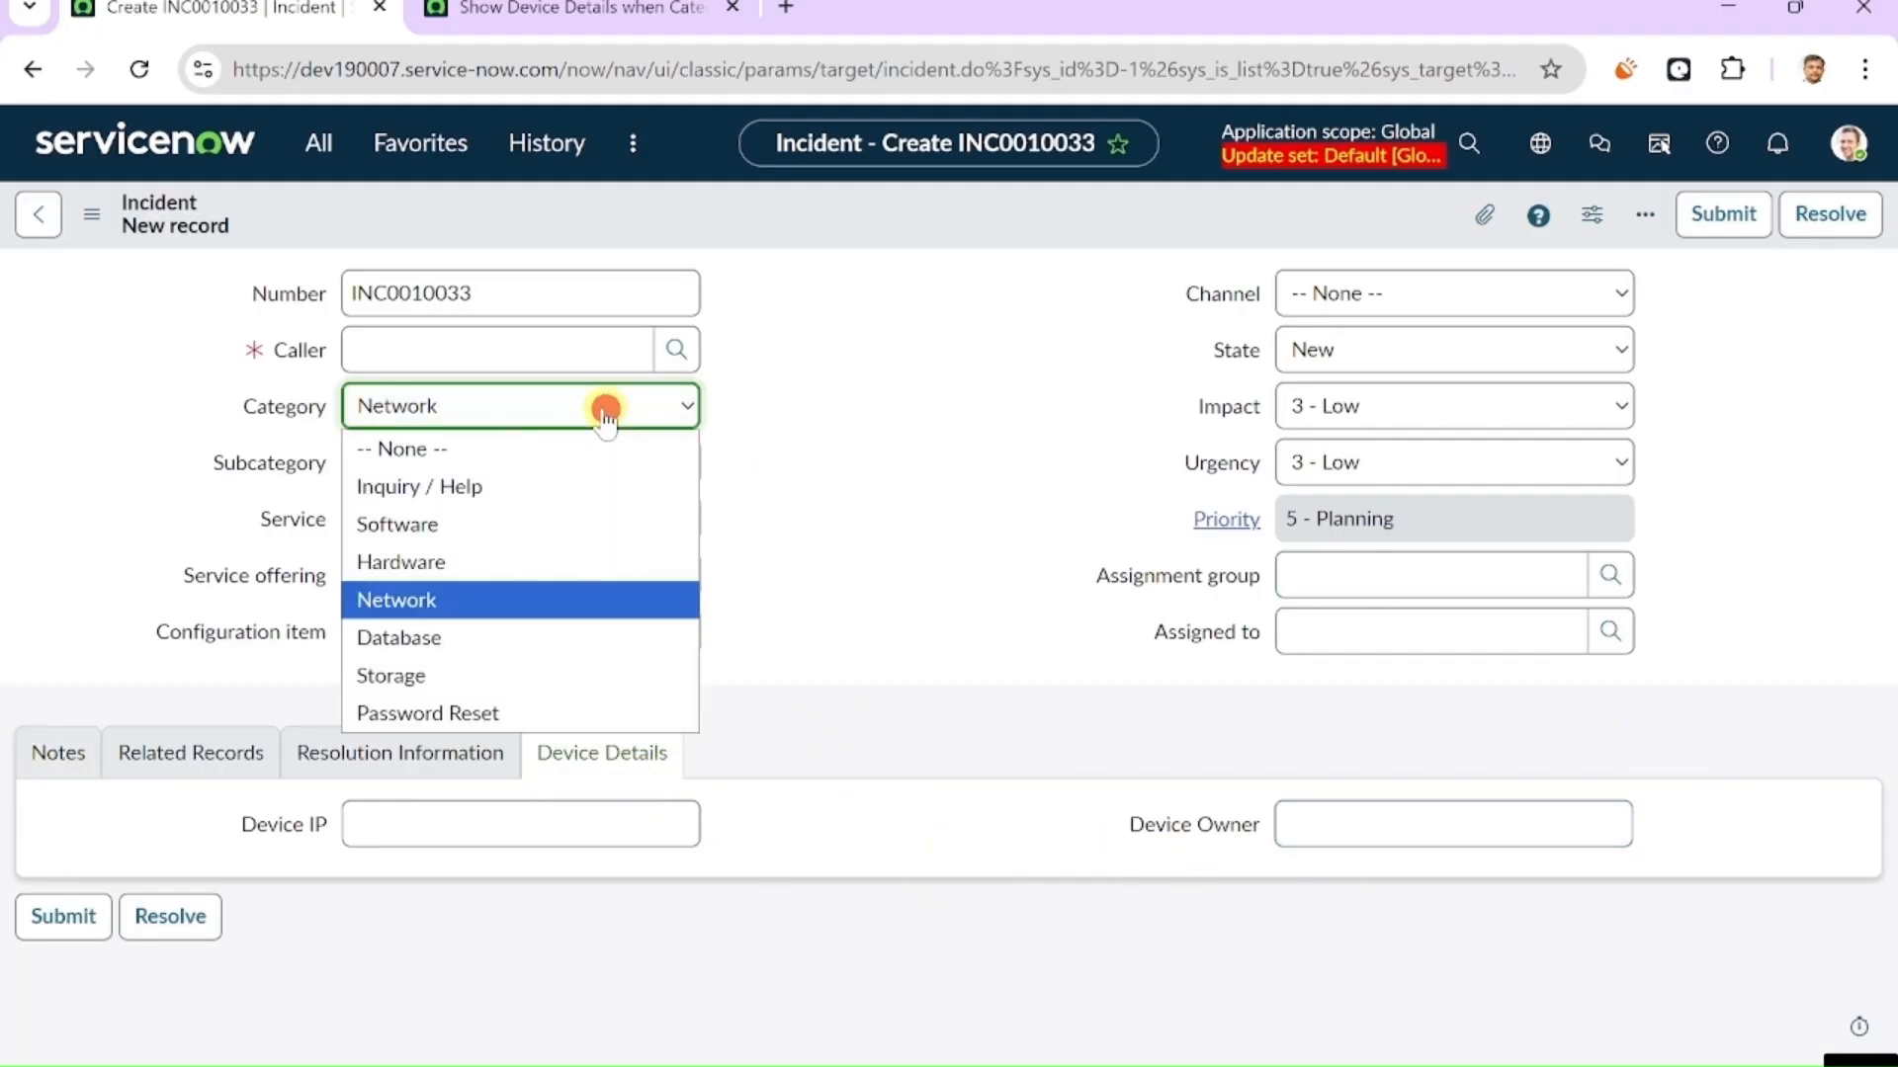
click(435, 563)
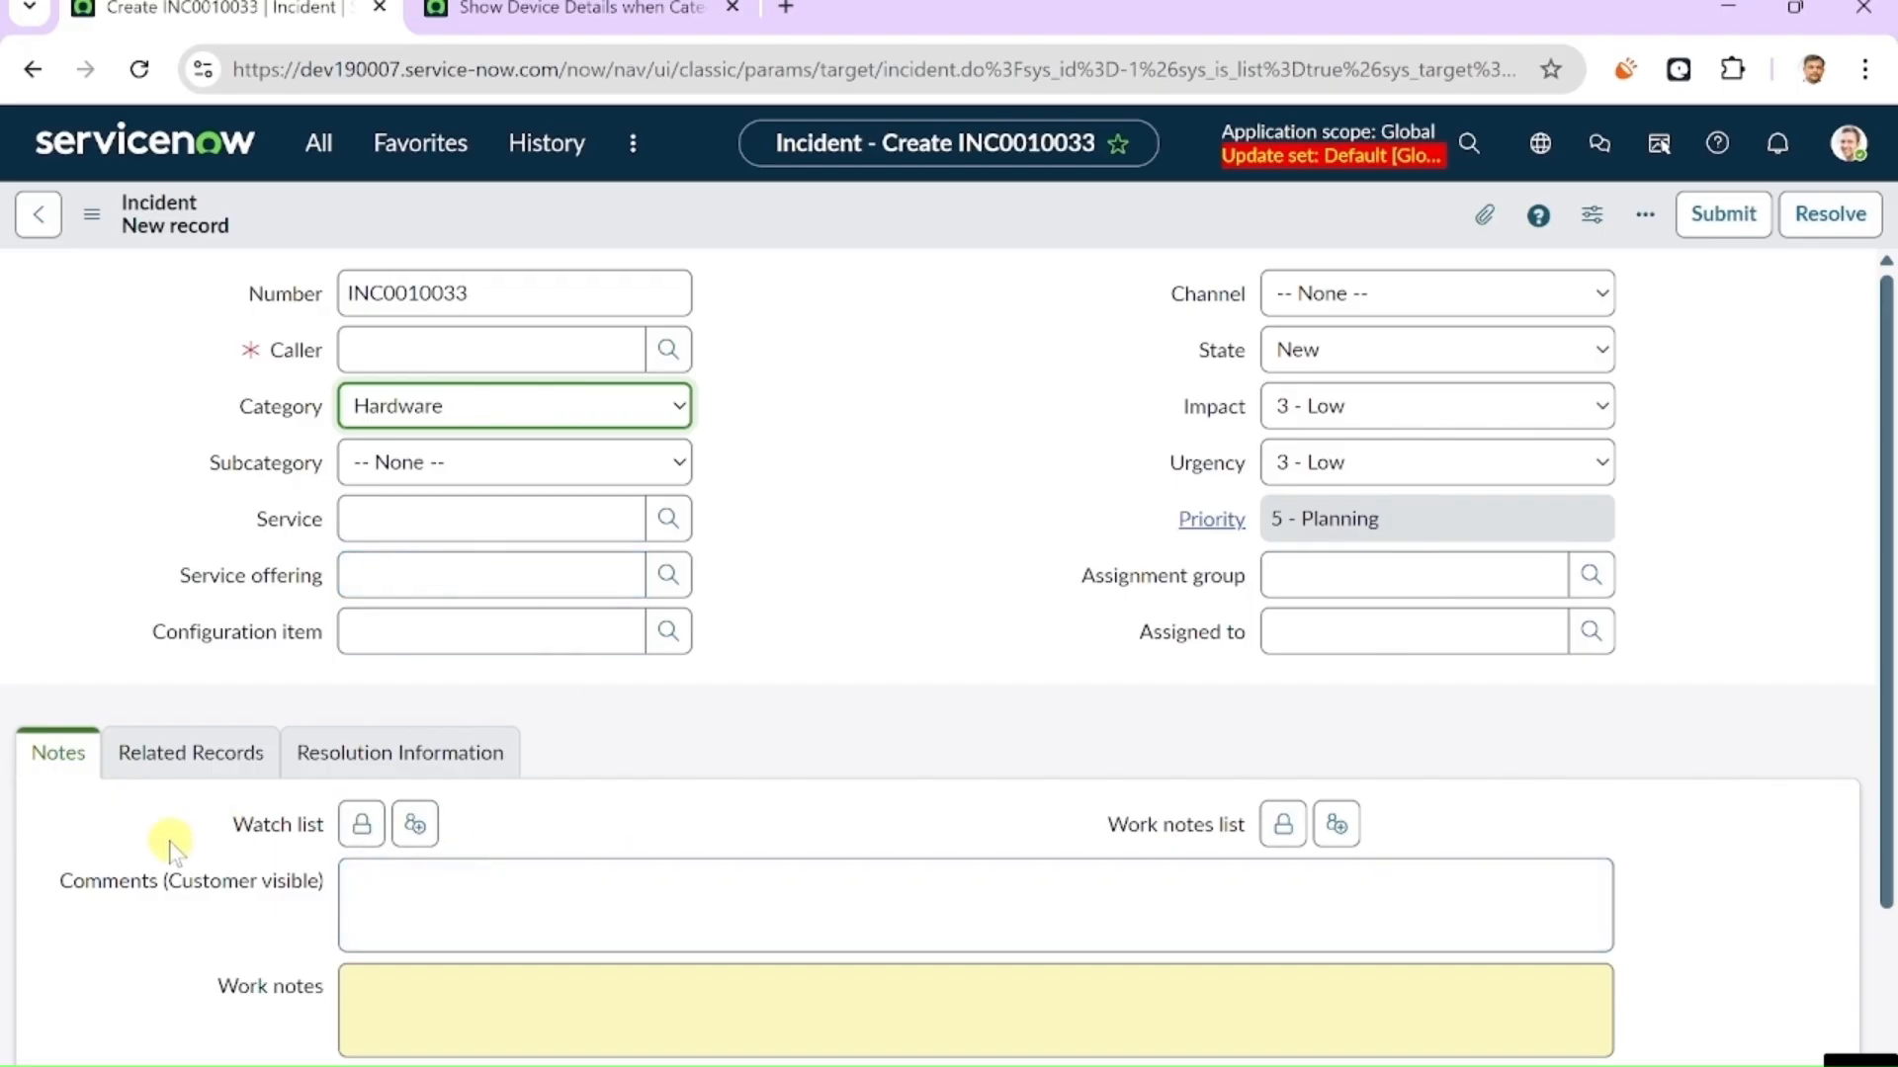
scroll(614, 821, down, 1)
scroll(632, 796, up, 1)
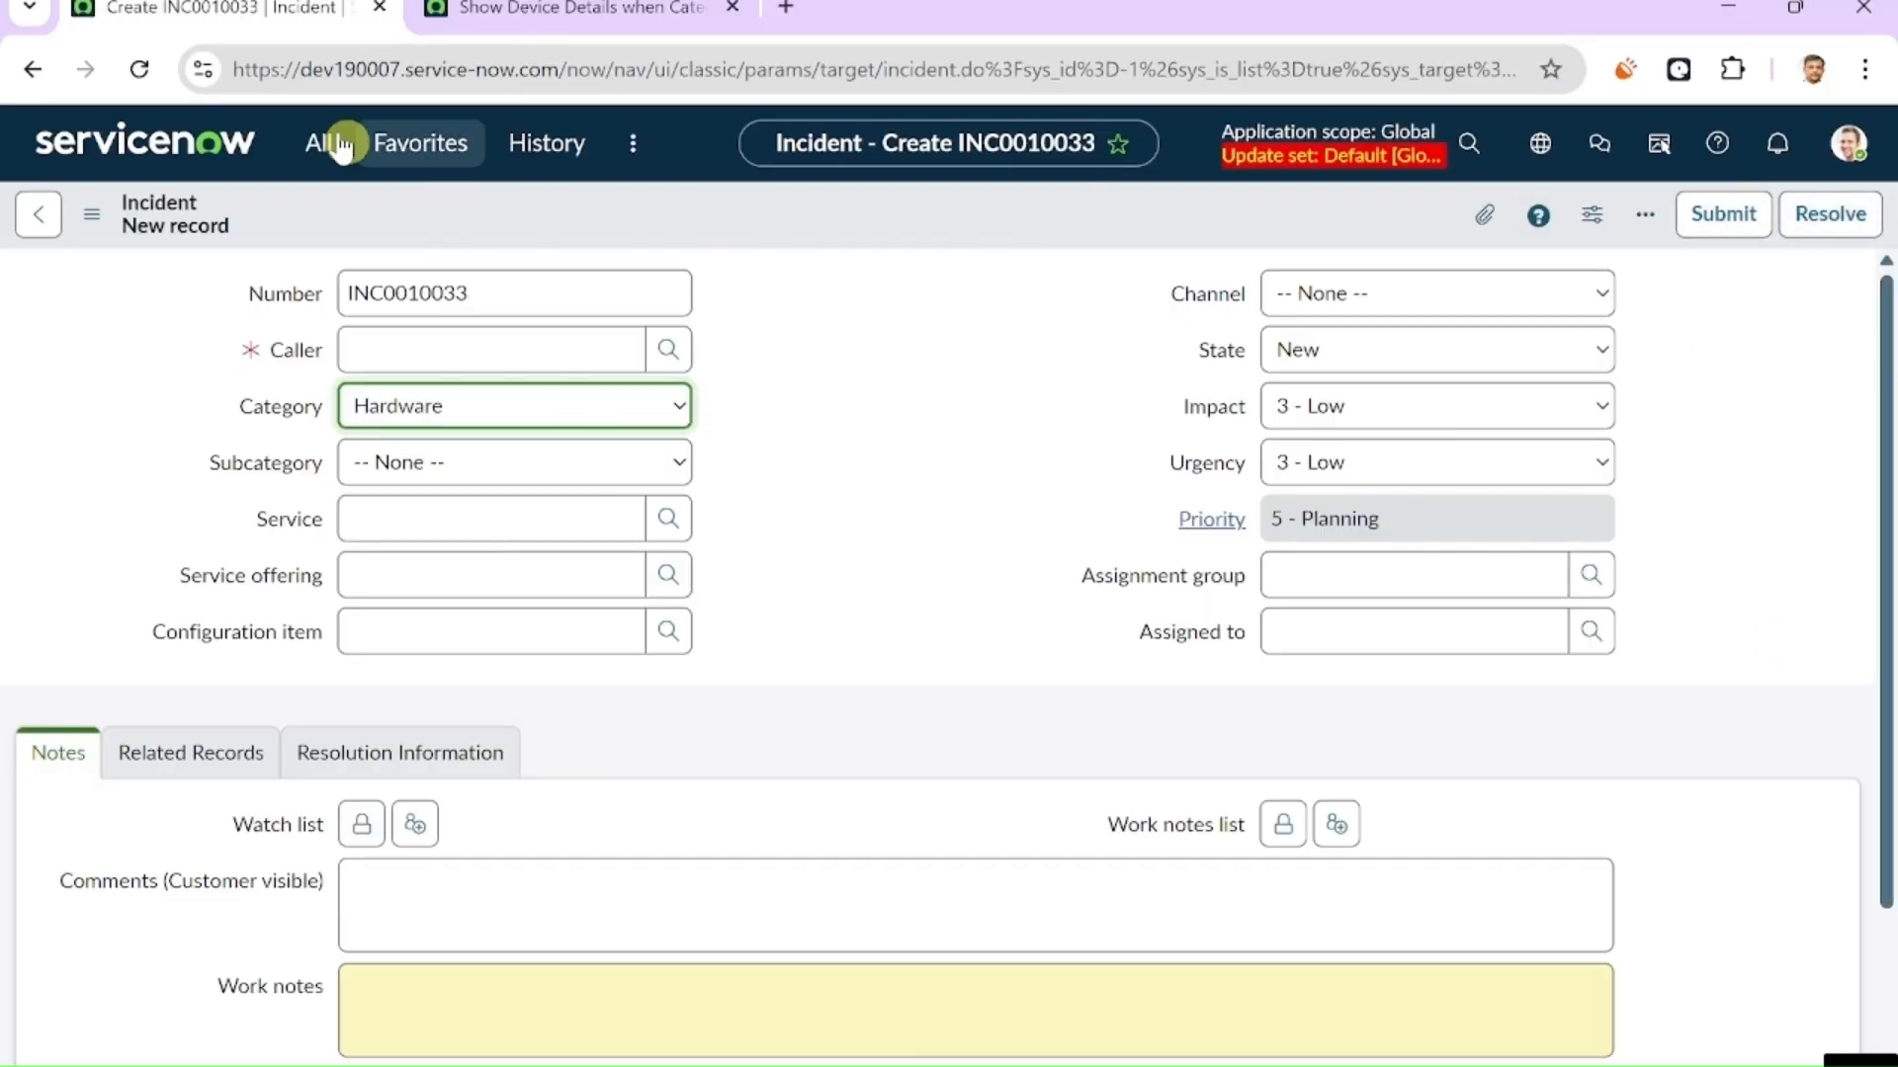
right_click(1027, 235)
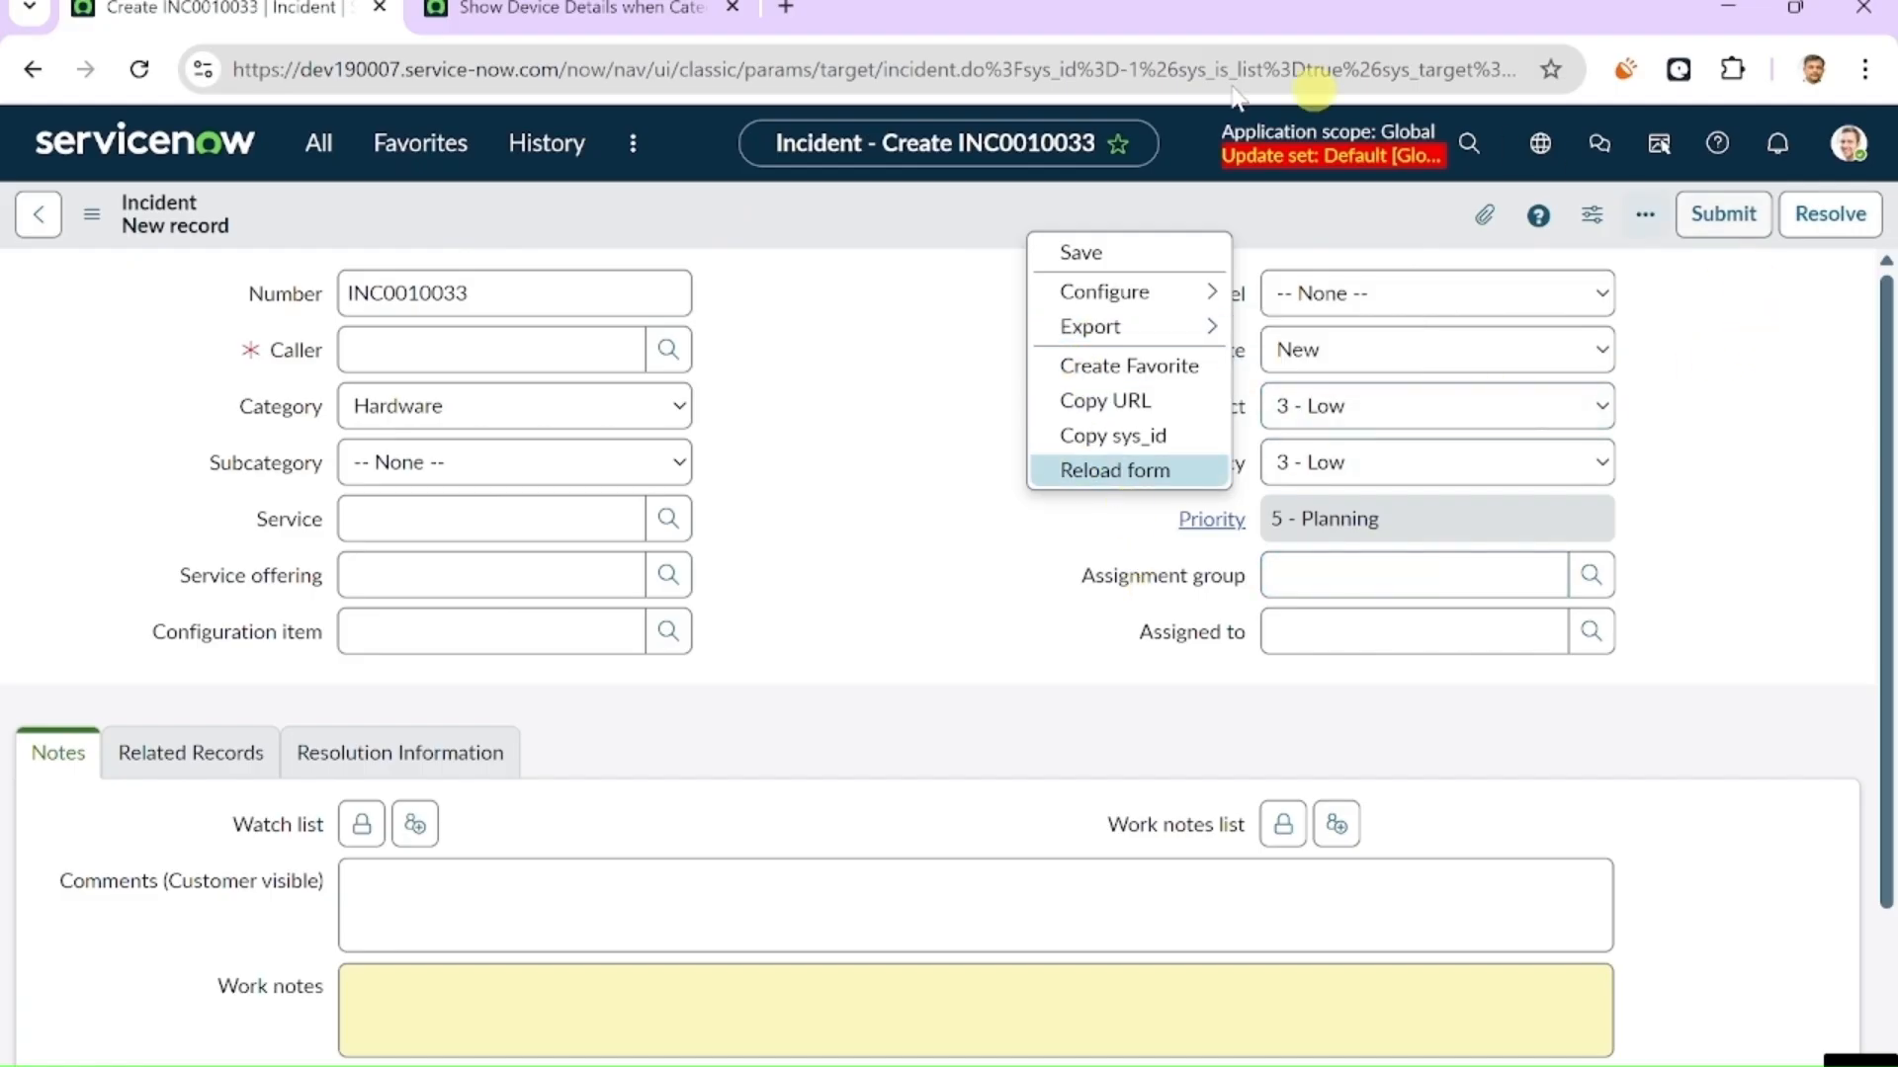
click(1855, 415)
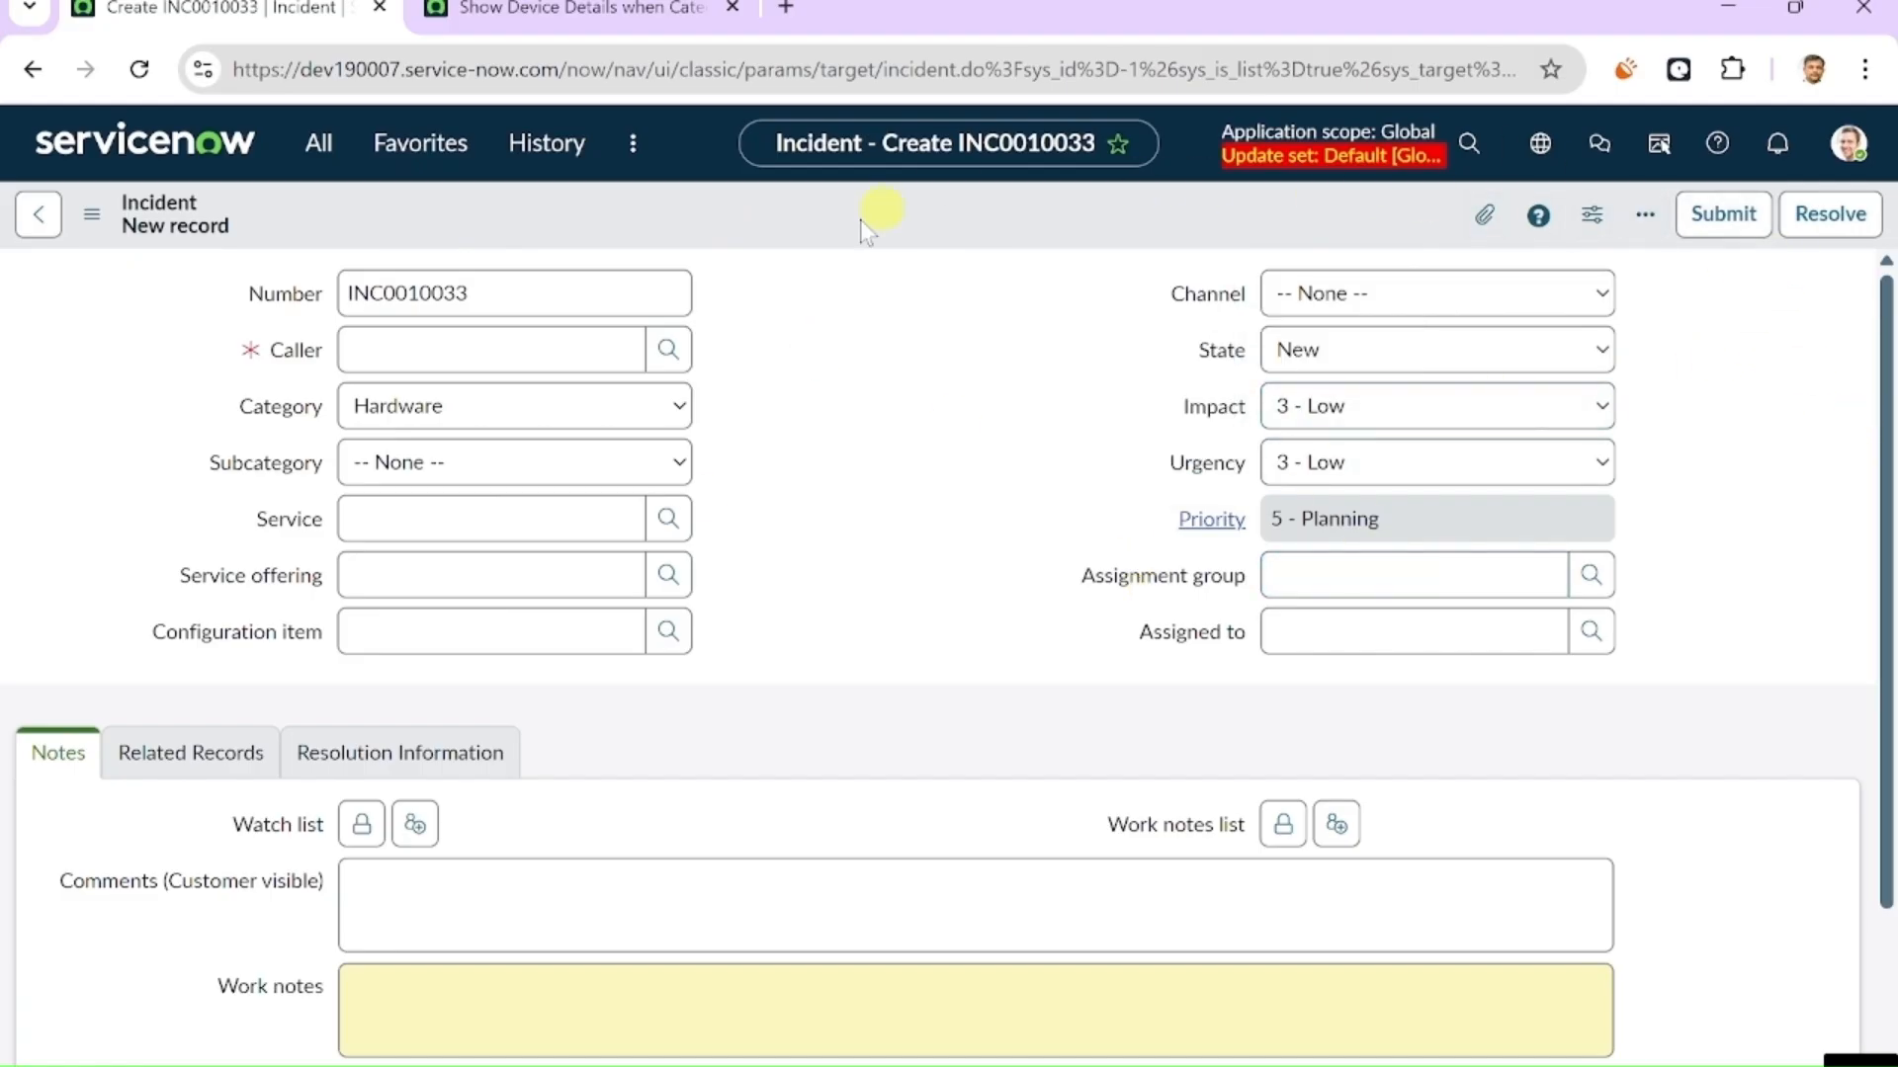